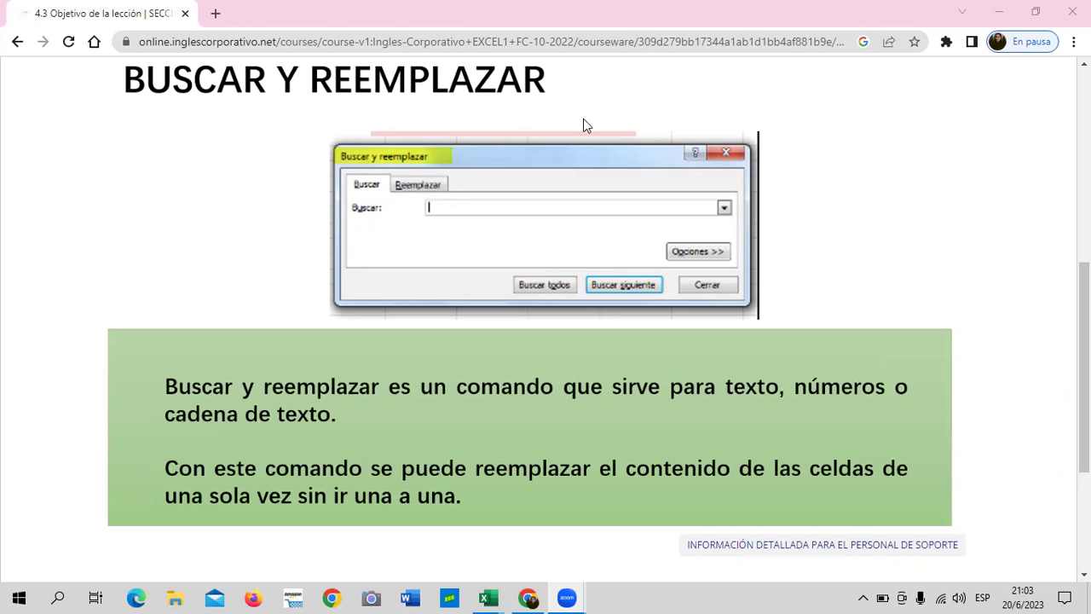
# Open the 4.4 Herramienta buscar y reemplazar lesson and scroll around its video player
pyautogui.scroll(3, 597, 115)
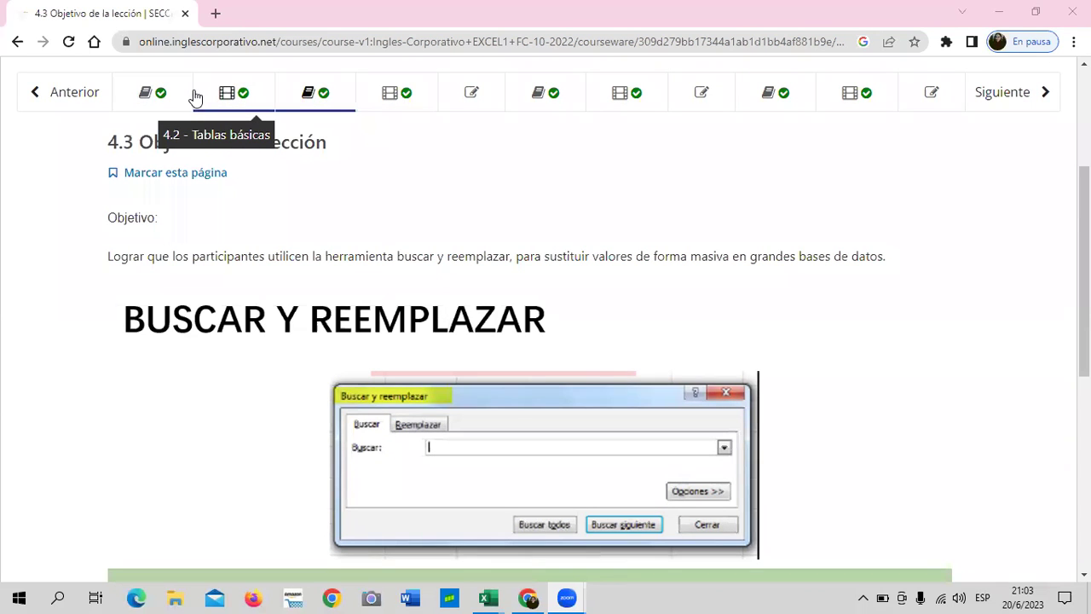
pyautogui.click(421, 100)
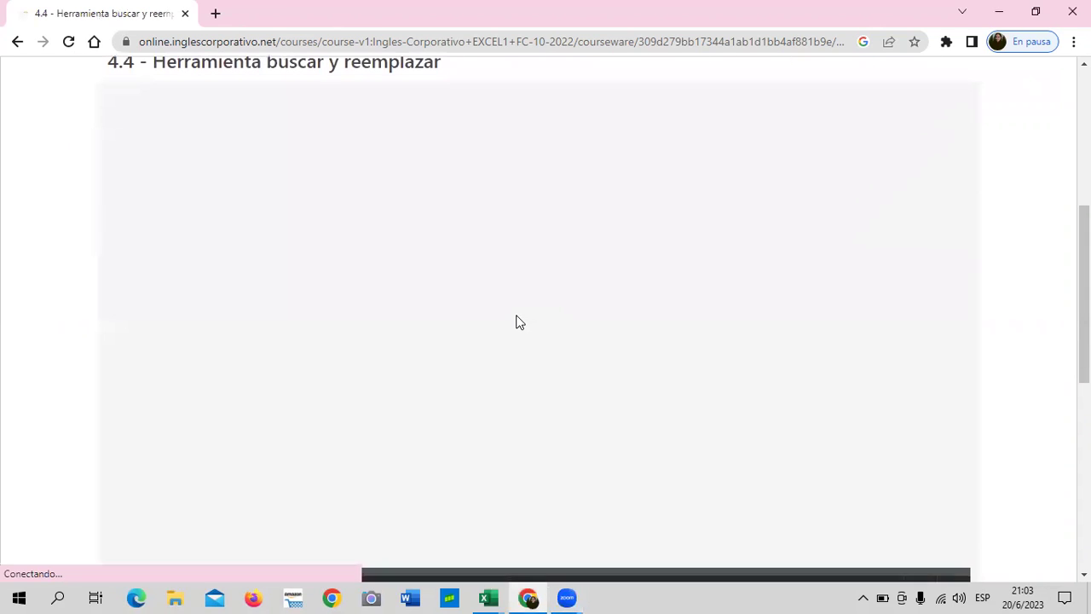
pyautogui.scroll(-2, 519, 322)
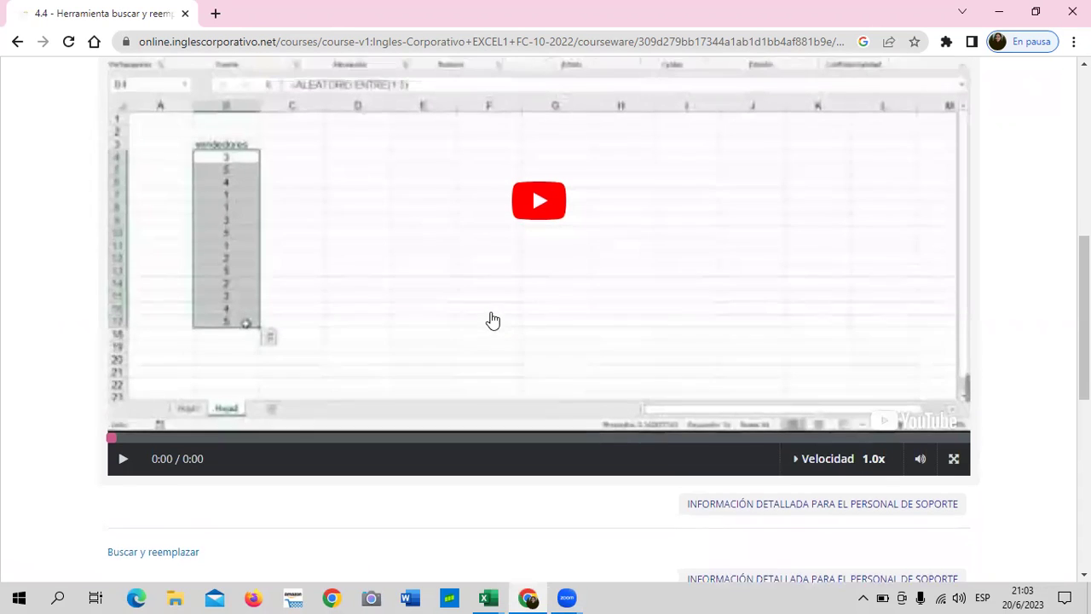
pyautogui.scroll(1, 490, 319)
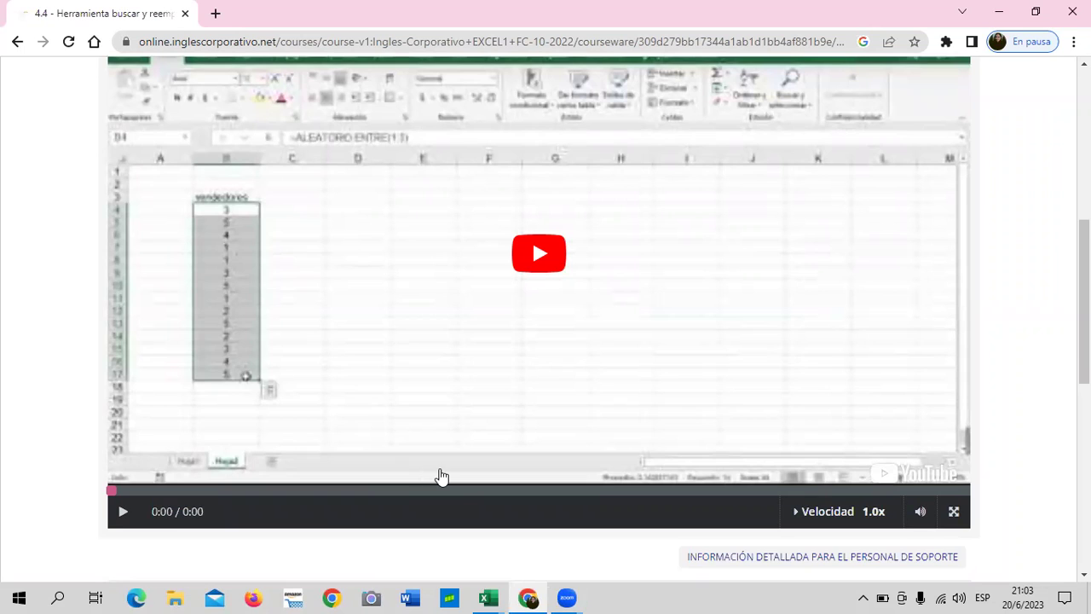
pyautogui.scroll(1, 443, 473)
pyautogui.scroll(2, 443, 473)
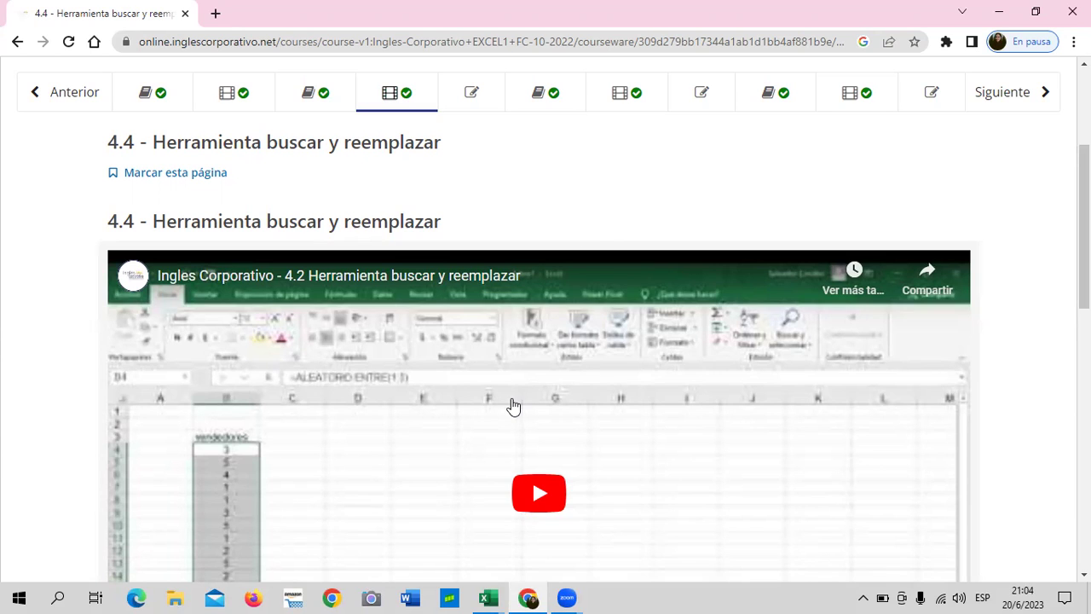
# Return to lesson 4.3 and scroll down to the Buscar y reemplazar objective explanation
pyautogui.click(353, 114)
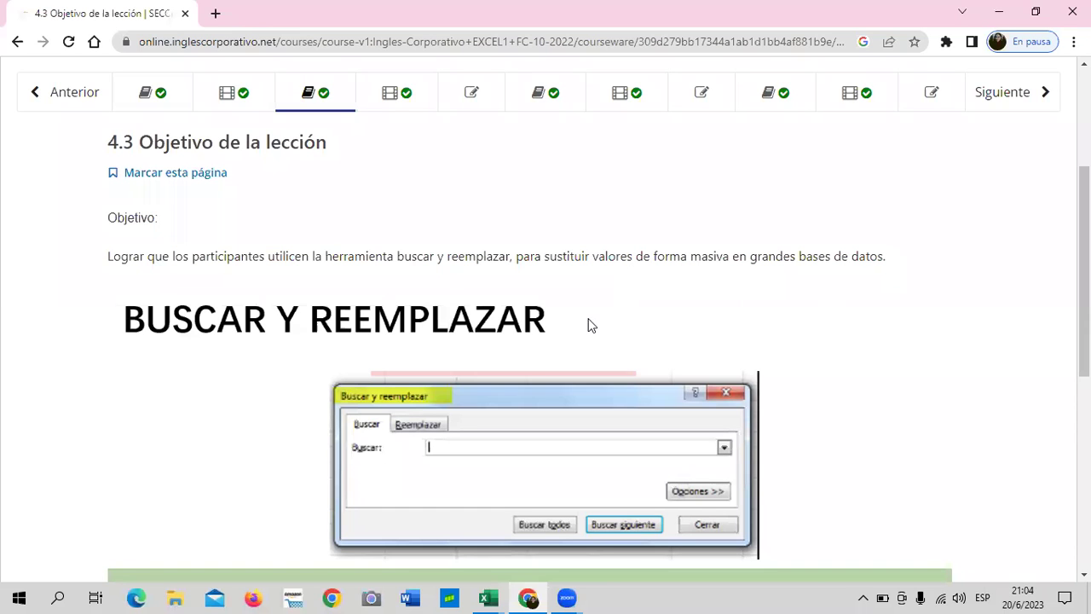
pyautogui.scroll(-1, 420, 337)
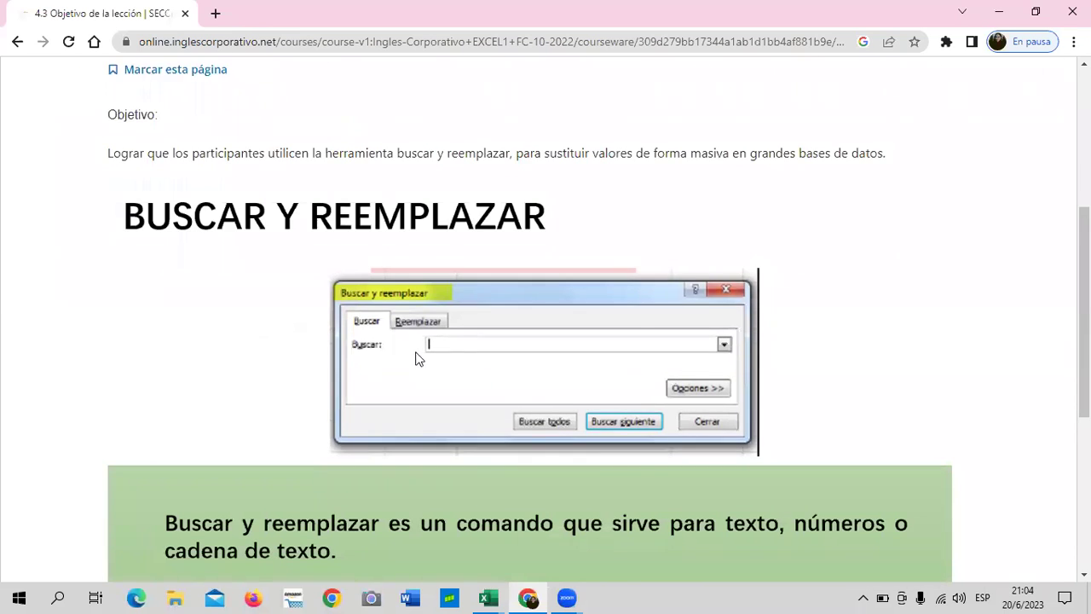
pyautogui.scroll(-1, 419, 358)
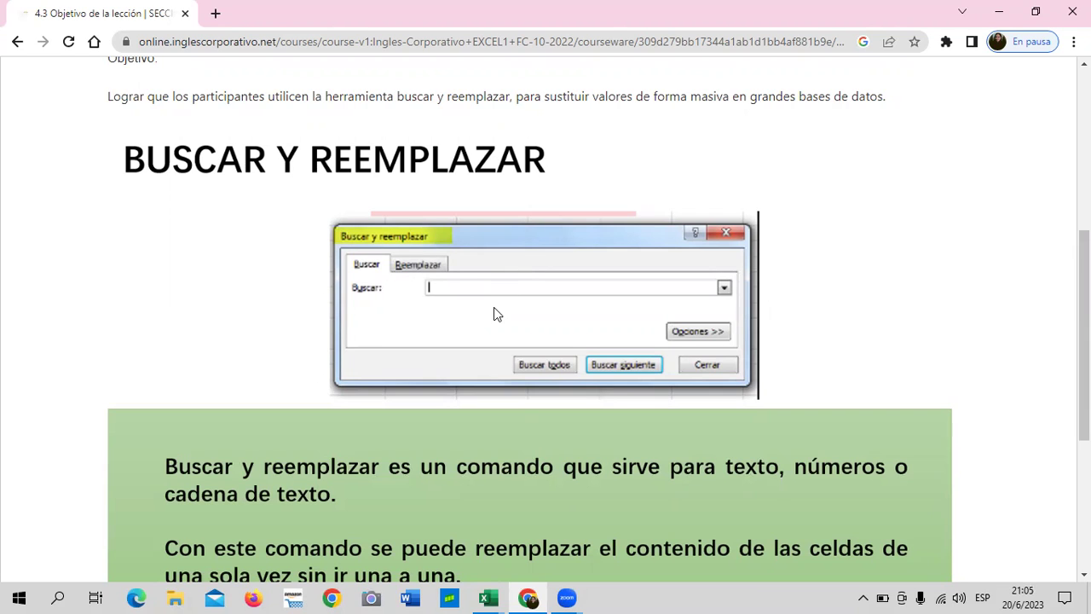
pyautogui.scroll(-1, 494, 309)
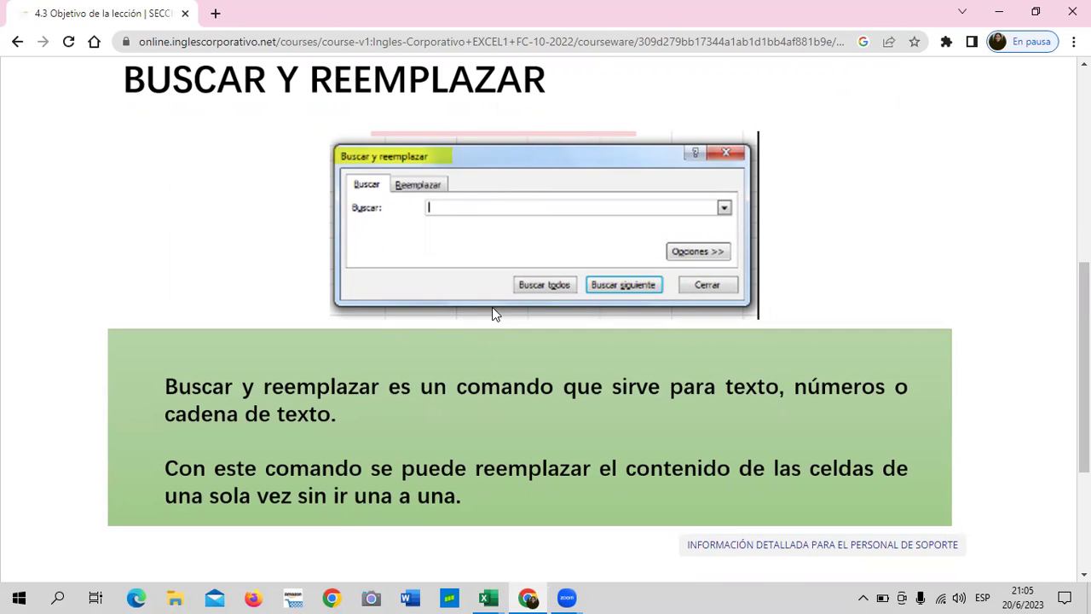
pyautogui.scroll(-1, 494, 314)
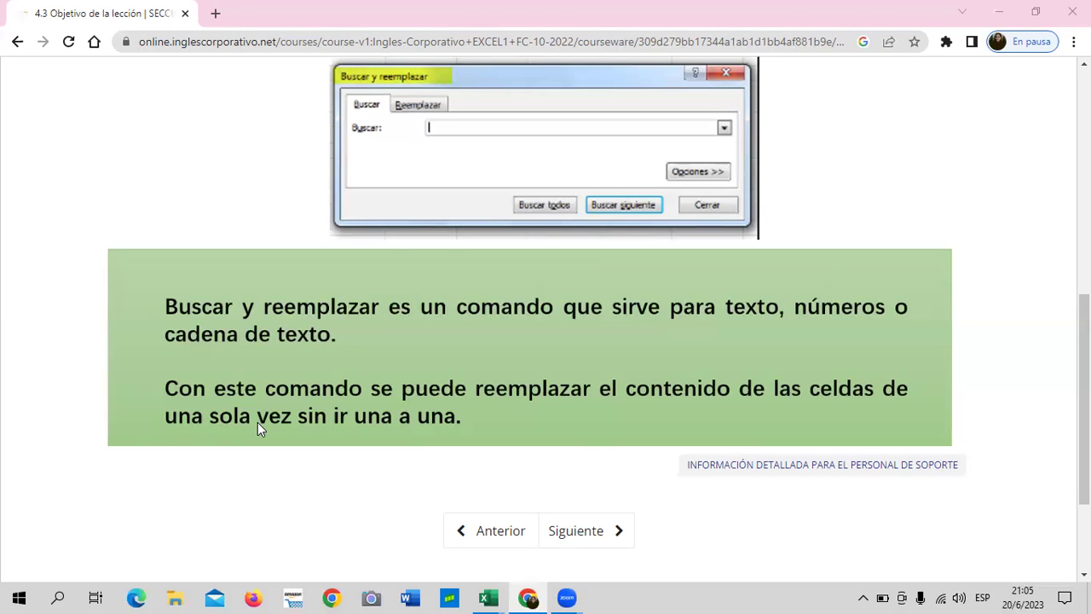
pyautogui.scroll(-2, 567, 338)
pyautogui.scroll(2, 567, 341)
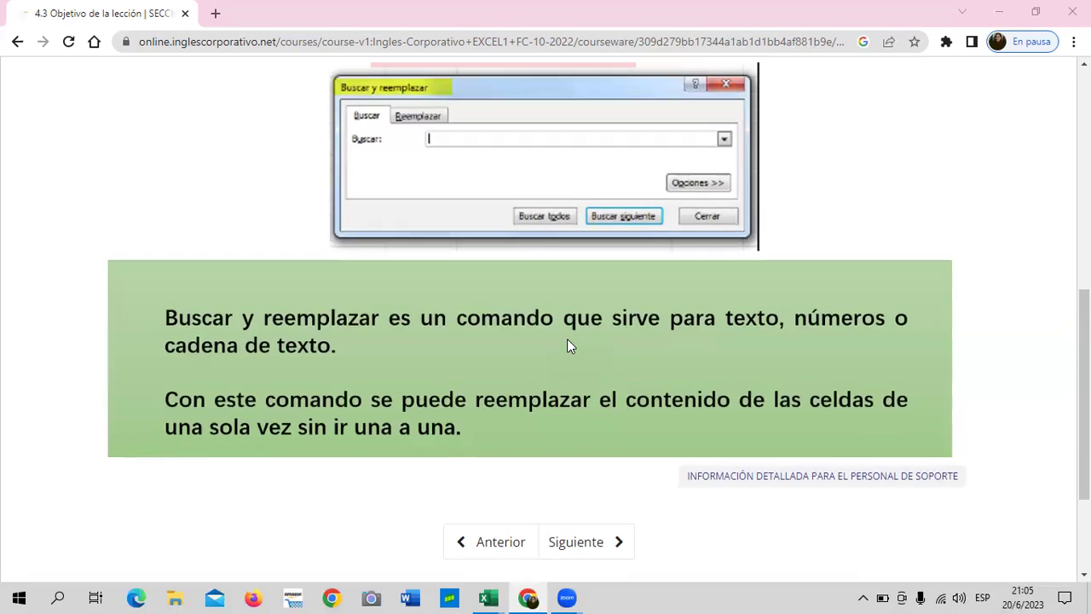
pyautogui.scroll(3, 567, 341)
pyautogui.scroll(-2, 567, 342)
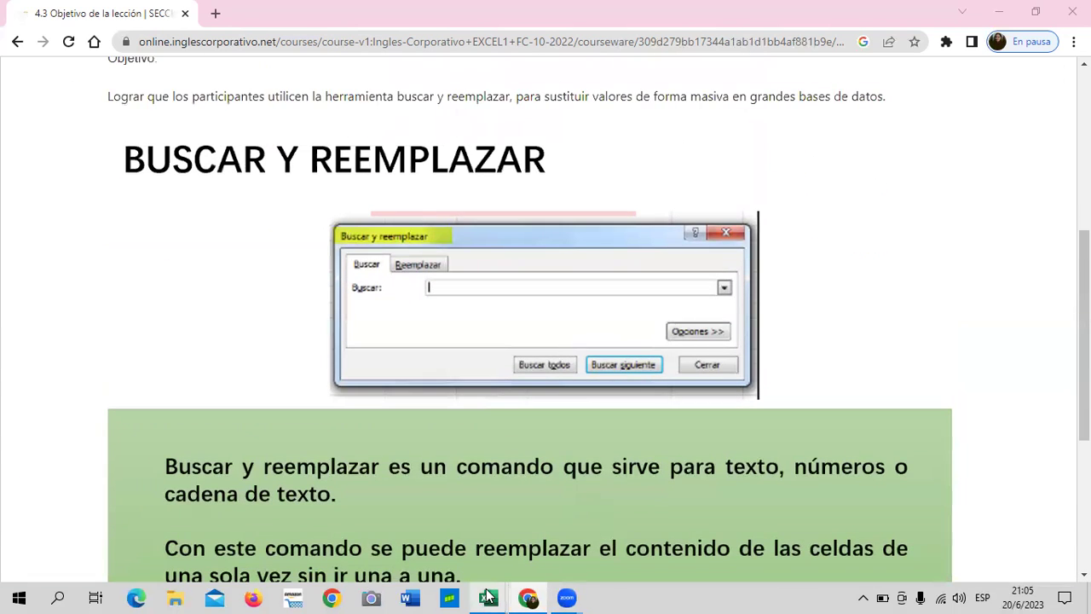
# Switch to the 4.2 Buscar y reemplazar (3) workbook, select cells F3, E3, B7 and C18, then open Buscar y seleccionar
pyautogui.moveTo(488, 598)
pyautogui.click(424, 542)
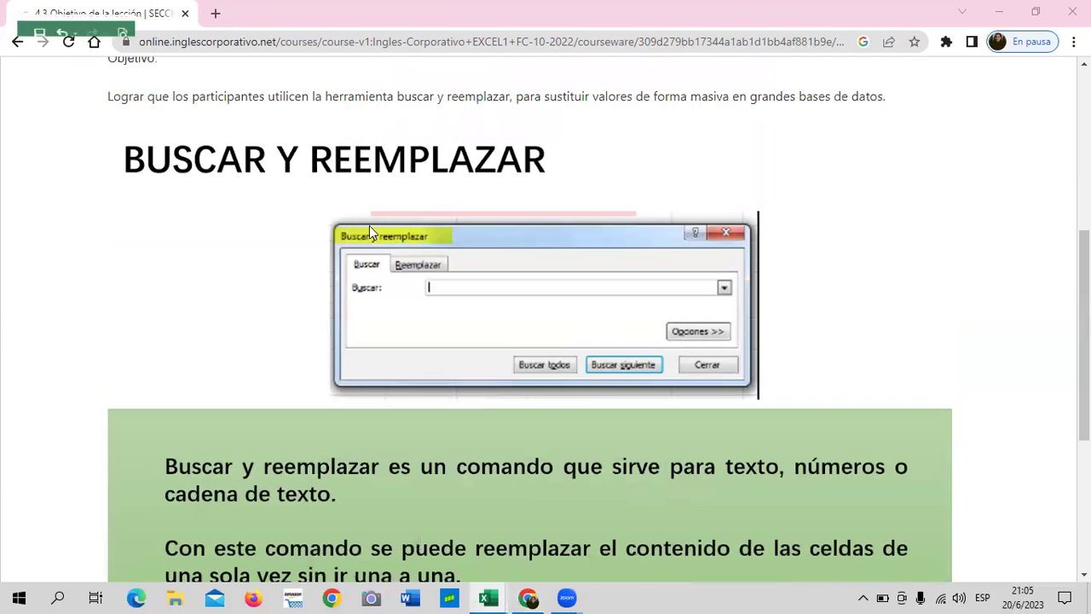
pyautogui.click(501, 228)
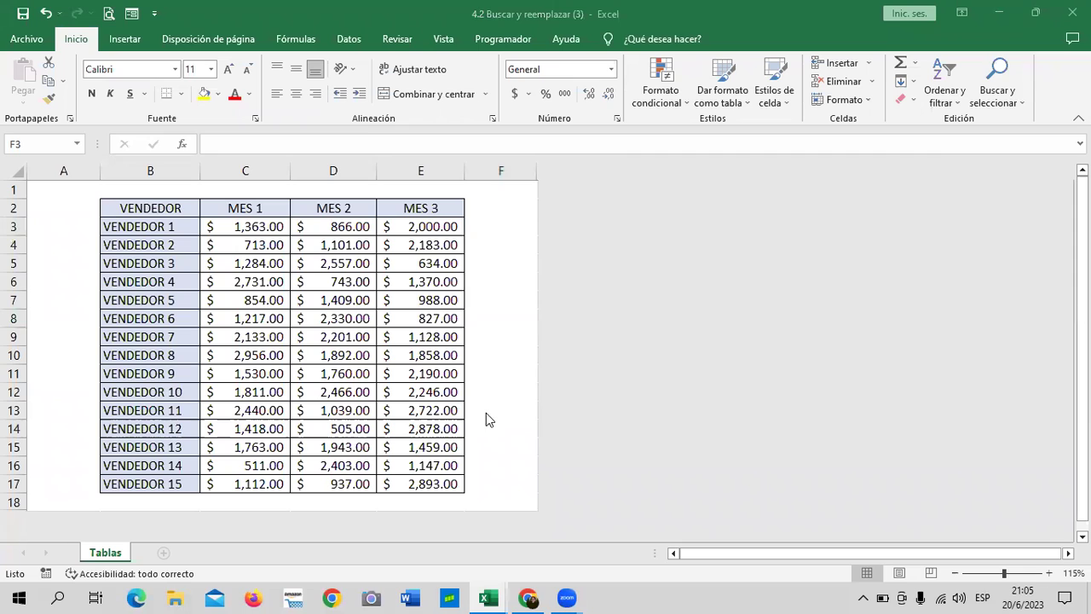
pyautogui.click(406, 235)
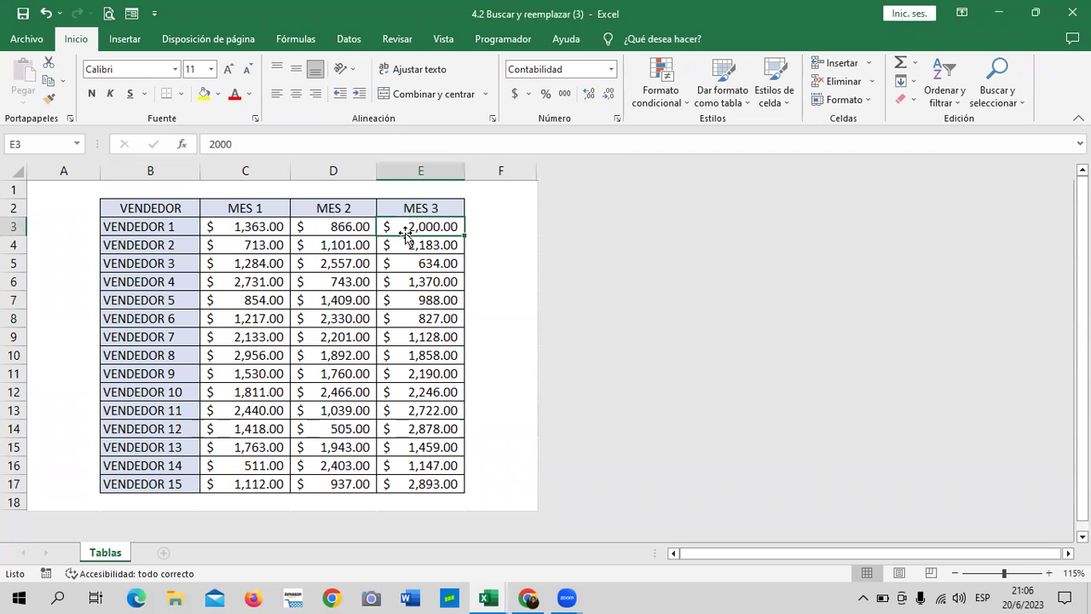
pyautogui.click(139, 296)
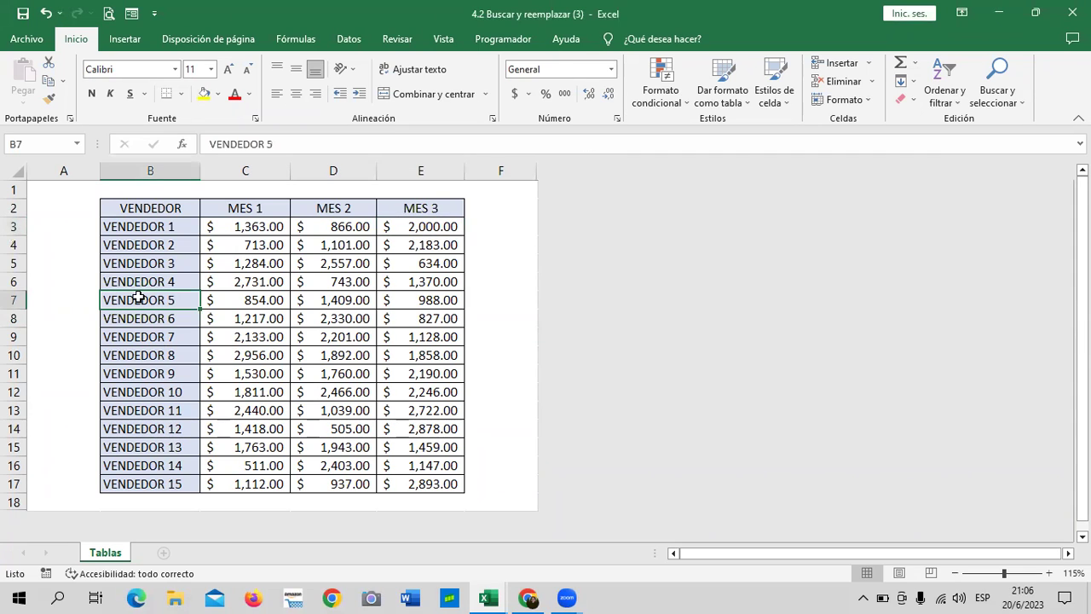
pyautogui.click(204, 496)
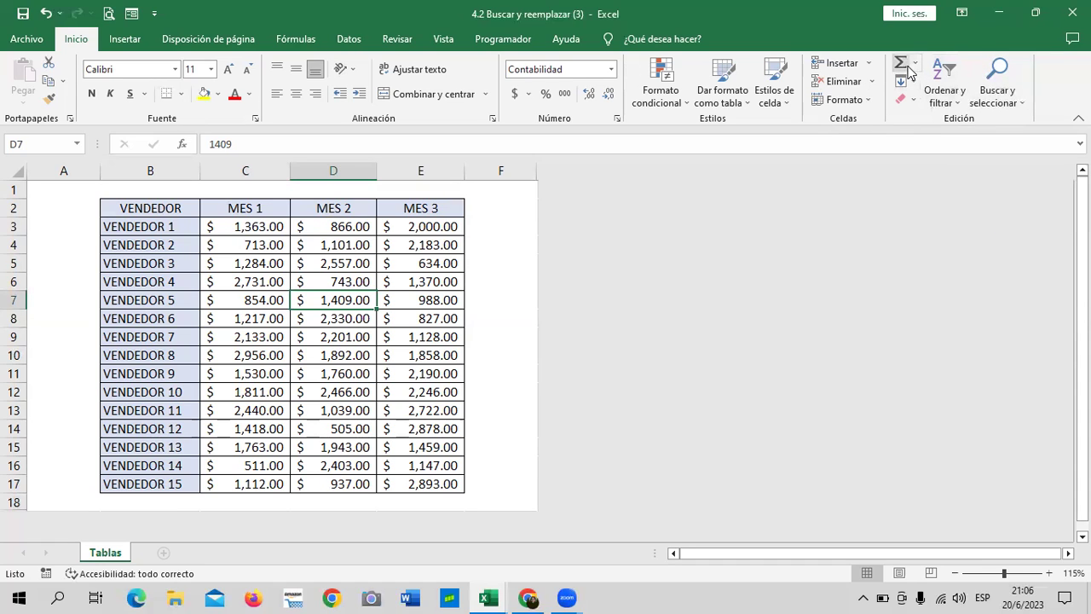
pyautogui.click(1019, 101)
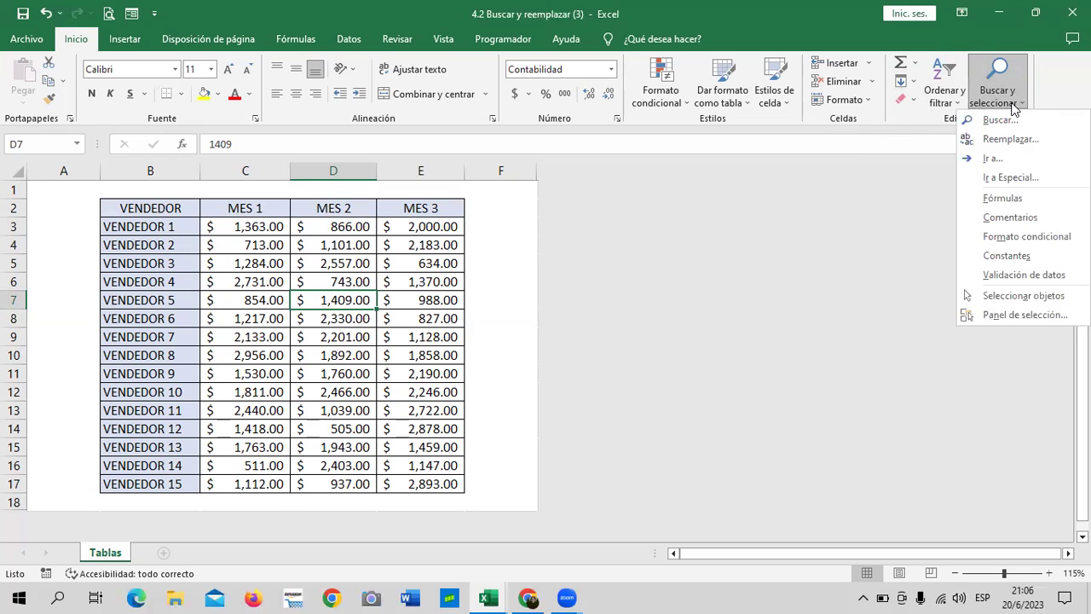
# Open Buscar y reemplazar, view the Reemplazar page, then return to the Buscar page
pyautogui.click(1014, 119)
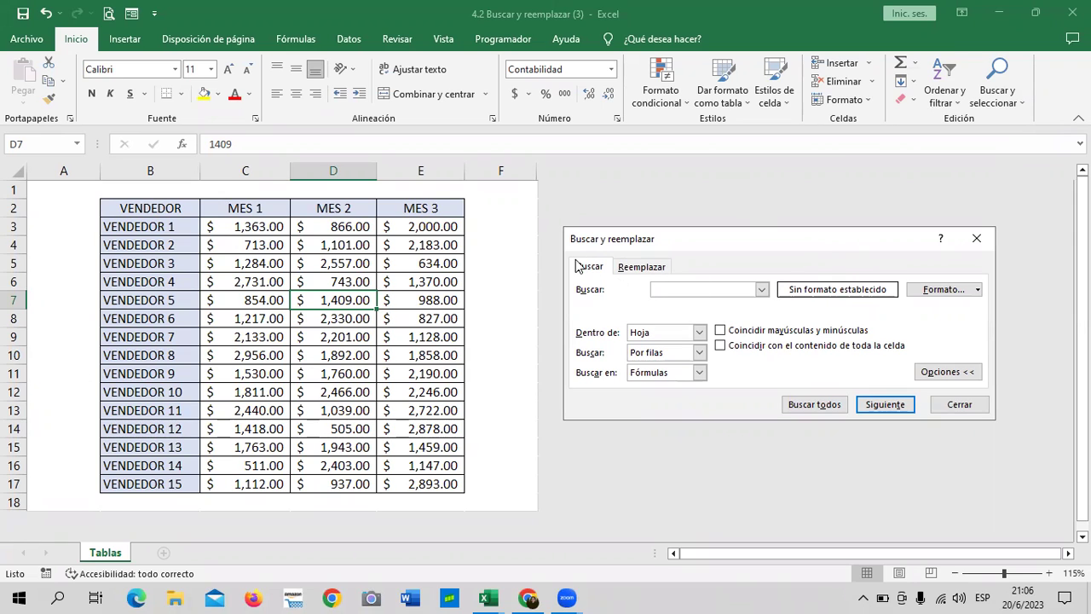
pyautogui.click(654, 268)
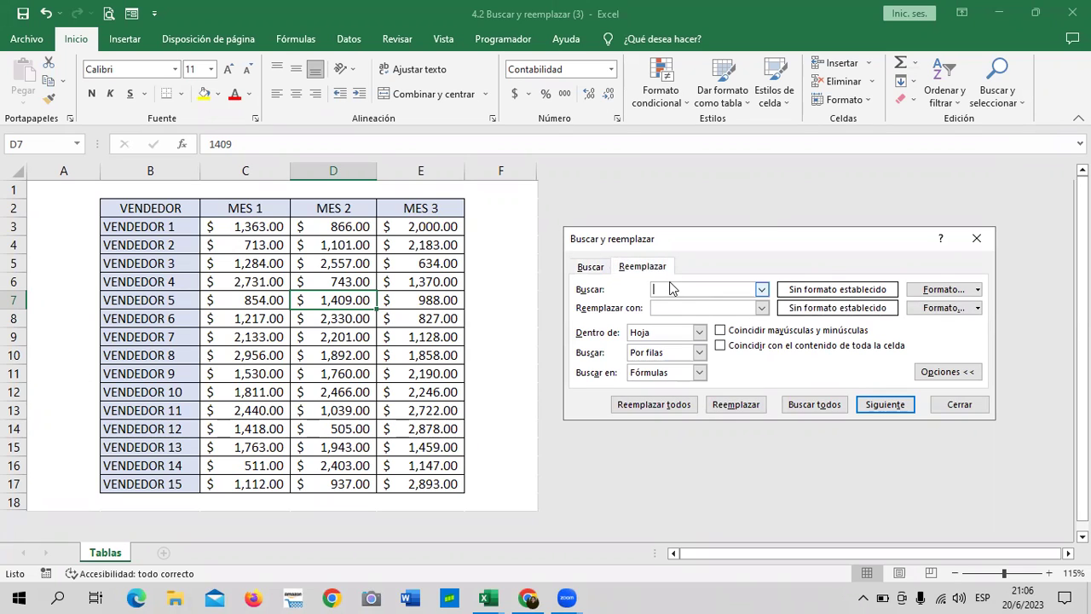
pyautogui.click(590, 267)
pyautogui.moveTo(711, 238); pyautogui.dragTo(707, 234)
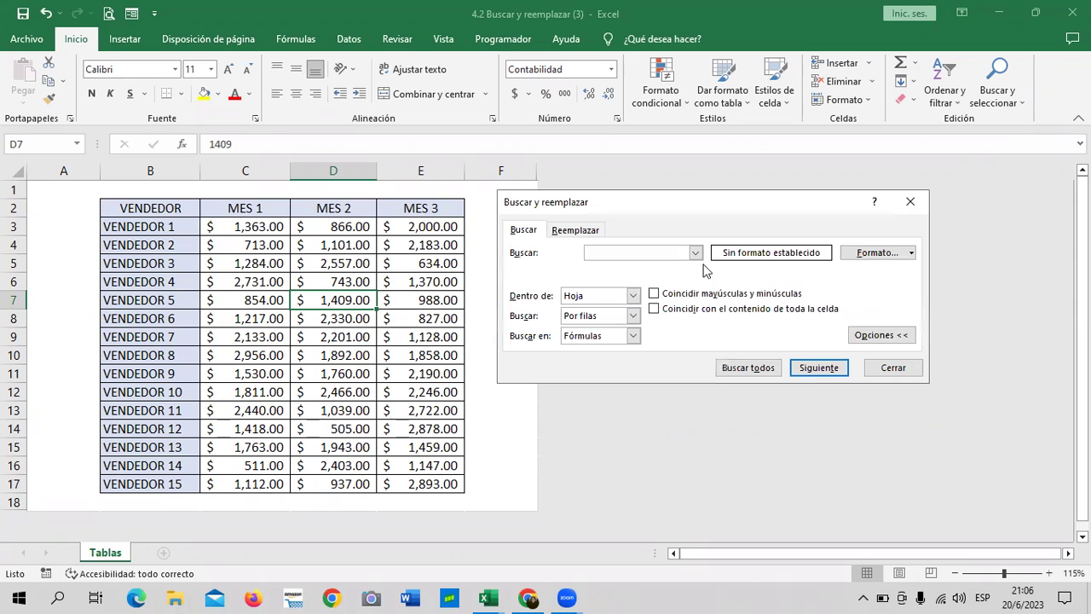
# Search for 937 and step to its next match with Siguiente
pyautogui.click(652, 254)
pyautogui.write('937')
pyautogui.click(337, 486)
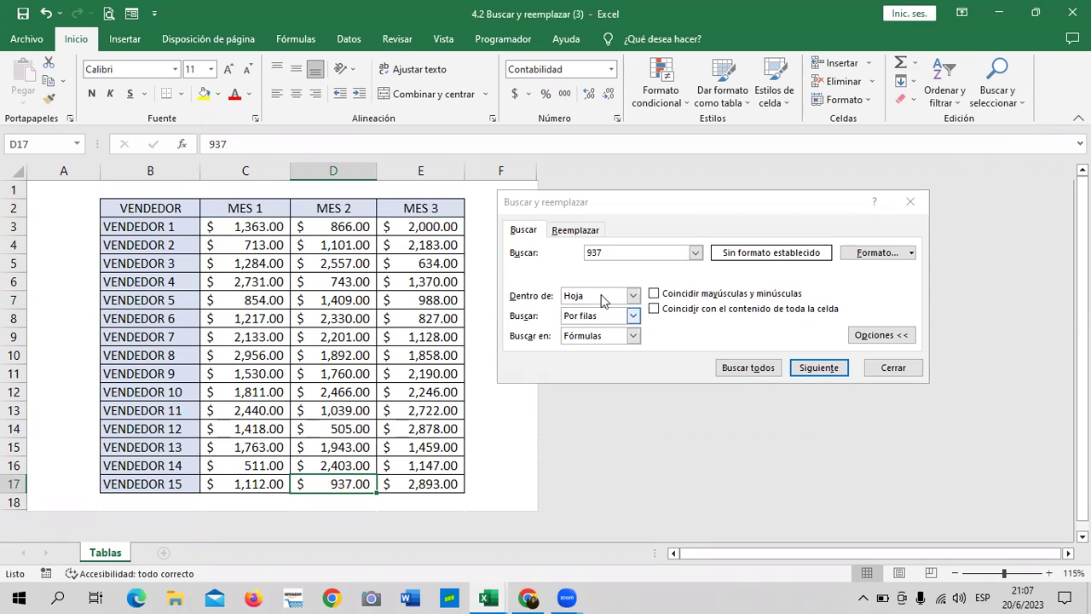
pyautogui.click(817, 372)
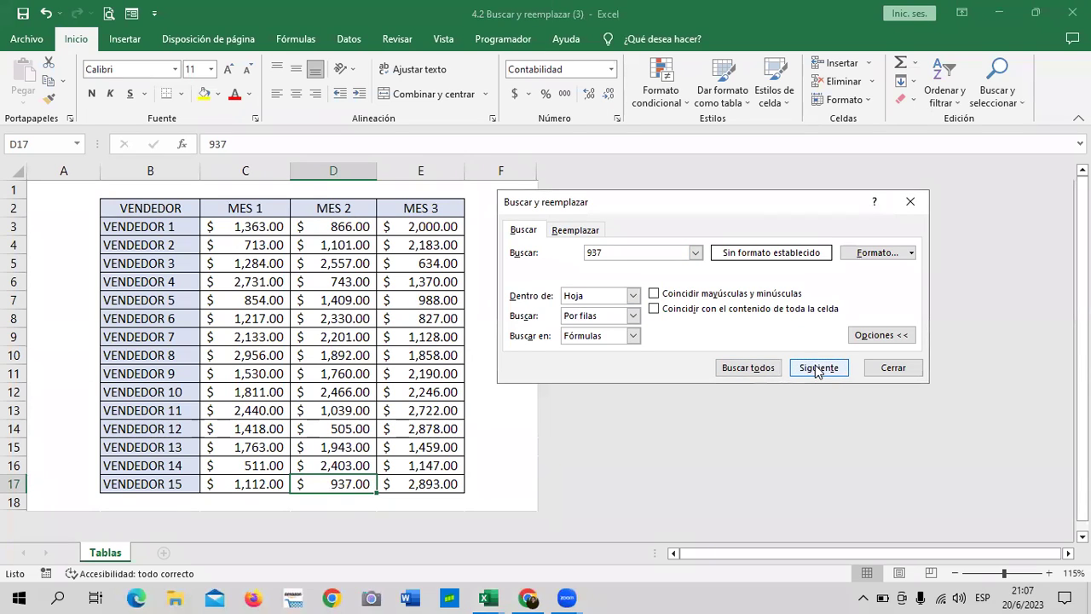
pyautogui.click(809, 371)
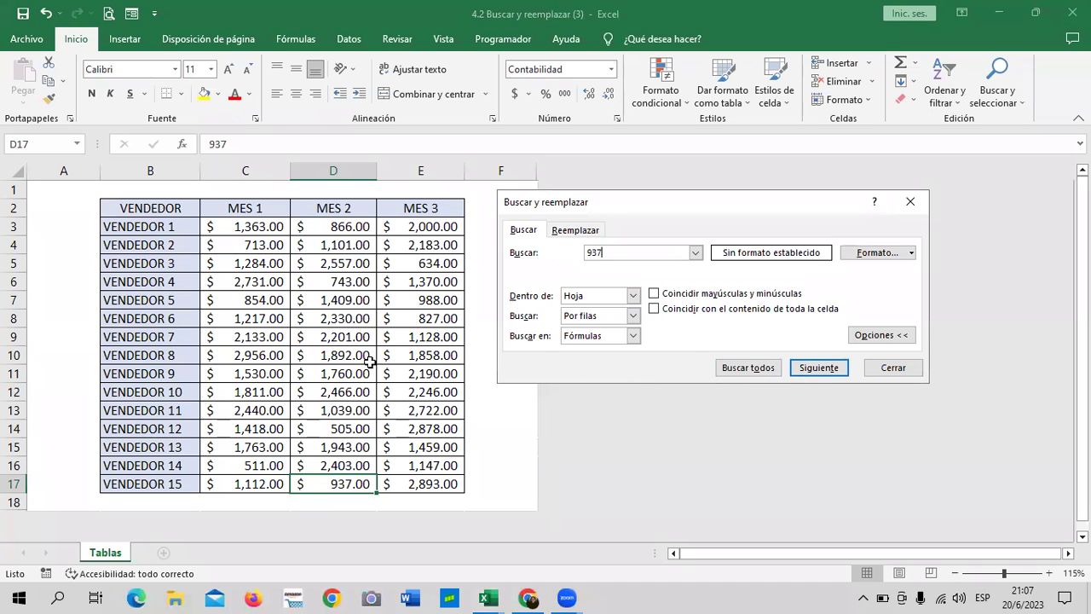
# Select cells D8 and D4, then use Buscar todos to list the single 937 match in D17
pyautogui.click(368, 321)
pyautogui.click(375, 247)
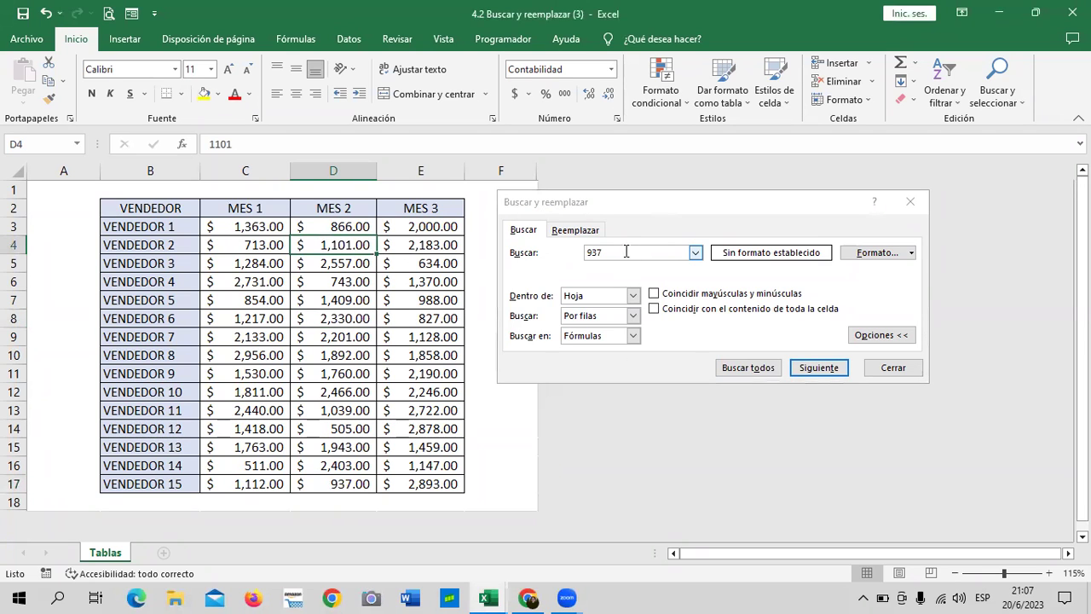
pyautogui.click(686, 253)
pyautogui.click(752, 370)
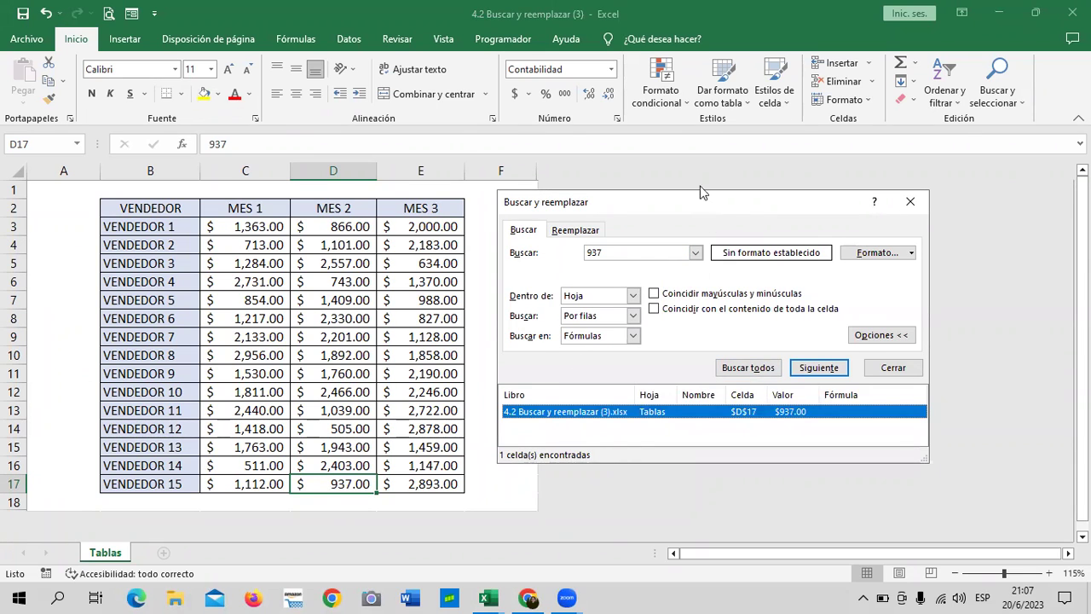
pyautogui.moveTo(706, 205); pyautogui.dragTo(699, 185)
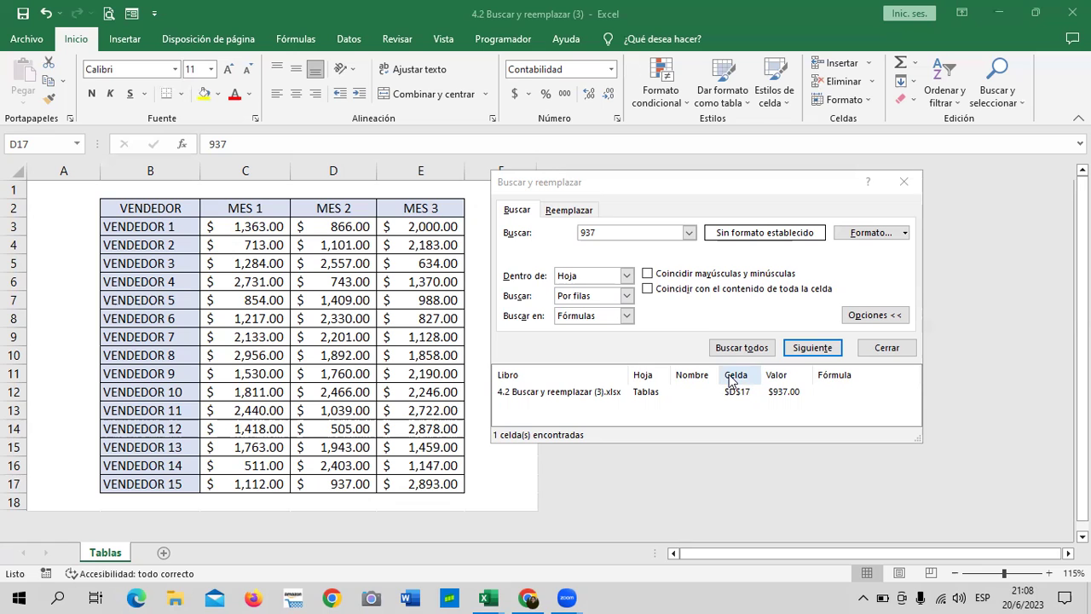
pyautogui.click(571, 394)
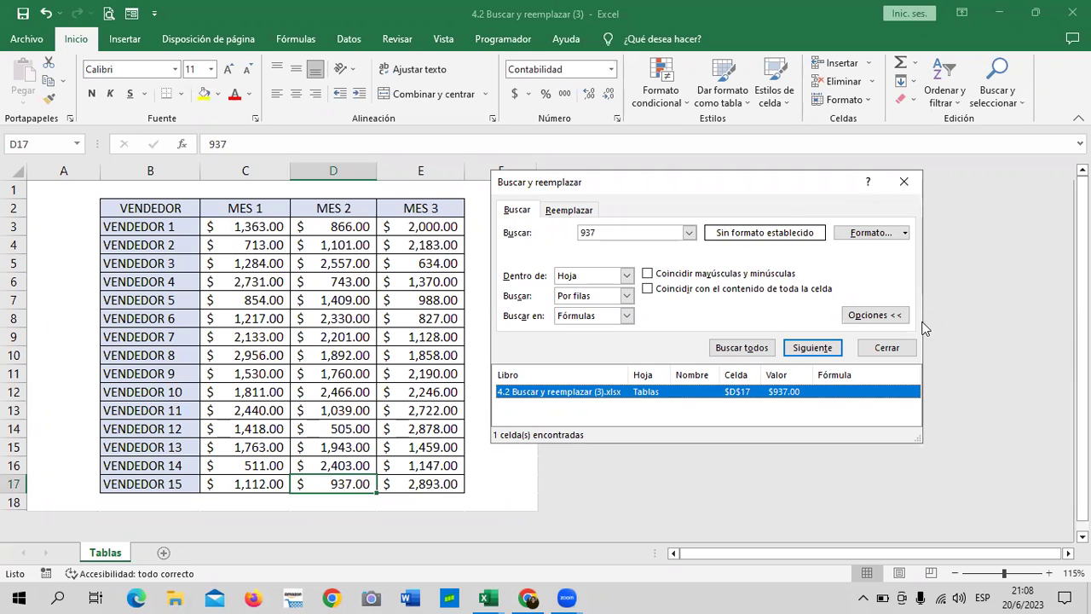
pyautogui.click(815, 348)
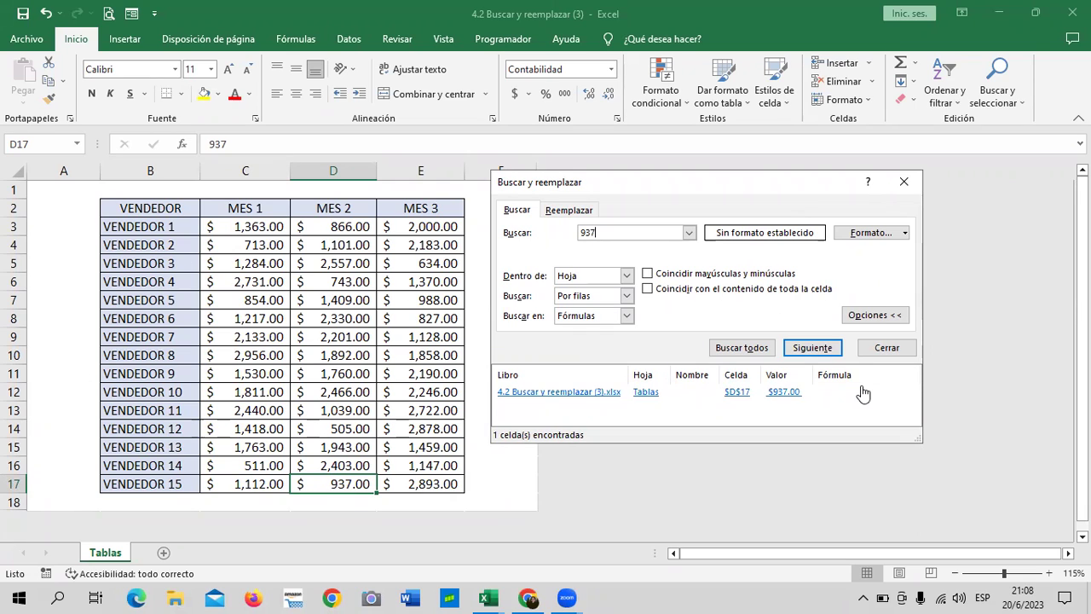
pyautogui.click(821, 344)
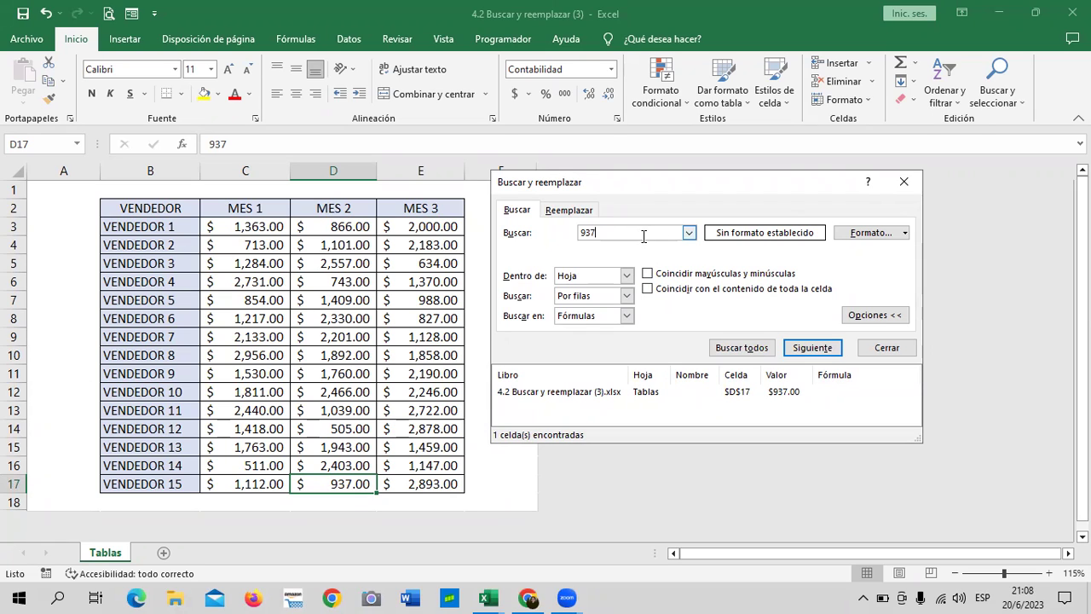
# Replace 937 with VENDEDOR 5, list its one match in B7, and close the find window
pyautogui.click(643, 236)
pyautogui.press('BackSpace')
pyautogui.press('BackSpace')
pyautogui.press('BackSpace')
pyautogui.write('VEND')
pyautogui.write('EDO')
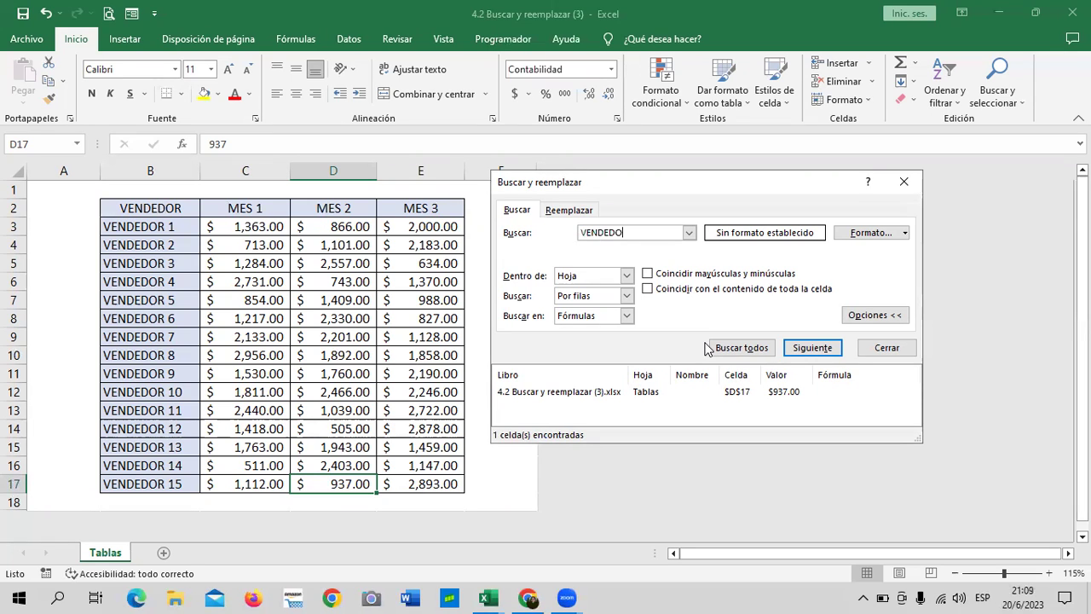
pyautogui.write('R')
pyautogui.write(' 5')
pyautogui.click(758, 350)
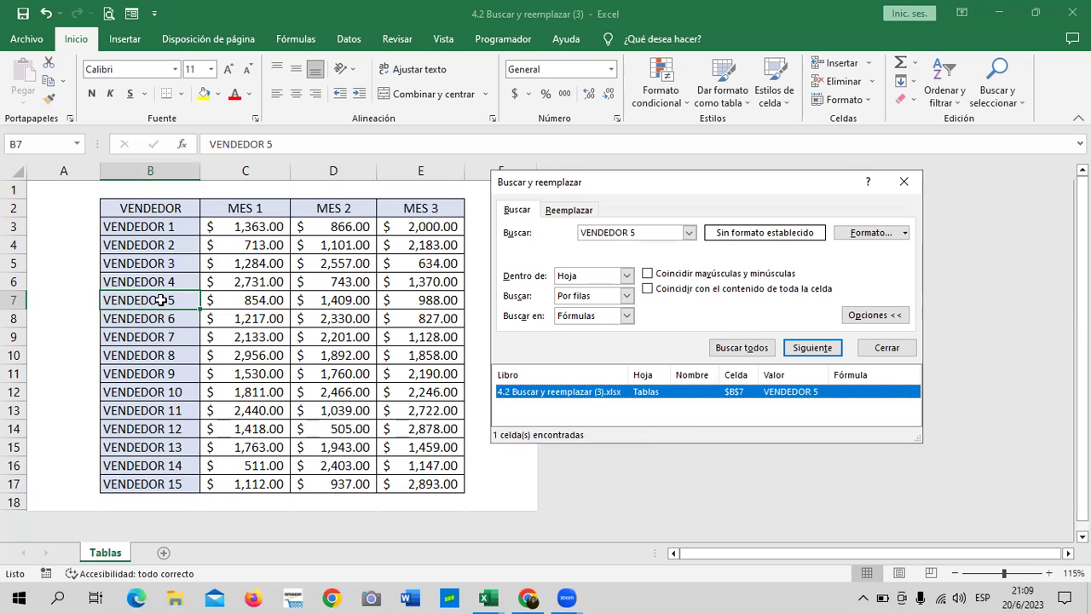
pyautogui.press('XF86MonBrightnessDown')
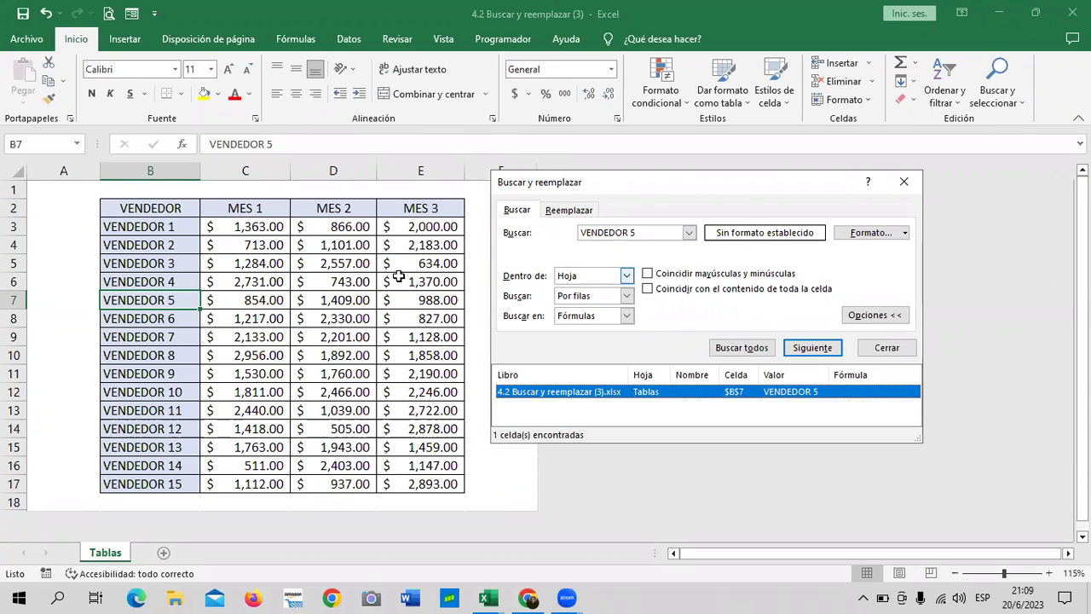
pyautogui.click(904, 182)
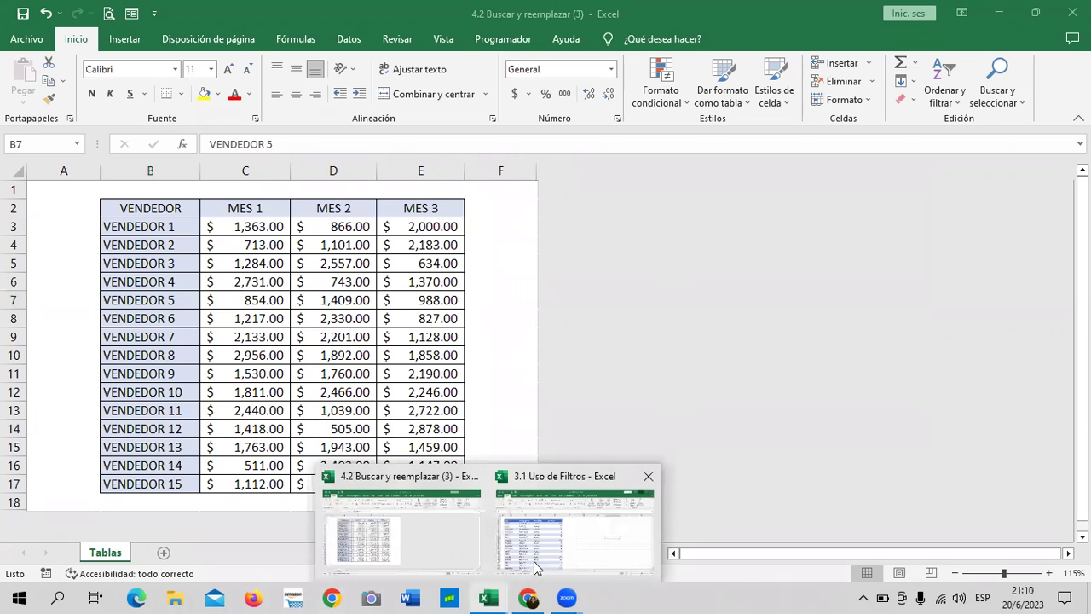
# Alt+Tab to 3.1 Uso de Filtros and scroll through the País, Competidor, Disciplina, Puntaje table
pyautogui.hotkey('alt', 'Tab')
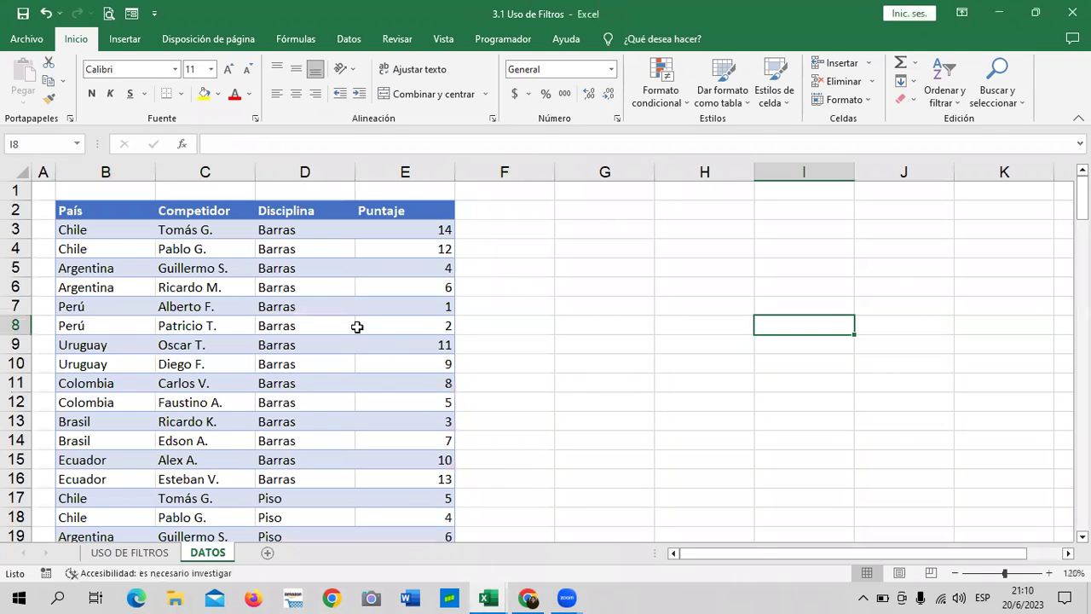
pyautogui.scroll(-9, 366, 387)
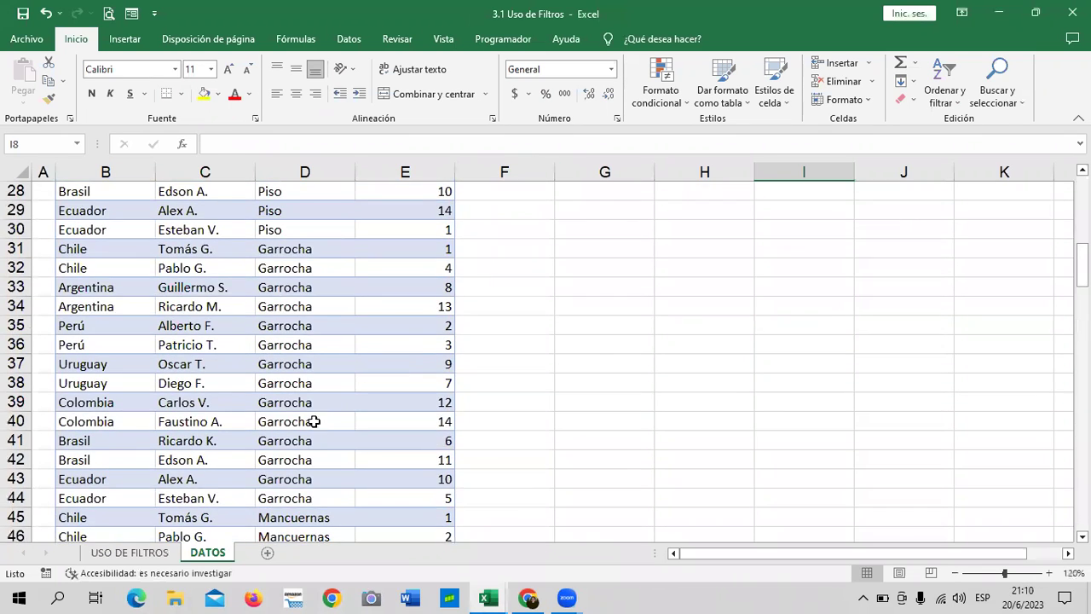
pyautogui.scroll(9, 315, 421)
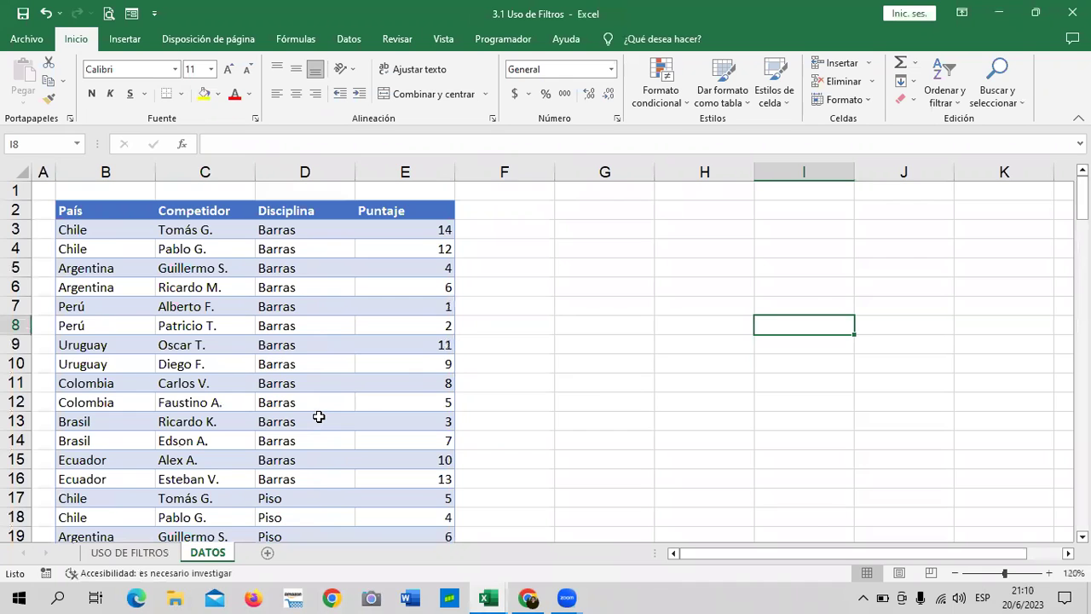
pyautogui.scroll(-3, 317, 414)
pyautogui.scroll(-6, 318, 412)
pyautogui.scroll(-4, 318, 412)
pyautogui.scroll(-4, 318, 412)
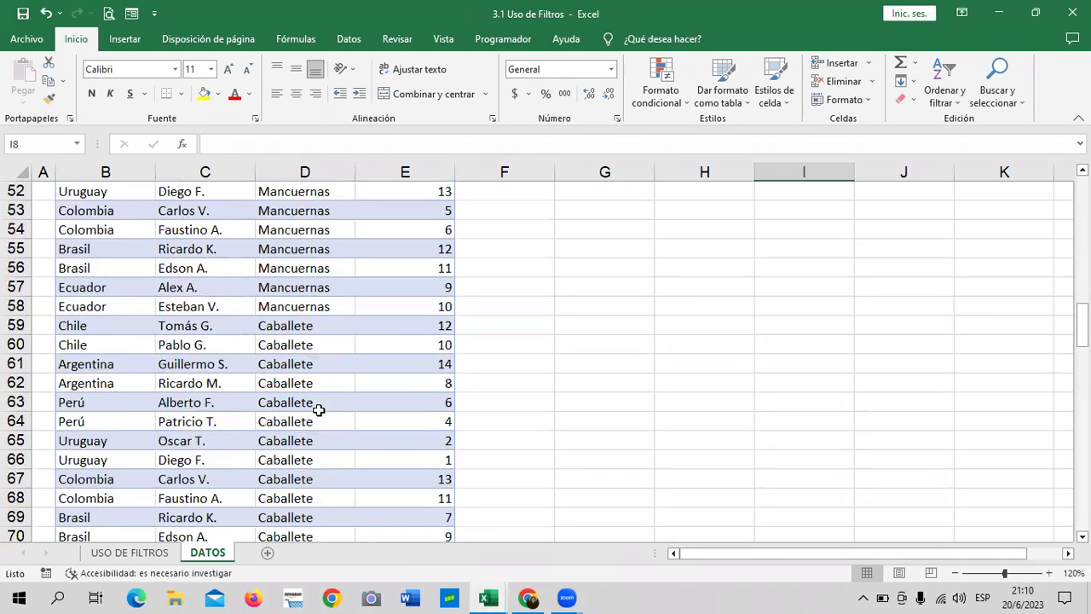
pyautogui.scroll(-5, 318, 410)
pyautogui.scroll(-4, 318, 410)
pyautogui.scroll(-5, 316, 410)
pyautogui.scroll(-5, 314, 420)
pyautogui.scroll(-5, 315, 421)
pyautogui.scroll(6, 315, 426)
pyautogui.scroll(6, 314, 426)
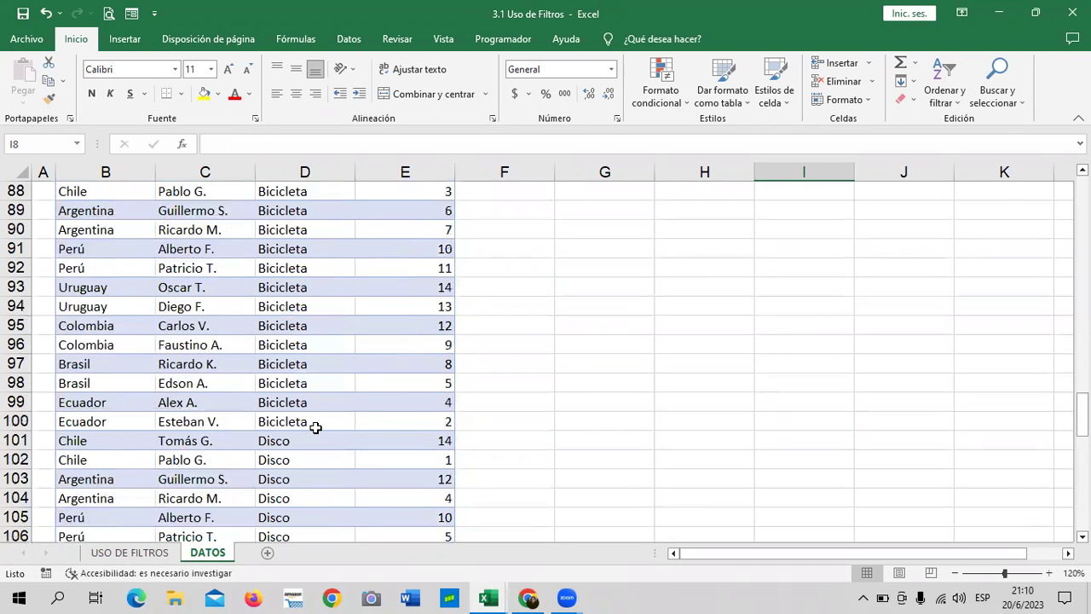
# Search the DATOS sheet for Chile with Buscar todos, listing 20 matching cells
pyautogui.click(1021, 103)
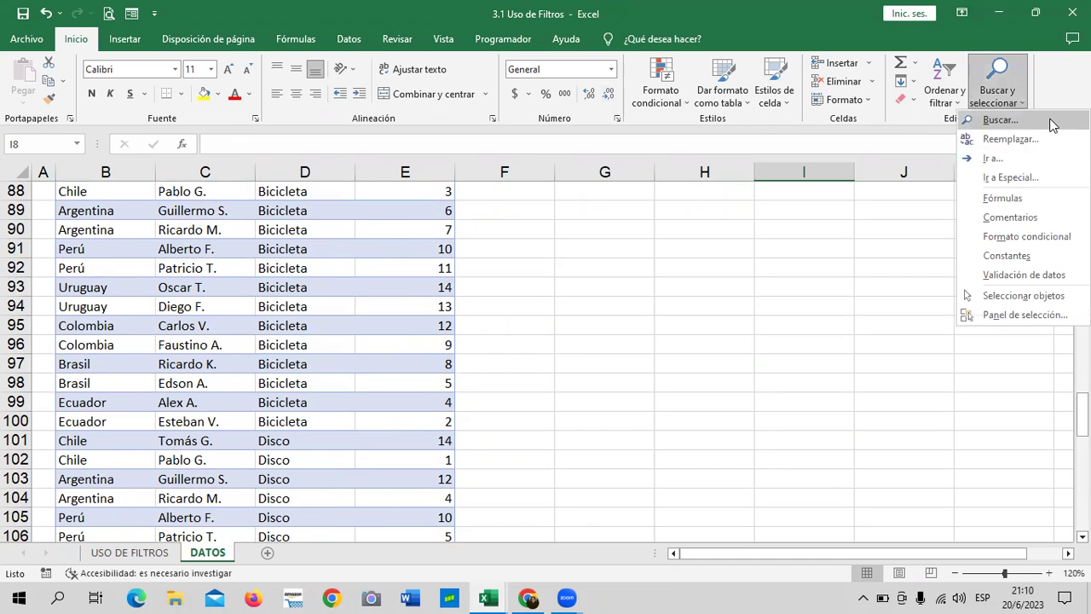
pyautogui.click(1052, 123)
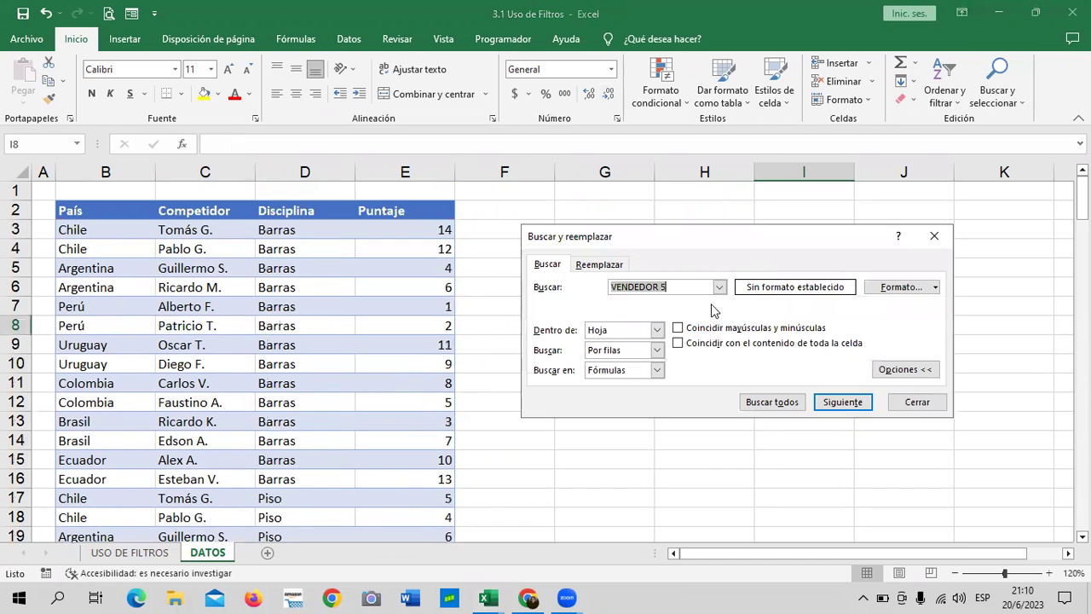
pyautogui.press('BackSpace')
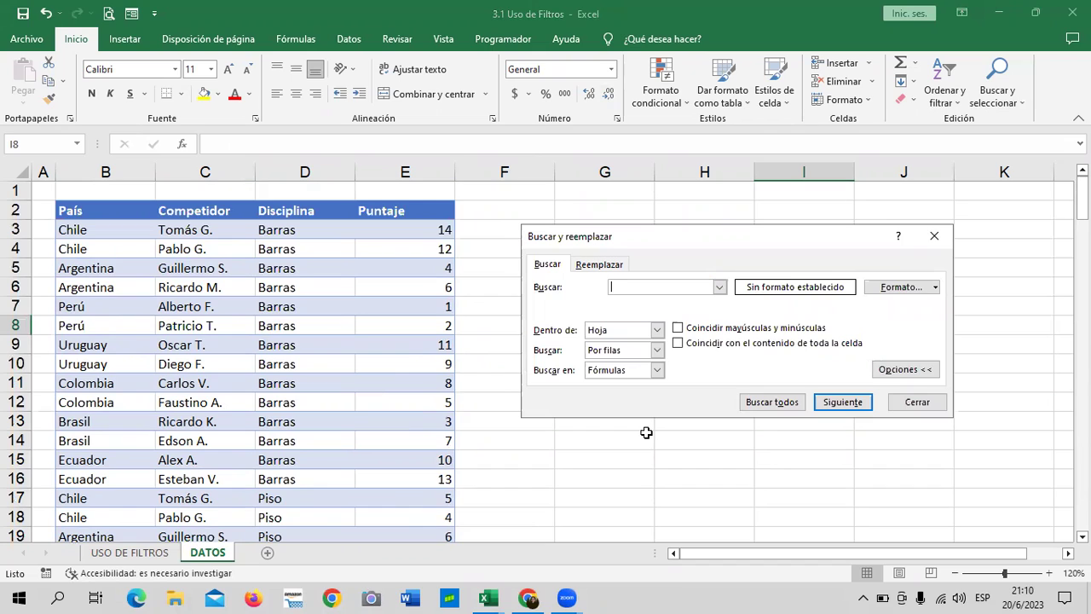
pyautogui.press('capslock')
pyautogui.write('chile')
pyautogui.click(610, 287)
pyautogui.press('BackSpace')
pyautogui.write('Chile')
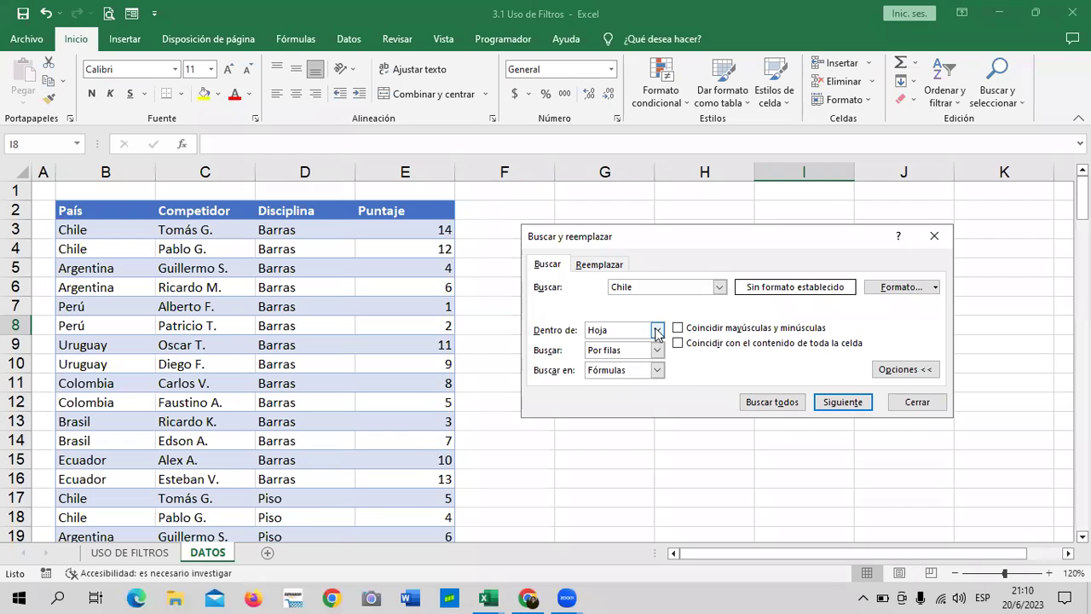
pyautogui.click(779, 408)
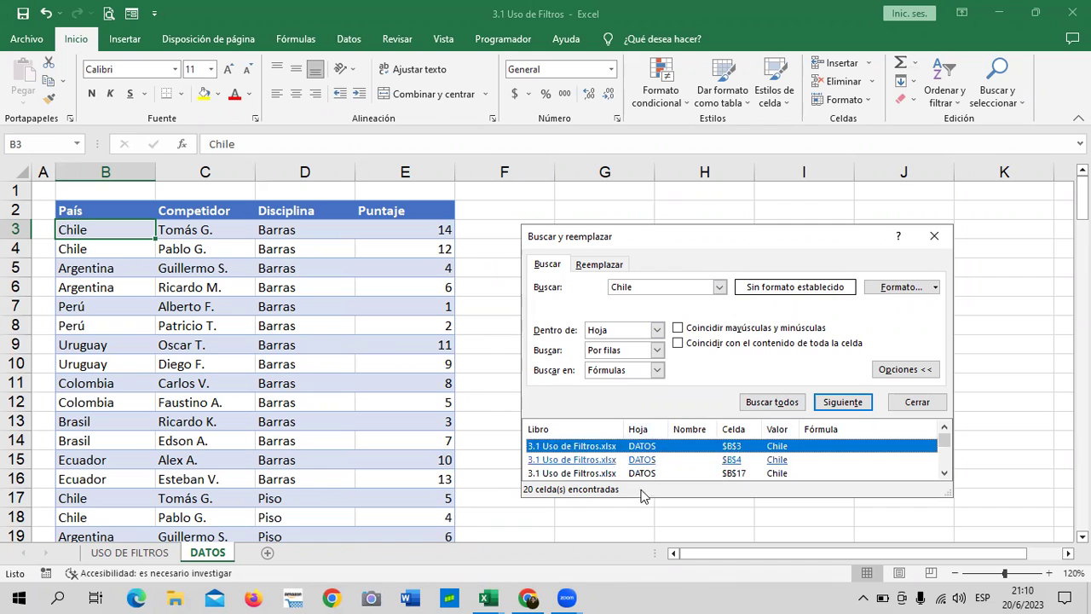
# Jump to the Chile matches in B130 and B17 from the results list
pyautogui.moveTo(944, 441)
pyautogui.mouseDown()
pyautogui.moveTo(945, 464)
pyautogui.moveTo(941, 428)
pyautogui.moveTo(944, 469)
pyautogui.mouseUp()
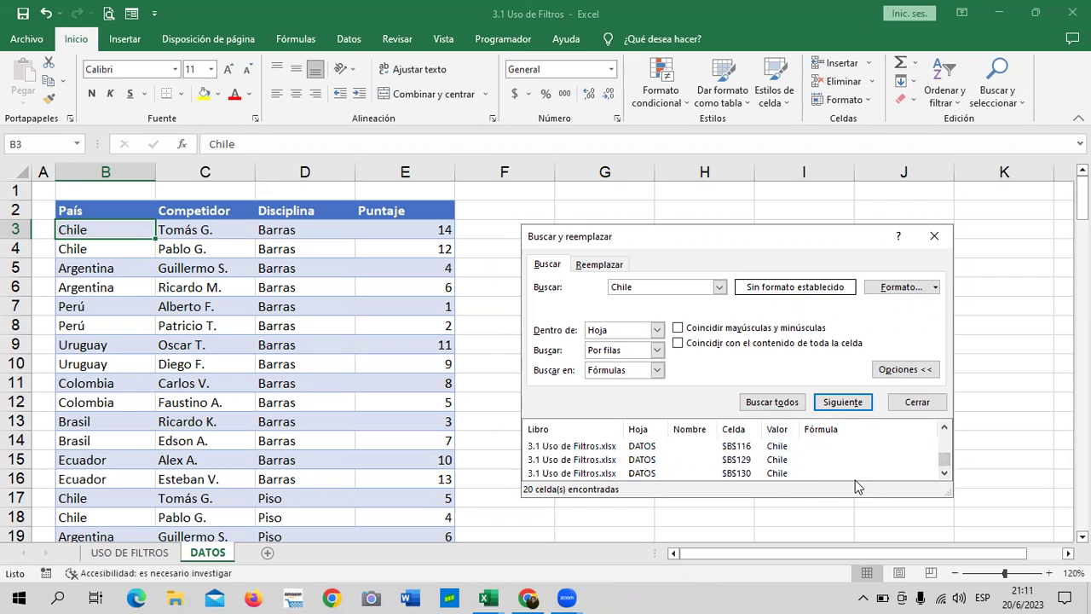
pyautogui.moveTo(944, 463)
pyautogui.mouseDown()
pyautogui.moveTo(947, 433)
pyautogui.moveTo(946, 470)
pyautogui.mouseUp()
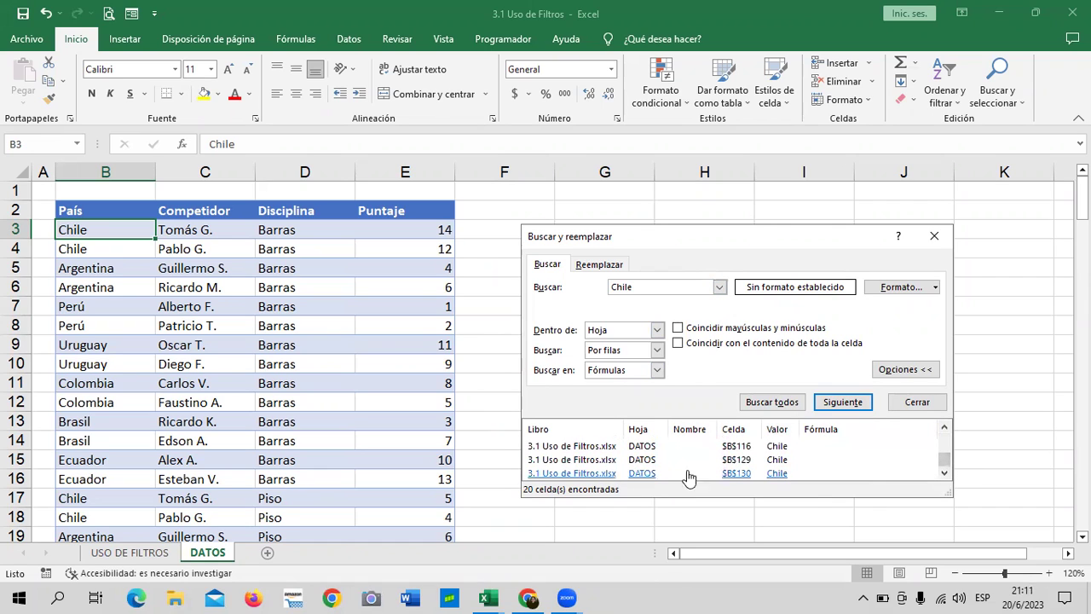
pyautogui.moveTo(944, 462)
pyautogui.mouseDown()
pyautogui.moveTo(942, 437)
pyautogui.moveTo(944, 469)
pyautogui.mouseUp()
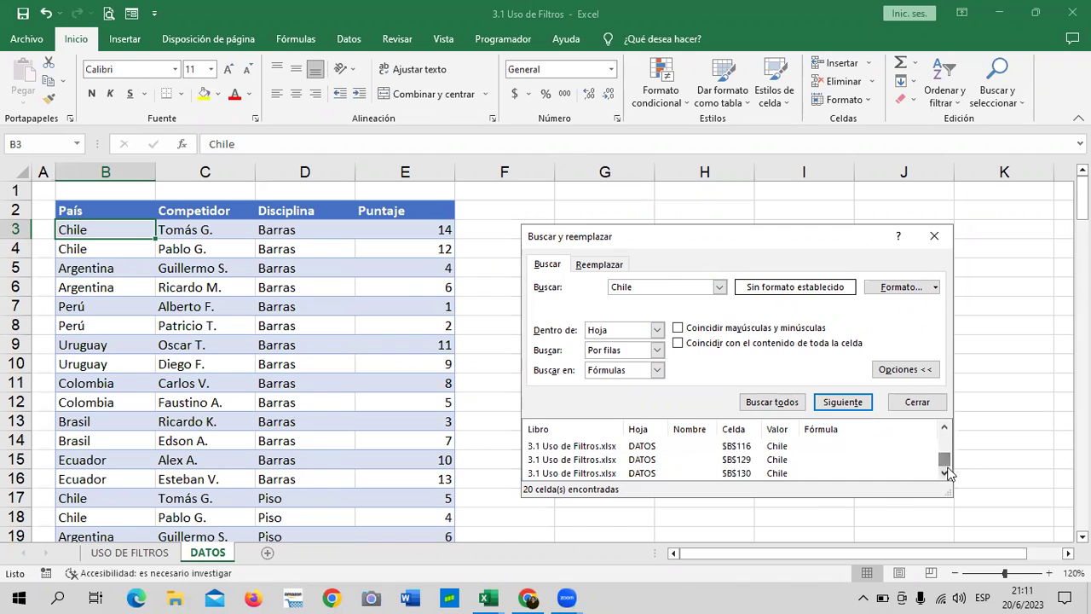
pyautogui.click(738, 474)
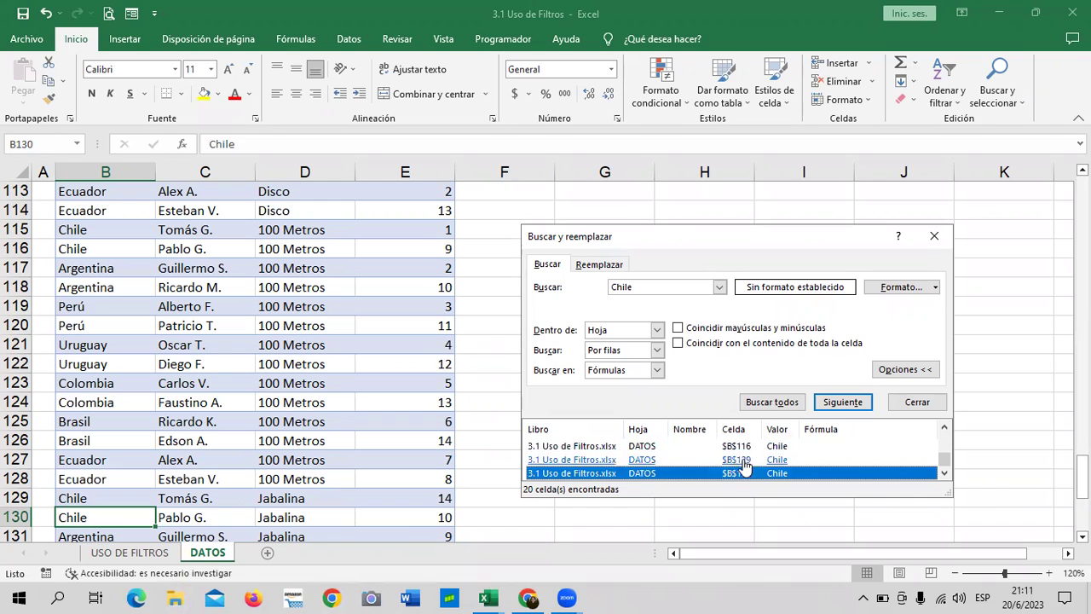
pyautogui.moveTo(944, 457); pyautogui.dragTo(944, 436)
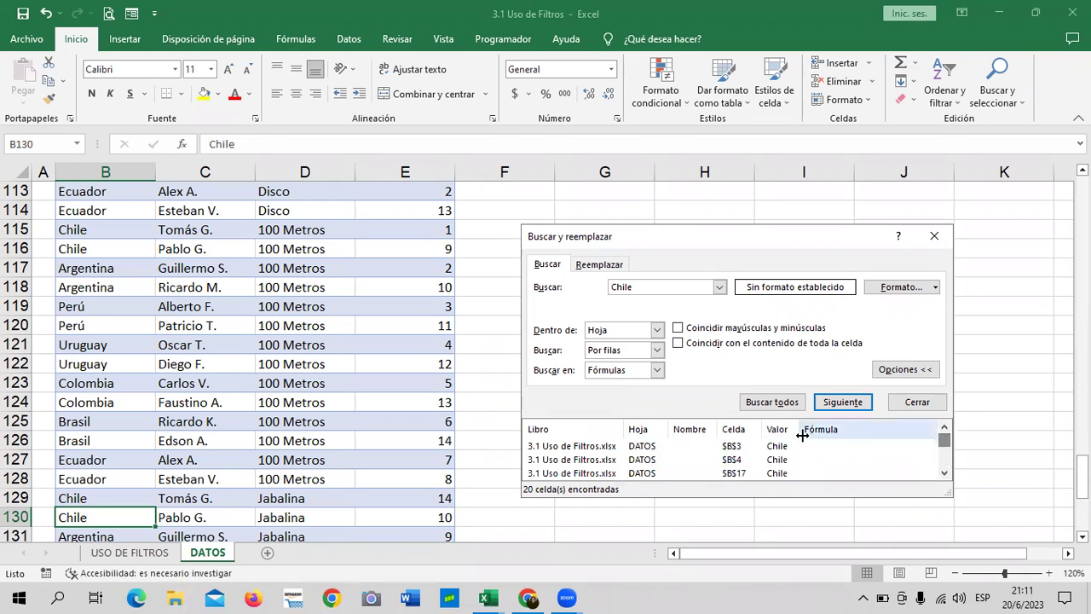
pyautogui.click(732, 475)
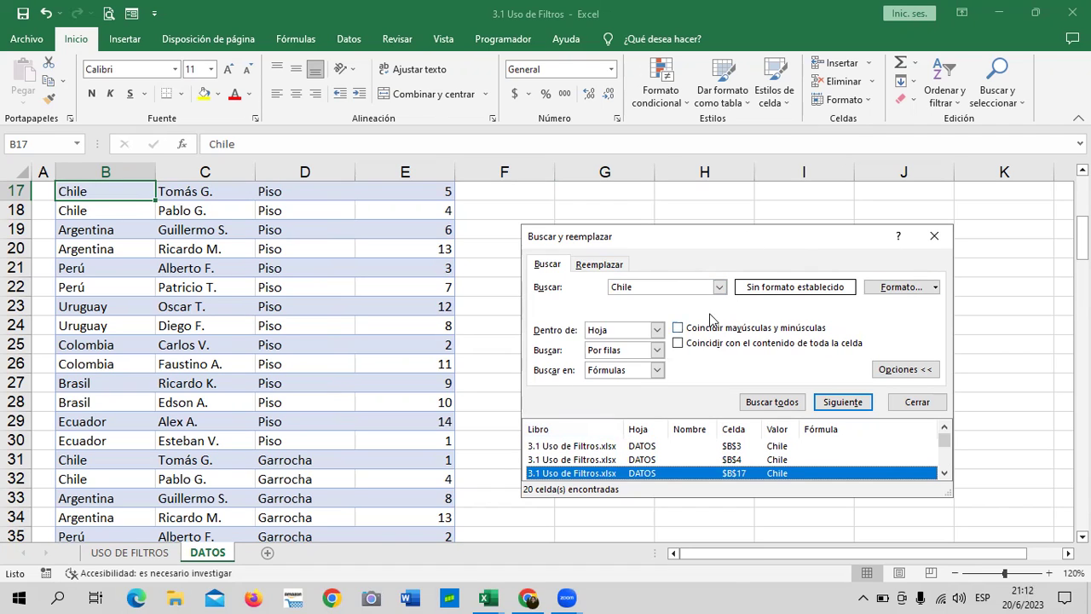
pyautogui.moveTo(737, 230); pyautogui.dragTo(715, 192)
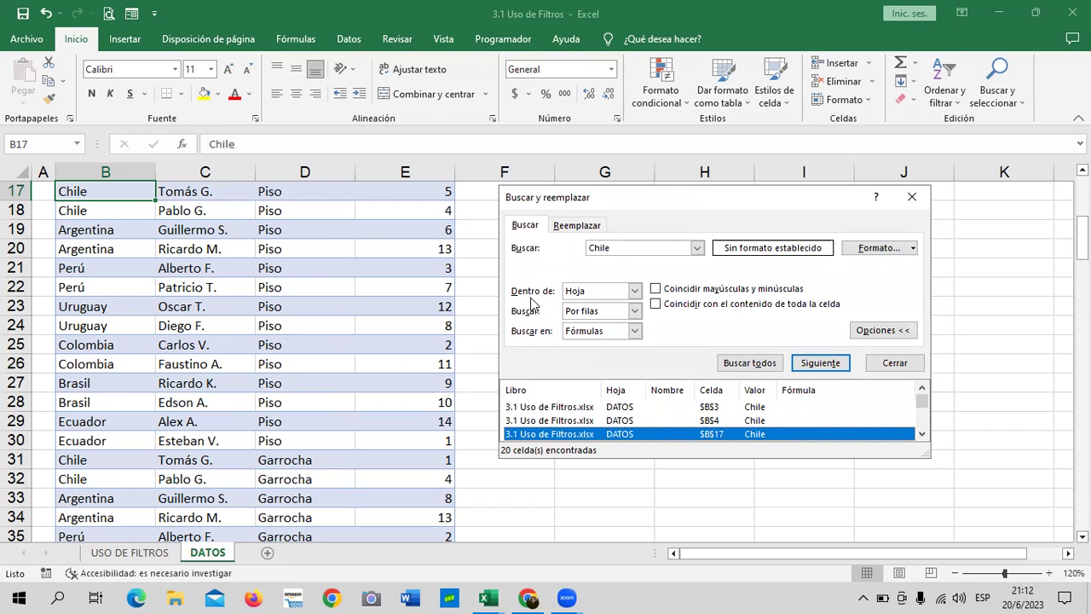
pyautogui.click(635, 291)
pyautogui.click(634, 292)
pyautogui.click(634, 292)
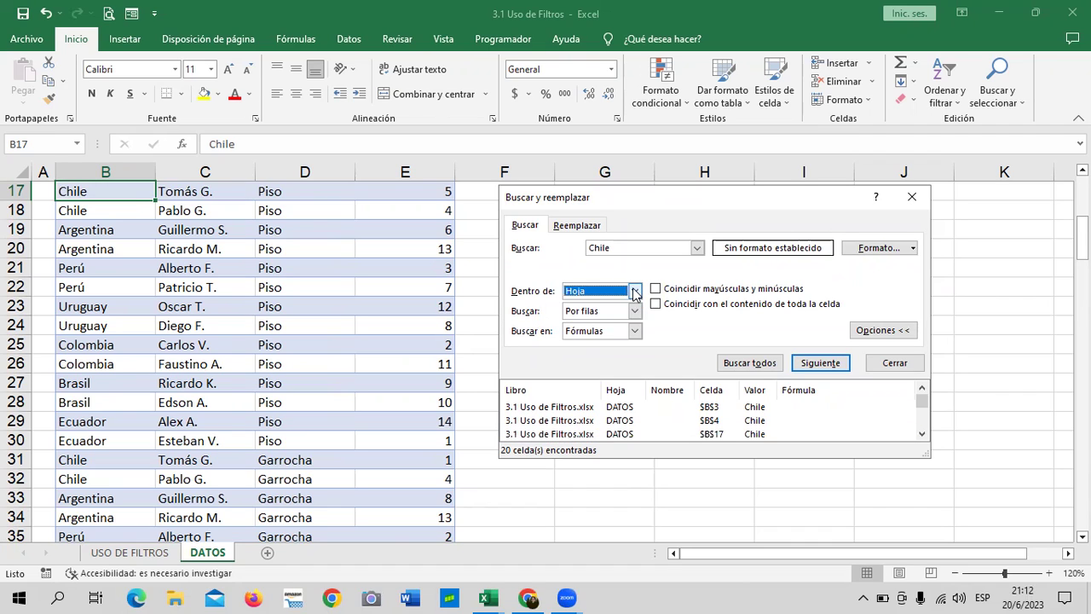
pyautogui.click(634, 311)
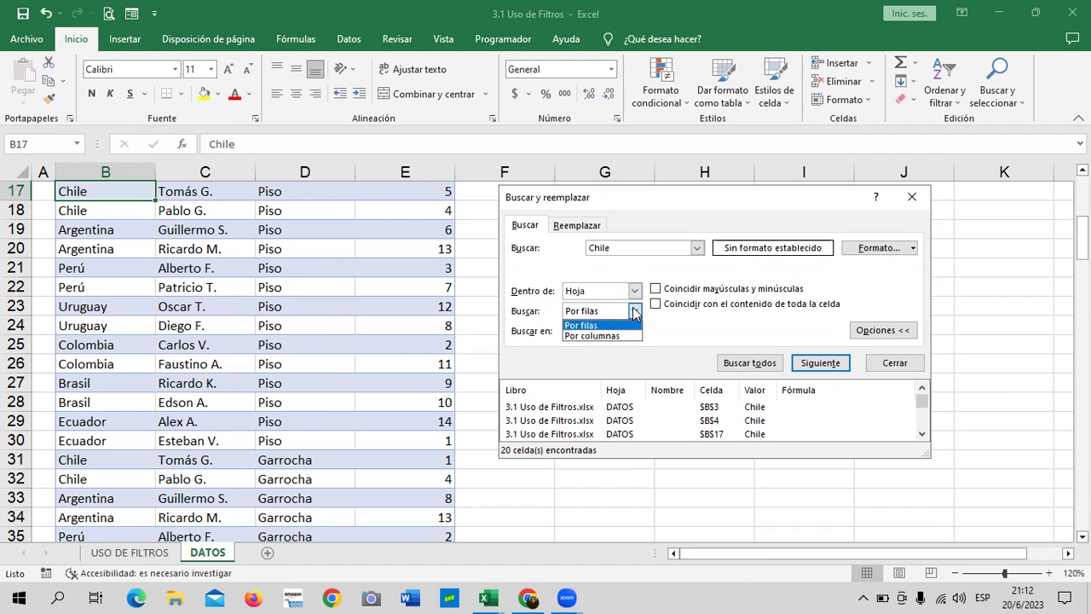
pyautogui.click(634, 312)
pyautogui.click(635, 330)
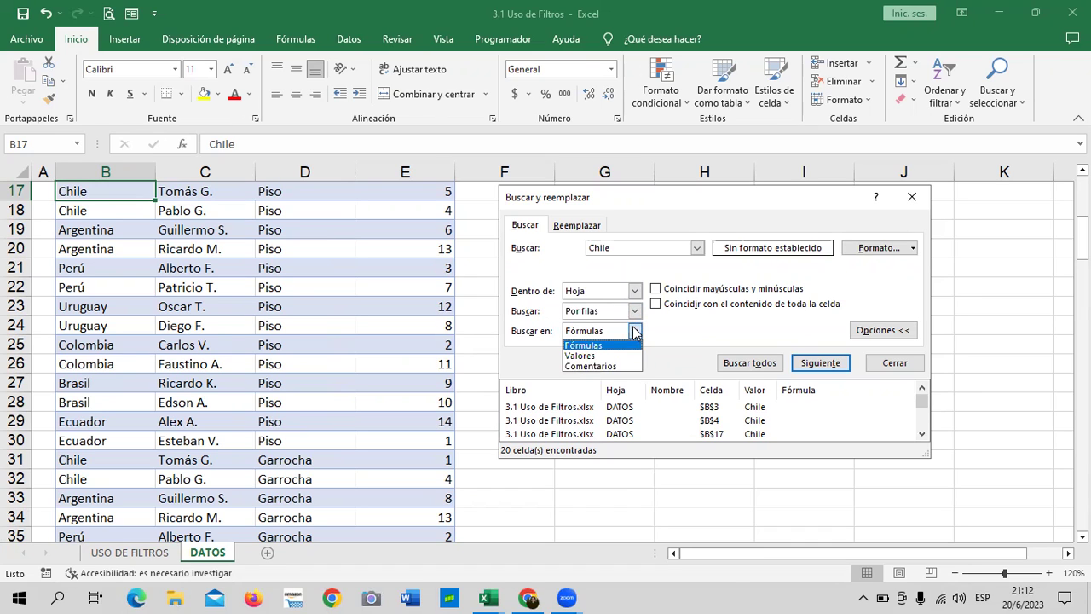
pyautogui.click(635, 334)
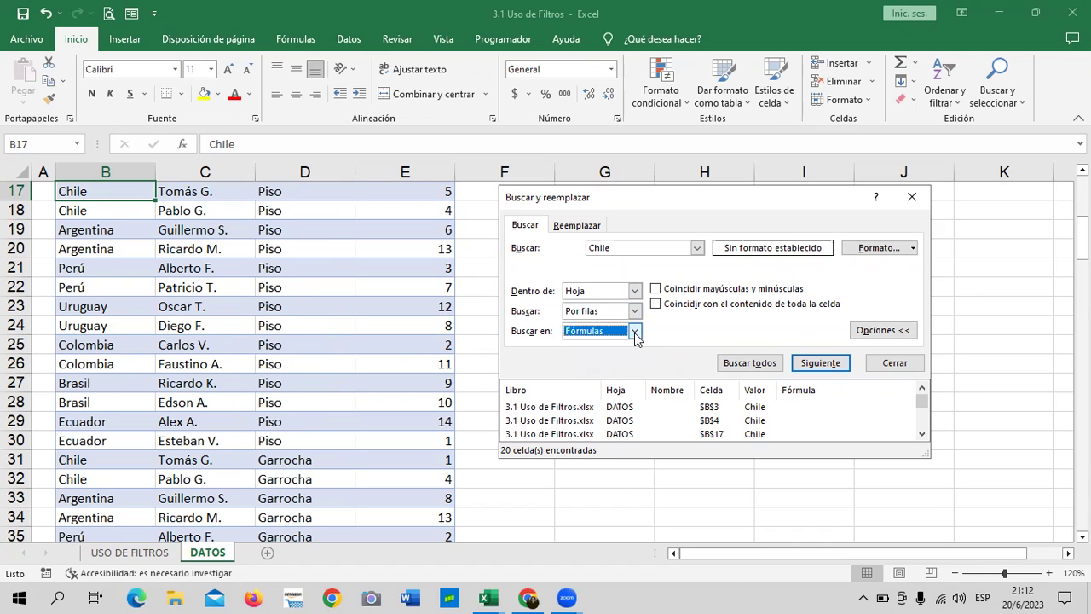
pyautogui.click(638, 310)
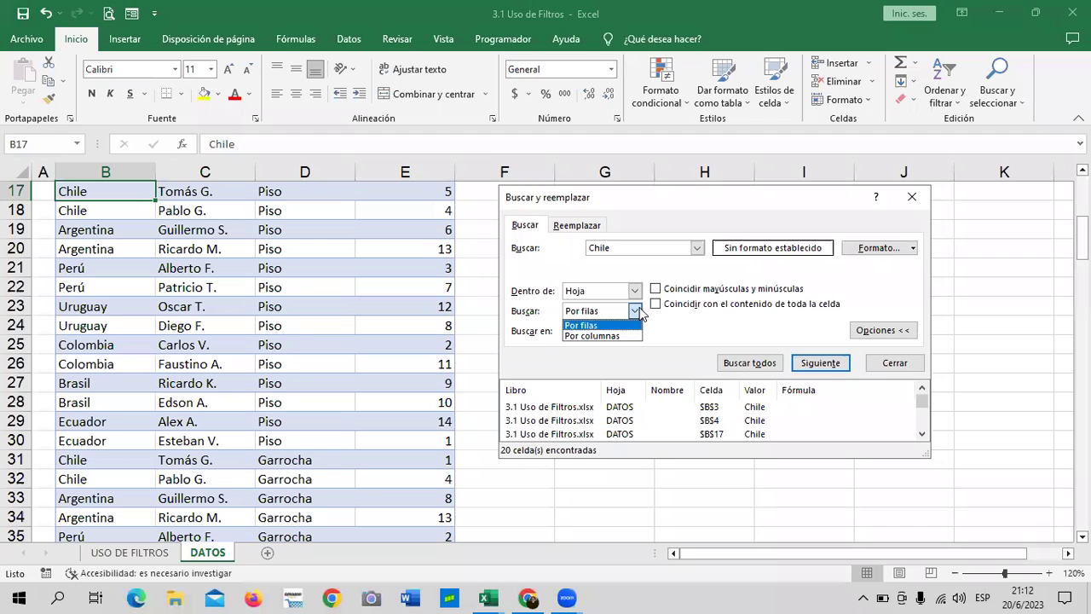
pyautogui.click(638, 312)
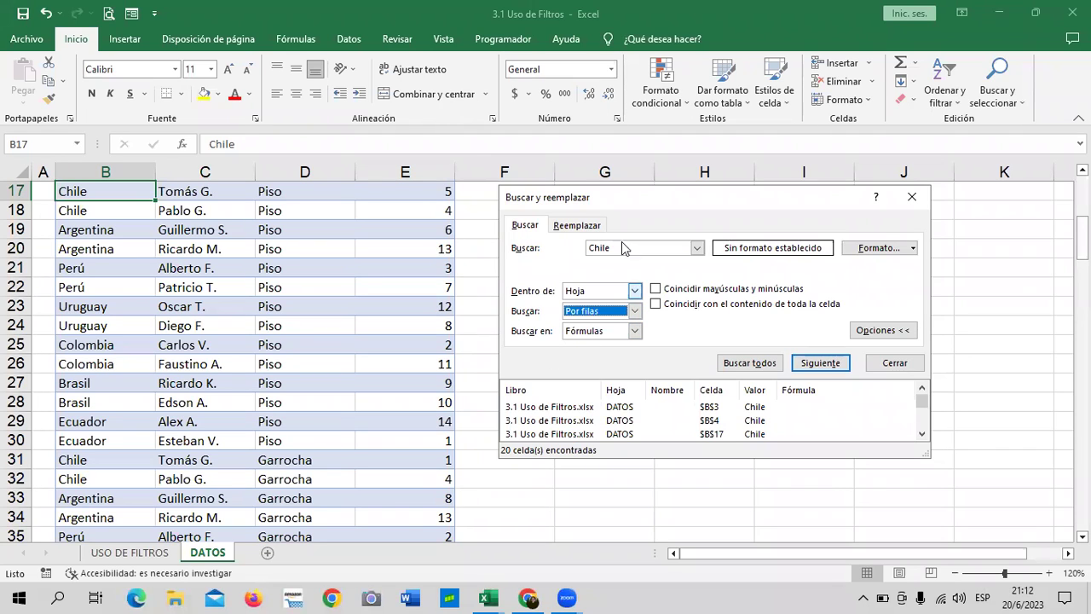
# Press Siguiente repeatedly to cycle through every Chile match until it wraps back to B3
pyautogui.click(824, 367)
pyautogui.click(822, 363)
pyautogui.click(821, 363)
pyautogui.click(821, 363)
pyautogui.click(822, 363)
pyautogui.click(821, 363)
pyautogui.click(821, 364)
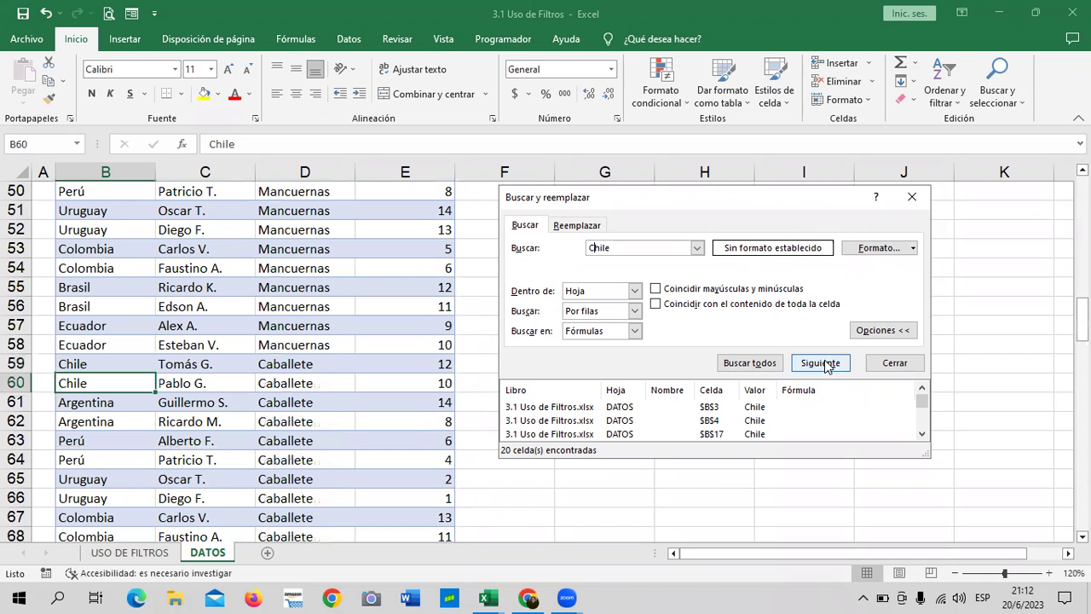
pyautogui.click(821, 363)
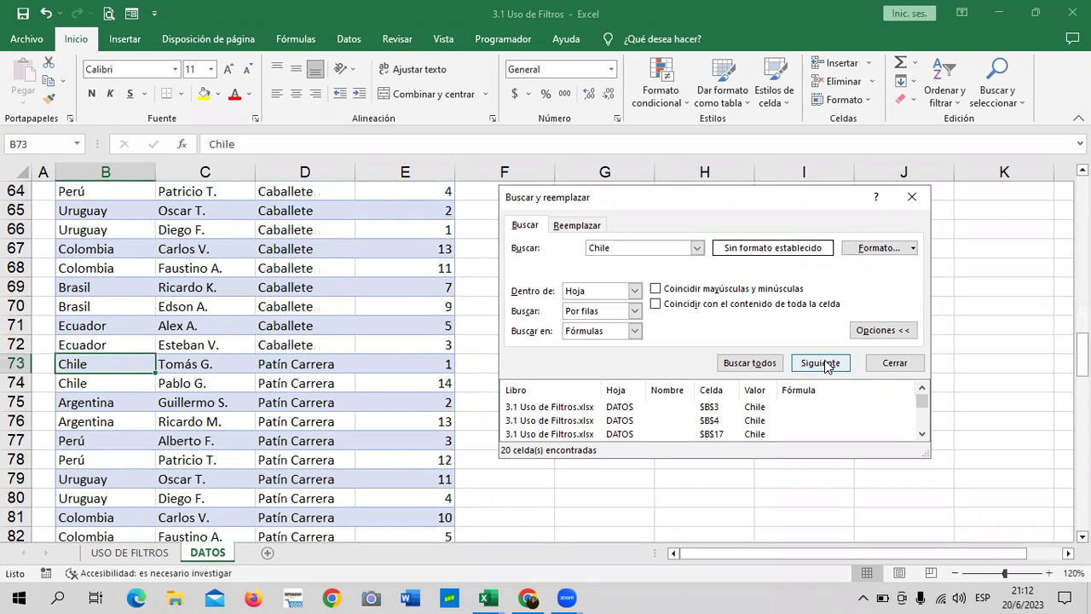
pyautogui.click(821, 363)
pyautogui.click(821, 363)
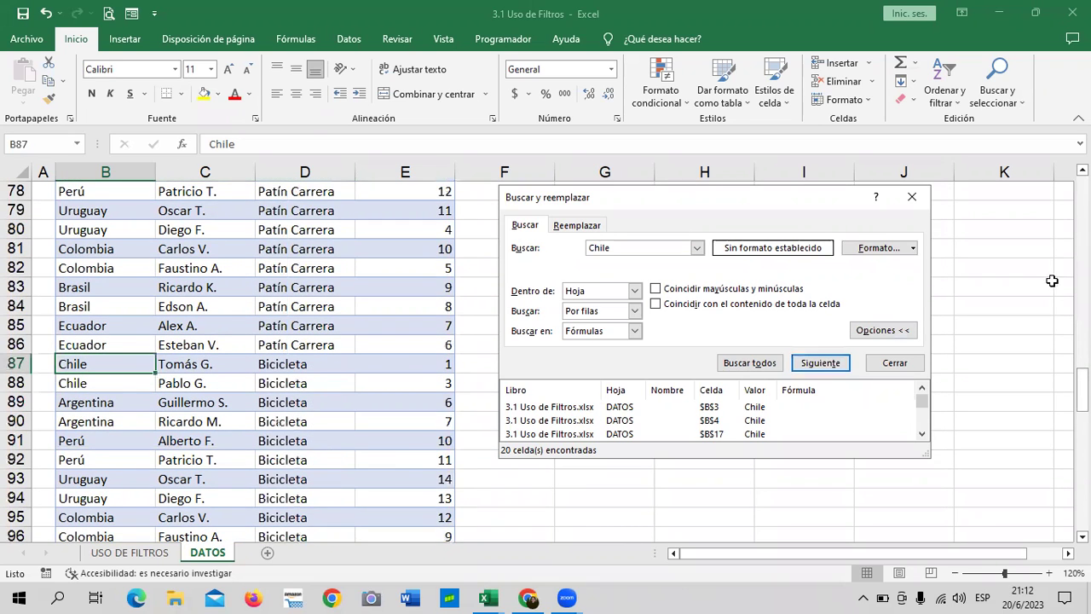
pyautogui.click(824, 364)
pyautogui.click(823, 364)
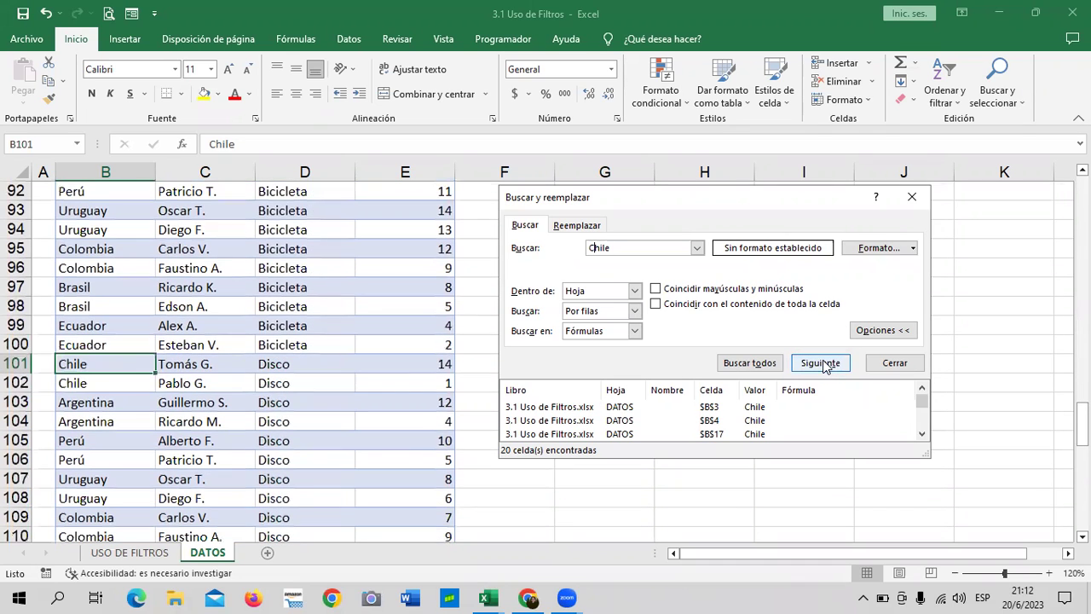
pyautogui.click(824, 364)
pyautogui.click(824, 364)
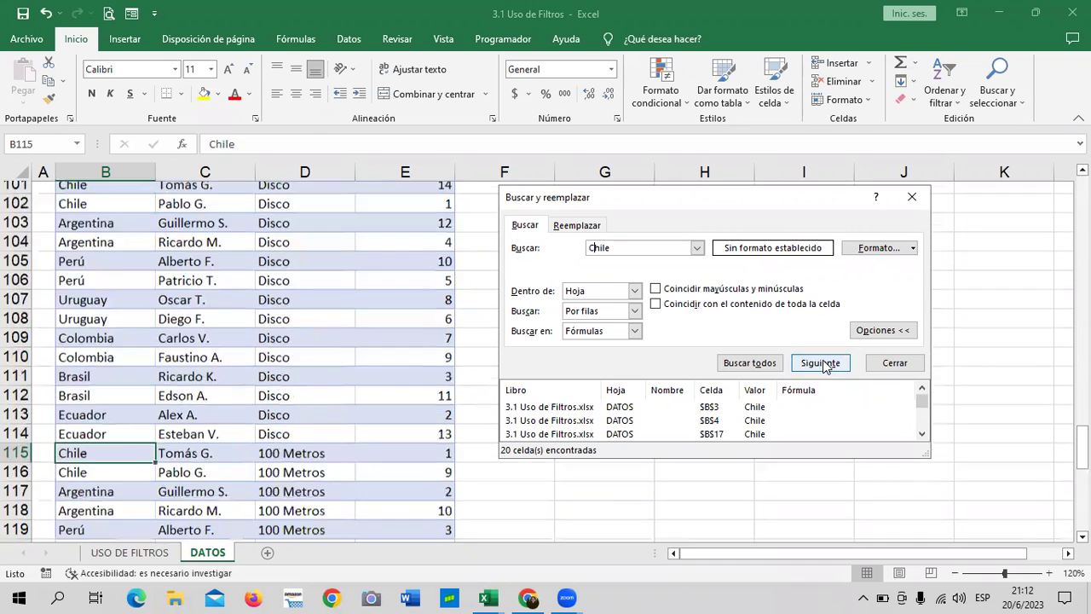
pyautogui.click(824, 364)
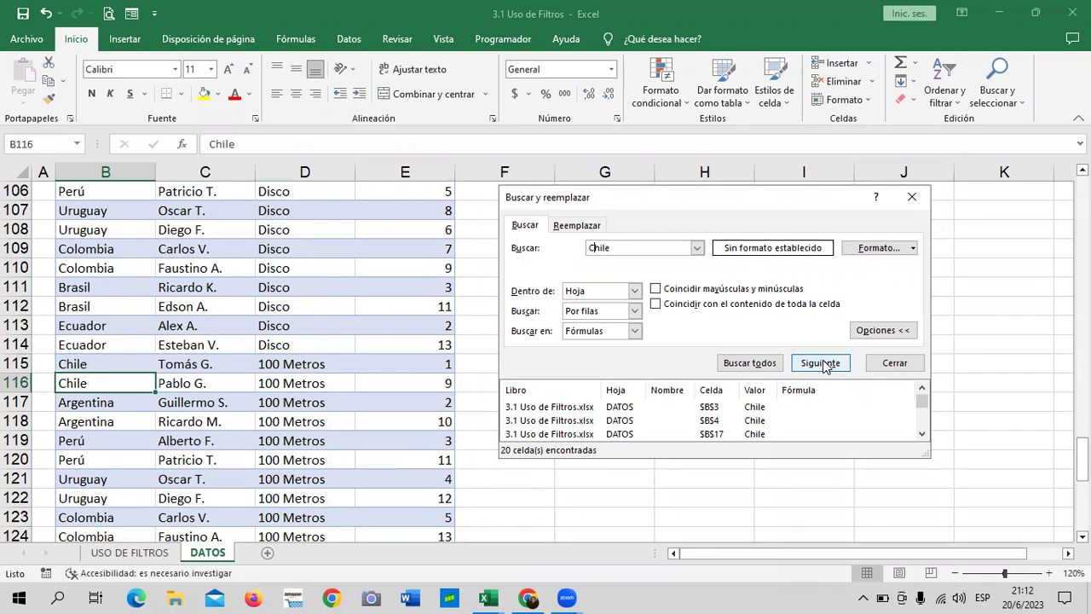
pyautogui.click(824, 364)
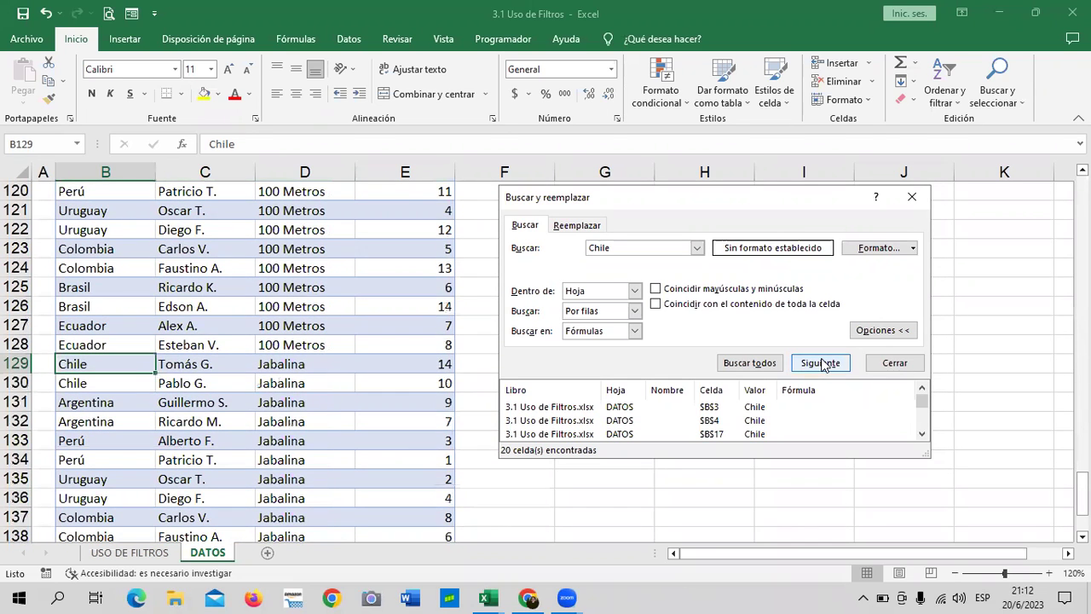
pyautogui.click(824, 364)
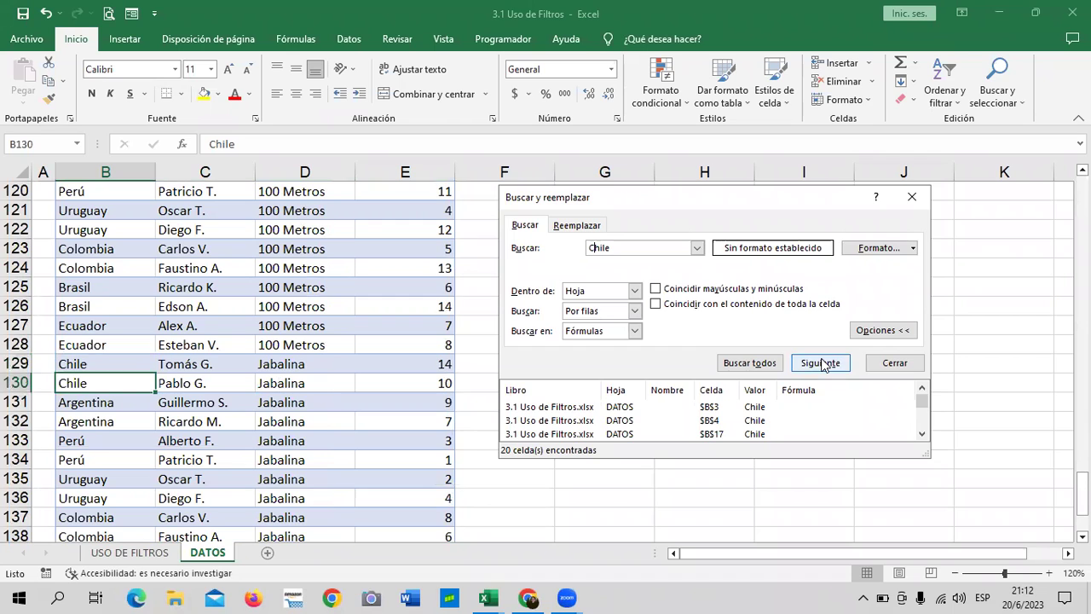
pyautogui.click(823, 364)
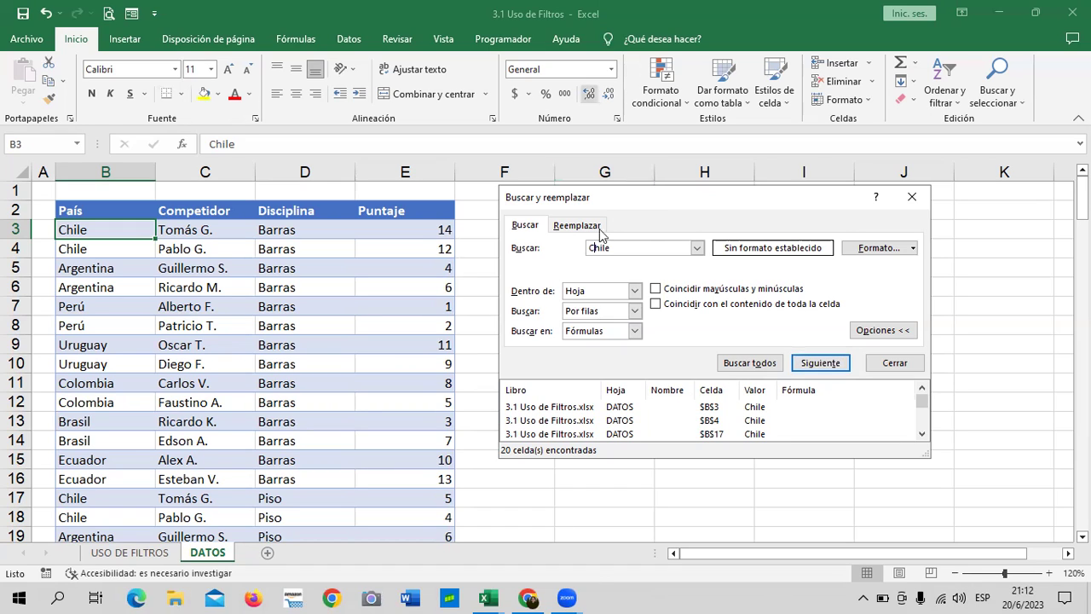
# Close the find window, reopen it on Reemplazar, move it aside, and select the Chile search term
pyautogui.click(911, 197)
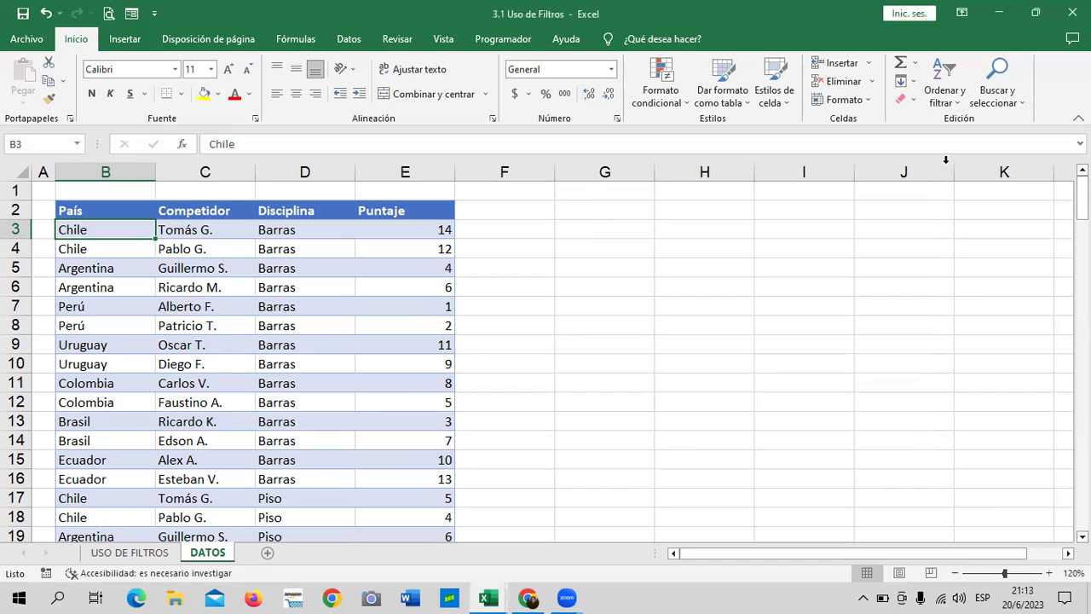
pyautogui.click(1018, 103)
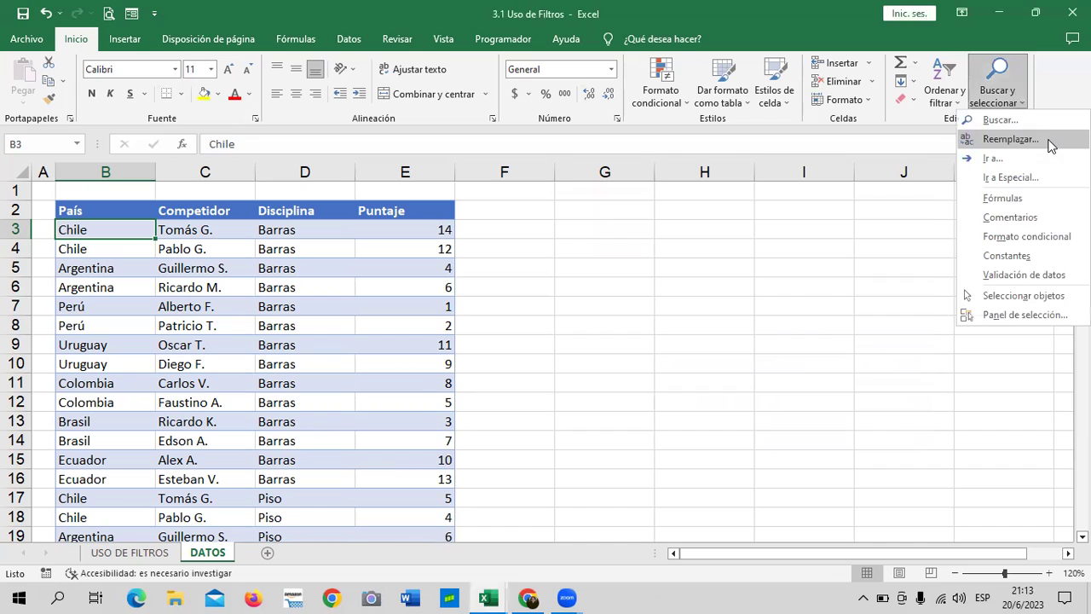
pyautogui.click(1055, 144)
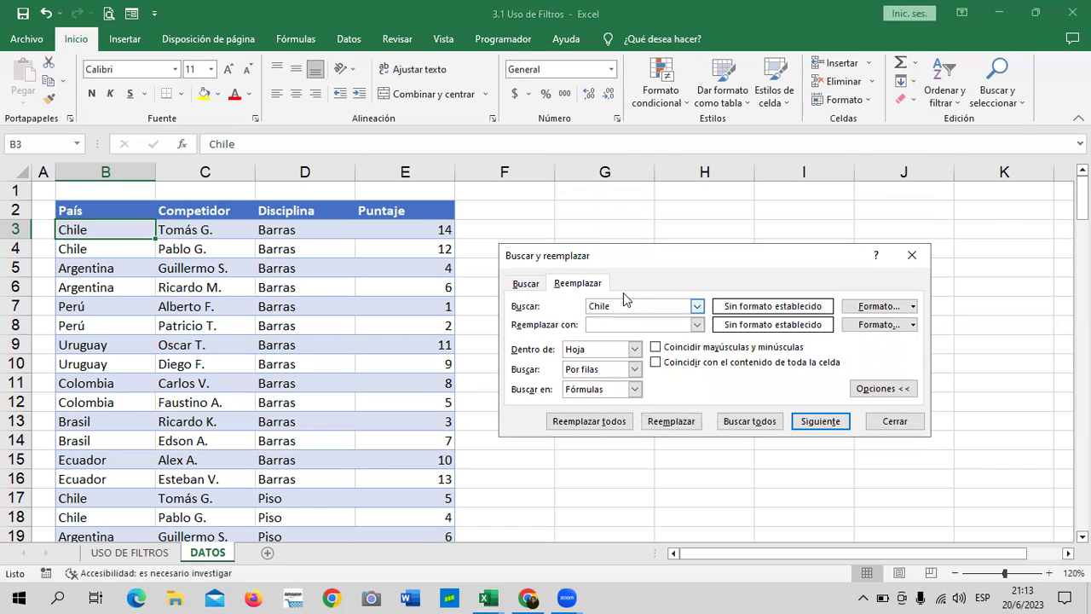
pyautogui.click(525, 284)
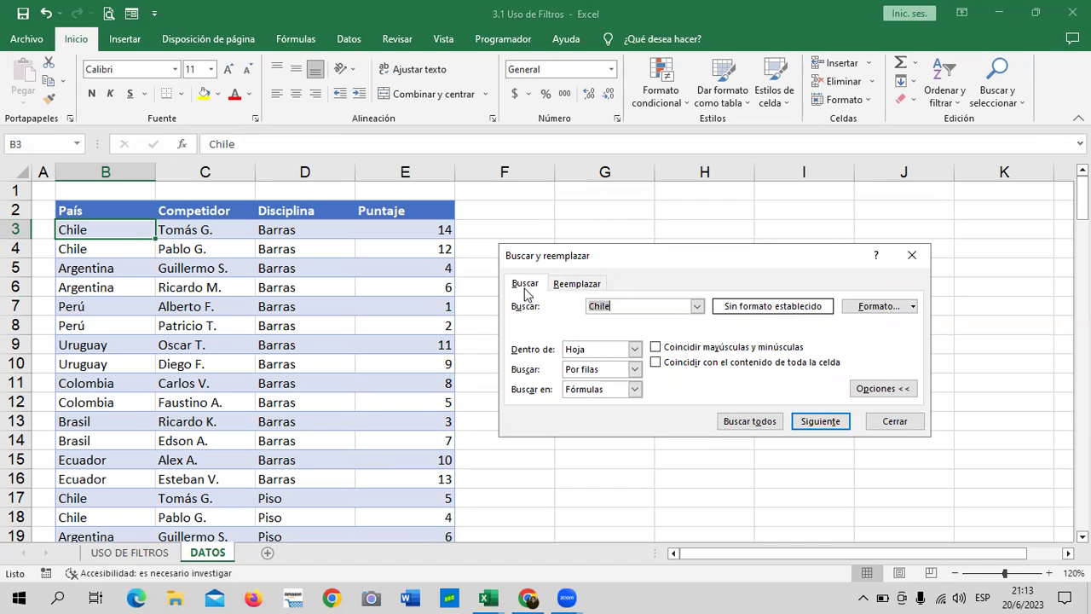
pyautogui.click(572, 286)
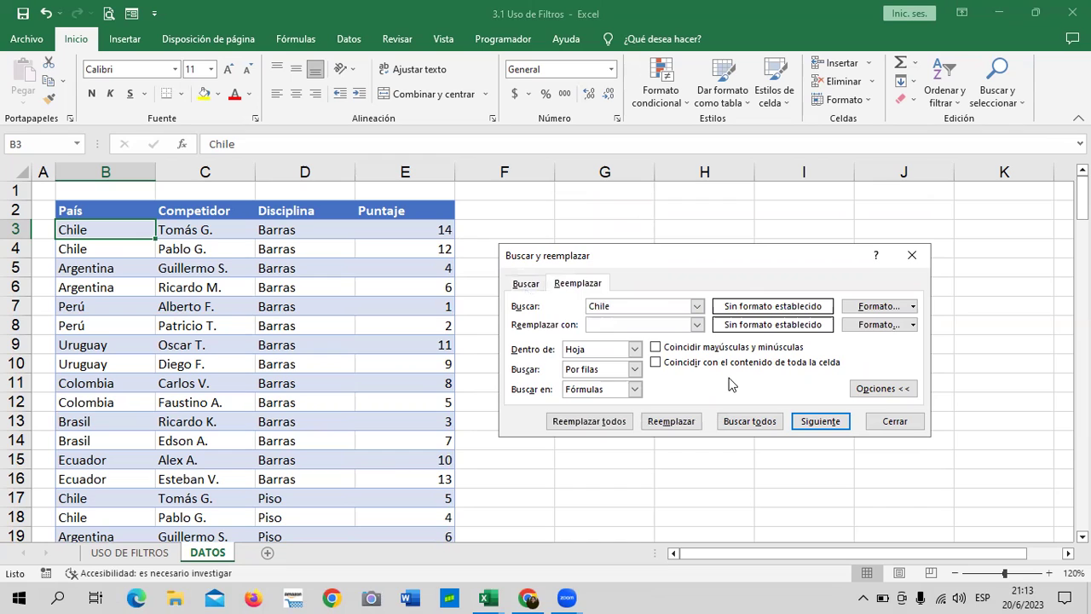
pyautogui.moveTo(753, 256); pyautogui.dragTo(766, 204)
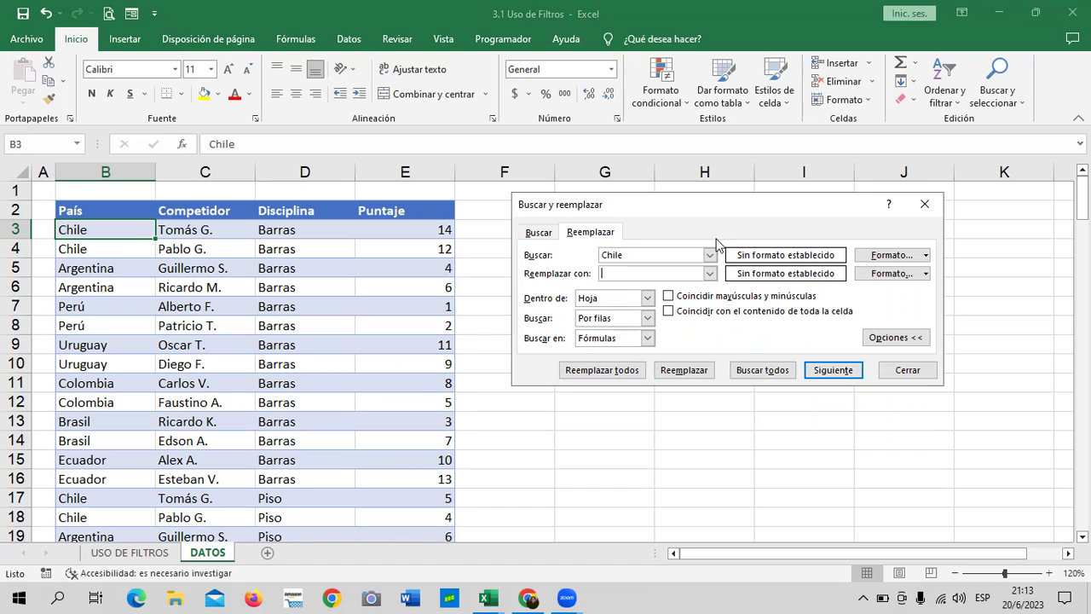
pyautogui.click(635, 253)
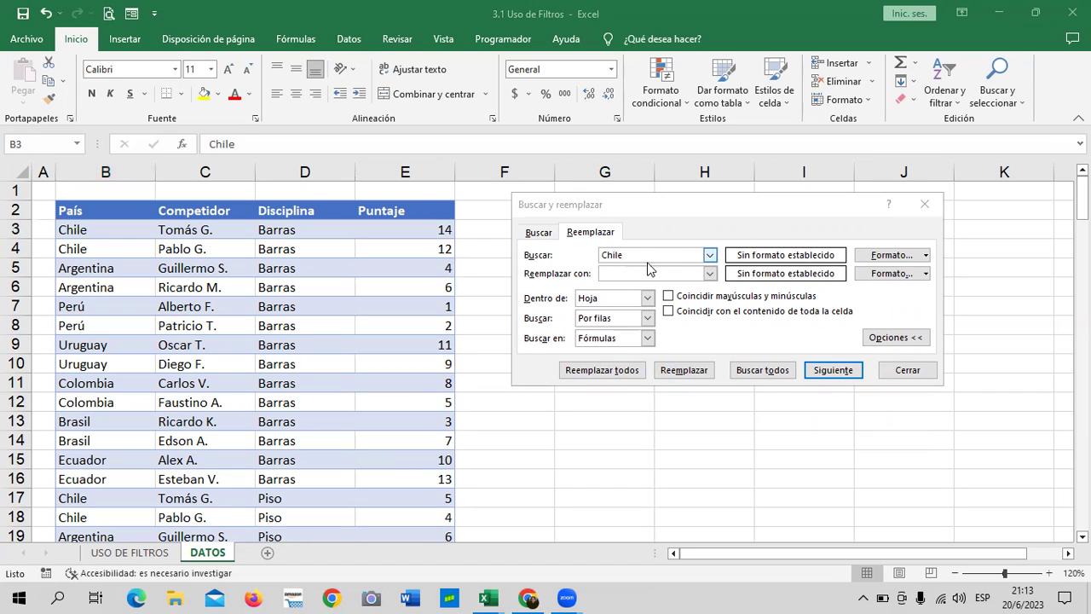
# Enter El Salvador as the replacement for Chile and replace the entry in B3
pyautogui.click(637, 260)
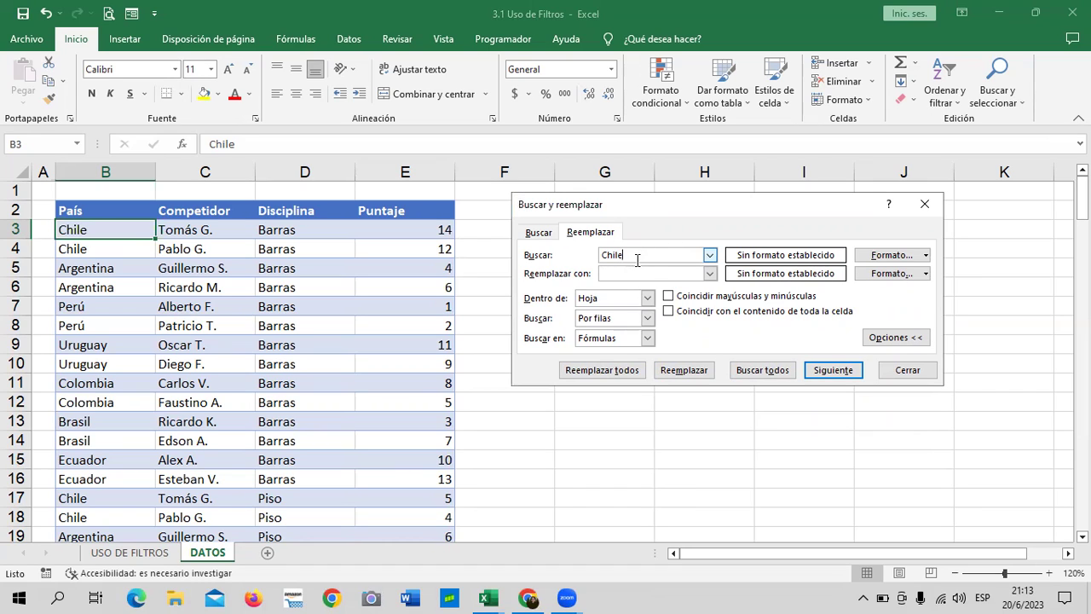
pyautogui.press('Tab')
pyautogui.write('El Salvador')
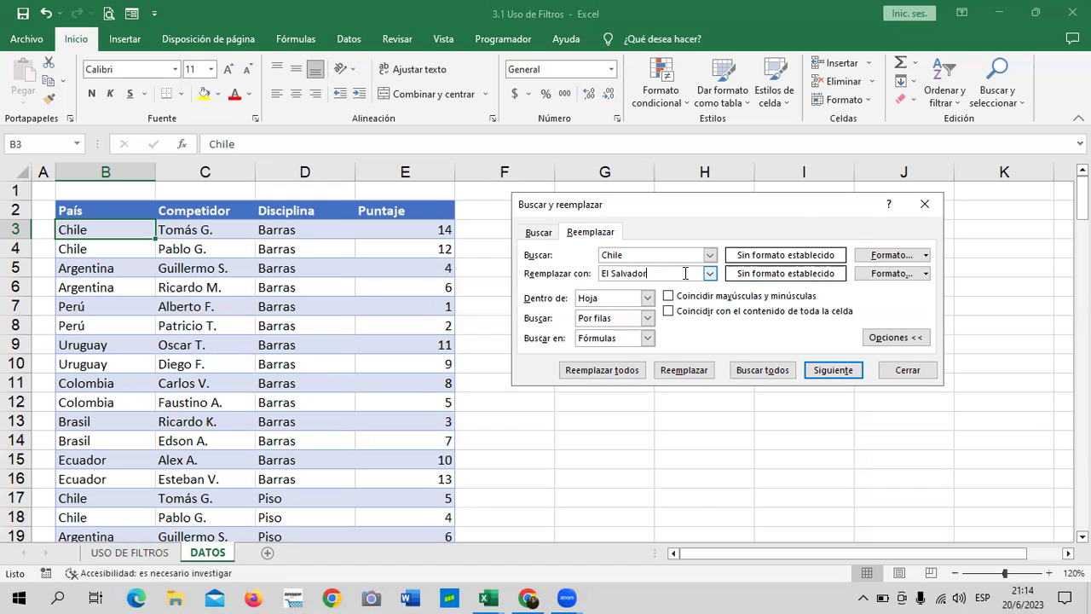
pyautogui.click(693, 372)
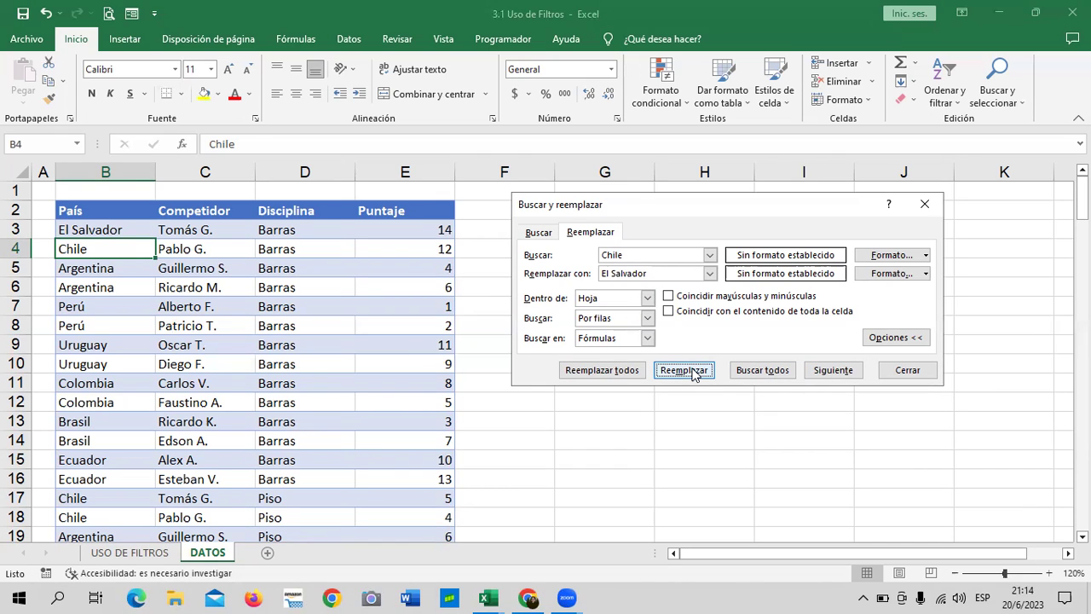
# Replace Chile with El Salvador one at a time in B4, B17, B18, B31, B32 and B45
pyautogui.click(694, 376)
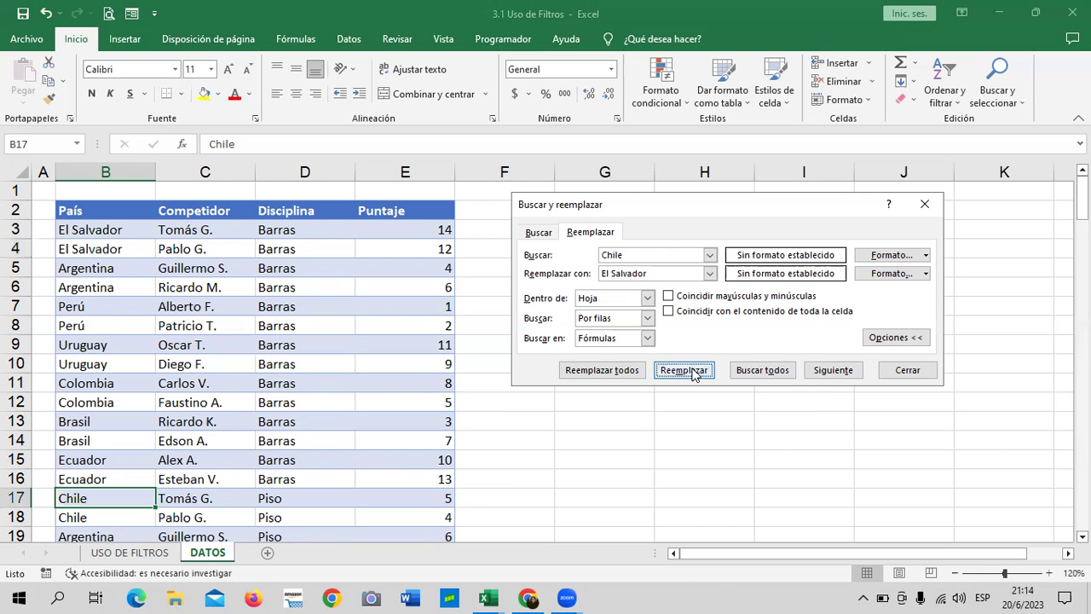
pyautogui.click(694, 376)
pyautogui.click(694, 376)
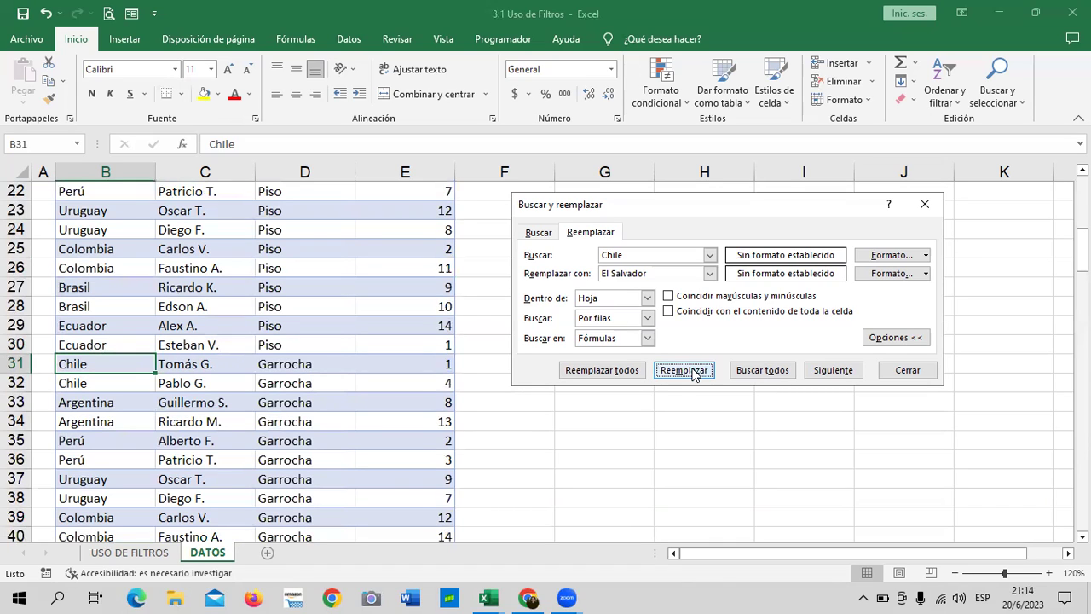
pyautogui.click(694, 376)
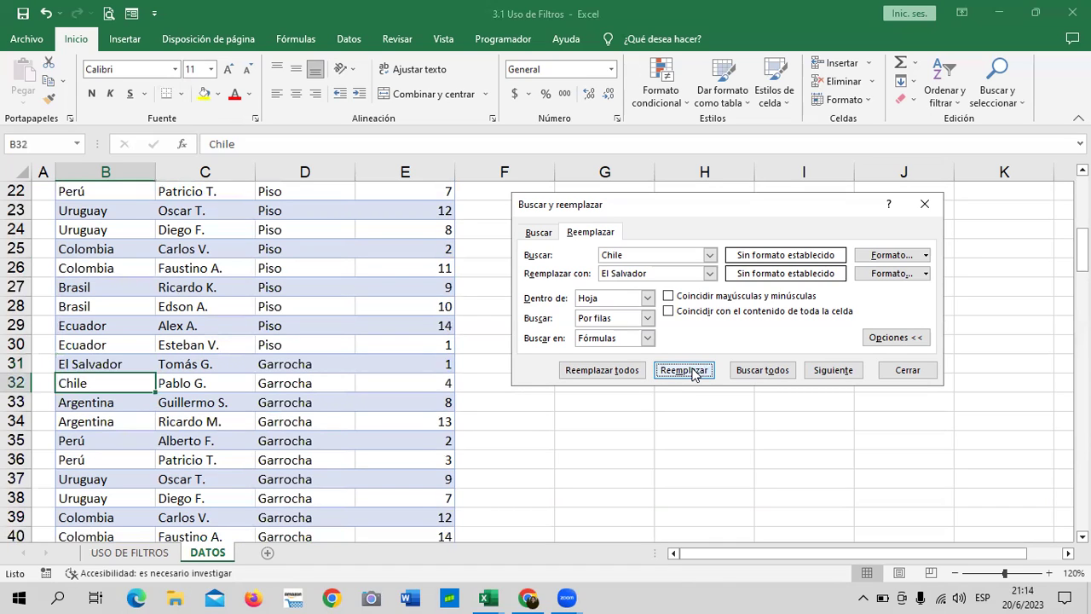
pyautogui.click(694, 376)
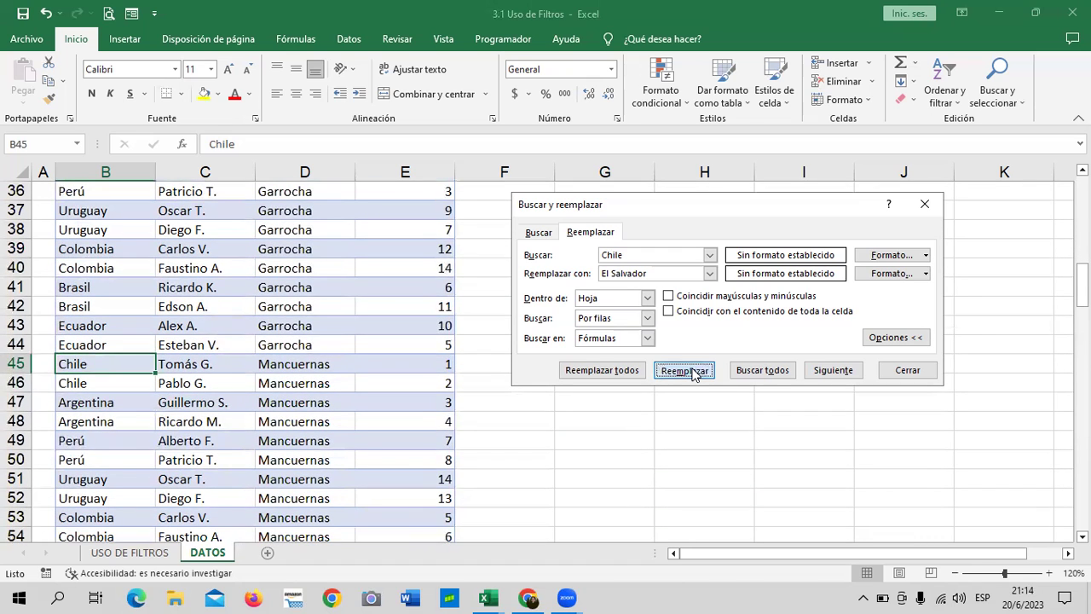
pyautogui.click(694, 376)
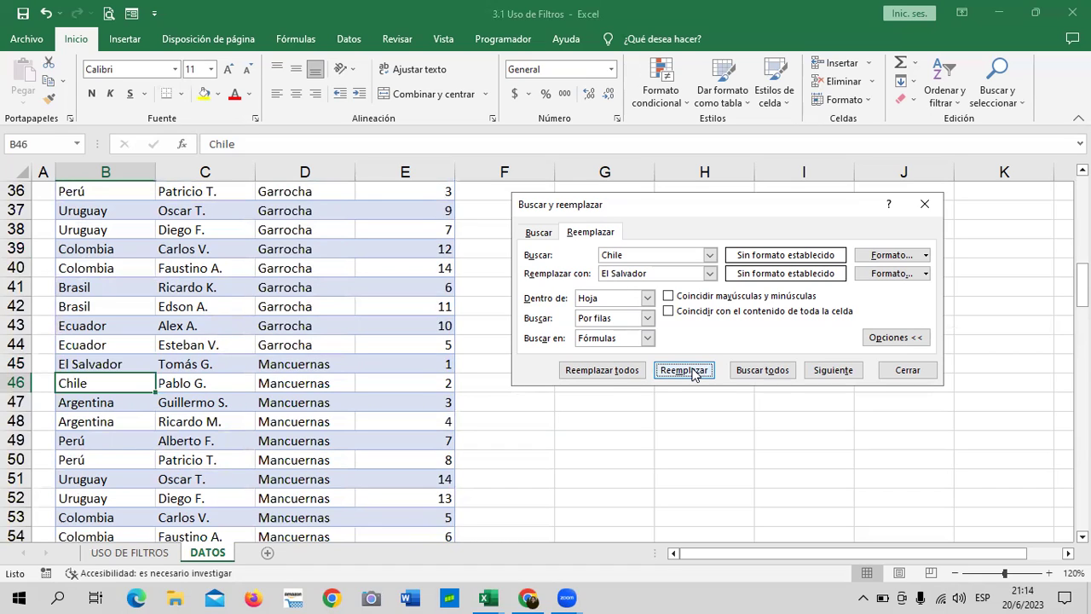
# Replace every remaining Chile with El Salvador at once and acknowledge the 13 replacements
pyautogui.click(614, 373)
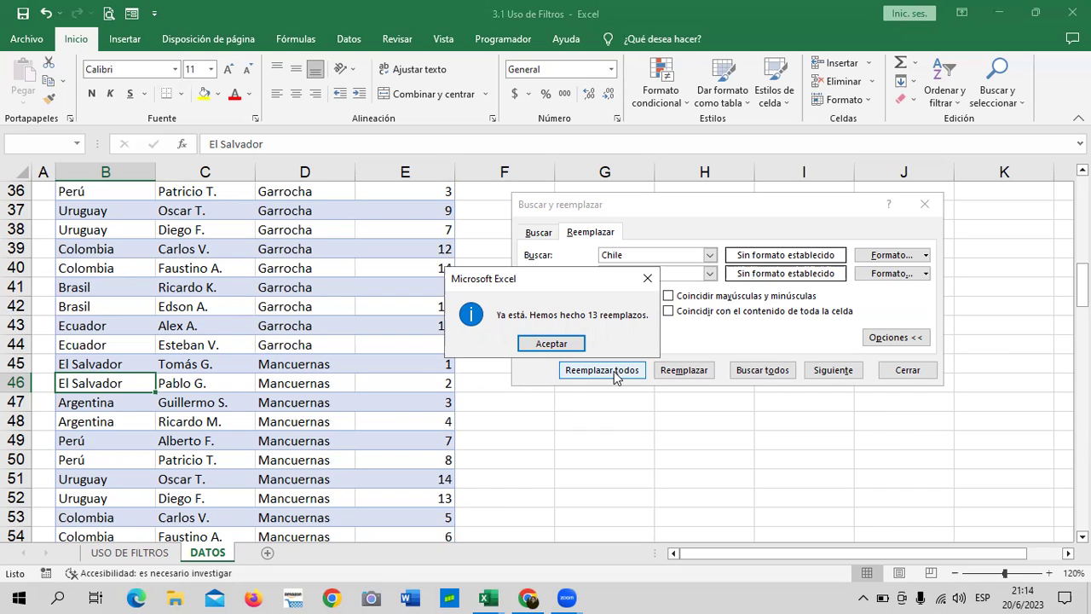
pyautogui.click(555, 344)
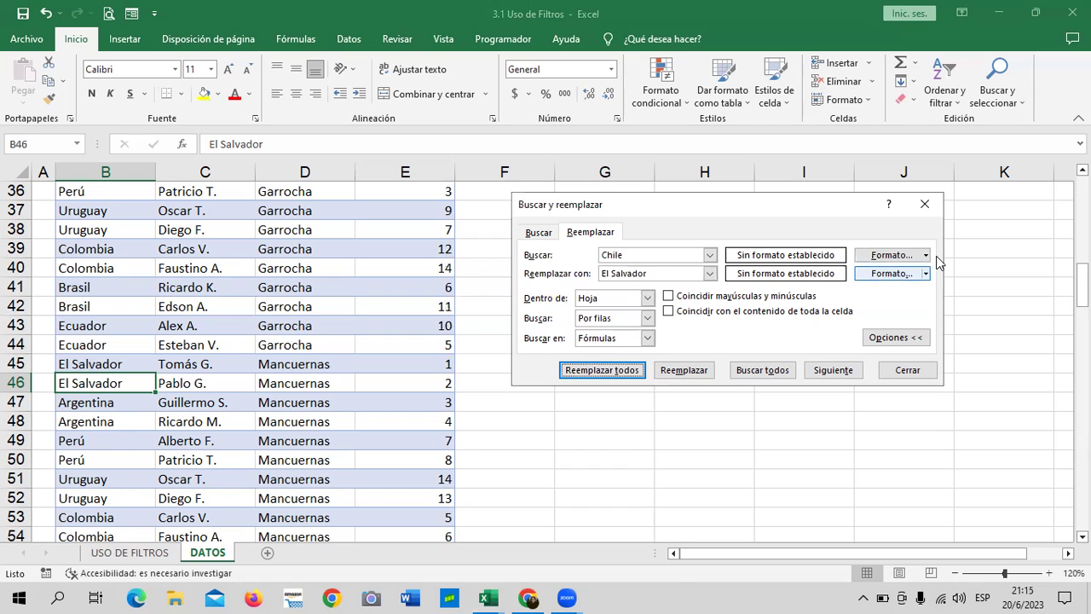
# Close the replace window and scroll through the list to check the El Salvador entries
pyautogui.click(924, 204)
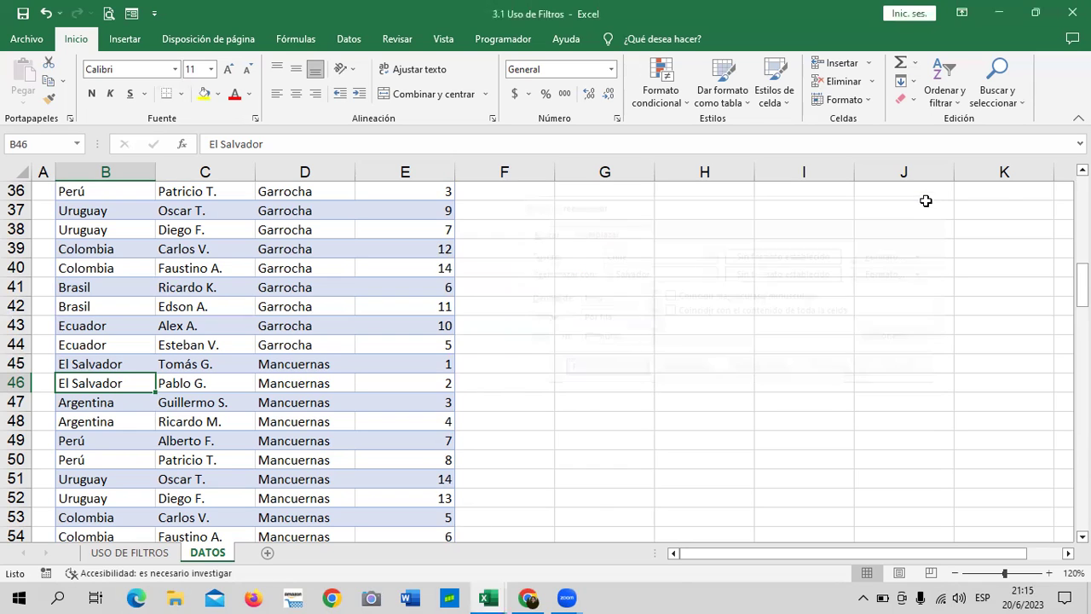
pyautogui.scroll(-12, 257, 367)
pyautogui.scroll(-6, 256, 382)
pyautogui.scroll(-3, 256, 383)
pyautogui.scroll(-4, 260, 396)
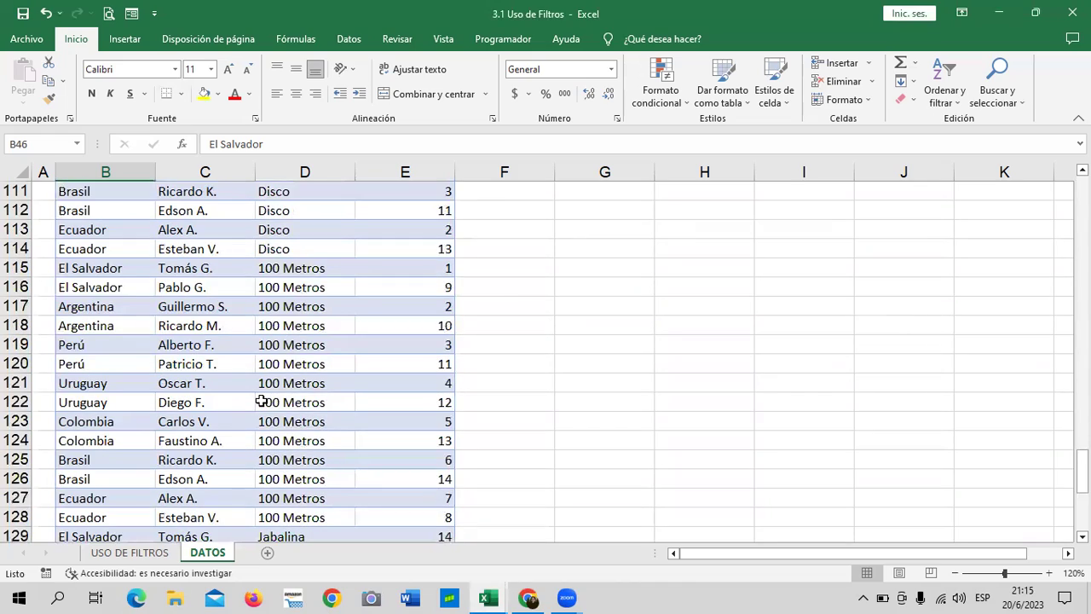
pyautogui.scroll(-4, 261, 400)
pyautogui.scroll(-4, 263, 406)
pyautogui.scroll(-1, 263, 409)
pyautogui.scroll(13, 265, 417)
pyautogui.scroll(7, 265, 417)
pyautogui.scroll(12, 265, 417)
pyautogui.scroll(5, 265, 417)
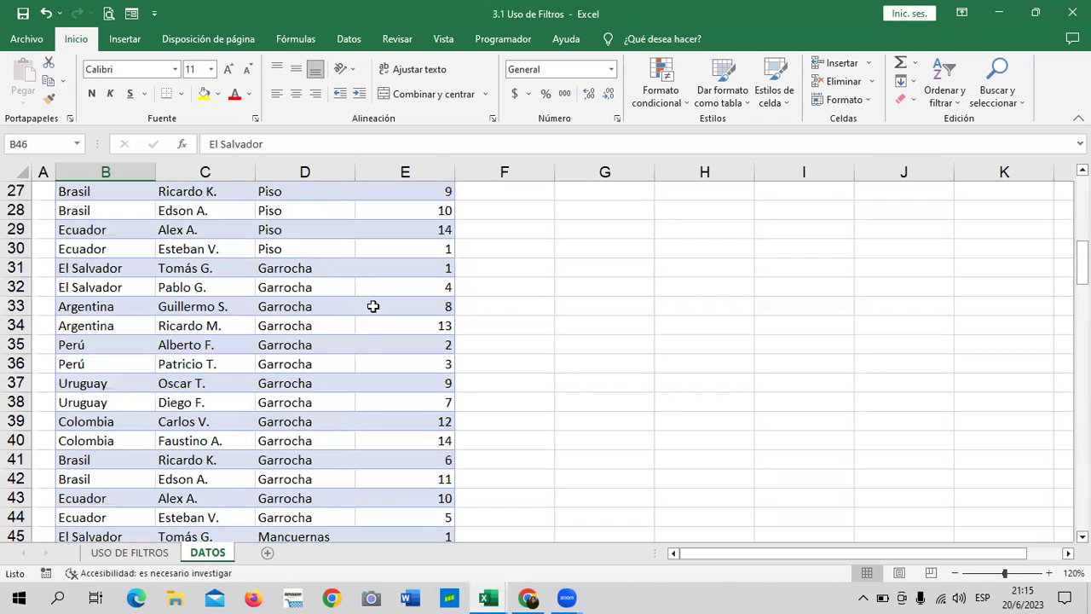
# Select empty cell H32, reopen Reemplazar, and erase the Chile search term
pyautogui.click(372, 304)
pyautogui.press('Up')
pyautogui.press('Right')
pyautogui.press('Right')
pyautogui.press('Right')
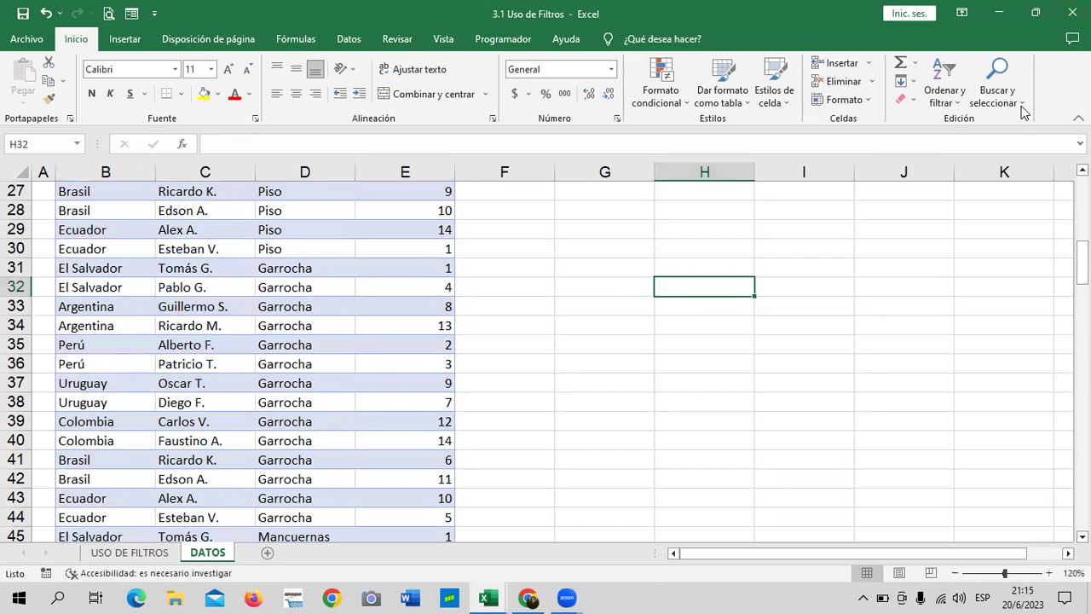
pyautogui.click(1020, 101)
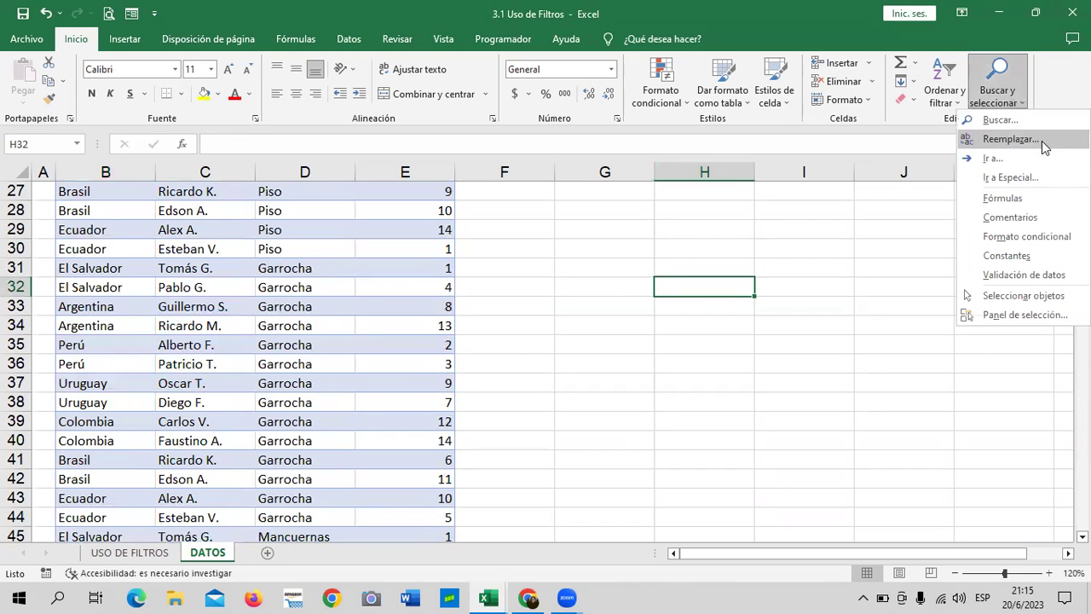
pyautogui.click(1043, 144)
pyautogui.click(667, 273)
pyautogui.press('BackSpace')
pyautogui.press('BackSpace')
pyautogui.press('BackSpace')
pyautogui.press('BackSpace')
pyautogui.press('BackSpace')
# Search for El Salvador with Chile as replacement; Excel reports no matching items
pyautogui.write('El Salvador')
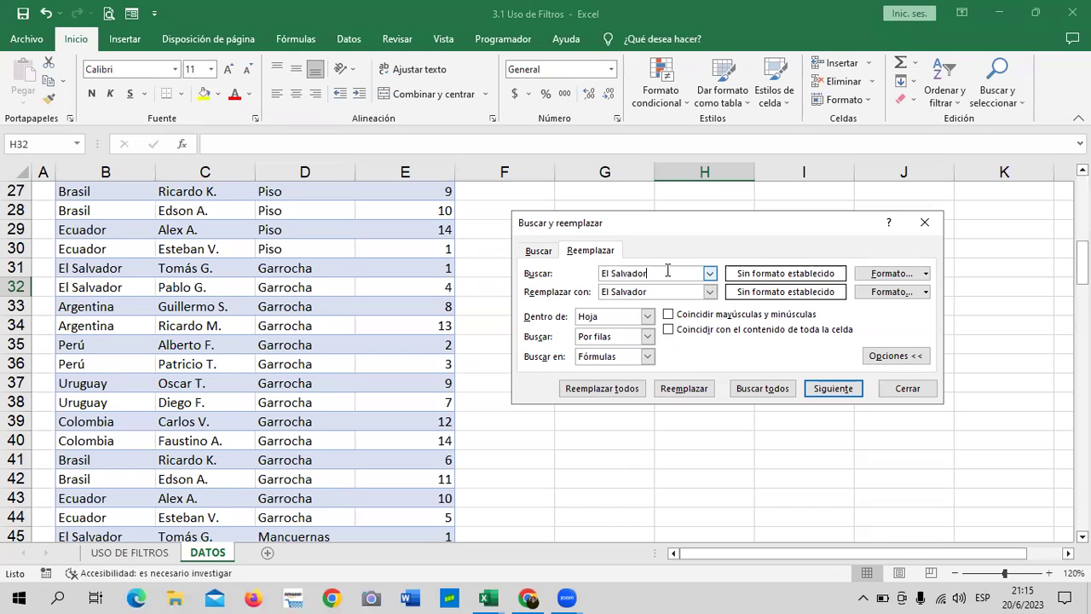
pyautogui.click(657, 292)
pyautogui.press('BackSpace')
pyautogui.press('BackSpace')
pyautogui.press('BackSpace')
pyautogui.write('Chile')
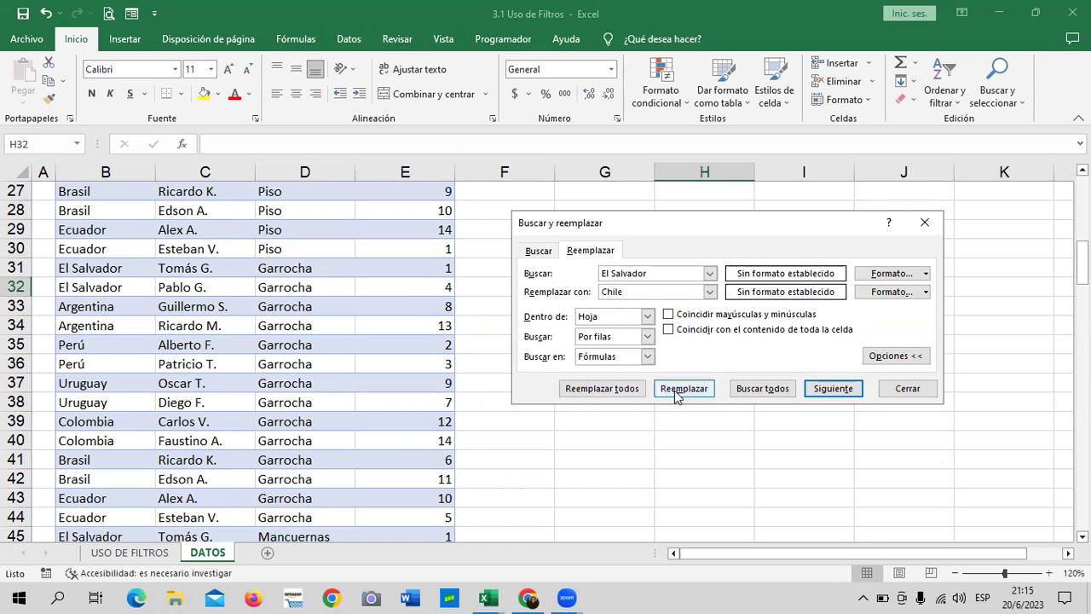
pyautogui.click(676, 390)
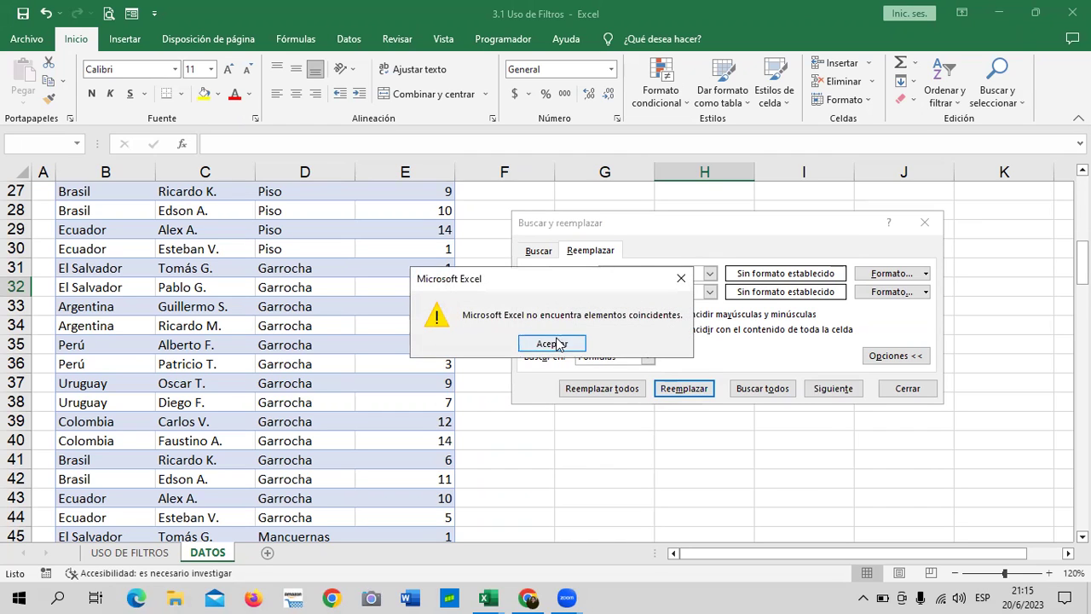
pyautogui.click(560, 343)
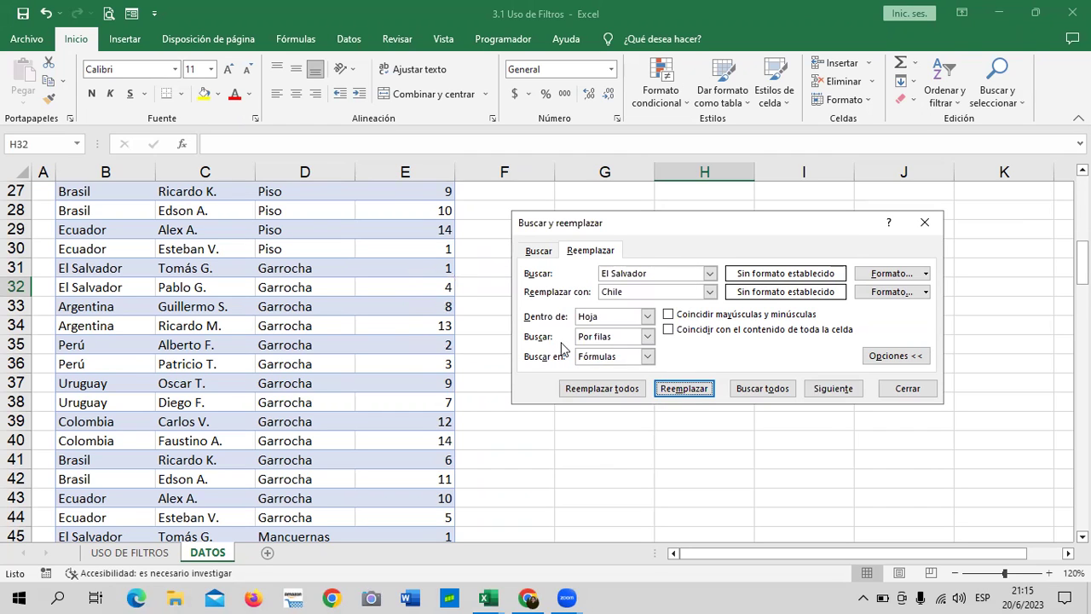
# Retry replacing El Salvador with Chile and dismiss the no-matches message
pyautogui.scroll(5, 665, 370)
pyautogui.scroll(4, 665, 370)
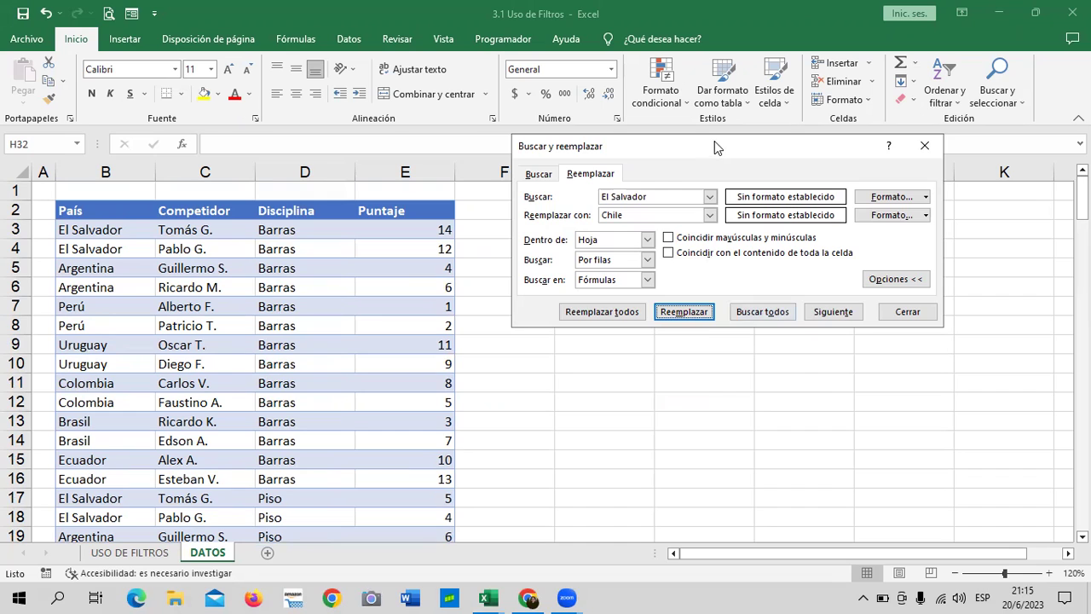
pyautogui.click(671, 254)
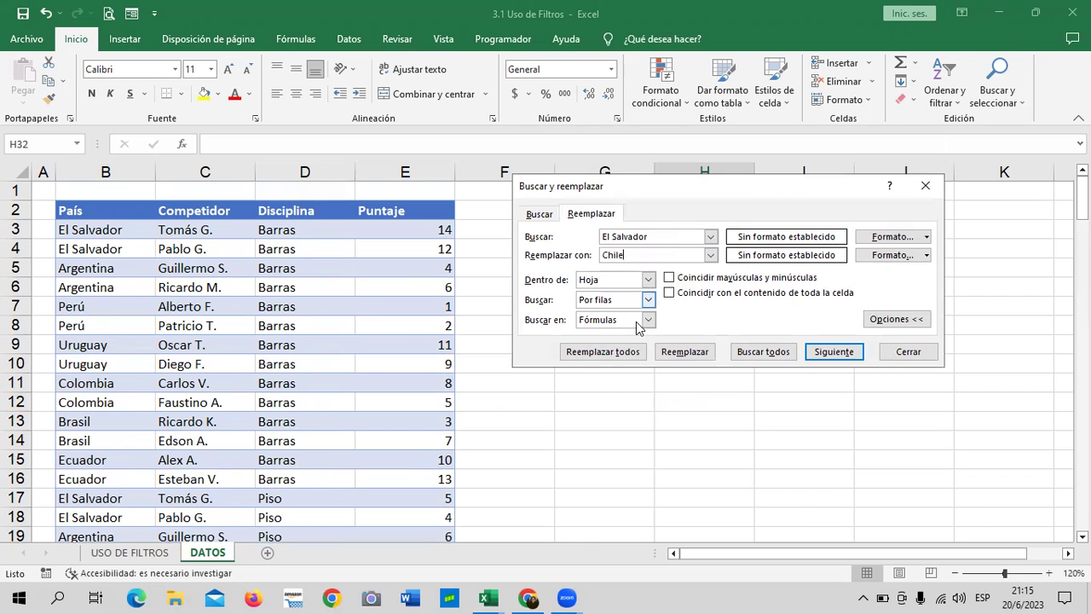
pyautogui.click(671, 352)
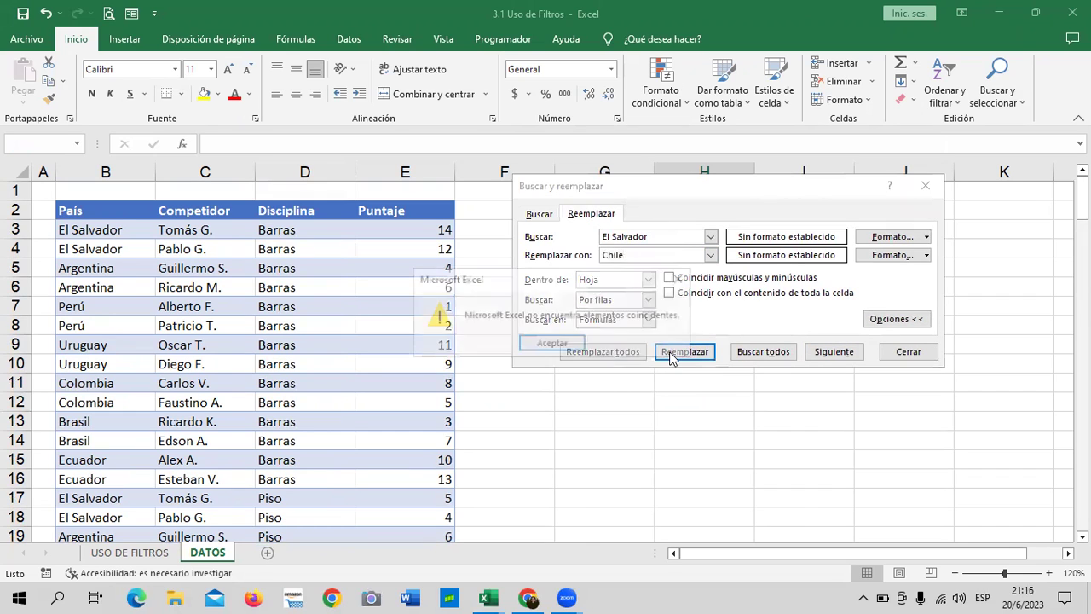
pyautogui.click(566, 344)
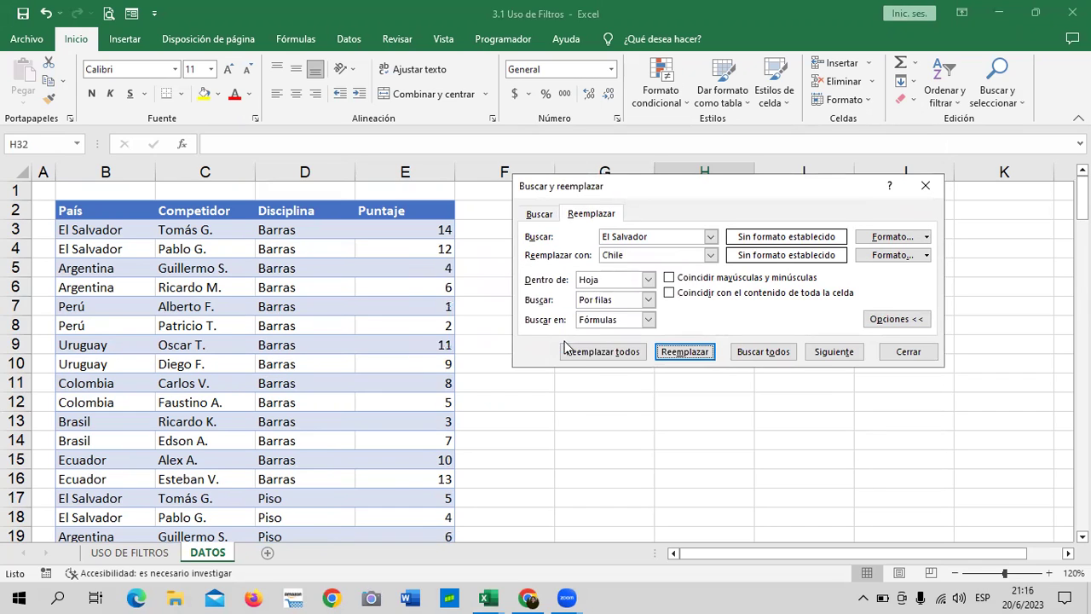
# Clear the El Salvador search text and the Chile replacement text
pyautogui.click(687, 237)
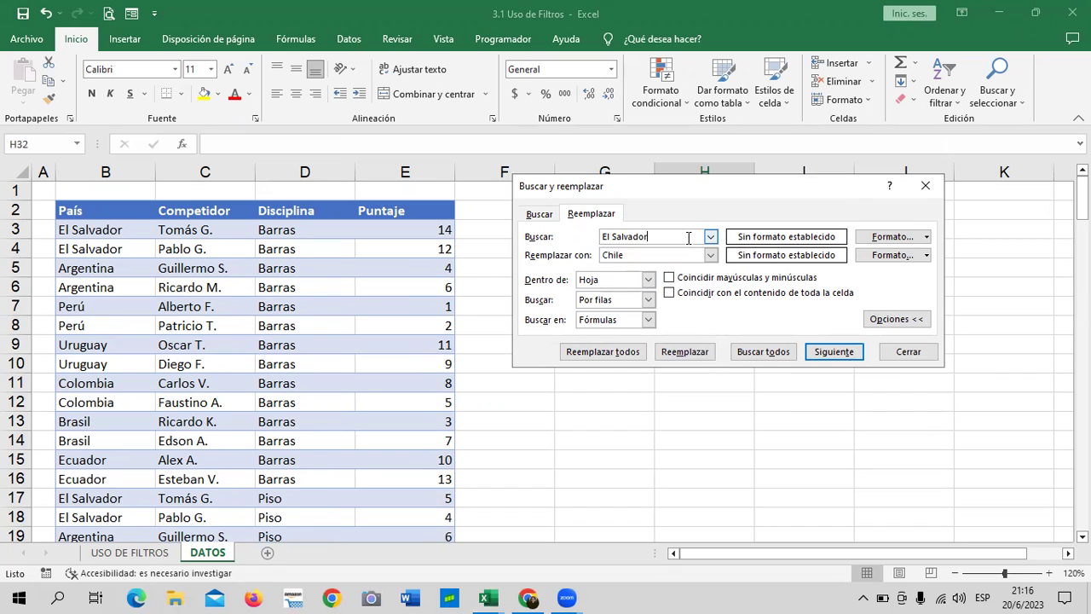
pyautogui.click(665, 256)
pyautogui.moveTo(602, 237); pyautogui.dragTo(648, 237)
pyautogui.press('Delete')
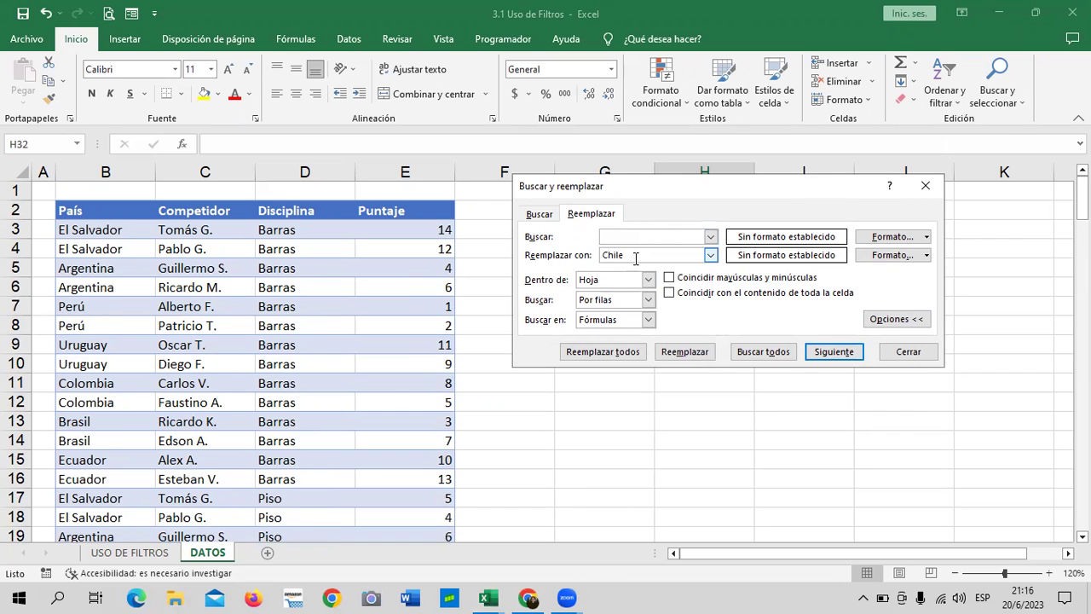
pyautogui.press('BackSpace')
pyautogui.press('BackSpace')
pyautogui.press('BackSpace')
pyautogui.press('BackSpace')
pyautogui.press('BackSpace')
# Enter El Salvador to find and Chile as replacement, then try Reemplazar without matches
pyautogui.click(706, 440)
pyautogui.click(542, 214)
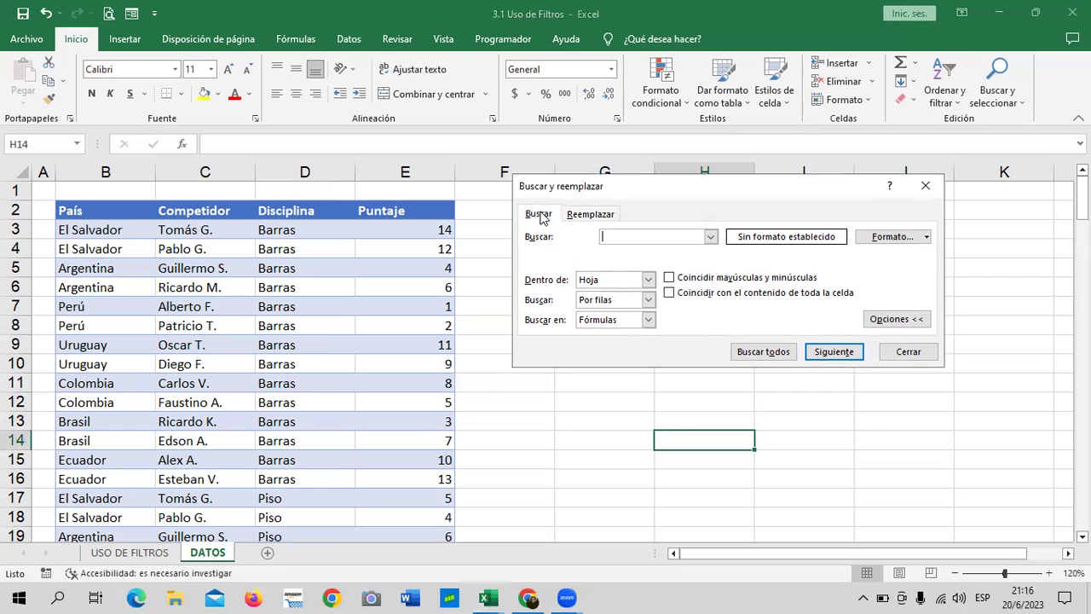
pyautogui.click(591, 215)
pyautogui.write('El ')
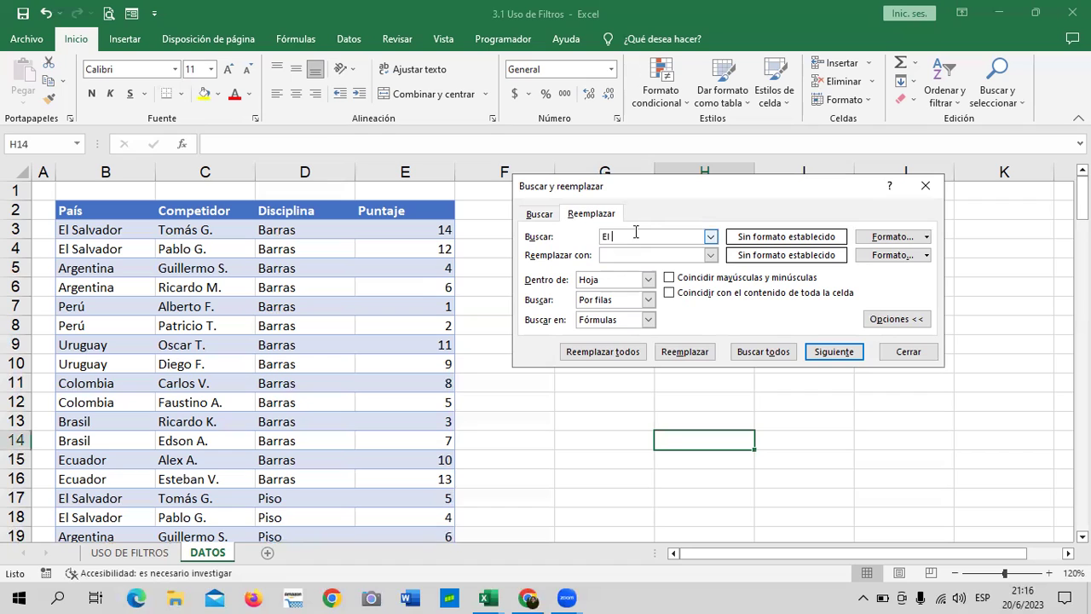
pyautogui.write('Salvador')
pyautogui.write('Chile')
pyautogui.click(701, 353)
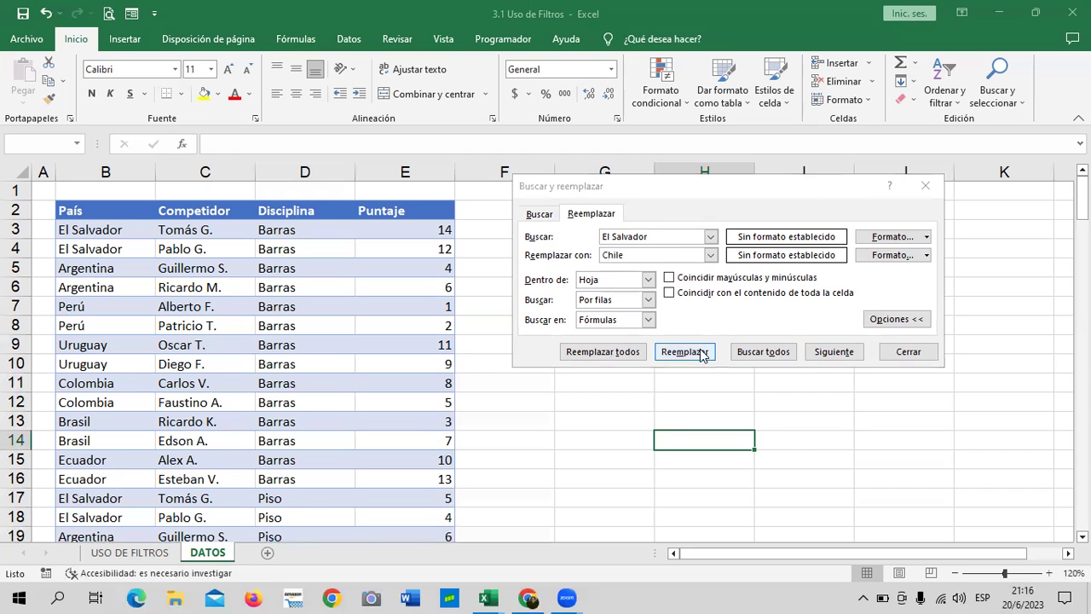
pyautogui.click(564, 344)
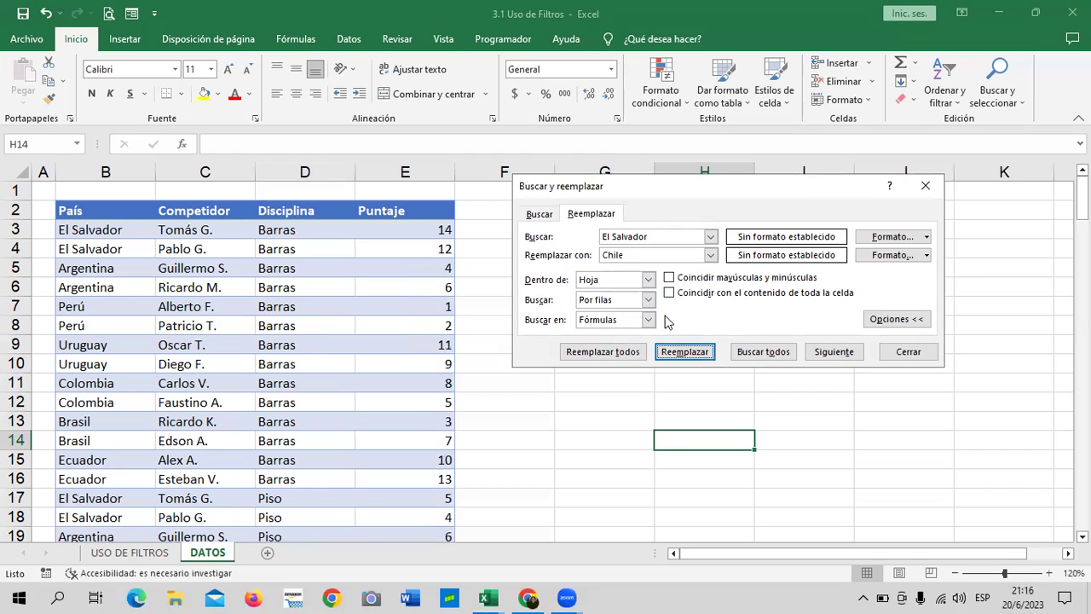
# Switch the search order to Por columnas, retry the replacement, then return to Por filas
pyautogui.click(649, 280)
pyautogui.click(631, 294)
pyautogui.click(649, 300)
pyautogui.click(638, 325)
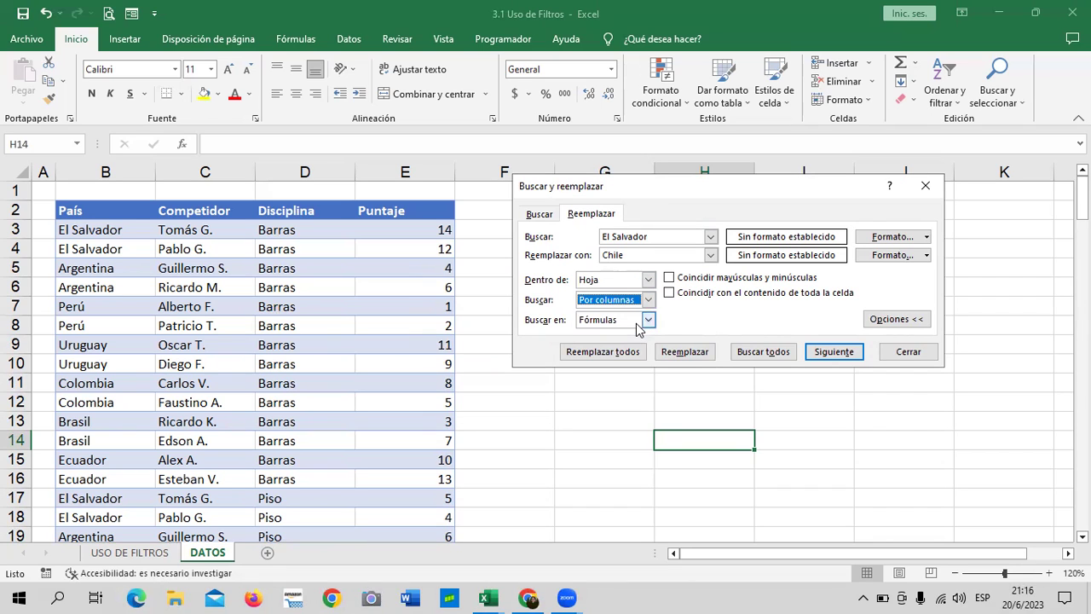
pyautogui.click(649, 320)
pyautogui.click(651, 321)
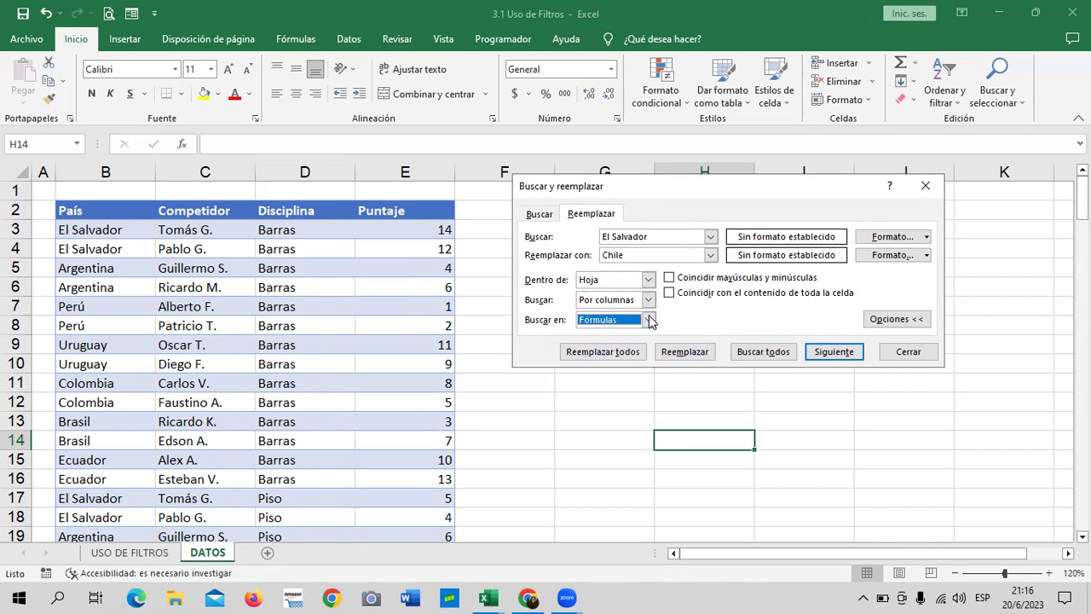
pyautogui.click(685, 351)
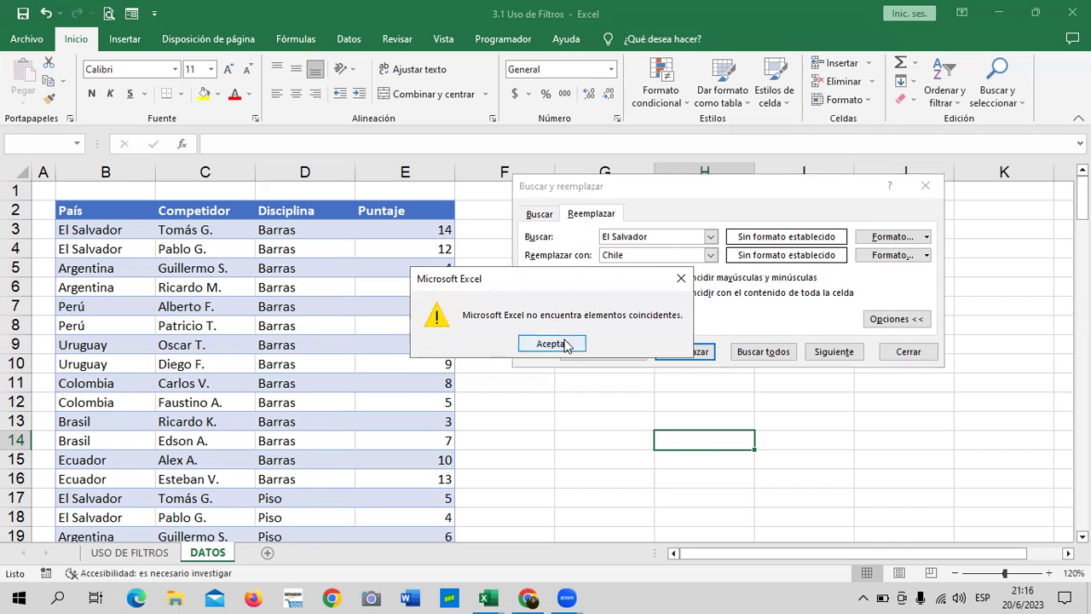
pyautogui.click(565, 345)
pyautogui.click(647, 302)
pyautogui.click(623, 316)
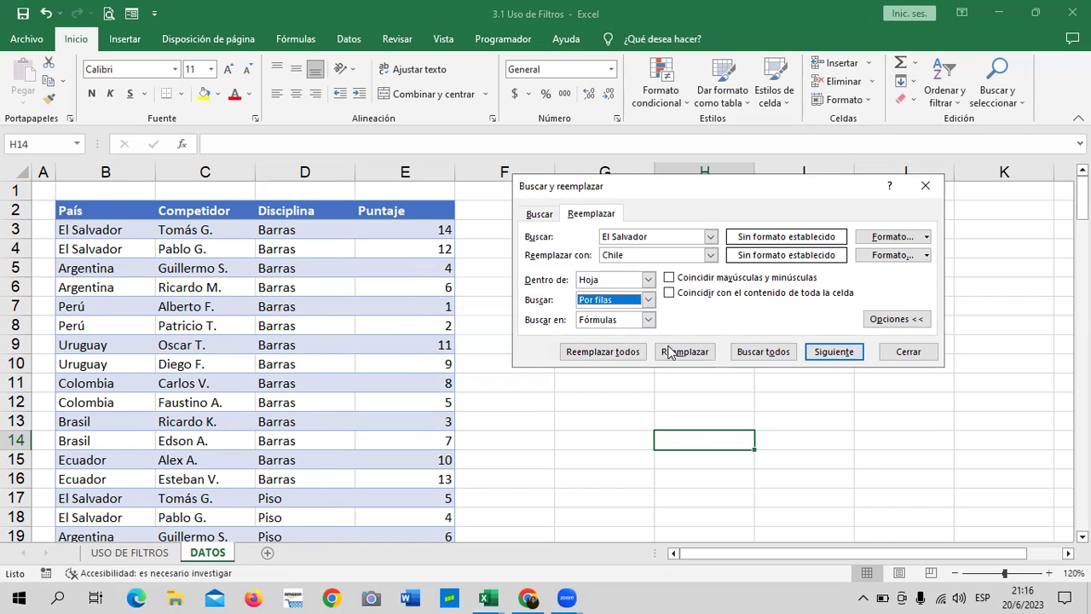
# Step through the El Salvador matches with Buscar siguiente
pyautogui.click(834, 351)
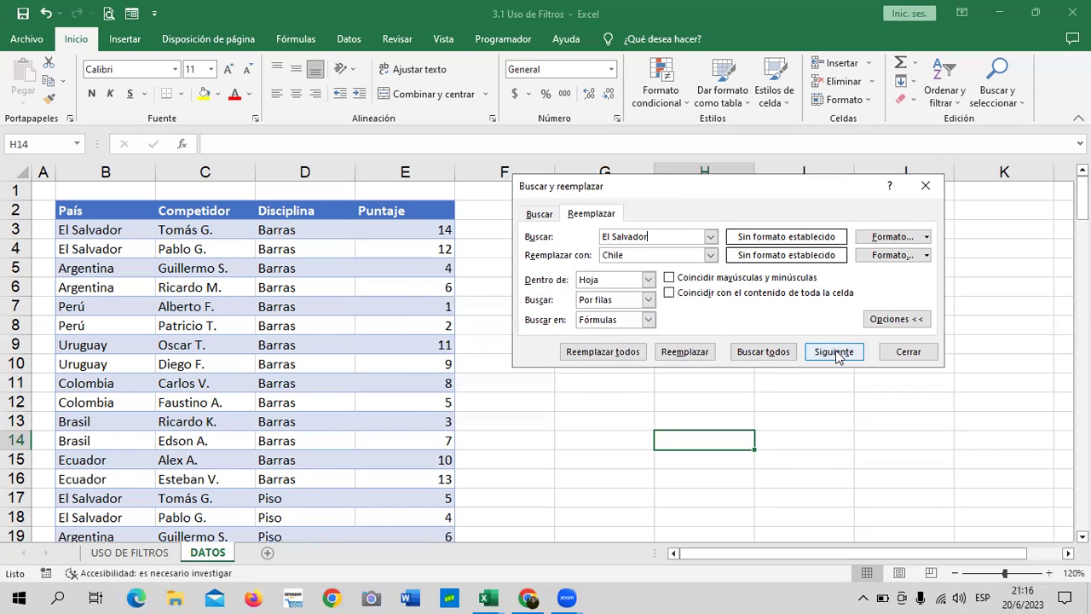
pyautogui.click(834, 352)
pyautogui.click(833, 351)
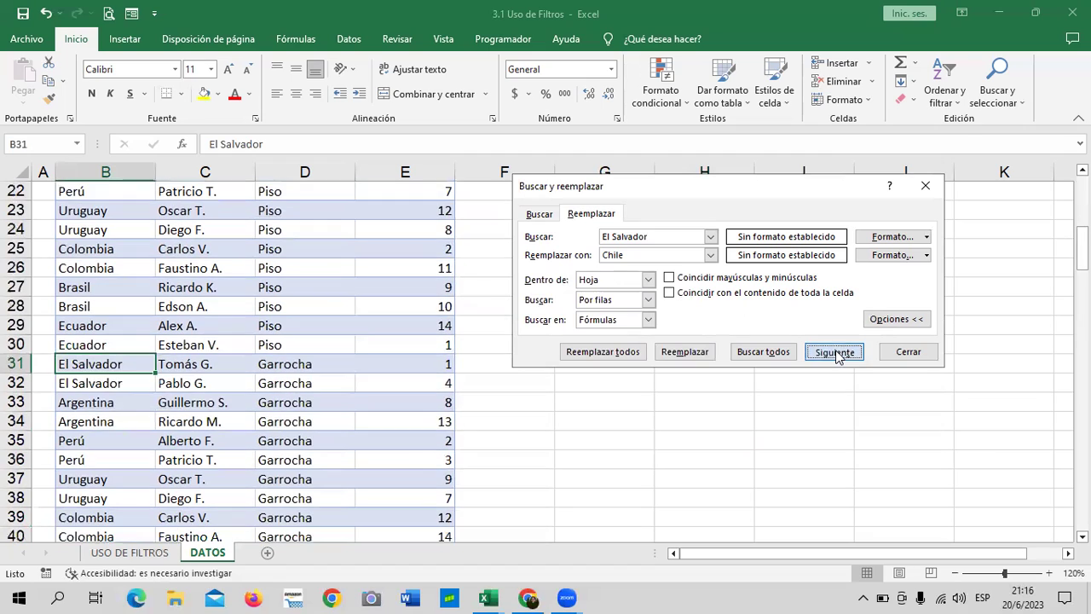
pyautogui.click(834, 351)
pyautogui.click(834, 351)
pyautogui.click(834, 352)
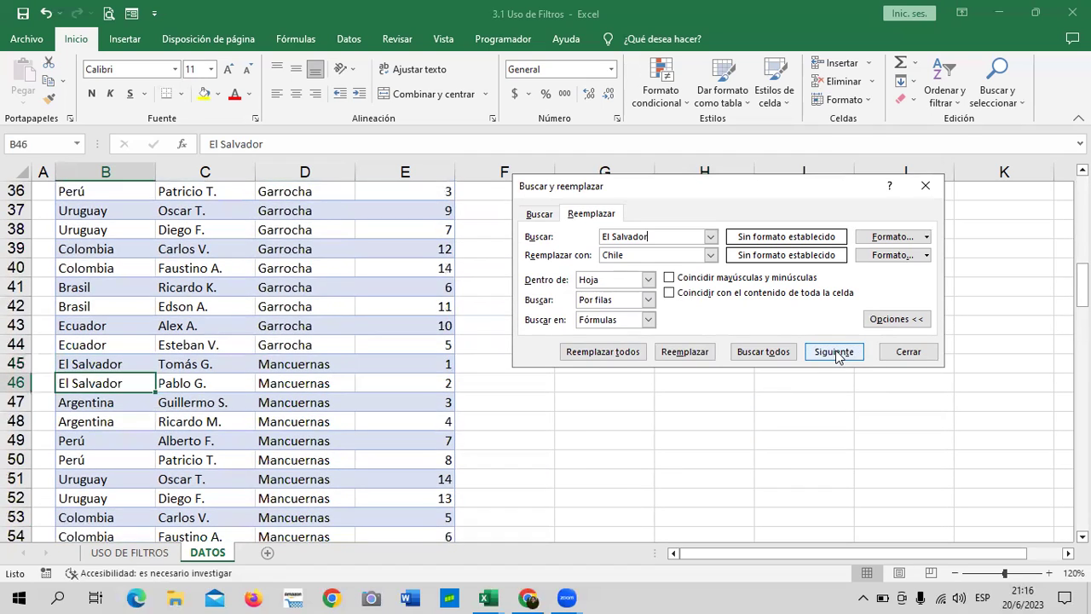
pyautogui.click(834, 351)
pyautogui.click(834, 351)
pyautogui.click(835, 353)
pyautogui.click(836, 353)
# Replace each found El Salvador with Chile, one match at a time
pyautogui.click(696, 355)
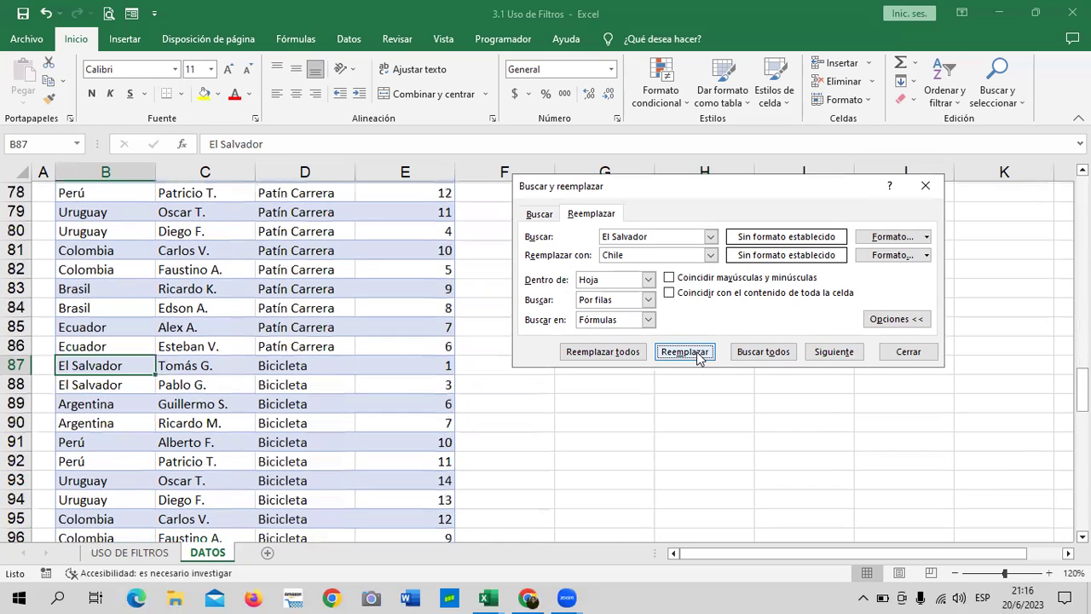
pyautogui.click(698, 354)
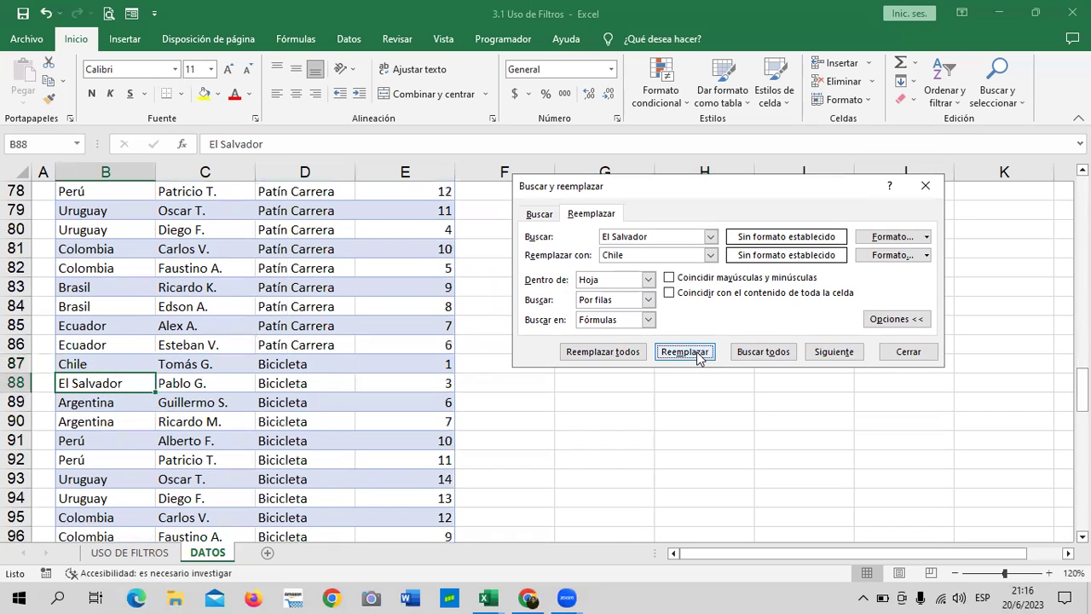
pyautogui.click(697, 355)
pyautogui.click(697, 355)
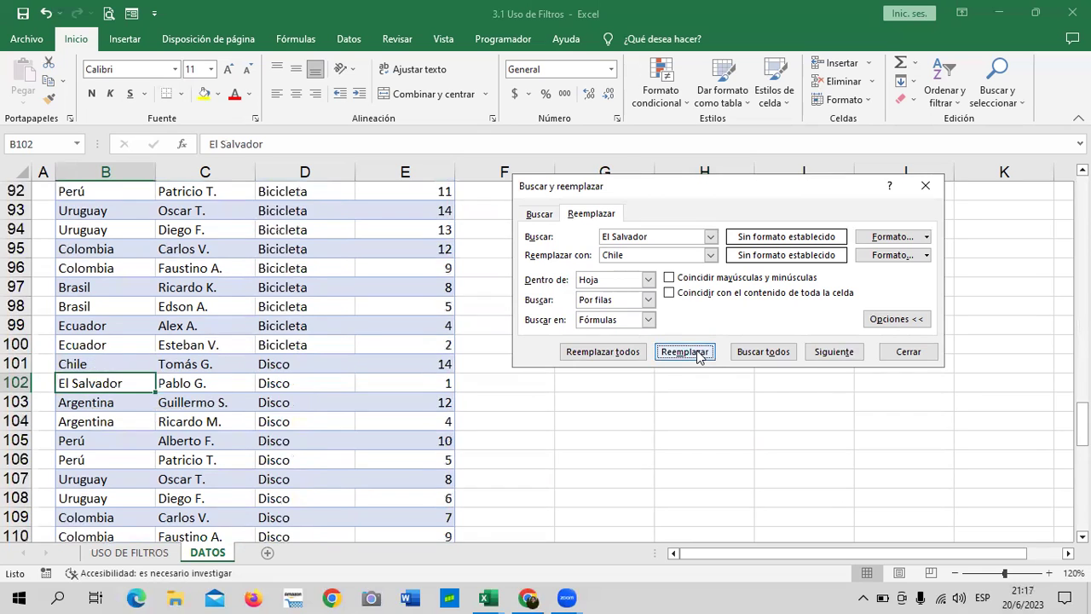
pyautogui.click(698, 355)
pyautogui.click(698, 353)
pyautogui.click(695, 353)
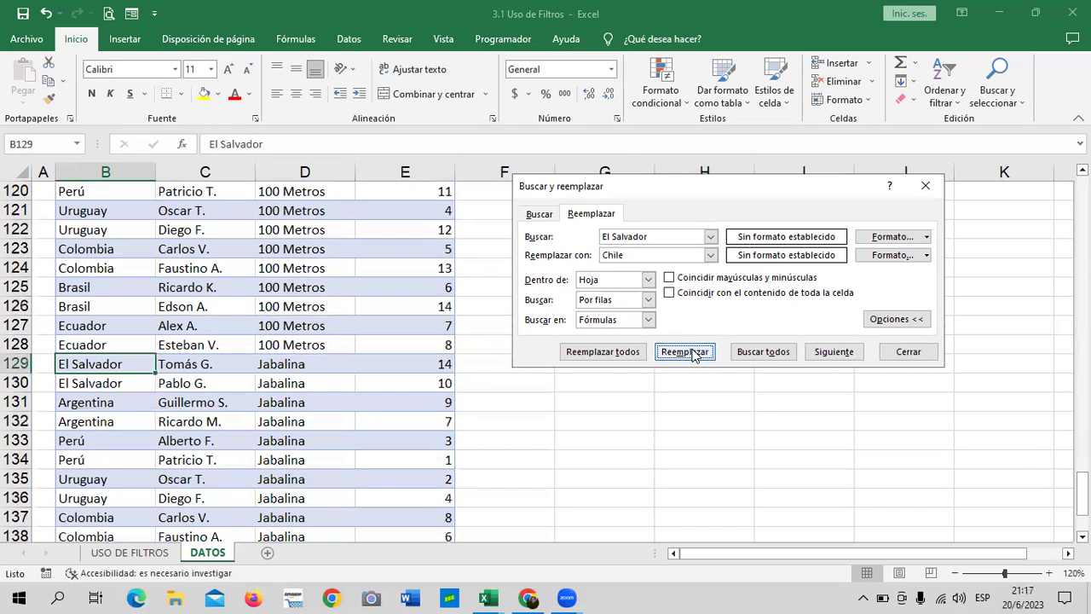
pyautogui.click(694, 353)
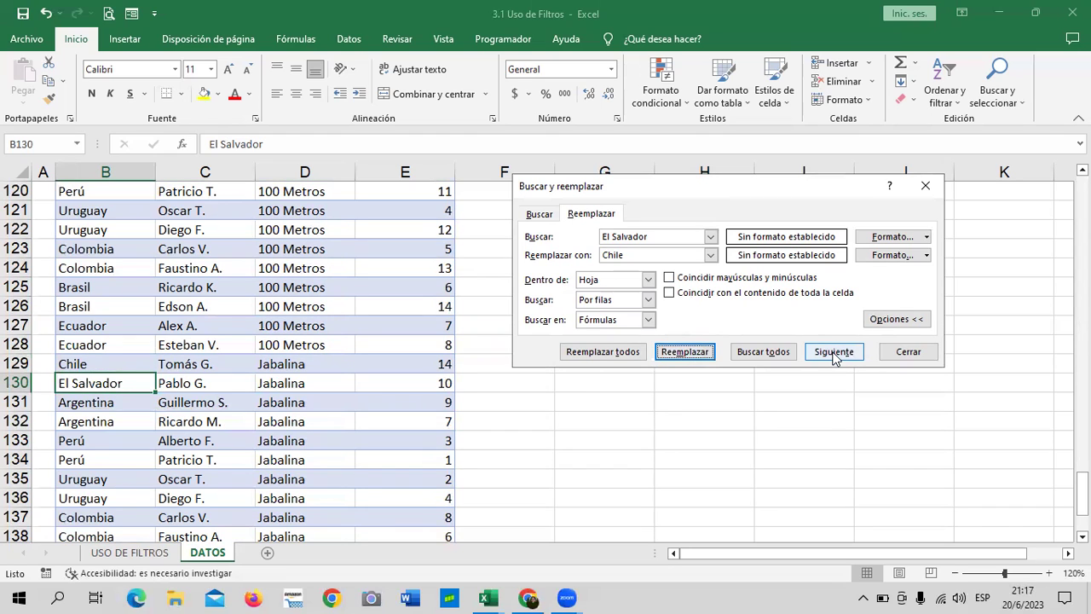
pyautogui.click(701, 354)
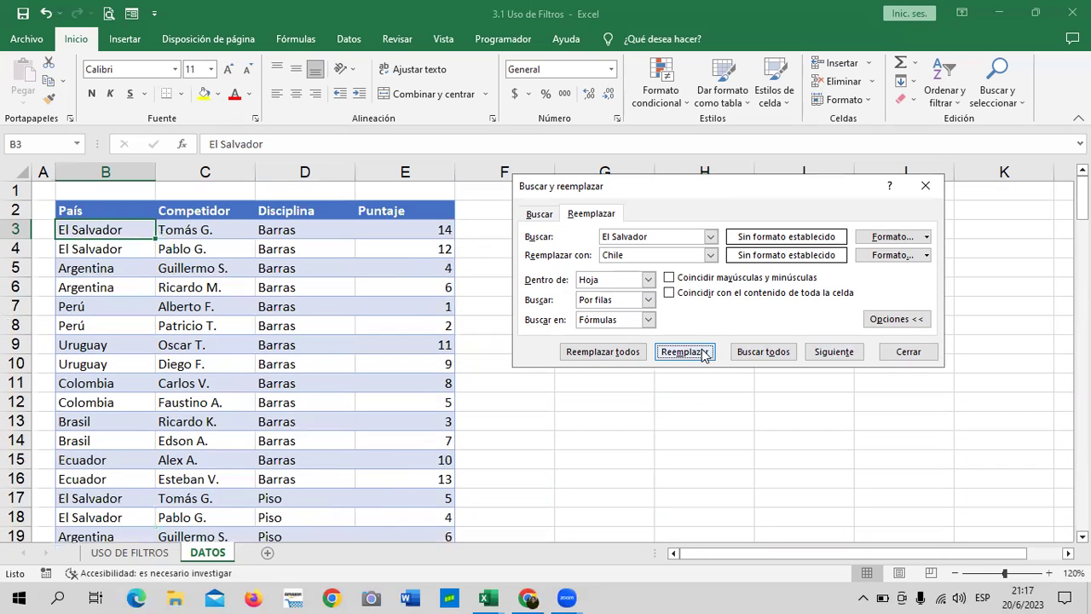
pyautogui.click(705, 354)
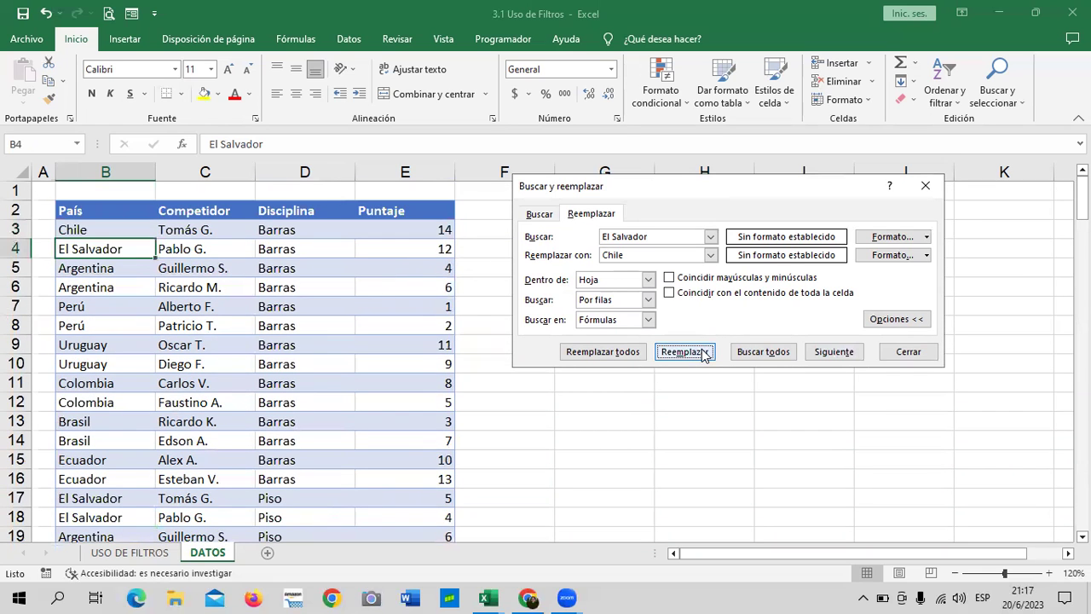
pyautogui.click(704, 353)
pyautogui.click(704, 354)
pyautogui.click(705, 354)
pyautogui.click(704, 354)
pyautogui.click(704, 354)
pyautogui.click(705, 354)
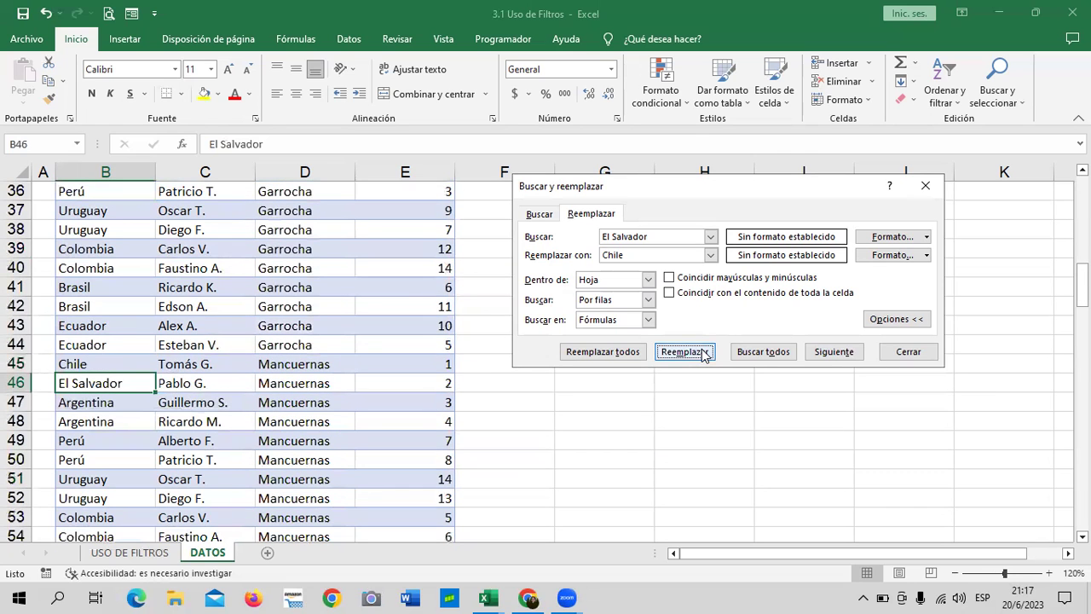
pyautogui.click(704, 354)
pyautogui.click(705, 354)
pyautogui.click(692, 353)
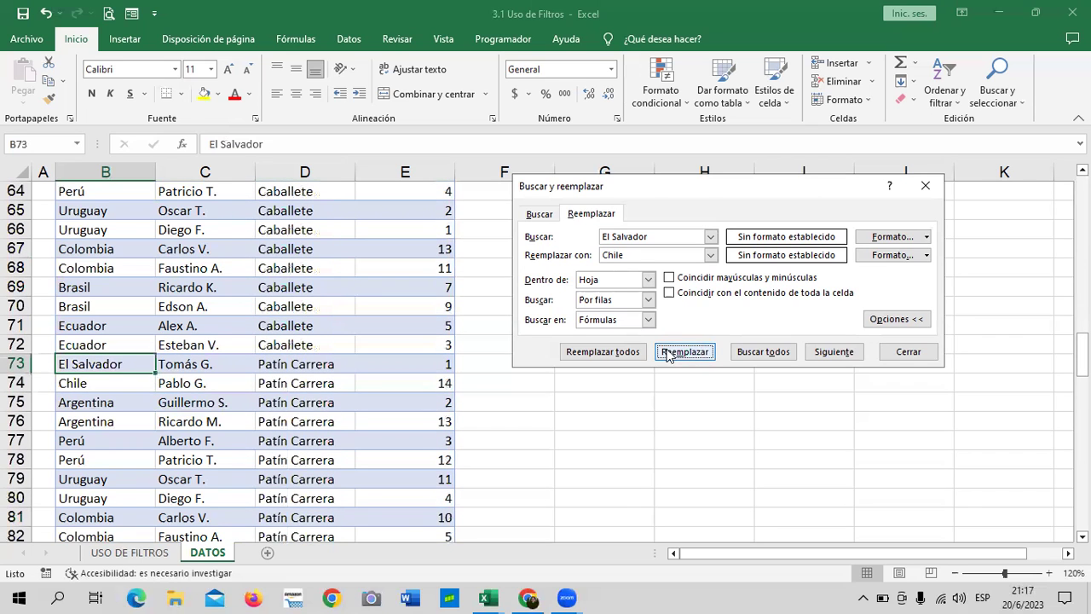
pyautogui.click(611, 354)
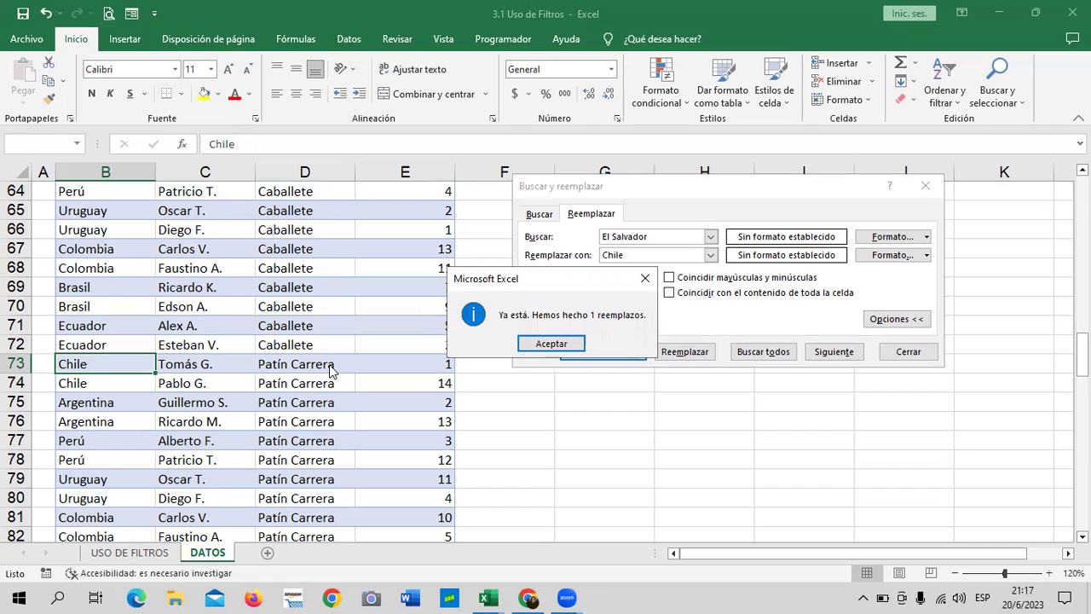
# Dismiss the 1-replacement summary and close the Buscar y reemplazar window
pyautogui.click(569, 345)
pyautogui.click(761, 417)
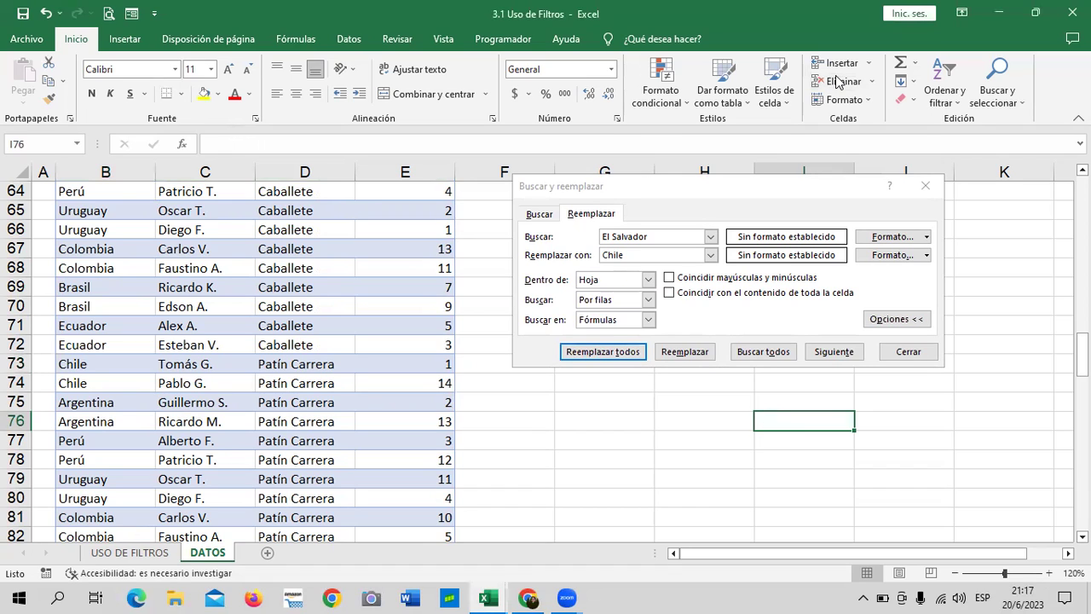
pyautogui.click(361, 306)
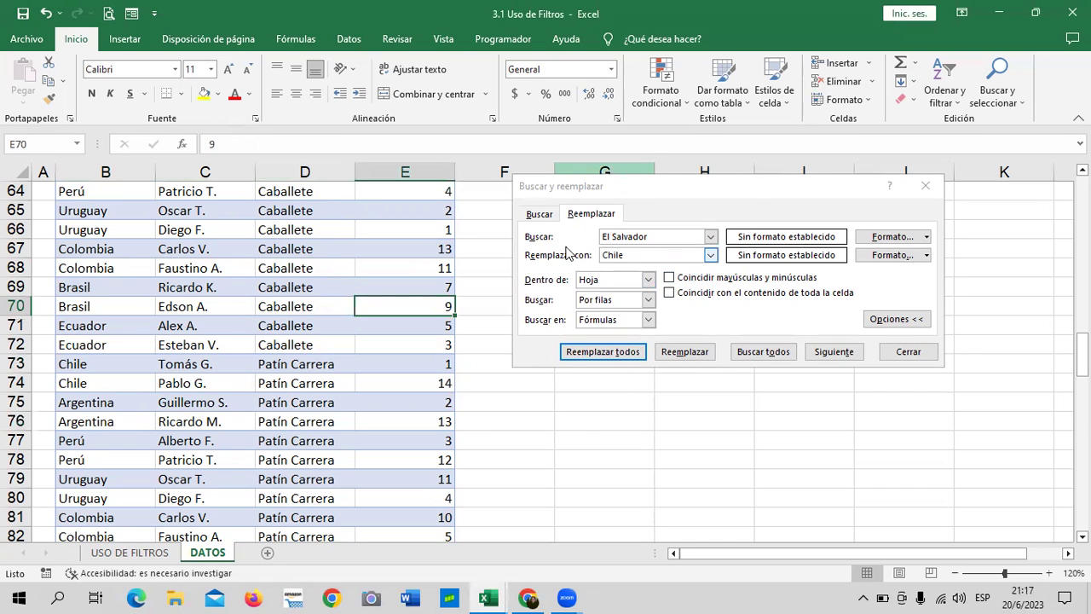
pyautogui.click(539, 214)
pyautogui.click(585, 214)
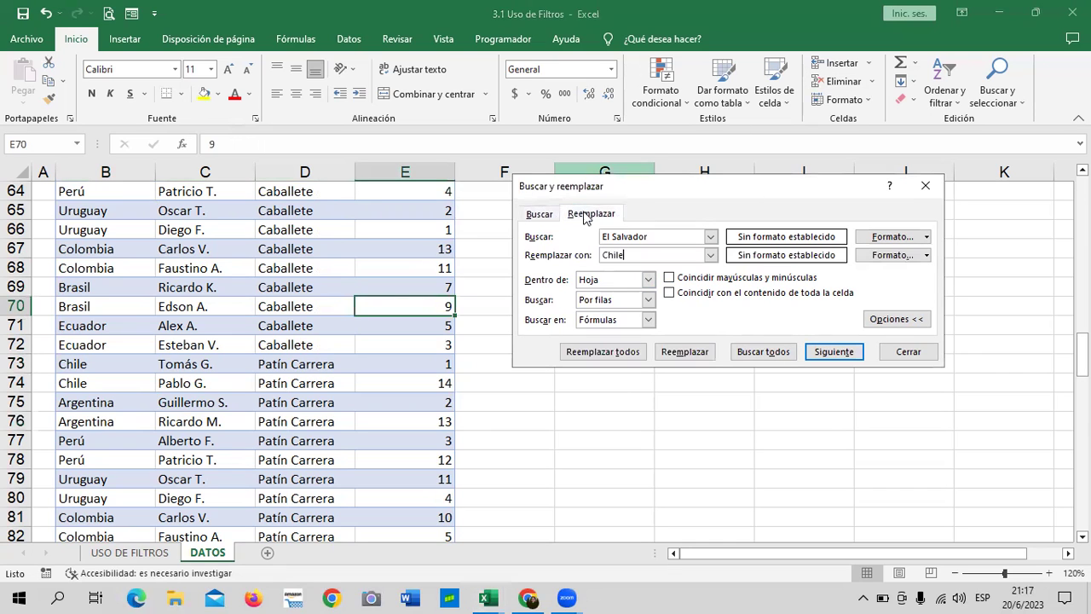
pyautogui.click(925, 186)
pyautogui.click(719, 302)
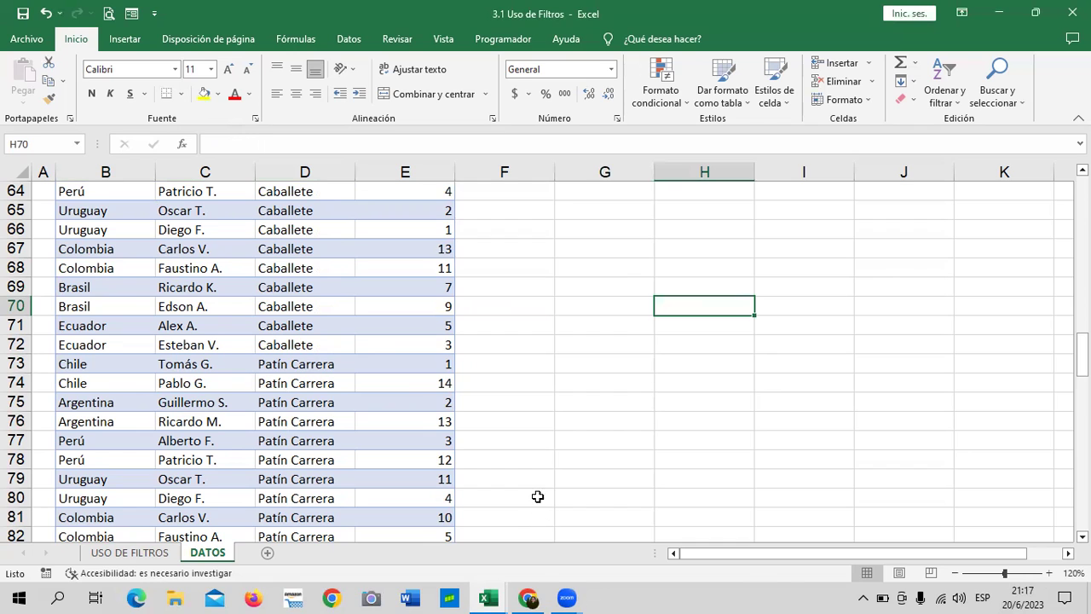
# Switch to the Buscar y reemplazar workbook and select empty cell F4 beside the table
pyautogui.moveTo(530, 597)
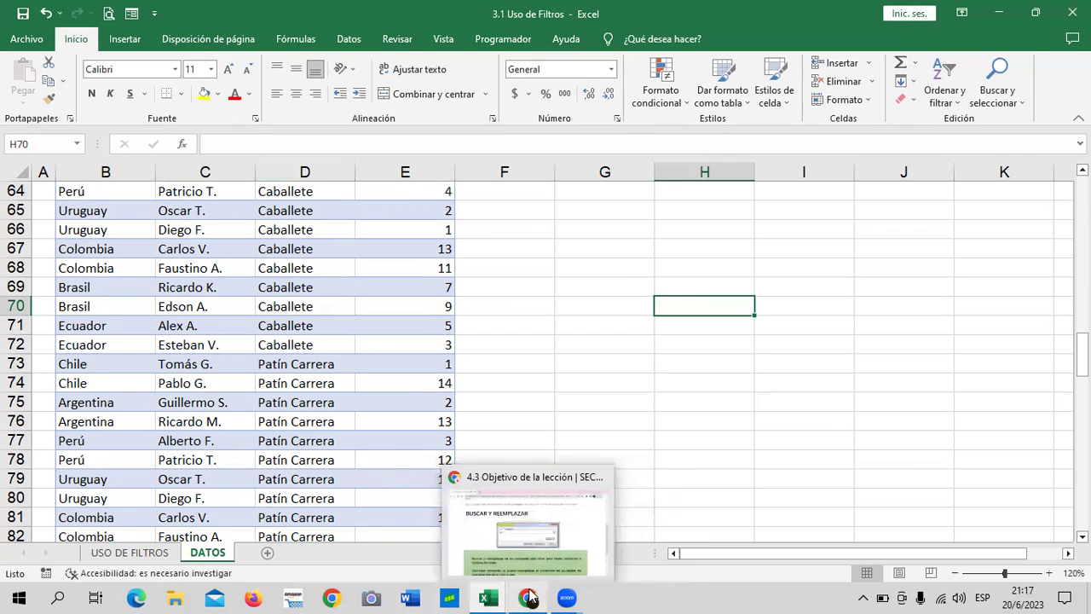
pyautogui.moveTo(484, 595)
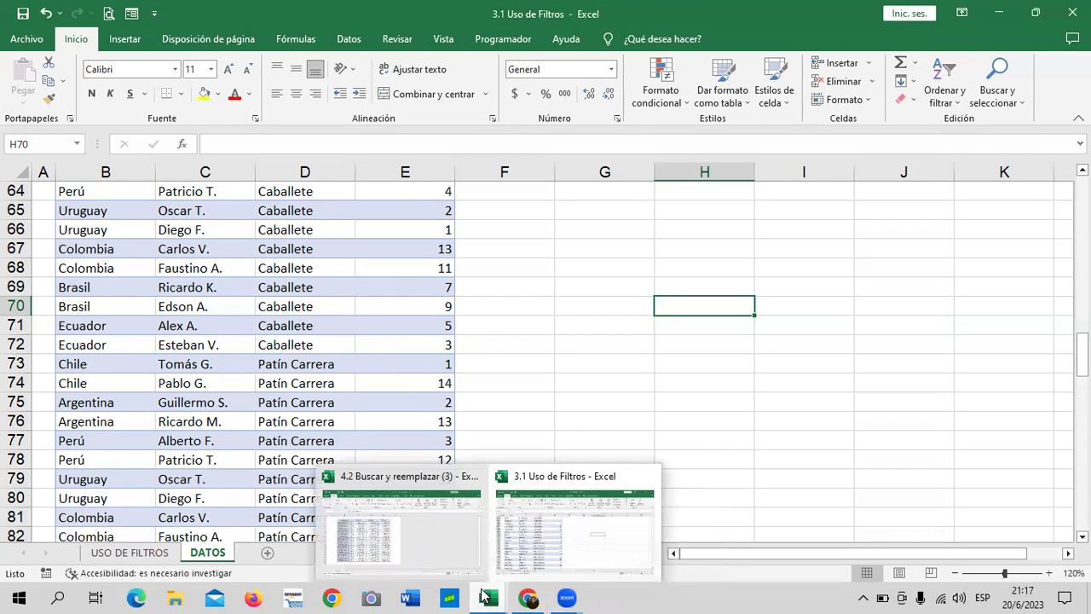
pyautogui.click(412, 541)
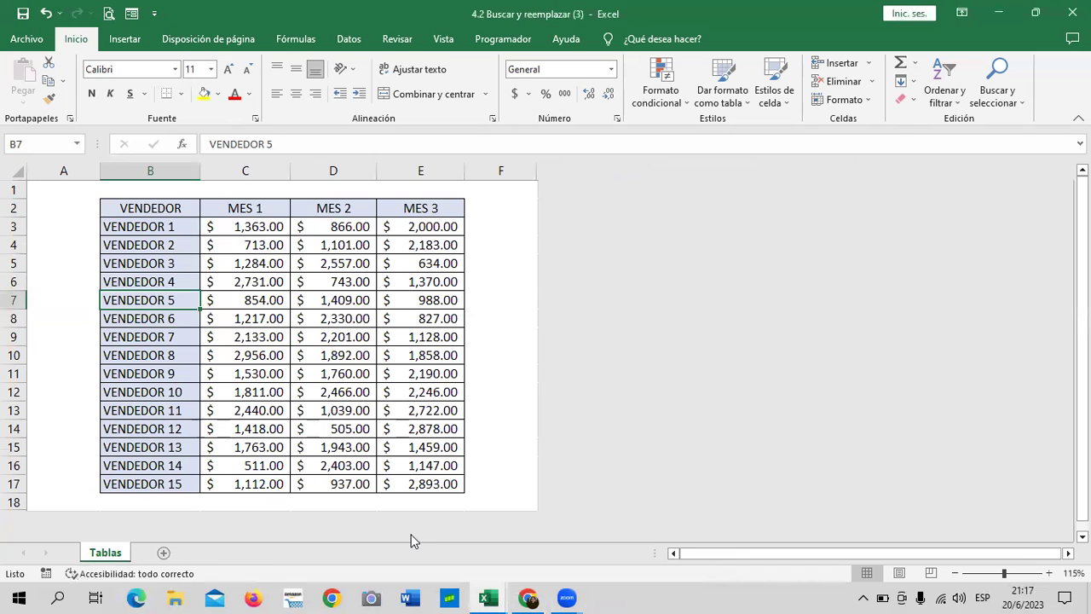
pyautogui.click(493, 281)
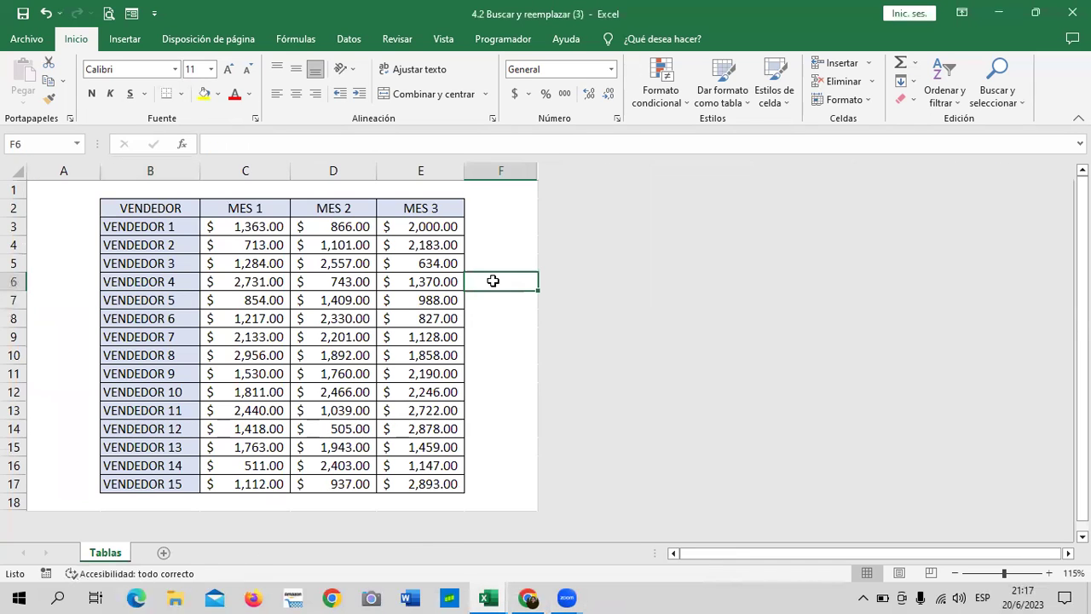
pyautogui.moveTo(493, 281); pyautogui.dragTo(502, 226)
pyautogui.click(506, 448)
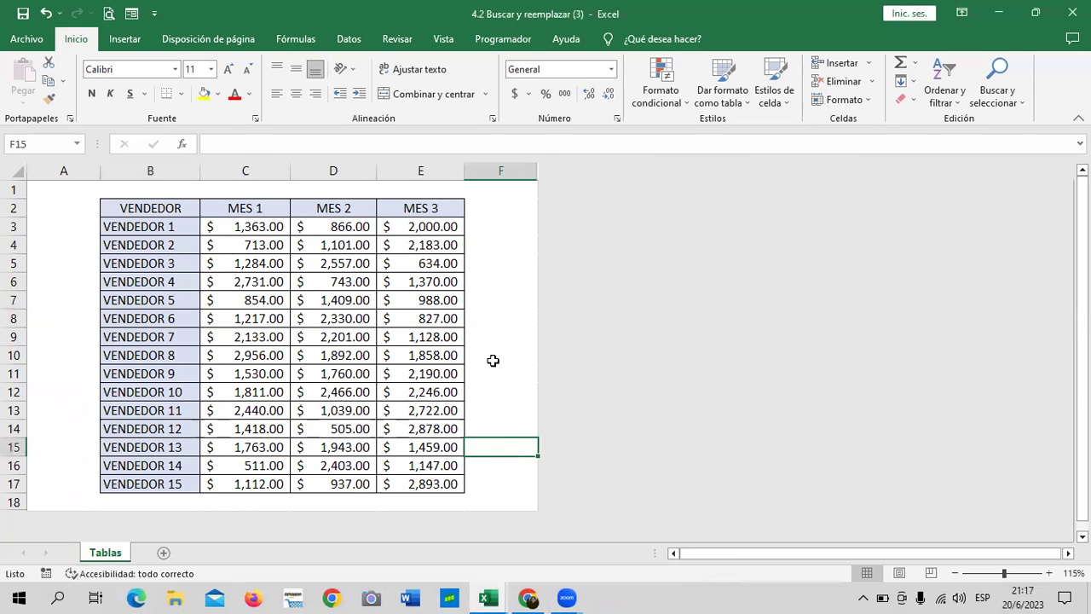
pyautogui.click(498, 296)
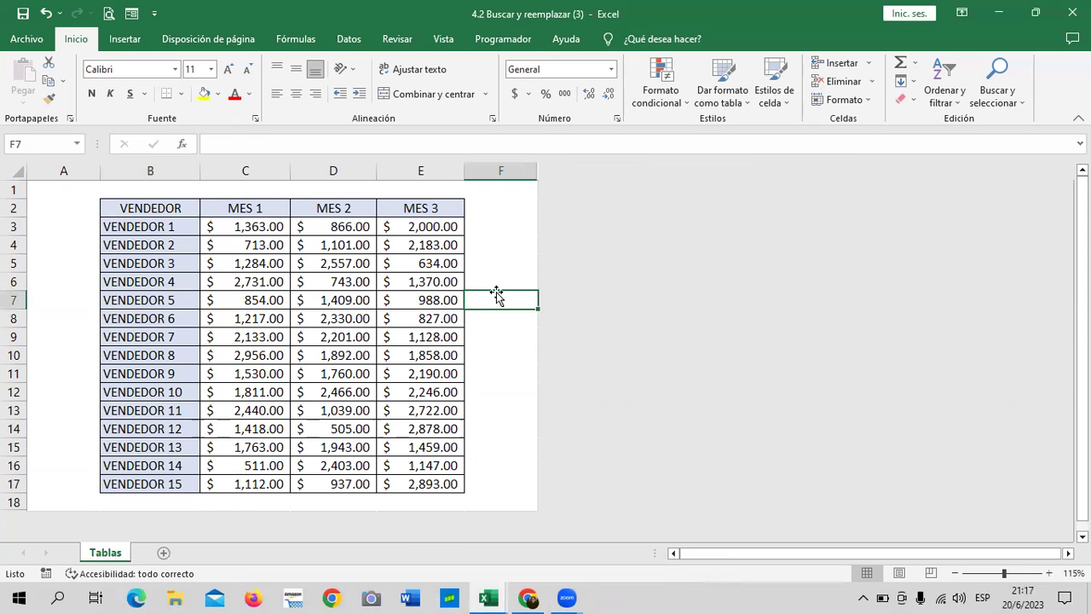
pyautogui.click(487, 244)
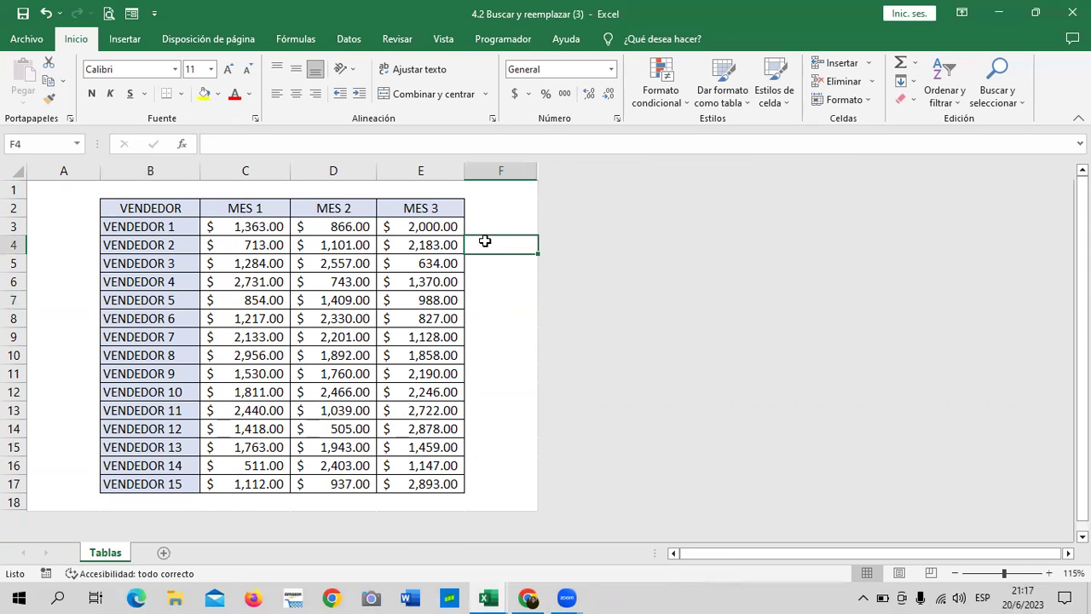
# Open Reemplazar and set 2000 as the search text and 2300 as the replacement
pyautogui.click(1009, 95)
pyautogui.click(1012, 141)
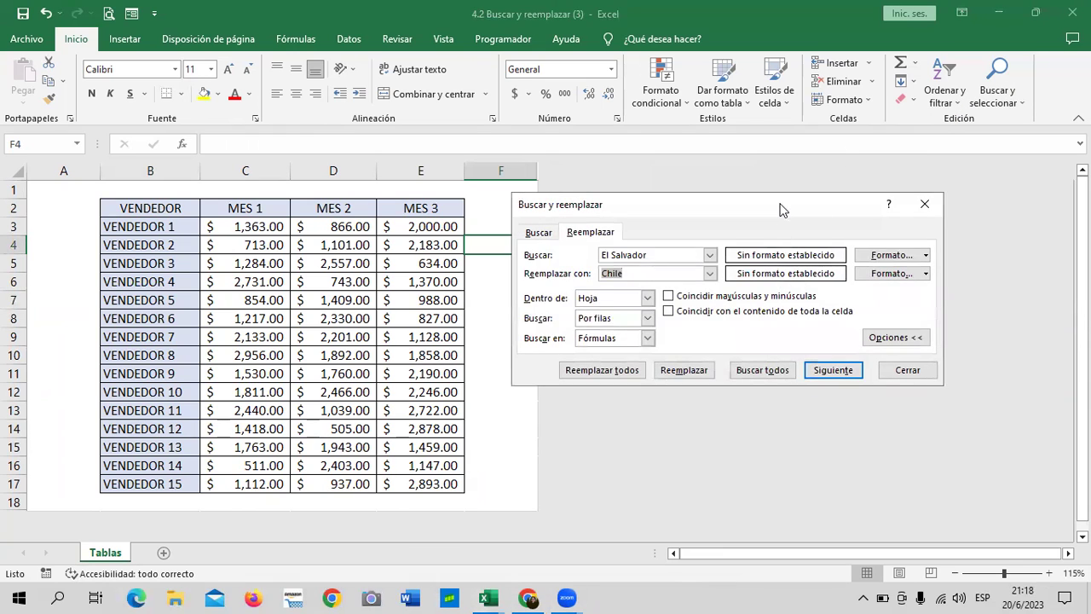
pyautogui.moveTo(783, 210); pyautogui.dragTo(802, 240)
pyautogui.click(683, 288)
pyautogui.press('BackSpace')
pyautogui.press('BackSpace')
pyautogui.press('BackSpace')
pyautogui.press('BackSpace')
pyautogui.press('BackSpace')
pyautogui.press('BackSpace')
pyautogui.press('BackSpace')
pyautogui.click(681, 301)
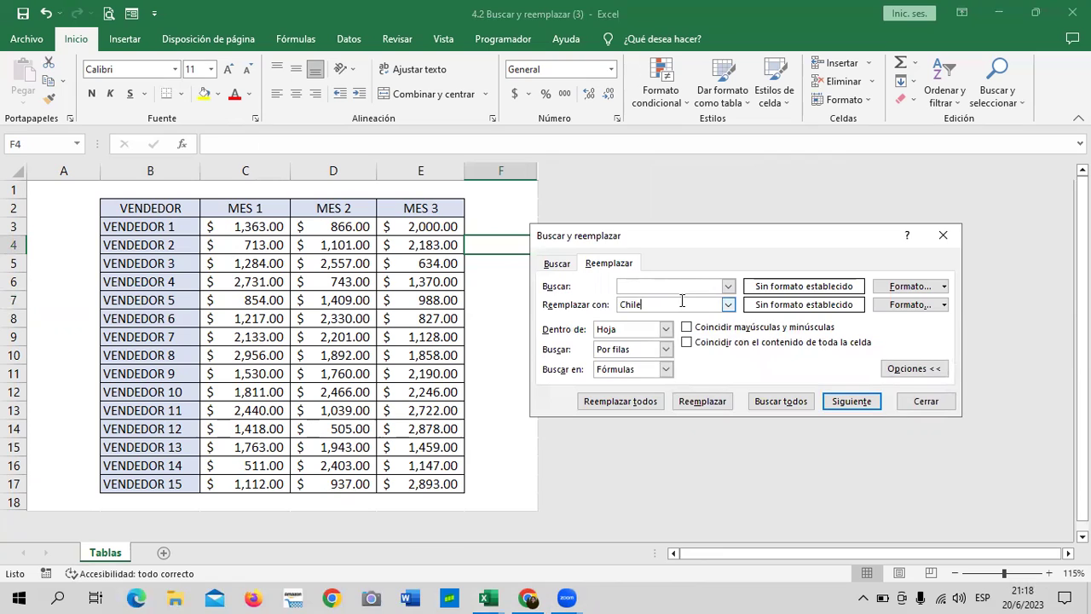
pyautogui.press('BackSpace')
pyautogui.press('BackSpace')
pyautogui.press('BackSpace')
pyautogui.click(668, 285)
pyautogui.write('000')
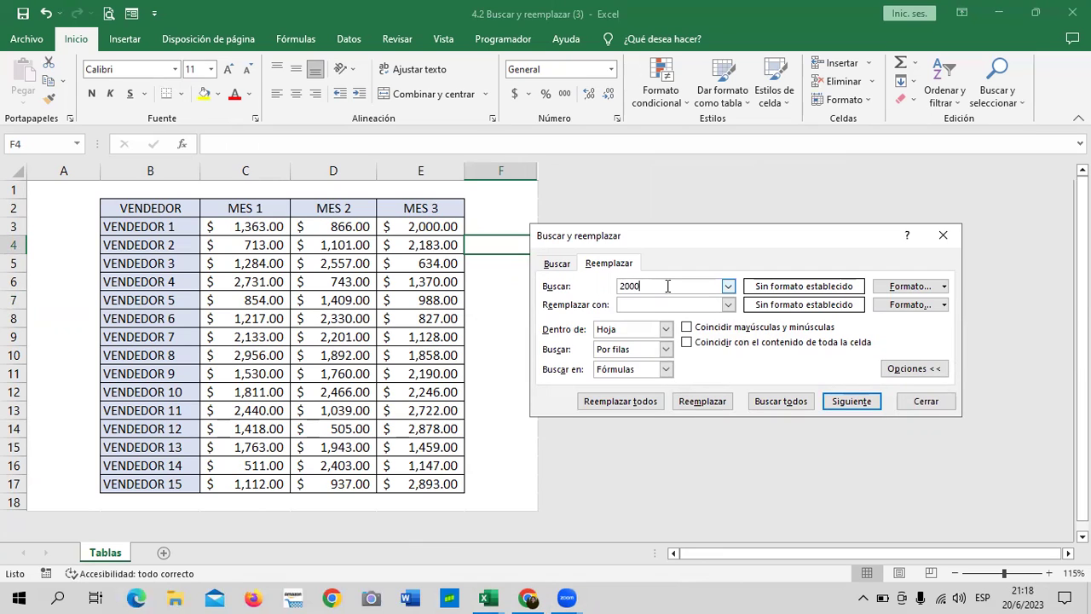
pyautogui.click(642, 304)
pyautogui.write('00')
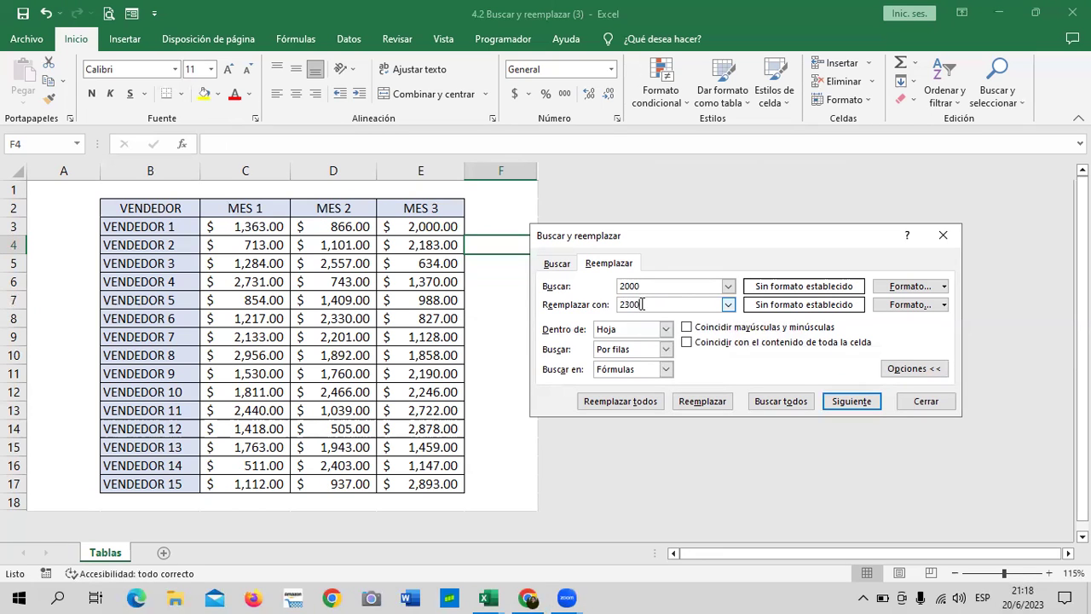
# Find and replace the 2000 in E3 with 2300, then dismiss the no-matches message
pyautogui.click(836, 406)
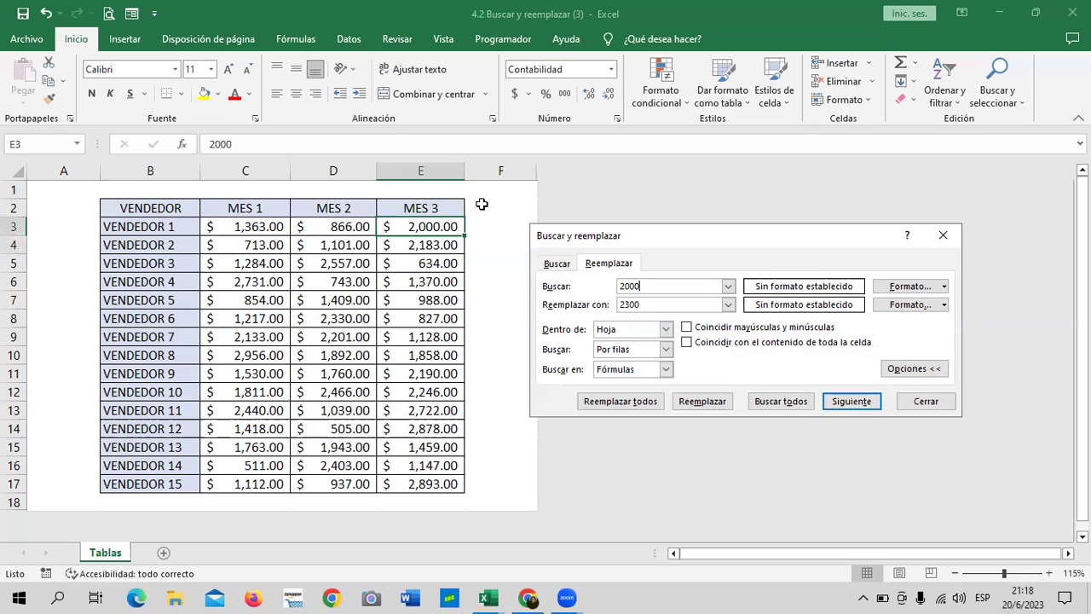
pyautogui.click(714, 406)
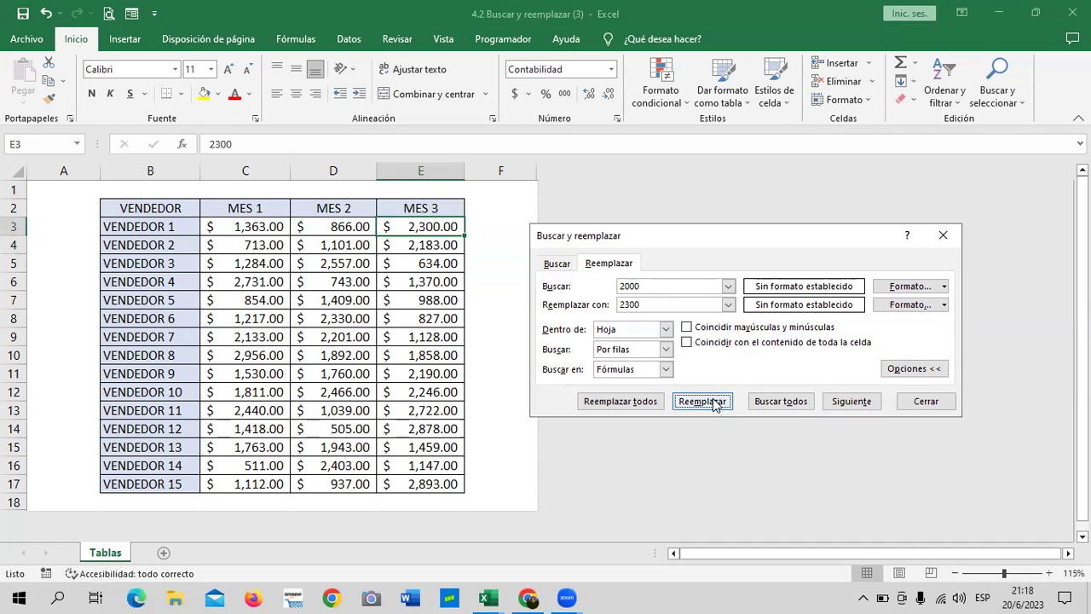
pyautogui.click(714, 406)
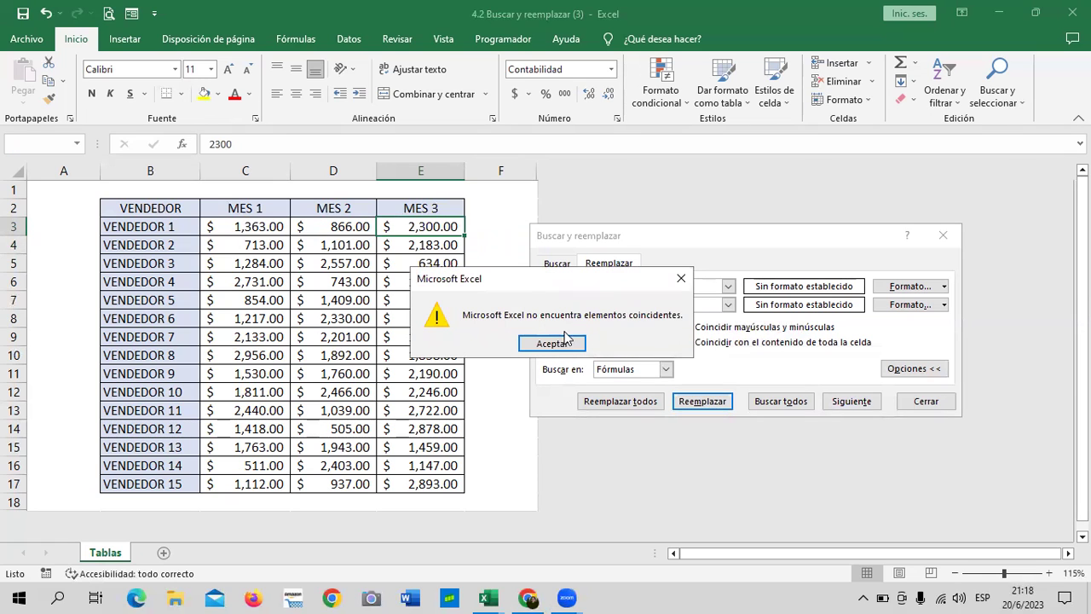
pyautogui.click(534, 343)
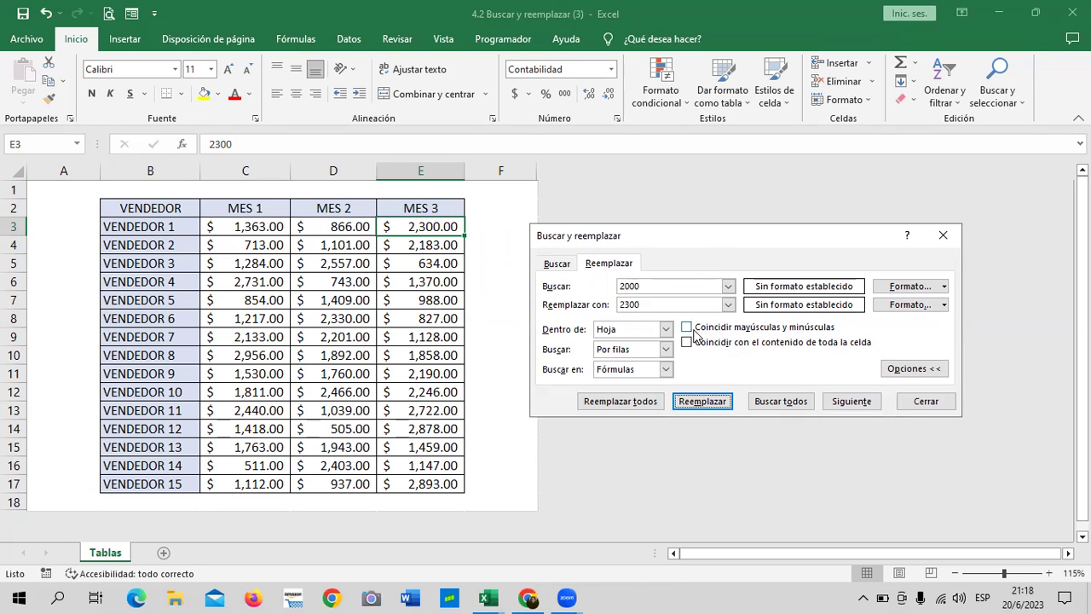
# Turn on Coincidir mayúsculas y minúsculas and look through the search and replacement Formato choices
pyautogui.moveTo(705, 242); pyautogui.dragTo(683, 201)
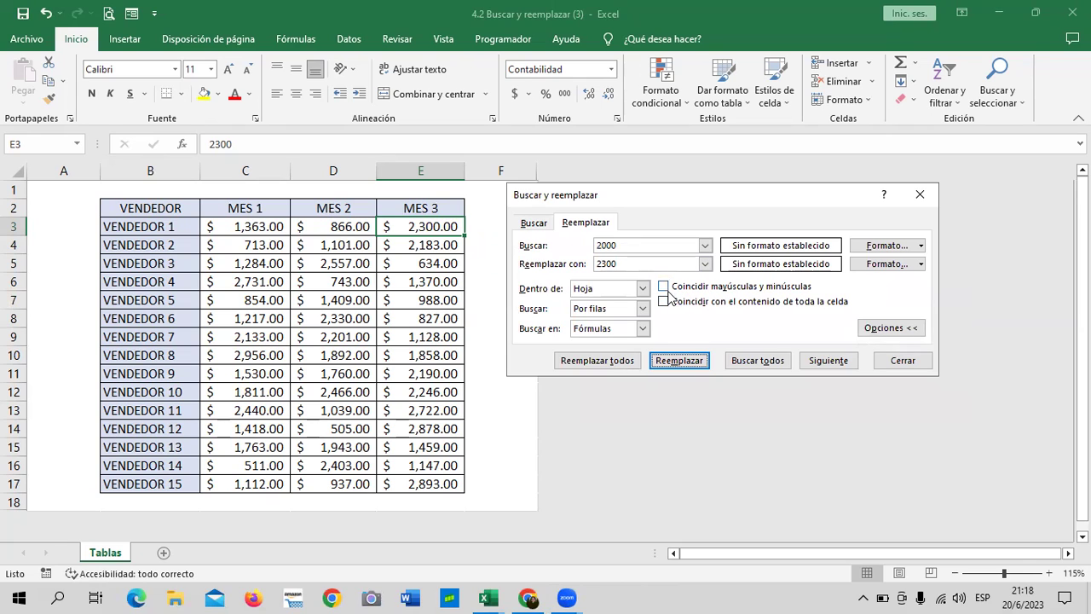
pyautogui.click(667, 291)
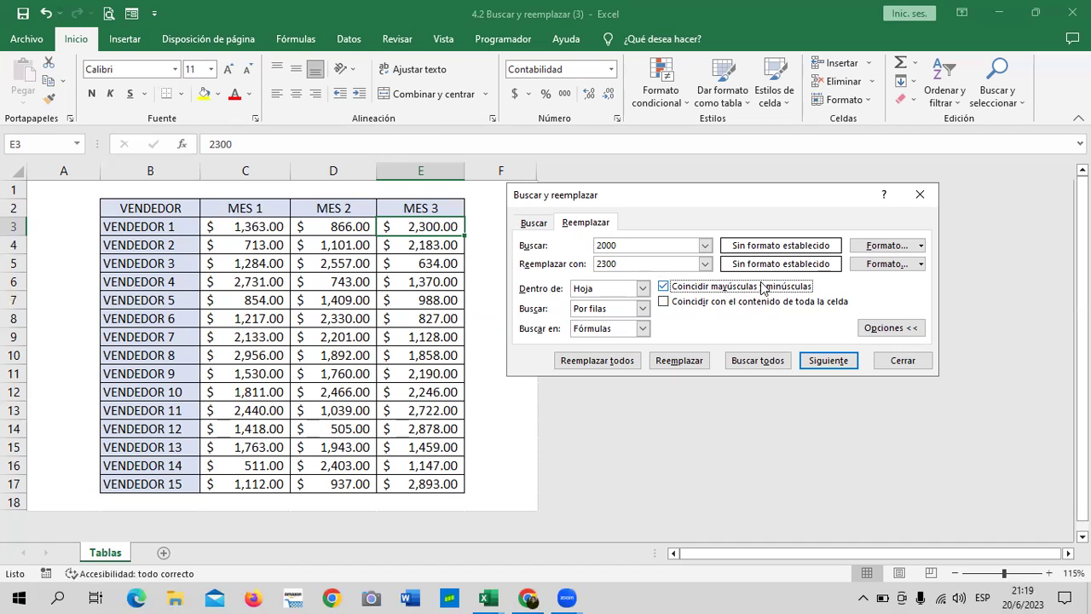
pyautogui.click(922, 247)
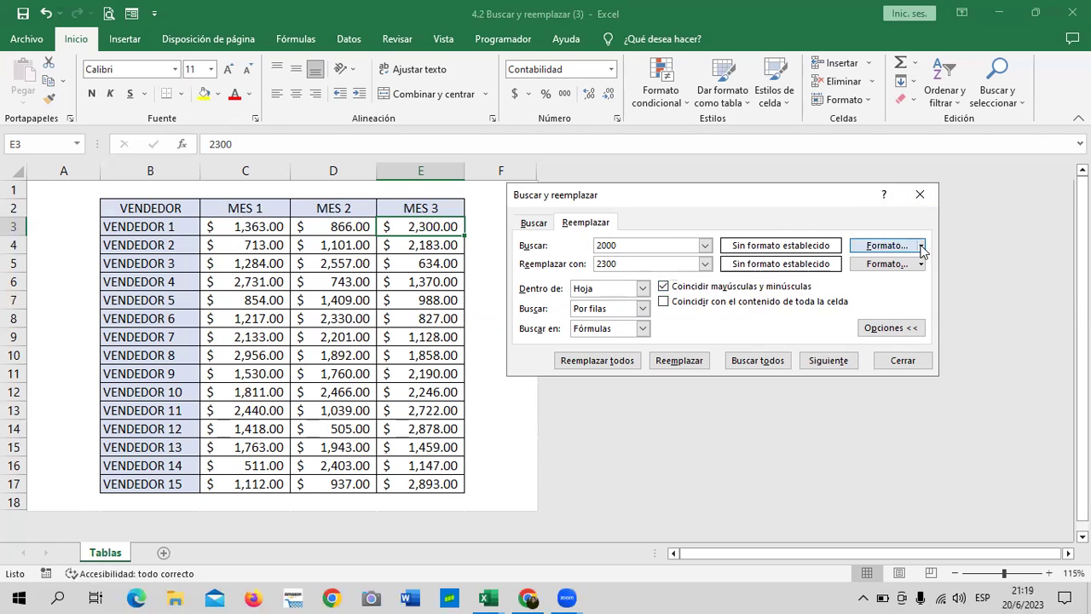
pyautogui.click(921, 247)
pyautogui.click(922, 249)
pyautogui.click(922, 264)
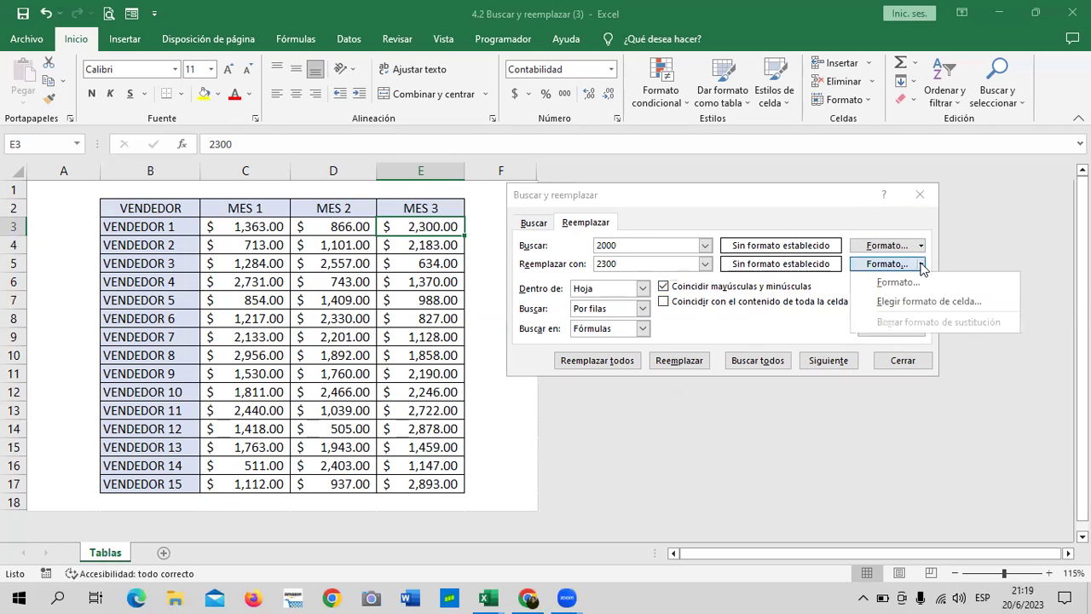
pyautogui.click(922, 265)
# Collapse the extra search options with Opciones <<
pyautogui.click(891, 328)
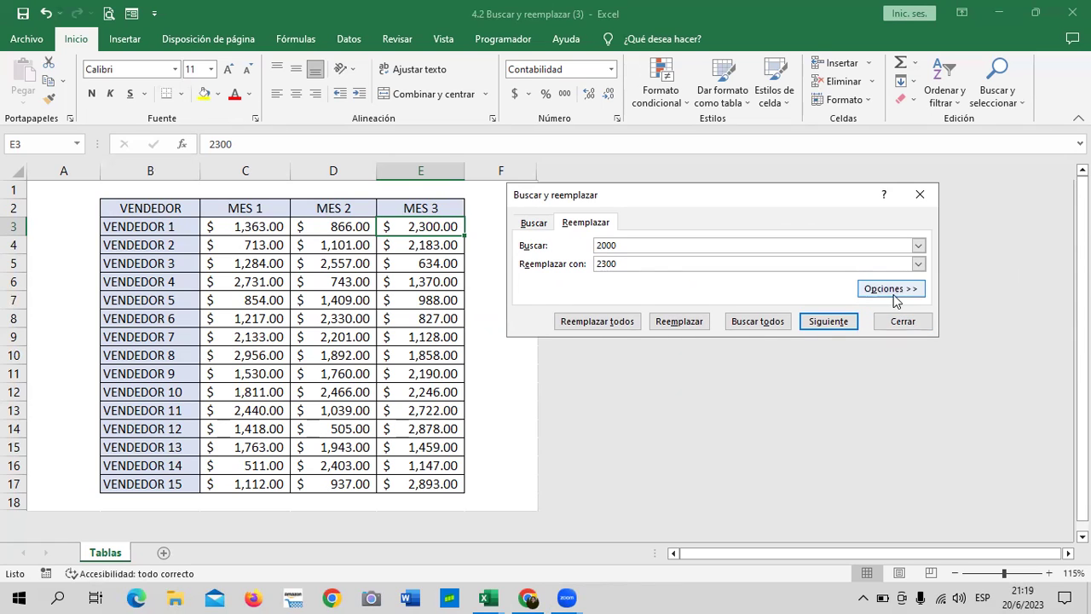
pyautogui.click(893, 289)
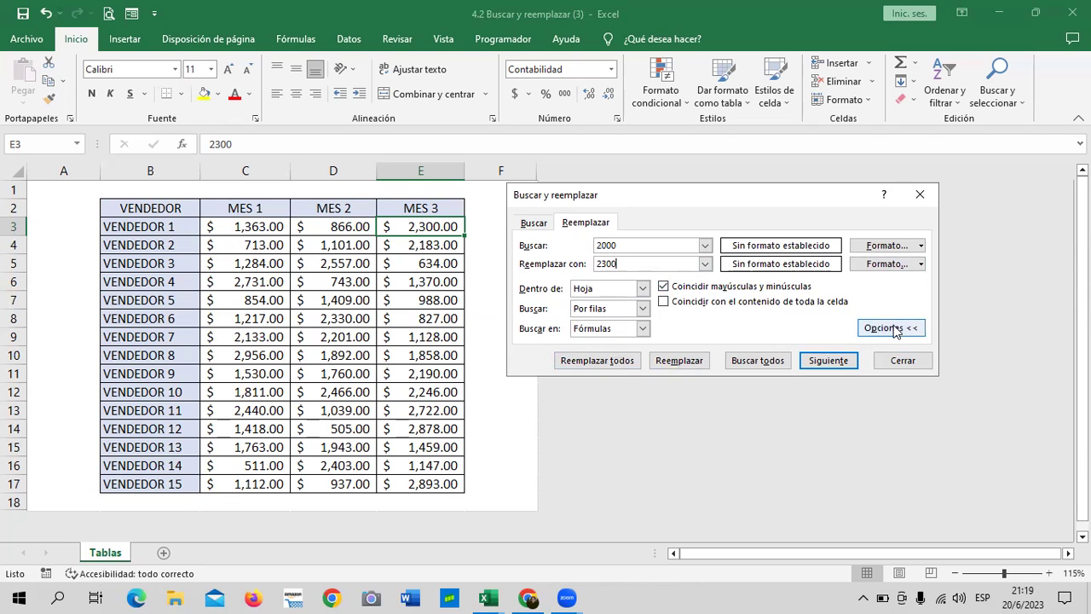
pyautogui.click(895, 329)
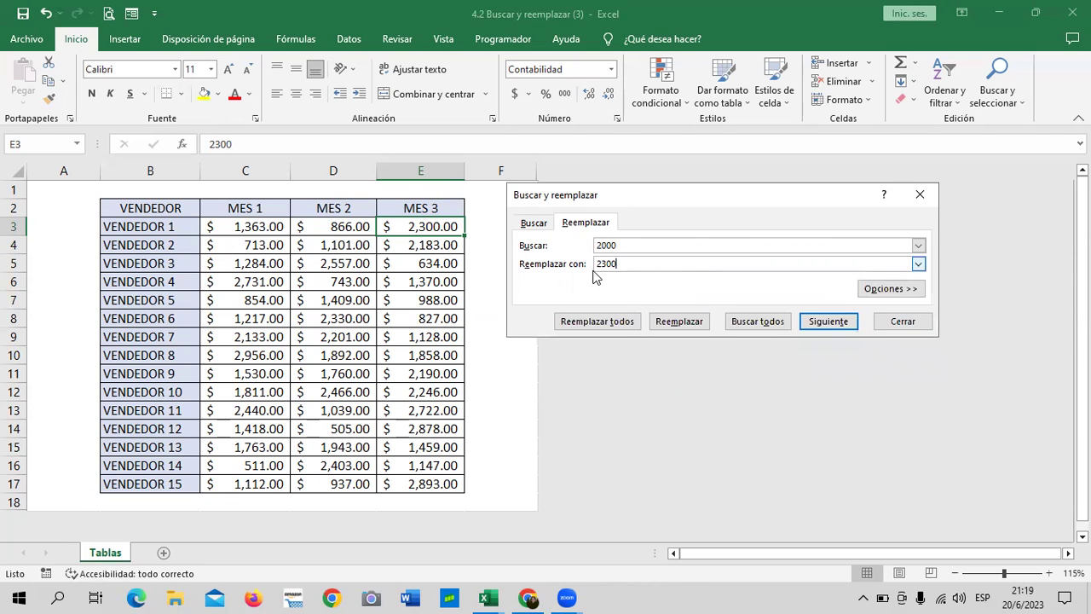
# Replace 2300 with 2000 so E3 reads 2,000.00 again, then close Find and Replace
pyautogui.click(639, 246)
pyautogui.press('BackSpace')
pyautogui.press('BackSpace')
pyautogui.press('BackSpace')
pyautogui.write('30')
pyautogui.press('BackSpace')
pyautogui.press('BackSpace')
pyautogui.press('BackSpace')
pyautogui.write('200')
pyautogui.click(614, 326)
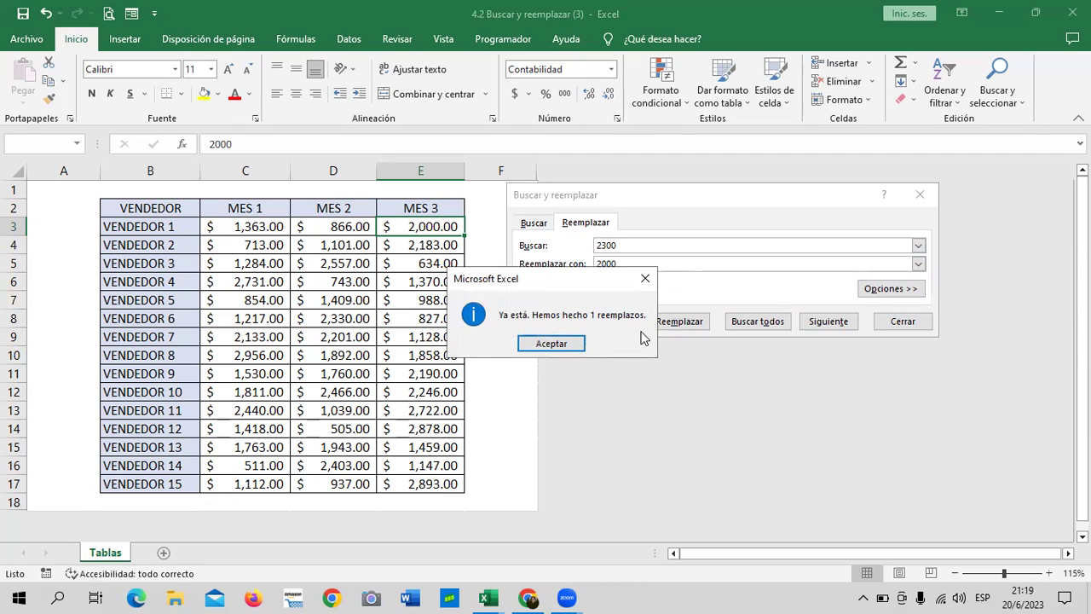
pyautogui.click(570, 344)
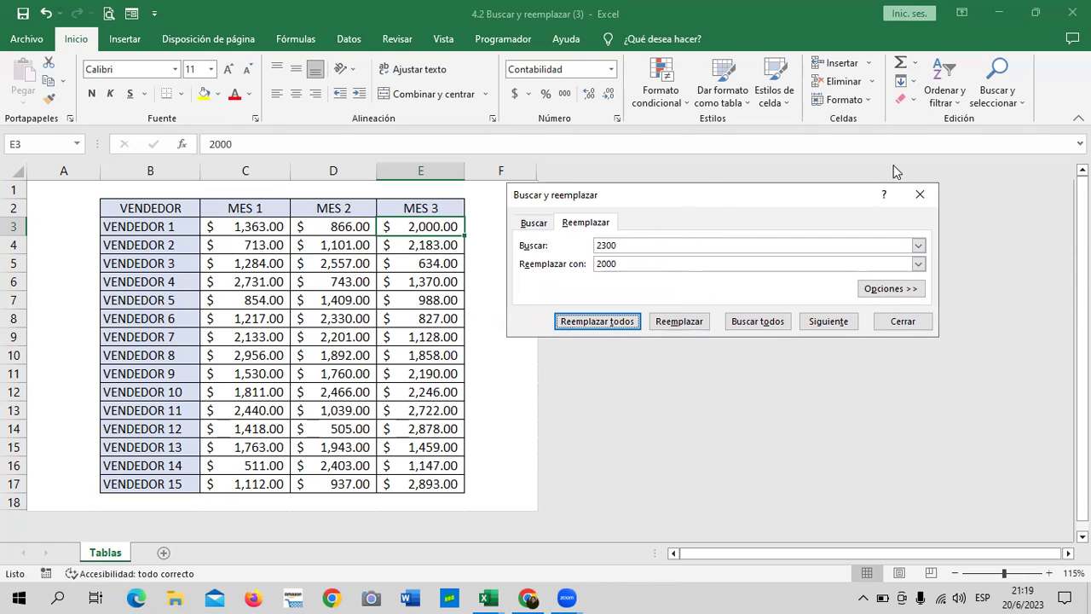
pyautogui.click(911, 322)
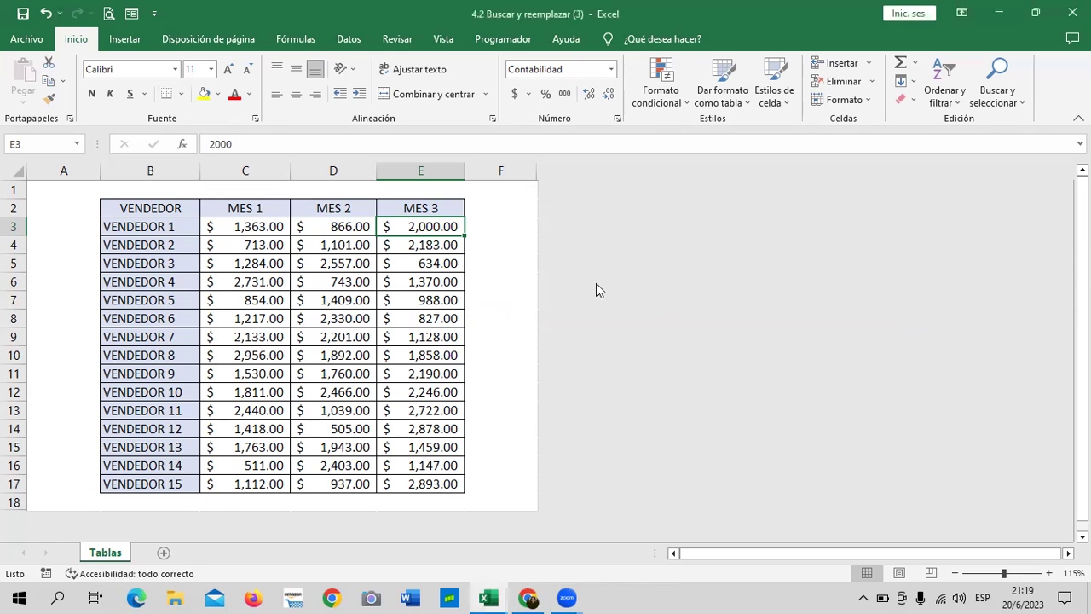
pyautogui.click(486, 211)
# Insert a new blank sheet, Hoja1, after the Tablas sheet
pyautogui.click(509, 290)
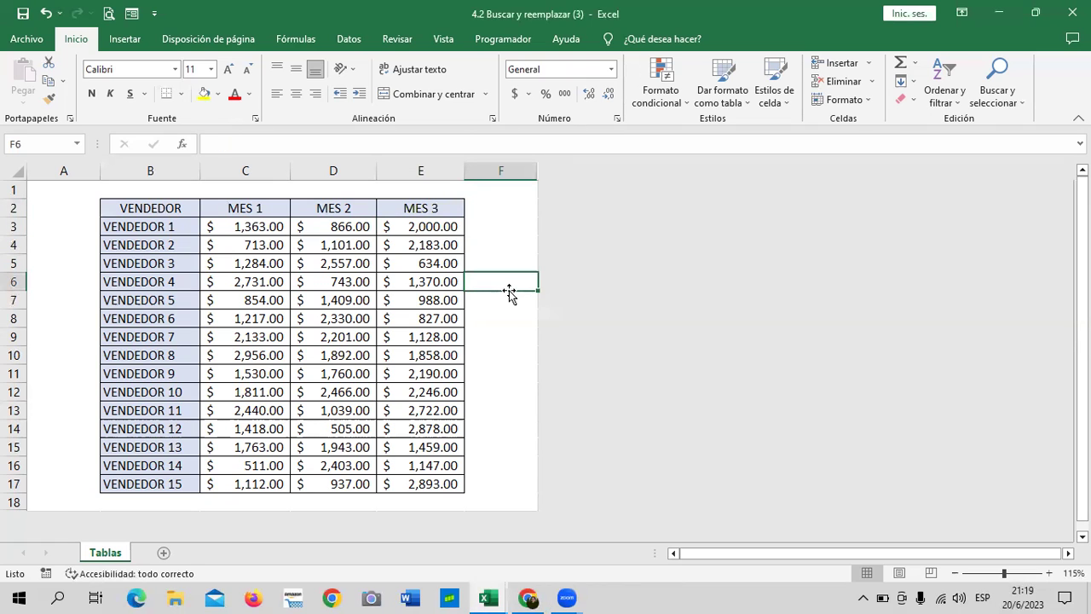
pyautogui.click(504, 355)
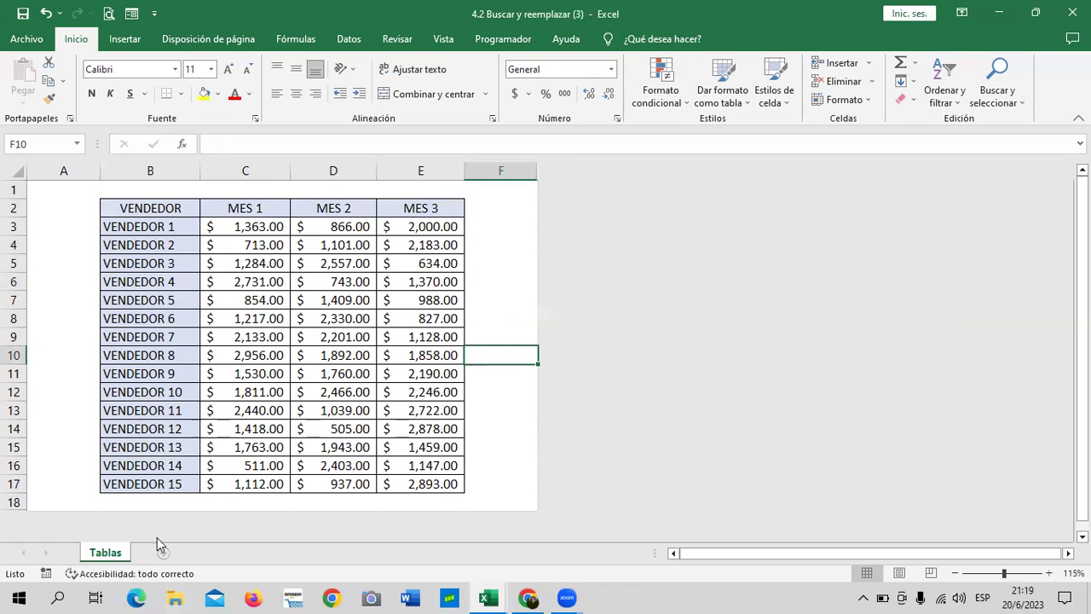
pyautogui.moveTo(486, 219); pyautogui.dragTo(487, 213)
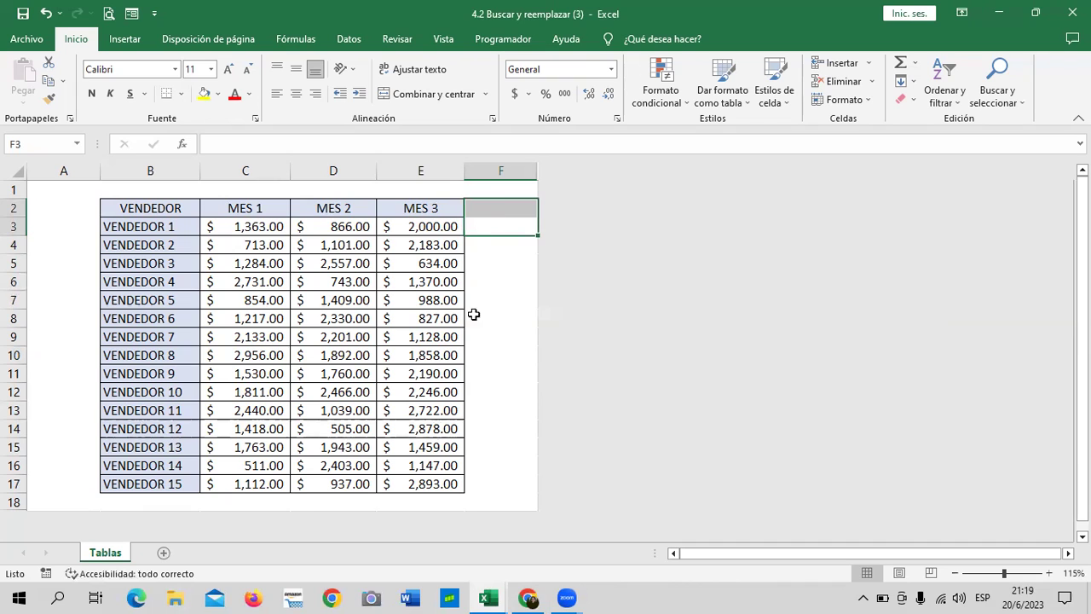
pyautogui.click(488, 356)
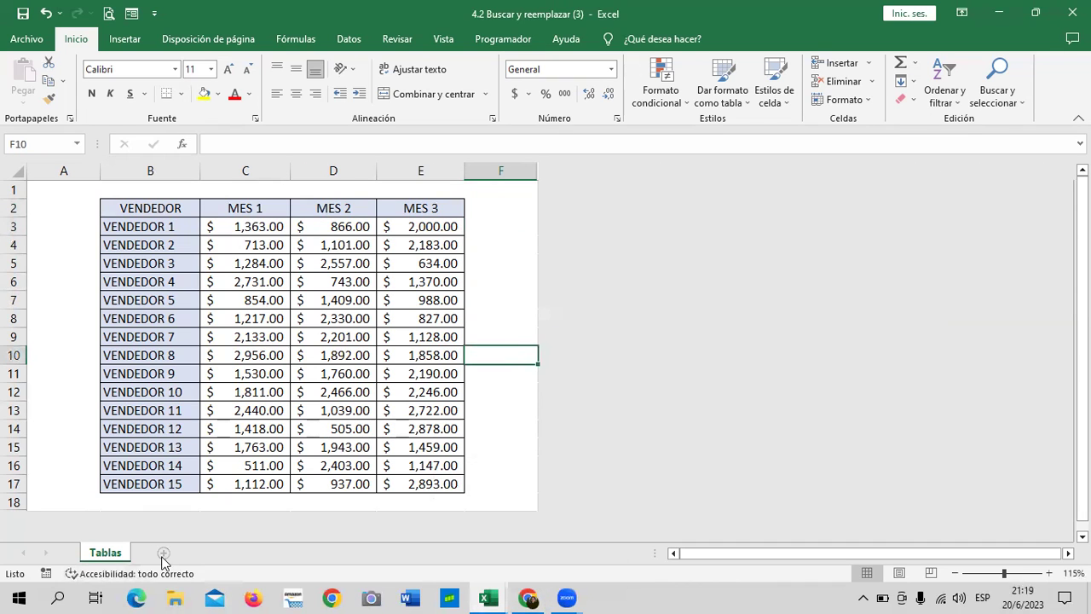
pyautogui.click(164, 552)
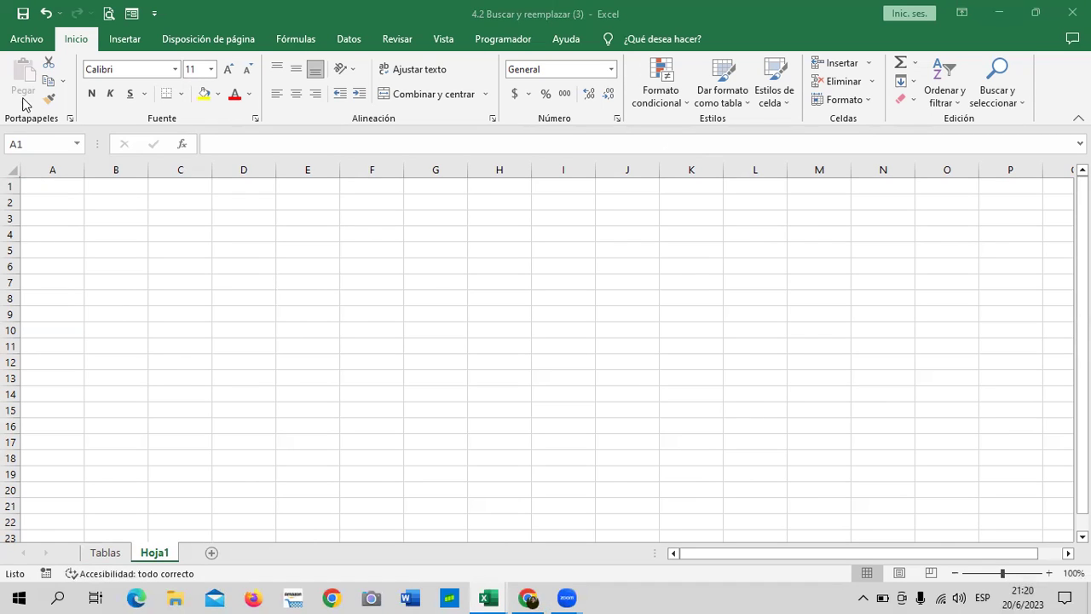
# Widen column B and discard a half-typed 'nombre' entry in B4
pyautogui.click(121, 234)
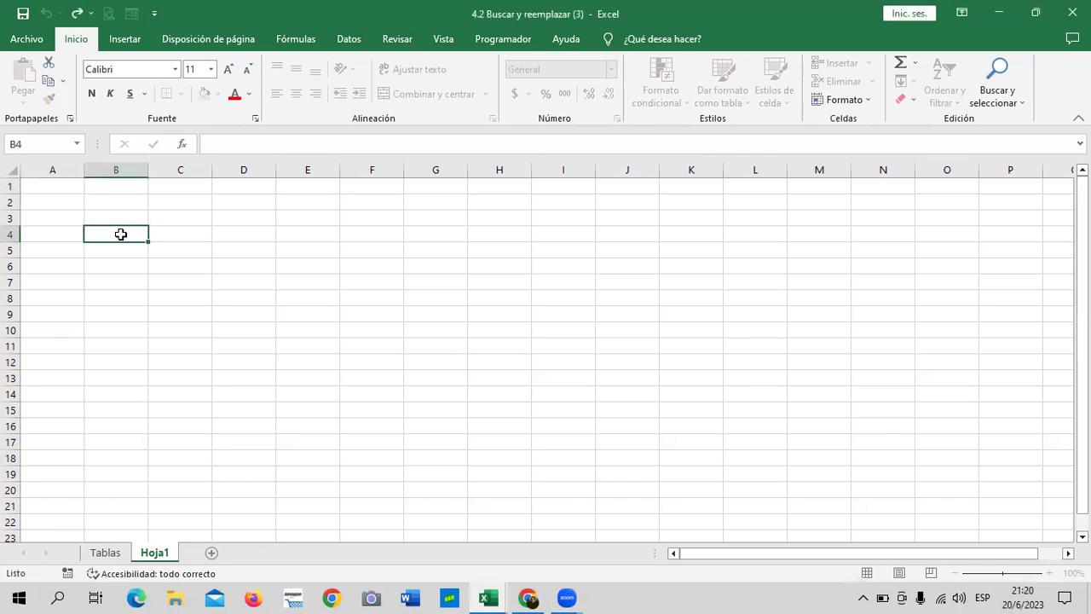
pyautogui.moveTo(148, 169); pyautogui.dragTo(205, 168)
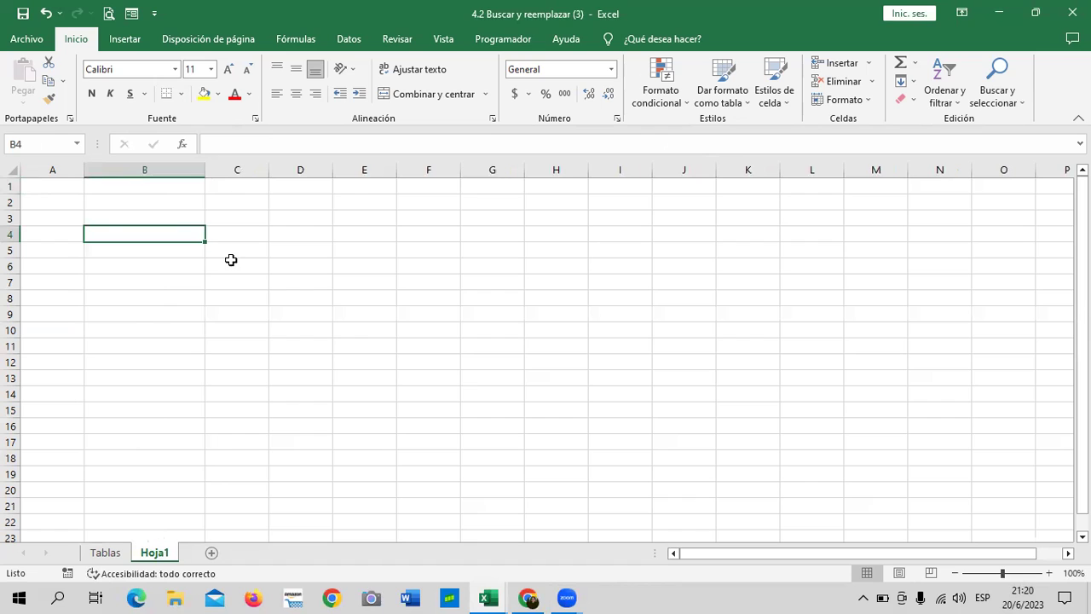
pyautogui.write('nombre')
pyautogui.press('BackSpace')
pyautogui.press('BackSpace')
pyautogui.press('BackSpace')
pyautogui.press('capslock')
pyautogui.press('BackSpace')
pyautogui.press('BackSpace')
pyautogui.press('BackSpace')
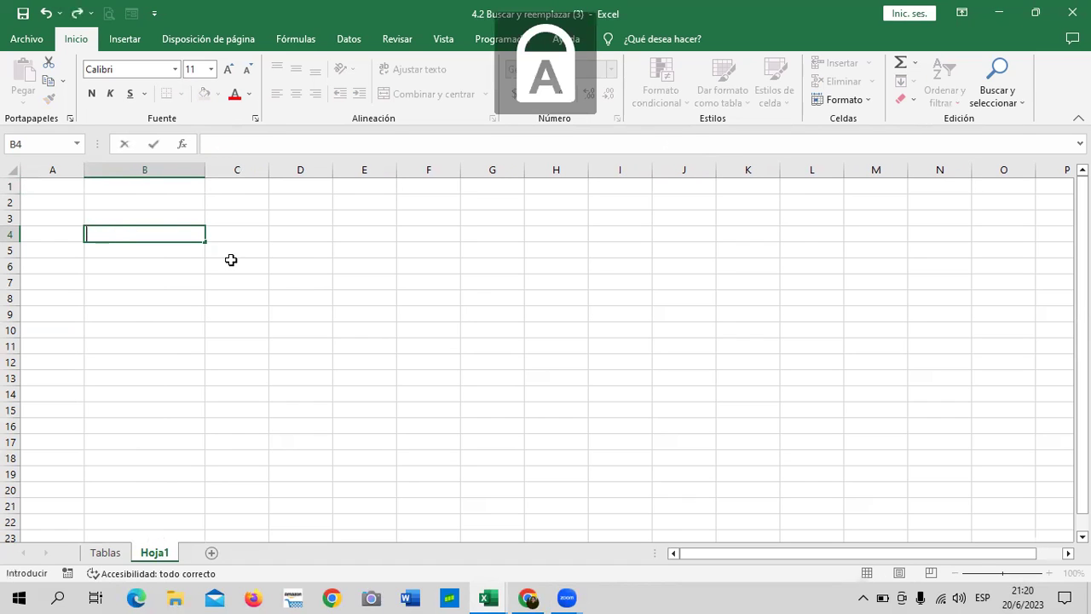
pyautogui.moveTo(457, 409); pyautogui.dragTo(453, 394)
# Enter the formula =ALEATORIO.ENTRE(1;5) in cell B4
pyautogui.click(133, 232)
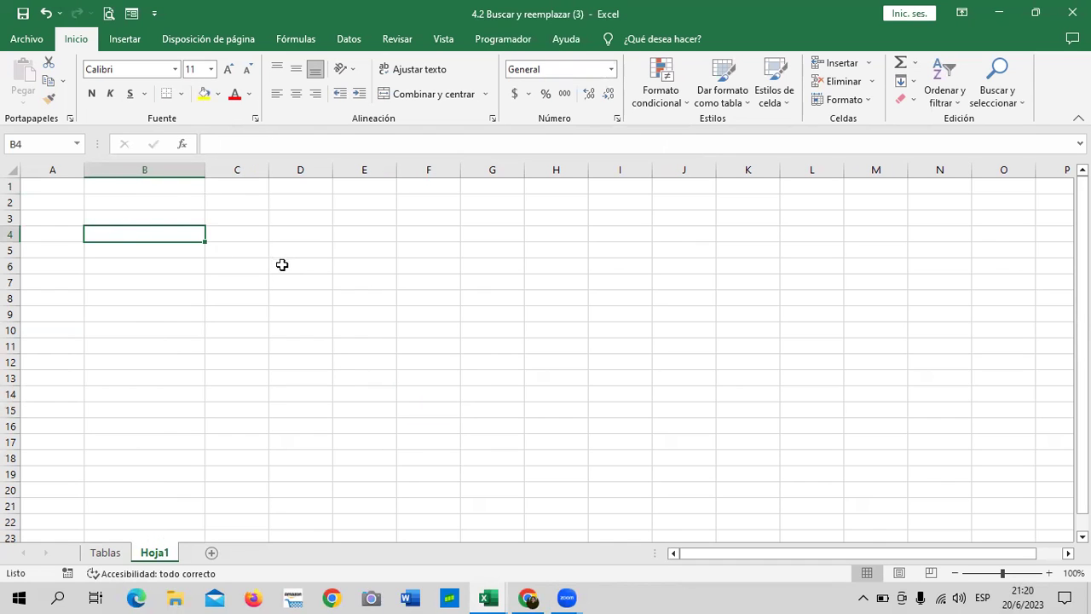
pyautogui.write('=')
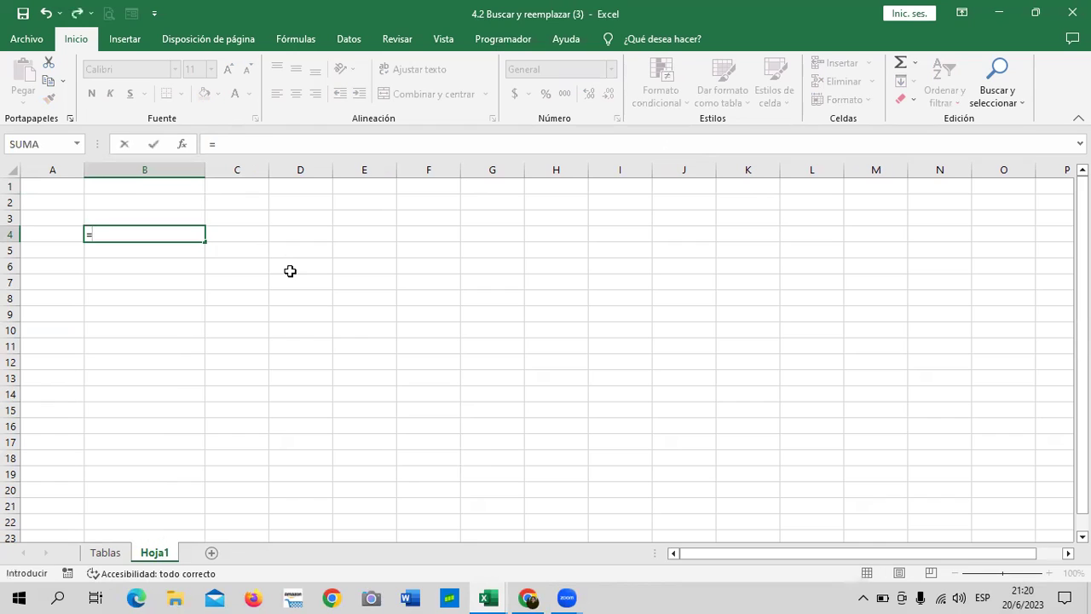
pyautogui.write('ALE')
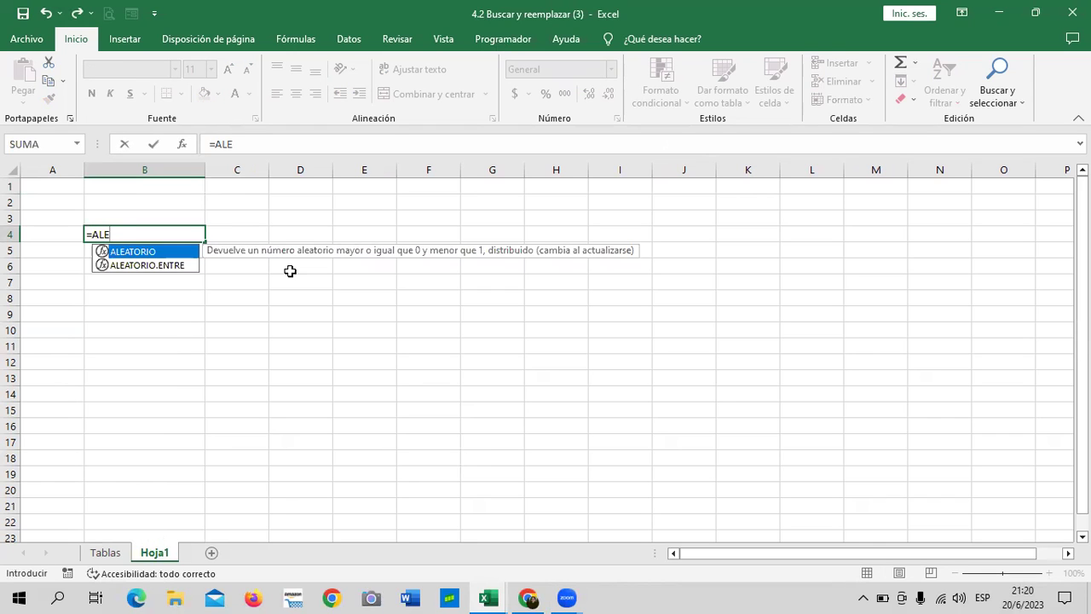
pyautogui.click(164, 266)
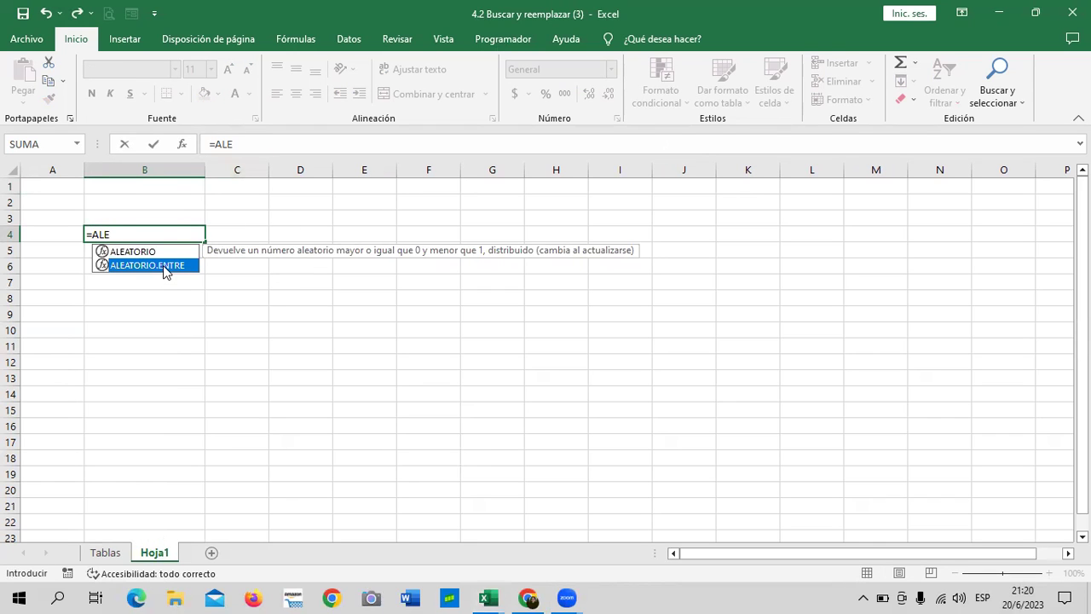
pyautogui.doubleClick(167, 265)
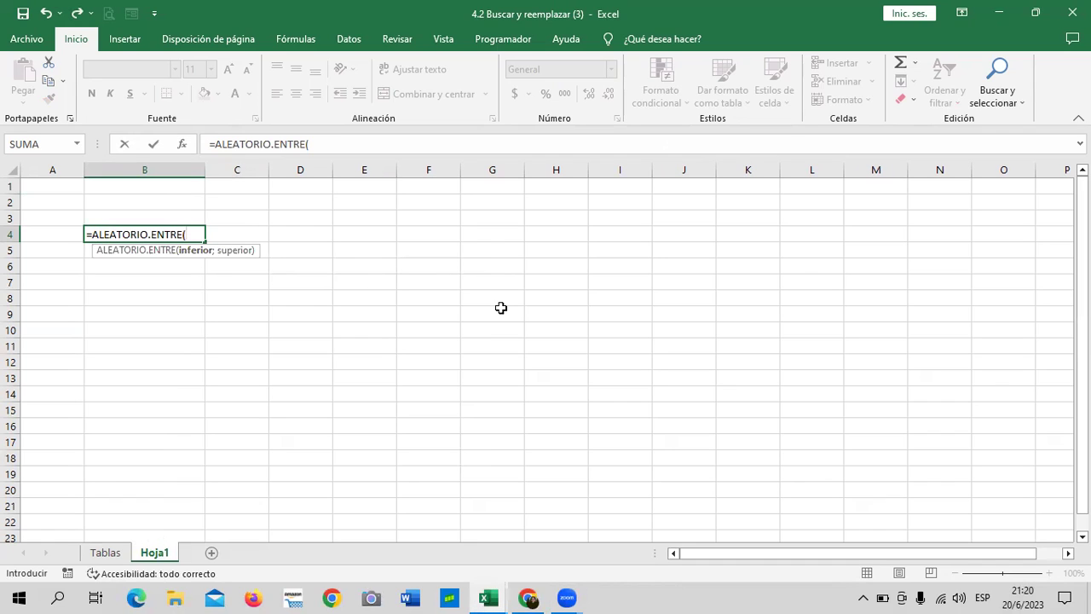
pyautogui.write('1')
pyautogui.write(';')
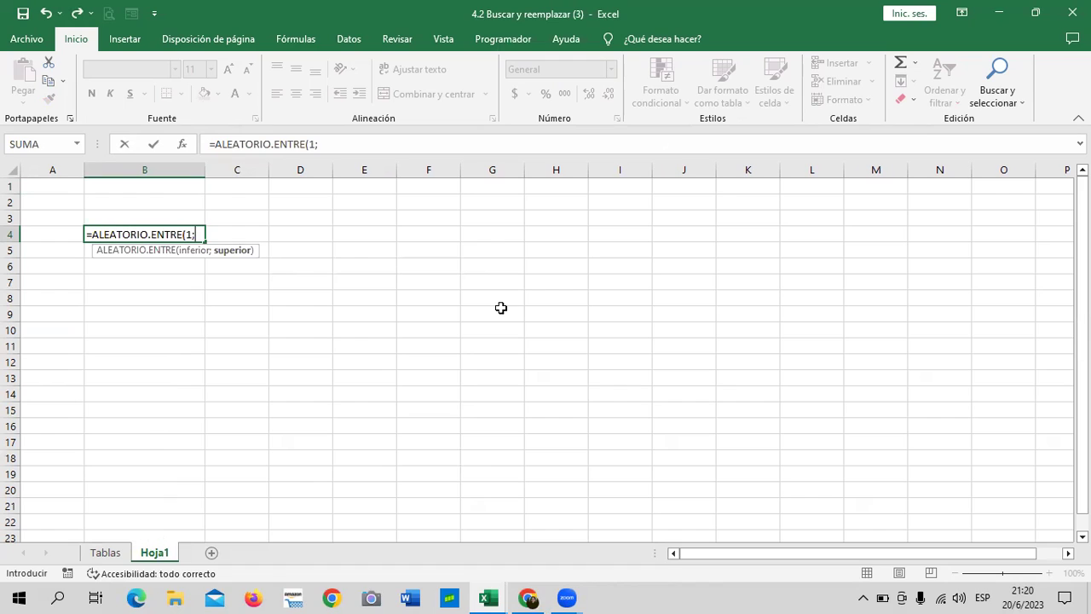
pyautogui.write('5')
pyautogui.write(')')
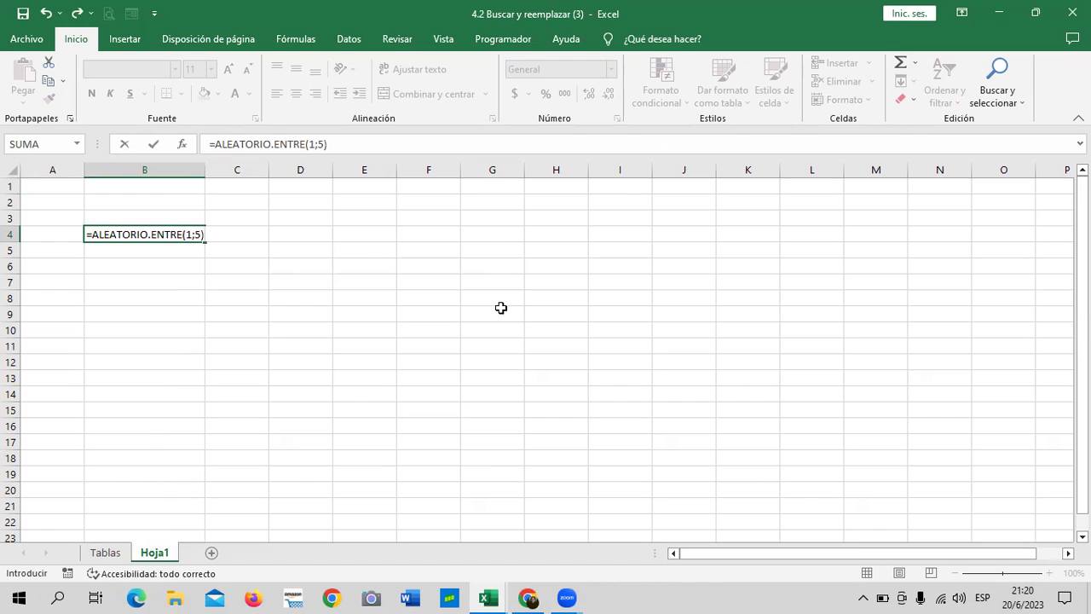
pyautogui.press('Return')
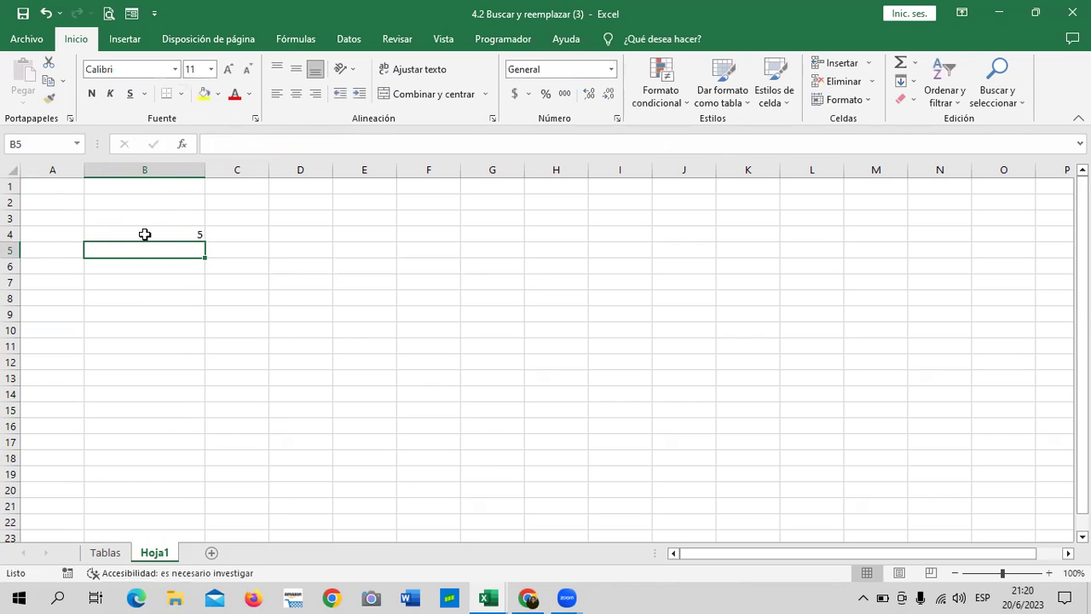
pyautogui.click(145, 234)
# Fill B4's formula down to B8, narrow column B, and zoom the sheet to 120%
pyautogui.moveTo(205, 242)
pyautogui.mouseDown()
pyautogui.moveTo(214, 363)
pyautogui.moveTo(212, 312)
pyautogui.mouseUp()
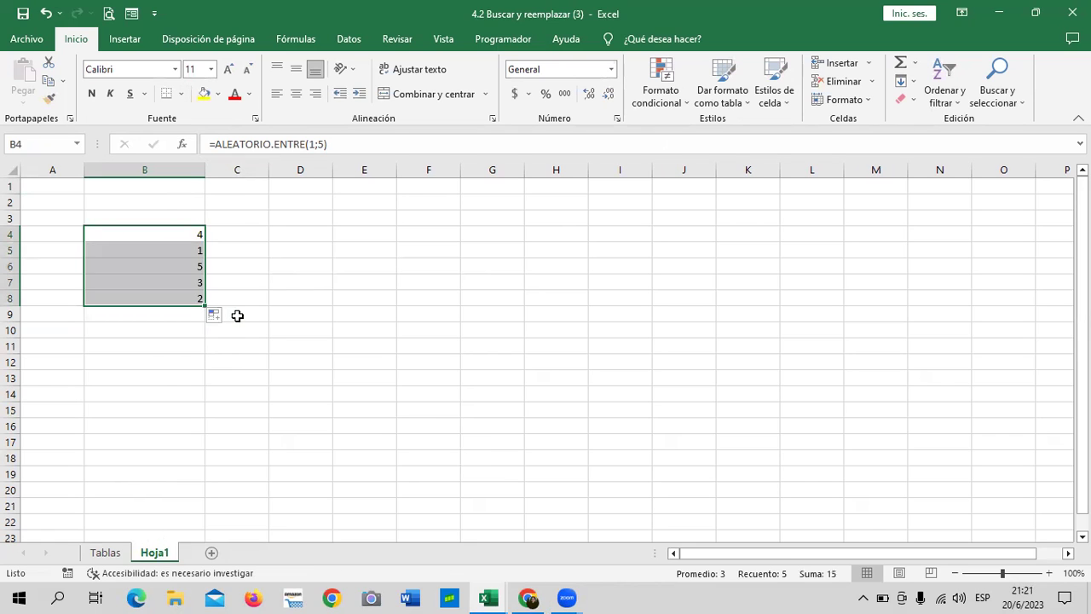
pyautogui.click(292, 276)
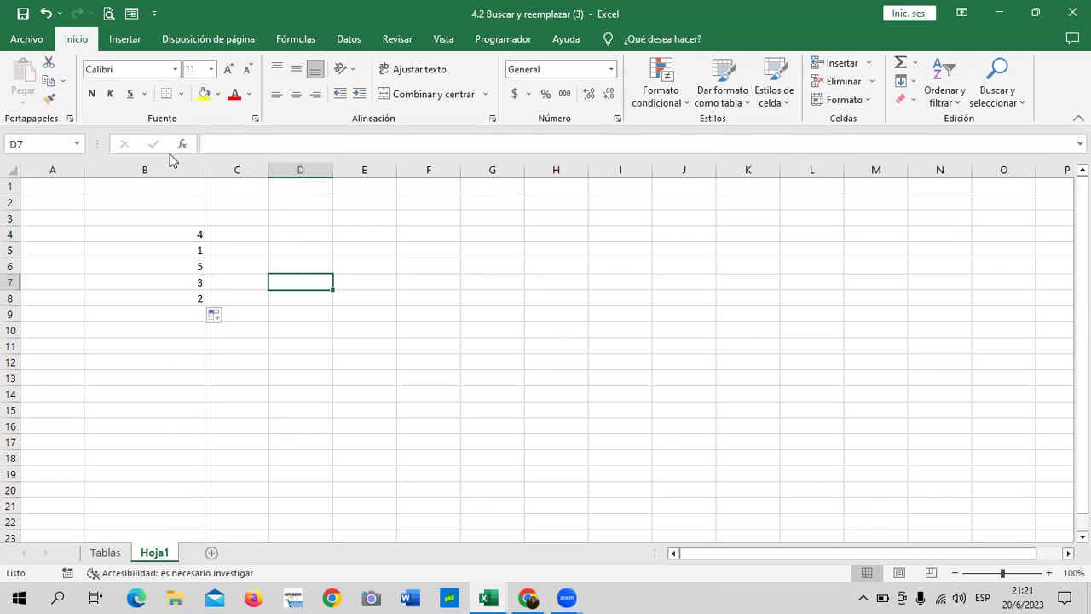
pyautogui.moveTo(205, 169); pyautogui.dragTo(175, 171)
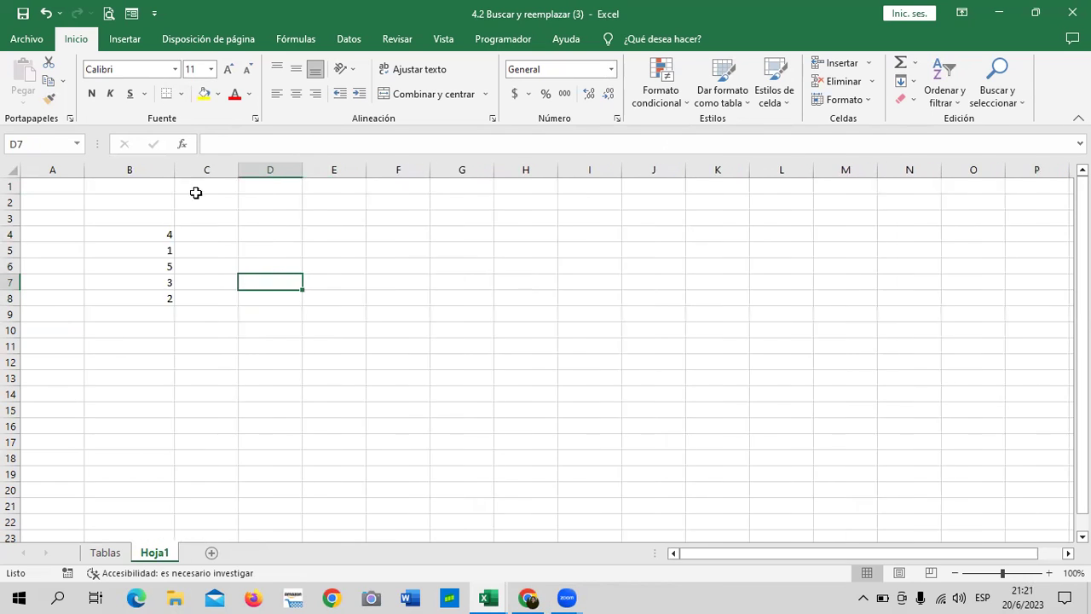
pyautogui.click(1049, 573)
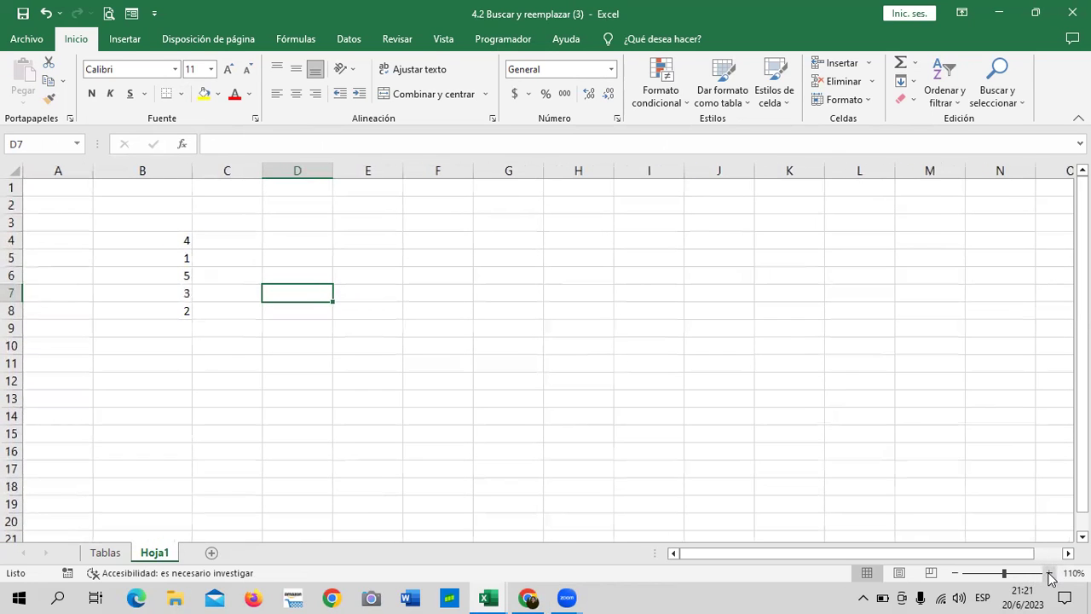
pyautogui.click(1049, 573)
pyautogui.moveTo(838, 413); pyautogui.dragTo(834, 402)
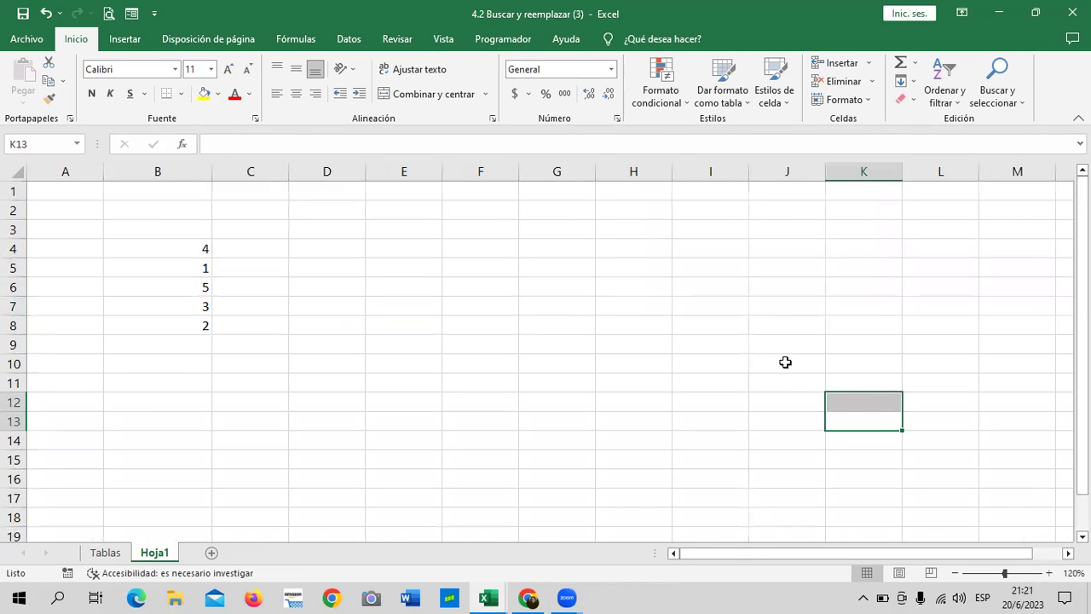
pyautogui.click(390, 344)
# Copy B4:B8 and paste it back onto itself as values only
pyautogui.moveTo(178, 251); pyautogui.dragTo(190, 327)
pyautogui.rightClick(178, 272)
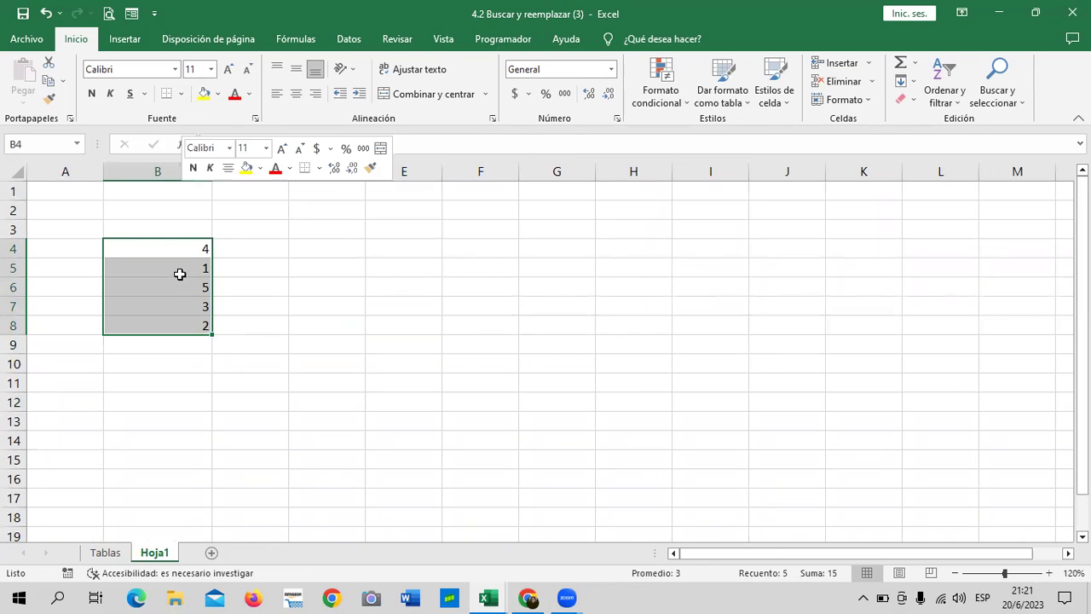
pyautogui.click(251, 249)
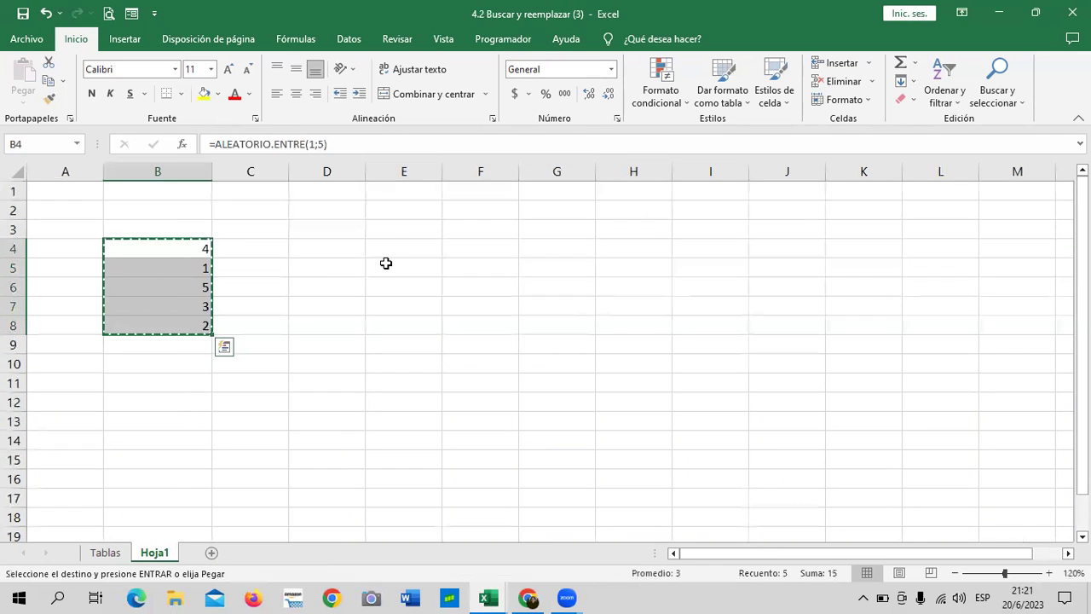
pyautogui.rightClick(144, 249)
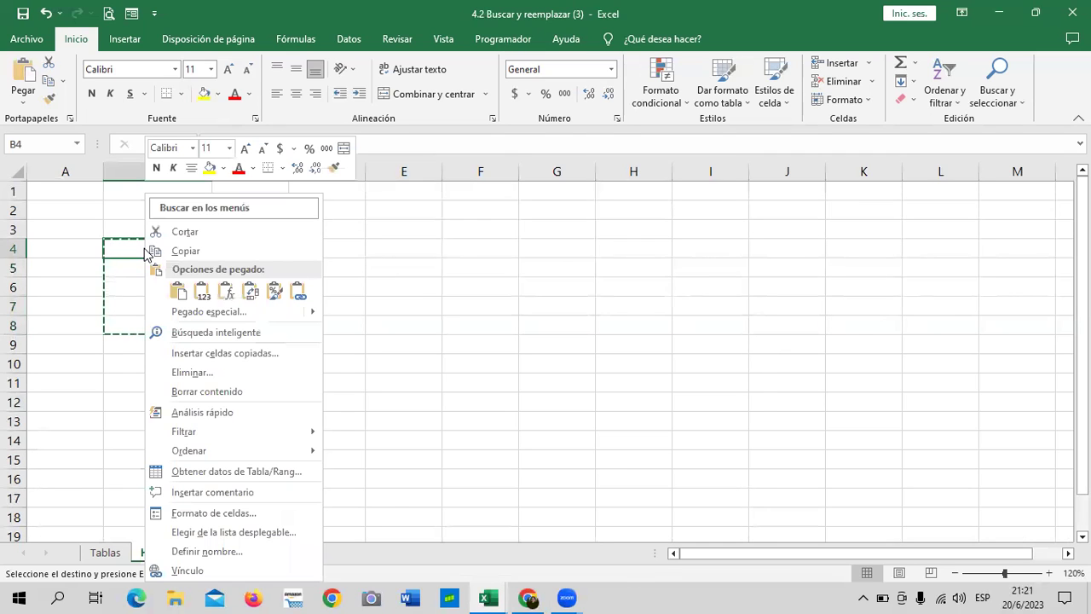
pyautogui.click(202, 293)
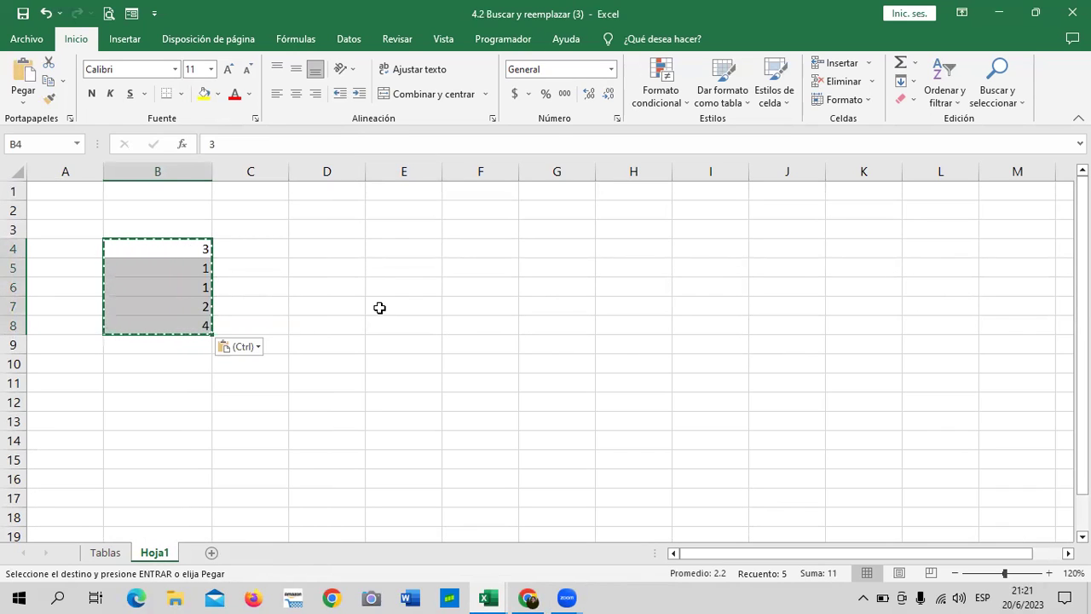
pyautogui.press('Escape')
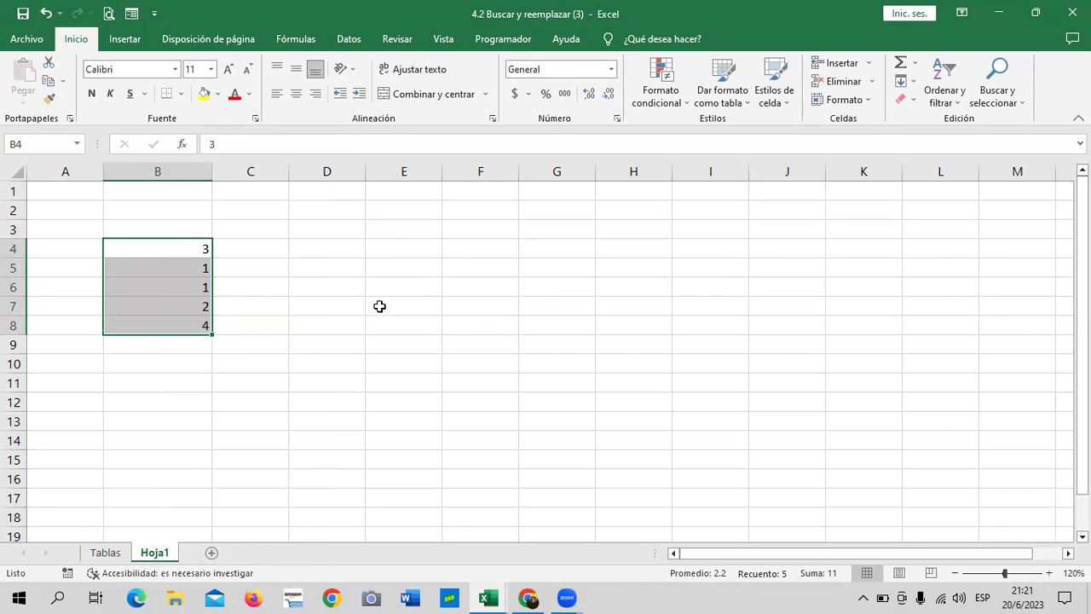
# Check that B4:B8 now hold the plain numbers 3, 1, 1, 2 and 4
pyautogui.click(298, 295)
pyautogui.moveTo(220, 254); pyautogui.dragTo(209, 248)
pyautogui.click(189, 268)
pyautogui.click(186, 305)
pyautogui.click(180, 320)
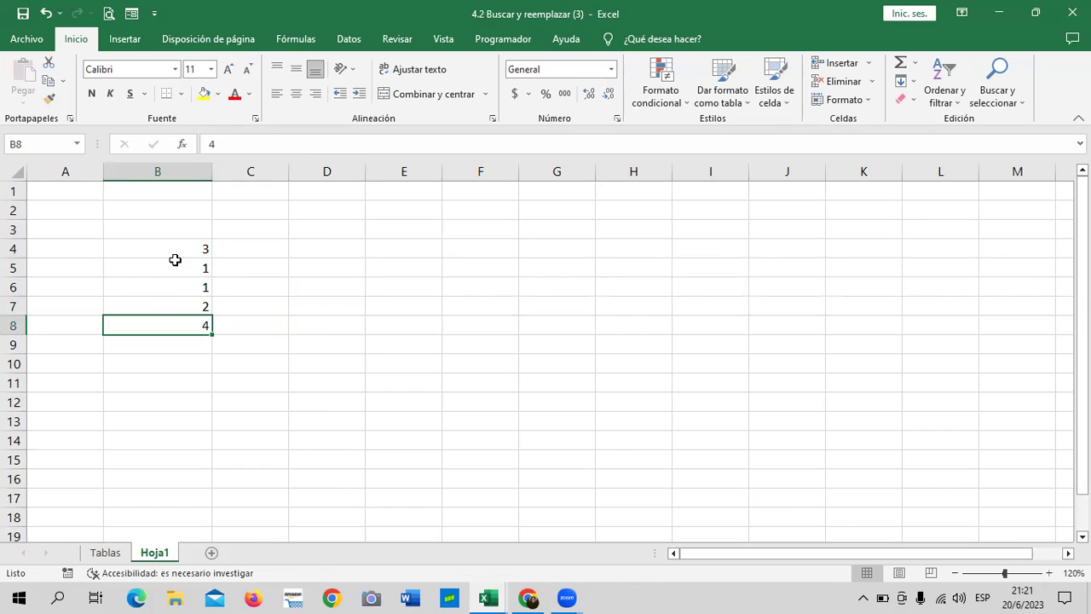
pyautogui.click(170, 247)
pyautogui.click(170, 272)
pyautogui.click(166, 286)
pyautogui.click(164, 307)
pyautogui.click(164, 329)
pyautogui.click(461, 289)
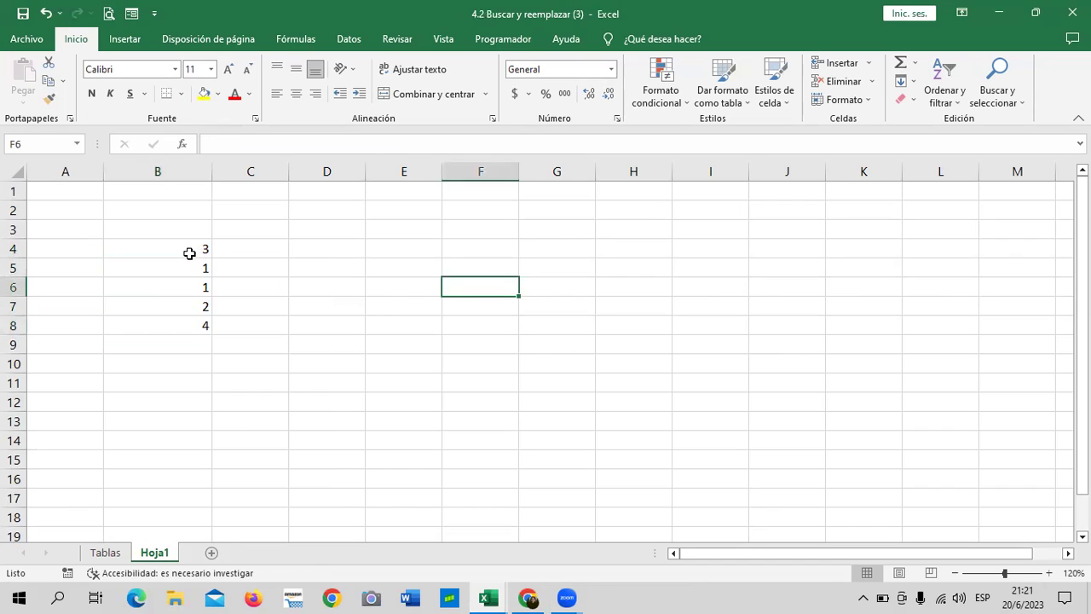
pyautogui.click(189, 251)
pyautogui.click(182, 268)
pyautogui.click(189, 325)
# Select B4 and open Find and Replace with its extra options shown
pyautogui.click(187, 247)
pyautogui.click(184, 339)
pyautogui.click(174, 250)
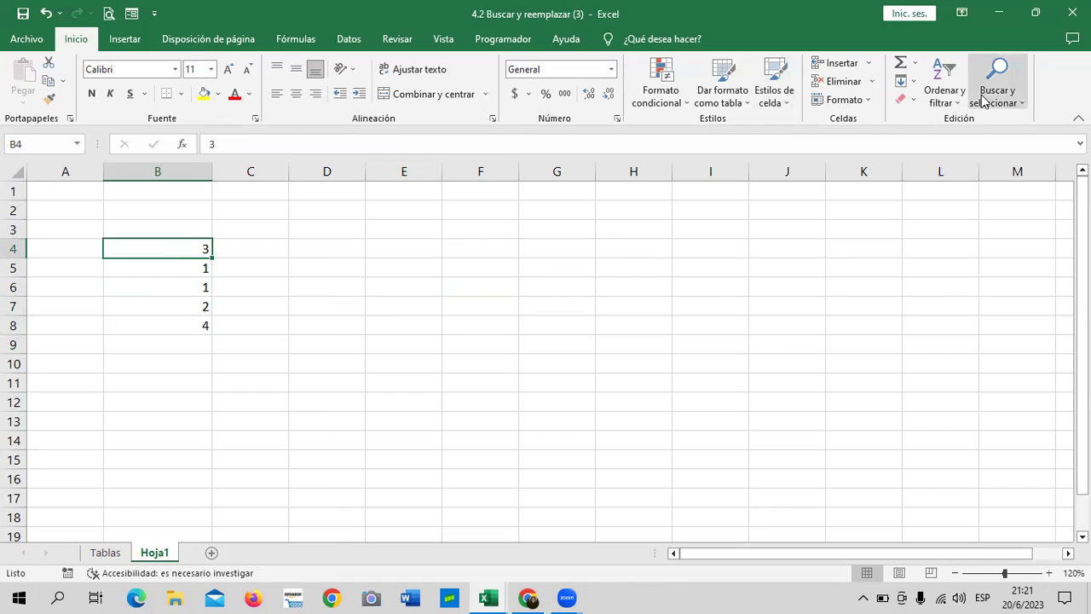
pyautogui.click(1011, 98)
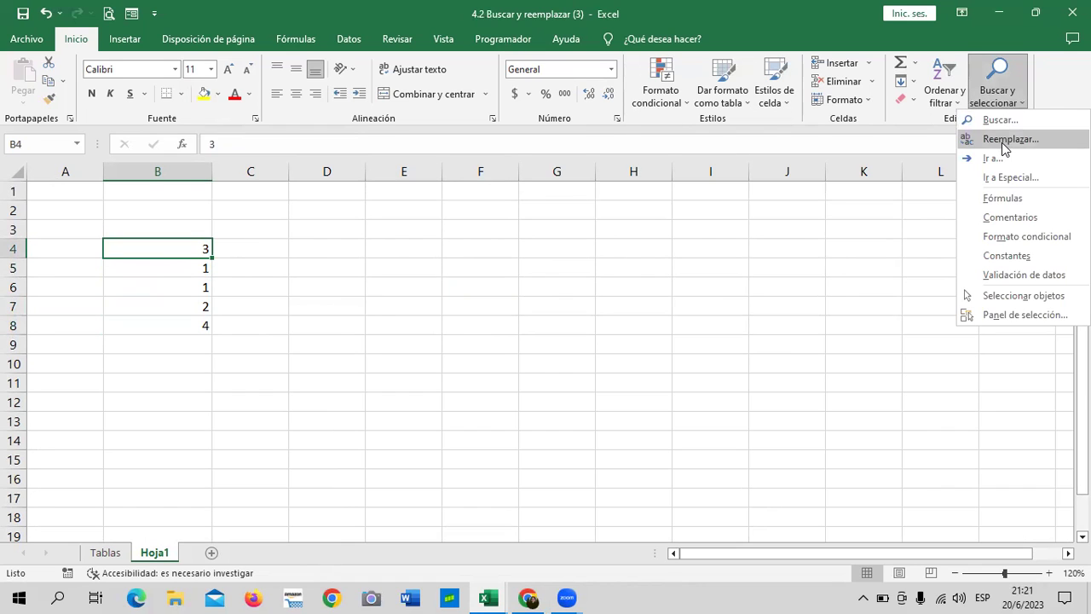
pyautogui.click(1005, 141)
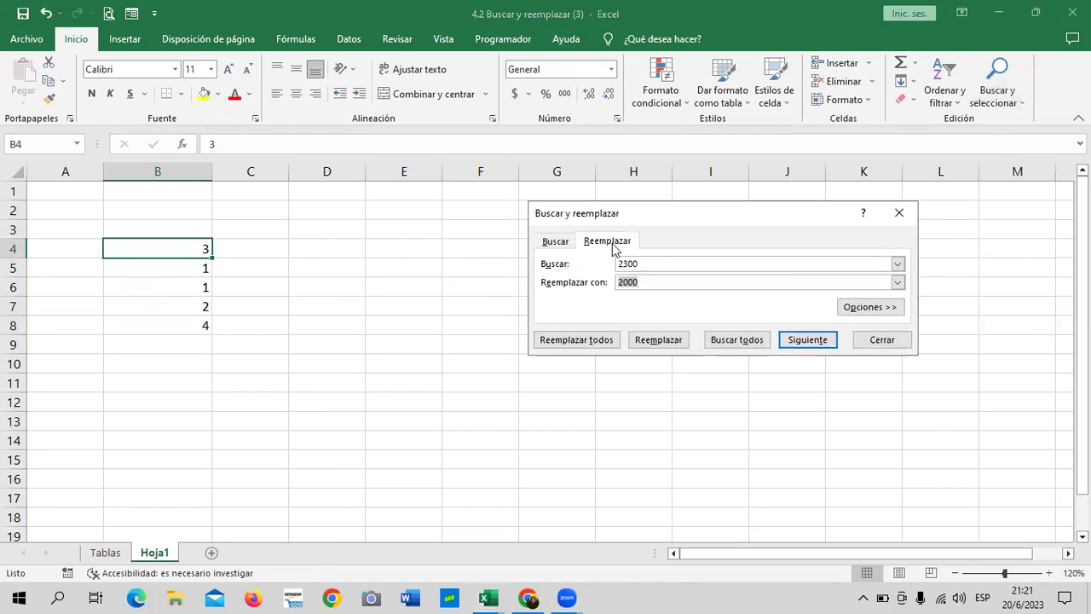
pyautogui.click(895, 308)
# Search for 1 and replace the match in B5 with JUAN
pyautogui.click(689, 264)
pyautogui.press('BackSpace')
pyautogui.write('1')
pyautogui.click(653, 281)
pyautogui.press('BackSpace')
pyautogui.press('BackSpace')
pyautogui.press('BackSpace')
pyautogui.press('BackSpace')
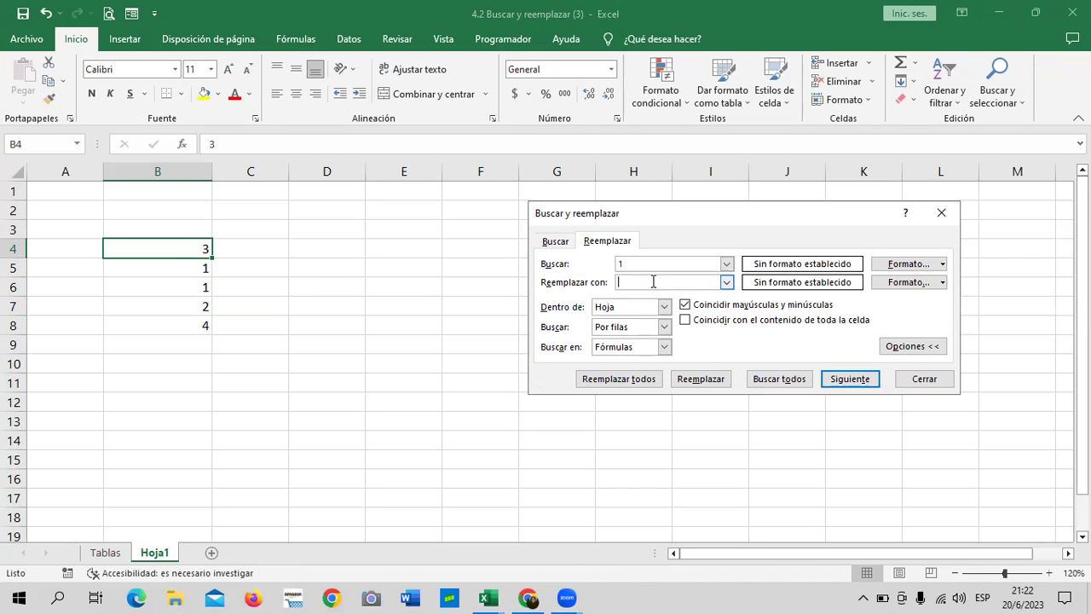
pyautogui.write('HUAN')
pyautogui.press('BackSpace')
pyautogui.press('BackSpace')
pyautogui.press('BackSpace')
pyautogui.write('JUAN')
pyautogui.press('Return')
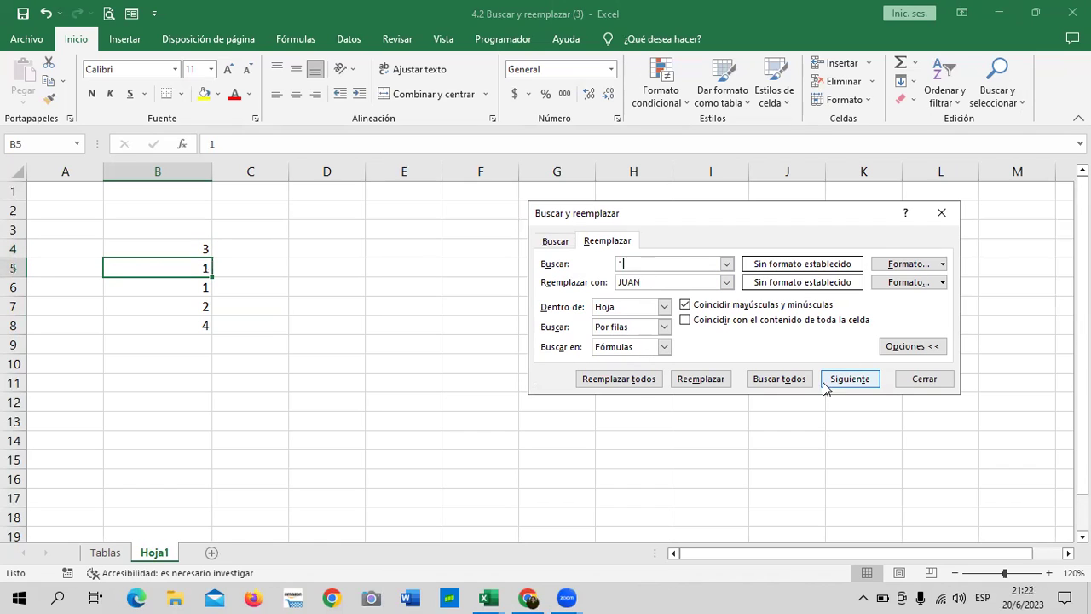
pyautogui.click(689, 384)
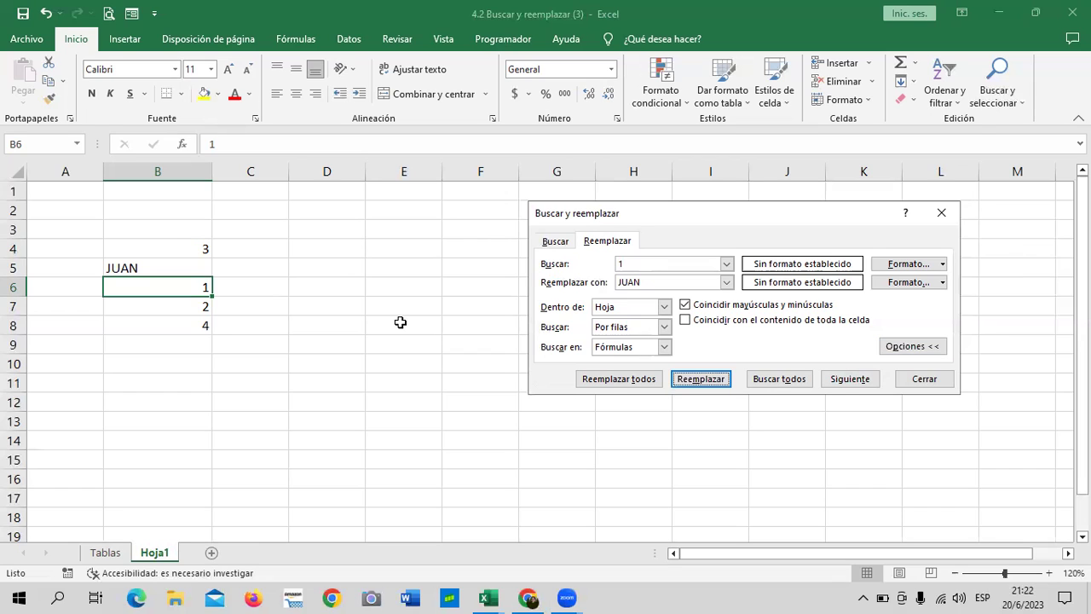
pyautogui.click(658, 263)
# Replace the 2 in cell B7 with ANA
pyautogui.press('BackSpace')
pyautogui.write('2')
pyautogui.click(664, 282)
pyautogui.press('BackSpace')
pyautogui.press('BackSpace')
pyautogui.press('BackSpace')
pyautogui.press('BackSpace')
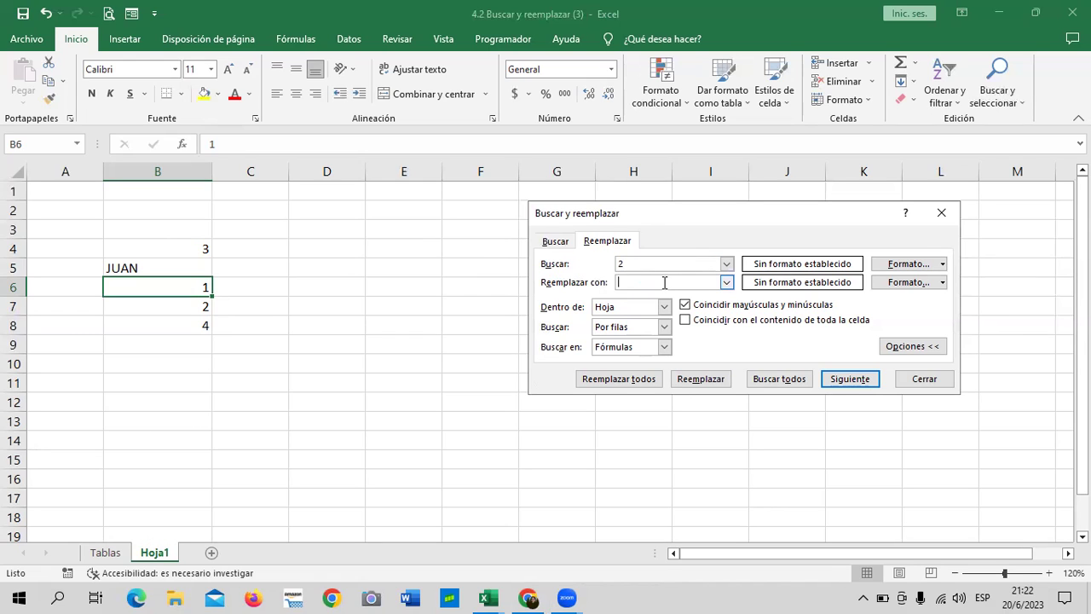
pyautogui.write('ANA')
pyautogui.press('Return')
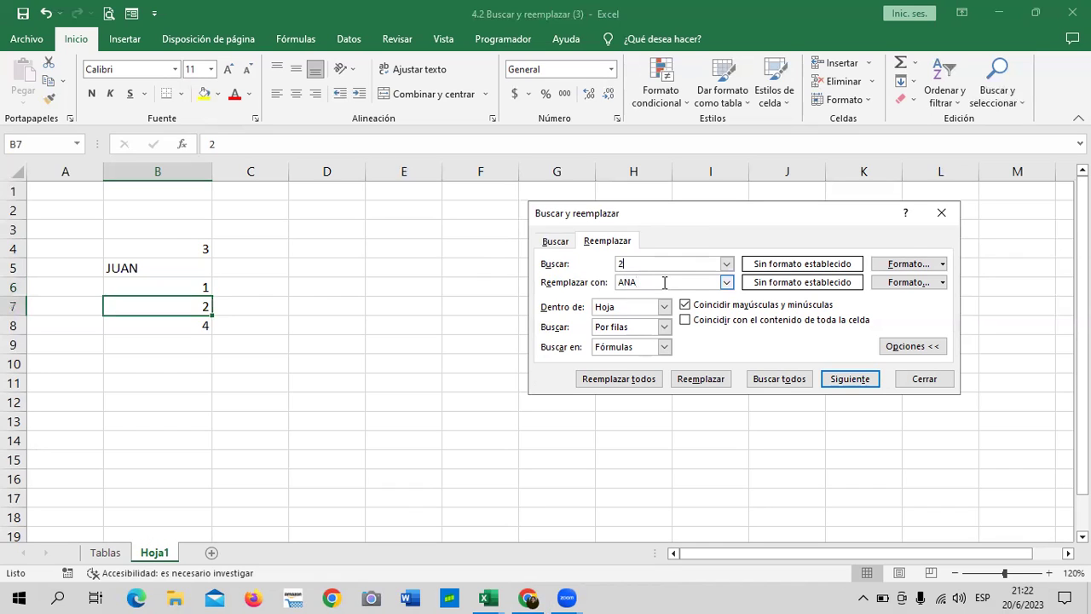
pyautogui.click(699, 384)
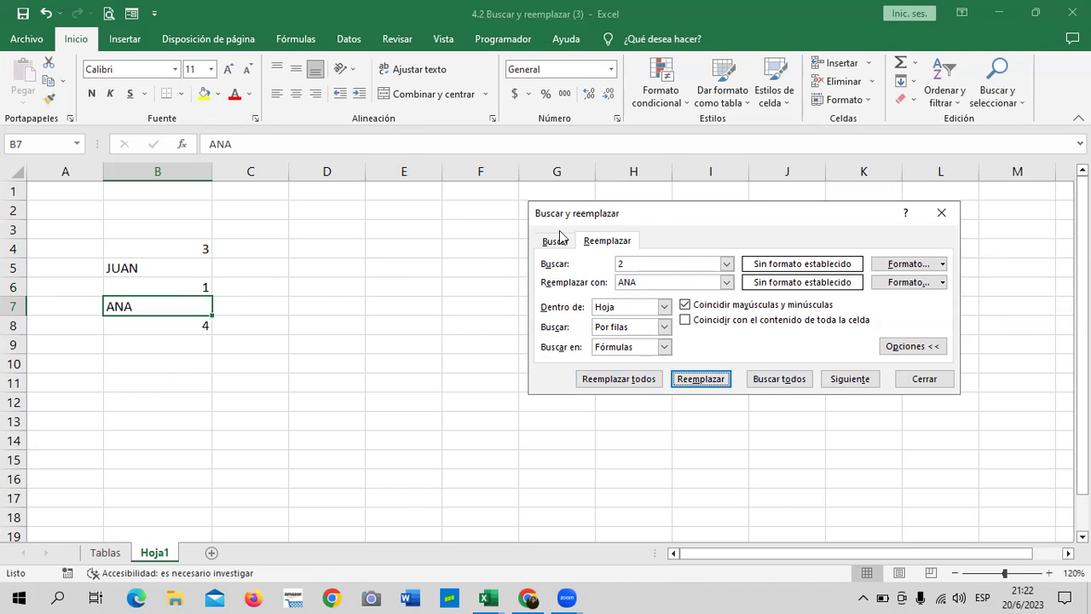
# Search for 3 and replace it with MARIA in B4, dismissing the no-match alert
pyautogui.click(644, 262)
pyautogui.press('BackSpace')
pyautogui.write('3')
pyautogui.press('BackSpace')
pyautogui.press('BackSpace')
pyautogui.press('BackSpace')
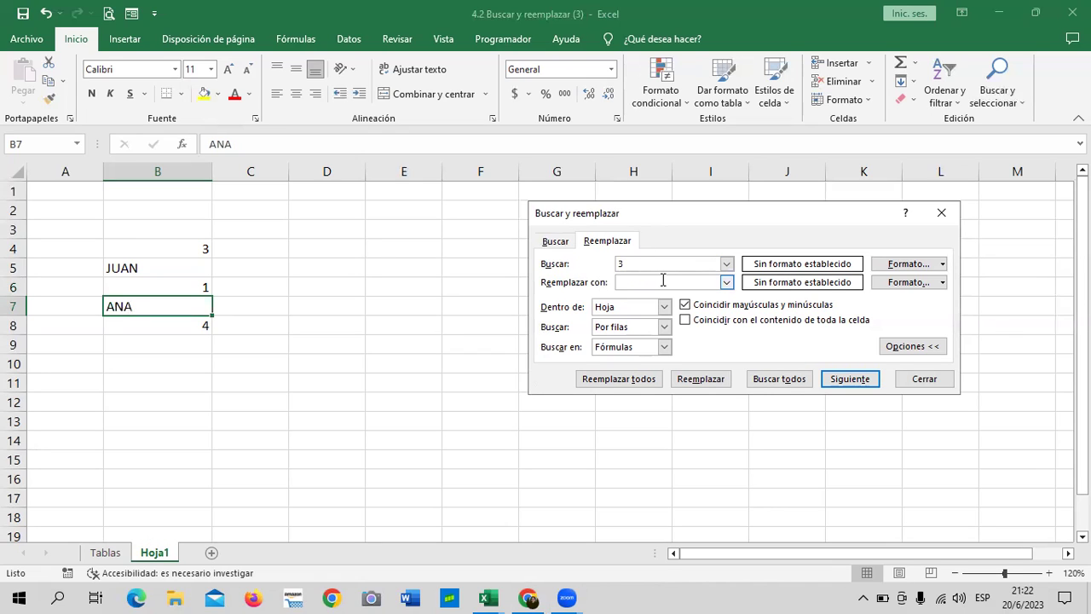
pyautogui.write('MARIA')
pyautogui.click(702, 383)
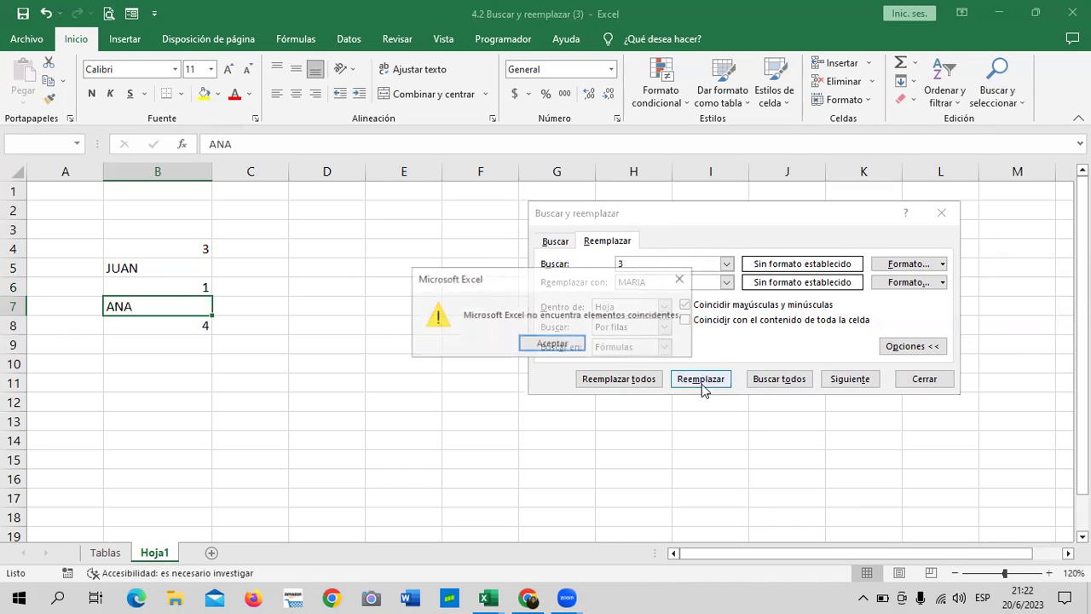
pyautogui.click(554, 344)
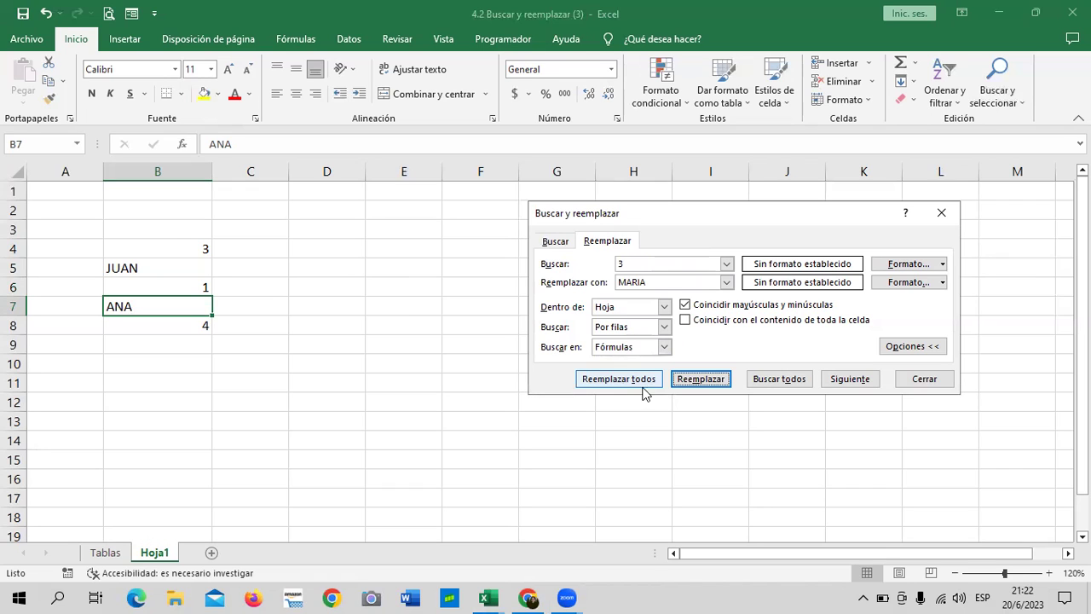
pyautogui.click(846, 383)
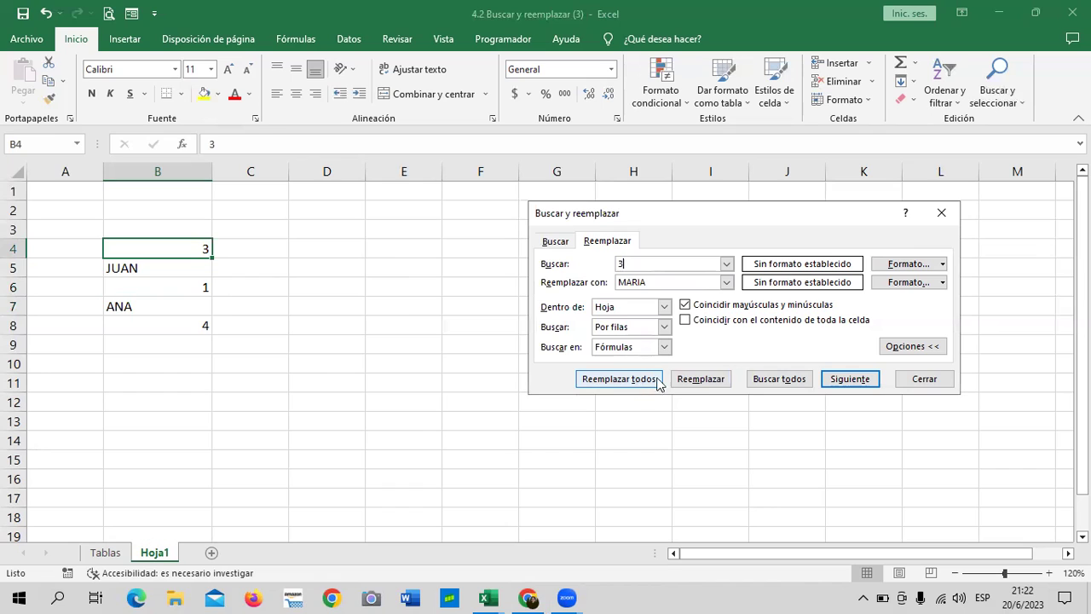
pyautogui.click(707, 381)
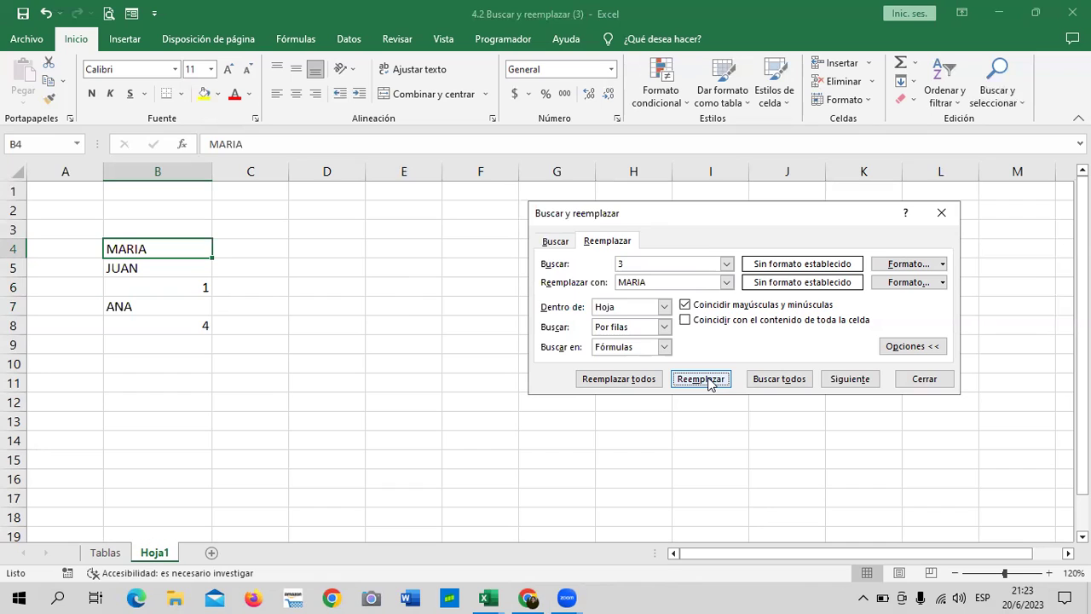
# Replace the 4 in B8 with CARLOS, close the dialog and select B6
pyautogui.click(674, 263)
pyautogui.press('BackSpace')
pyautogui.write('4')
pyautogui.click(674, 280)
pyautogui.press('BackSpace')
pyautogui.press('BackSpace')
pyautogui.press('BackSpace')
pyautogui.press('BackSpace')
pyautogui.write('CARLOS')
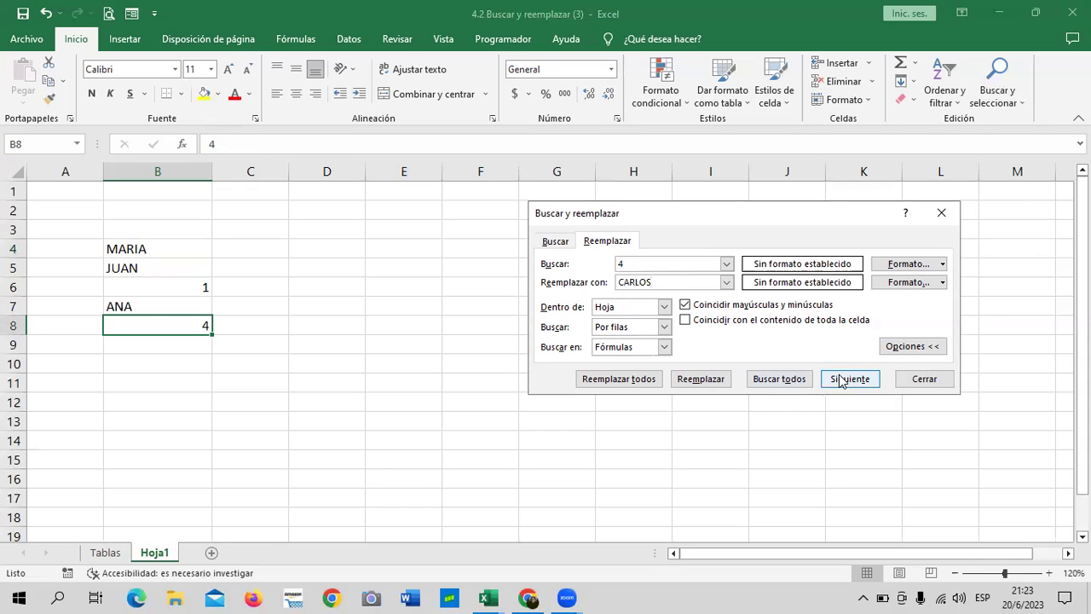
pyautogui.click(693, 378)
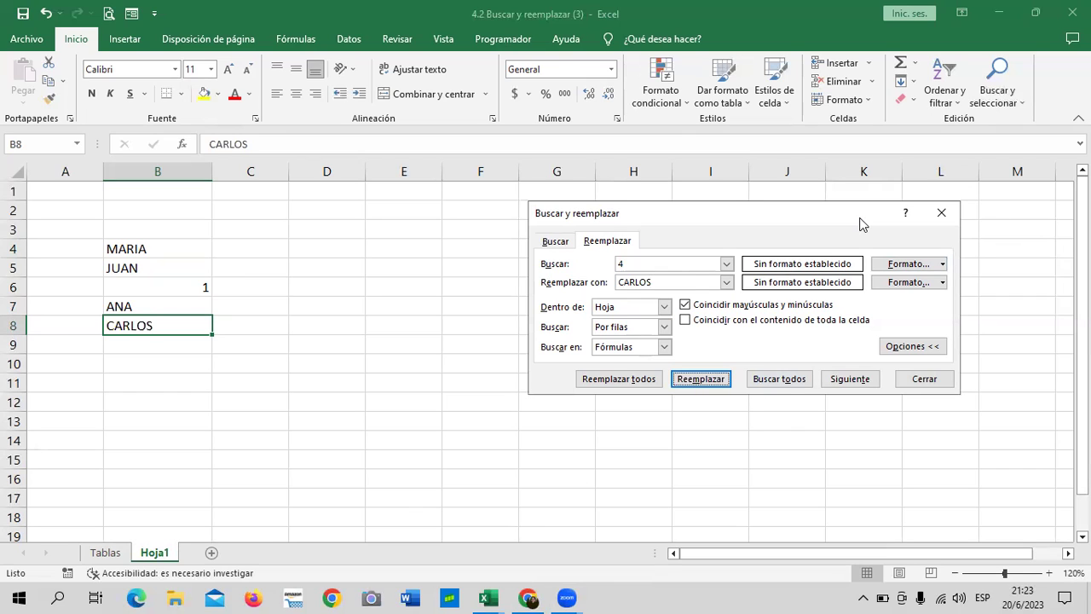
pyautogui.click(941, 214)
pyautogui.click(478, 409)
pyautogui.click(180, 287)
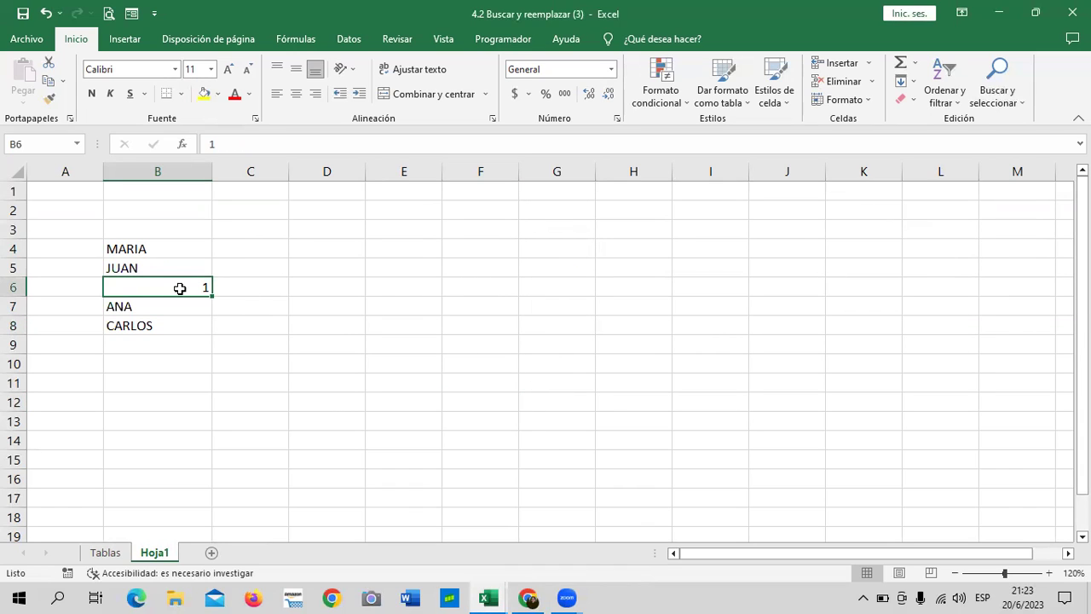
# Overwrite the leftover 1 in B6 with PEDRO
pyautogui.press('BackSpace')
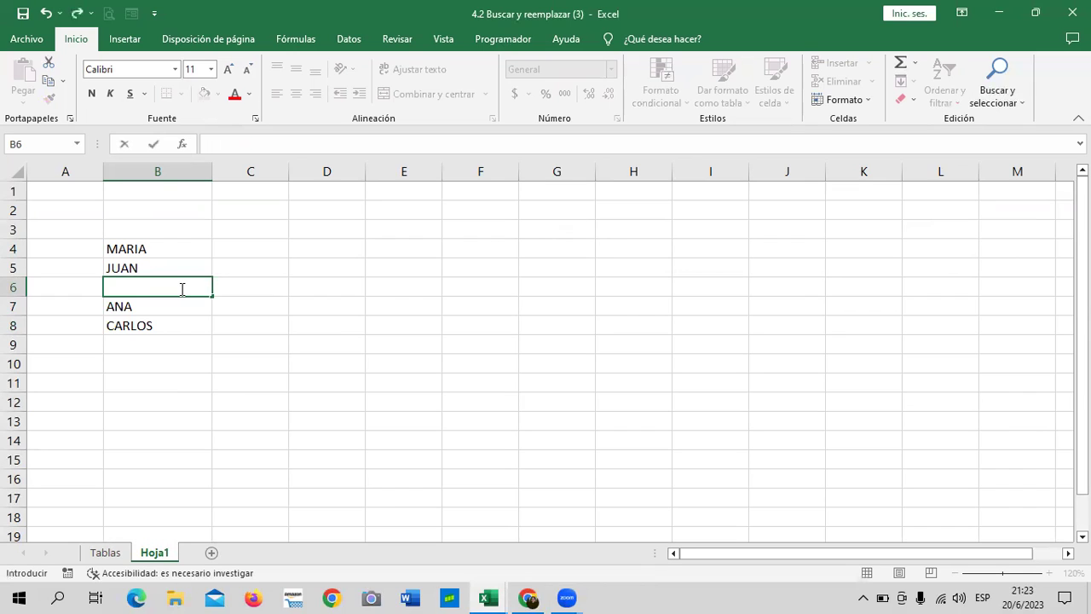
pyautogui.write('PED')
pyautogui.write('RO')
pyautogui.press('Return')
pyautogui.click(359, 348)
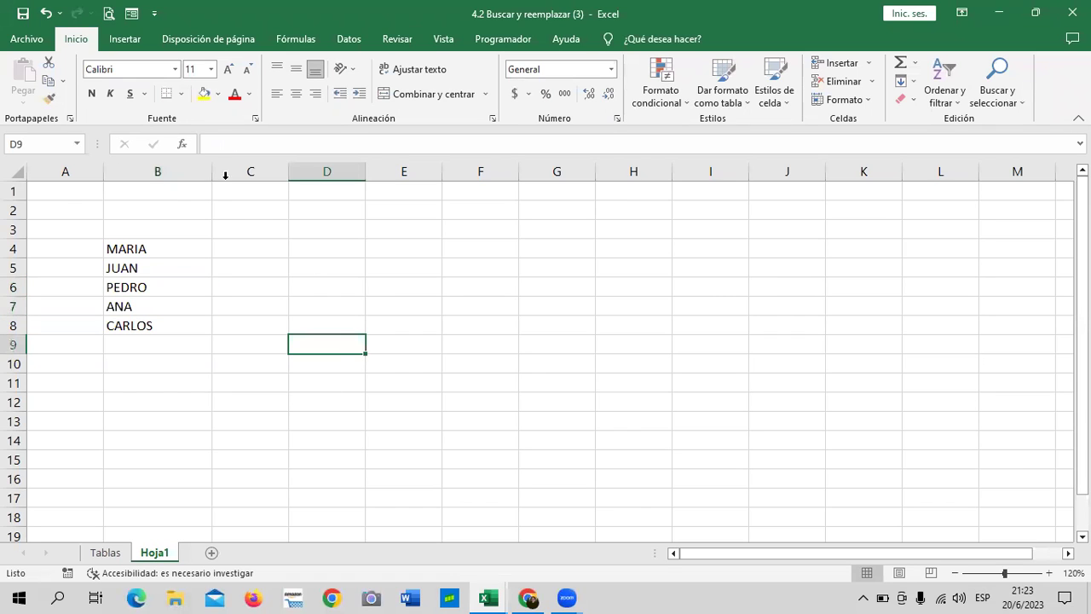
# Enter the headers NOMBRE in B3 and DEPARTAMENTO in C3
pyautogui.click(175, 230)
pyautogui.write('NOMBRE')
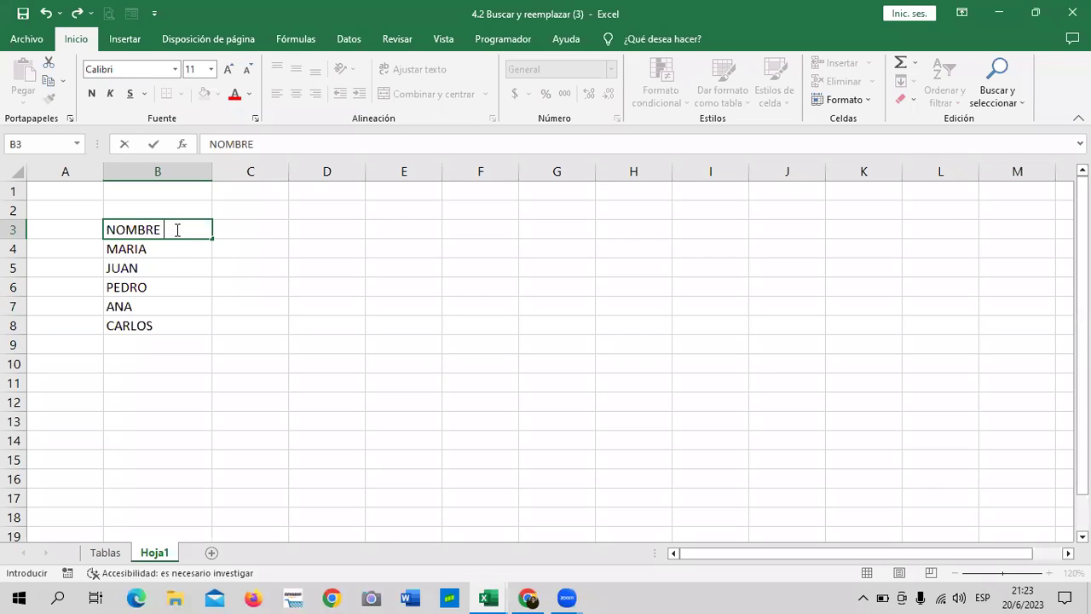
pyautogui.click(321, 268)
pyautogui.click(264, 228)
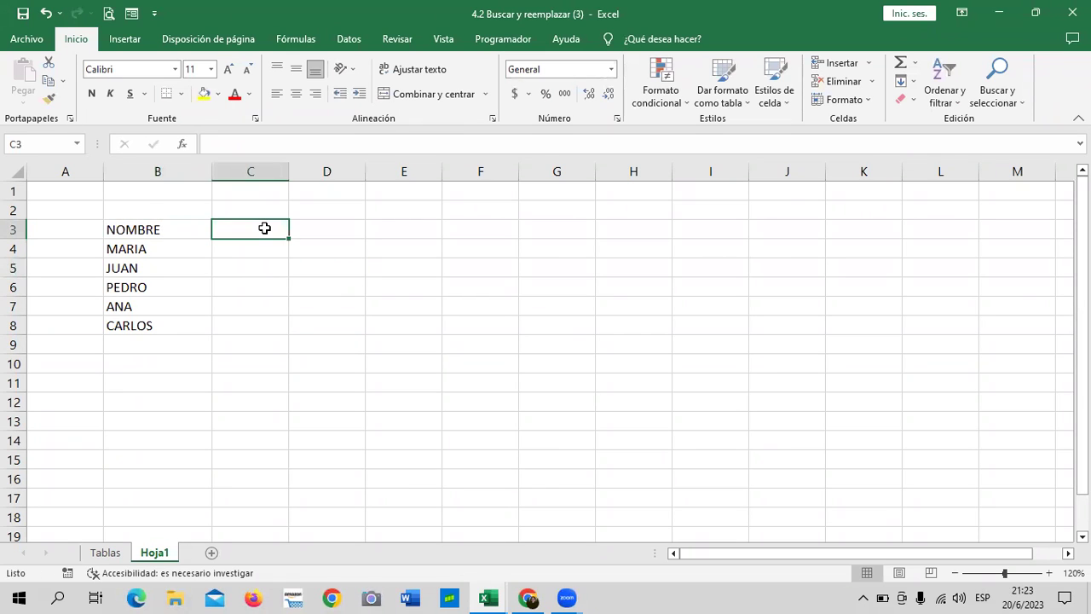
pyautogui.write('DEPARTAMENTO')
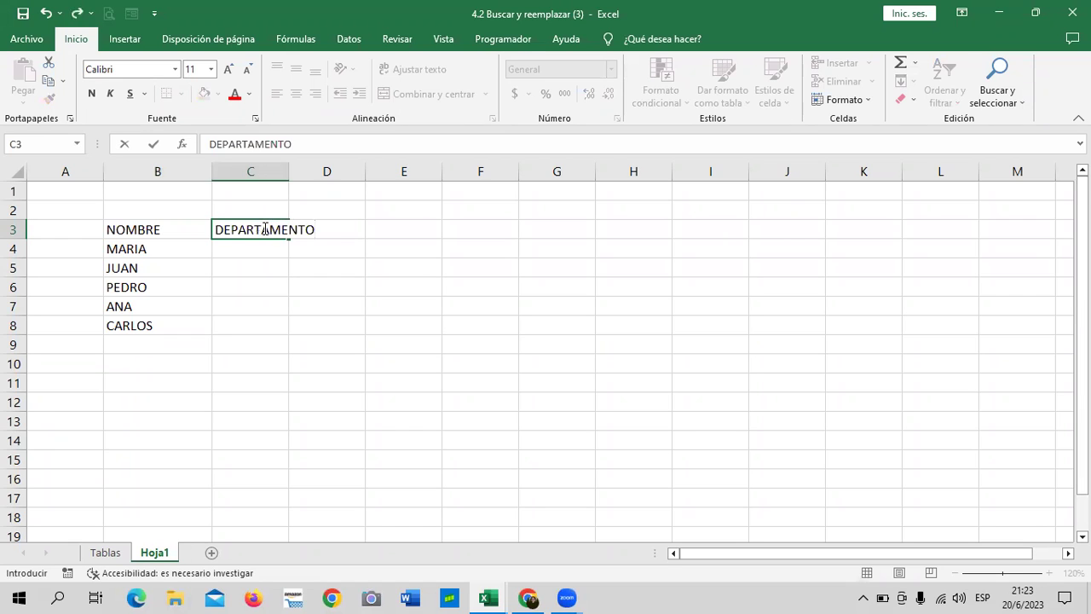
pyautogui.press('Return')
pyautogui.click(403, 288)
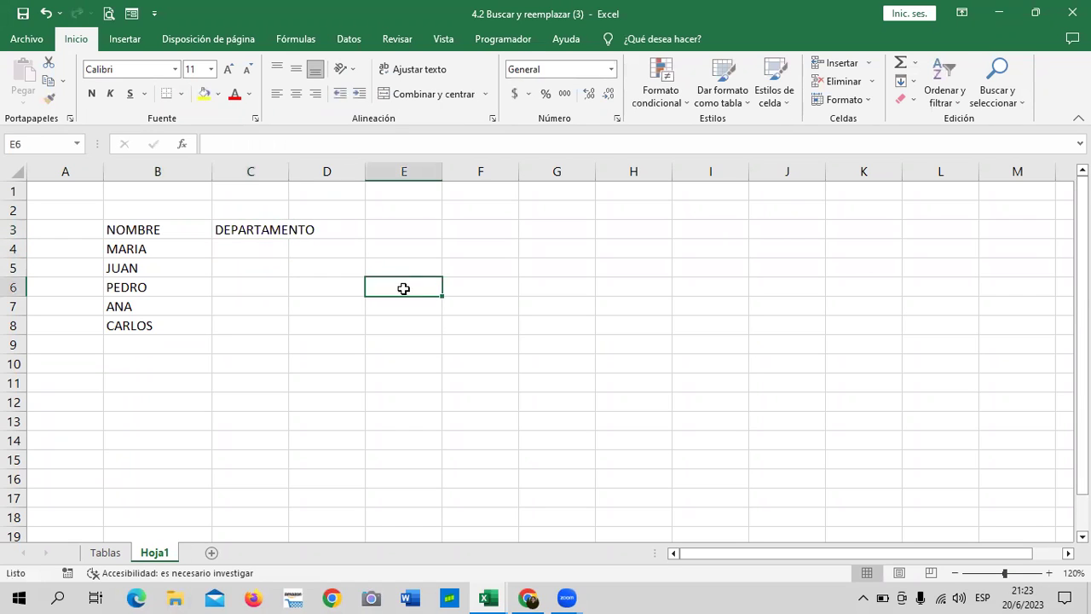
# Add VENTAS and DESEMPEÑO in D3:E3, widen columns C and E, and select B3:E8
pyautogui.click(338, 229)
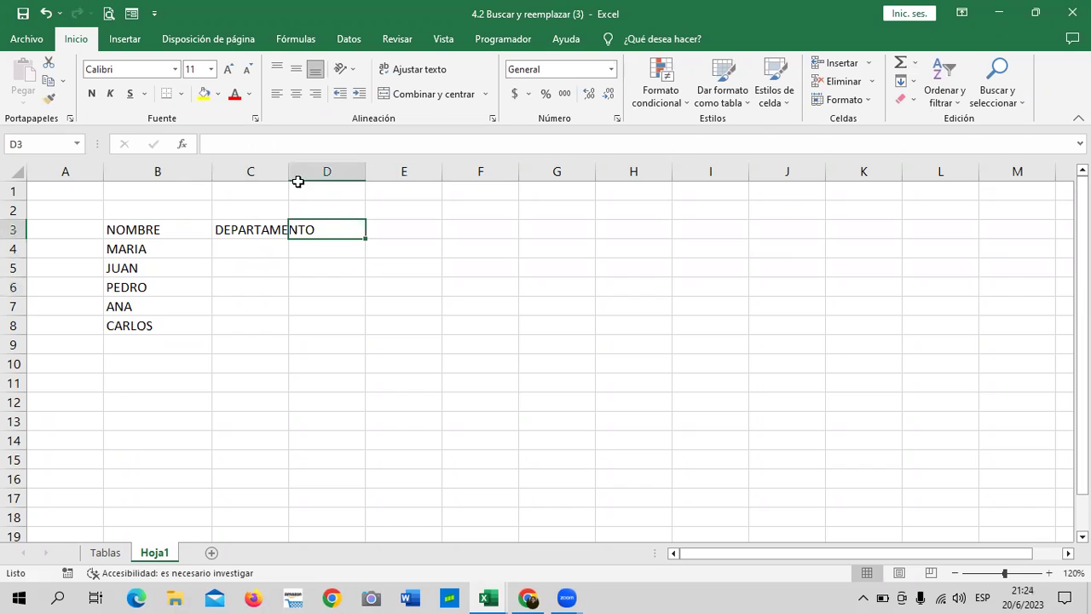
pyautogui.moveTo(289, 171); pyautogui.dragTo(314, 171)
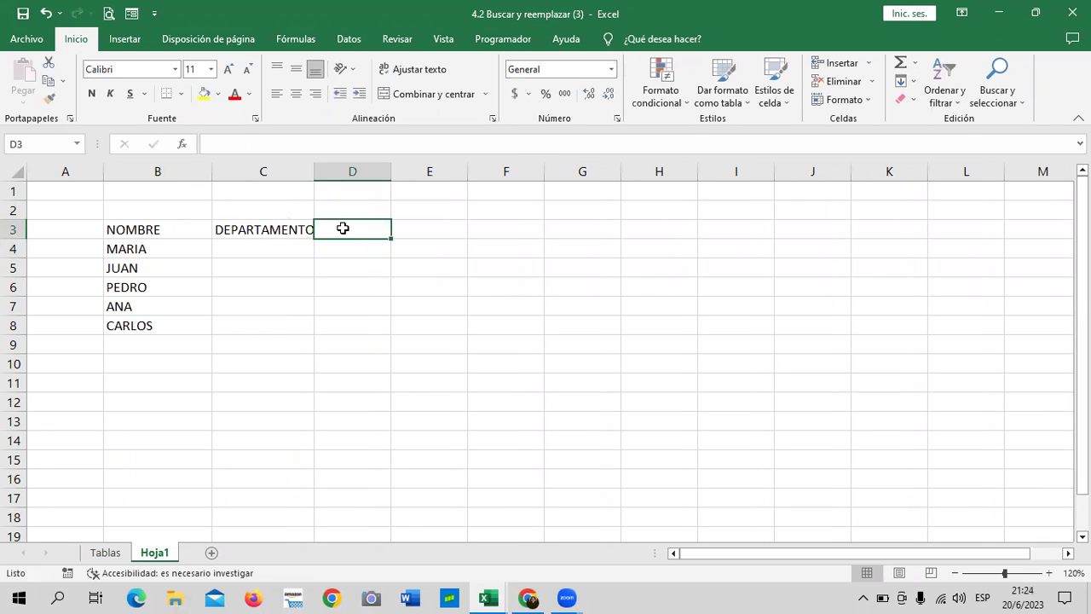
pyautogui.write('VENTAS')
pyautogui.press('Return')
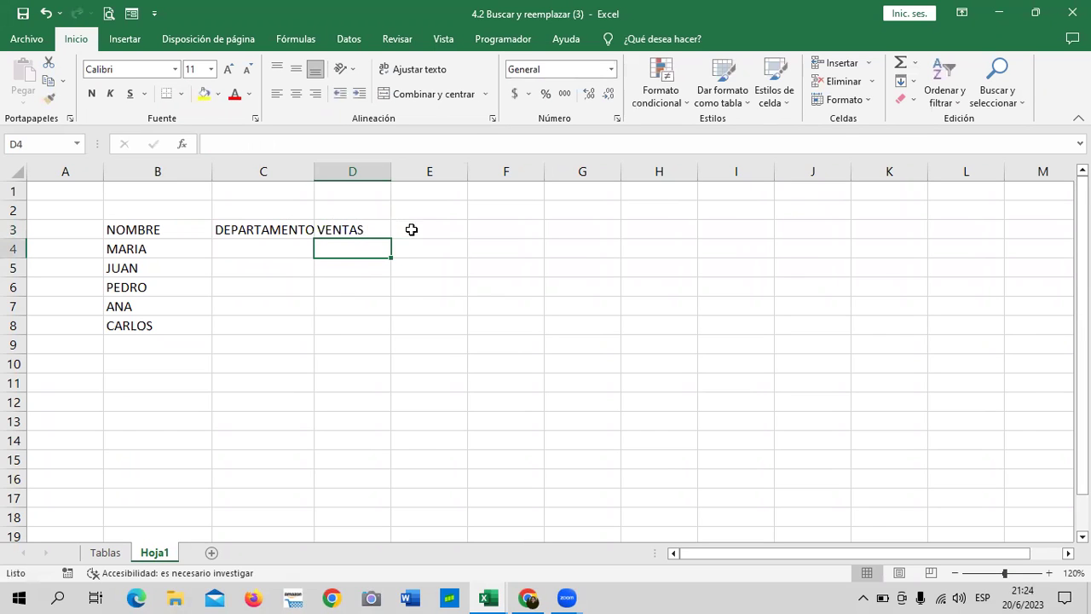
pyautogui.click(411, 230)
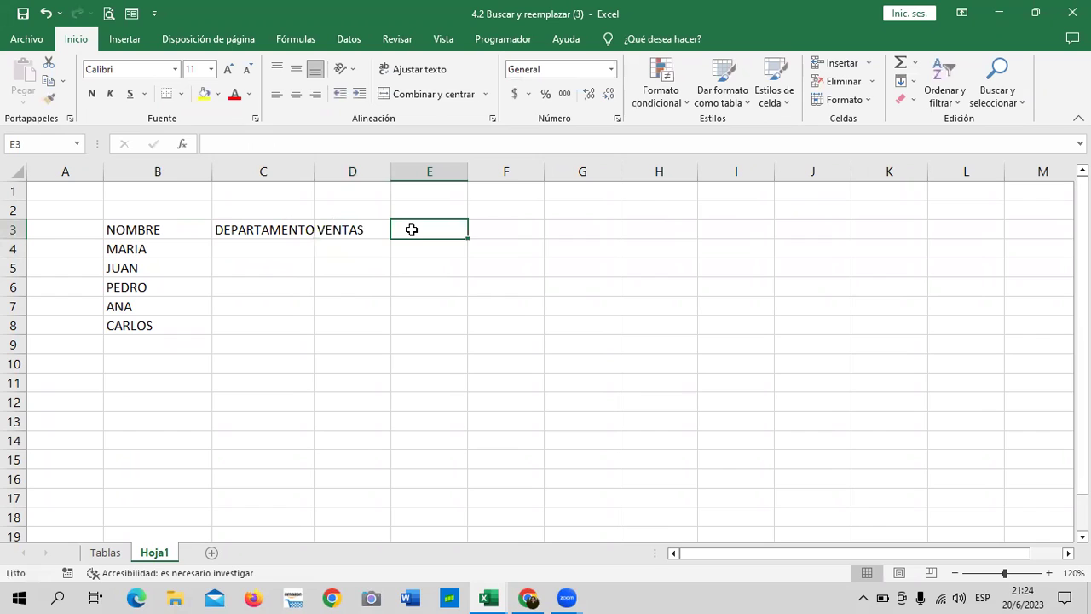
pyautogui.write('DESEMPEÑO')
pyautogui.press('Return')
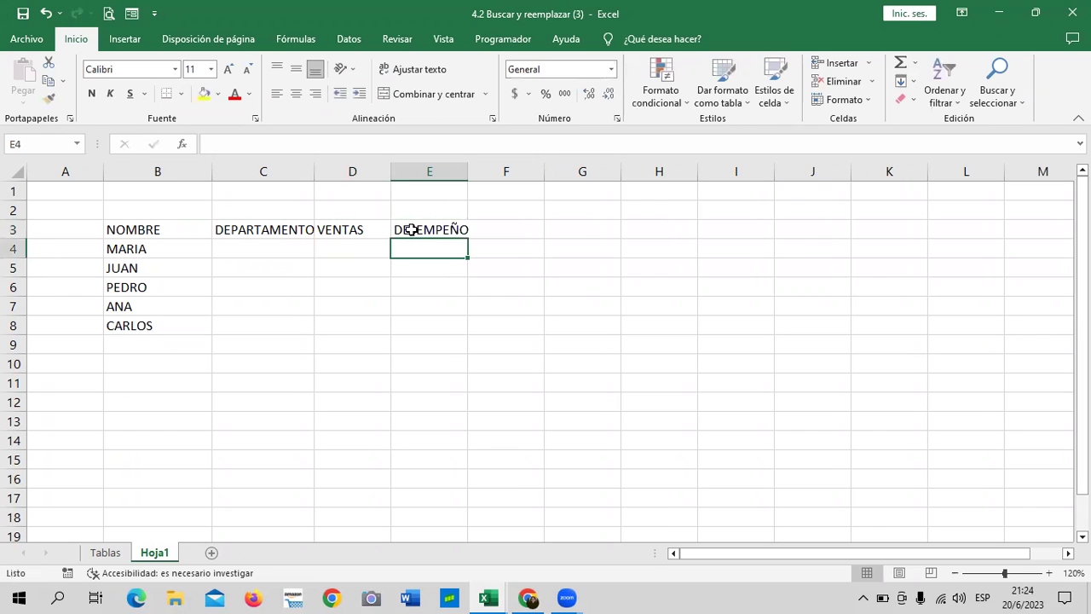
pyautogui.moveTo(467, 171); pyautogui.dragTo(481, 171)
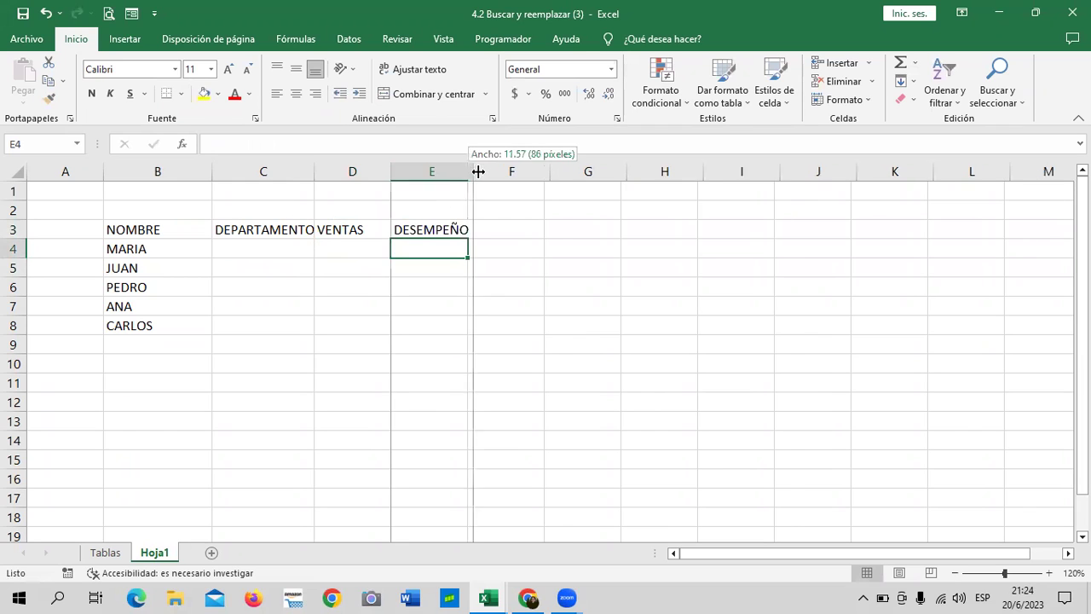
pyautogui.click(441, 319)
pyautogui.moveTo(119, 230)
pyautogui.mouseDown()
pyautogui.moveTo(230, 333)
pyautogui.moveTo(465, 324)
pyautogui.mouseUp()
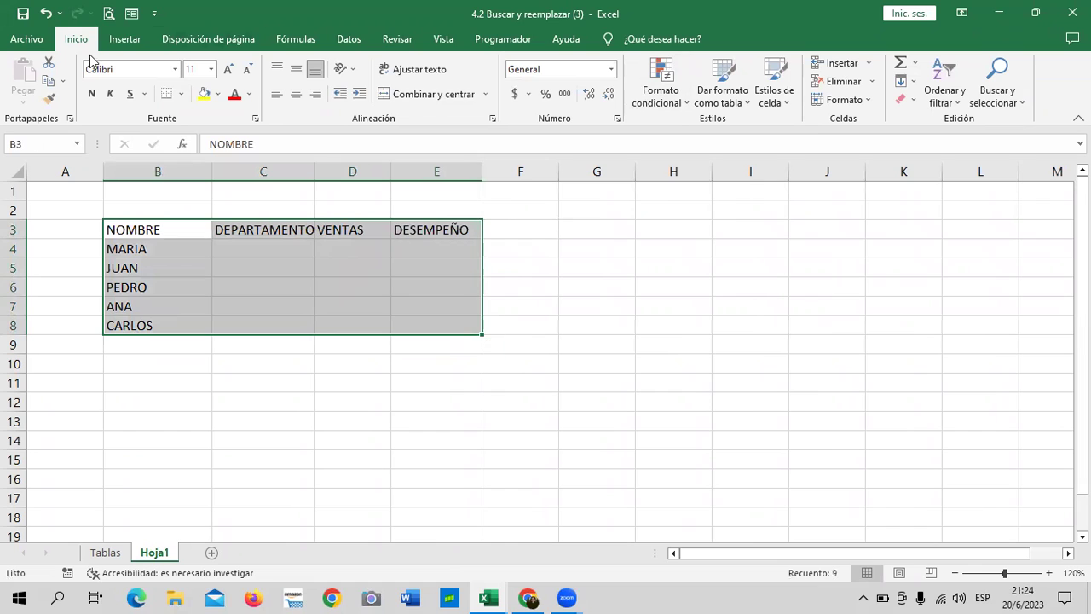
# Apply Todos los bordes to every cell of the B3:E8 table
pyautogui.click(184, 94)
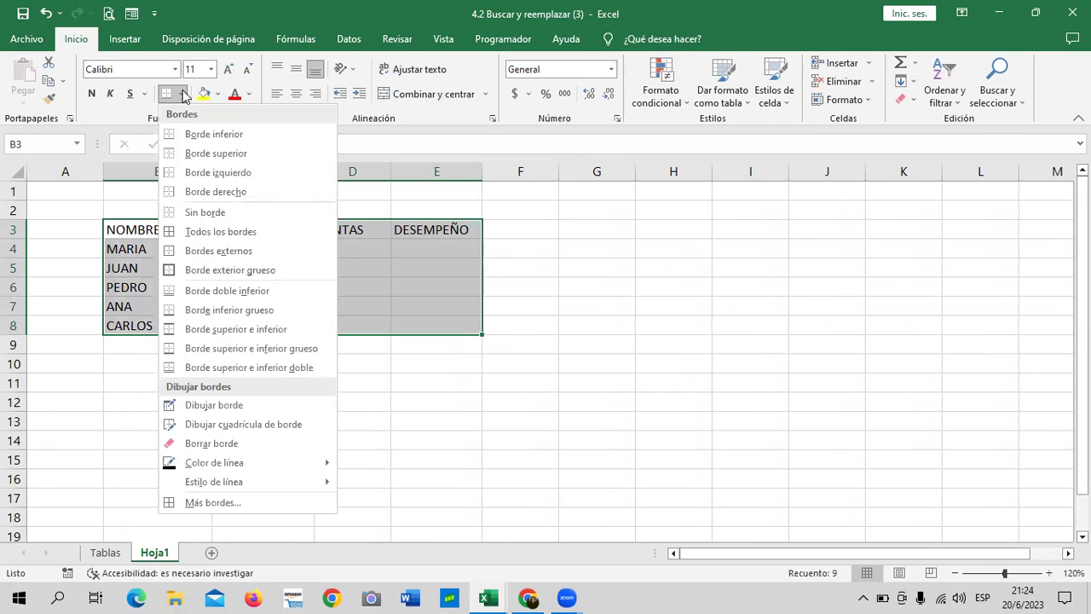
pyautogui.click(205, 232)
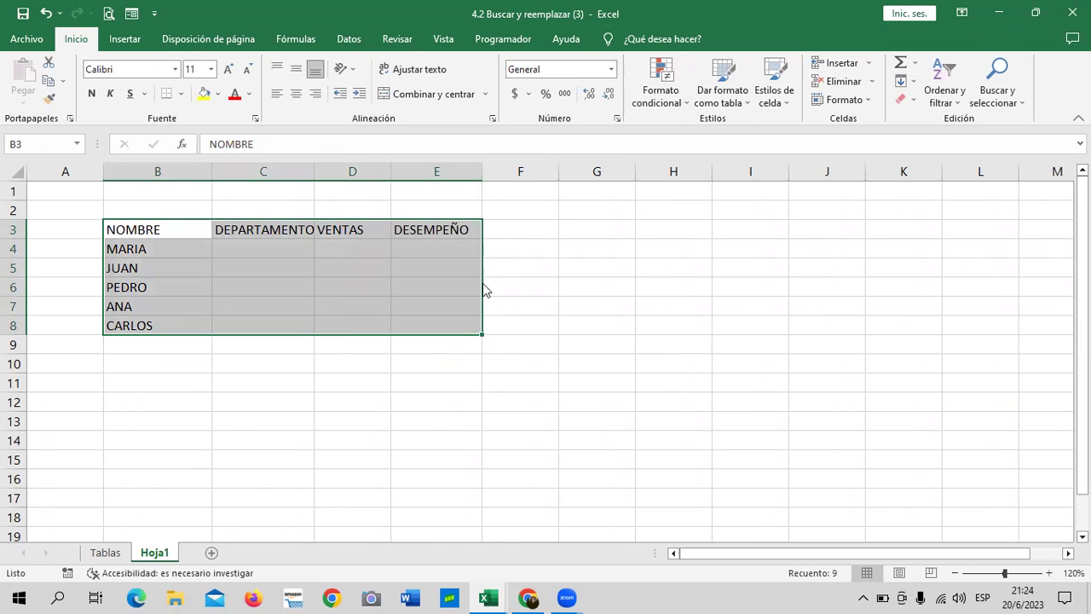
pyautogui.click(569, 287)
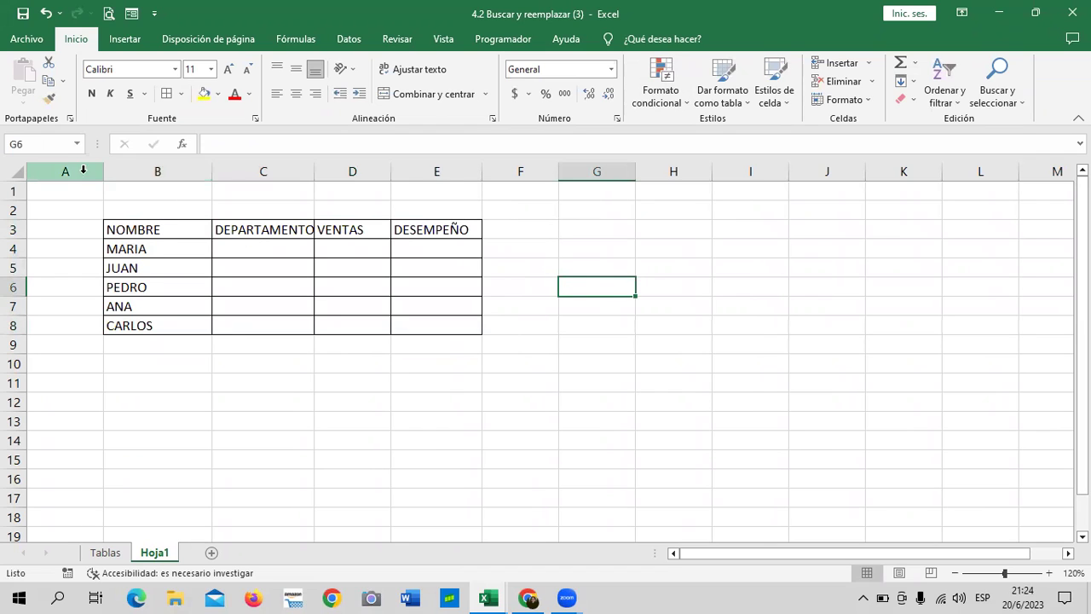
# Autofit columns B–E to their contents with Formato > Autoajustar ancho de columna, reselecting them for another pass
pyautogui.moveTo(140, 172); pyautogui.dragTo(437, 175)
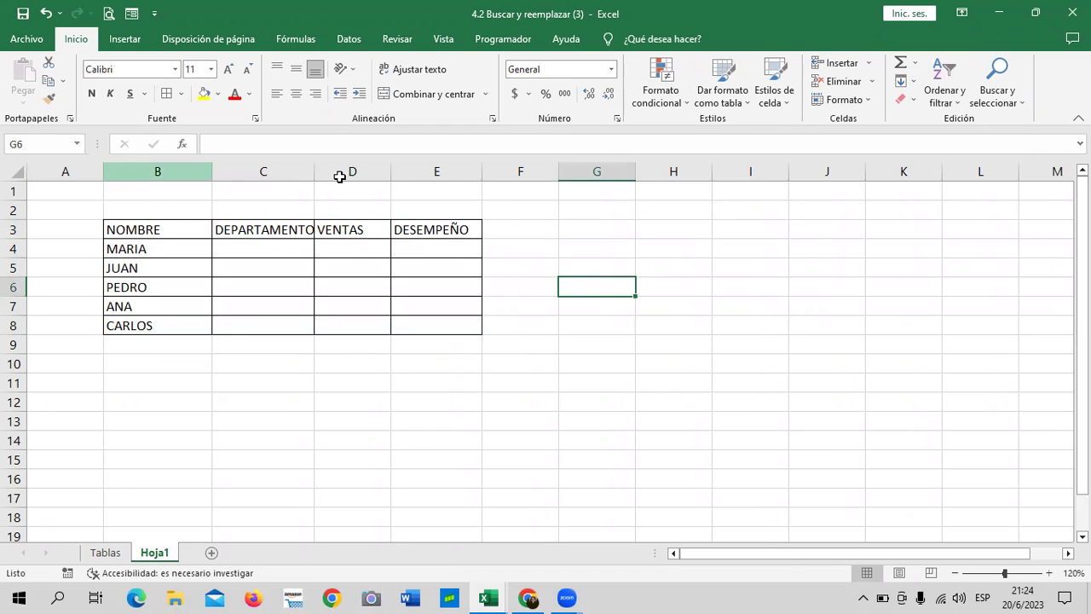
pyautogui.click(864, 104)
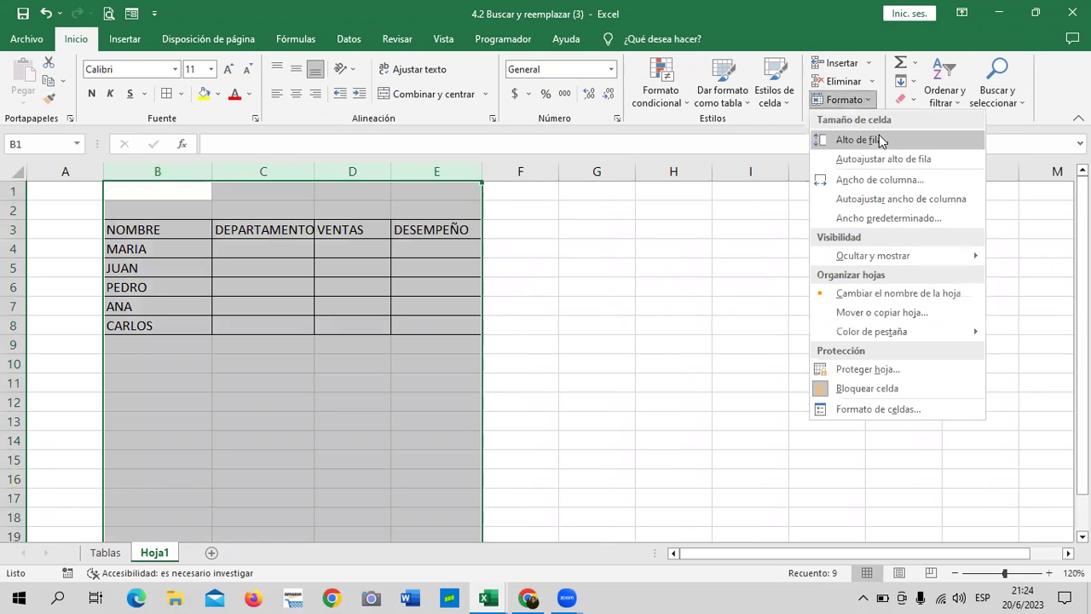
pyautogui.click(892, 201)
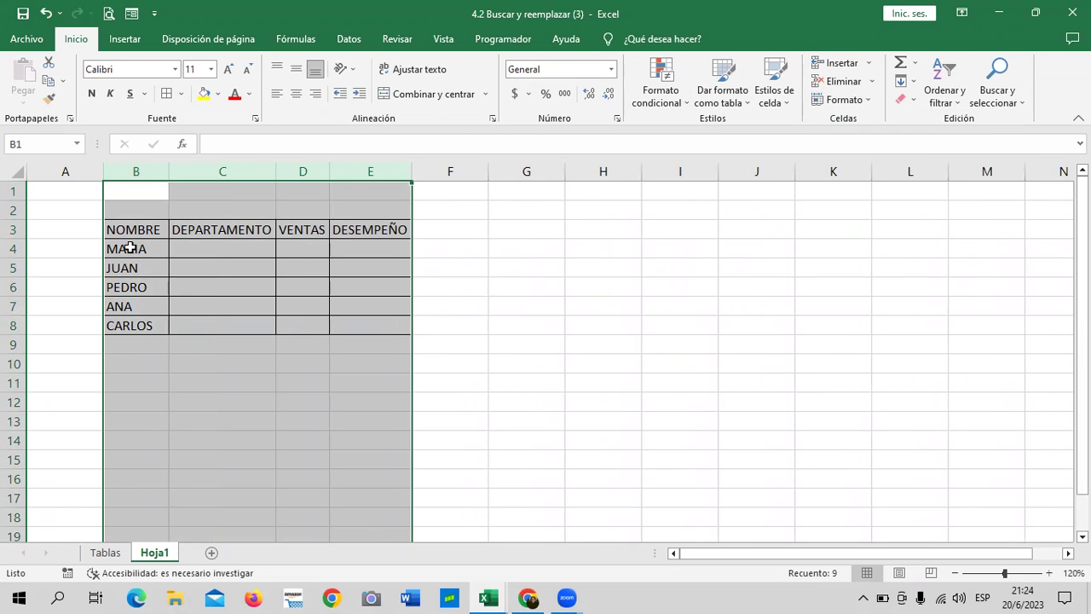
pyautogui.click(137, 236)
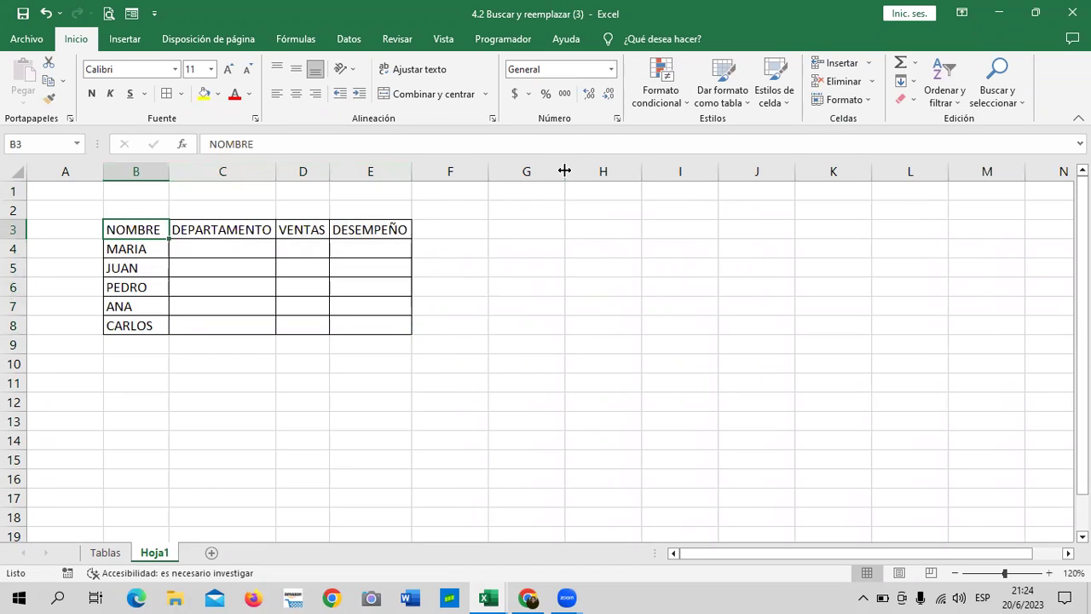
pyautogui.click(518, 299)
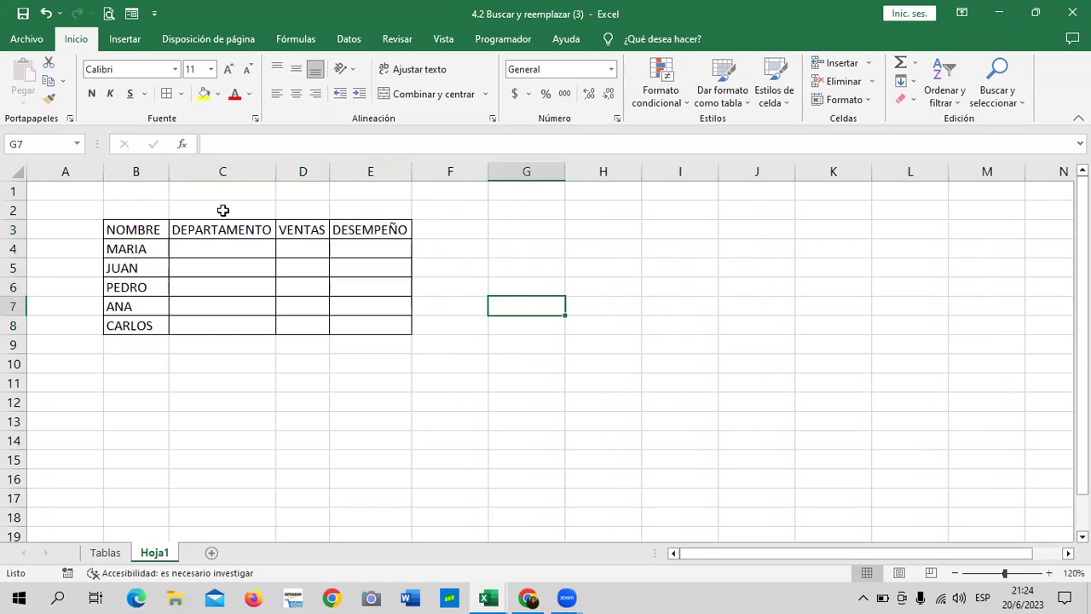
pyautogui.click(514, 246)
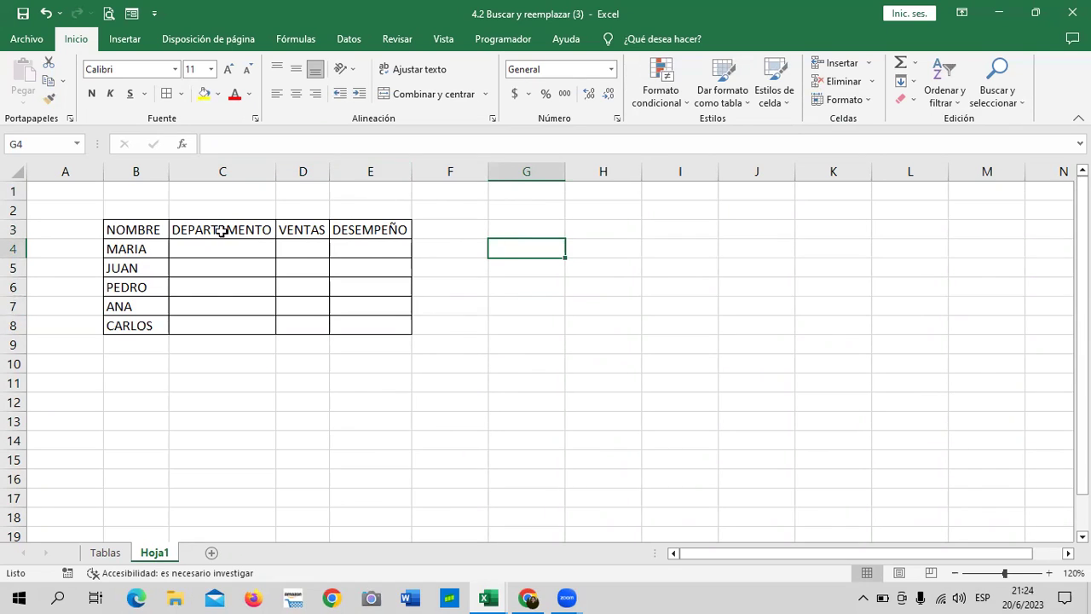
pyautogui.moveTo(125, 166); pyautogui.dragTo(397, 177)
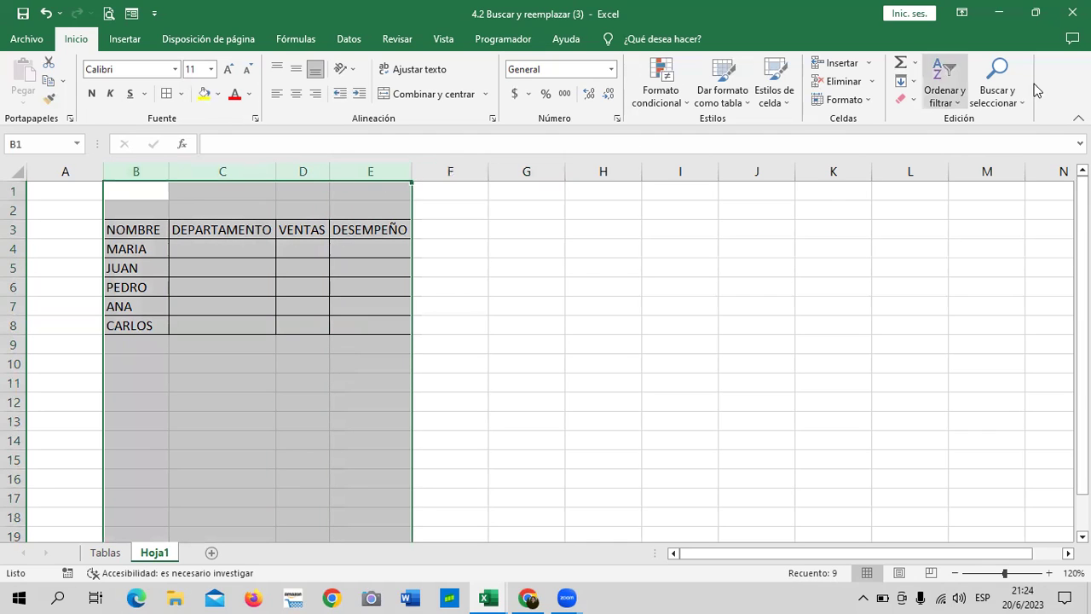
pyautogui.click(871, 102)
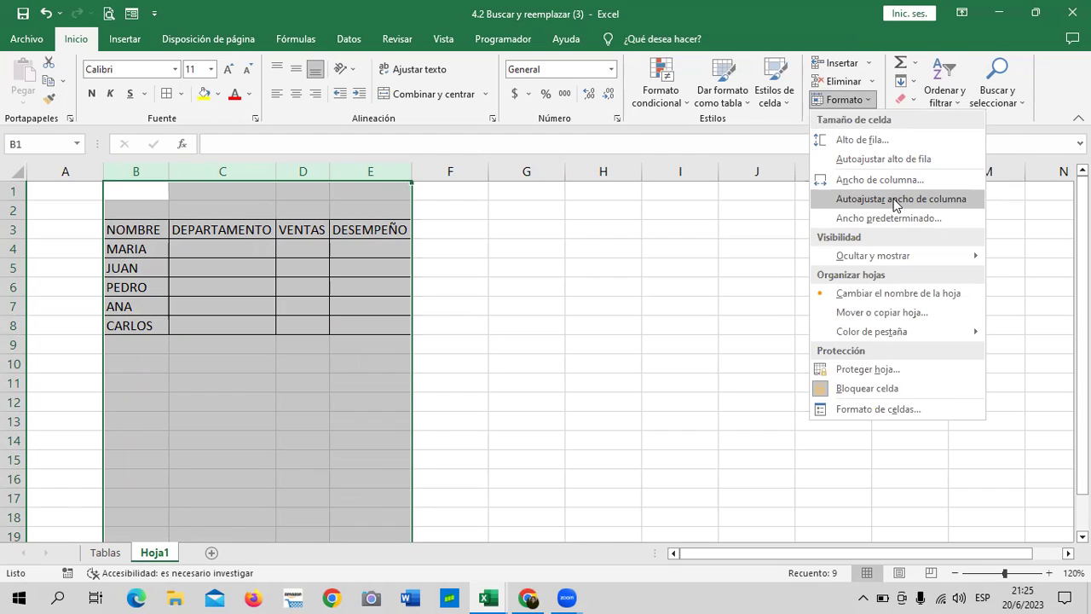
# Insert two blank rows above the table at rows 1–2
pyautogui.click(550, 343)
pyautogui.click(607, 307)
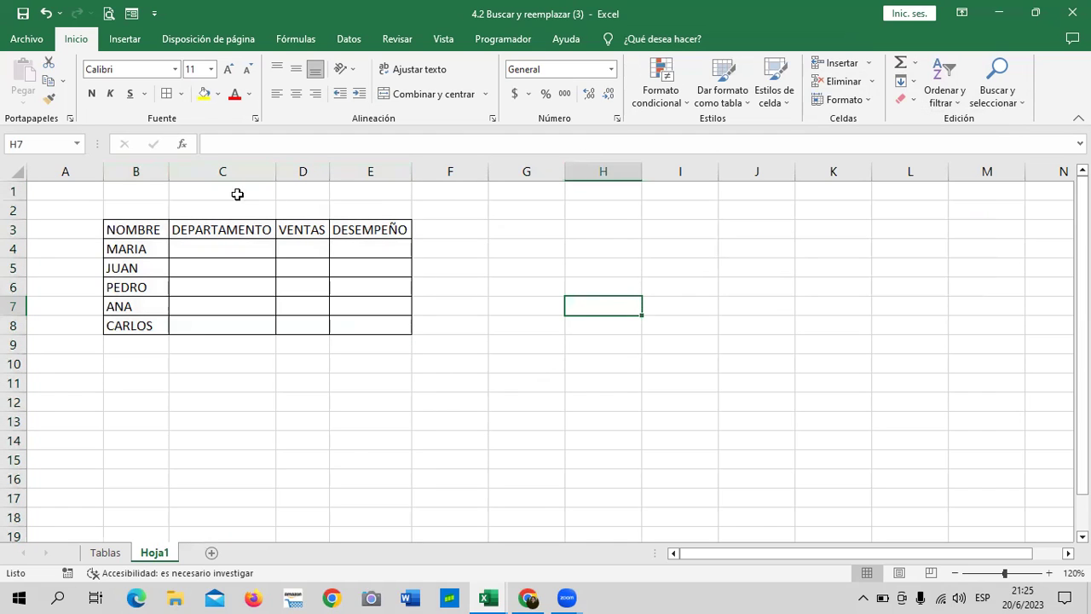
pyautogui.moveTo(12, 187); pyautogui.dragTo(10, 204)
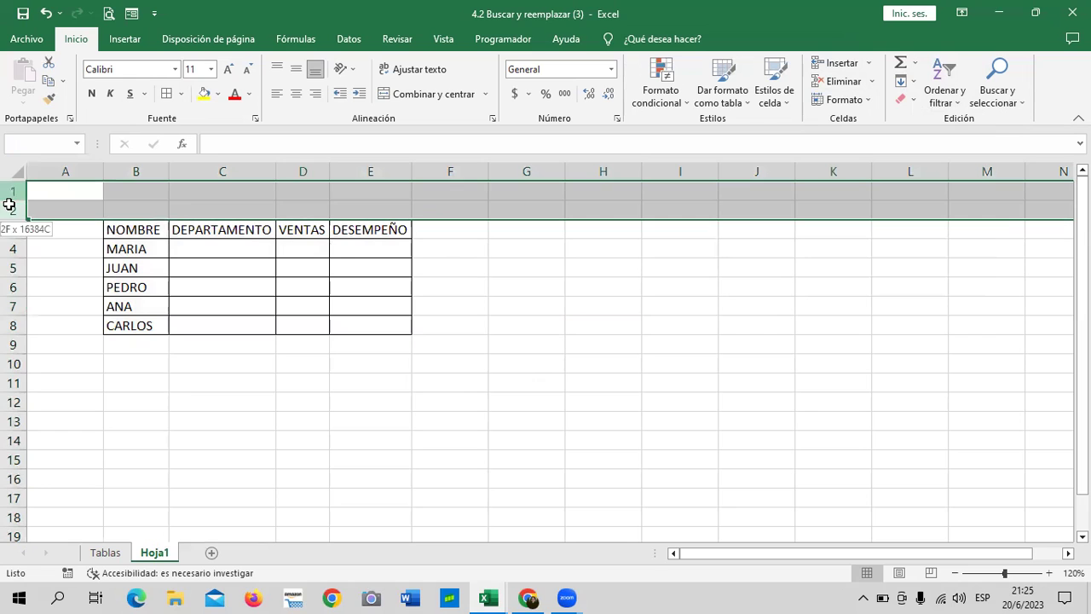
pyautogui.rightClick(11, 205)
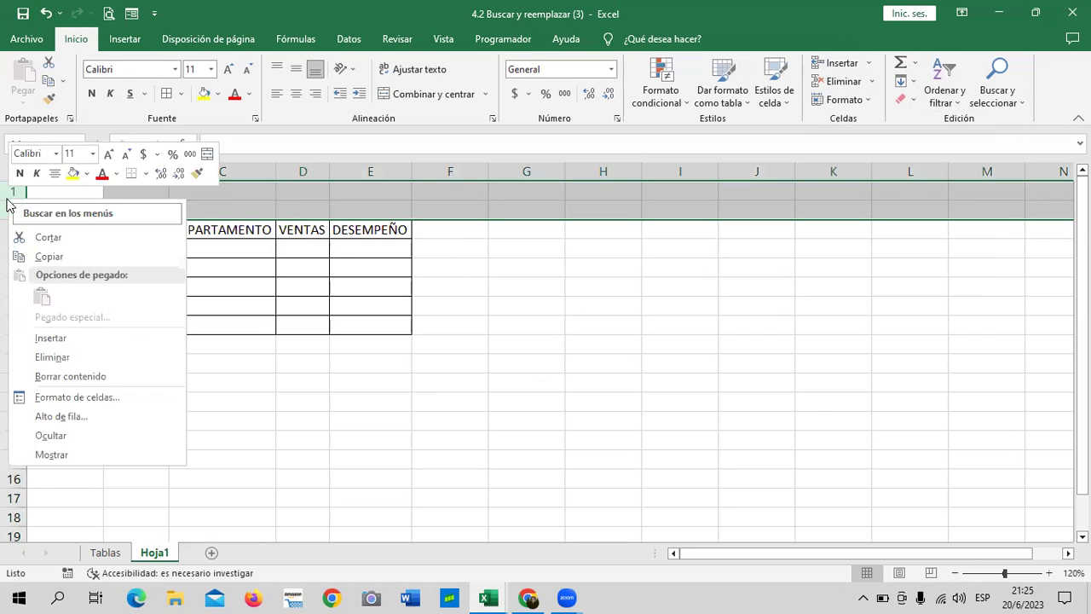
pyautogui.click(54, 338)
pyautogui.click(583, 361)
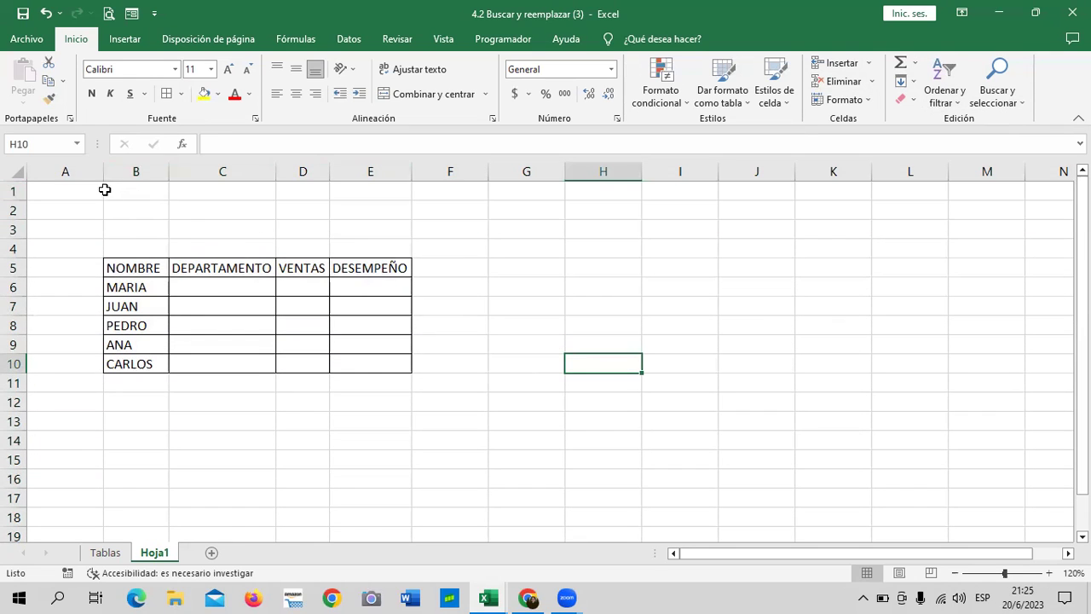
# Merge and centre A1:F2 and enter the title 'DESEMPEÑO DE VENTAS POR VENDEDOR'
pyautogui.moveTo(94, 190); pyautogui.dragTo(470, 207)
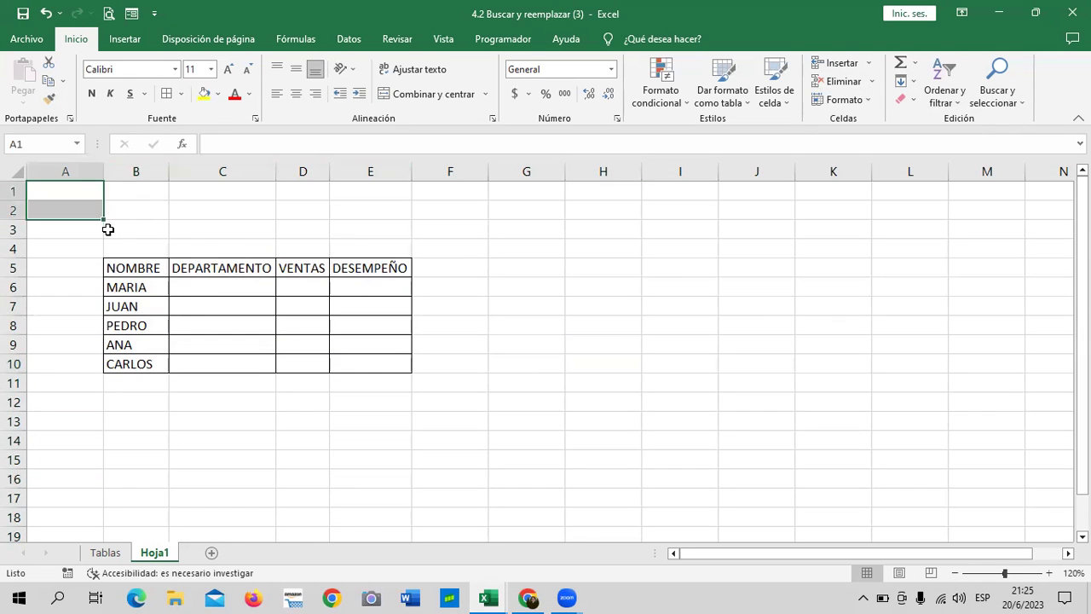
pyautogui.click(449, 96)
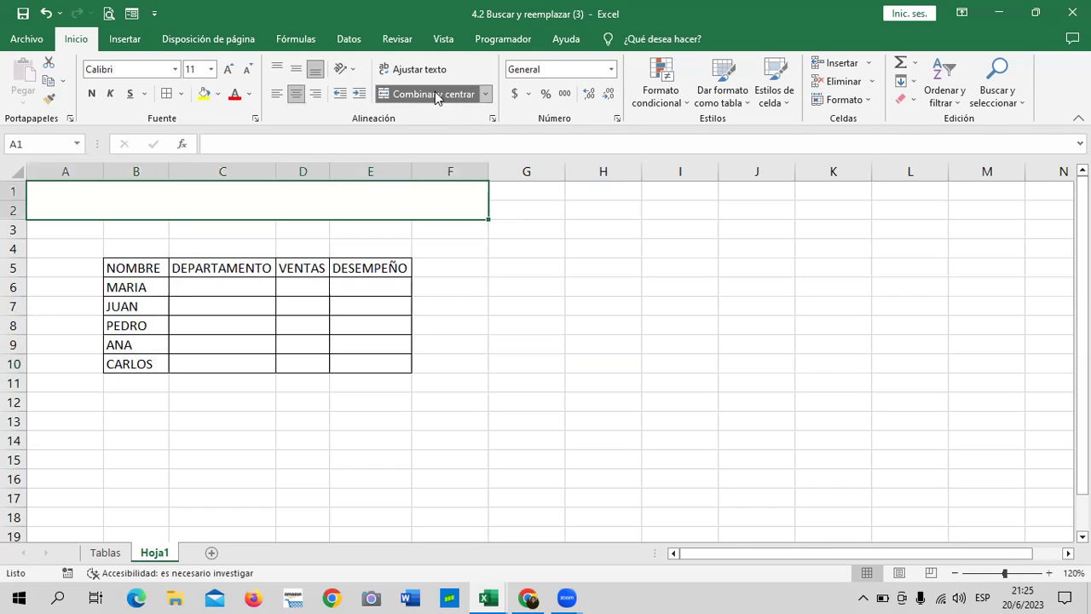
pyautogui.write('DES')
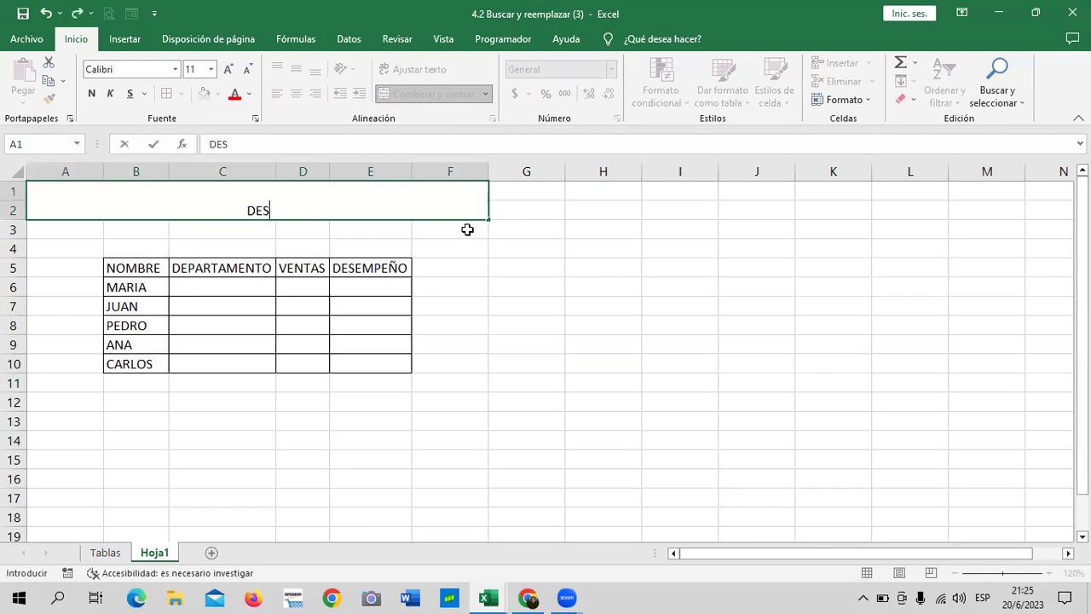
pyautogui.write('EMPEÑO DE VENTAS POR')
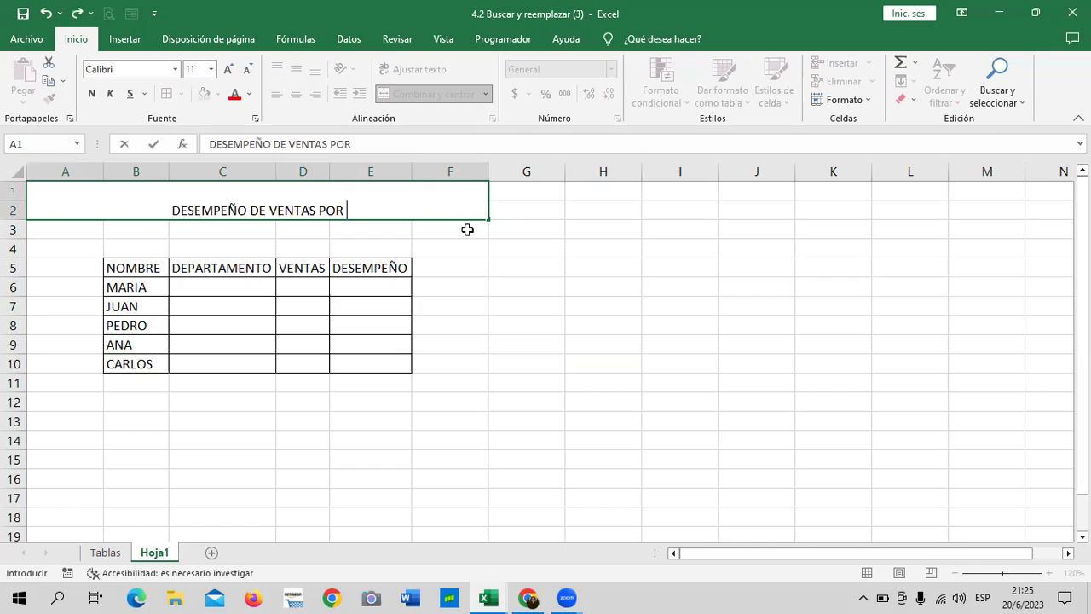
pyautogui.write(' VEB')
pyautogui.press('BackSpace')
pyautogui.write('NDEDOR')
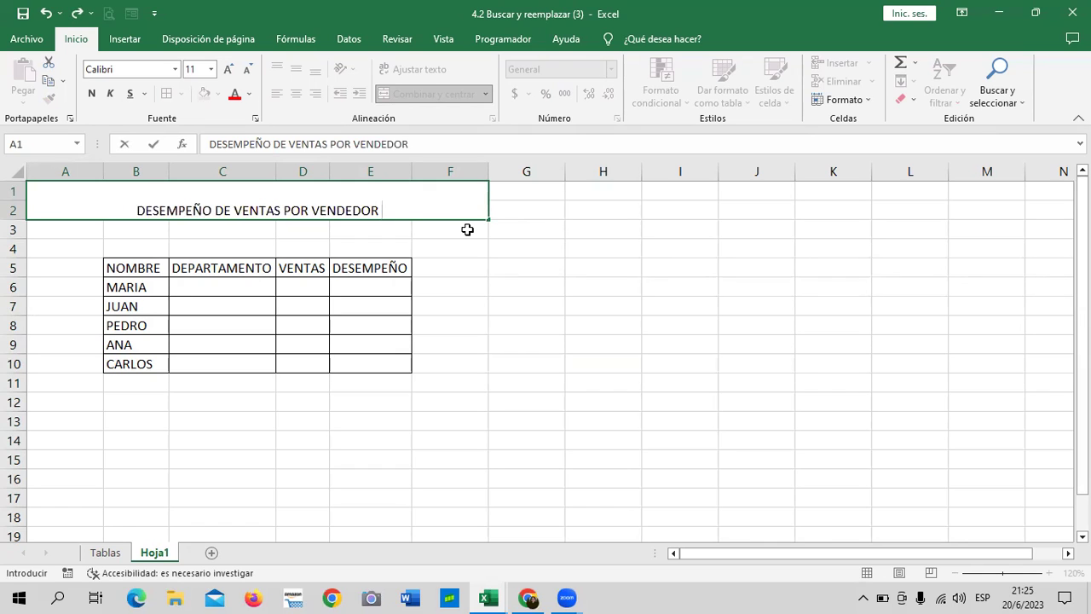
pyautogui.press('Return')
pyautogui.moveTo(683, 322); pyautogui.dragTo(688, 309)
# Apply the green Bueno cell style to the title and increase its font size
pyautogui.click(426, 197)
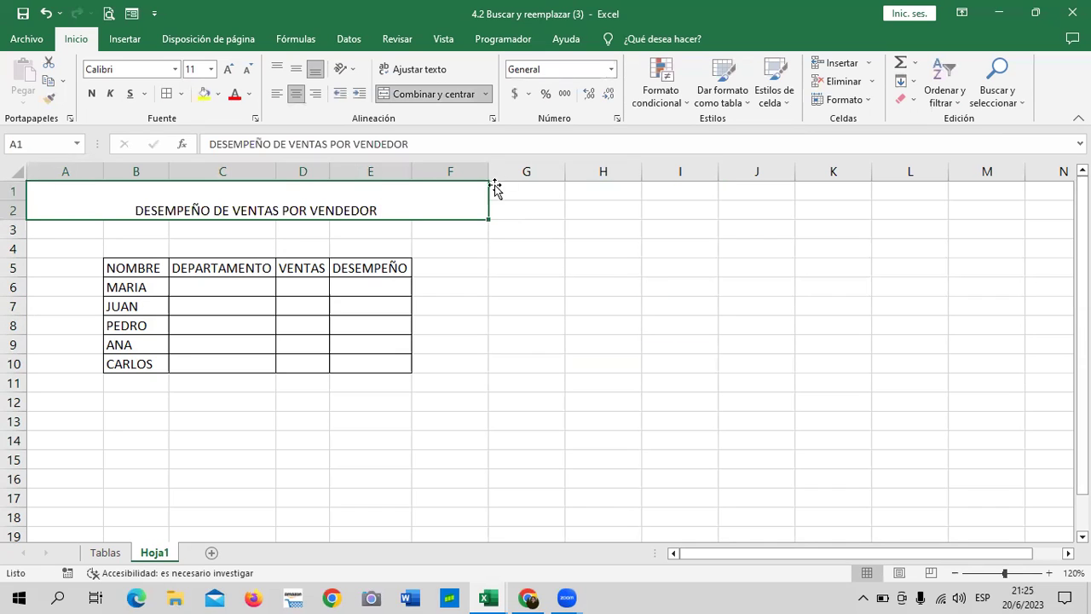
pyautogui.click(788, 100)
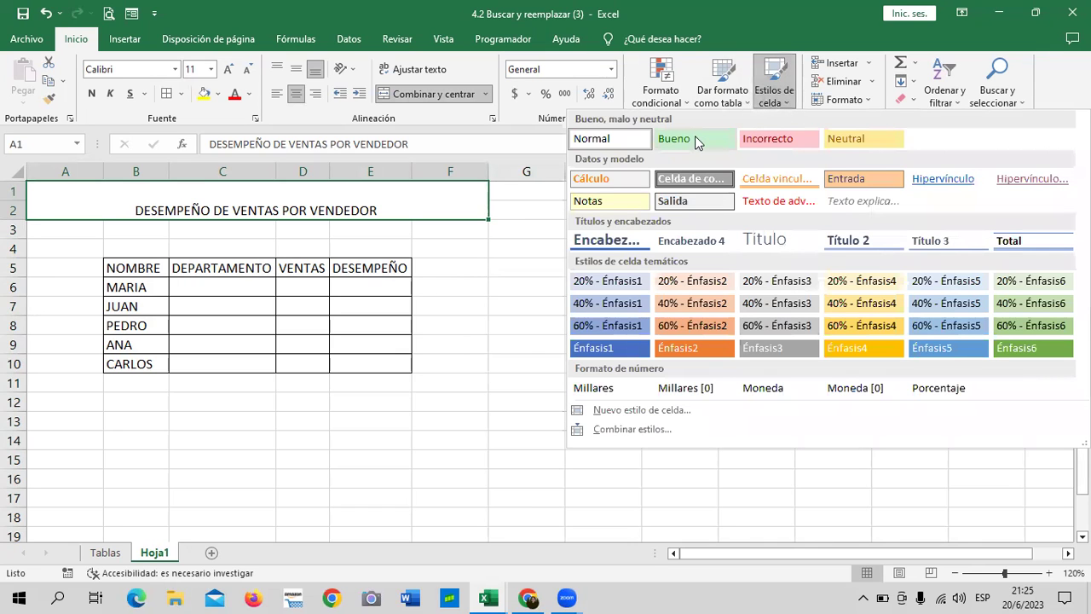
pyautogui.click(695, 139)
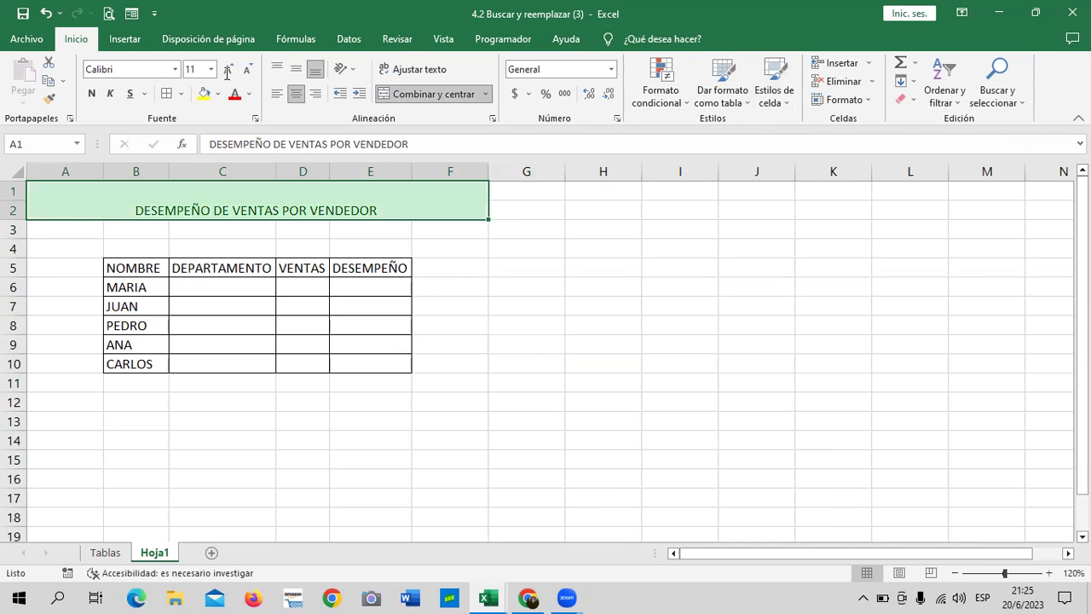
pyautogui.click(228, 70)
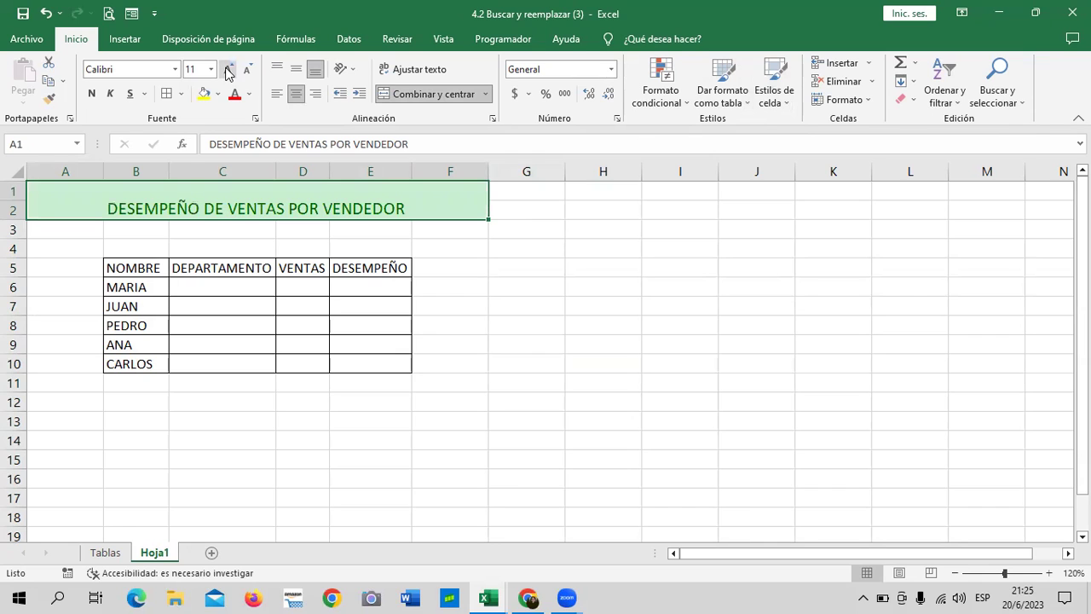
pyautogui.moveTo(524, 319); pyautogui.dragTo(522, 306)
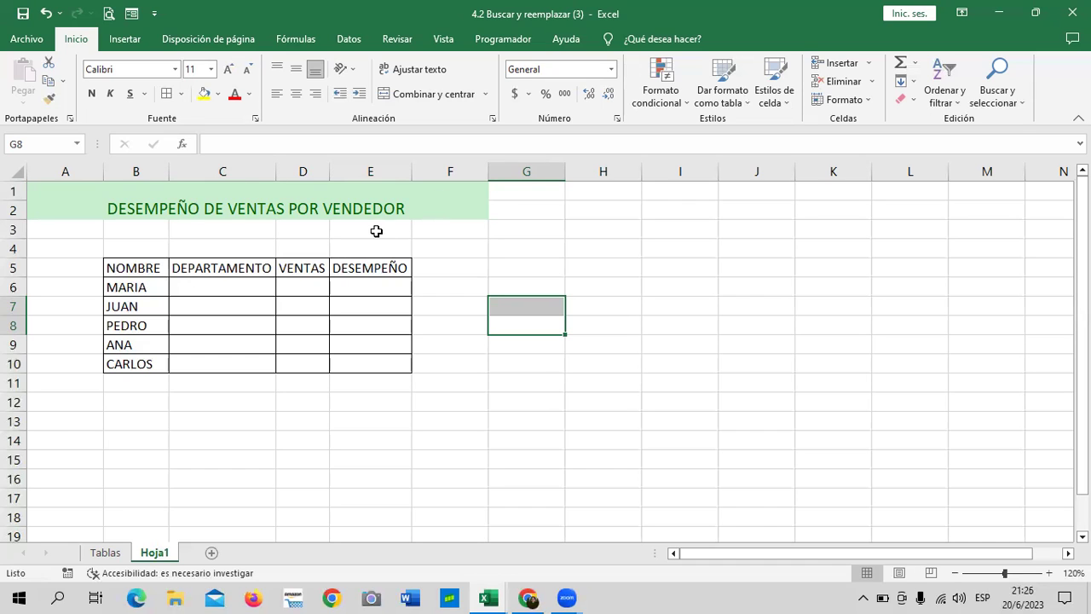
# Merge and centre G3:I3 and enter 'META POR VENDEDOR $25000'
pyautogui.moveTo(522, 231); pyautogui.dragTo(619, 227)
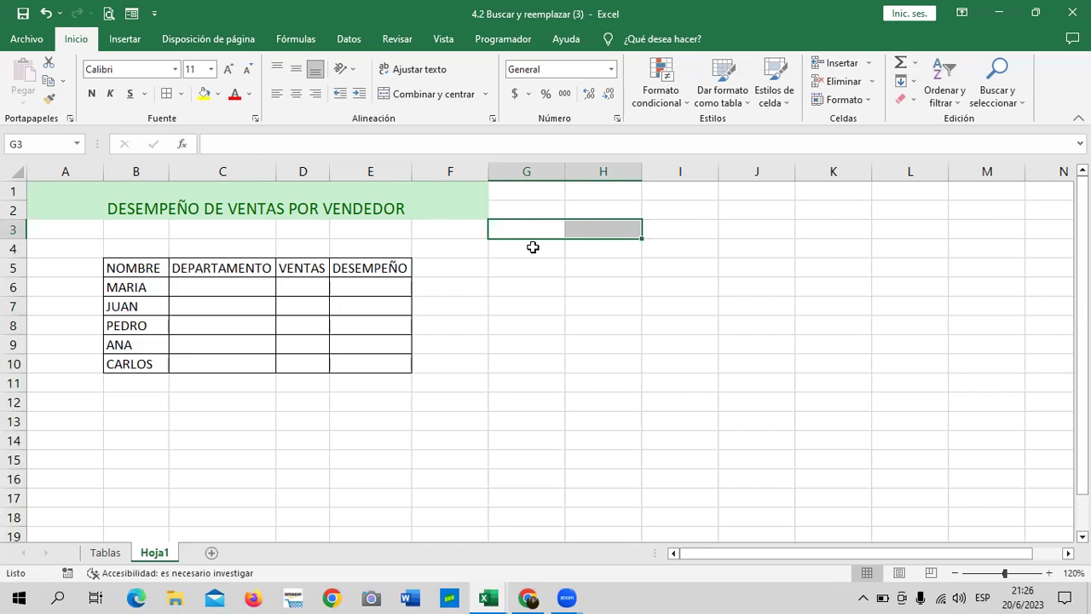
pyautogui.click(496, 325)
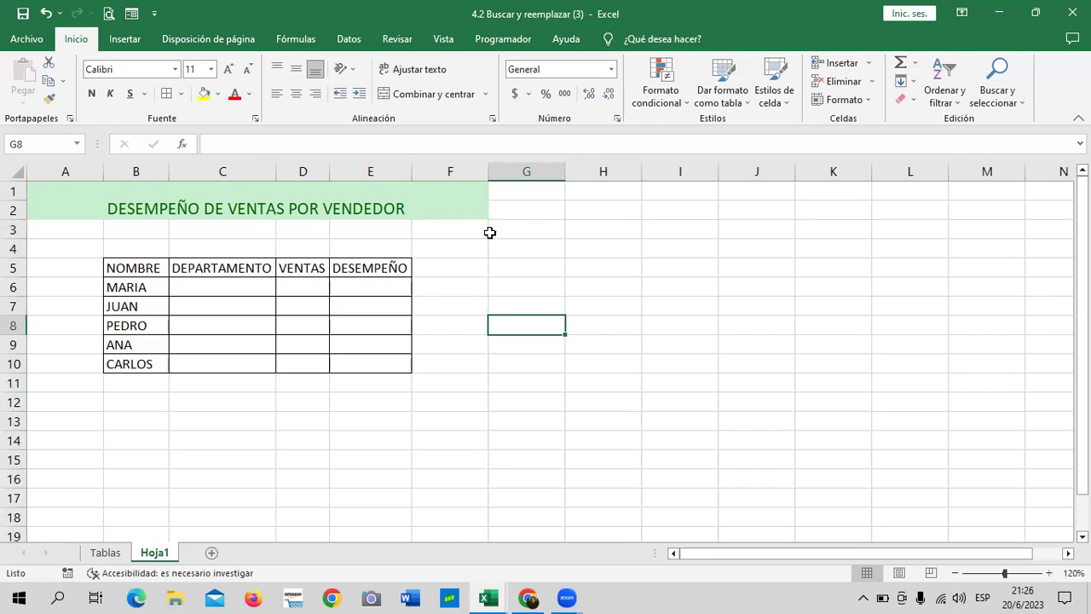
pyautogui.moveTo(528, 230); pyautogui.dragTo(694, 231)
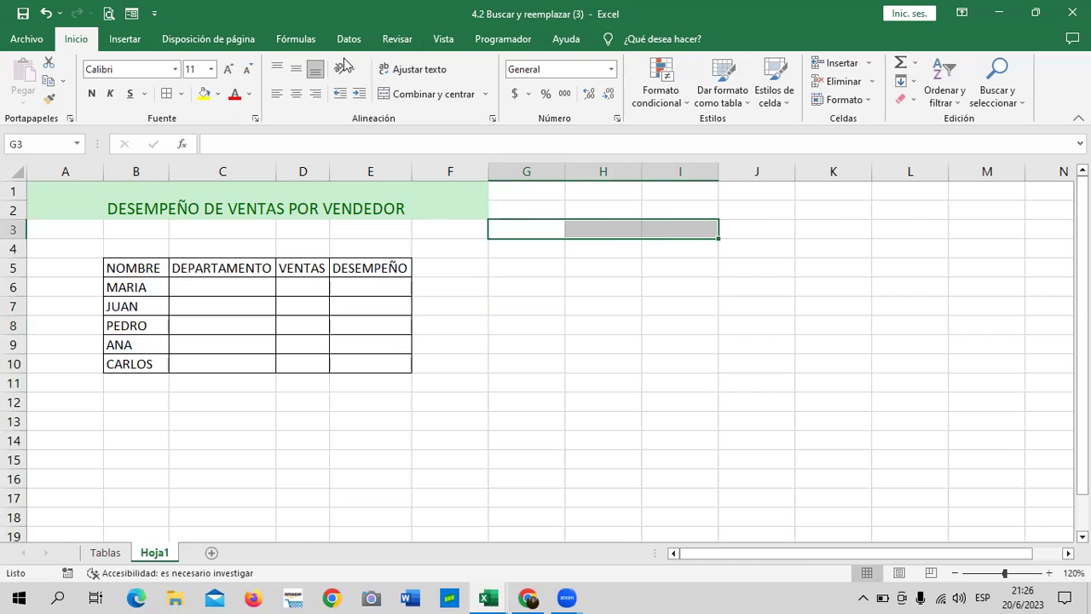
pyautogui.click(418, 96)
pyautogui.write('META POR VENDEDOR')
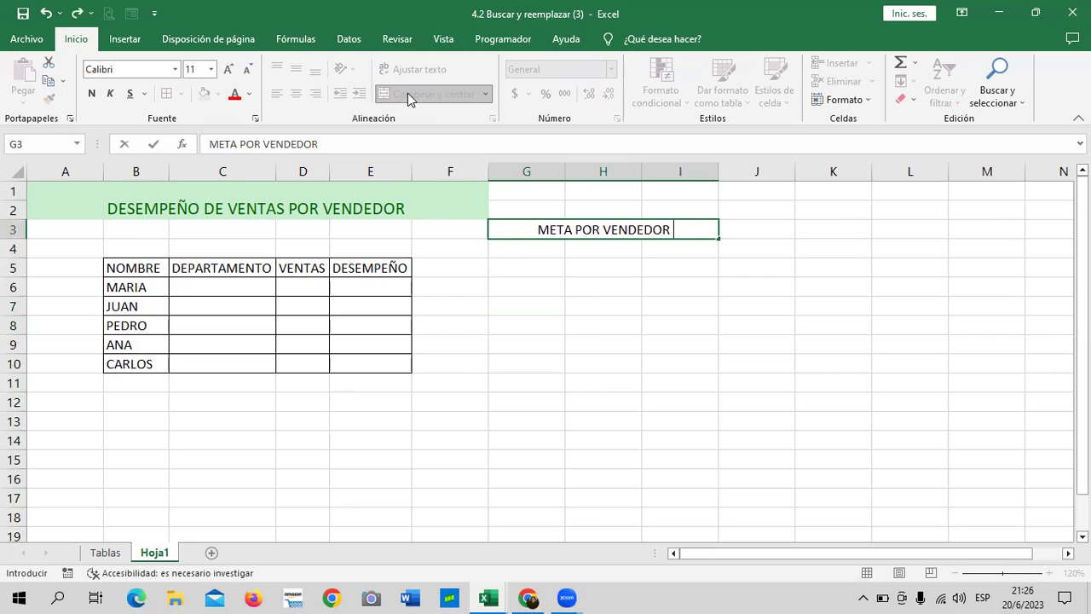
pyautogui.write(' $')
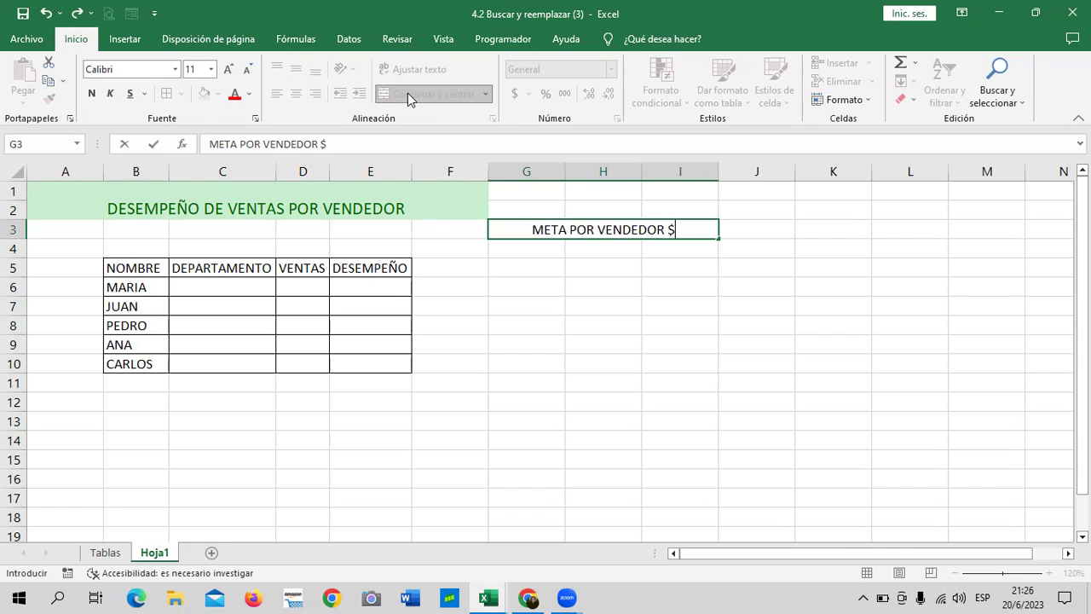
pyautogui.write('25000')
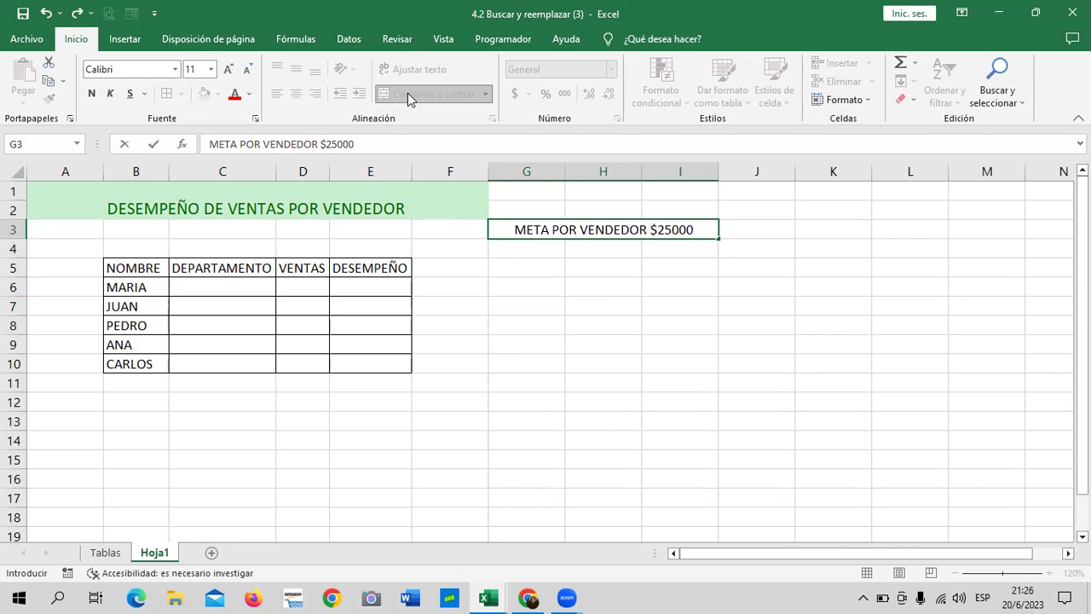
pyautogui.press('Return')
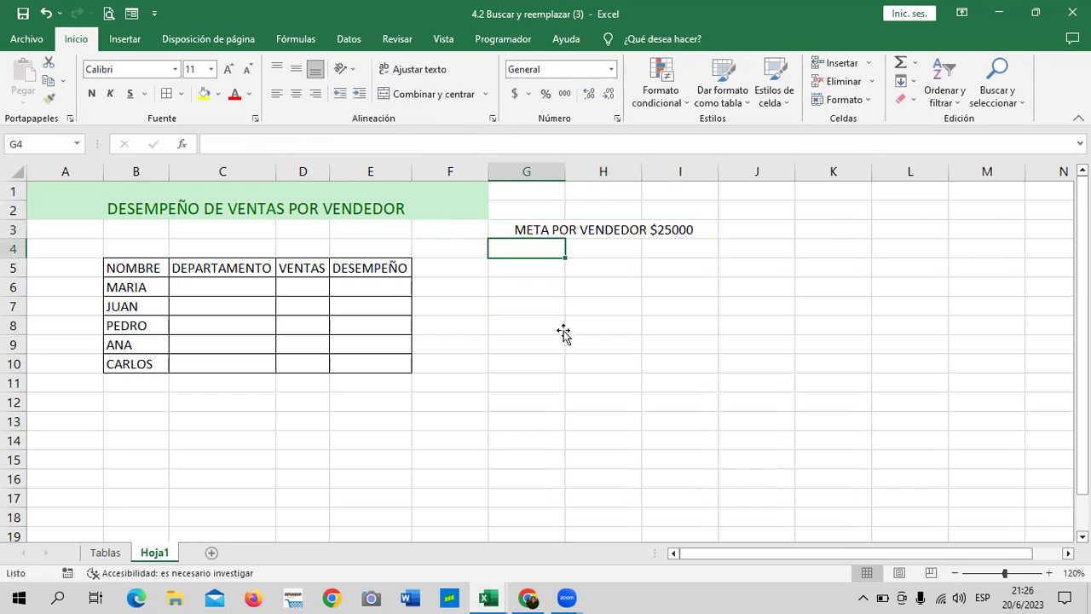
# Apply the dark green Énfasis6 cell style to the merged goal cell
pyautogui.click(569, 223)
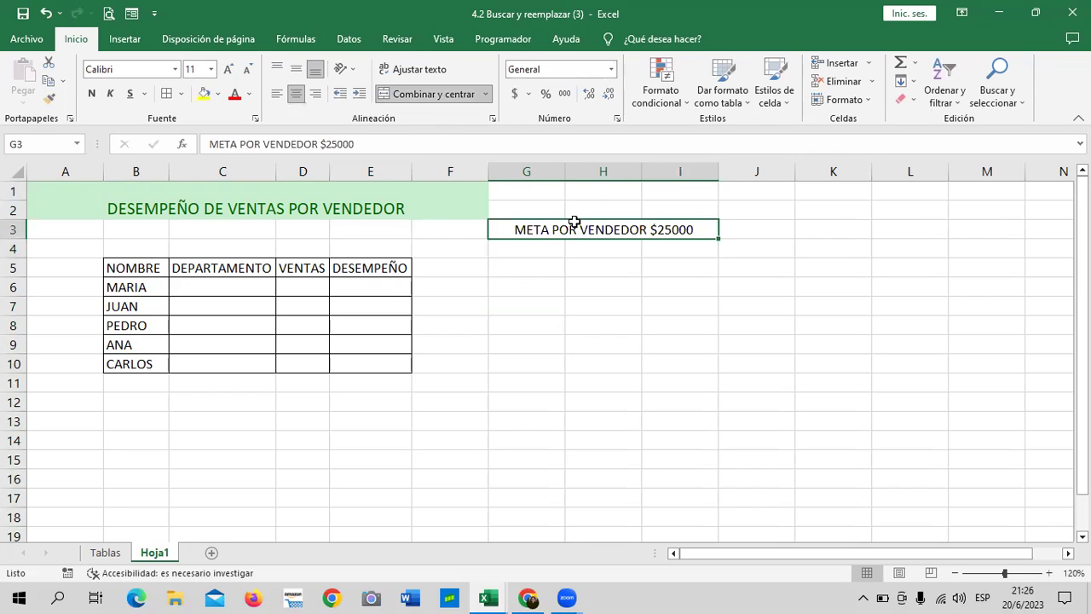
pyautogui.click(861, 101)
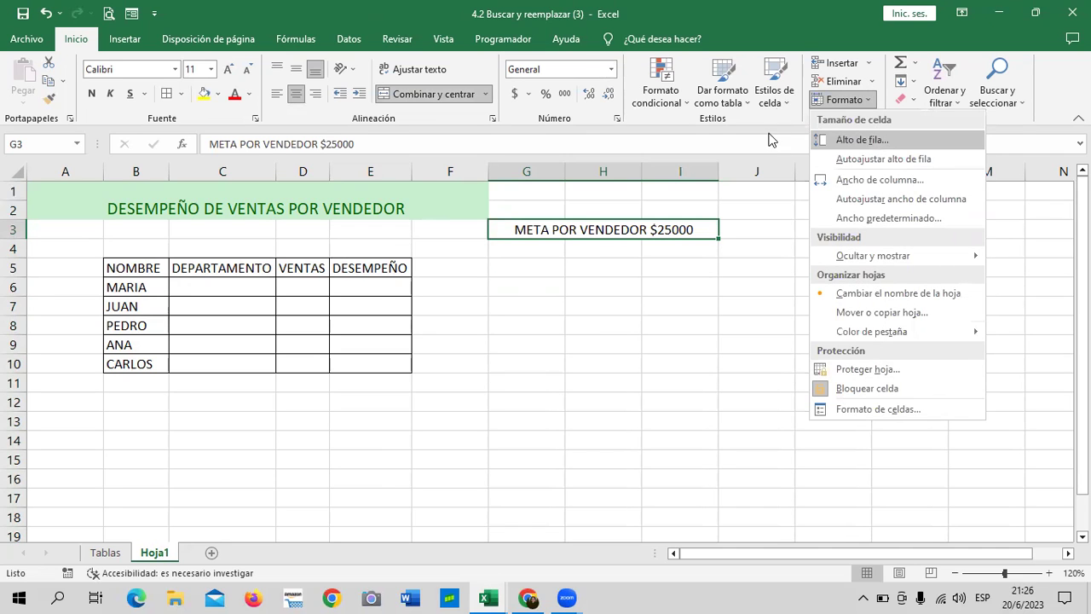
pyautogui.click(780, 101)
pyautogui.click(775, 96)
pyautogui.click(774, 95)
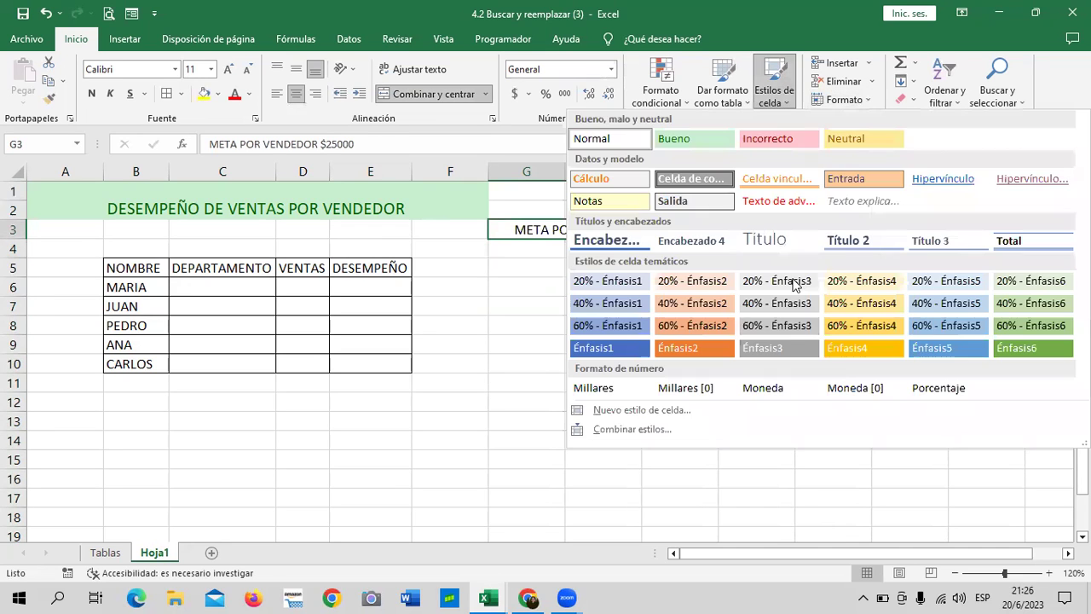
pyautogui.click(1032, 346)
pyautogui.click(724, 324)
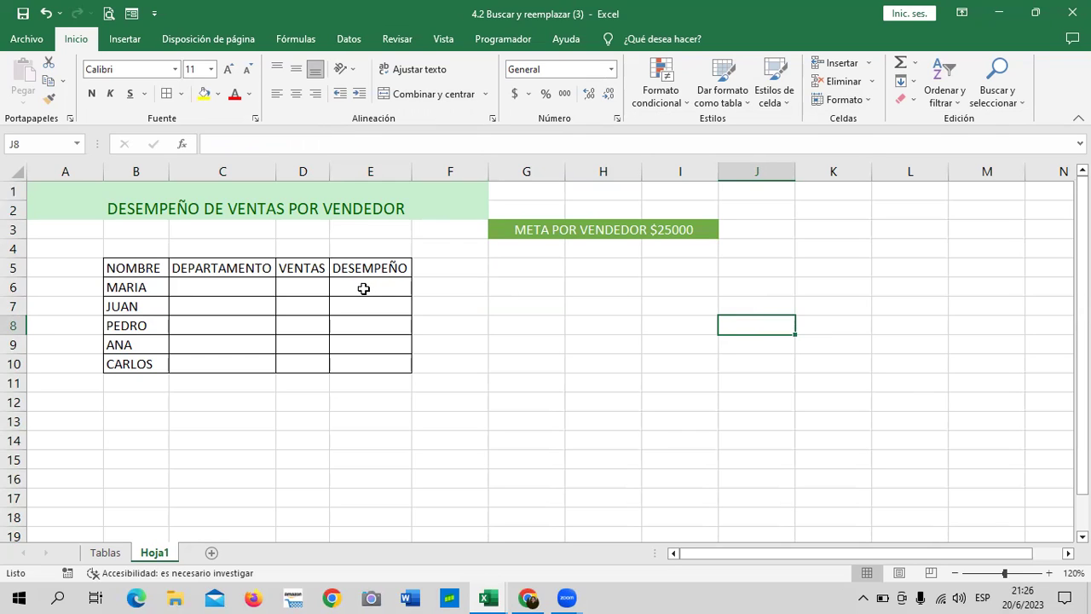
# Head A5 with N° and fill A6:A10 with the series 1 to 5
pyautogui.click(85, 264)
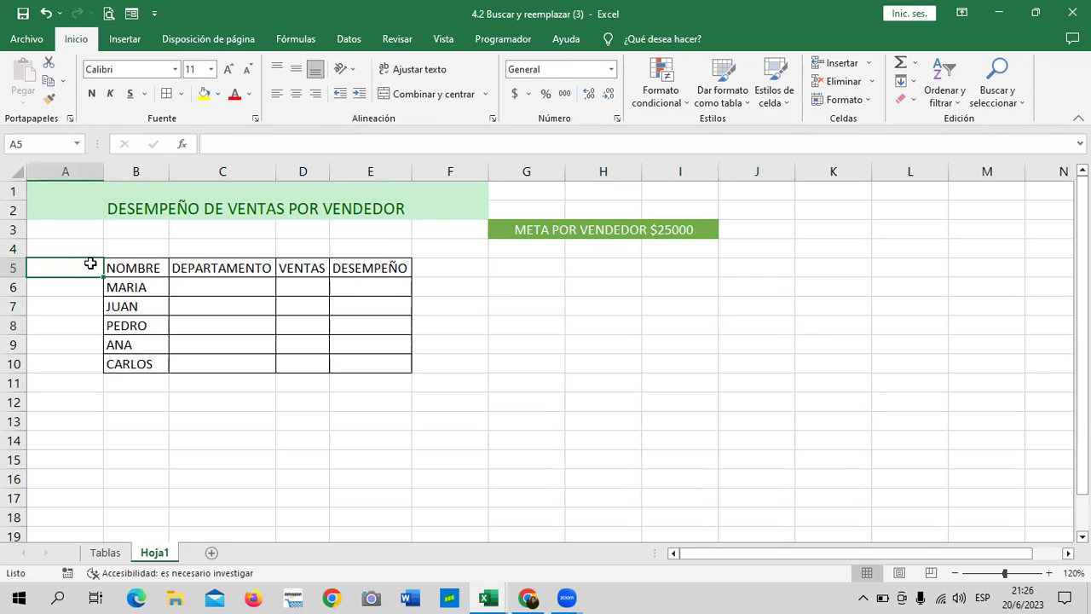
pyautogui.write('N°')
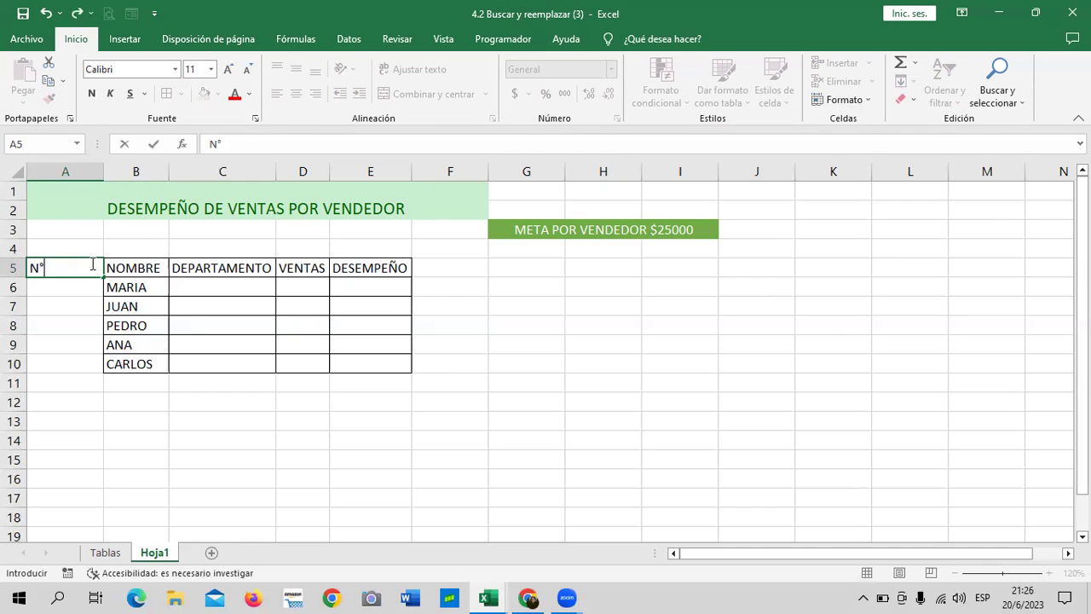
pyautogui.click(106, 403)
pyautogui.click(81, 281)
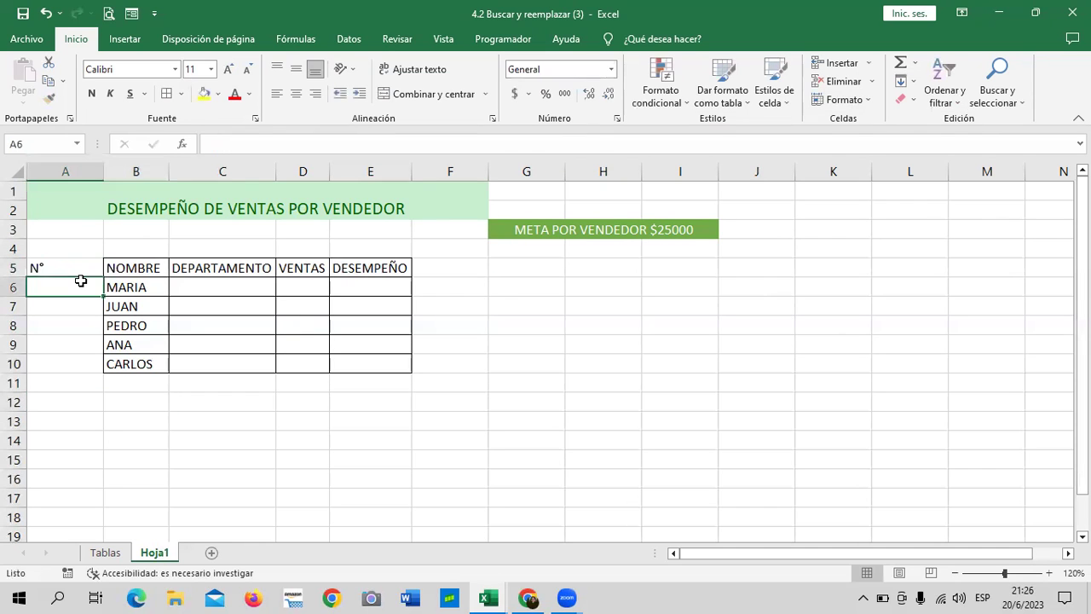
pyautogui.write('1')
pyautogui.press('Return')
pyautogui.press('Down')
pyautogui.press('Down')
pyautogui.click(85, 289)
pyautogui.moveTo(103, 296); pyautogui.dragTo(111, 368)
pyautogui.click(110, 389)
pyautogui.click(119, 385)
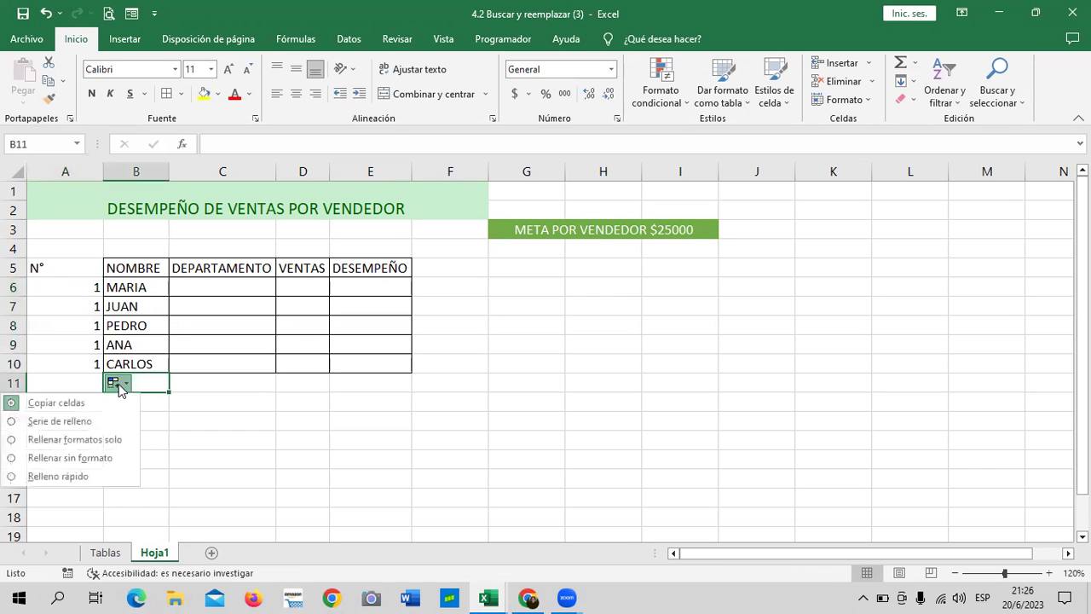
pyautogui.click(102, 421)
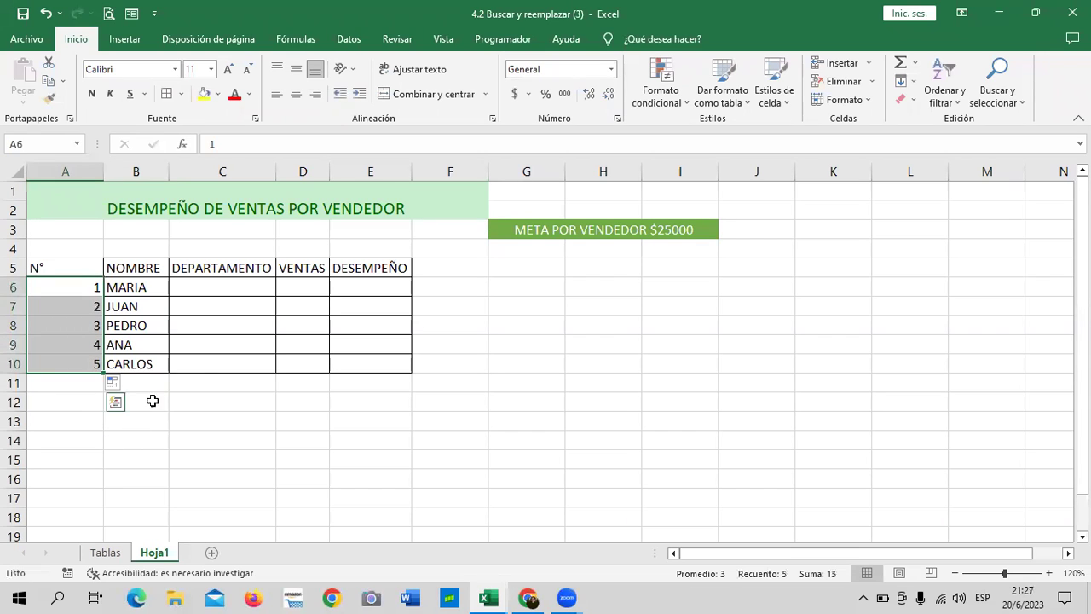
# AutoFit column A's width to its contents
pyautogui.click(65, 171)
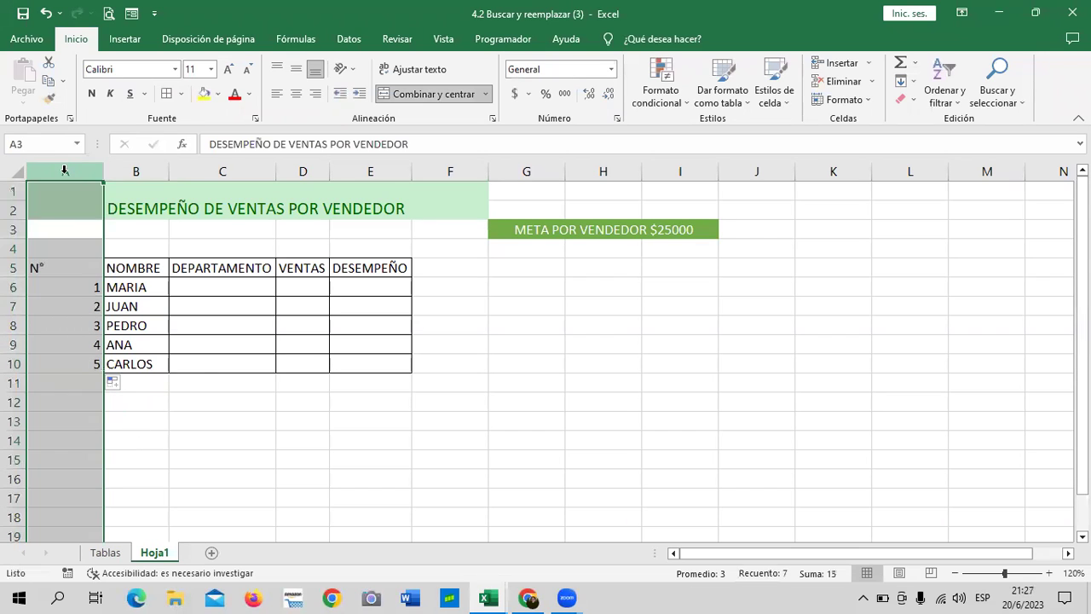
pyautogui.click(869, 100)
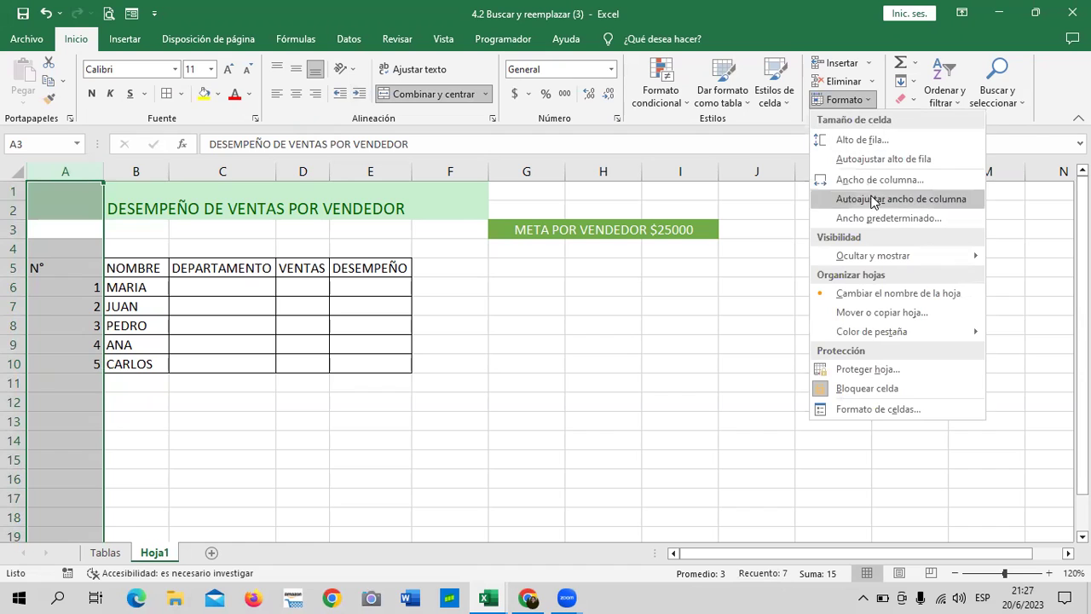
pyautogui.click(870, 199)
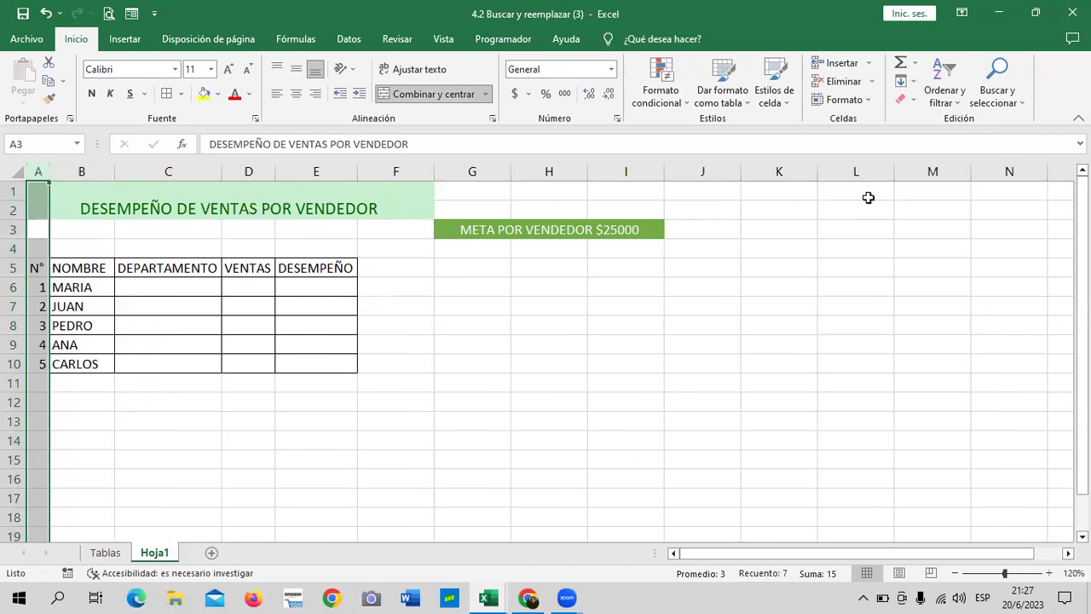
pyautogui.click(483, 419)
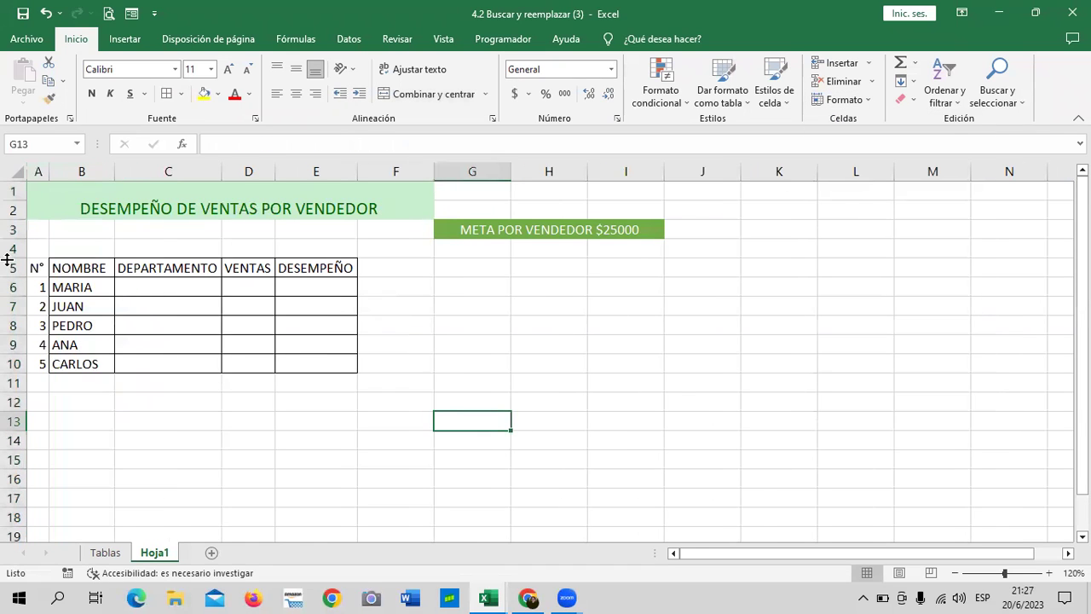
pyautogui.moveTo(38, 269); pyautogui.dragTo(64, 364)
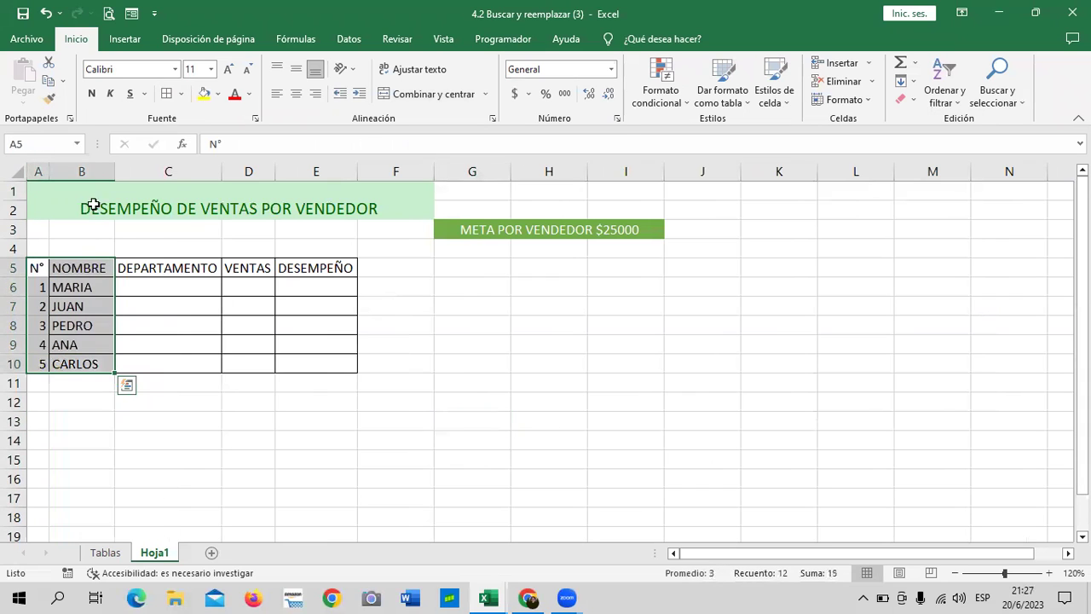
# Enter JUGUETES, MUEBLES, ROPA, ELECTRODOMESTICOS and MUSICA into cells C6 through C10
pyautogui.click(467, 401)
pyautogui.click(197, 290)
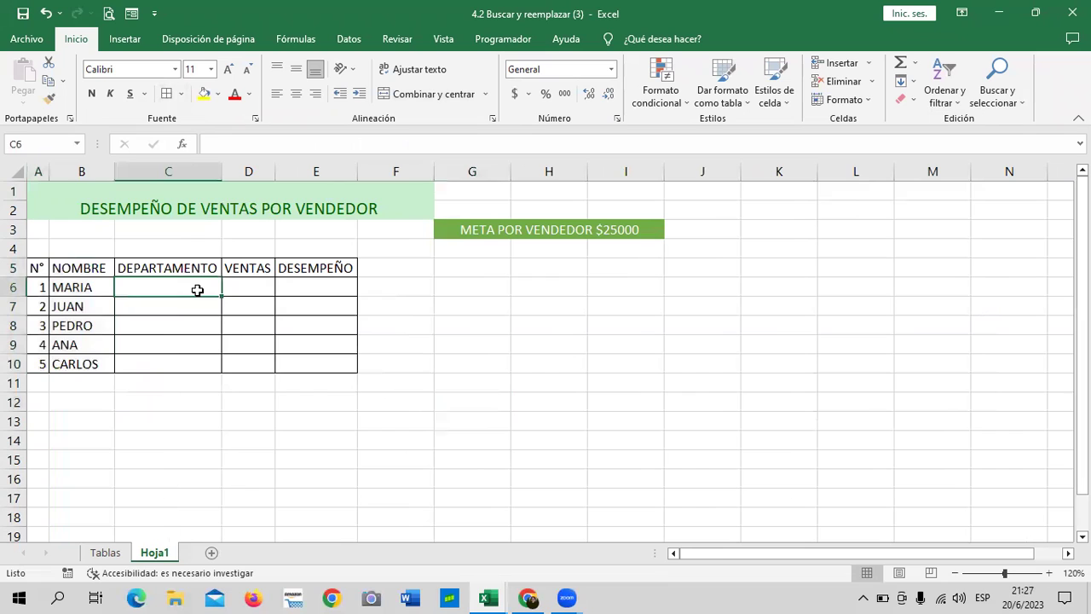
pyautogui.write('JUGUETES')
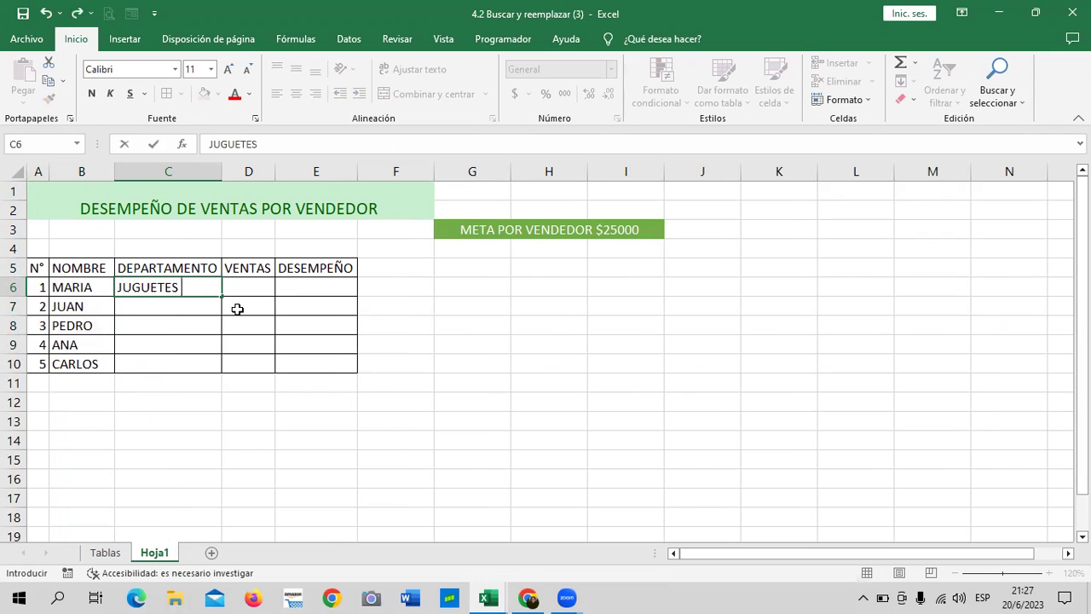
pyautogui.press('Return')
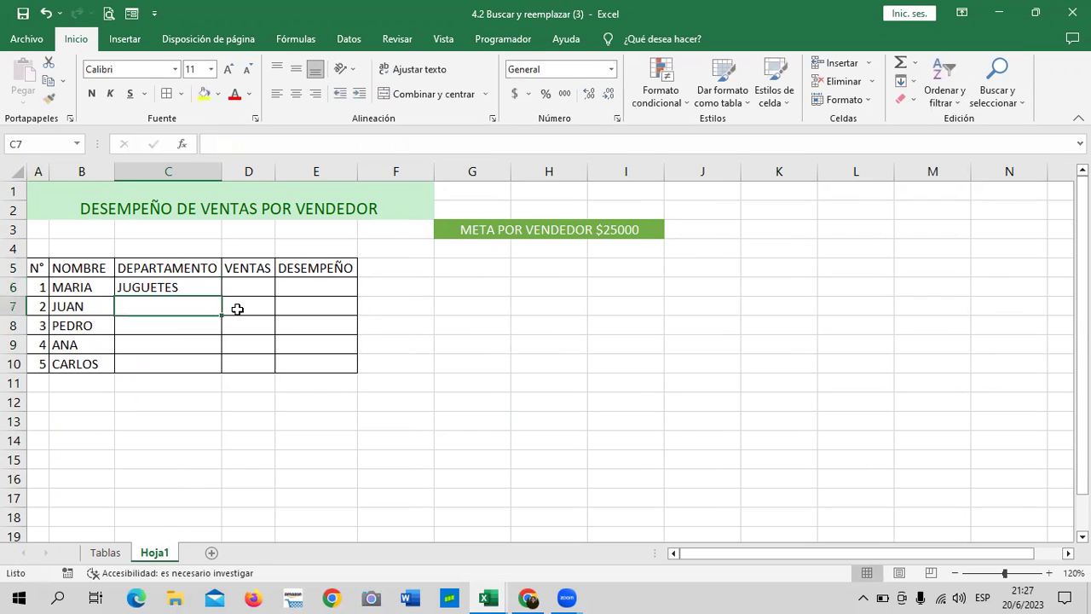
pyautogui.write('MUEBLES')
pyautogui.press('Return')
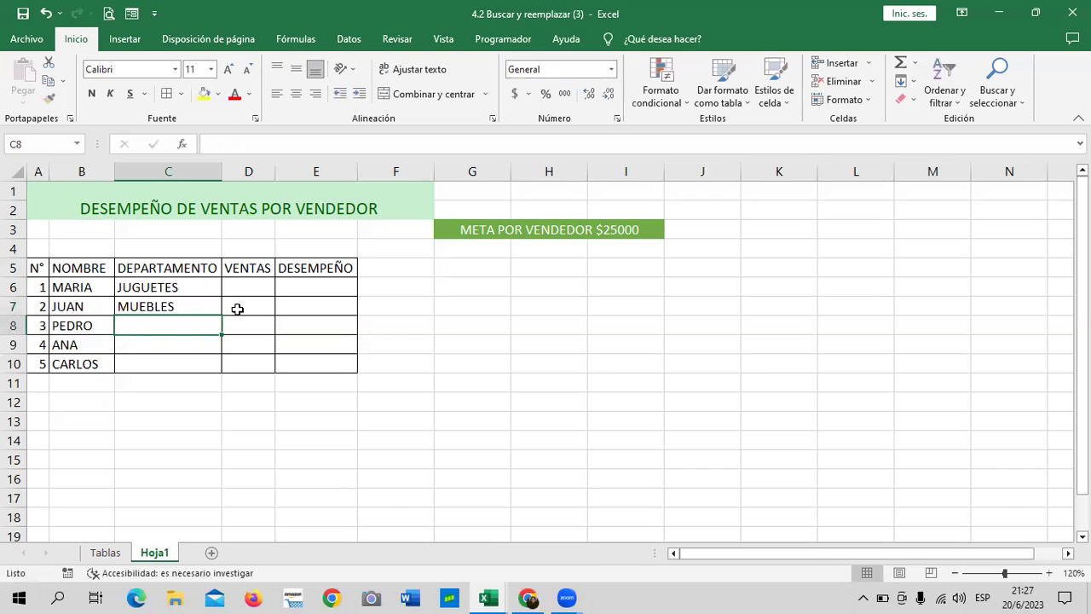
pyautogui.write('ROPA')
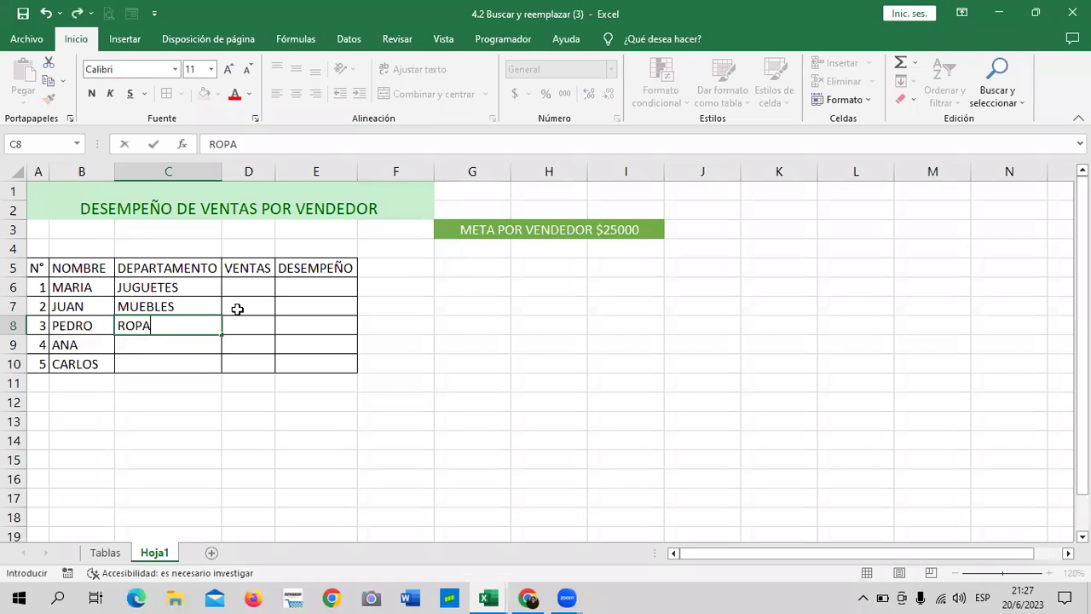
pyautogui.press('Return')
pyautogui.write('ELECTRODOMESTICOS')
pyautogui.press('Return')
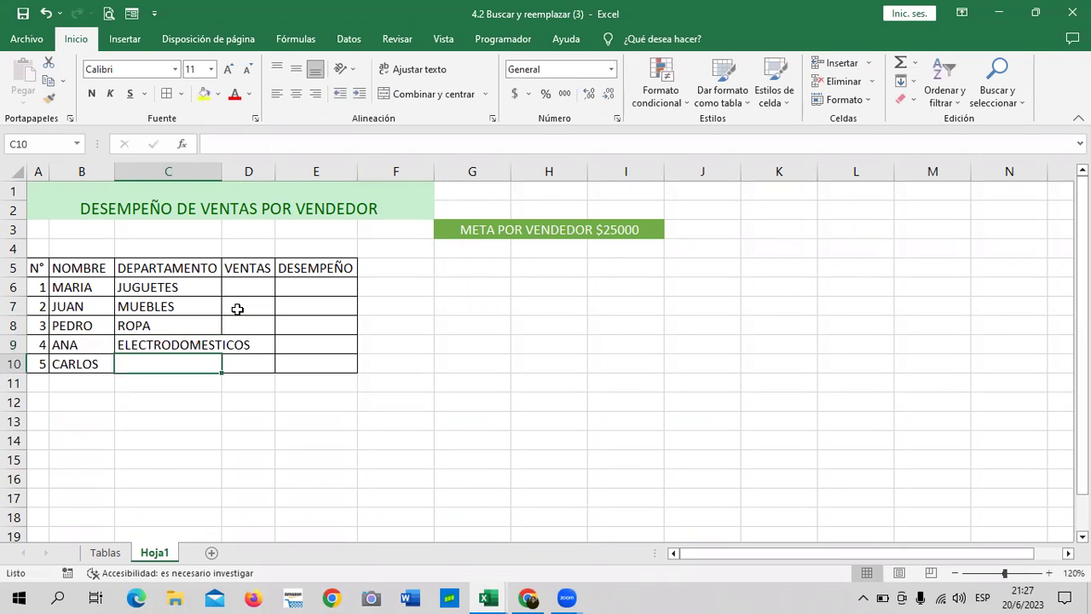
pyautogui.click(249, 438)
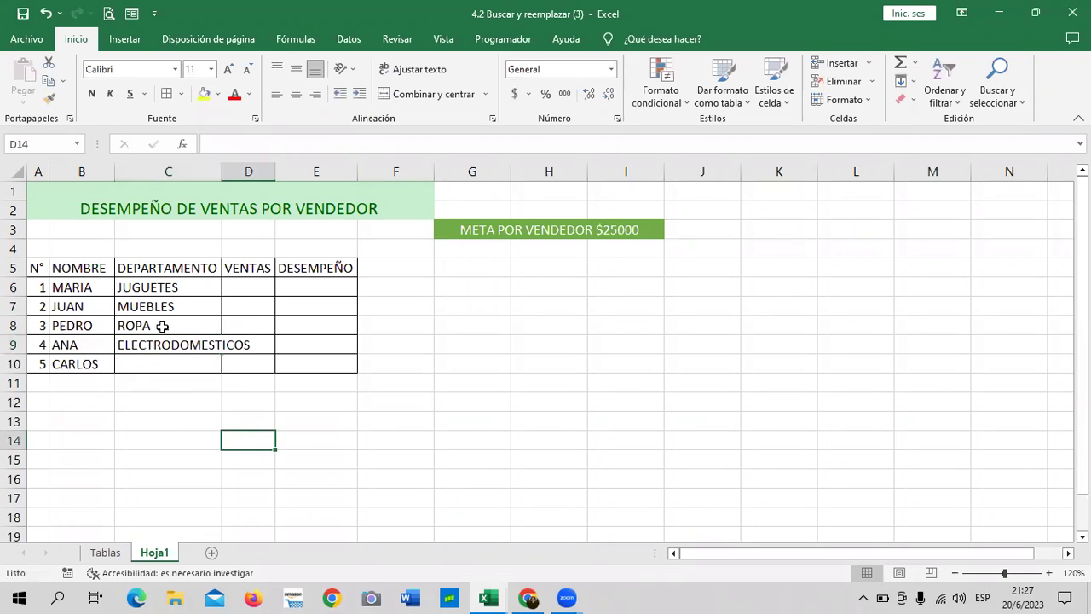
pyautogui.click(161, 362)
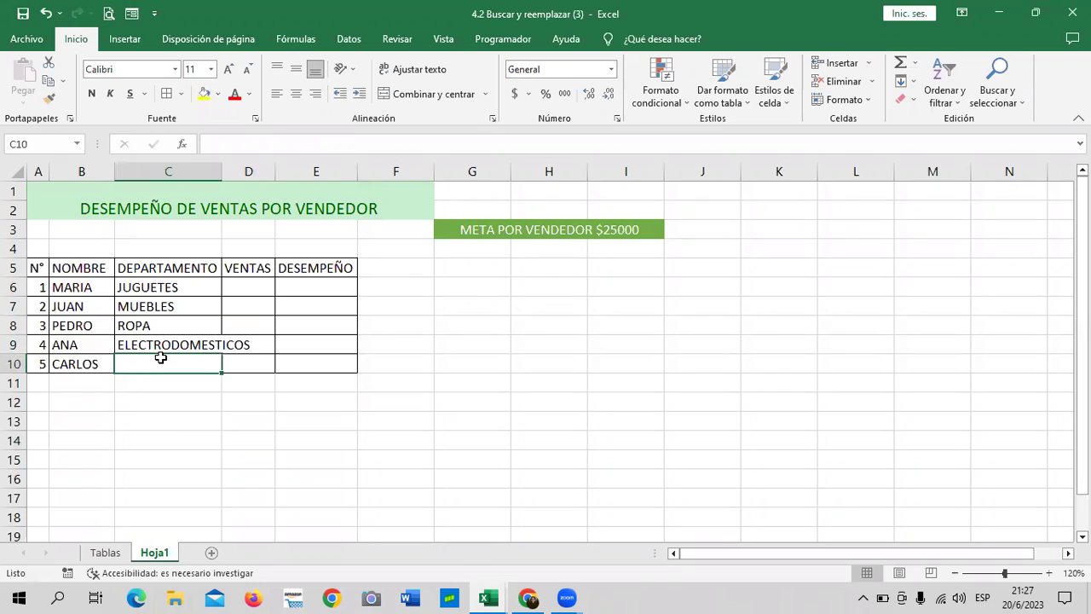
pyautogui.write('MUSICA')
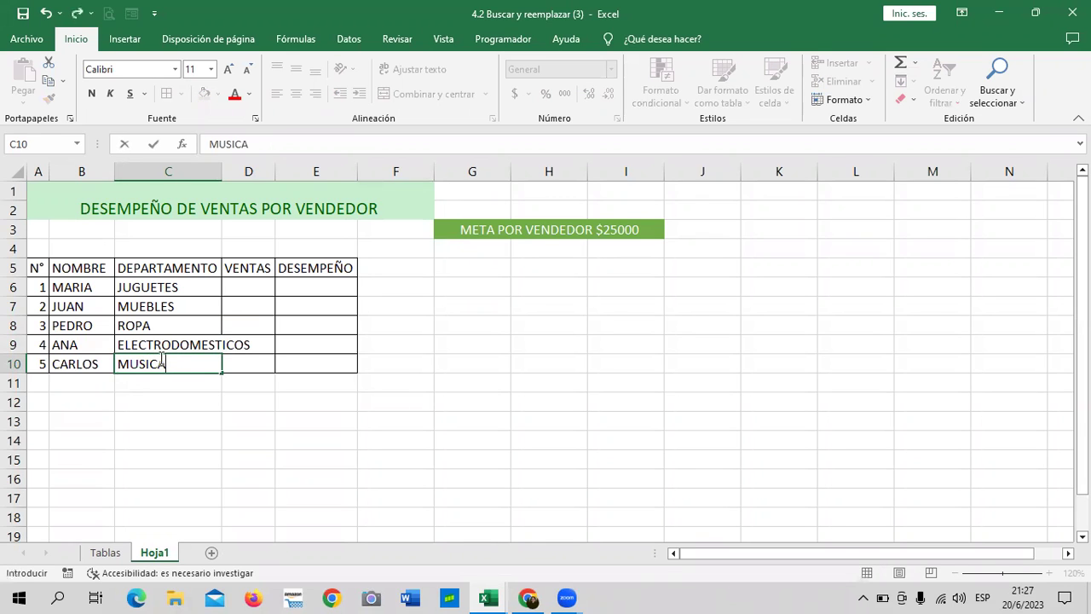
pyautogui.press('Return')
# AutoFit the widths of columns A through E
pyautogui.moveTo(397, 478); pyautogui.dragTo(398, 459)
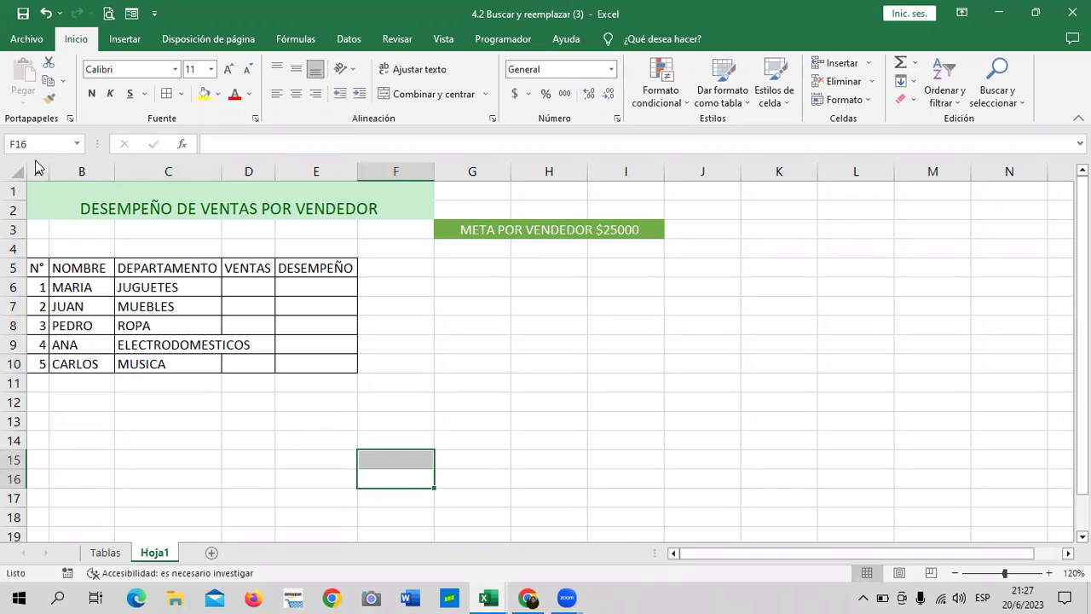
pyautogui.moveTo(38, 171); pyautogui.dragTo(315, 172)
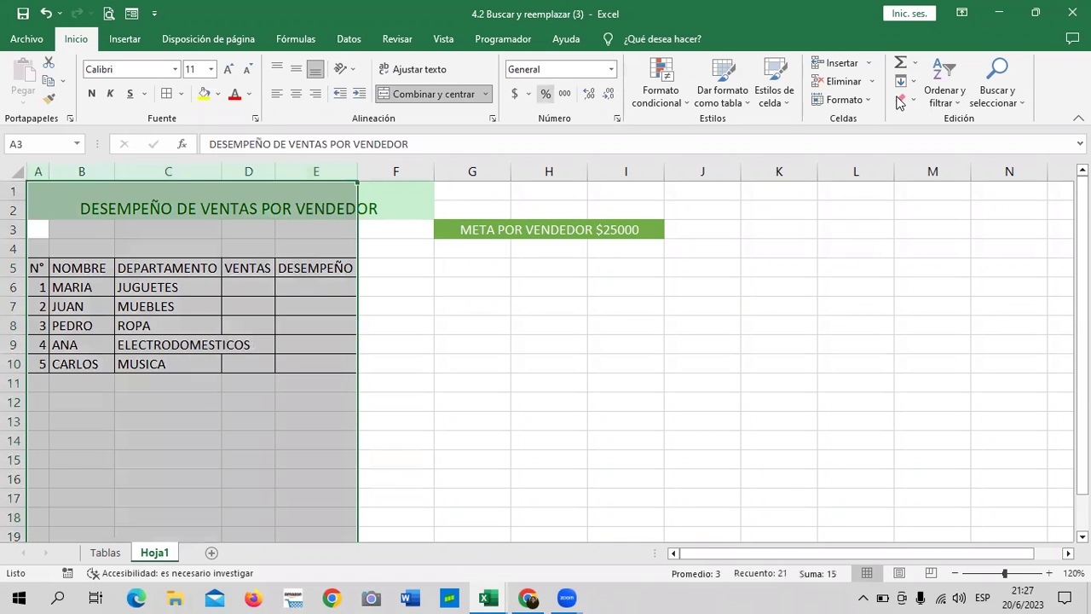
pyautogui.click(871, 98)
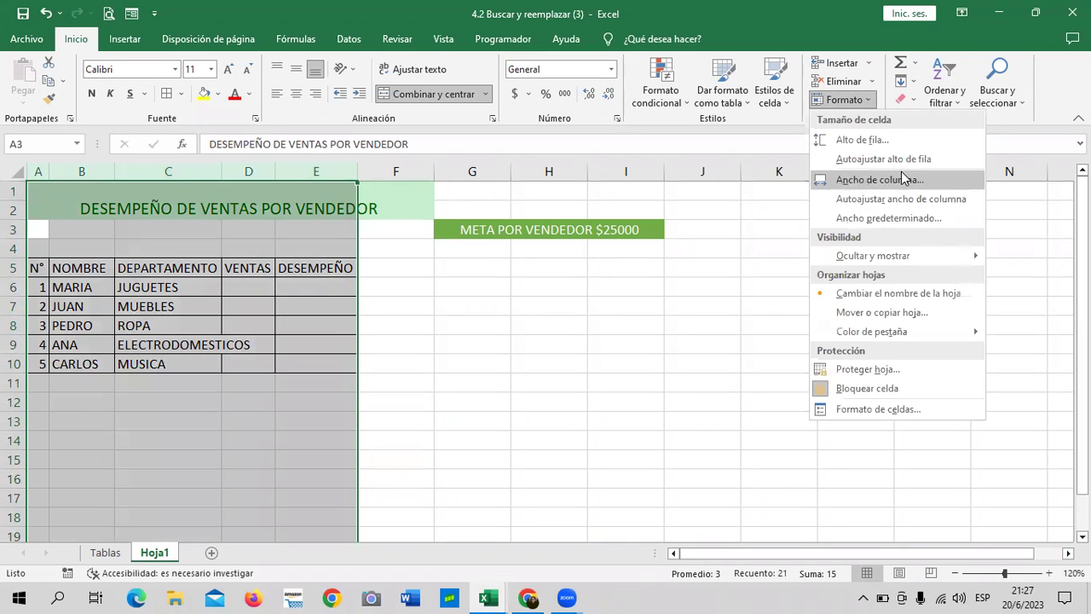
pyautogui.click(900, 199)
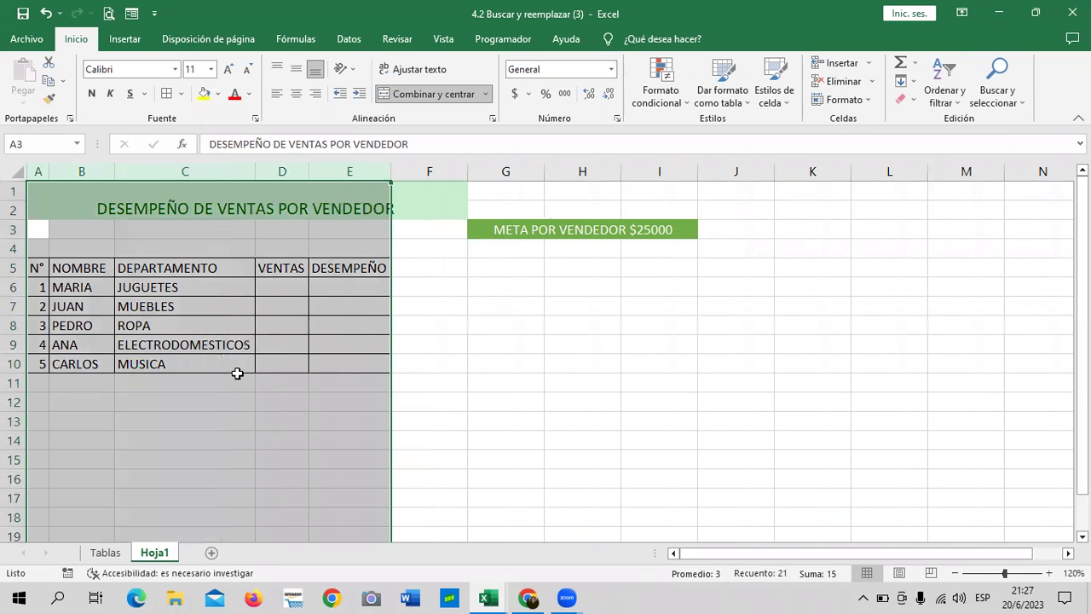
pyautogui.click(229, 399)
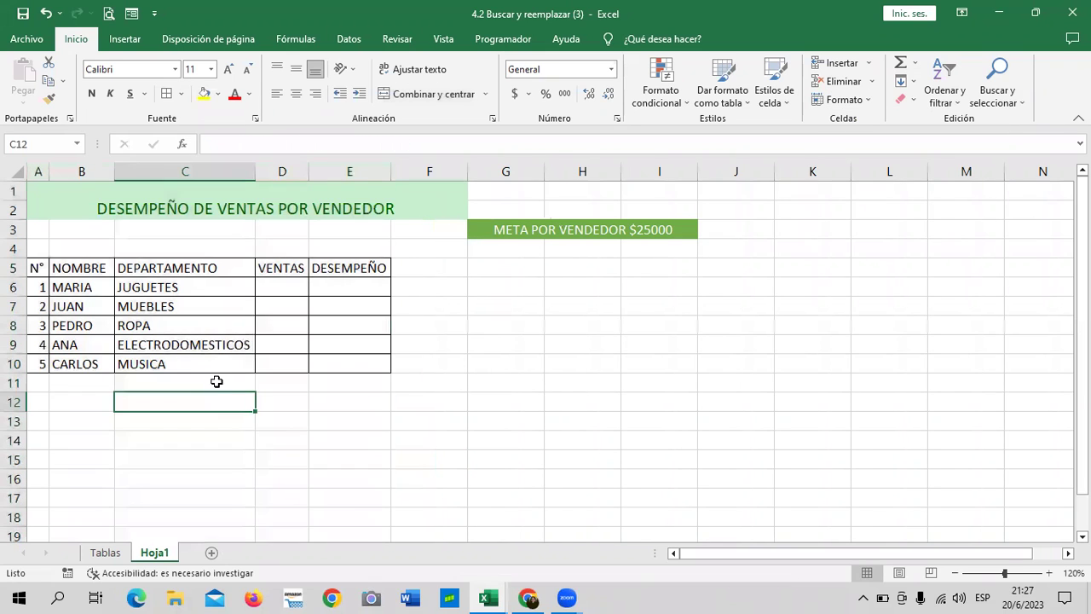
# Apply the Contabilidad accounting format to VENTAS cells D6:D10
pyautogui.click(190, 349)
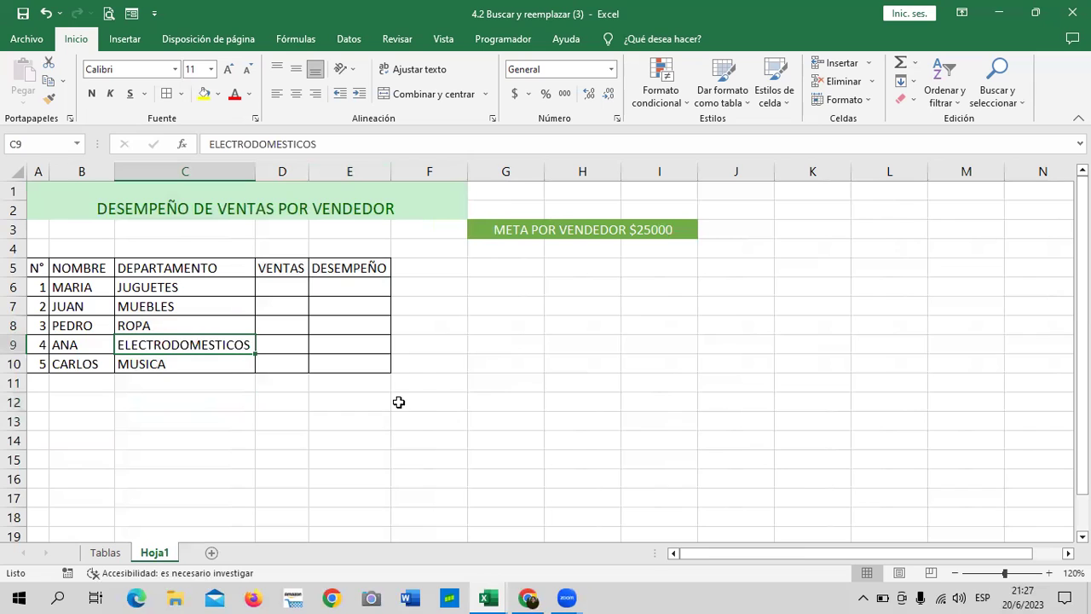
pyautogui.click(532, 364)
pyautogui.click(274, 283)
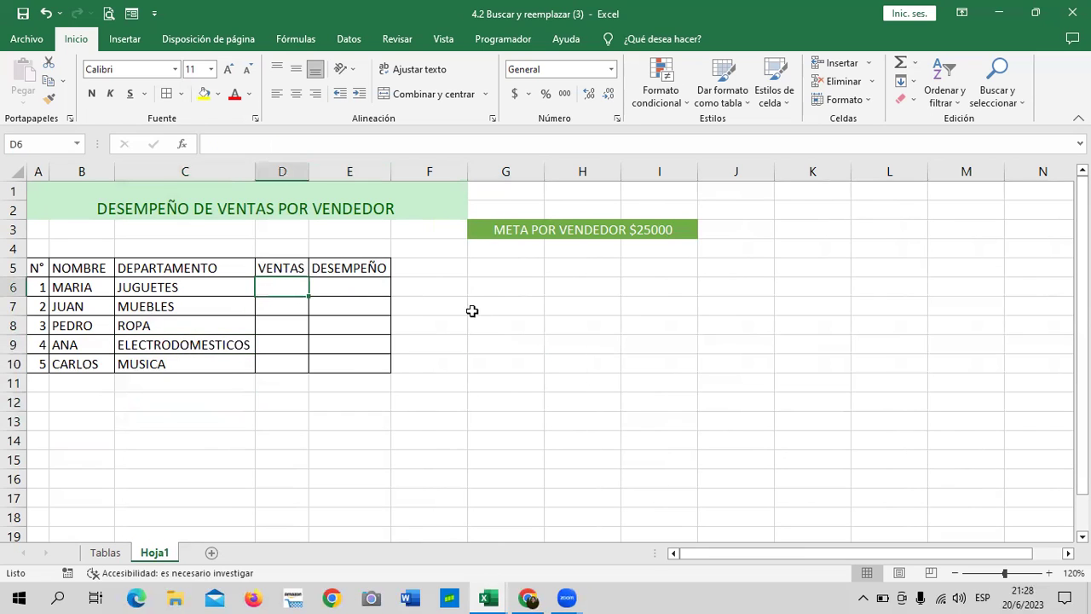
pyautogui.moveTo(276, 282); pyautogui.dragTo(362, 365)
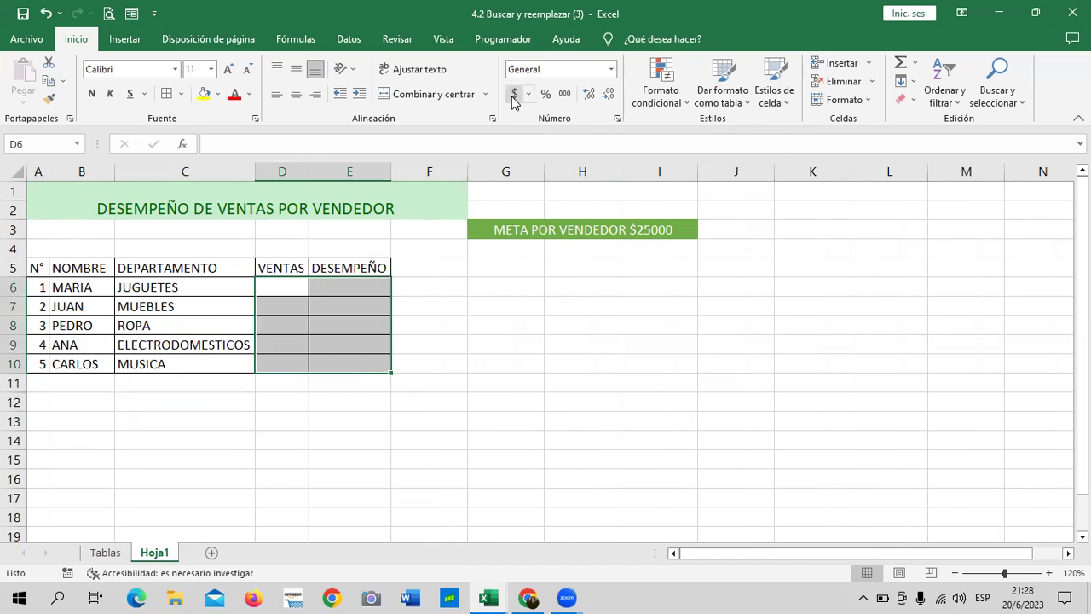
pyautogui.click(571, 398)
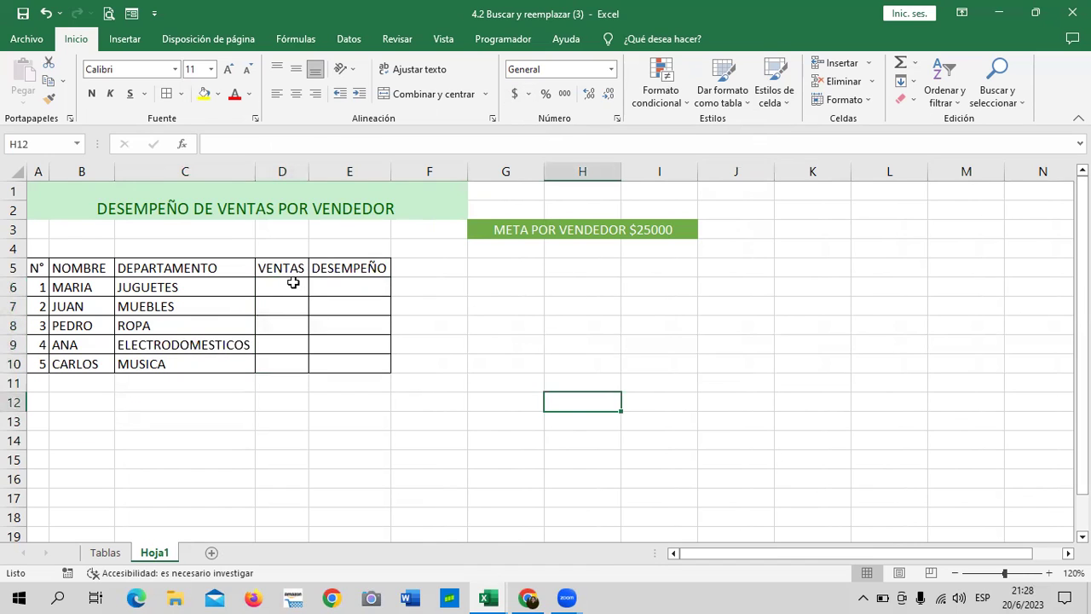
pyautogui.moveTo(292, 283); pyautogui.dragTo(290, 363)
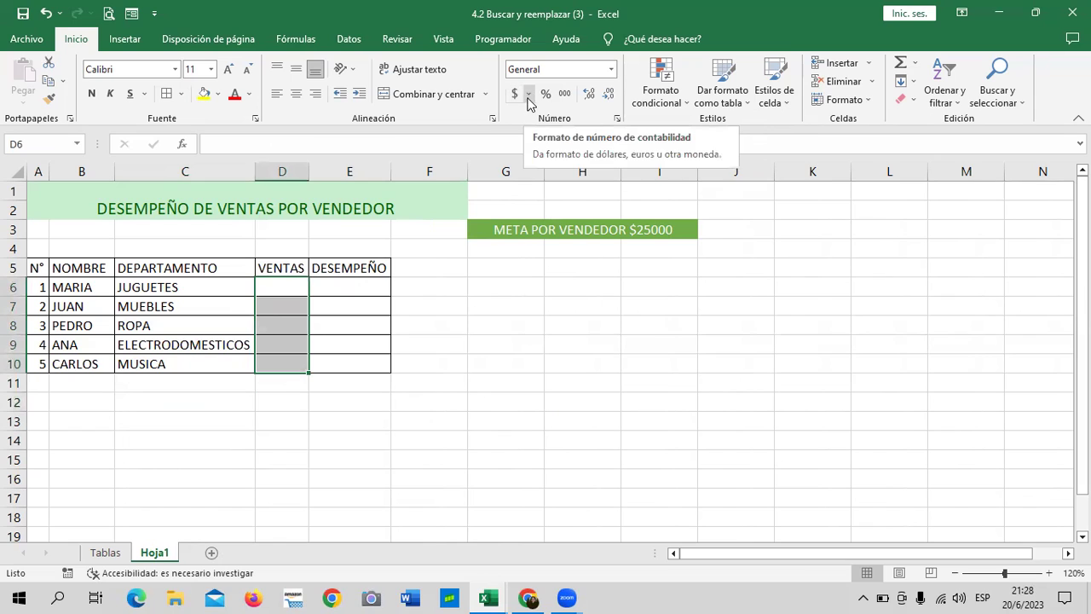
pyautogui.click(517, 94)
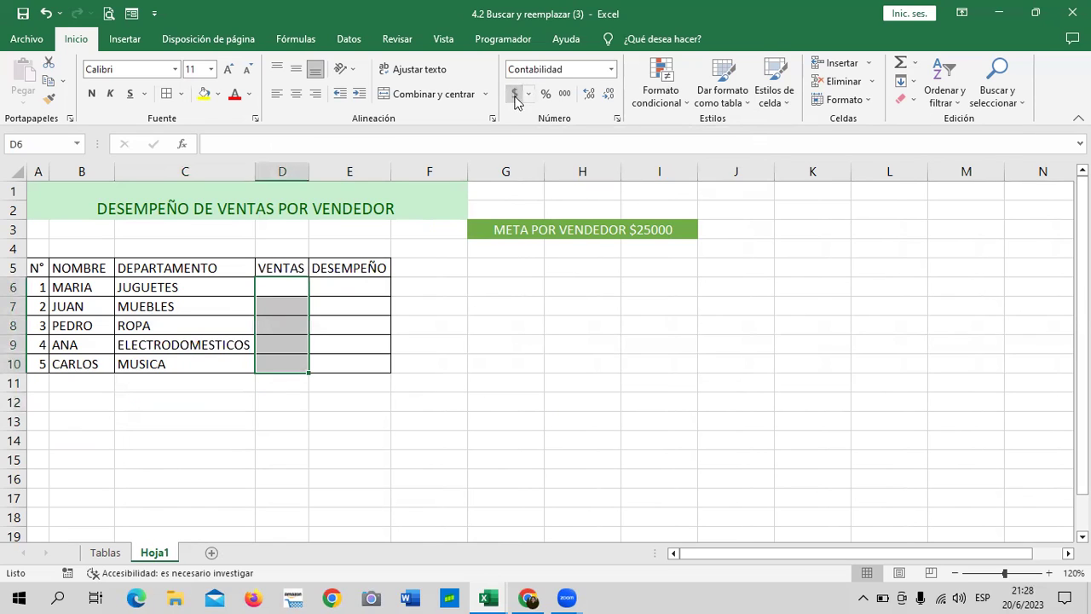
pyautogui.click(504, 348)
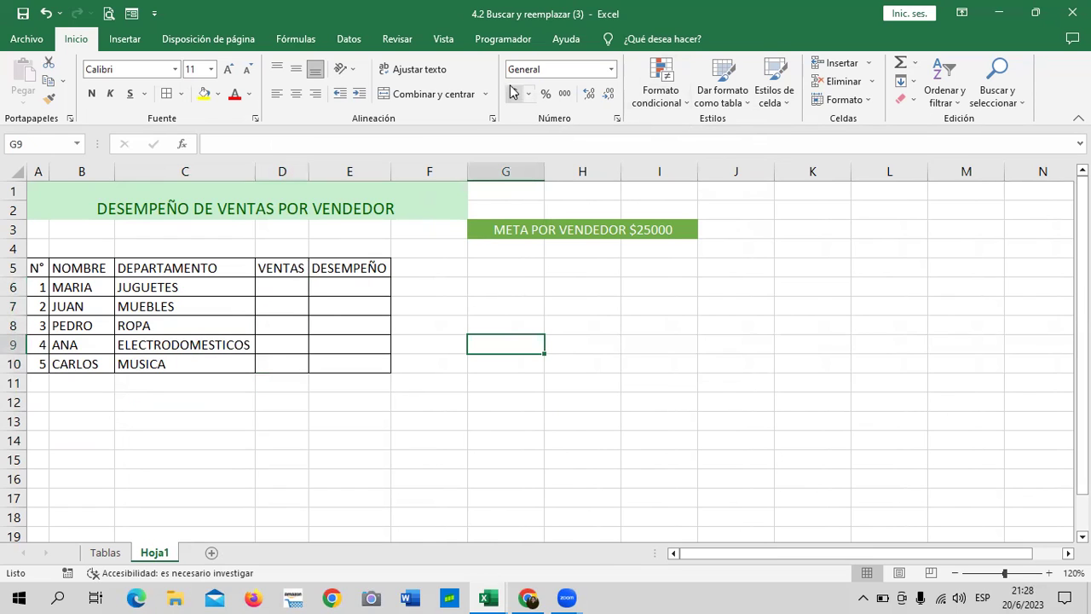
pyautogui.click(667, 297)
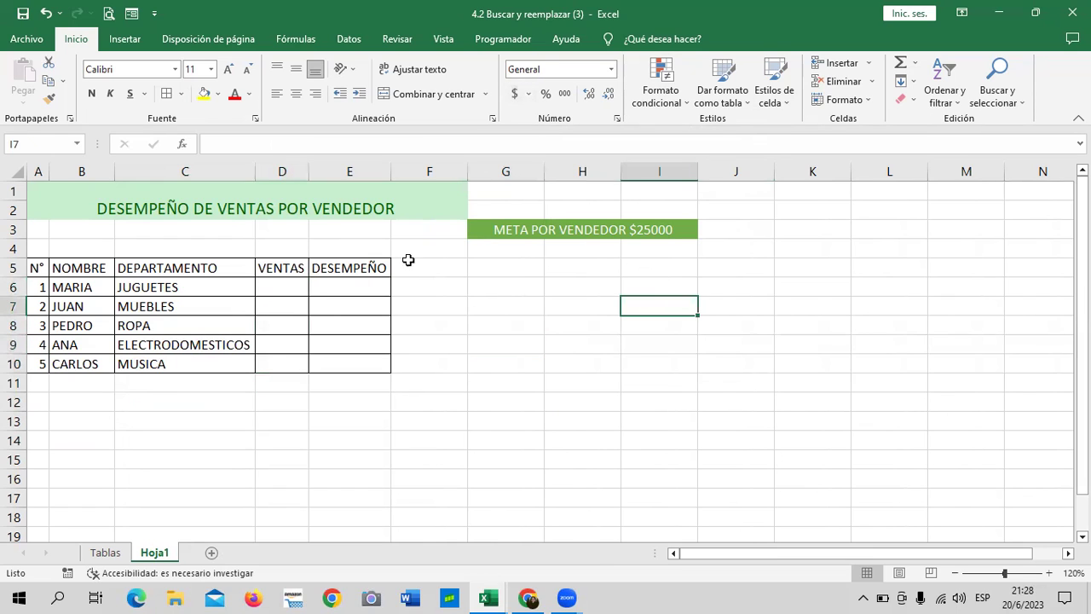
pyautogui.click(287, 284)
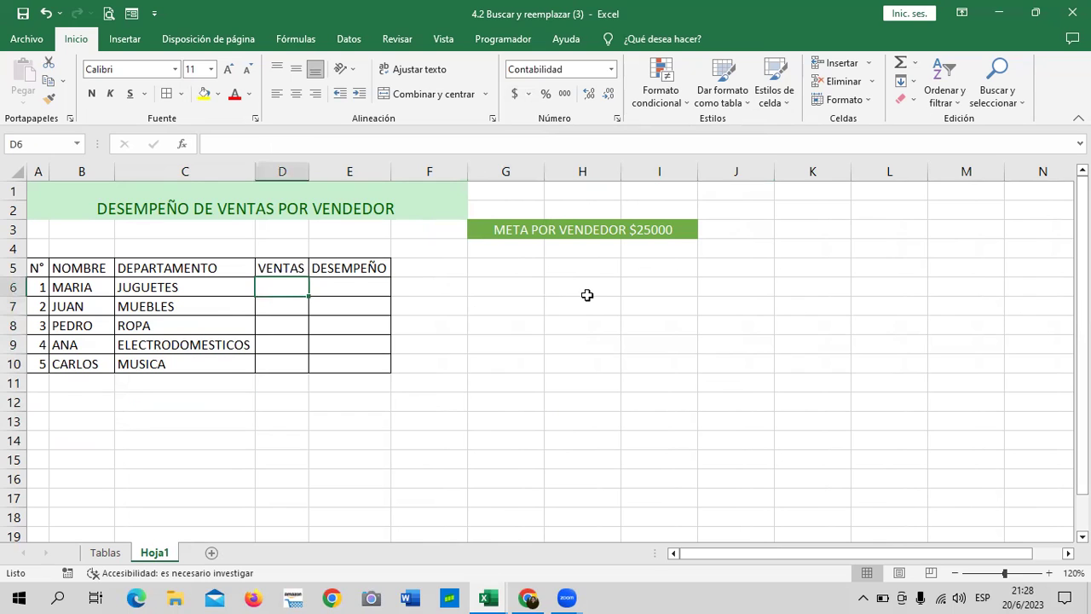
# Enter sales of 15000, 18000, 20000, 24000 and 9000 into D6 through D10
pyautogui.write('15000')
pyautogui.press('Return')
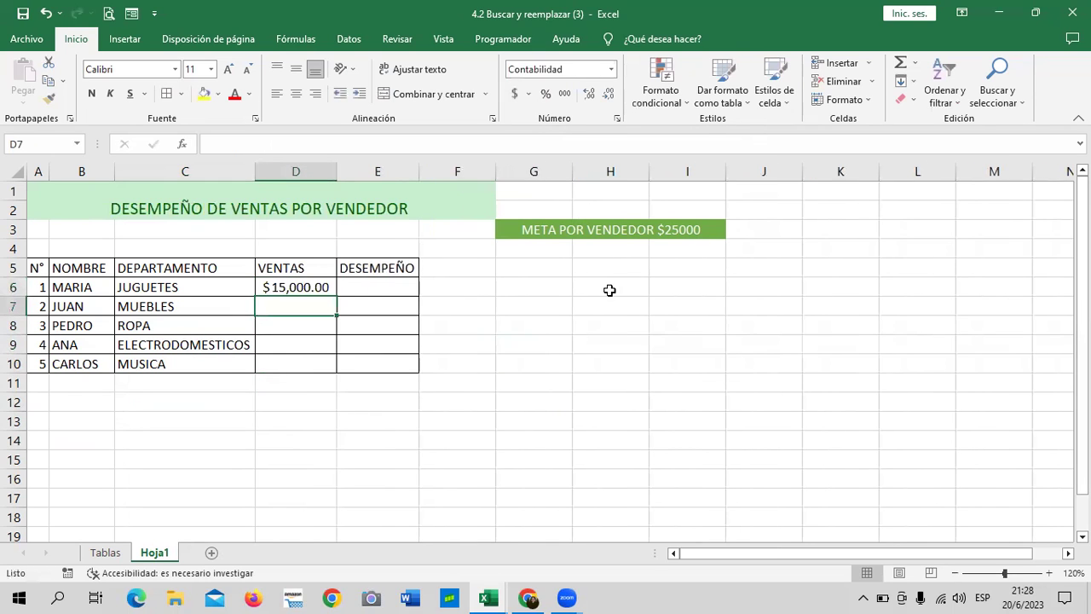
pyautogui.write('18')
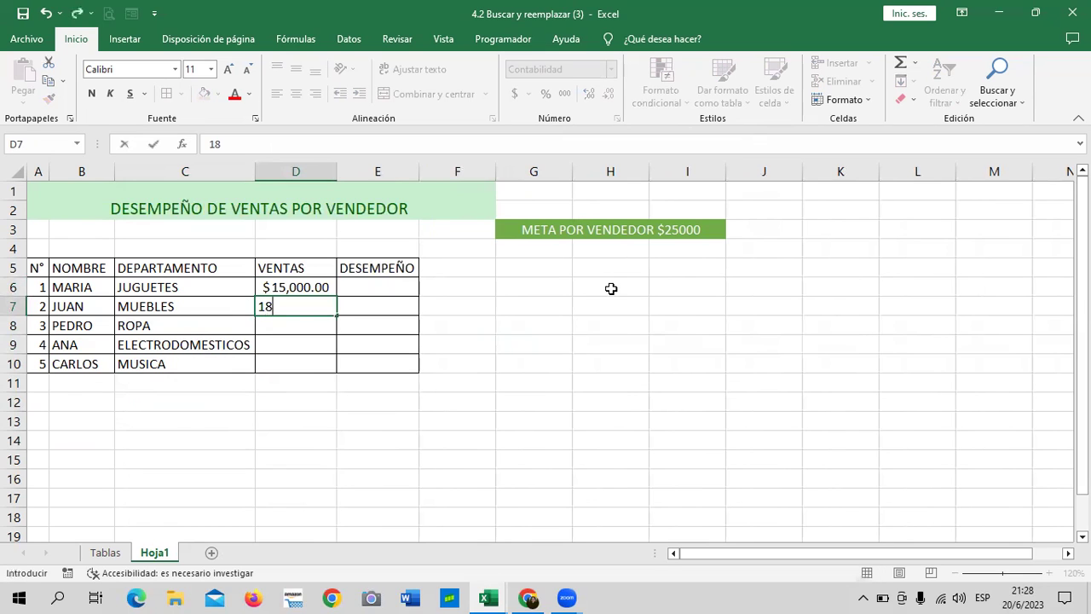
pyautogui.write('$18,000')
pyautogui.press('Return')
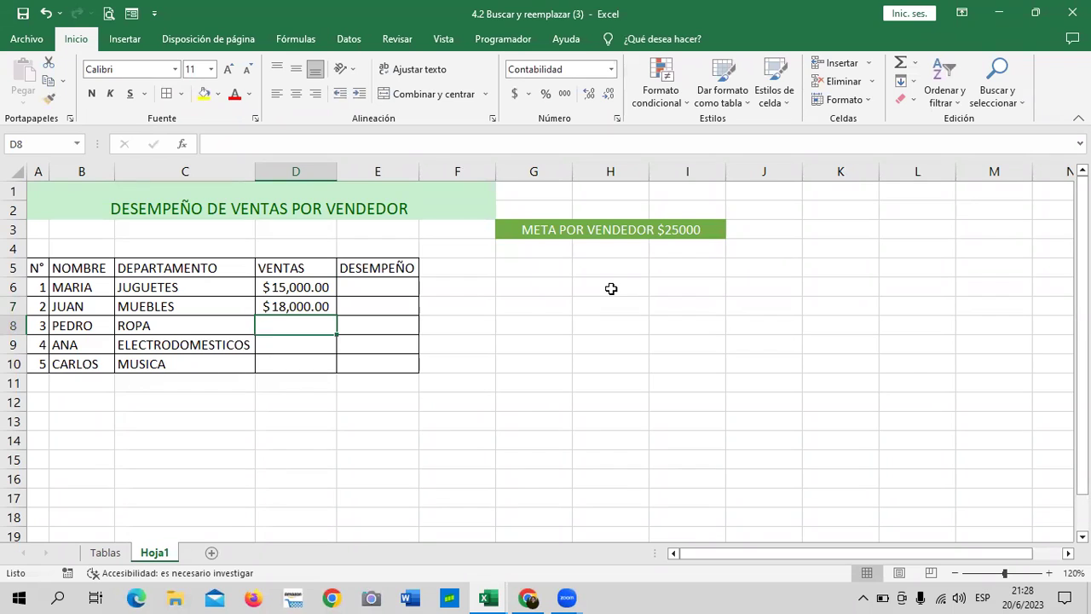
pyautogui.write('2')
pyautogui.write('0,00')
pyautogui.write('0000')
pyautogui.press('Return')
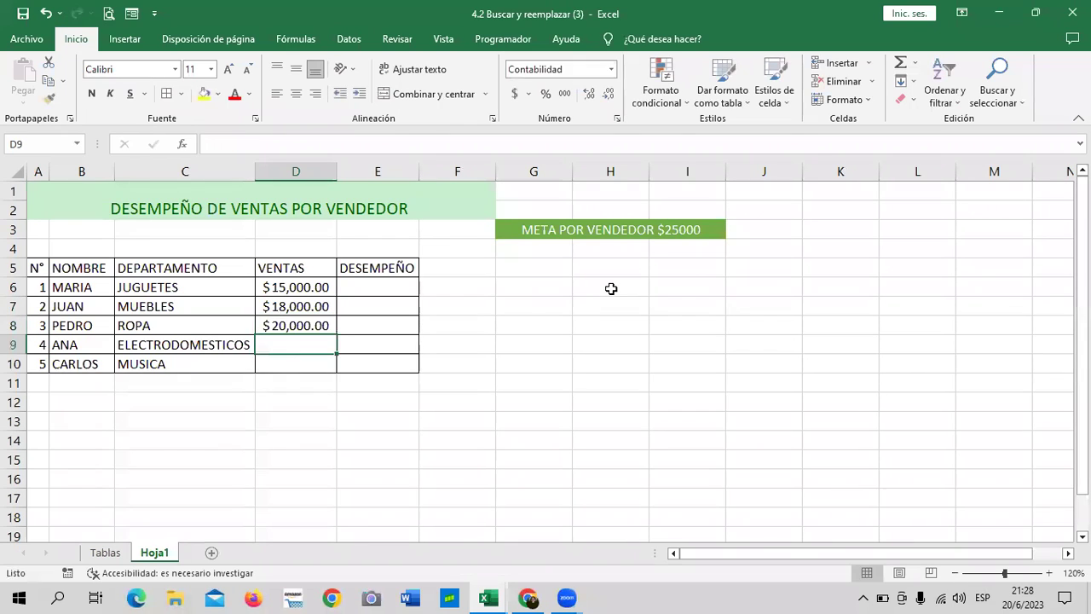
pyautogui.write('2')
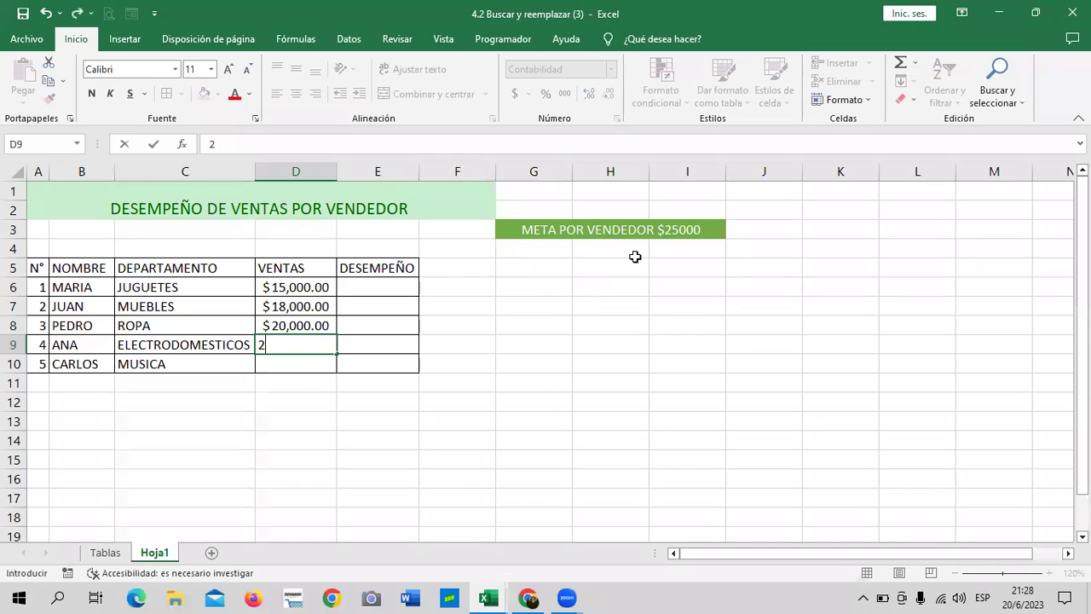
pyautogui.write('4000')
pyautogui.press('Return')
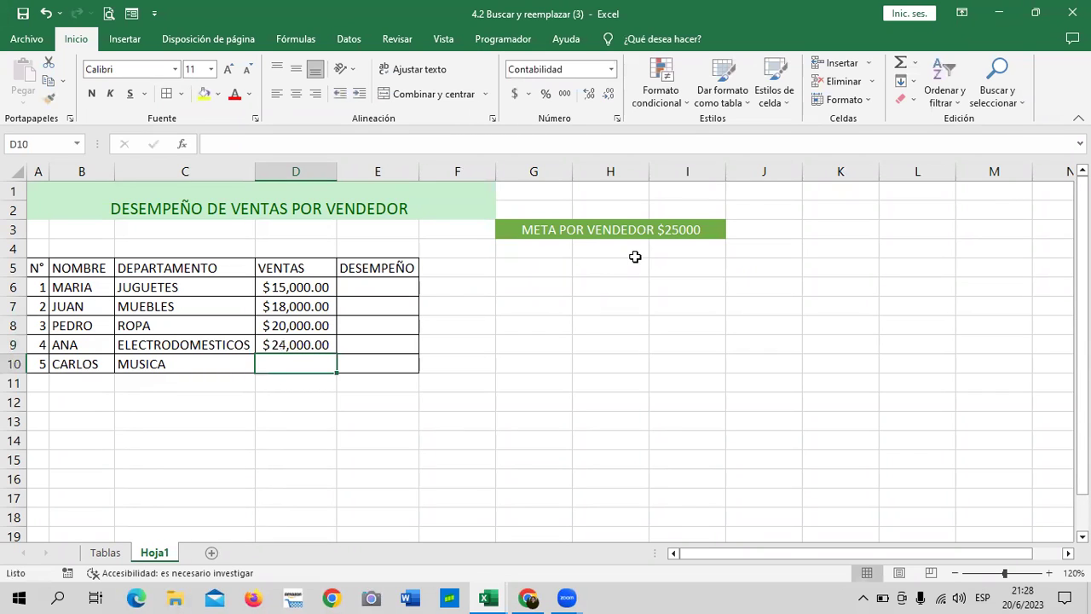
pyautogui.write('9000')
pyautogui.press('Return')
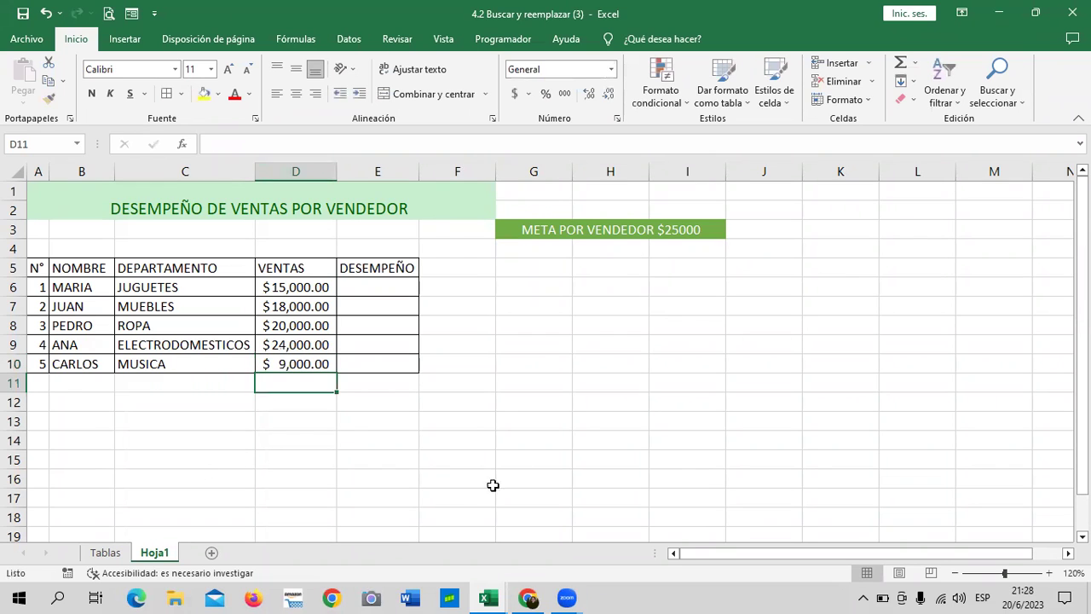
pyautogui.click(584, 357)
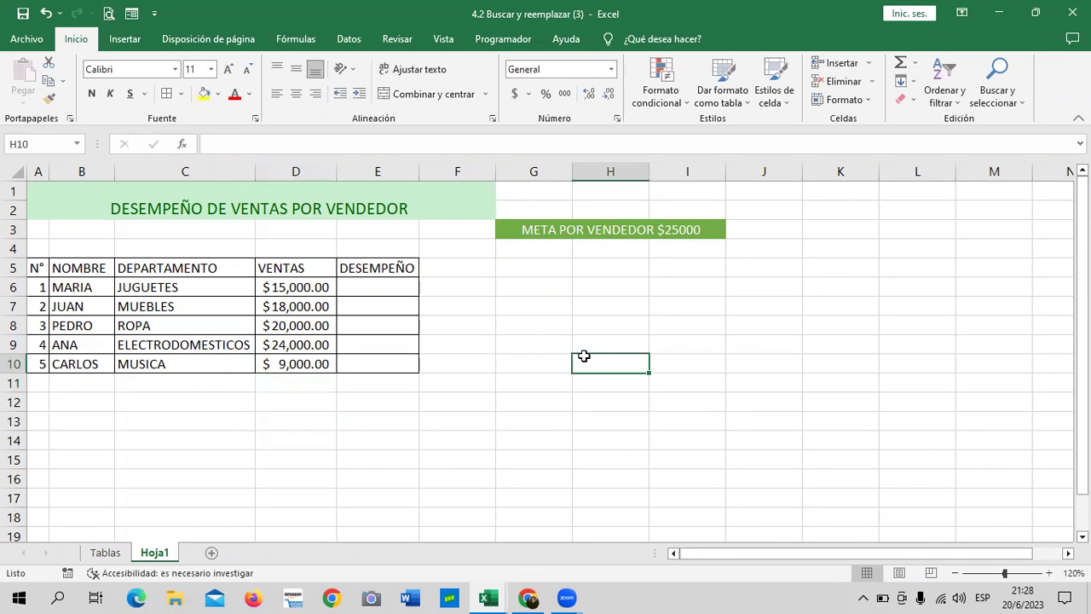
pyautogui.click(469, 341)
pyautogui.click(388, 279)
# Center-align the header labels in A5:E5, from N° to DESEMPEÑO
pyautogui.click(379, 270)
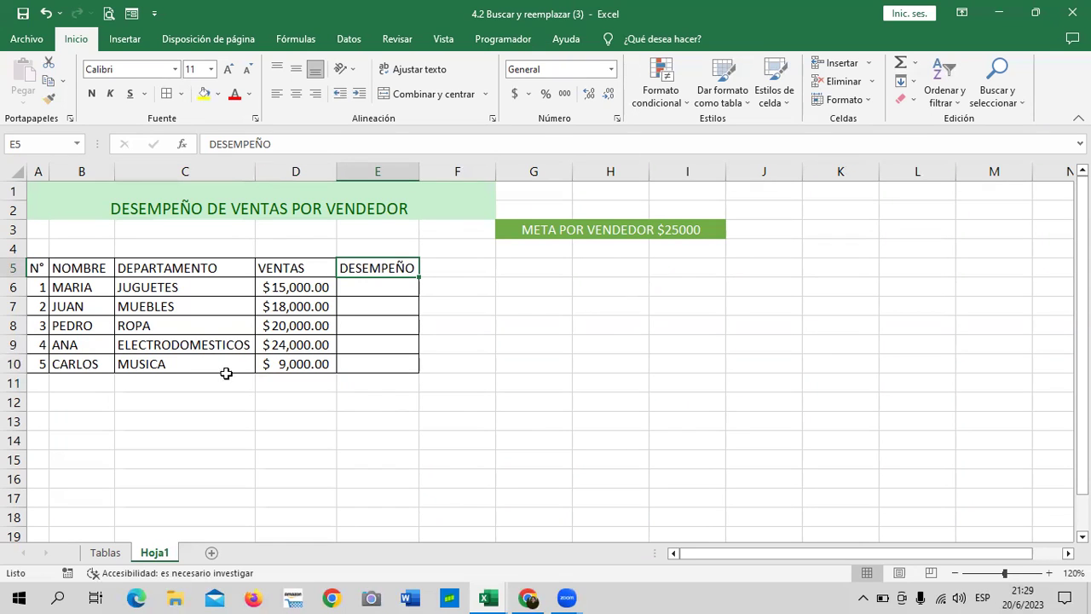
pyautogui.click(305, 267)
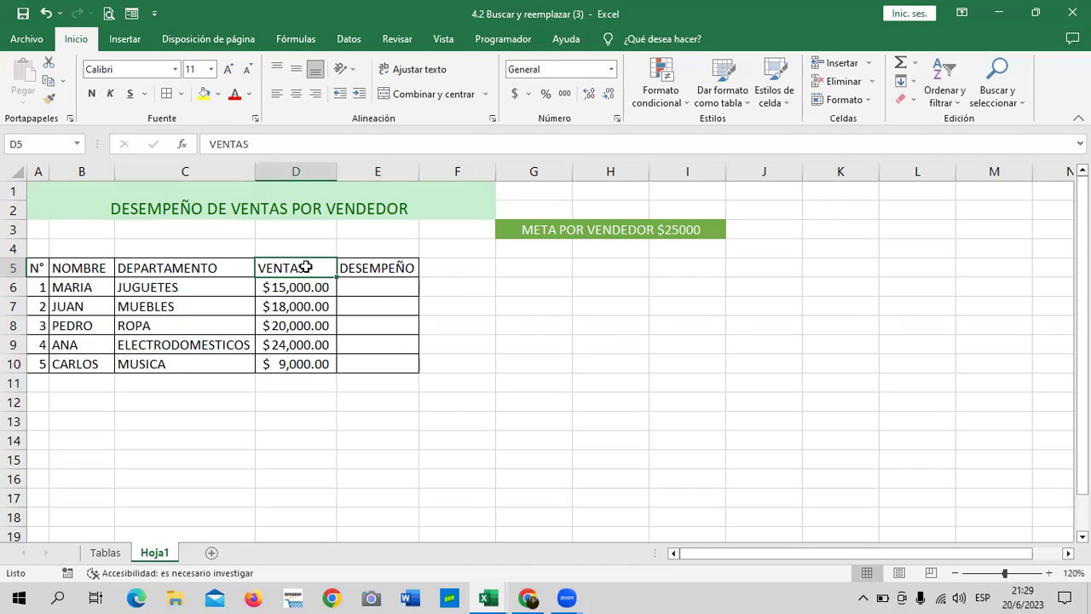
pyautogui.moveTo(37, 267); pyautogui.dragTo(400, 268)
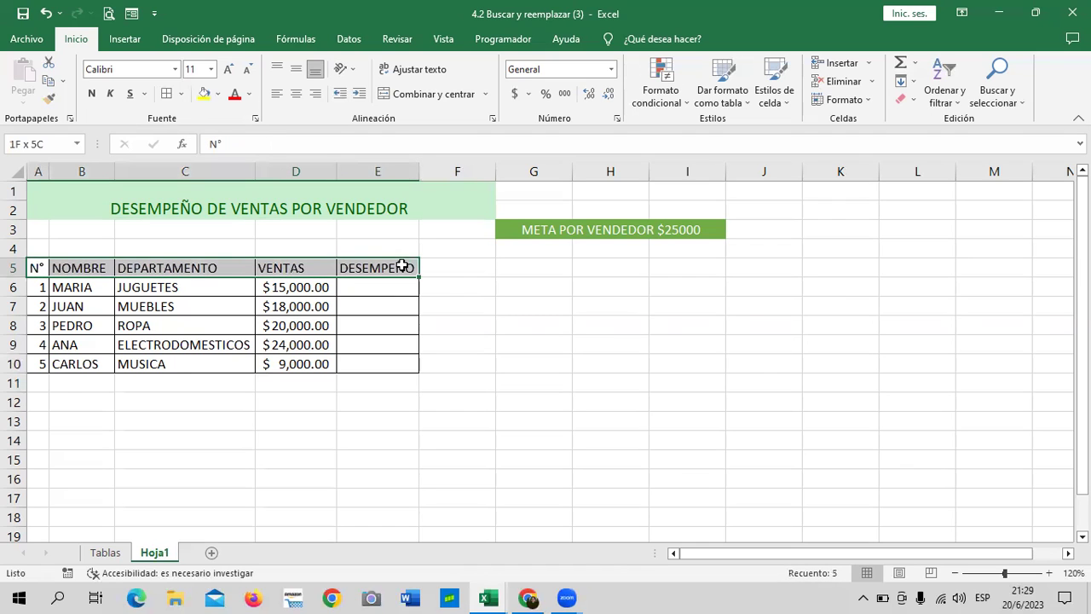
pyautogui.click(296, 98)
pyautogui.click(590, 358)
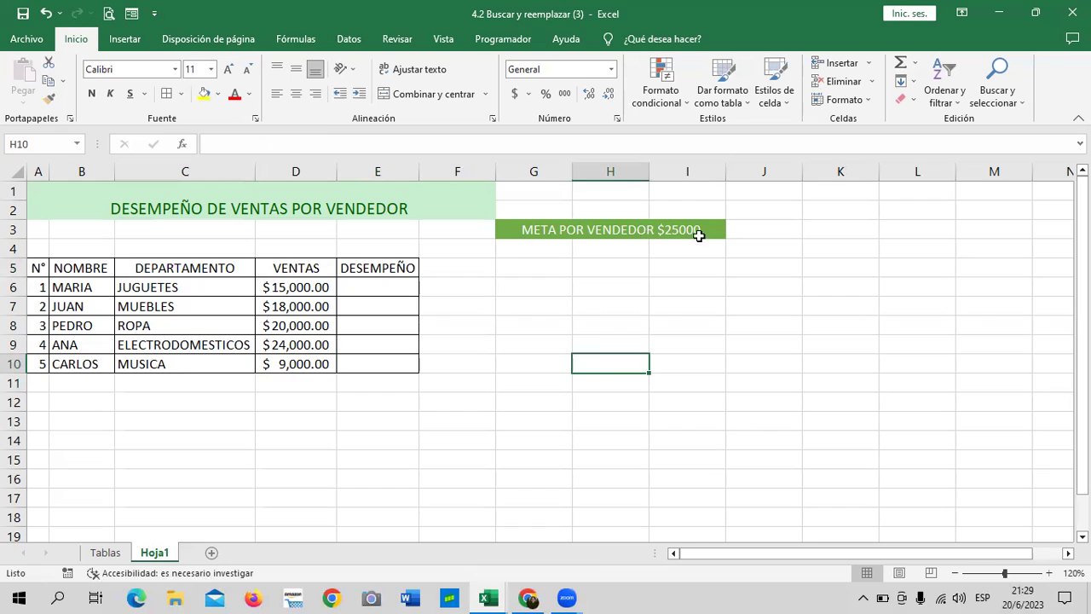
pyautogui.click(708, 226)
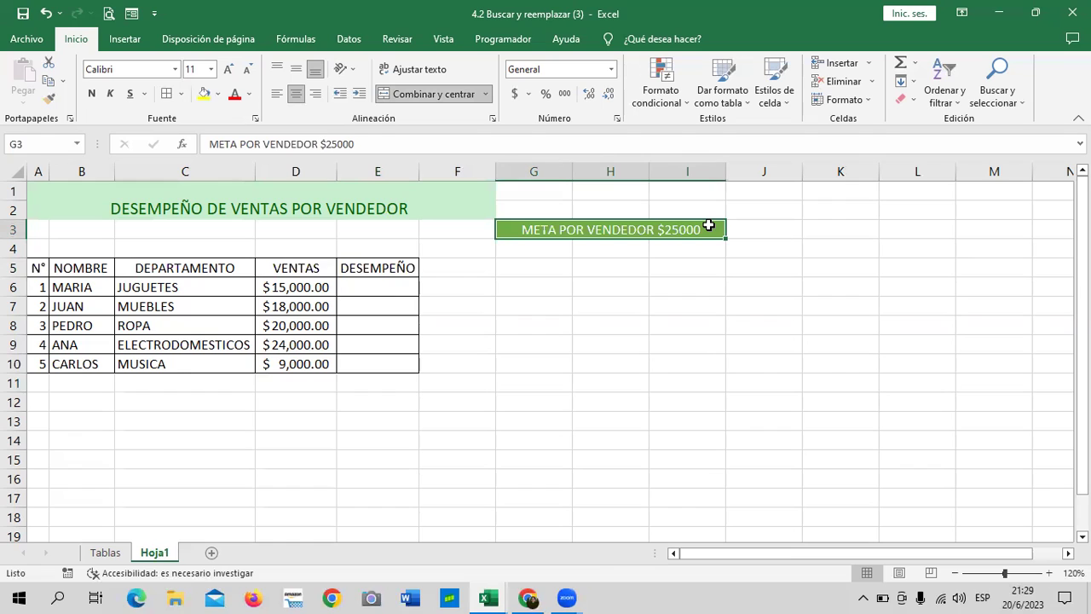
# Enter =(D6*100%)/G3 in E6, which returns #¡VALOR!
pyautogui.click(384, 289)
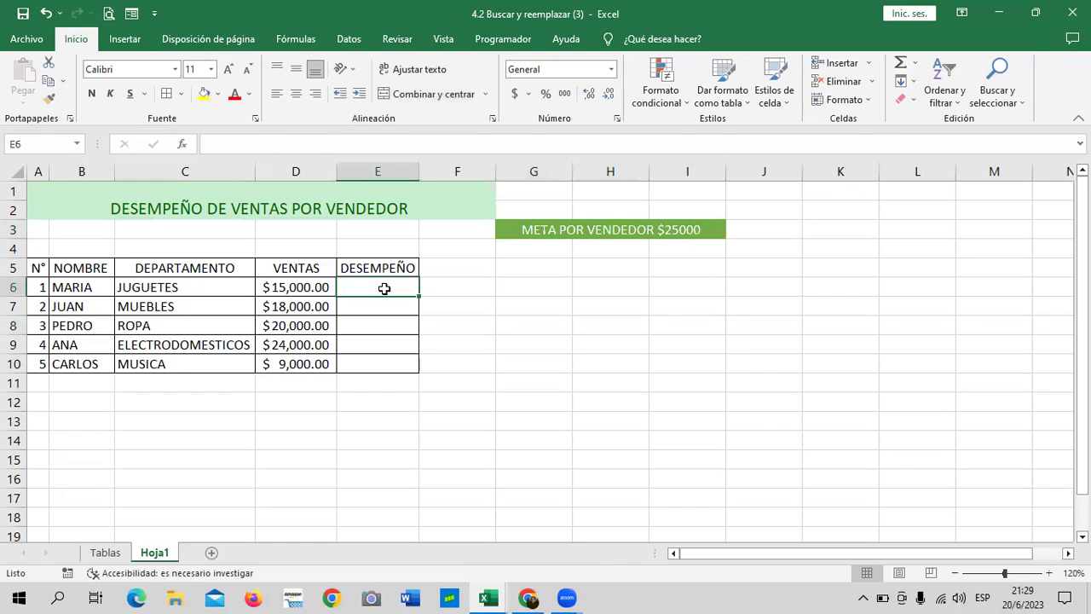
pyautogui.write('=')
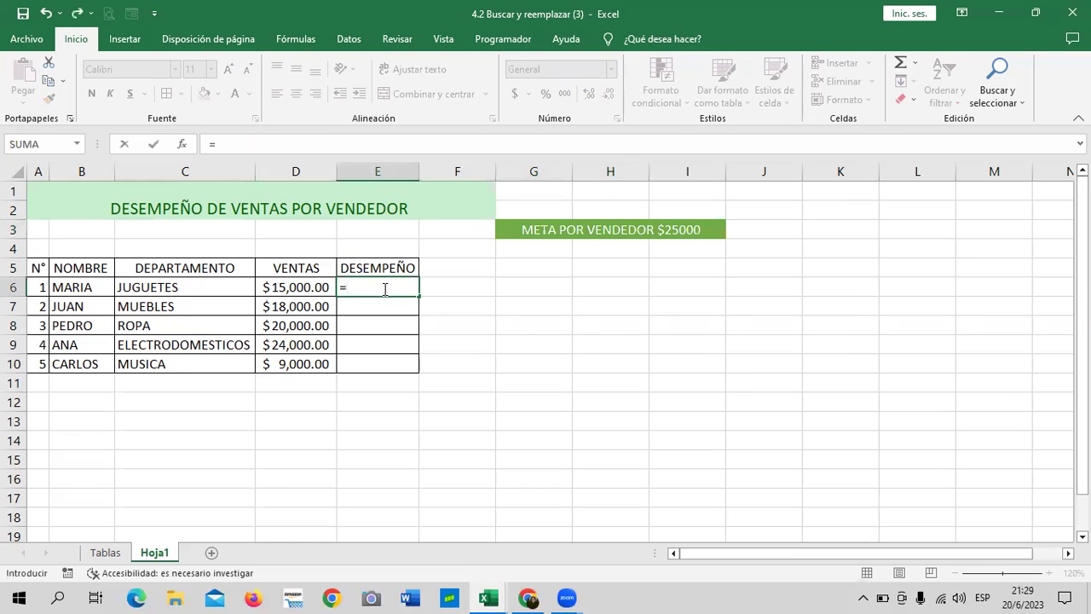
pyautogui.write('(')
pyautogui.click(294, 286)
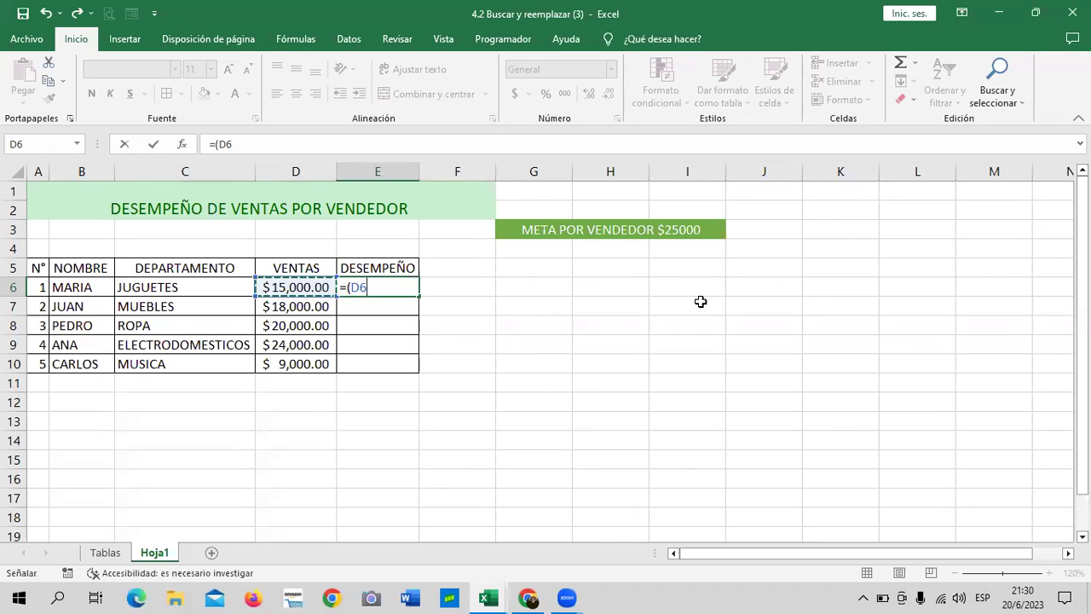
pyautogui.write('*100')
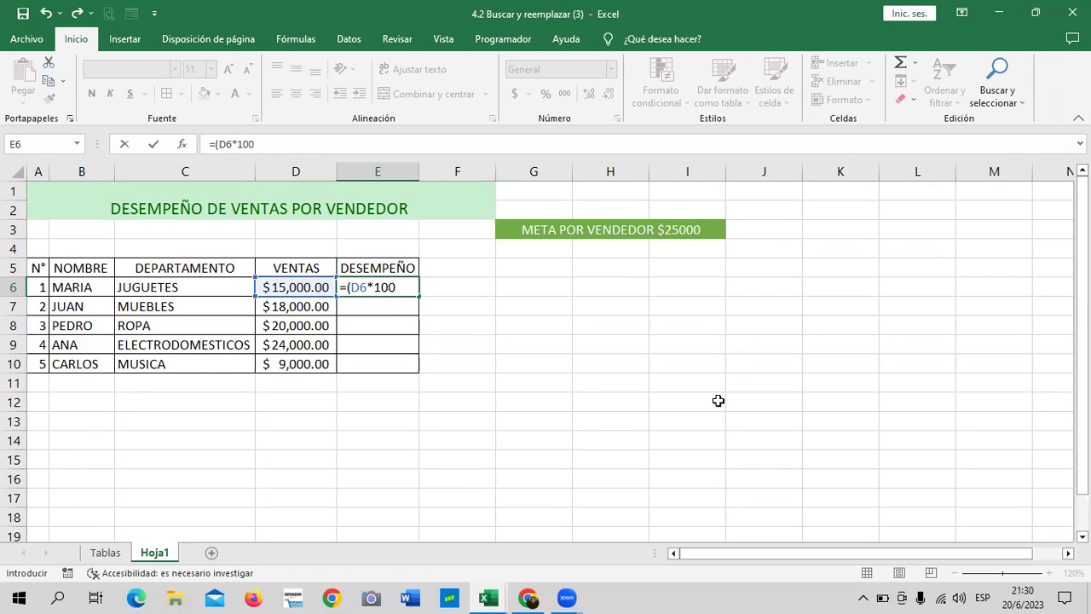
pyautogui.write('%)')
pyautogui.write('/')
pyautogui.click(702, 228)
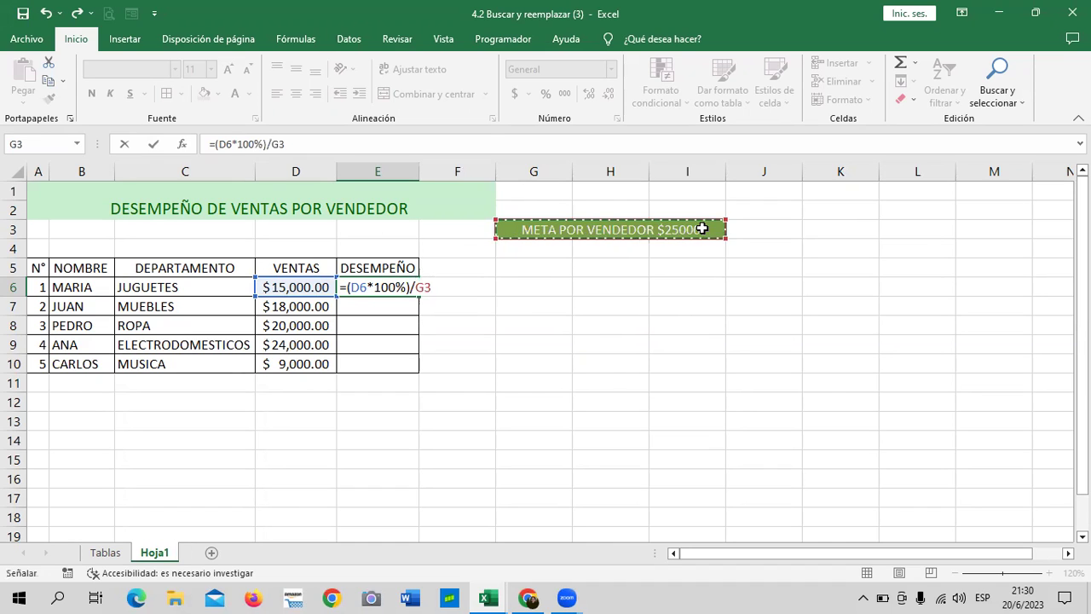
pyautogui.press('Return')
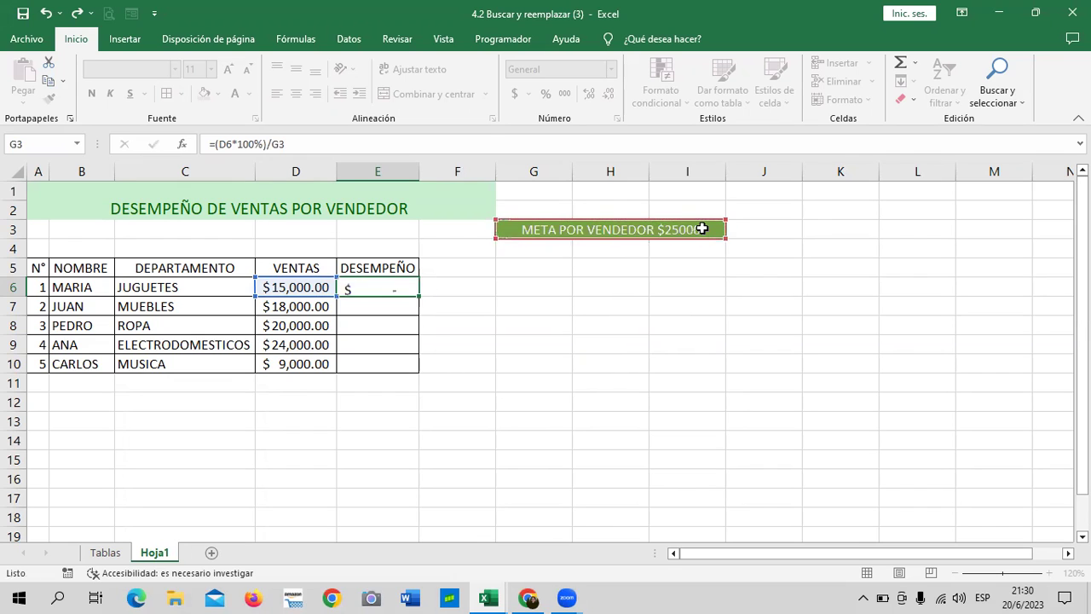
pyautogui.click(701, 324)
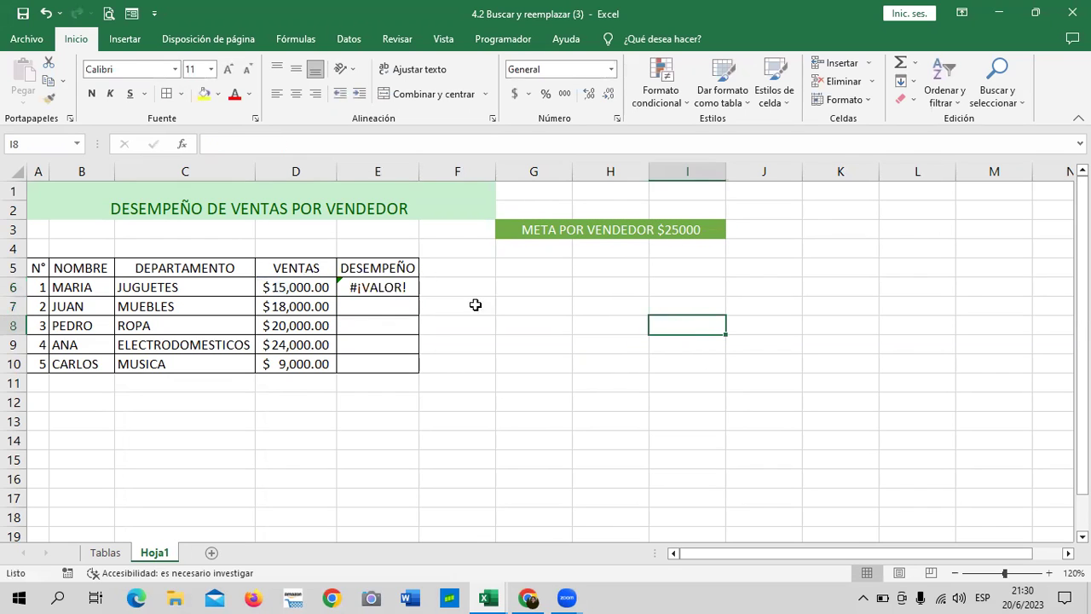
pyautogui.click(394, 288)
pyautogui.click(664, 304)
pyautogui.click(660, 233)
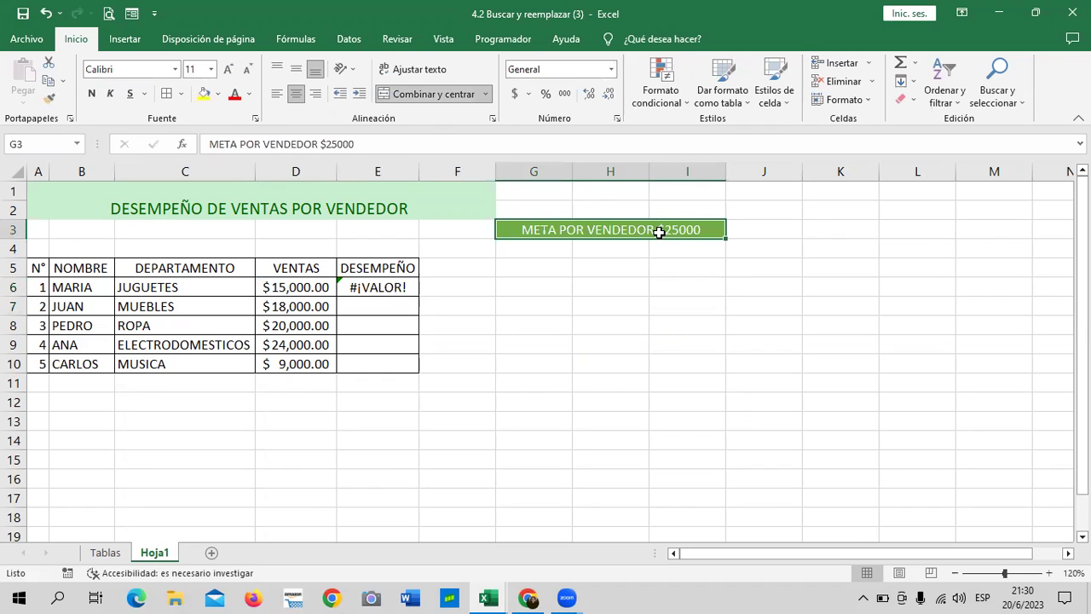
# Unmerge G3:I3 and merge and centre only G3:H3 for the goal label
pyautogui.click(651, 316)
pyautogui.click(623, 229)
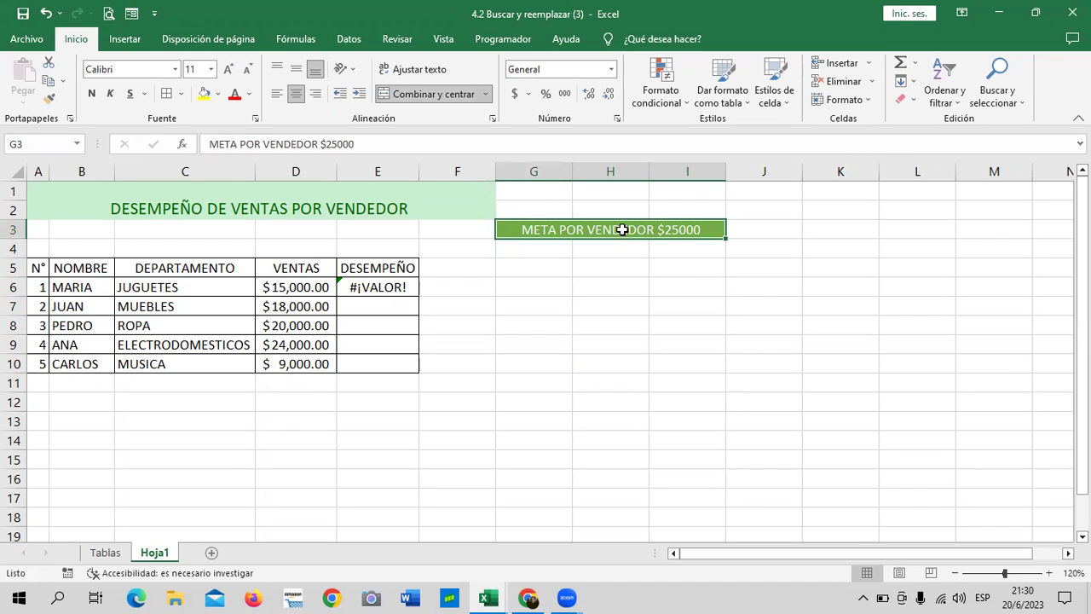
pyautogui.click(451, 95)
pyautogui.click(687, 305)
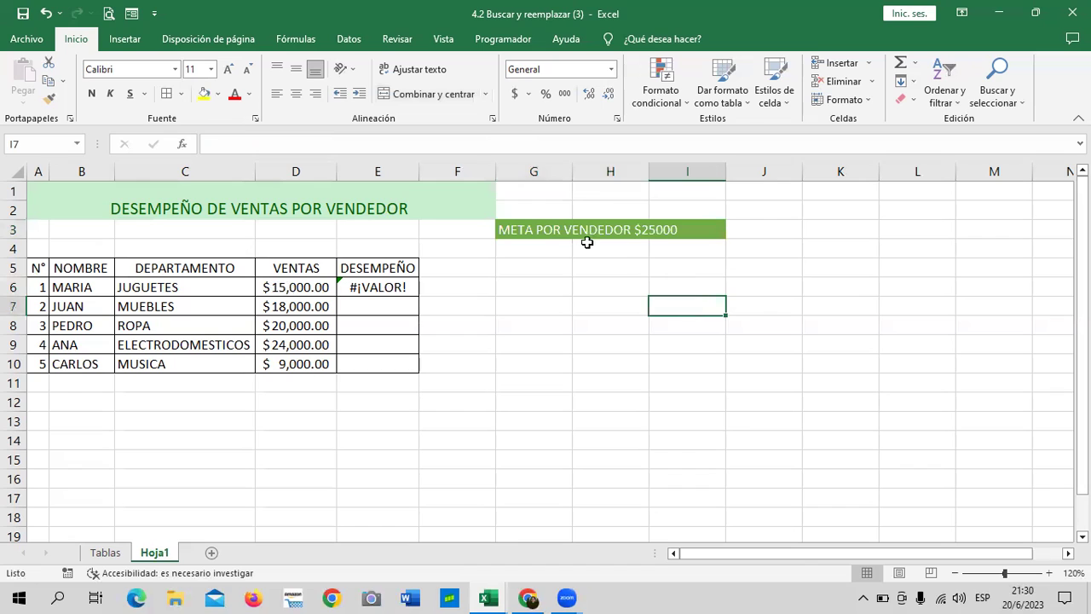
pyautogui.moveTo(510, 229); pyautogui.dragTo(606, 229)
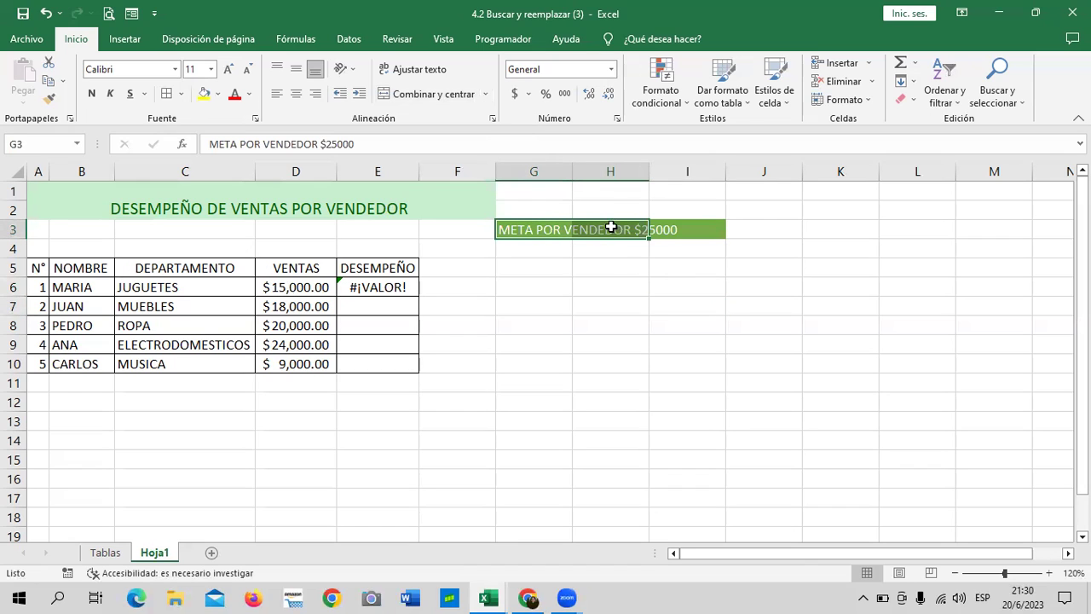
pyautogui.click(420, 96)
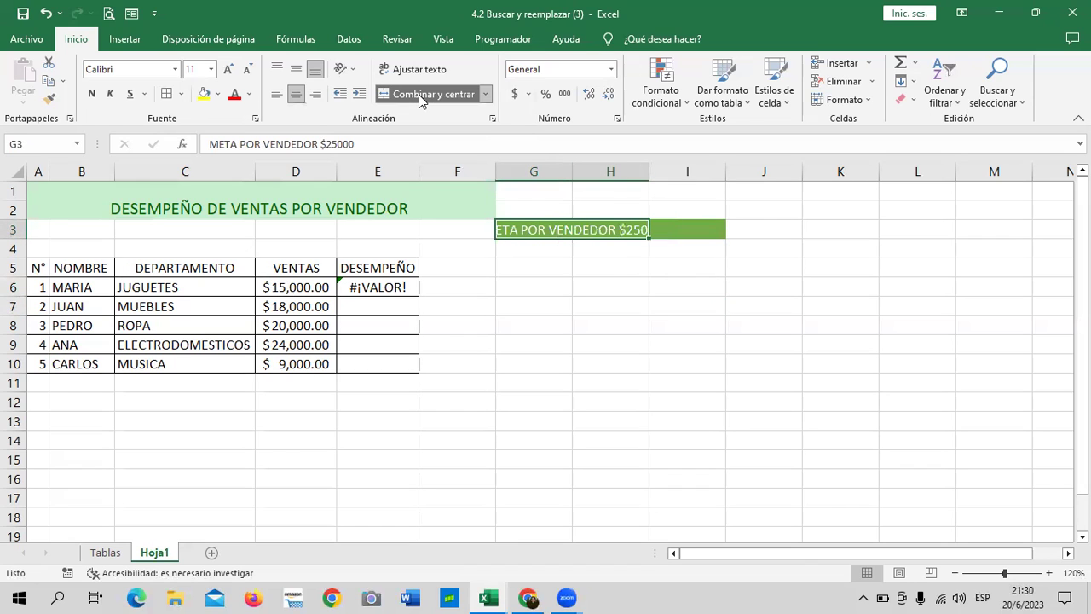
pyautogui.click(687, 306)
# Cut $25000 out of the label text and paste it into I3 as currency
pyautogui.click(682, 230)
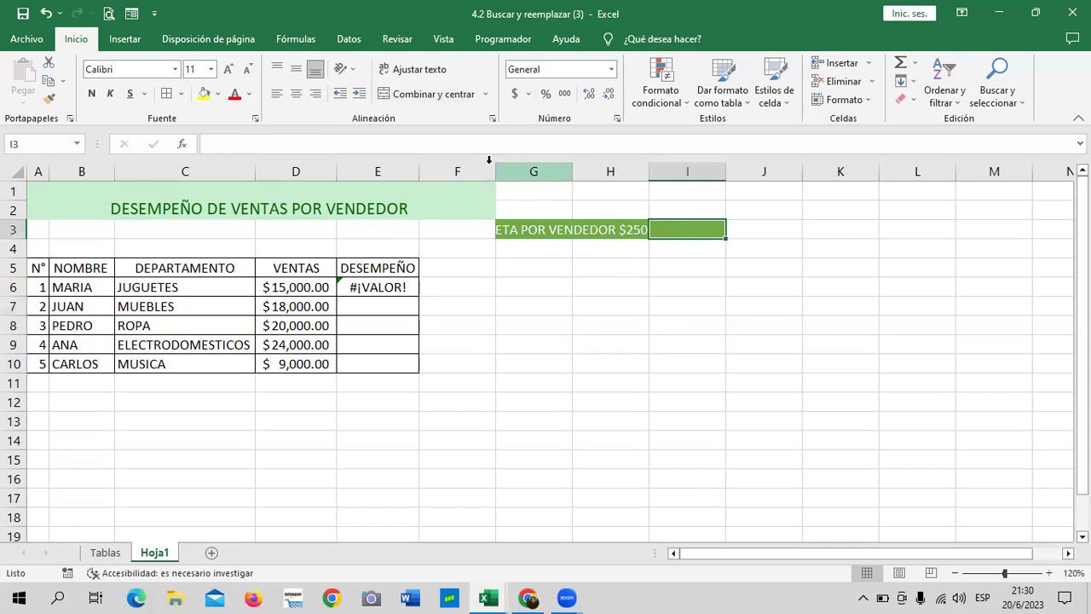
pyautogui.click(536, 231)
pyautogui.moveTo(322, 144); pyautogui.dragTo(356, 144)
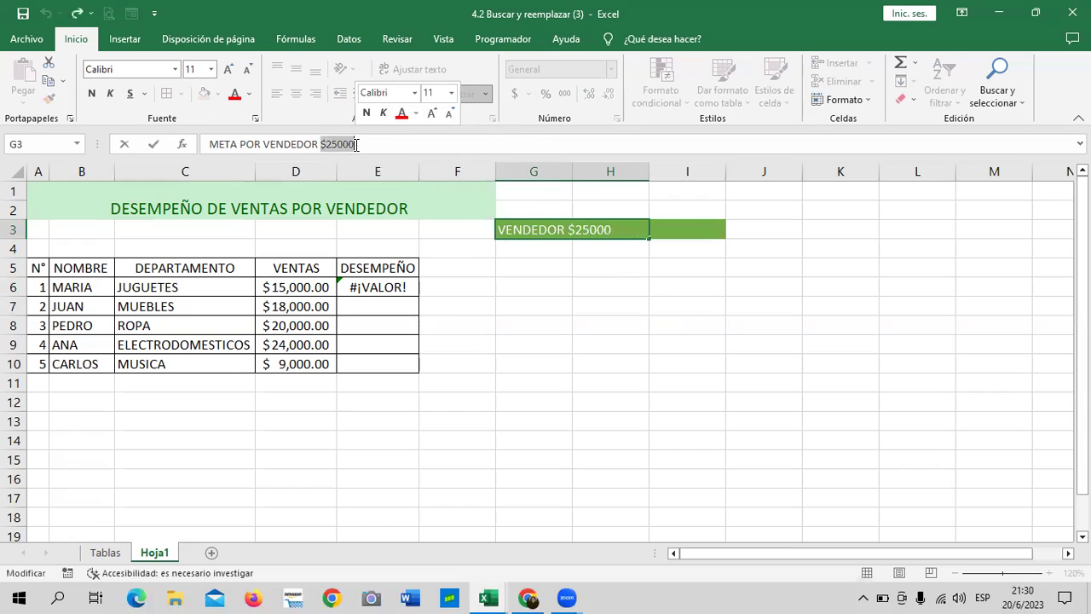
pyautogui.rightClick(357, 144)
pyautogui.click(383, 151)
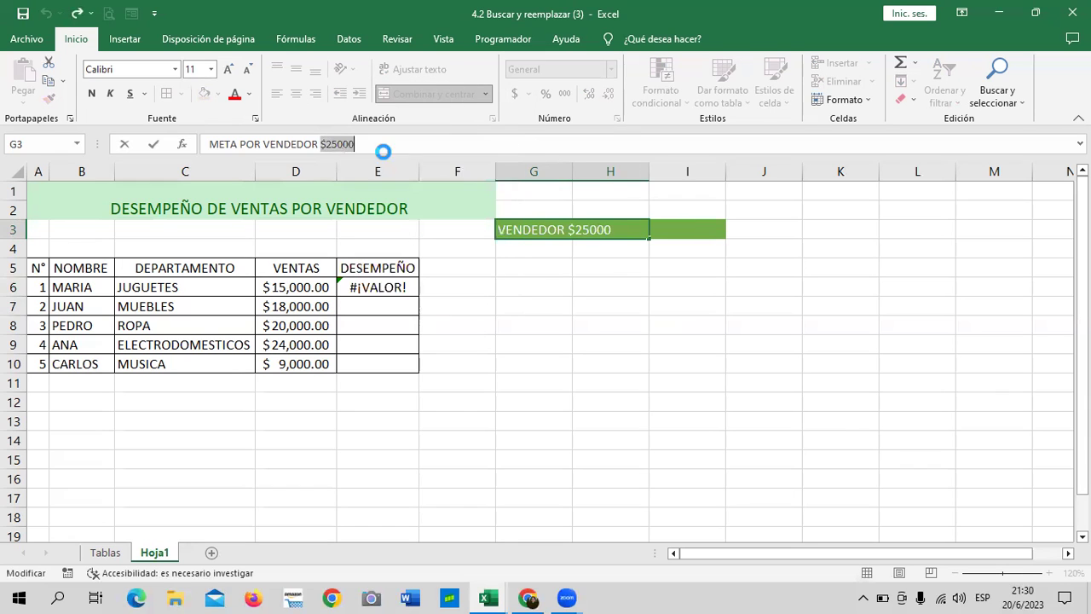
pyautogui.click(684, 231)
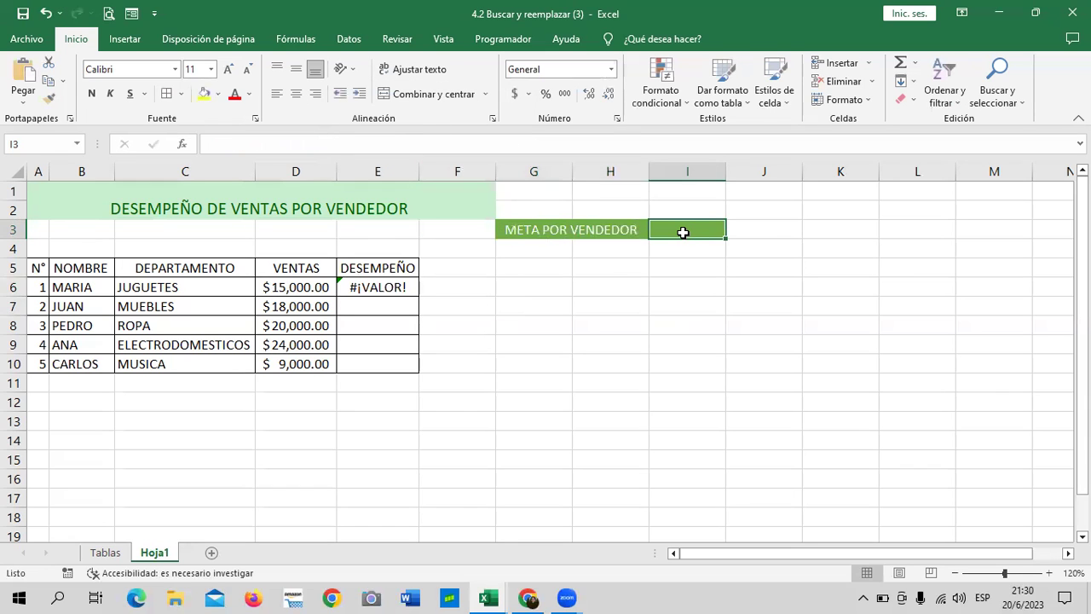
pyautogui.hotkey('ctrl', 'v')
pyautogui.click(688, 328)
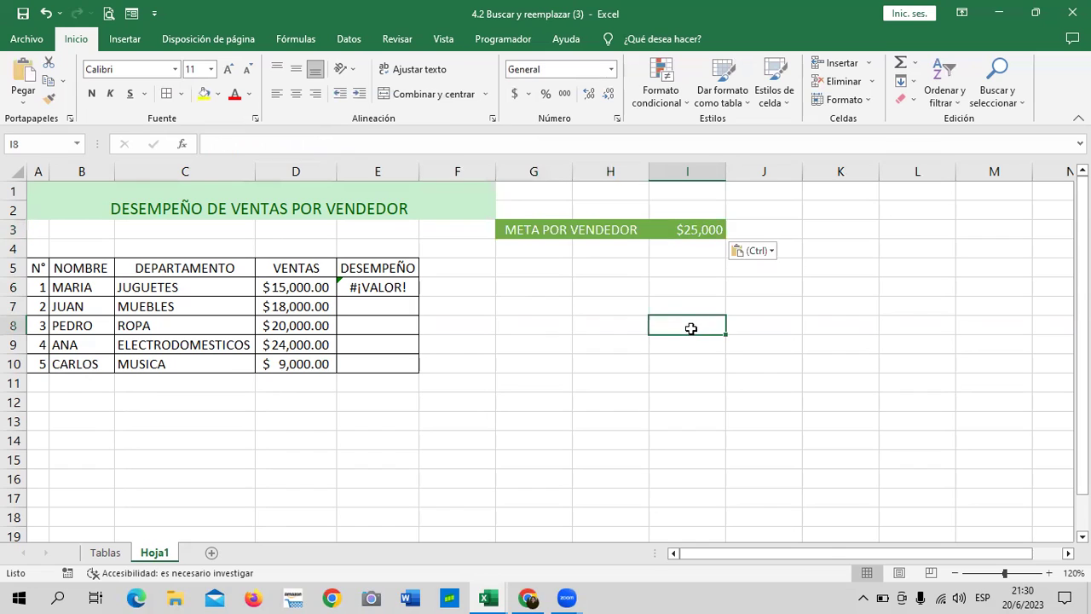
pyautogui.click(635, 228)
pyautogui.click(679, 230)
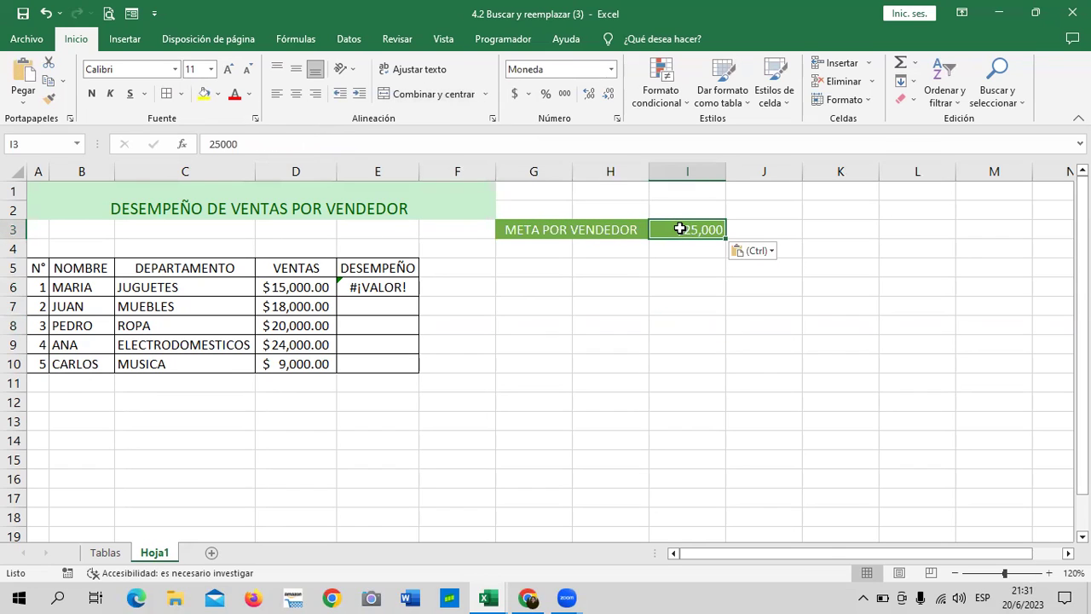
pyautogui.click(607, 340)
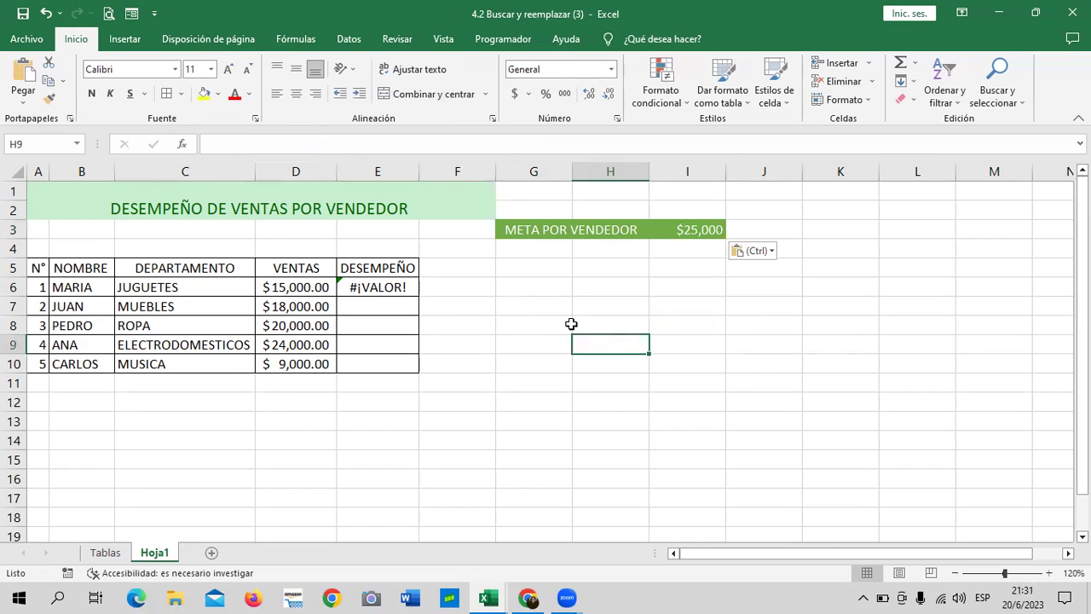
pyautogui.click(652, 225)
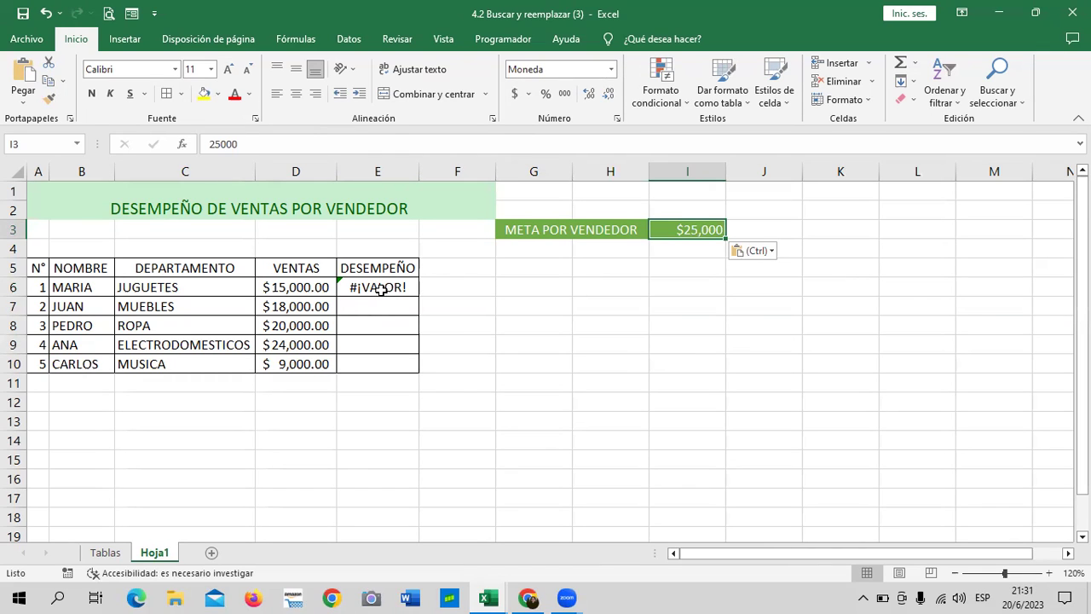
# Change E6's divisor from G3 to I3 so the formula shows 0.6
pyautogui.click(519, 305)
pyautogui.click(682, 229)
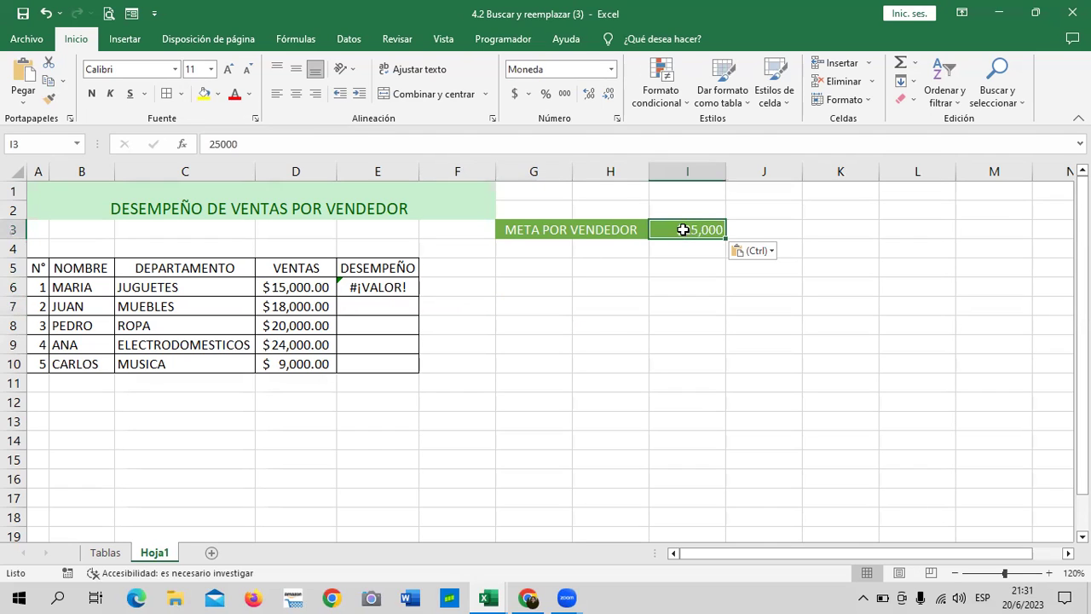
pyautogui.click(388, 286)
pyautogui.click(332, 148)
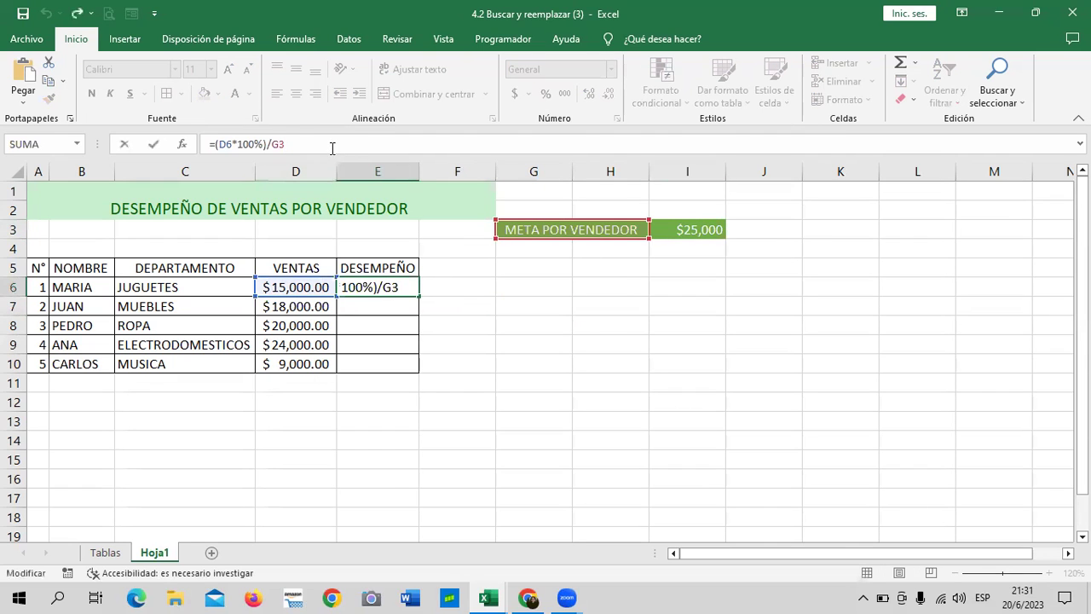
pyautogui.press('BackSpace')
pyautogui.press('BackSpace')
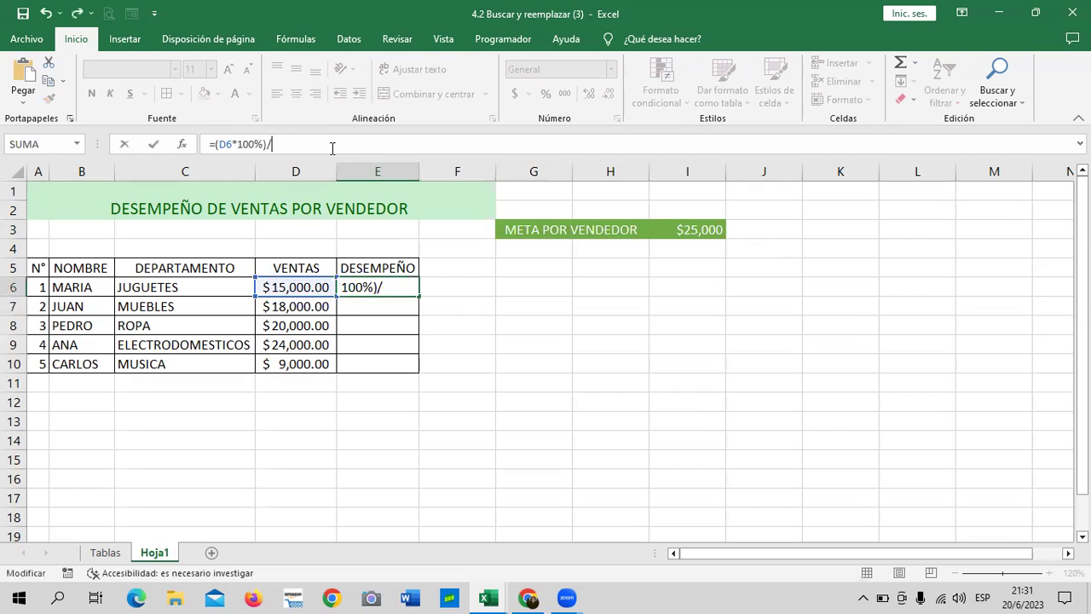
pyautogui.click(683, 228)
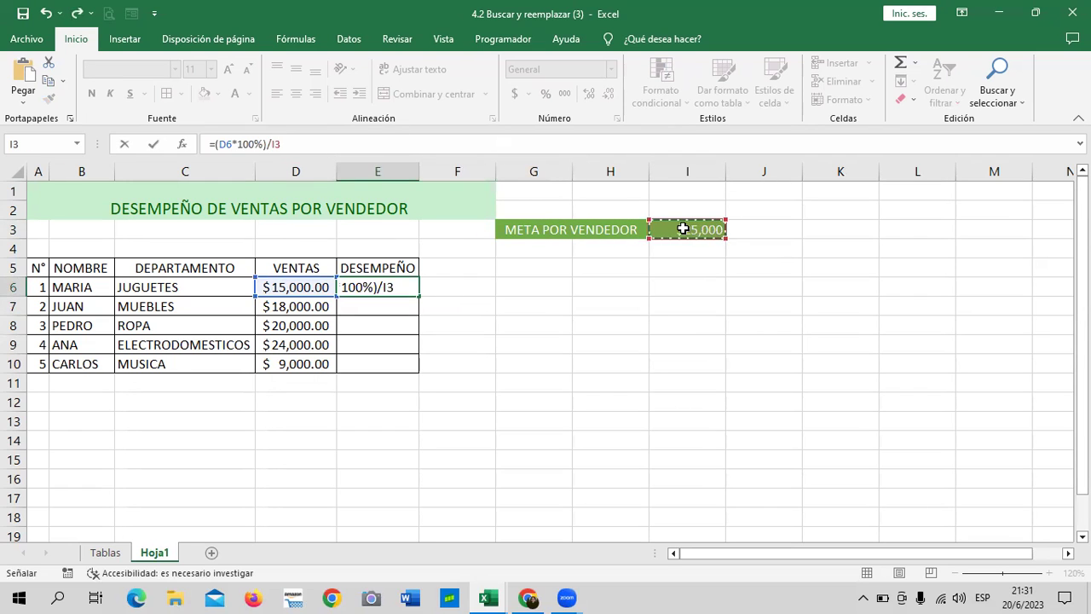
pyautogui.press('Return')
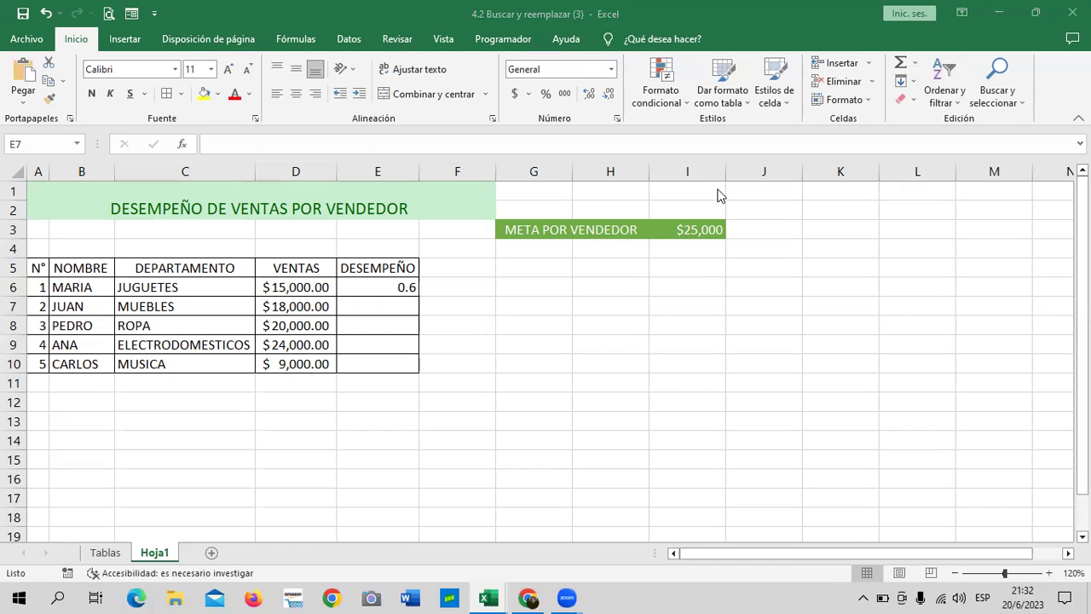
# Apply percent style to DESEMPEÑO cells E6:E10 so E6 shows 60%
pyautogui.click(407, 286)
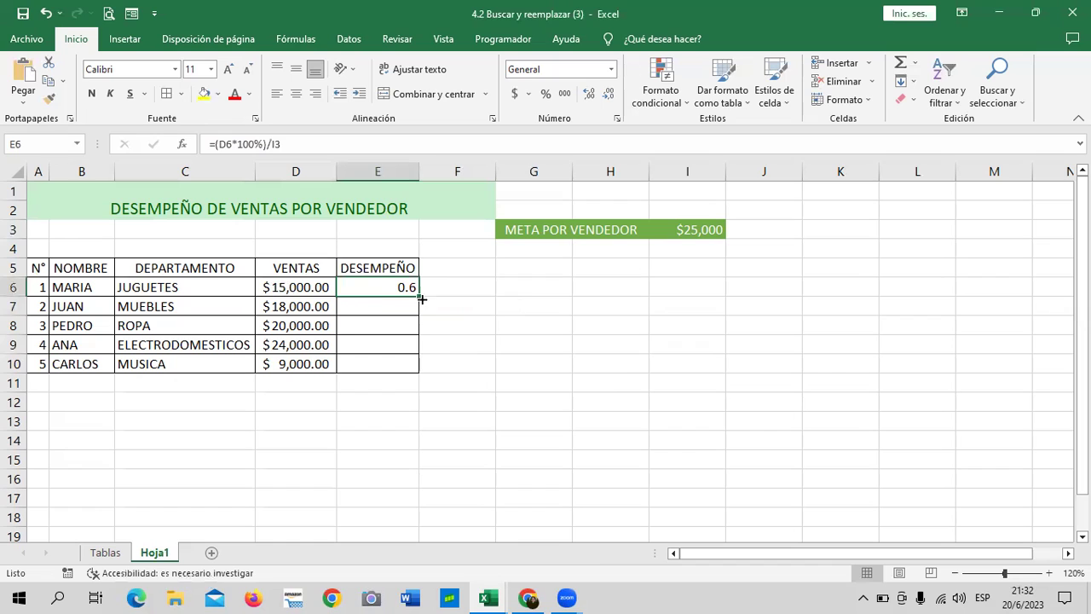
pyautogui.moveTo(397, 286); pyautogui.dragTo(391, 357)
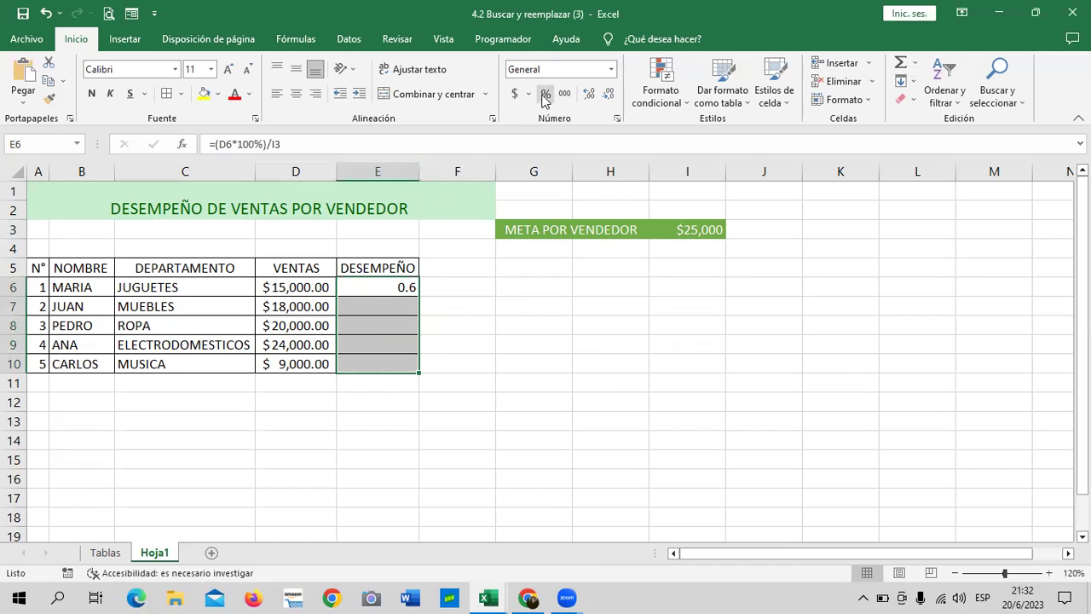
pyautogui.click(499, 363)
pyautogui.click(393, 284)
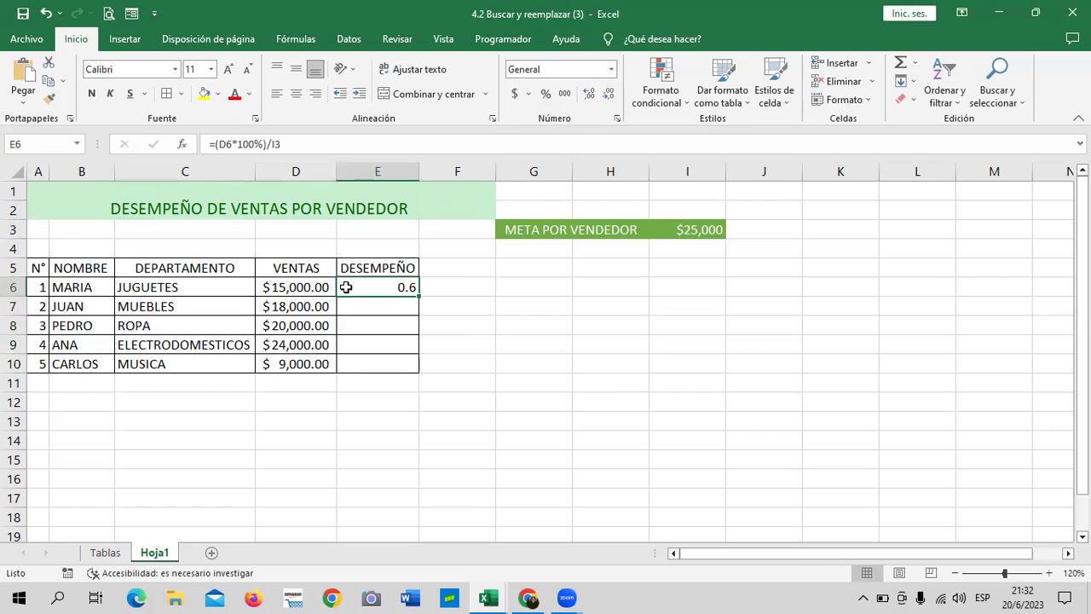
pyautogui.click(511, 341)
pyautogui.moveTo(383, 283); pyautogui.dragTo(380, 362)
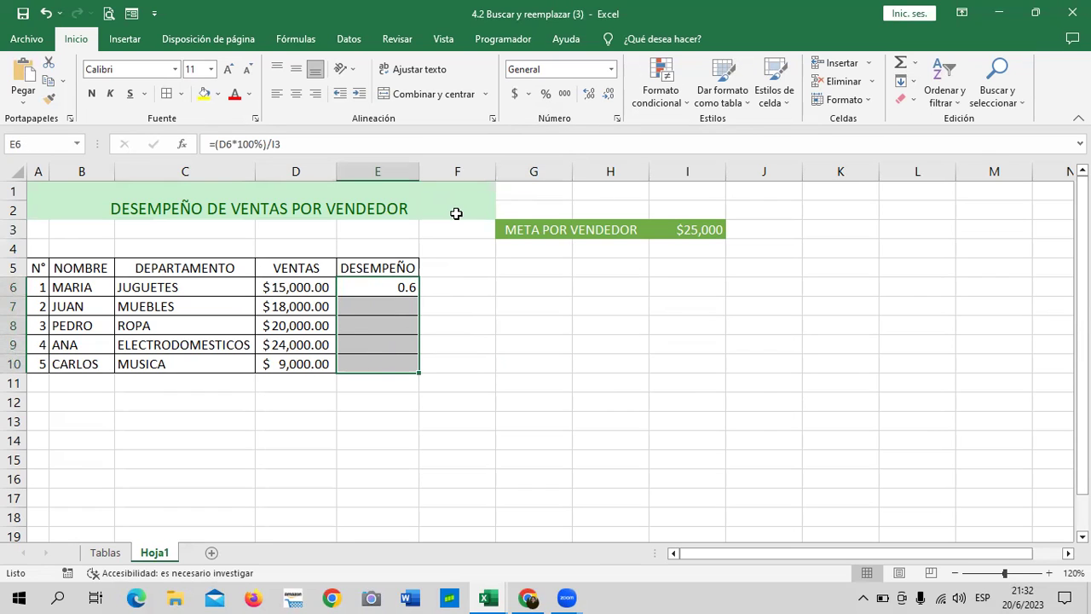
pyautogui.click(545, 95)
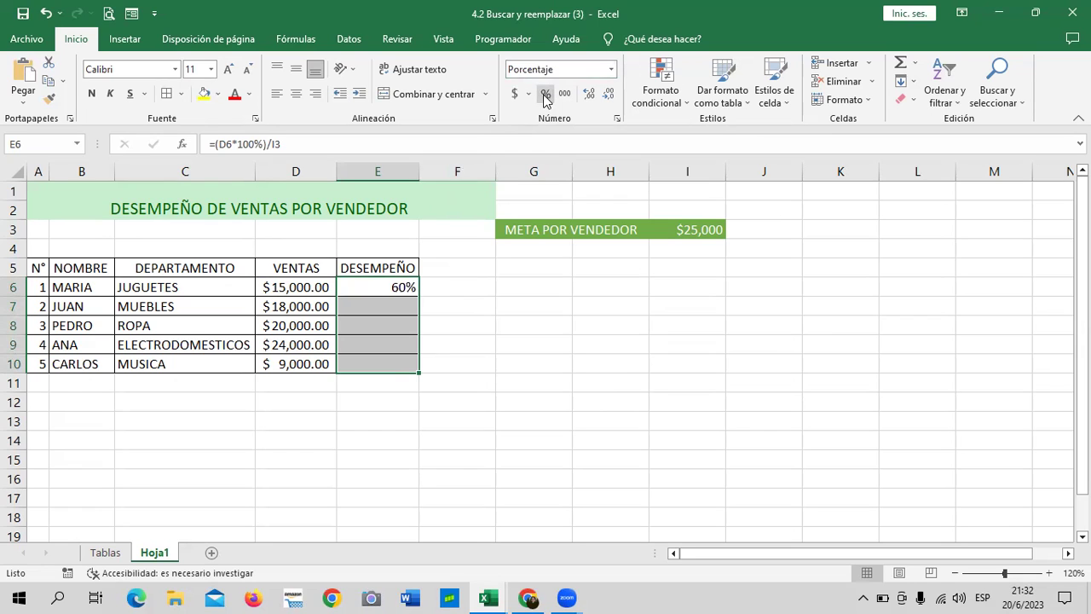
pyautogui.click(500, 347)
# Check E6's formula against the D6 sales value and the I3 goal
pyautogui.click(382, 290)
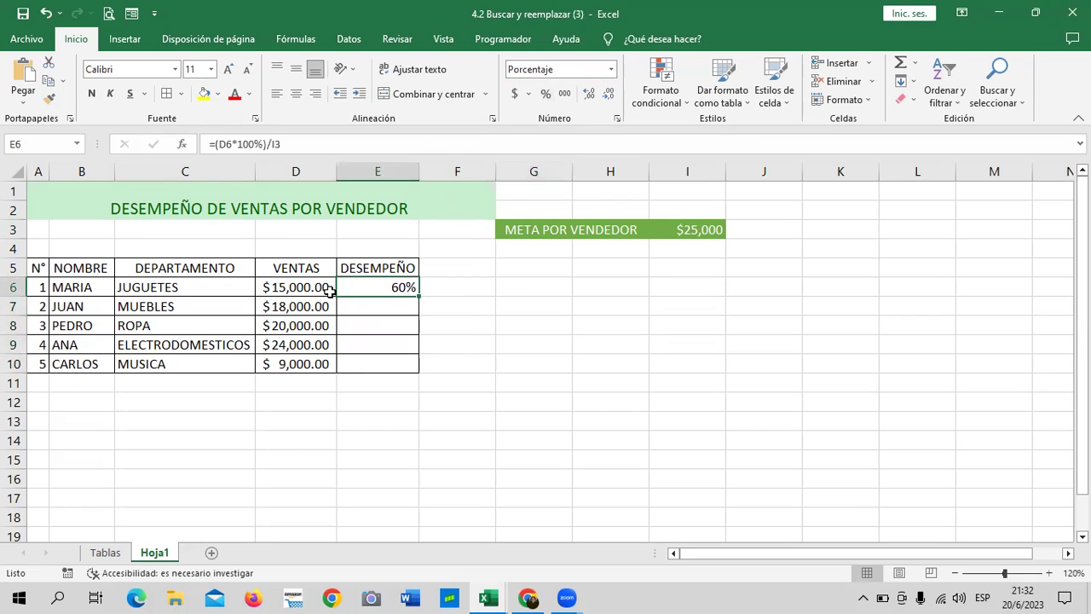
pyautogui.click(316, 288)
pyautogui.click(378, 285)
pyautogui.click(701, 226)
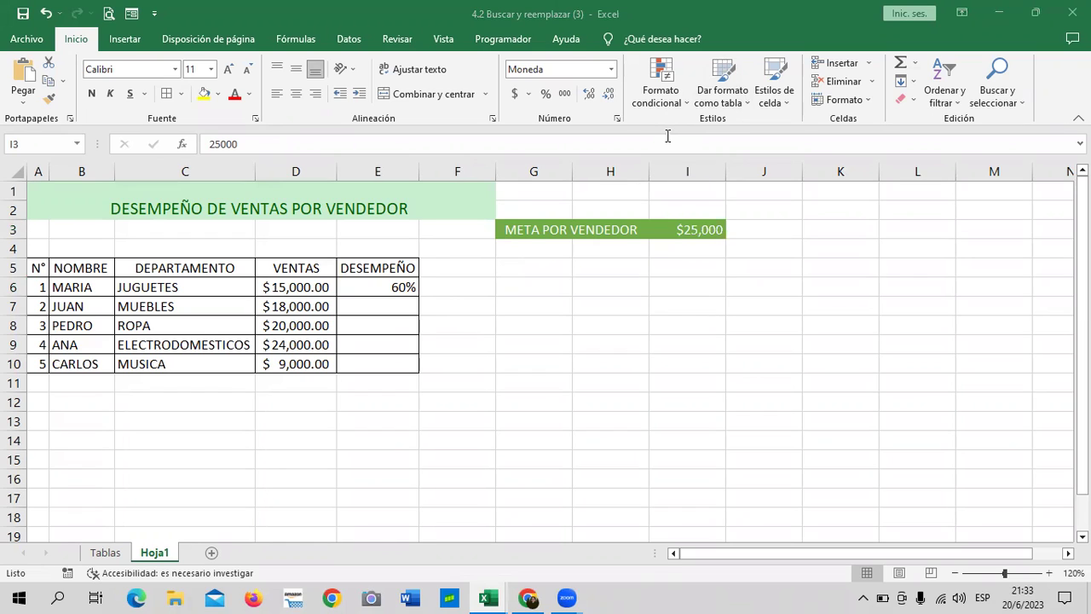
# Change E6's formula to =(D6*100%)/$I$3 so the goal cell stays fixed
pyautogui.click(698, 229)
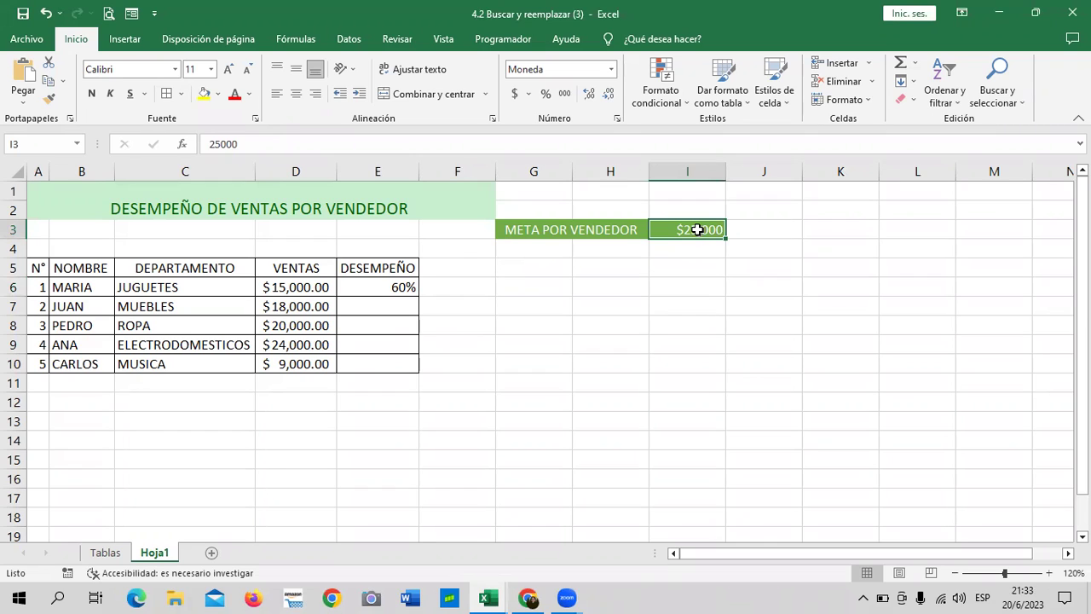
pyautogui.click(394, 285)
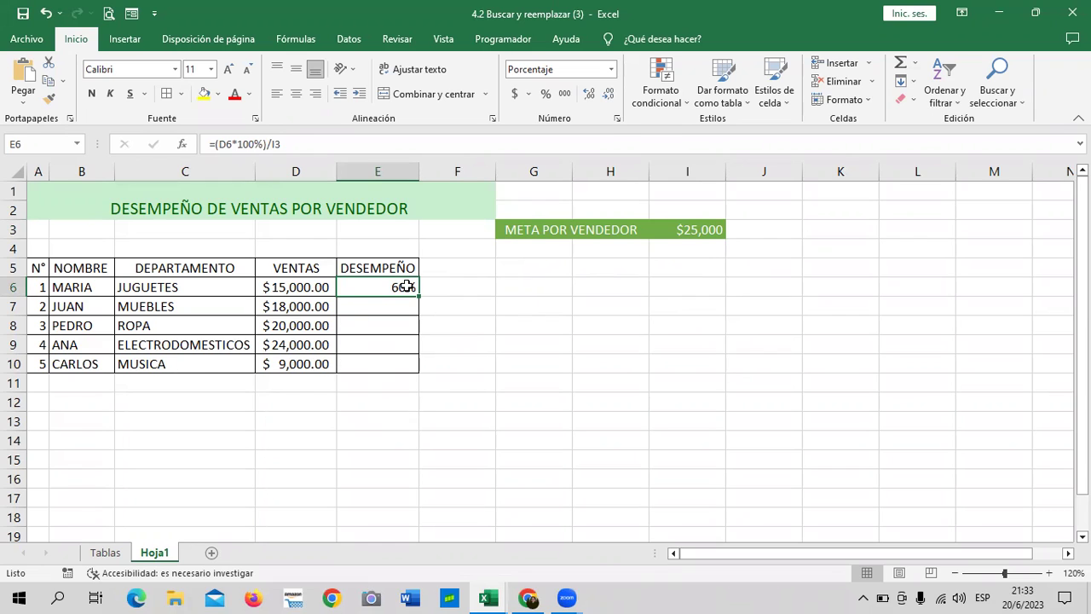
pyautogui.click(269, 145)
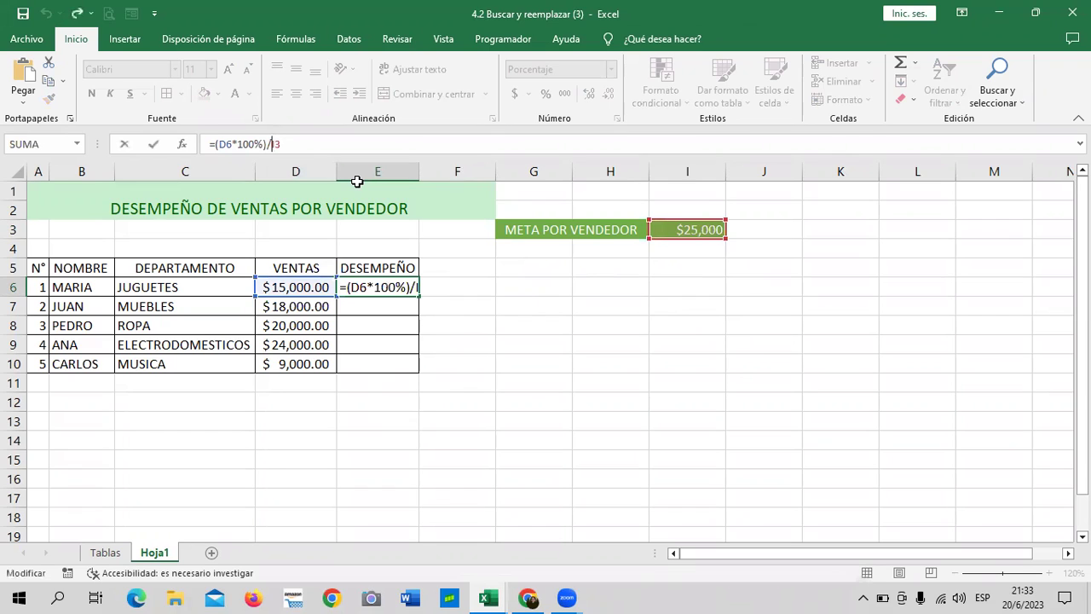
pyautogui.write('$')
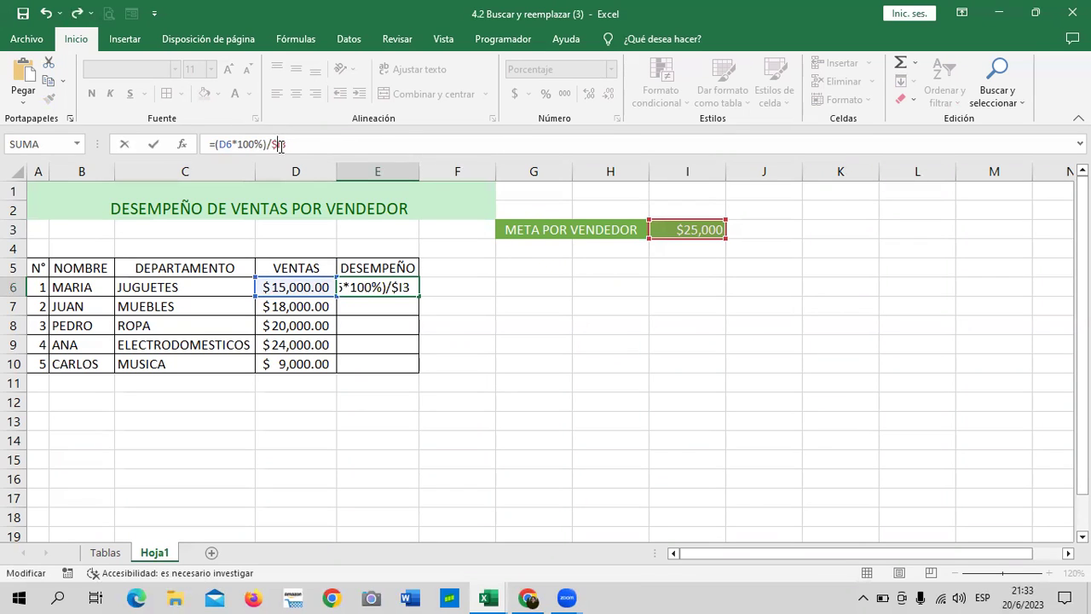
pyautogui.write('$')
pyautogui.press('Return')
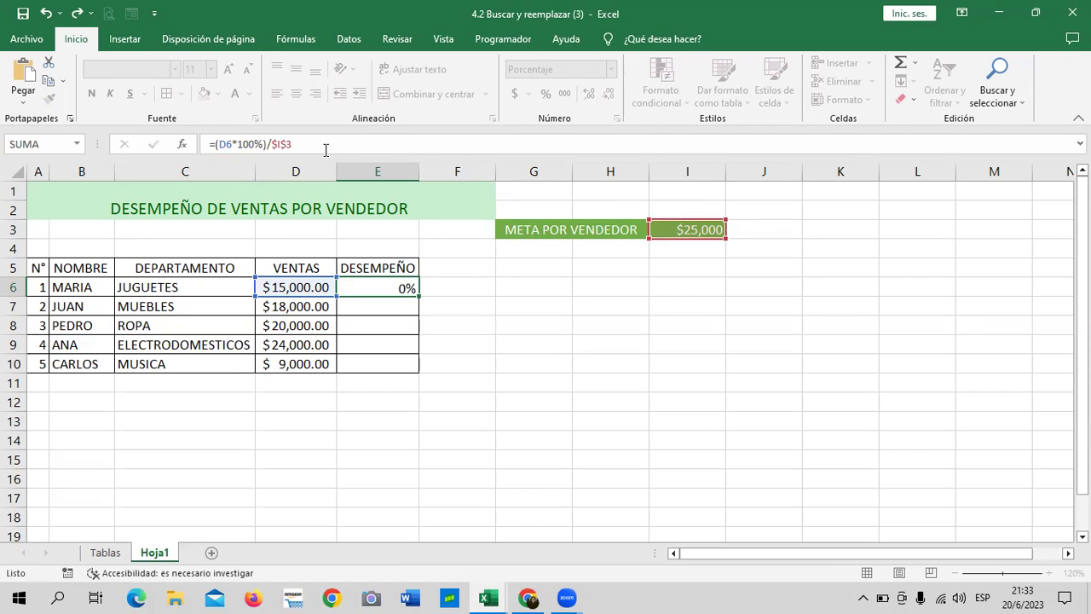
pyautogui.click(398, 287)
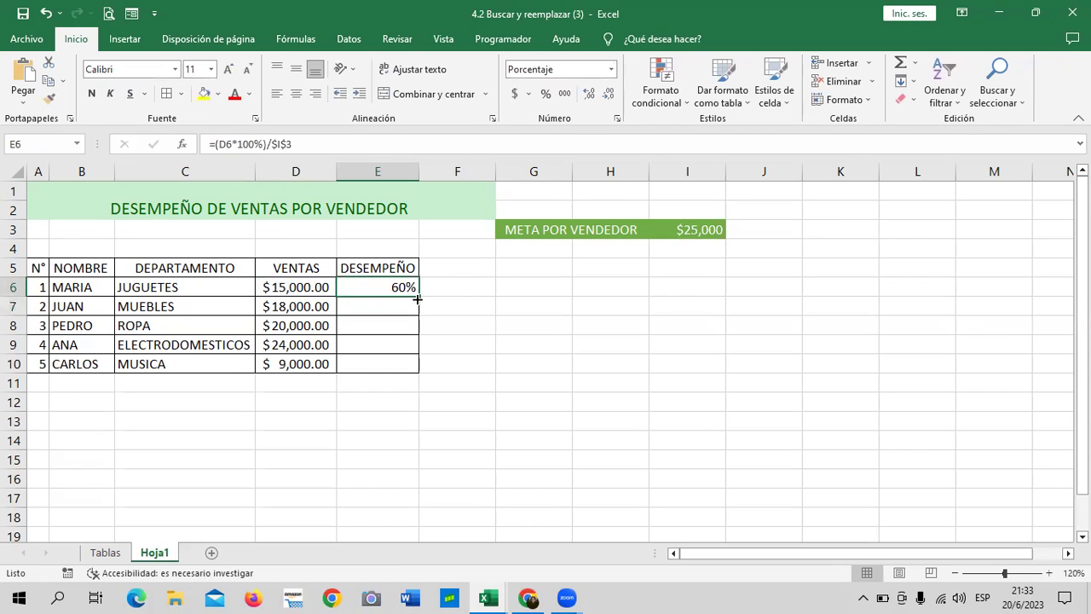
# Copy E6's formula down to E10, giving 60%, 72%, 80%, 96% and 36%
pyautogui.moveTo(418, 295); pyautogui.dragTo(422, 369)
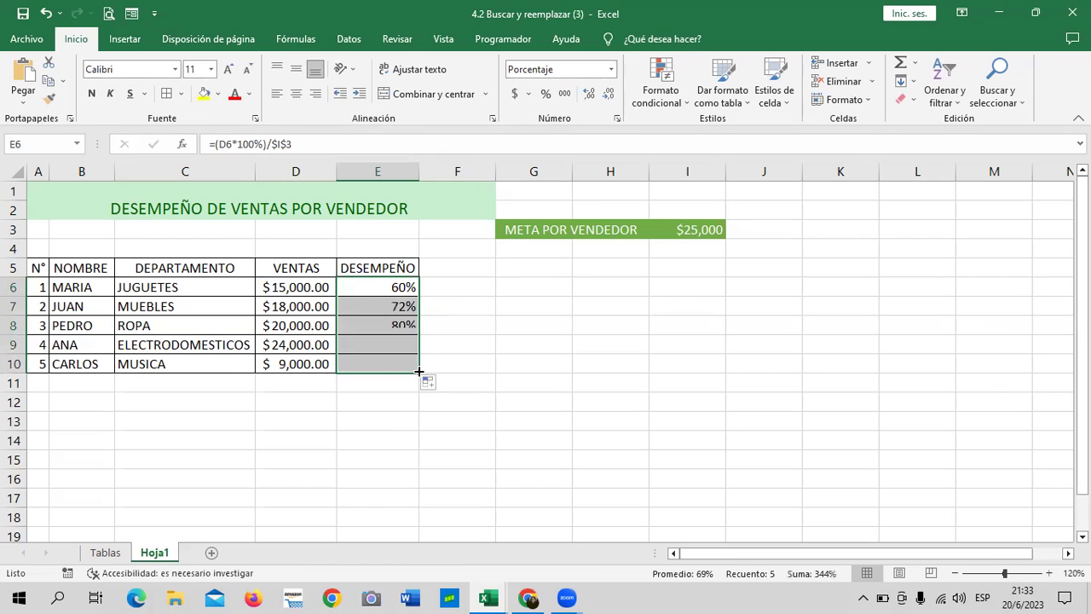
pyautogui.click(474, 352)
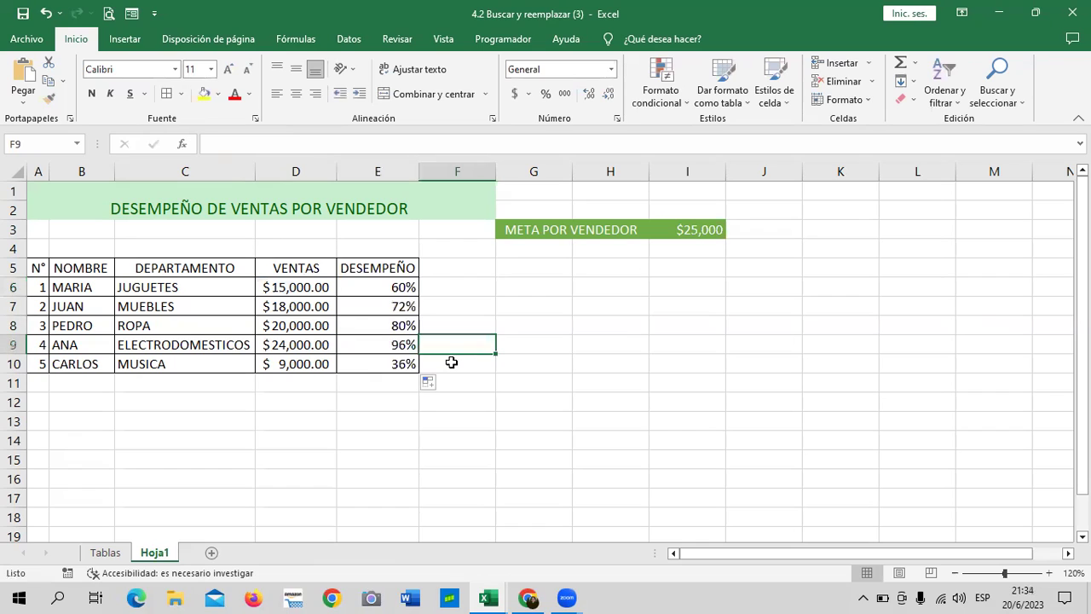
pyautogui.click(388, 267)
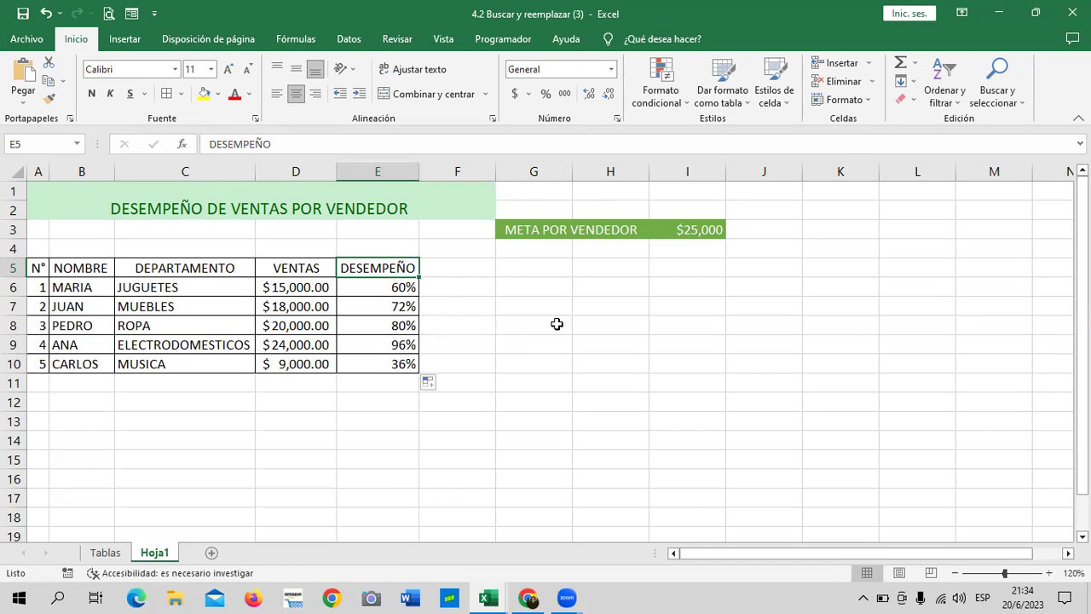
pyautogui.click(683, 235)
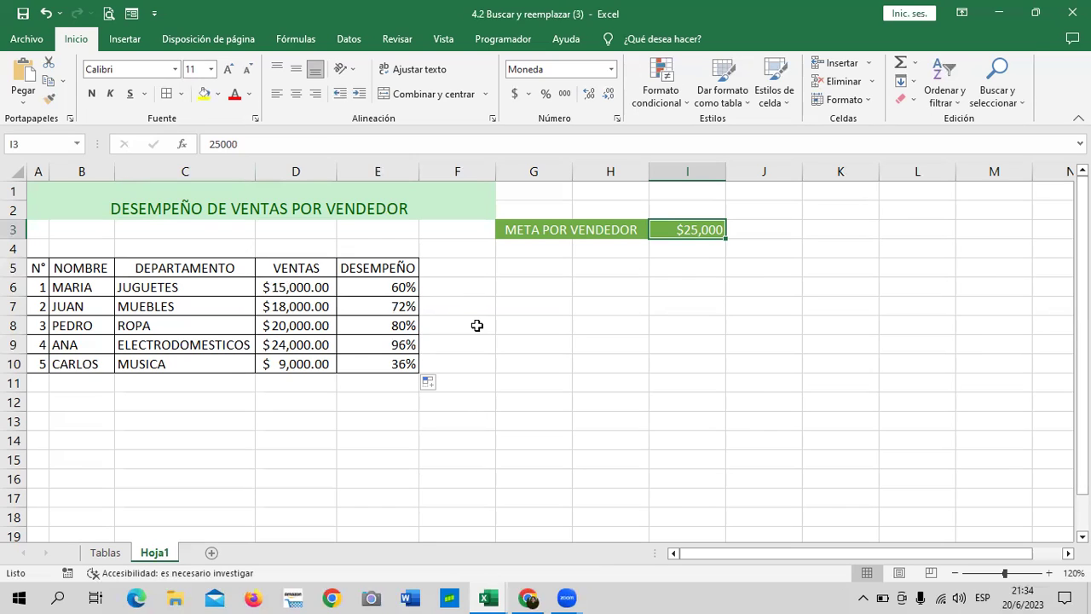
pyautogui.click(169, 287)
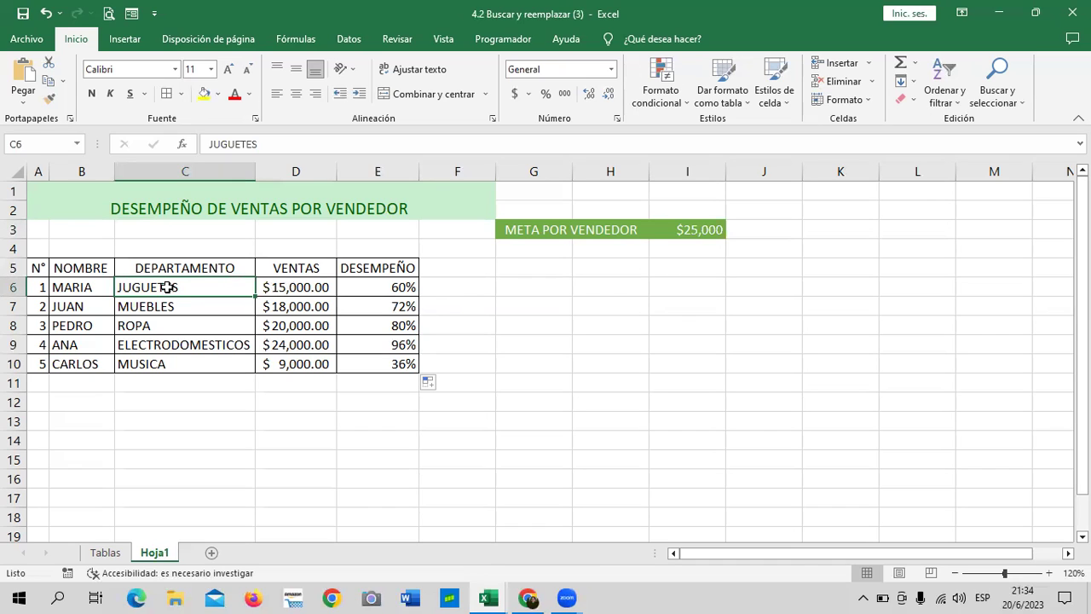
pyautogui.click(226, 345)
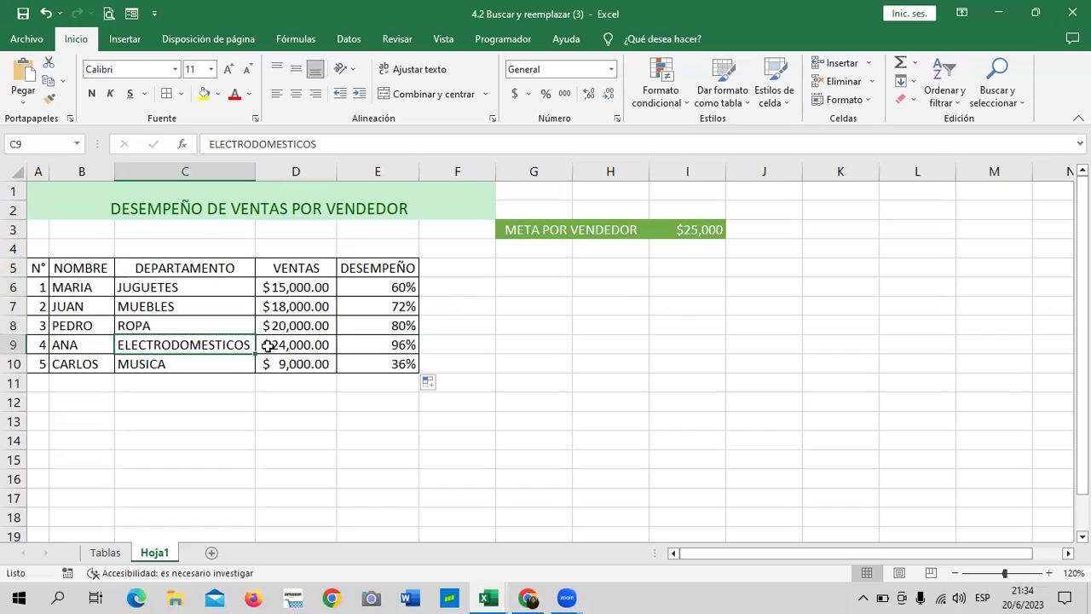
pyautogui.click(322, 305)
pyautogui.click(610, 232)
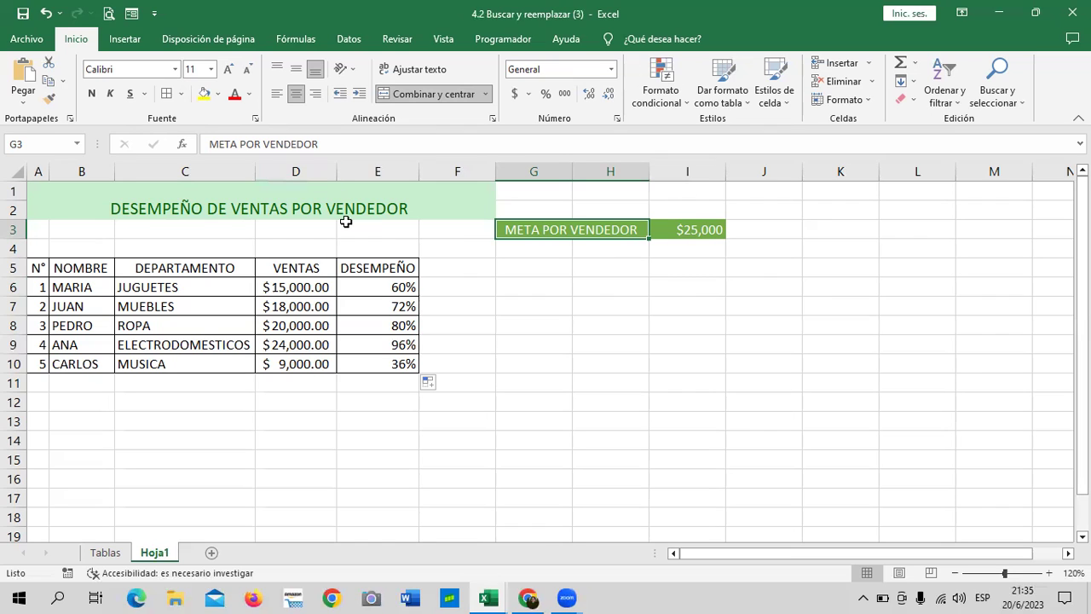
pyautogui.click(541, 325)
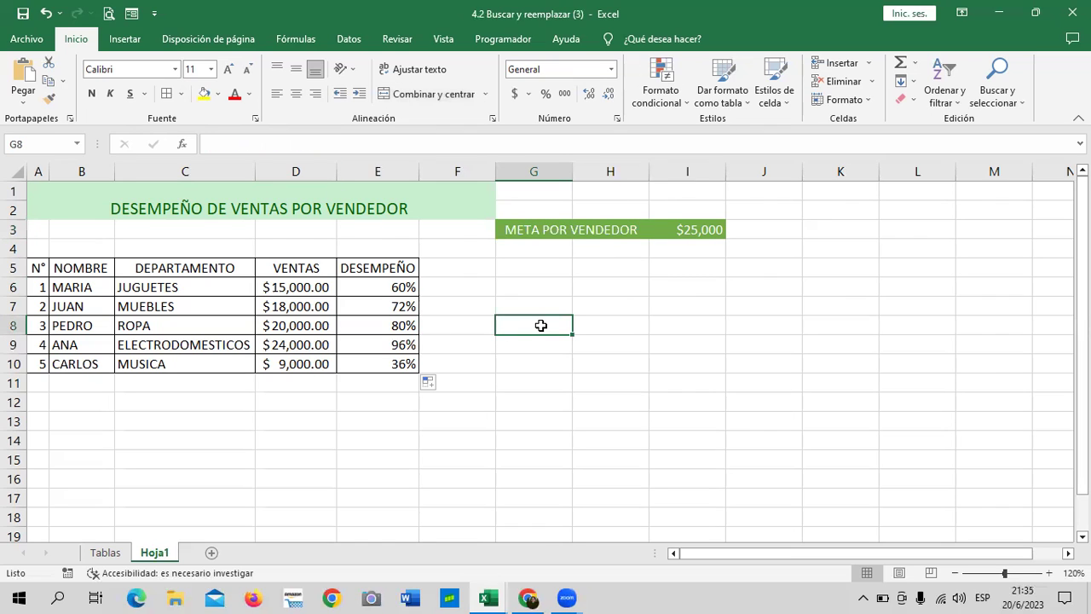
pyautogui.click(367, 292)
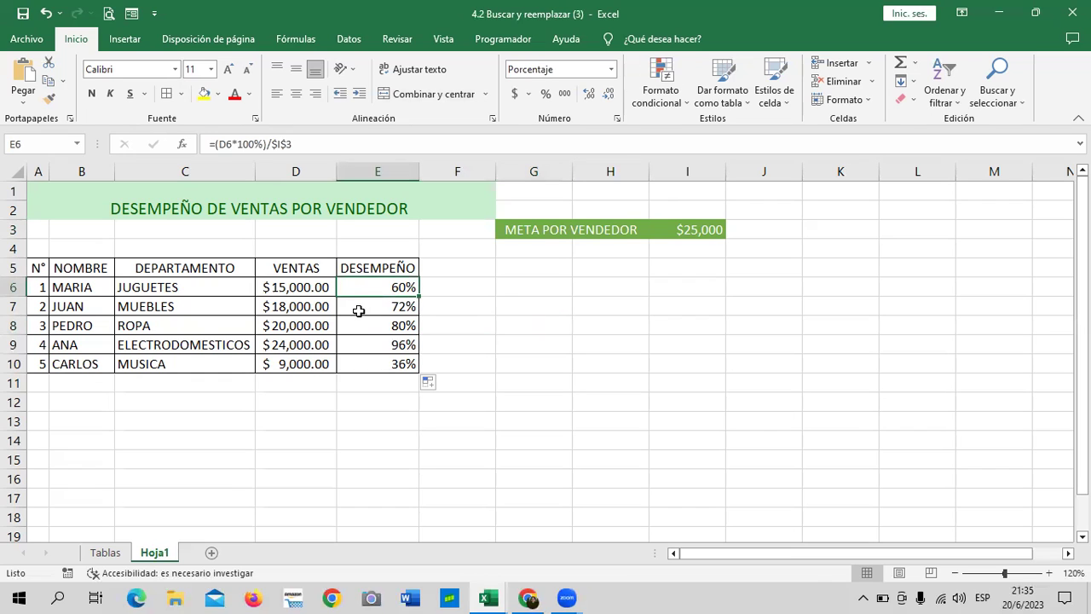
pyautogui.click(358, 344)
pyautogui.click(355, 362)
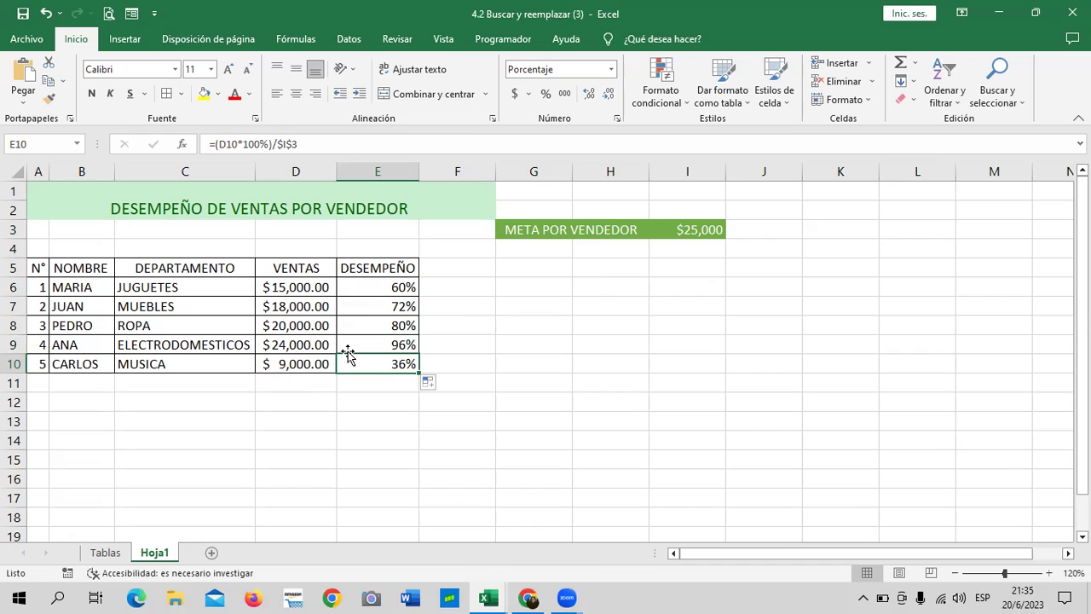
pyautogui.click(347, 346)
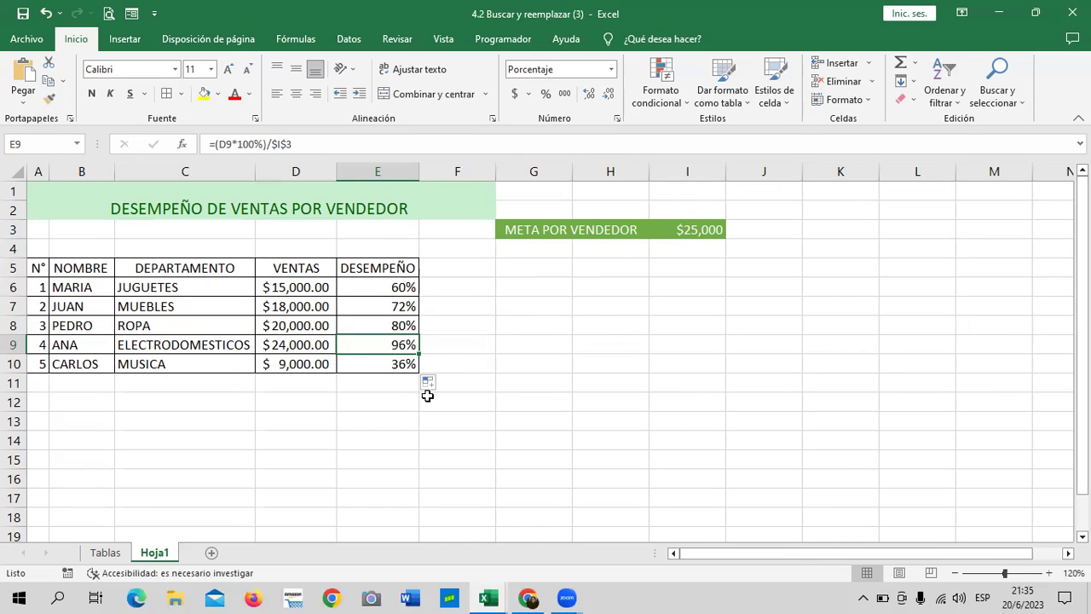
pyautogui.click(664, 230)
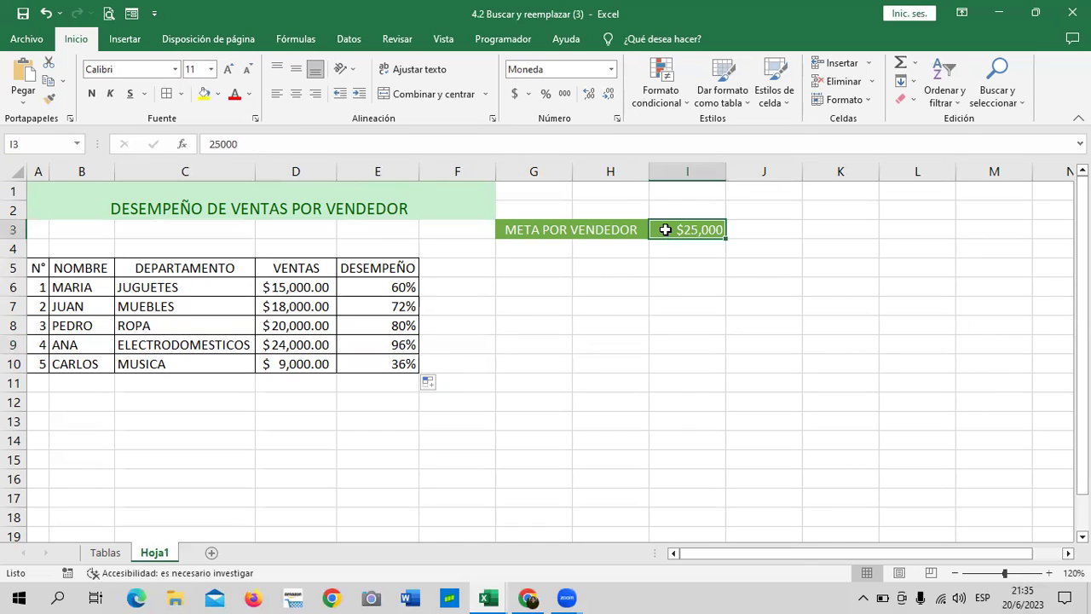
pyautogui.click(295, 344)
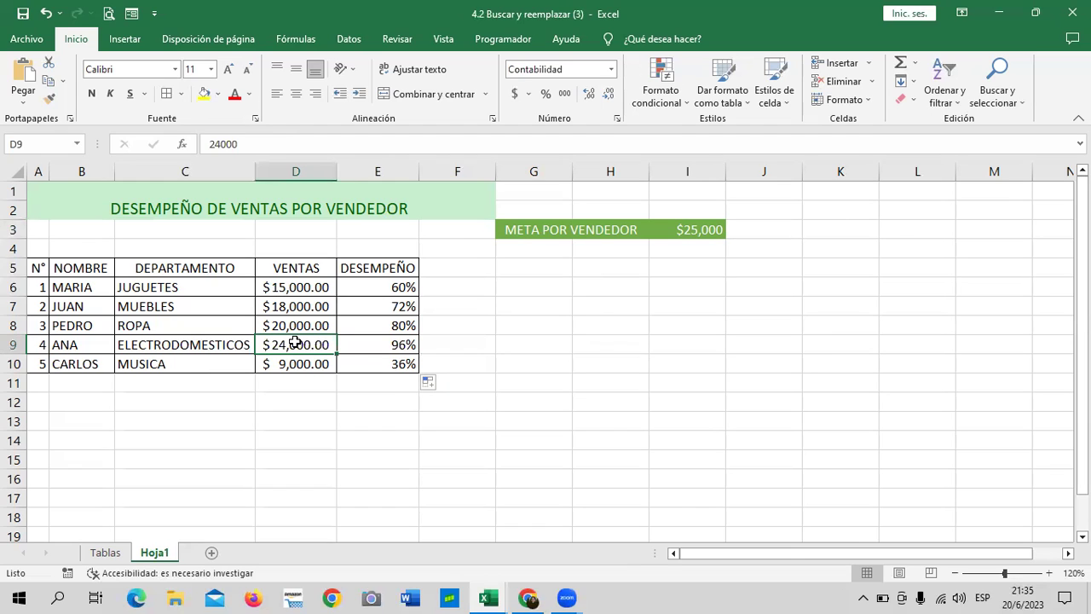
pyautogui.click(653, 343)
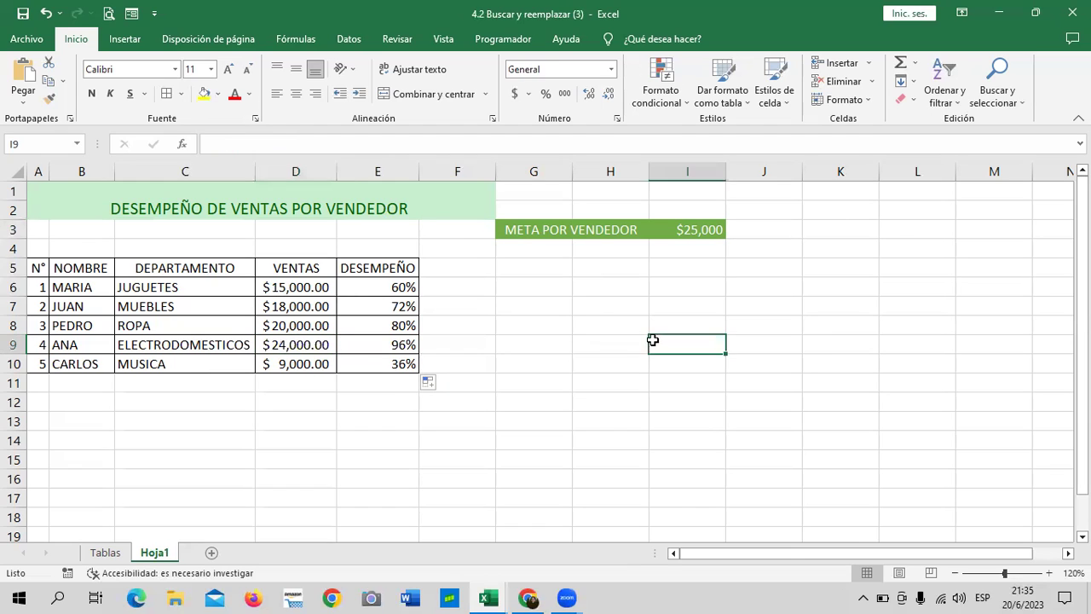
pyautogui.click(530, 289)
# Type the label VENTA MAXIMA in cell G6
pyautogui.click(645, 292)
pyautogui.click(544, 287)
pyautogui.write('V')
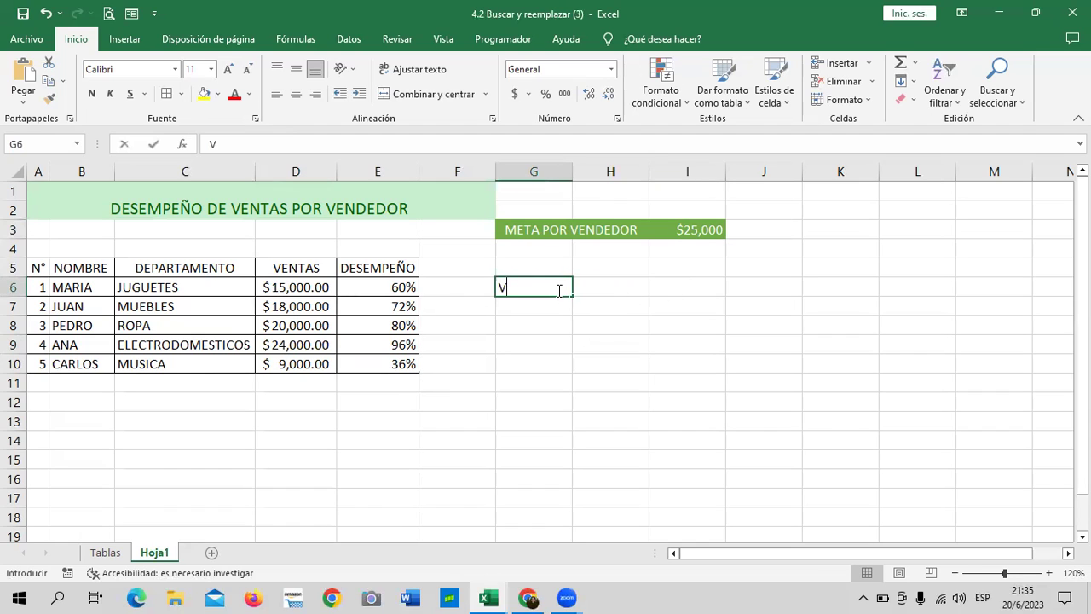
pyautogui.write('ENTA MAXIMA')
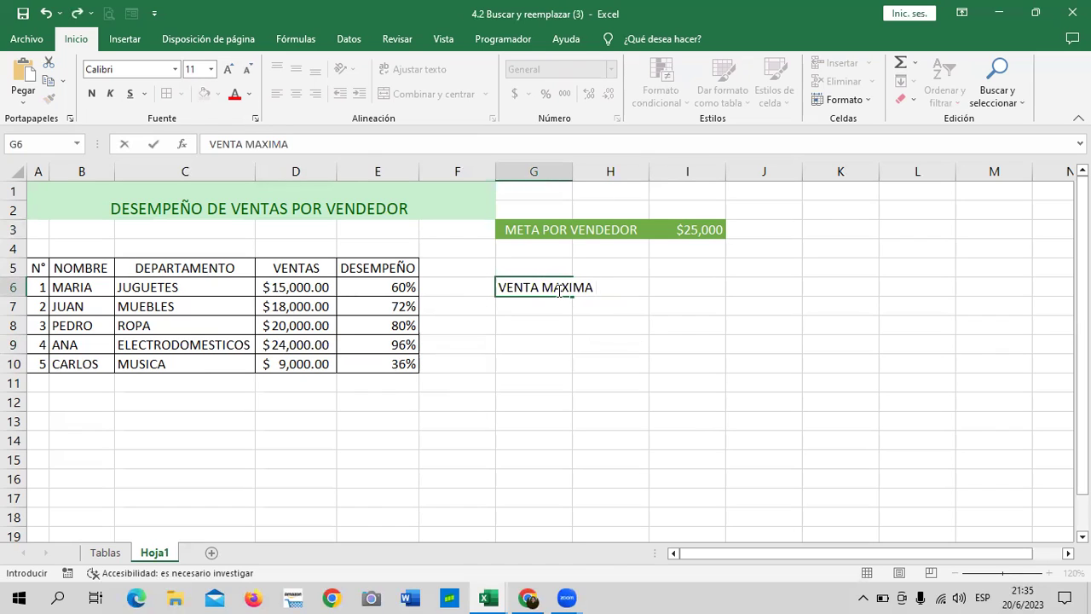
pyautogui.click(683, 331)
# Merge G6:H6 and give it and I6 the green Énfasis6 cell style
pyautogui.moveTo(532, 286); pyautogui.dragTo(597, 286)
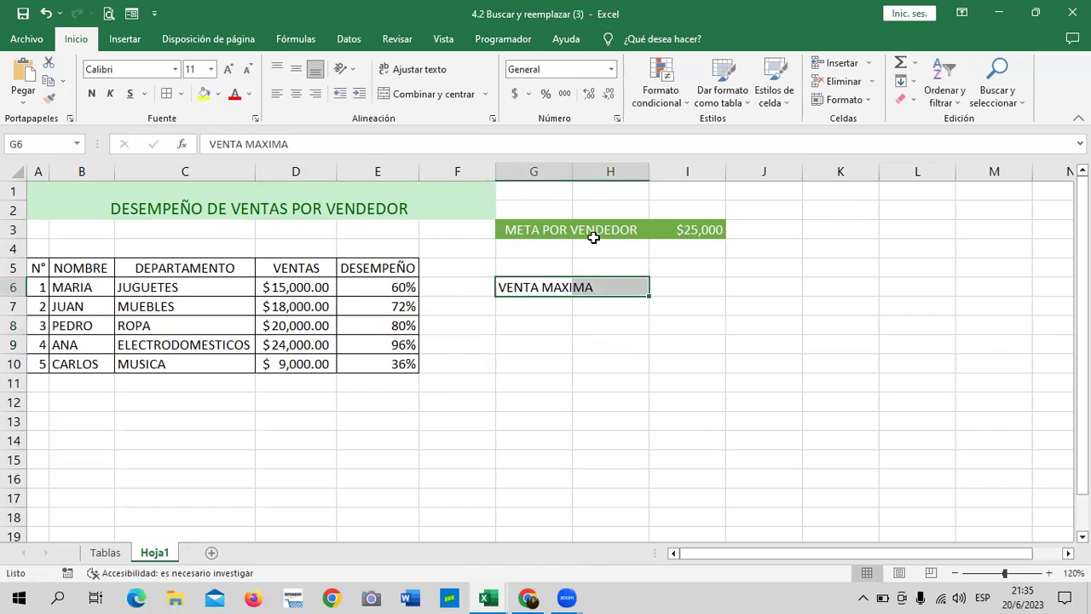
pyautogui.click(429, 96)
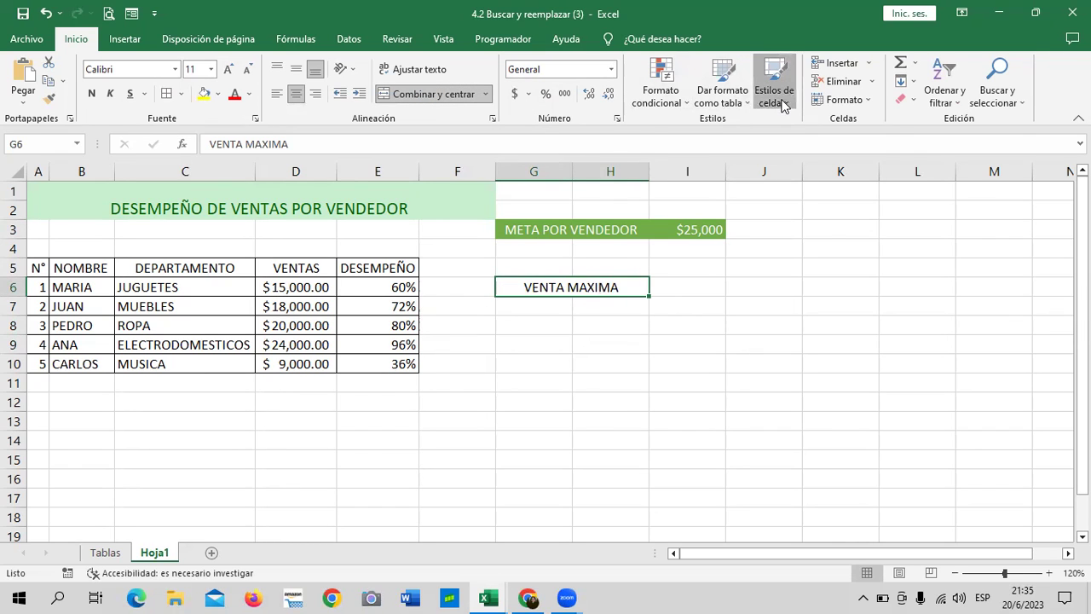
pyautogui.click(783, 104)
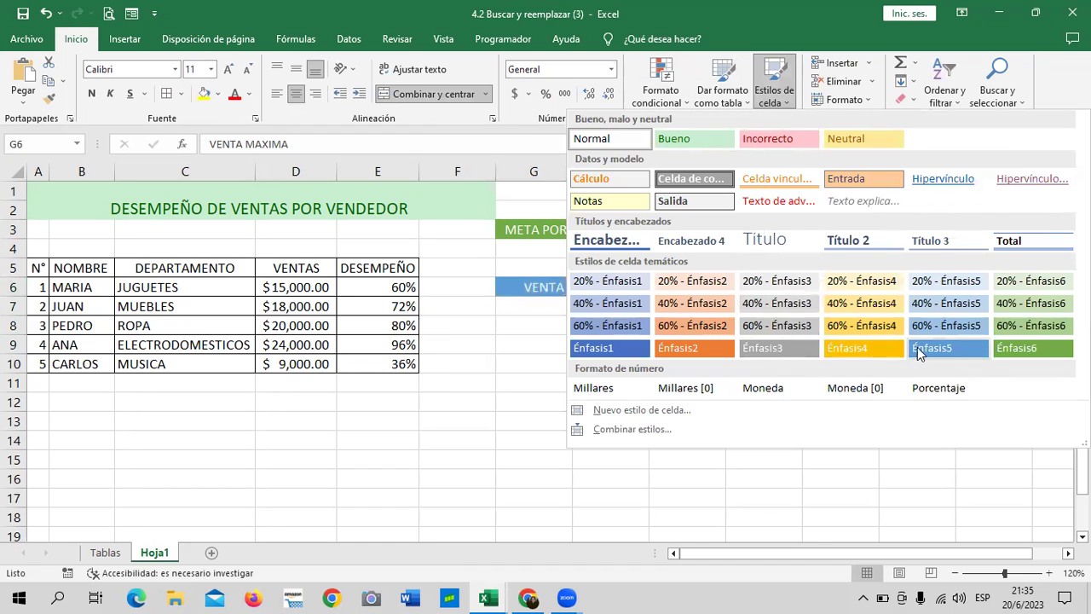
pyautogui.click(1013, 352)
pyautogui.click(692, 287)
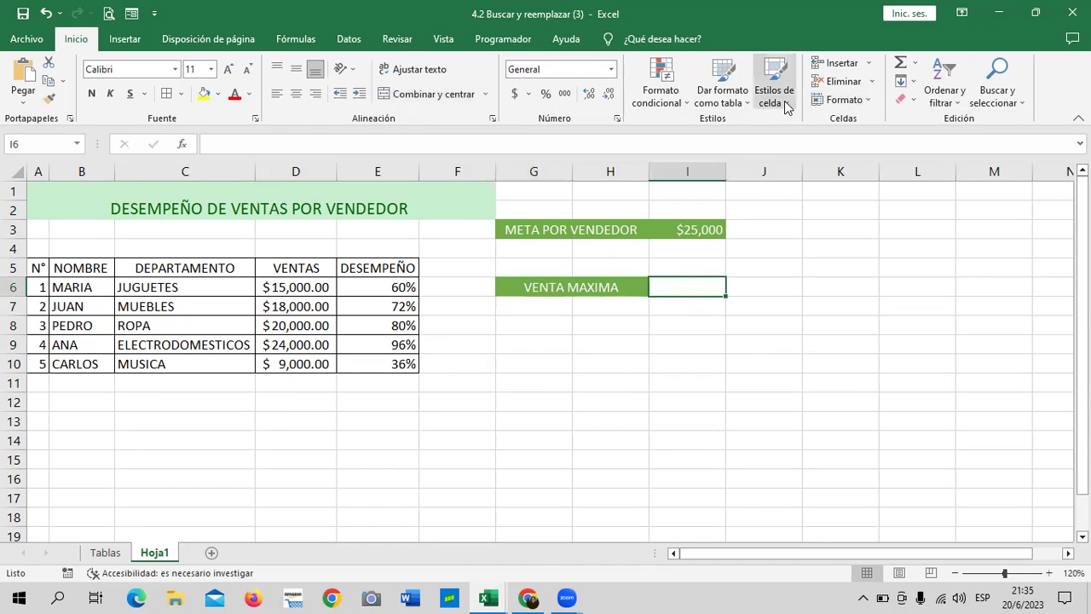
pyautogui.click(786, 104)
pyautogui.click(1030, 344)
pyautogui.click(845, 342)
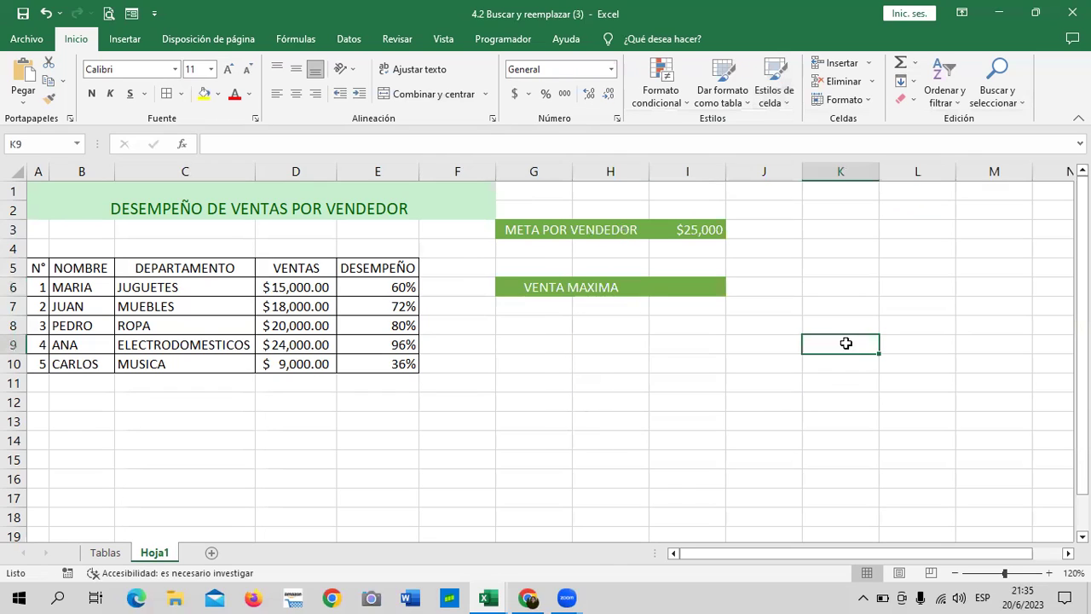
pyautogui.click(675, 288)
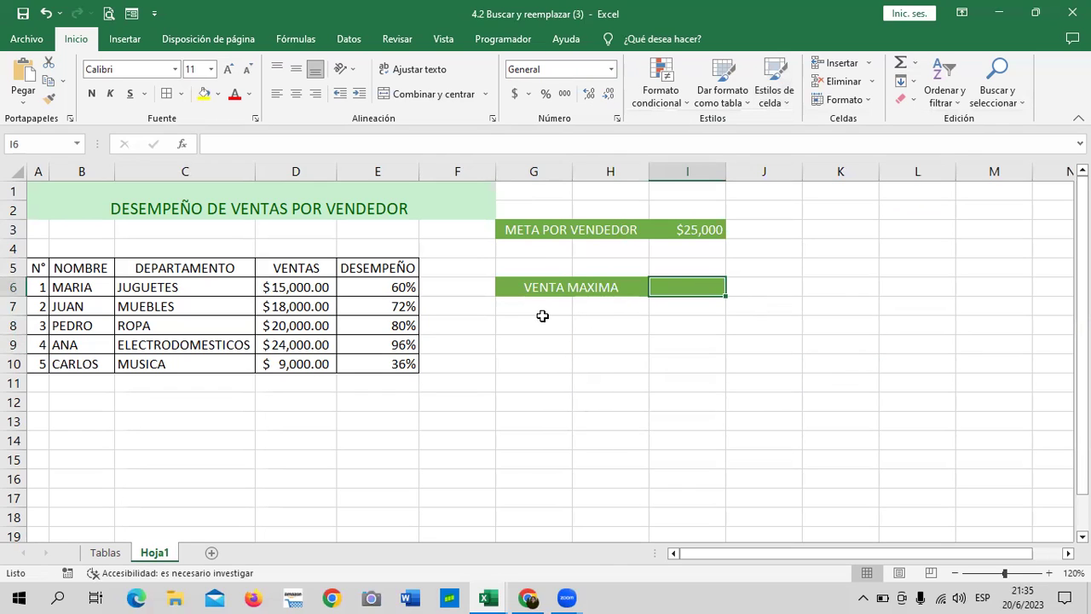
# Merge G8:H8 and apply the Énfasis6 style to it and I8
pyautogui.moveTo(541, 320); pyautogui.dragTo(616, 324)
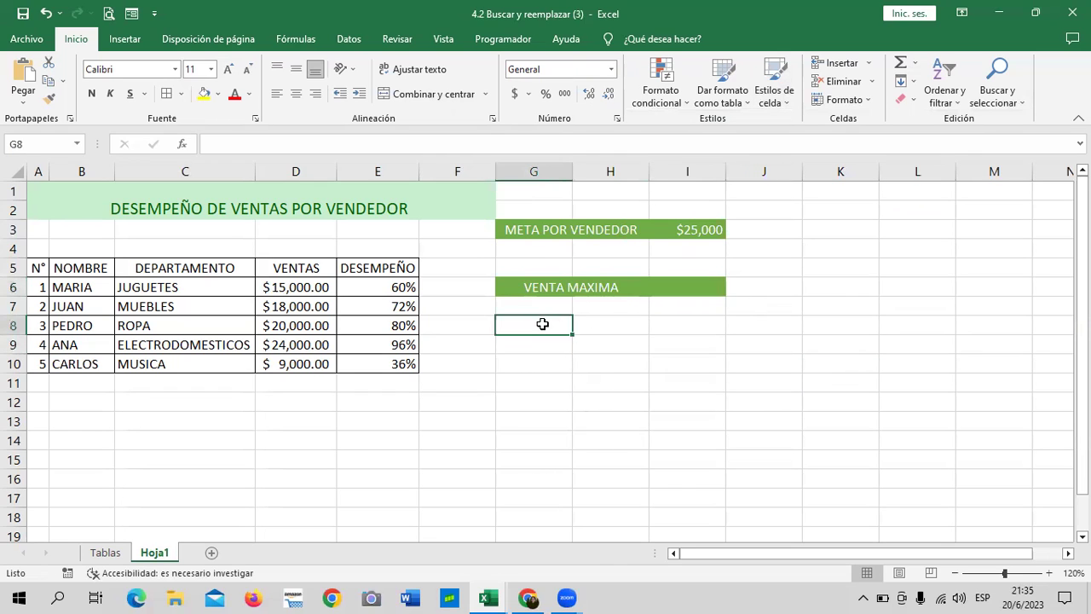
pyautogui.click(460, 94)
pyautogui.click(855, 100)
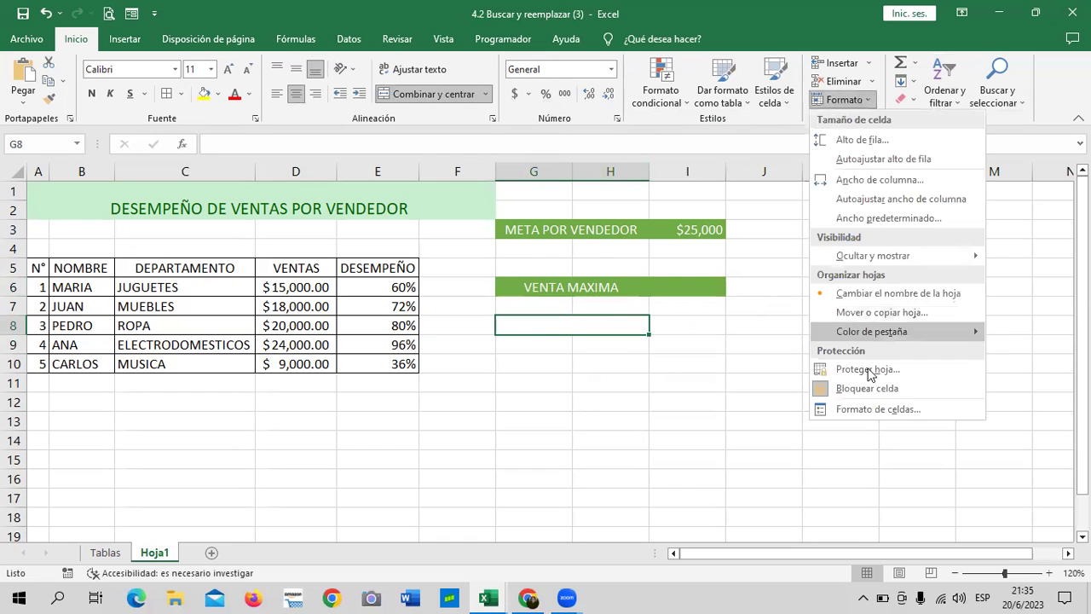
pyautogui.click(777, 96)
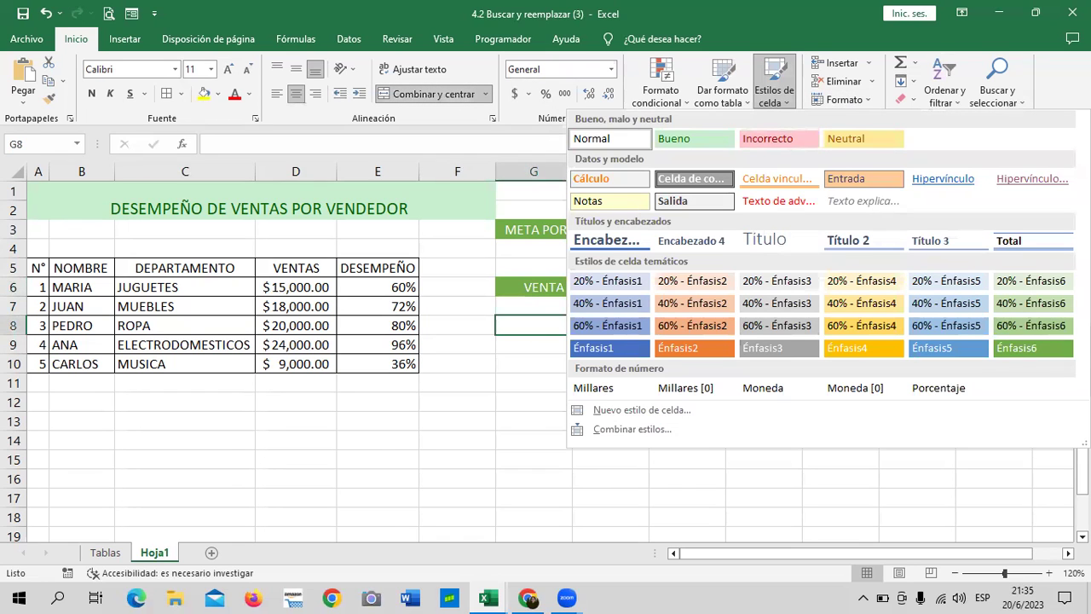
pyautogui.click(1056, 352)
pyautogui.click(700, 323)
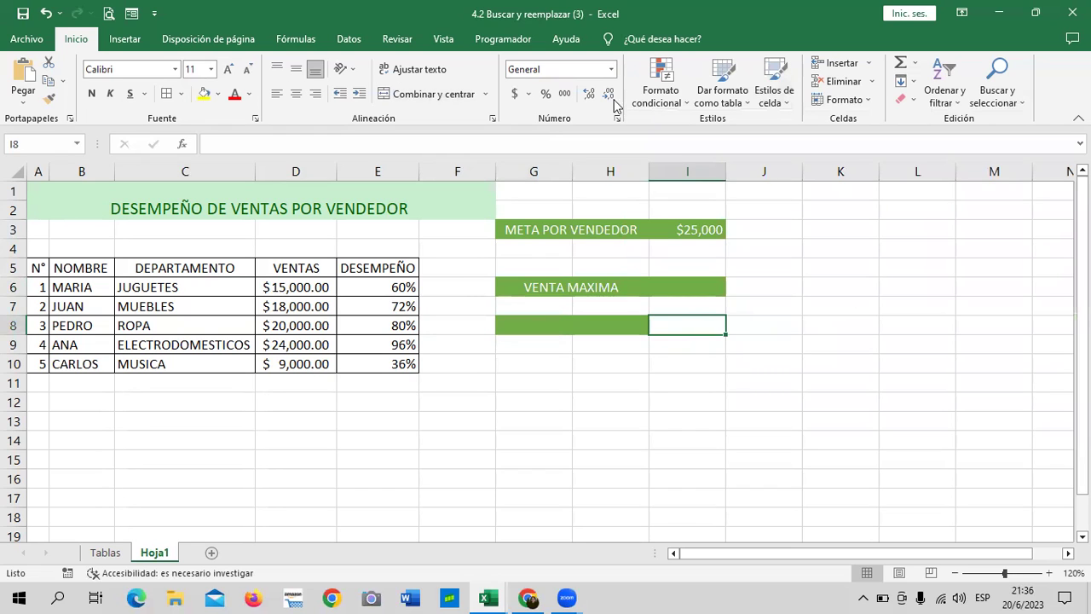
pyautogui.click(774, 93)
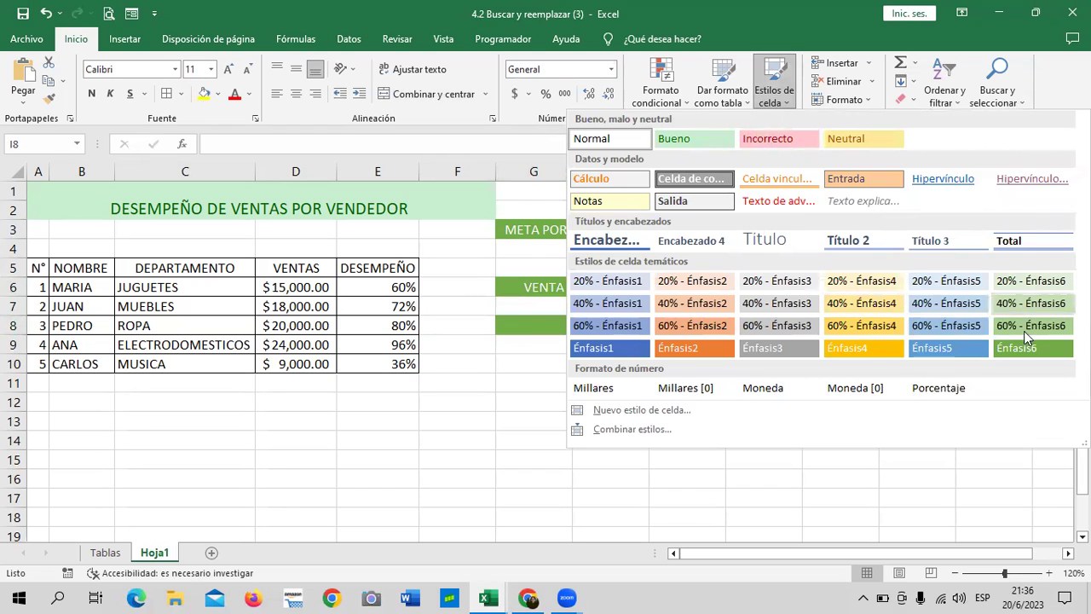
pyautogui.click(1046, 338)
# Merge G10:H10 and apply the Énfasis6 style to it and I10
pyautogui.moveTo(546, 364); pyautogui.dragTo(631, 366)
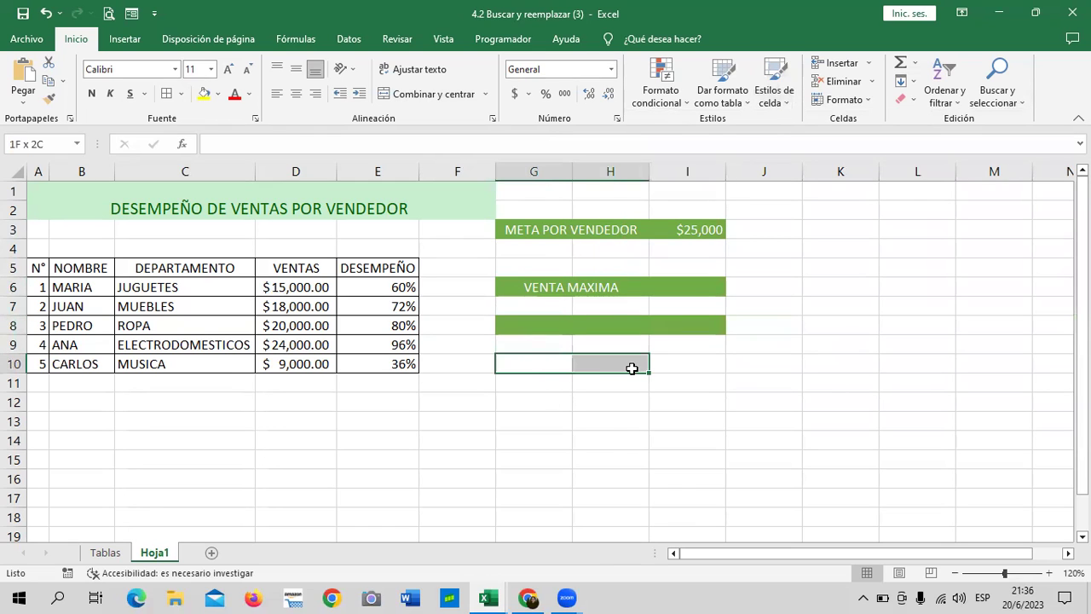
pyautogui.click(431, 94)
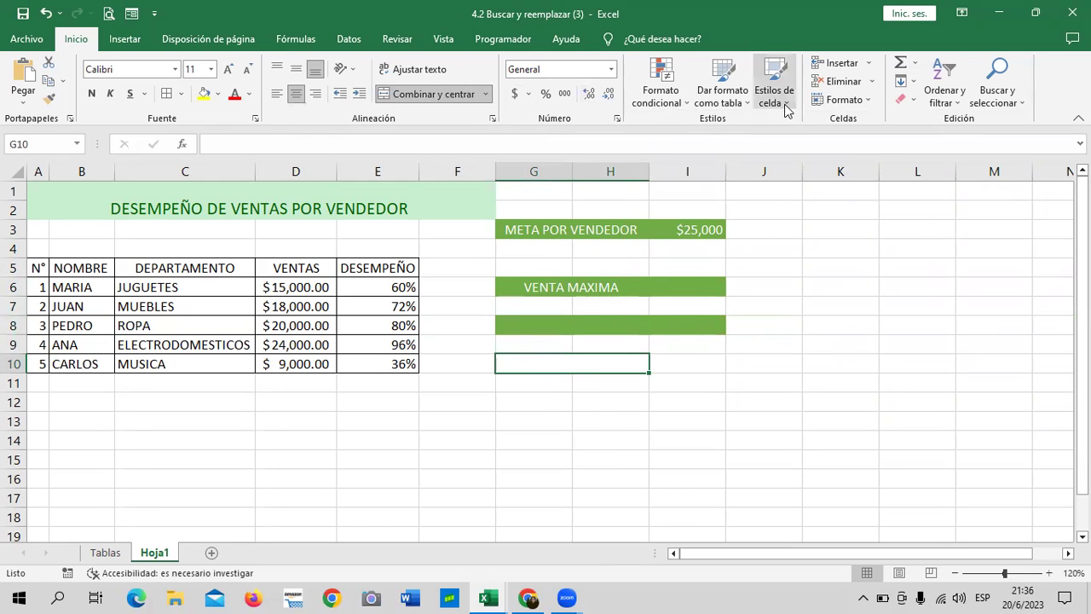
pyautogui.click(774, 92)
pyautogui.click(1027, 349)
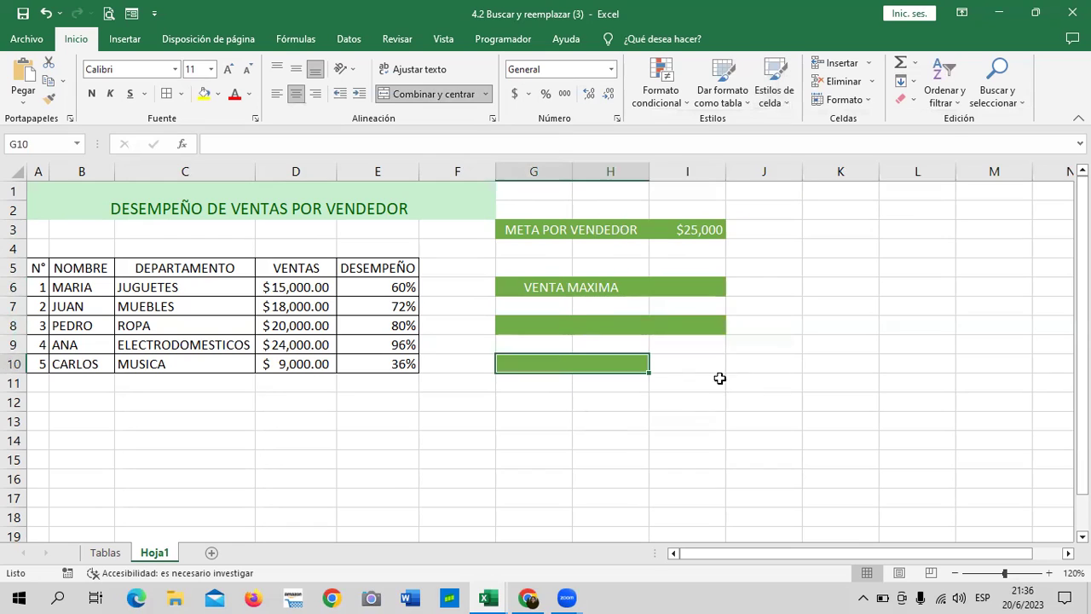
pyautogui.click(712, 366)
pyautogui.click(774, 93)
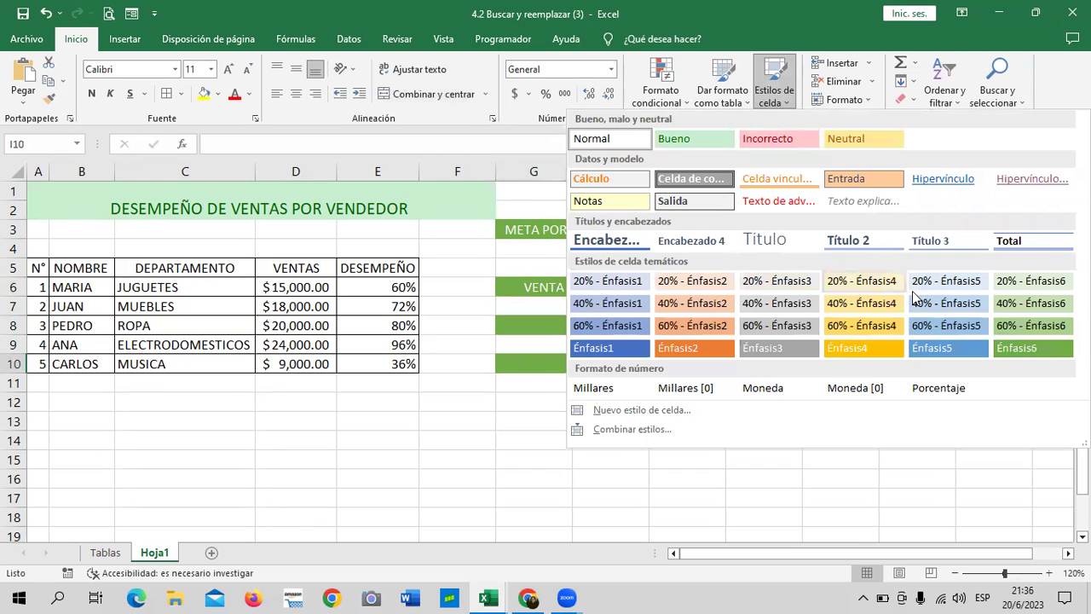
pyautogui.click(1010, 348)
pyautogui.click(841, 402)
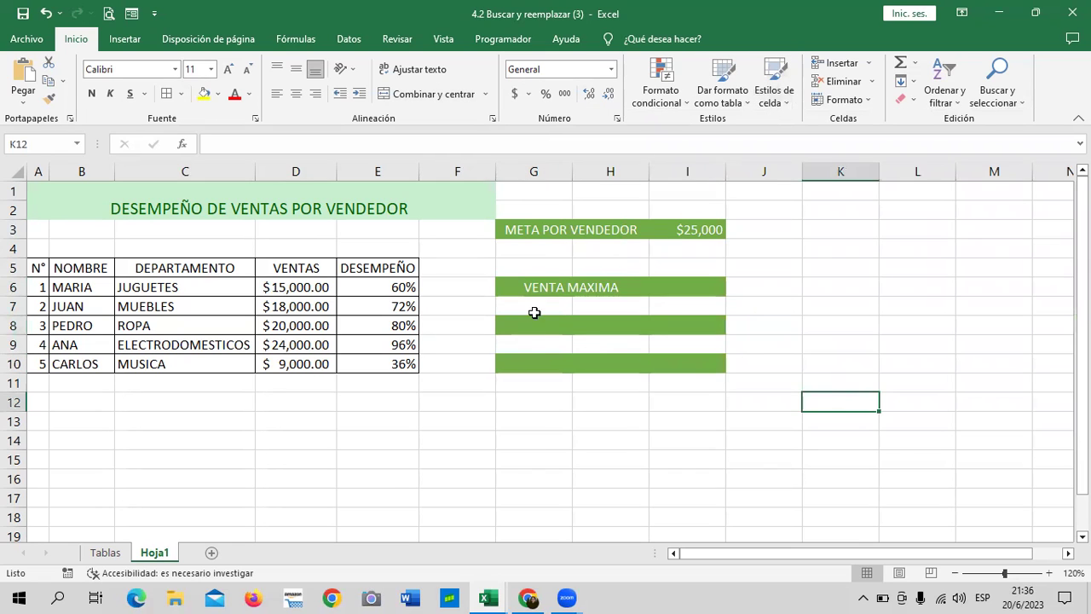
# Label the merged cells VENTA MINIMA in G8 and PROMEDIO in G10
pyautogui.click(588, 325)
pyautogui.write('VENTA MINIMA')
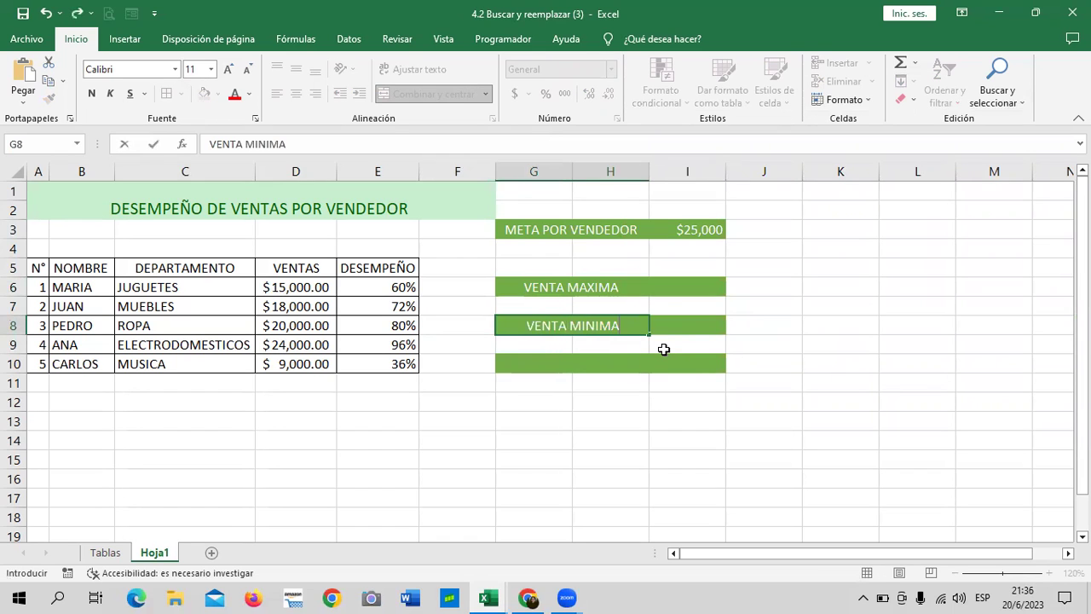
pyautogui.click(571, 367)
pyautogui.write('P')
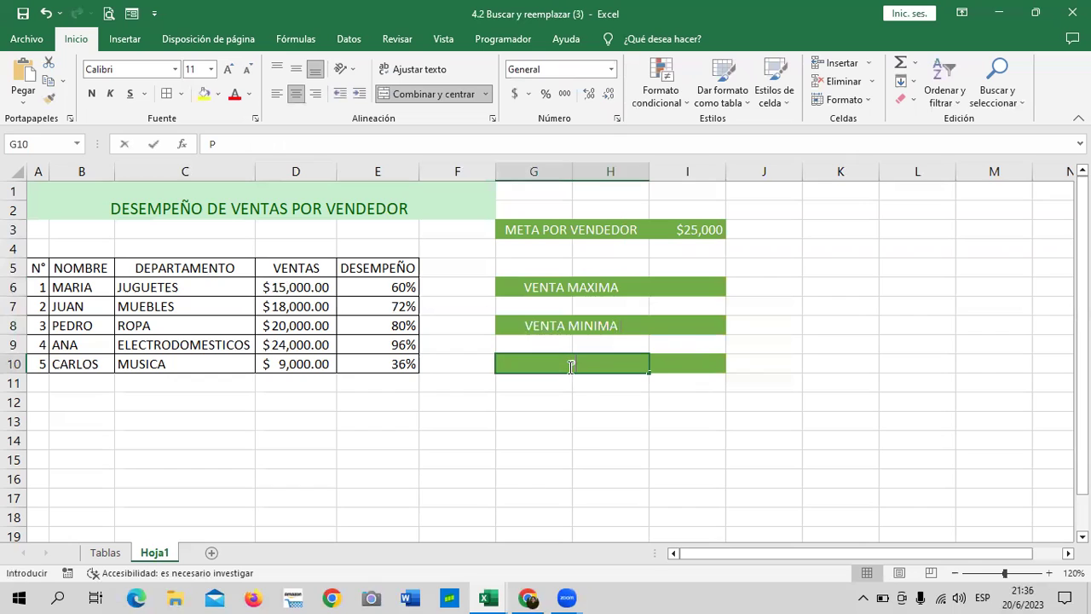
pyautogui.write('ROMEDIO')
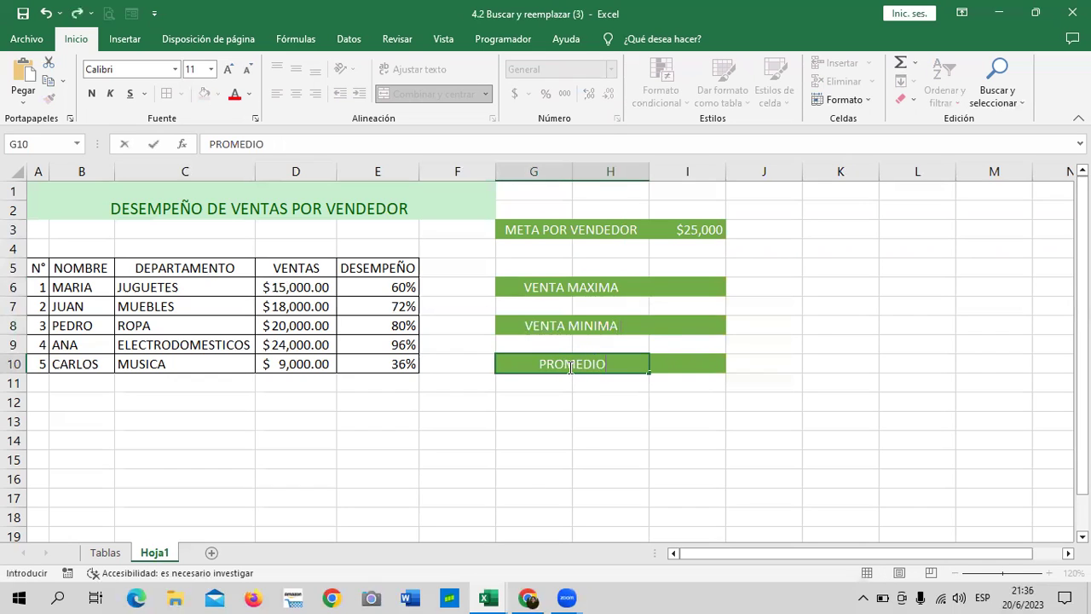
pyautogui.press('Return')
pyautogui.click(767, 309)
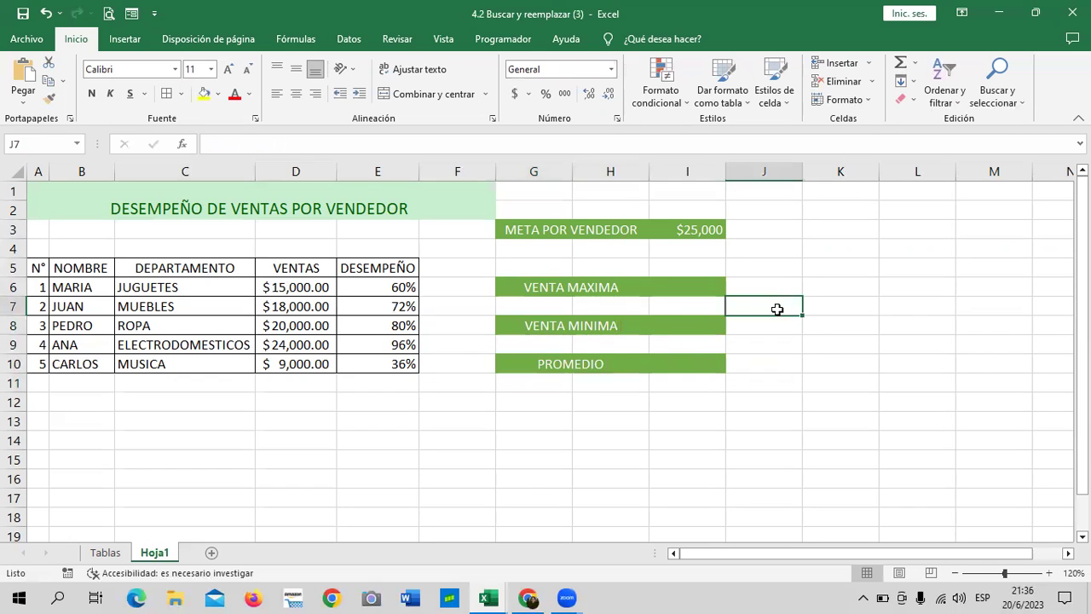
# Enter =MAX(D6:D10) in I6 as the VENTA MAXIMA value
pyautogui.click(674, 285)
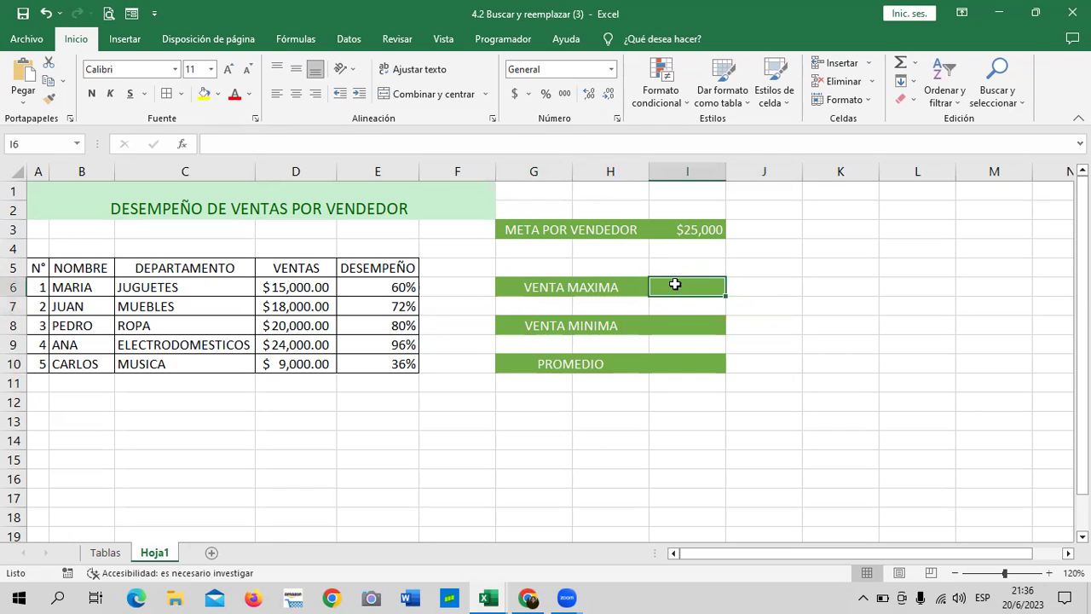
pyautogui.write('=')
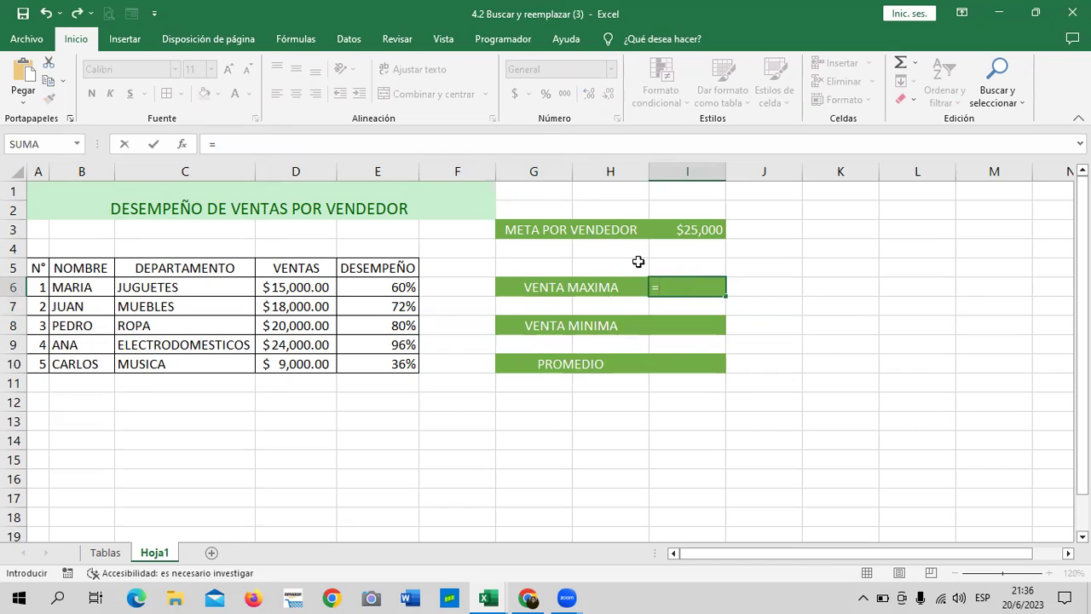
pyautogui.write('MAX')
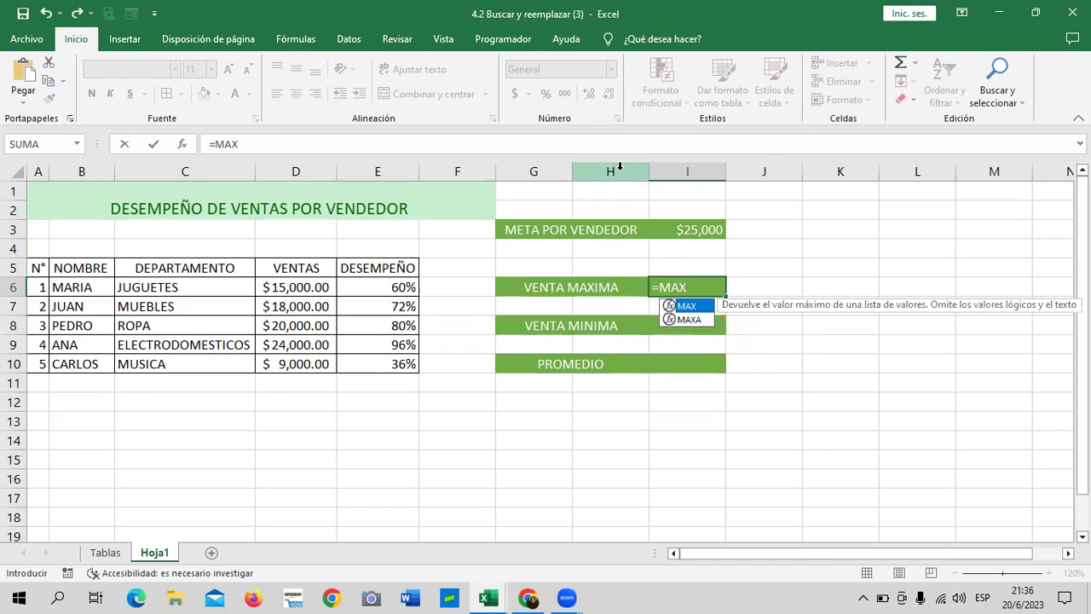
pyautogui.doubleClick(704, 307)
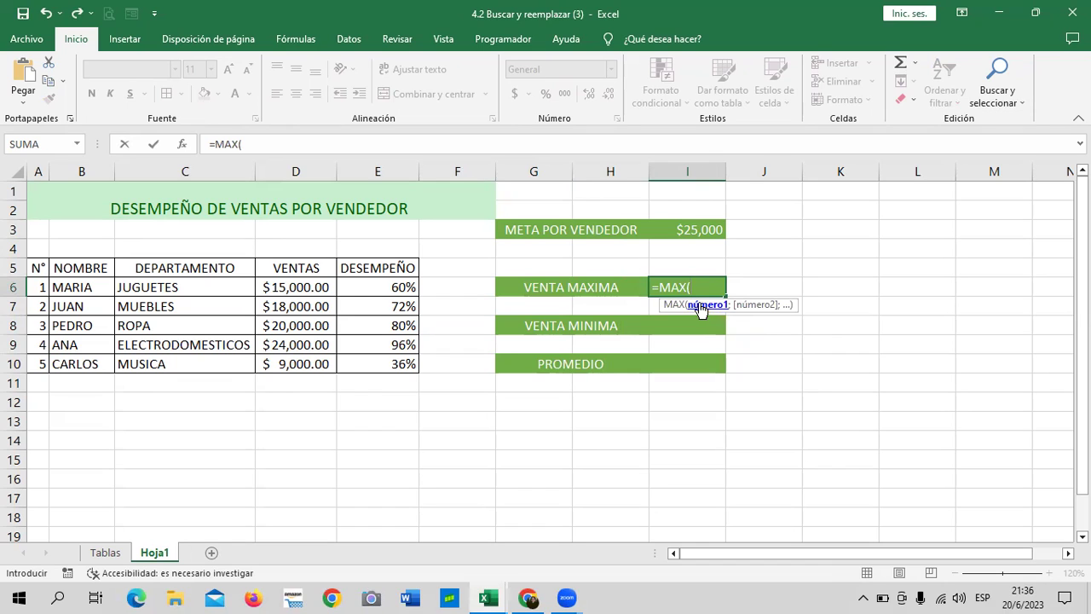
pyautogui.moveTo(309, 286); pyautogui.dragTo(303, 362)
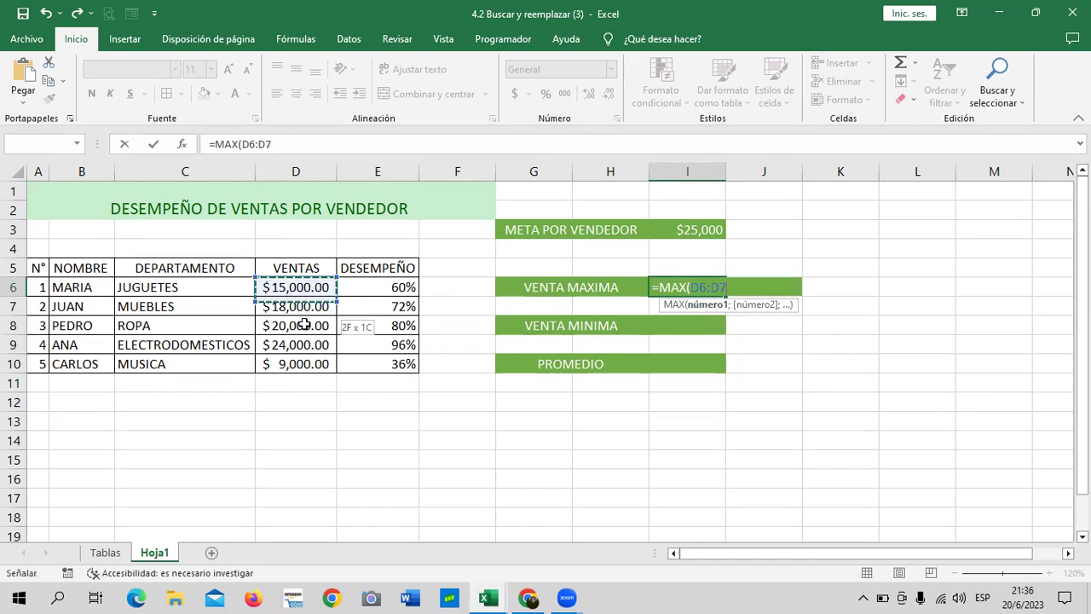
pyautogui.write(')')
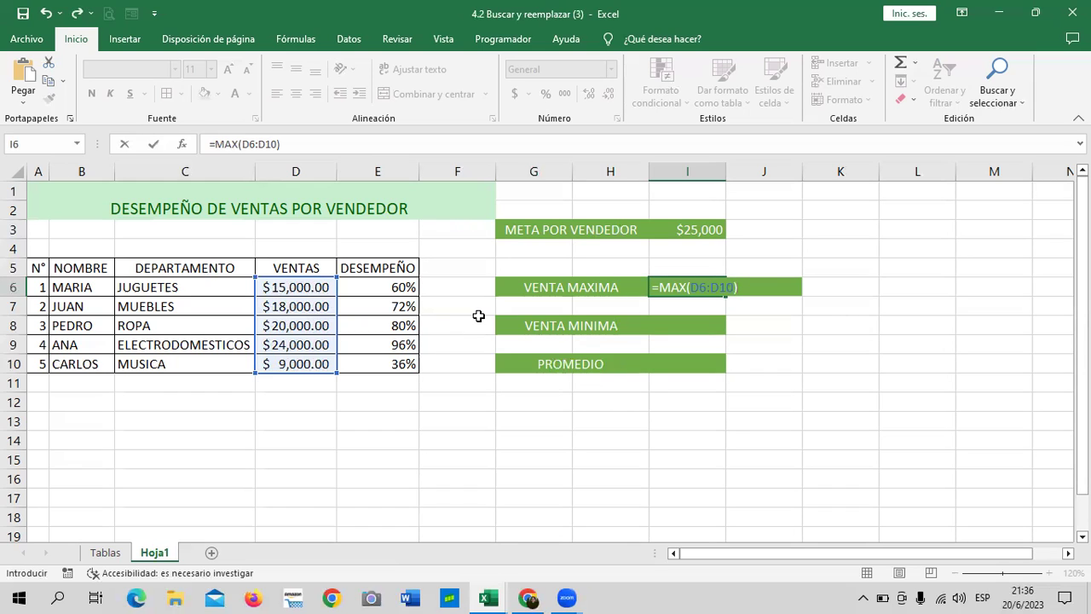
pyautogui.press('Return')
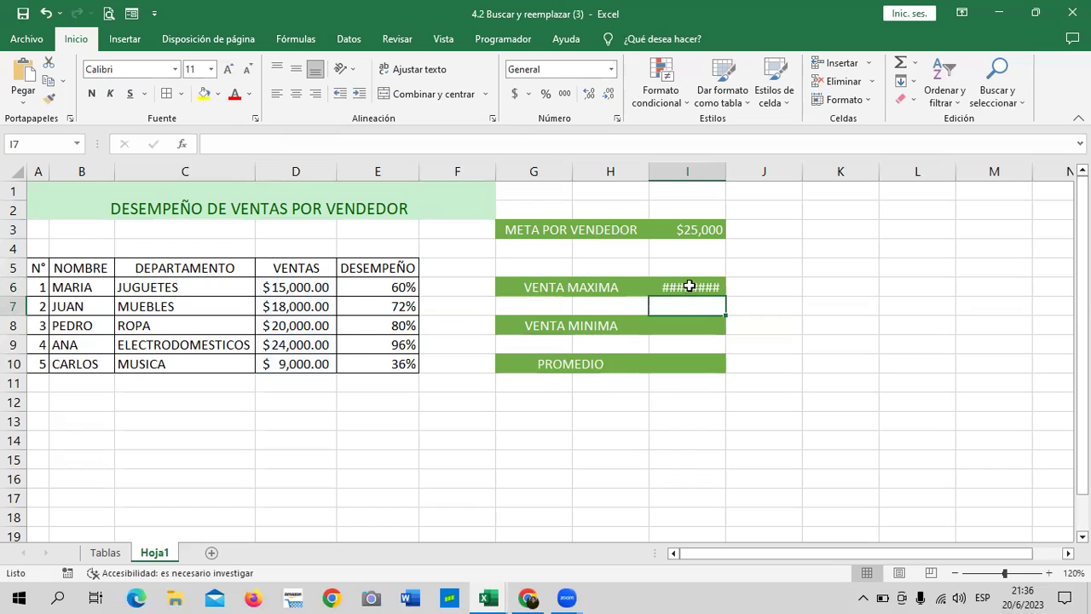
# Auto-fit column I's width so I6 displays $24,000.00
pyautogui.click(689, 287)
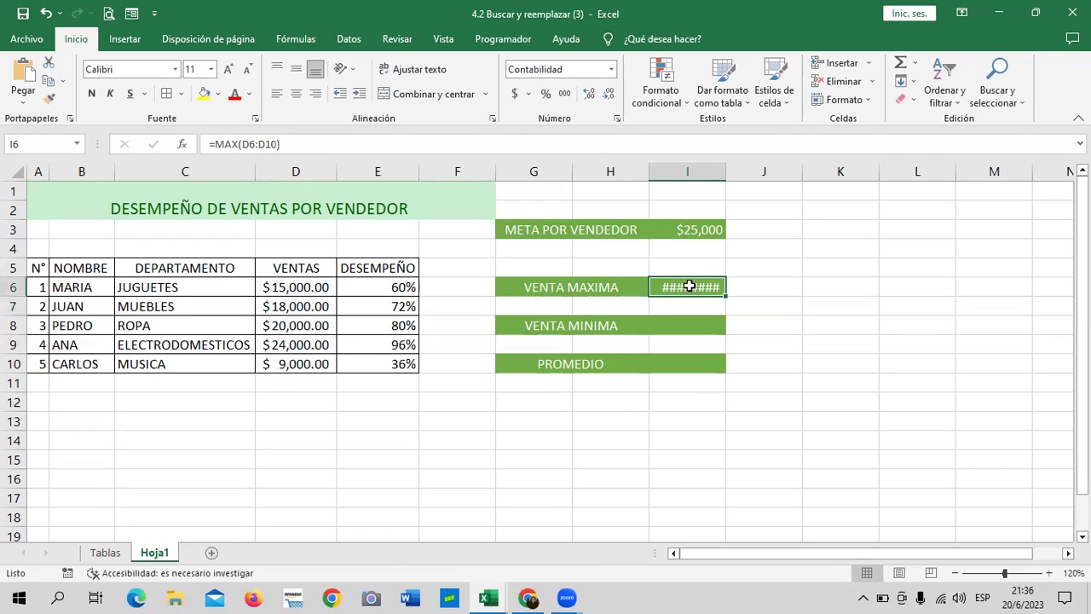
pyautogui.click(686, 167)
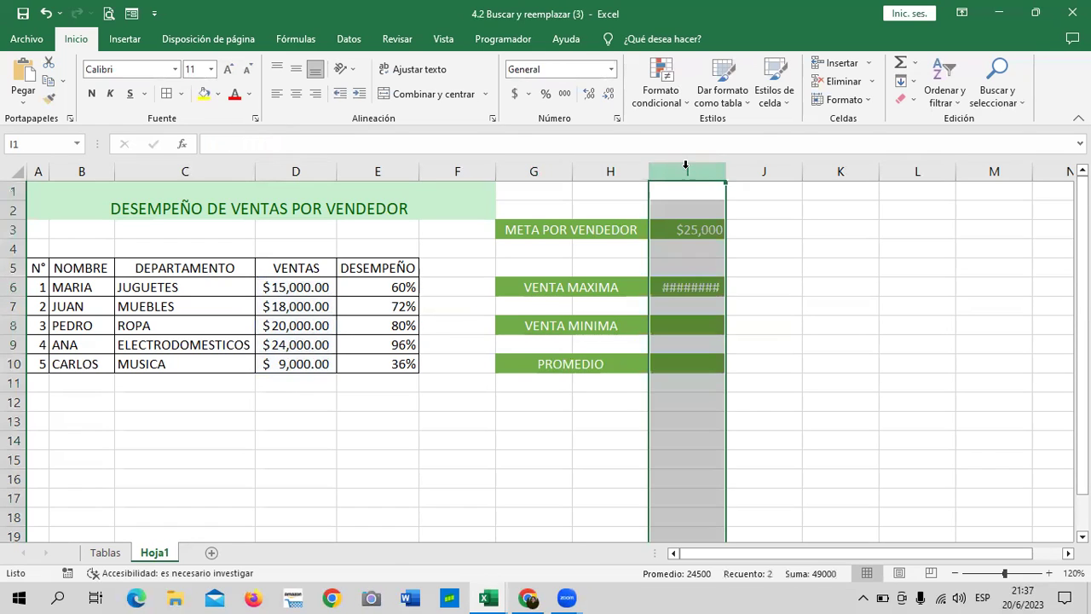
pyautogui.click(872, 103)
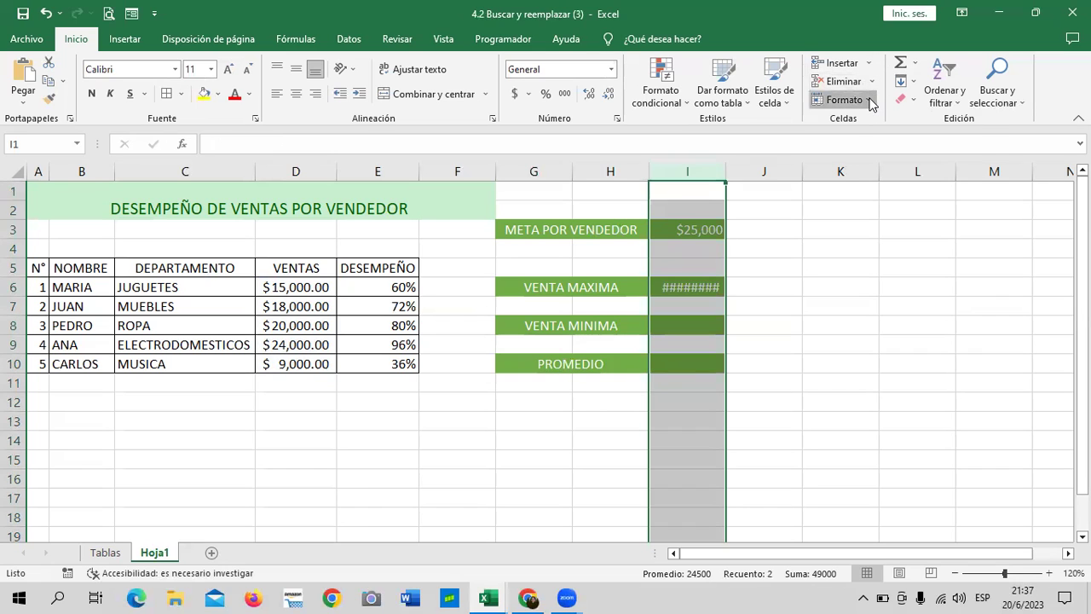
pyautogui.click(879, 180)
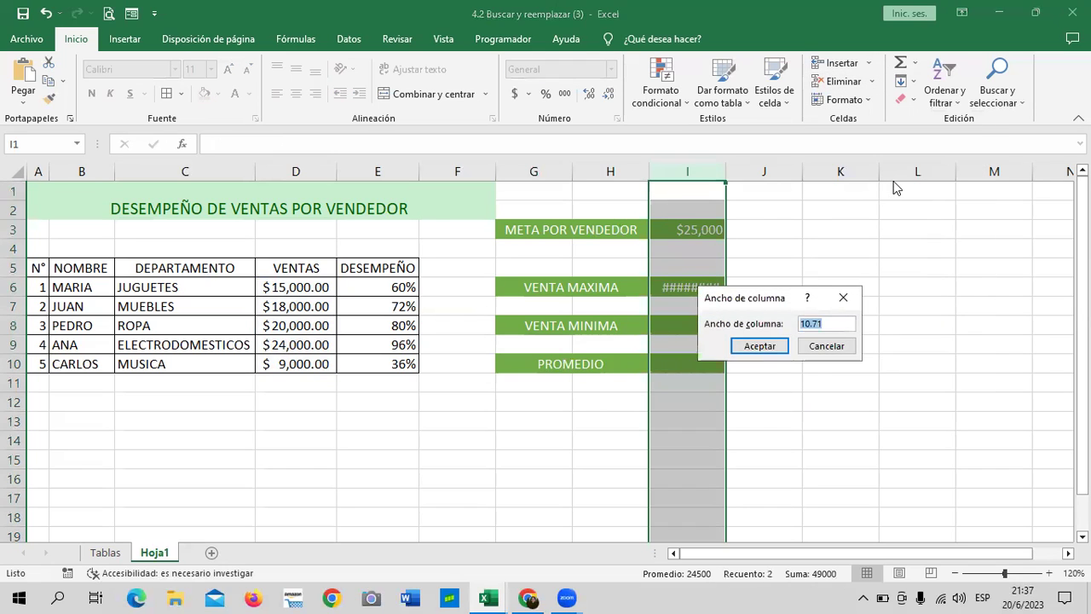
pyautogui.click(826, 346)
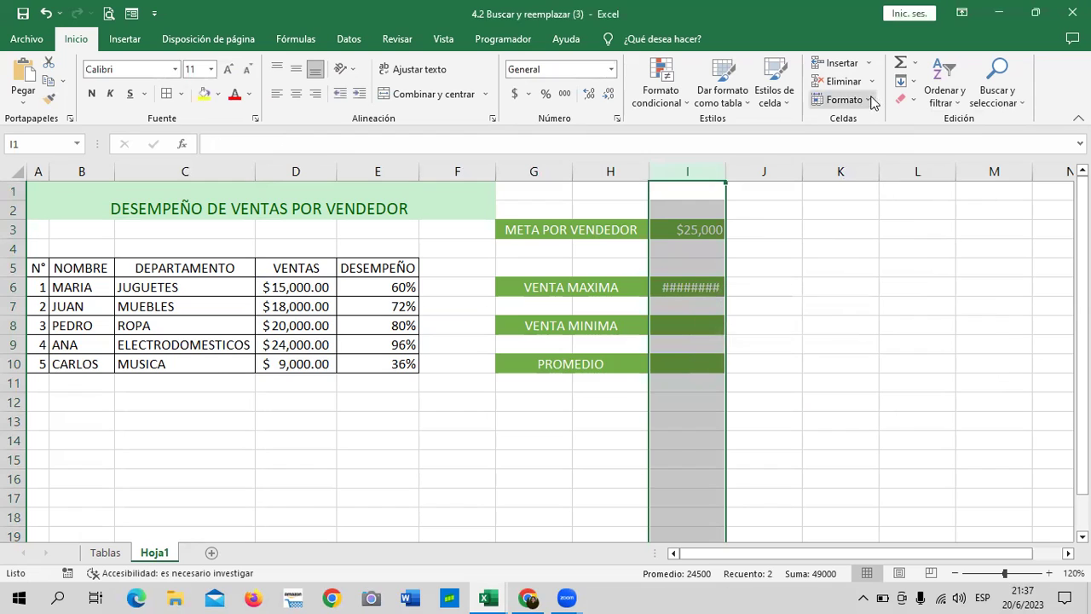
pyautogui.click(872, 103)
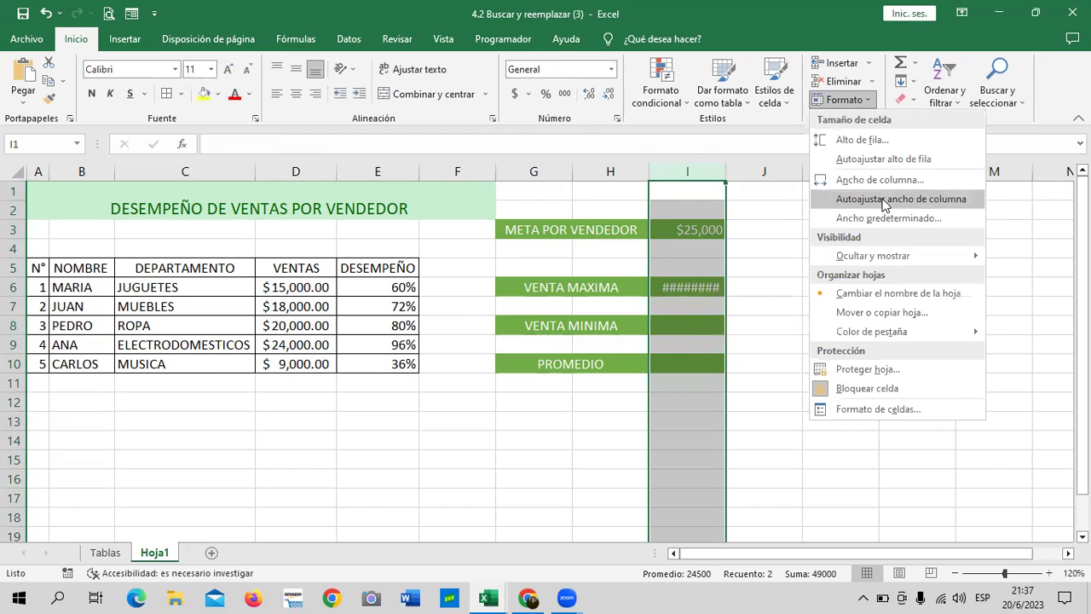
pyautogui.click(885, 201)
pyautogui.click(810, 324)
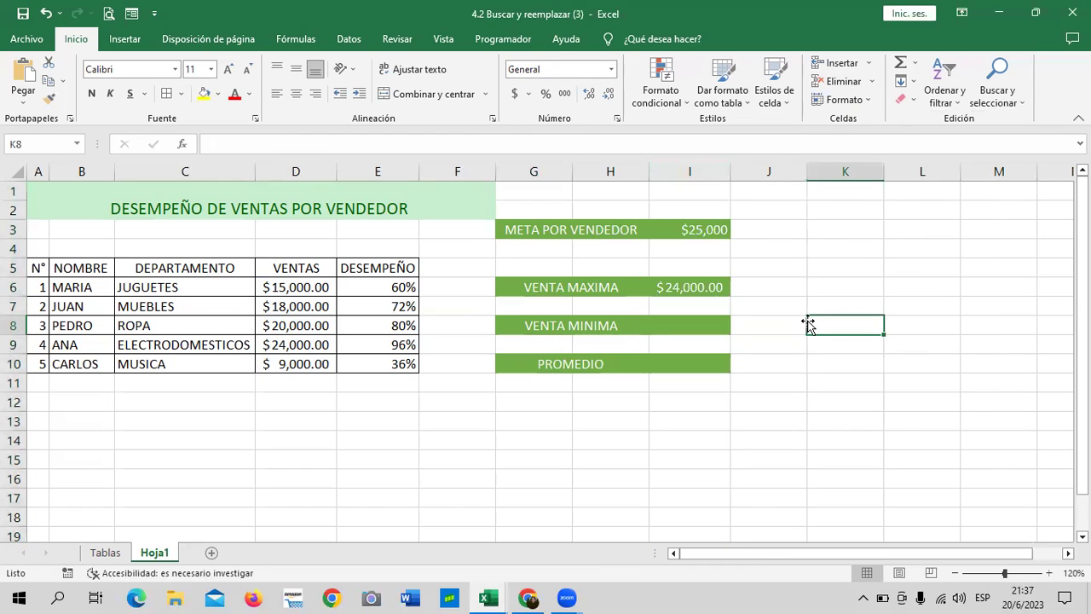
pyautogui.click(715, 287)
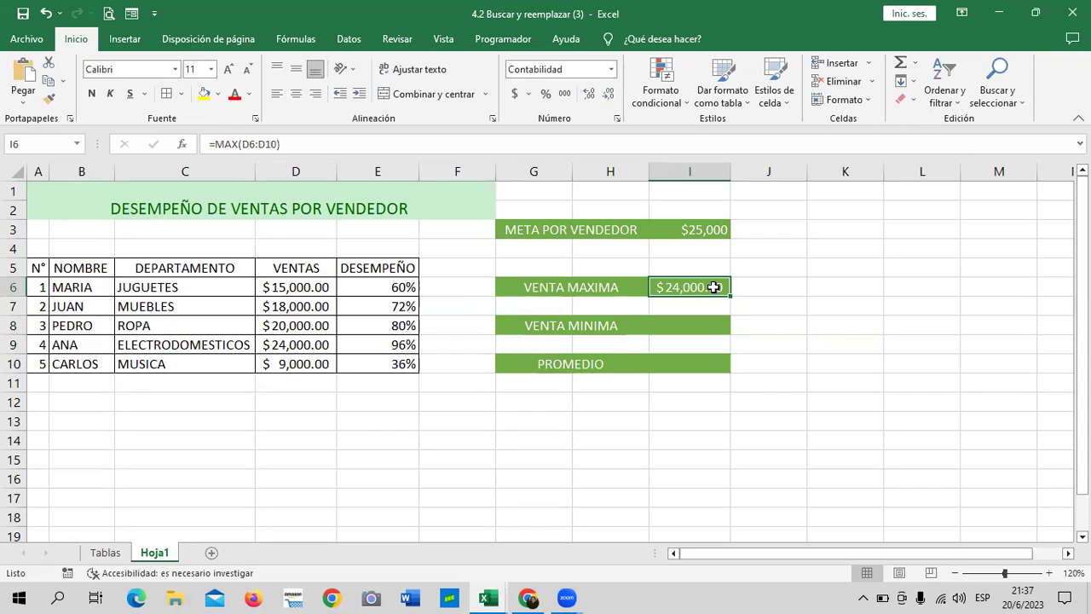
# Make I3, I6, I8 and I10 bold, automatic black, one font size larger
pyautogui.click(701, 229)
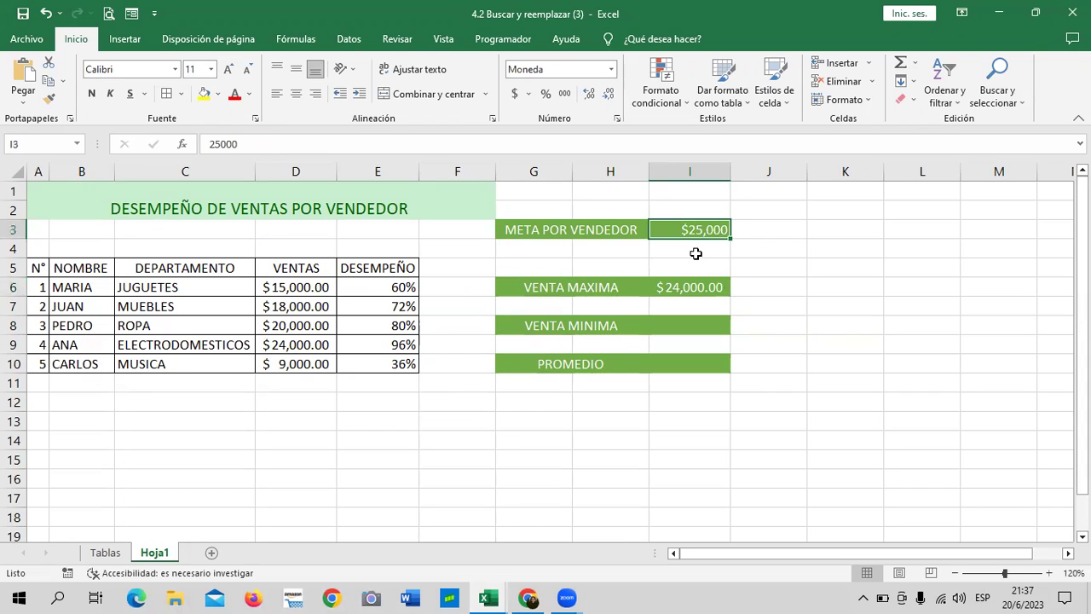
pyautogui.keyDown('ctrl'); pyautogui.click(696, 287); pyautogui.keyUp('ctrl')
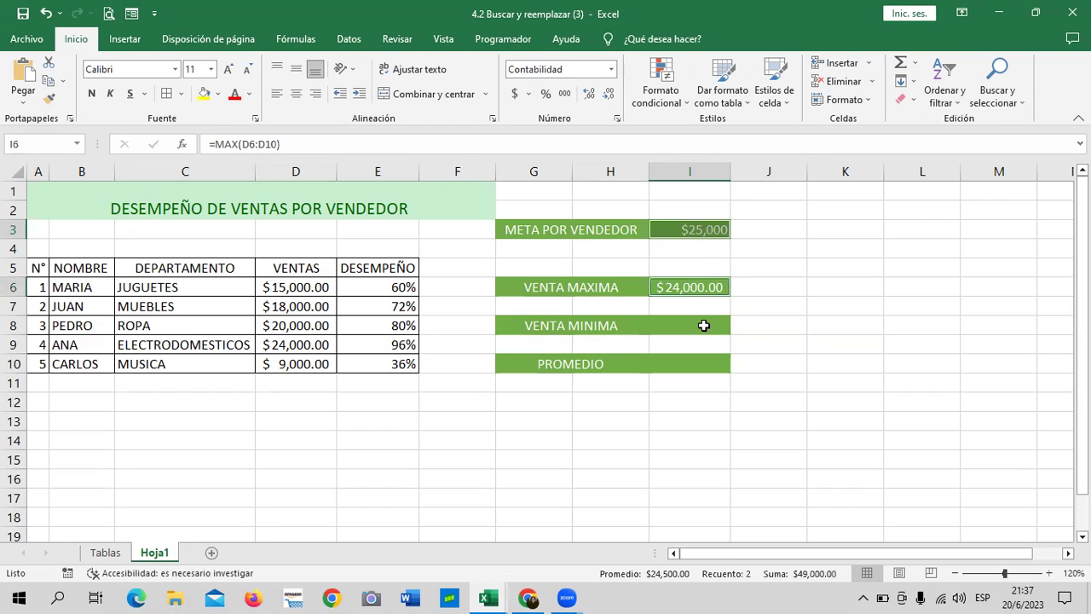
pyautogui.keyDown('ctrl'); pyautogui.click(702, 324); pyautogui.keyUp('ctrl')
pyautogui.keyDown('ctrl'); pyautogui.click(703, 358); pyautogui.keyUp('ctrl')
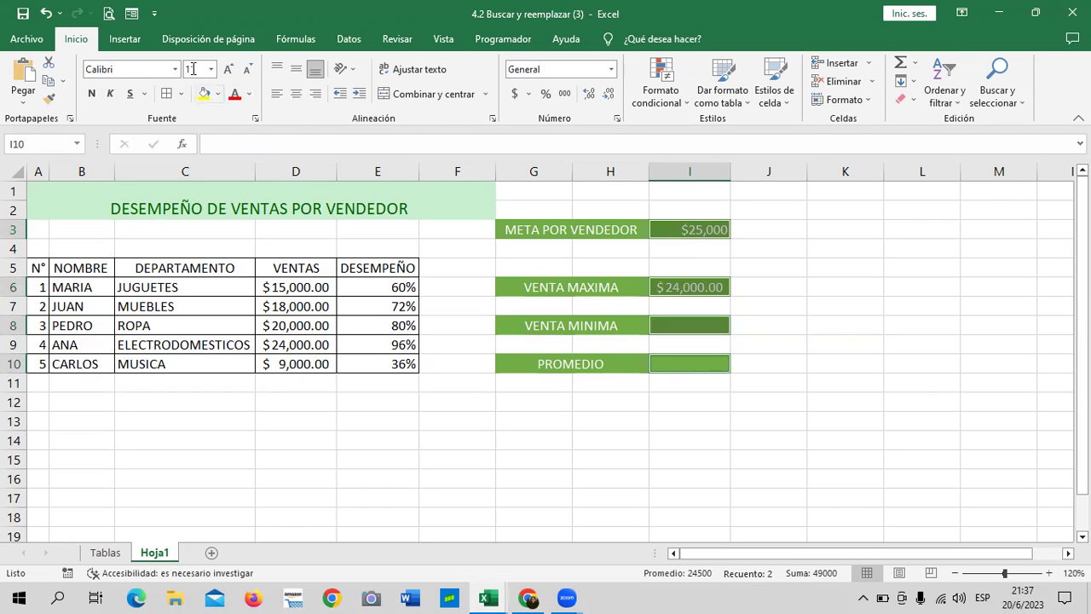
pyautogui.click(228, 70)
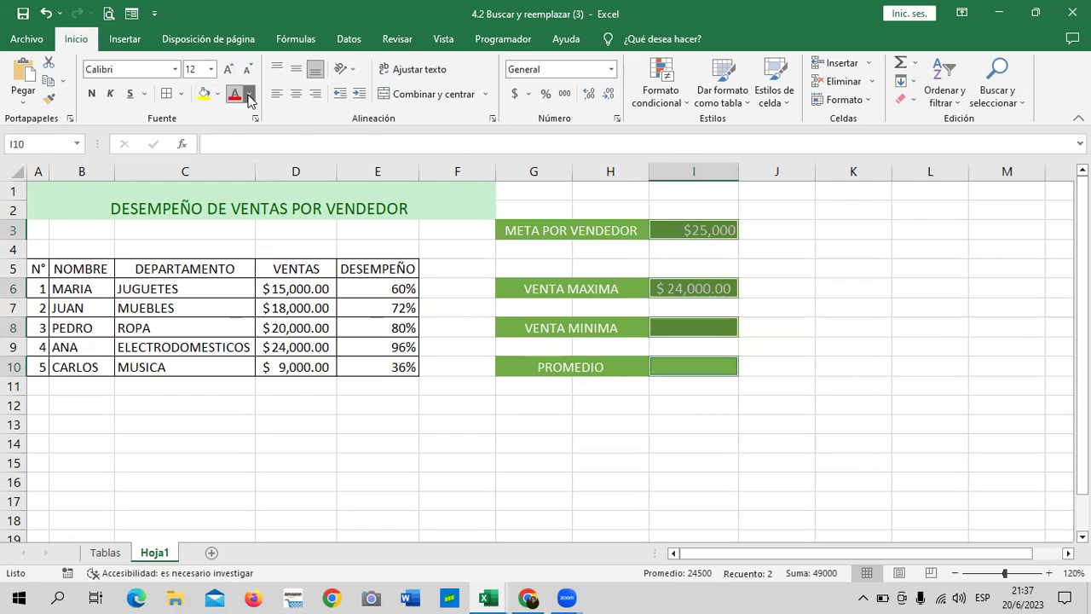
pyautogui.click(249, 95)
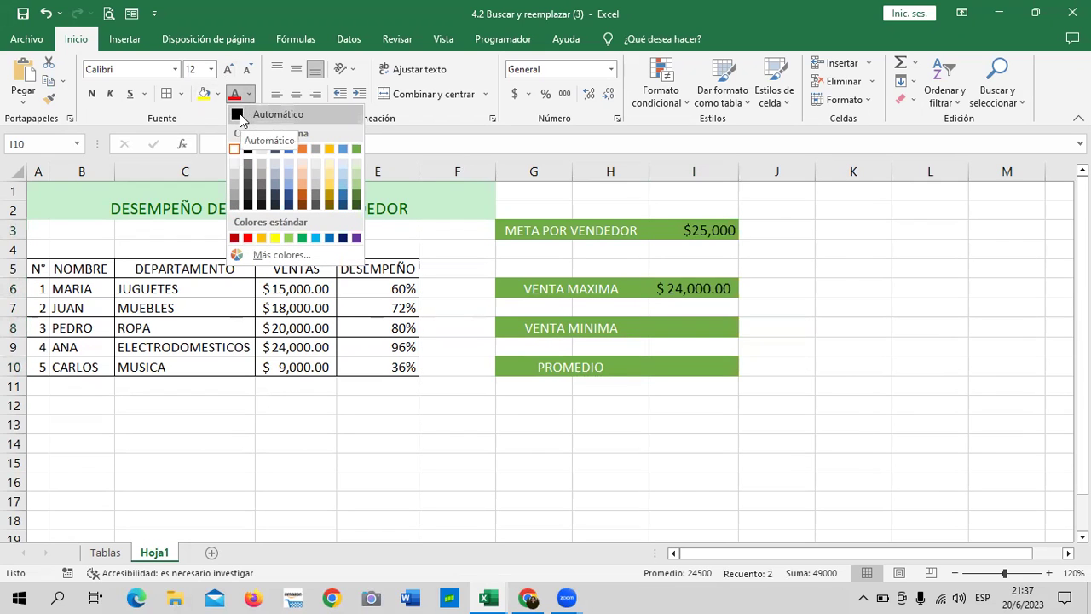
pyautogui.click(240, 115)
pyautogui.click(90, 92)
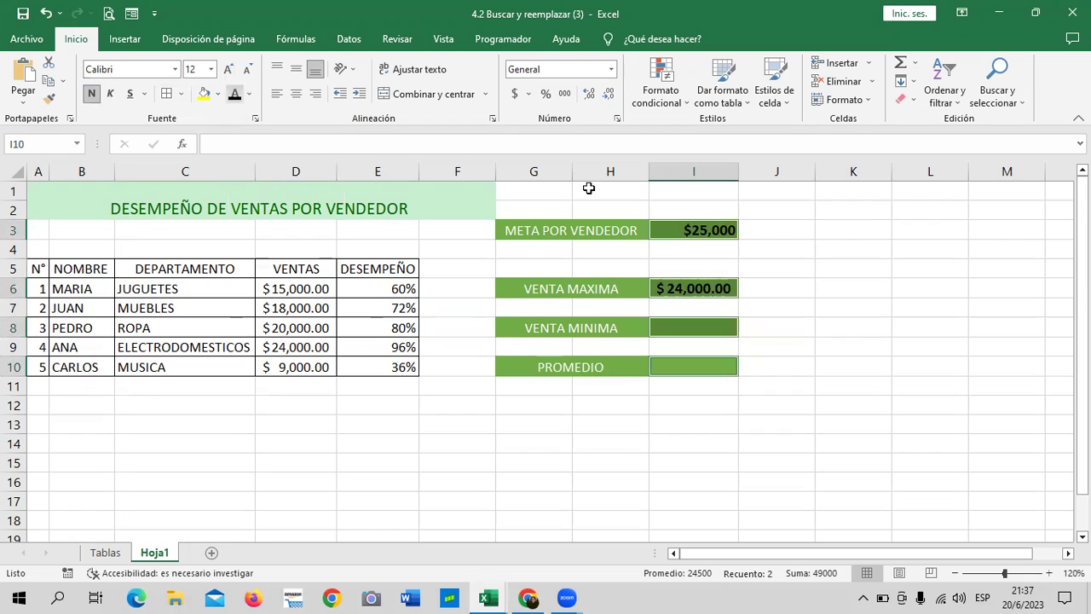
# Check the formatted META POR VENDEDOR and VENTA MAXIMA values, ending on I8
pyautogui.click(836, 321)
pyautogui.click(710, 230)
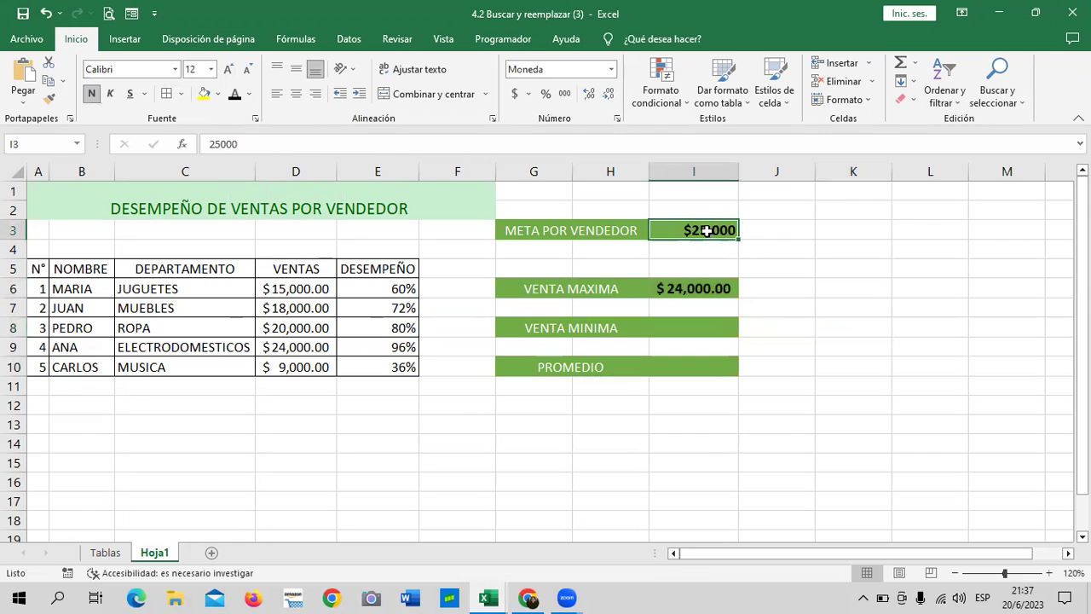
pyautogui.click(697, 288)
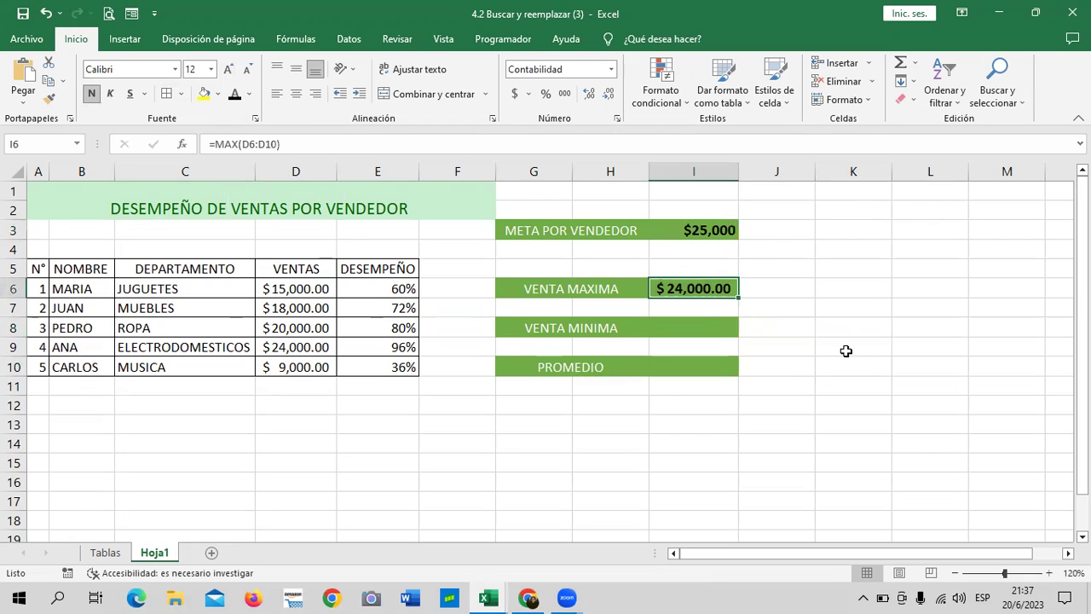
pyautogui.click(704, 332)
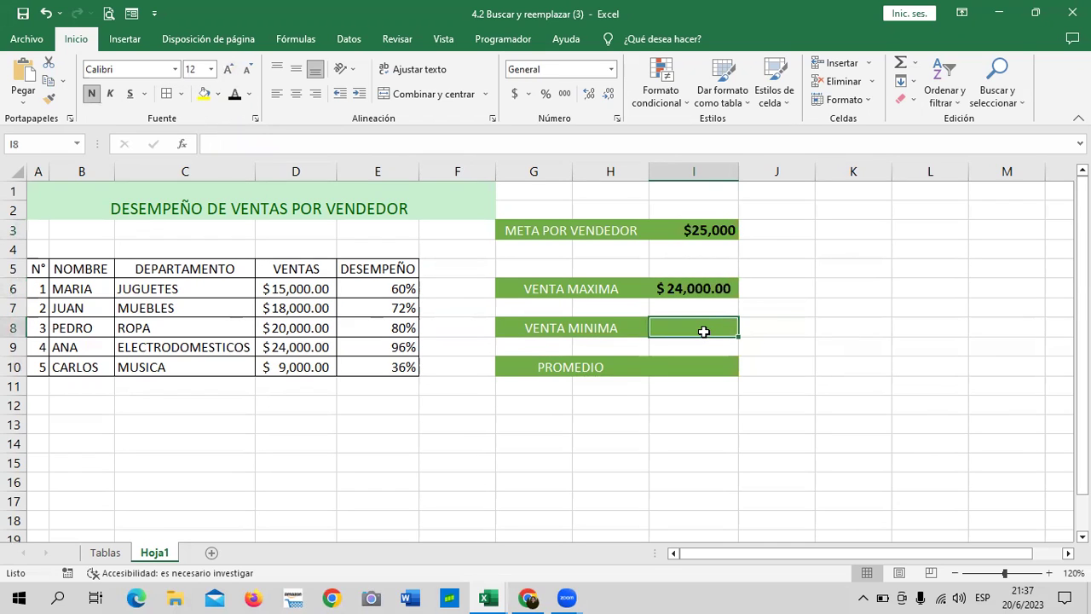
# Enter =MIN(D6:D10) in I8 for VENTA MINIMA, giving $9,000.00
pyautogui.write('=MIN')
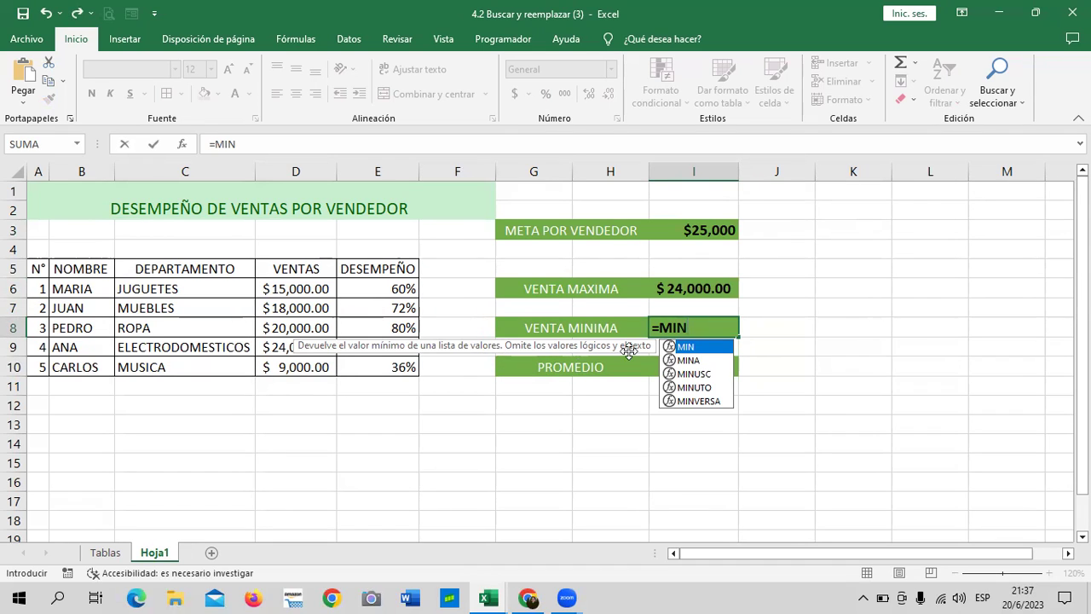
pyautogui.doubleClick(718, 346)
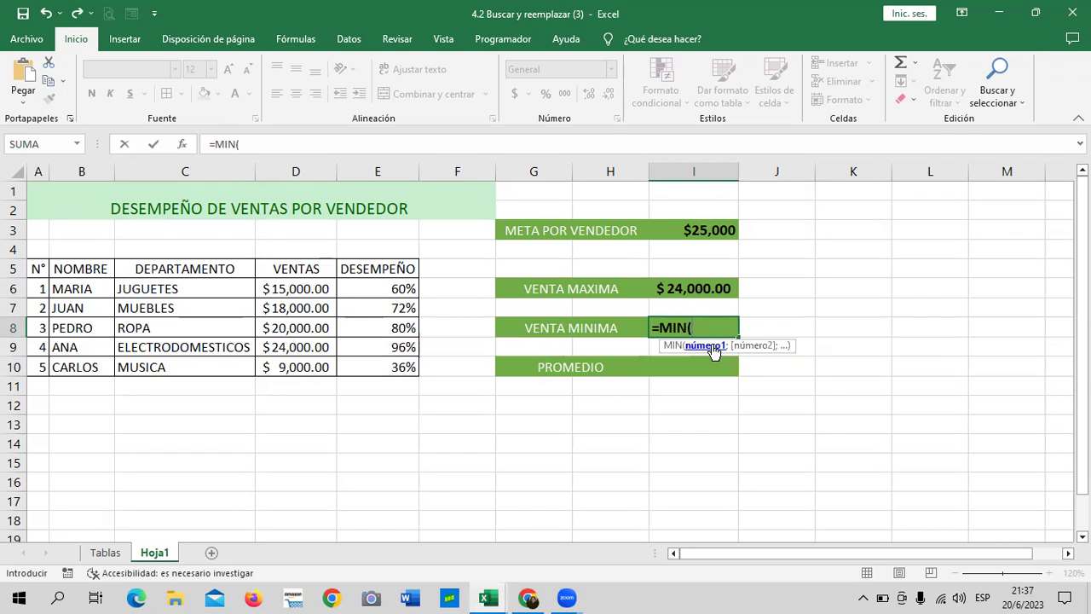
pyautogui.moveTo(290, 281); pyautogui.dragTo(292, 369)
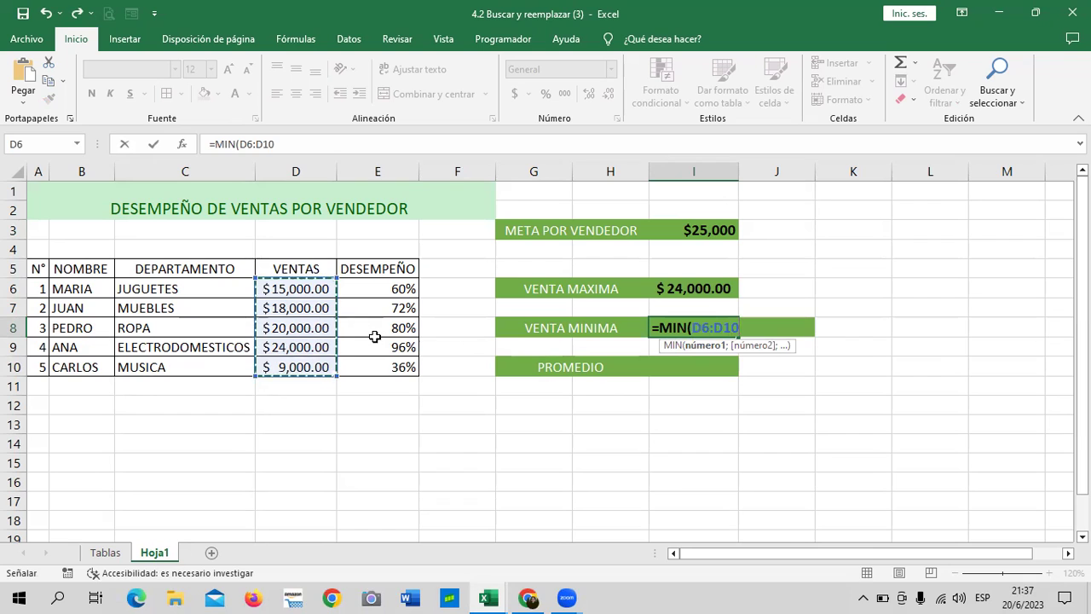
pyautogui.write(')')
pyautogui.press('Return')
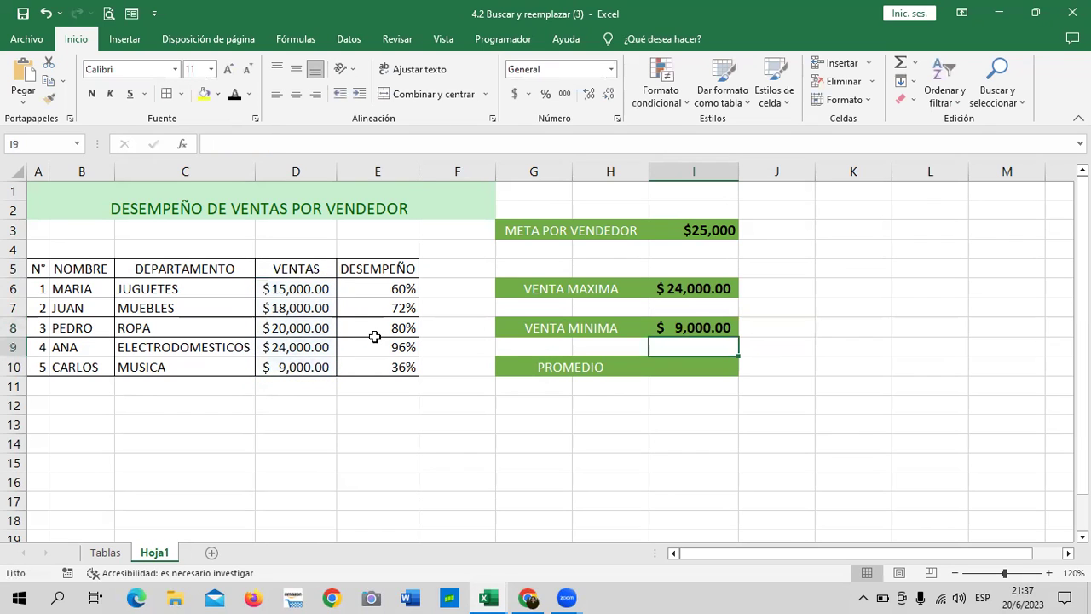
# Enter =PROMEDIO(D6:D10) in I10, showing the $17,200.00 average
pyautogui.click(697, 367)
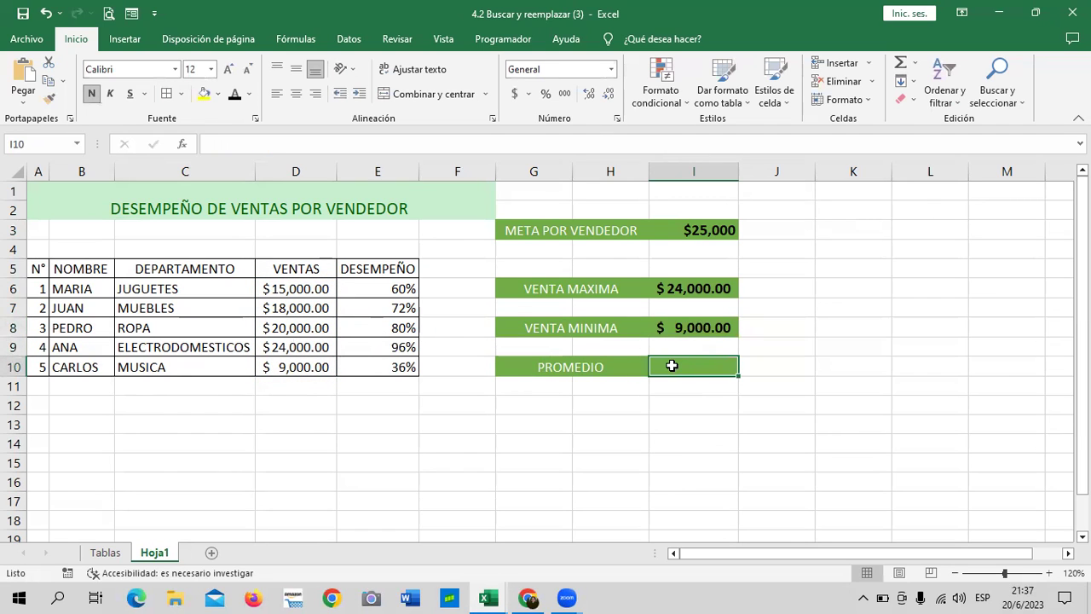
pyautogui.write('=')
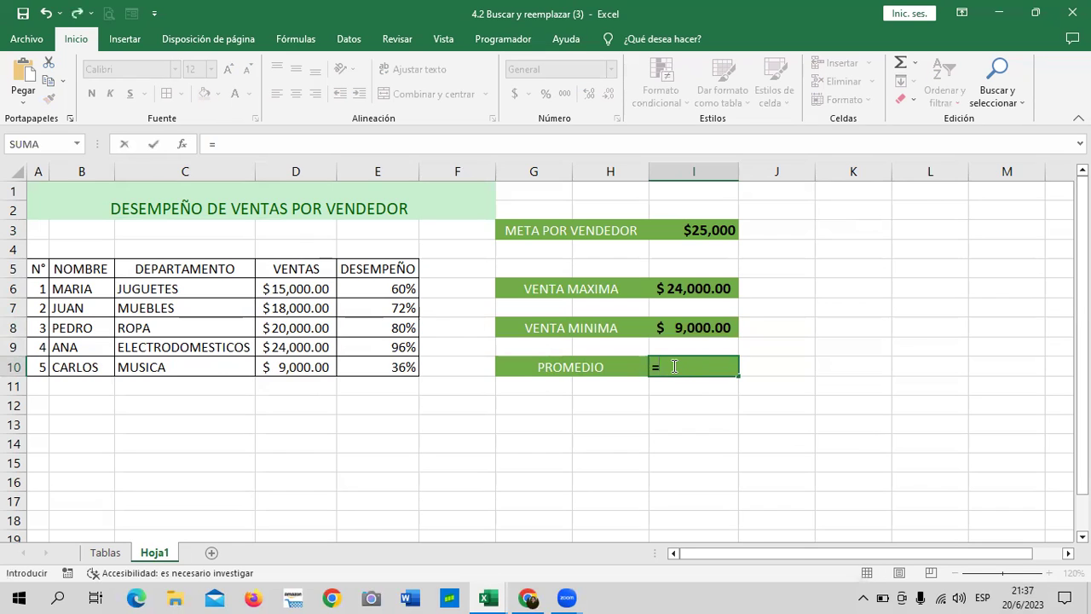
pyautogui.write('PROM')
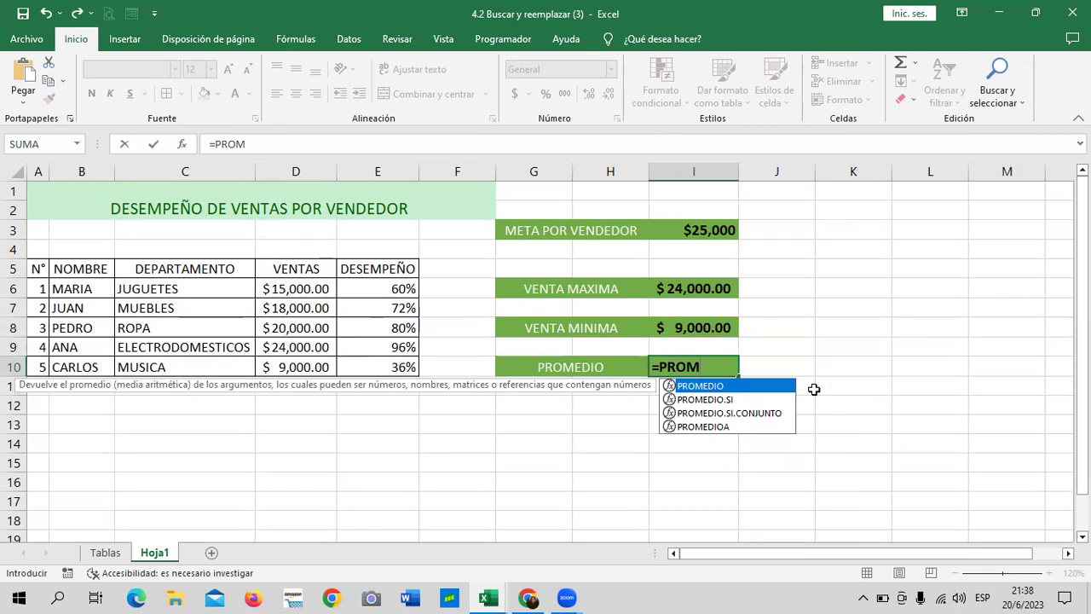
pyautogui.doubleClick(763, 386)
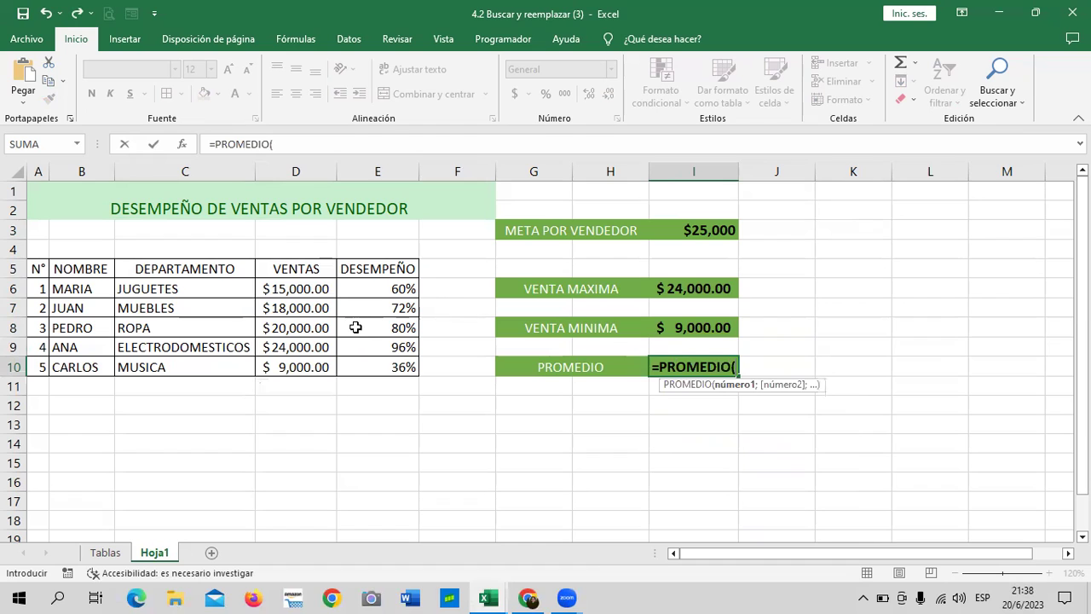
pyautogui.moveTo(321, 287); pyautogui.dragTo(308, 367)
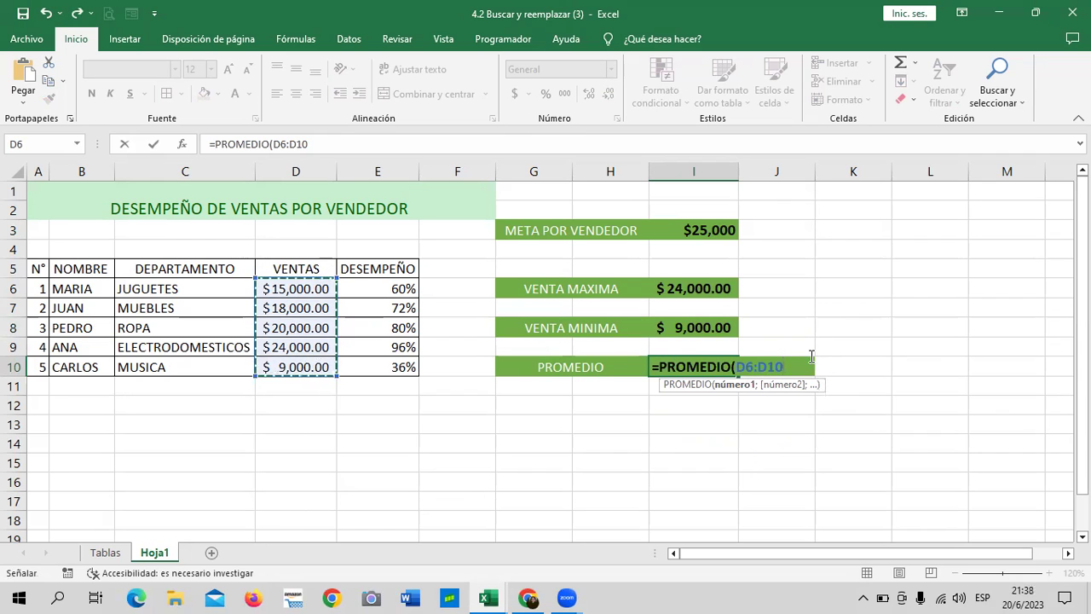
pyautogui.write(')')
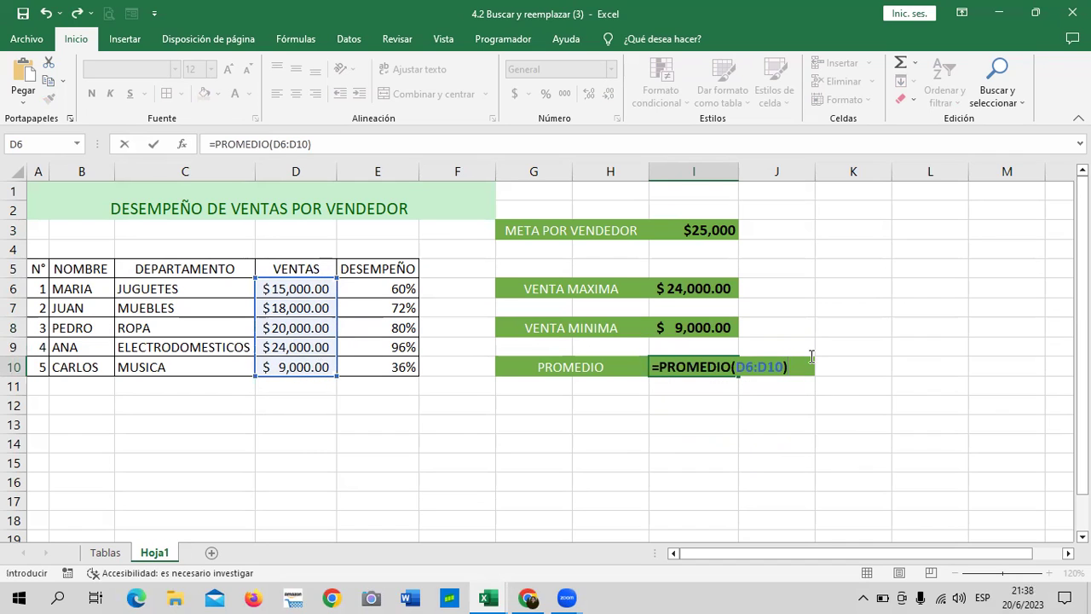
pyautogui.press('Return')
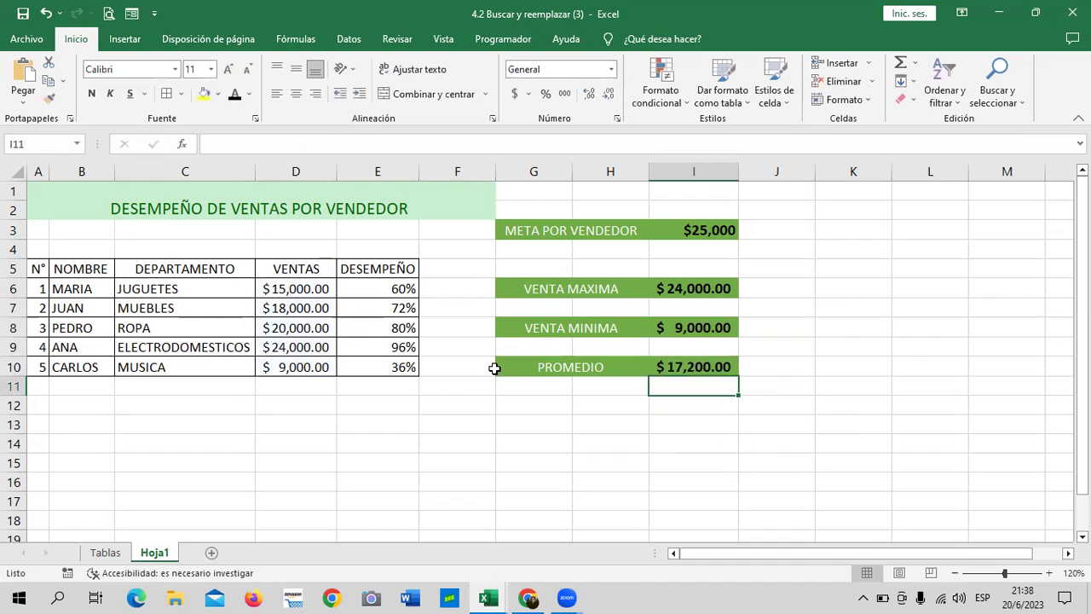
pyautogui.click(681, 369)
pyautogui.click(766, 364)
pyautogui.click(712, 368)
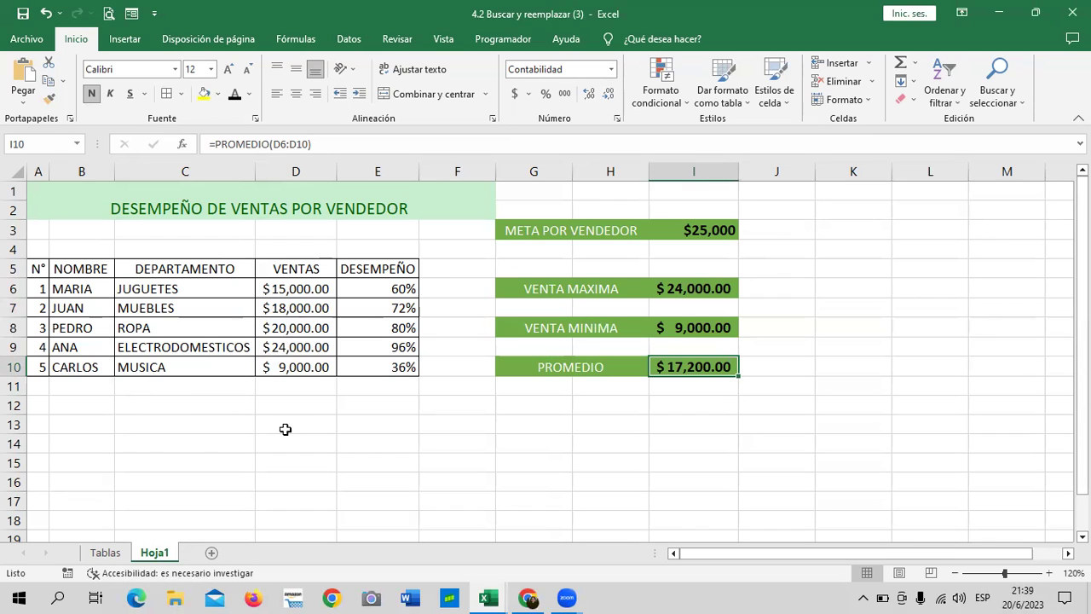
# Apply the green Énfasis6 cell style to header row A5:E5
pyautogui.click(89, 283)
pyautogui.click(89, 271)
pyautogui.moveTo(39, 268); pyautogui.dragTo(350, 268)
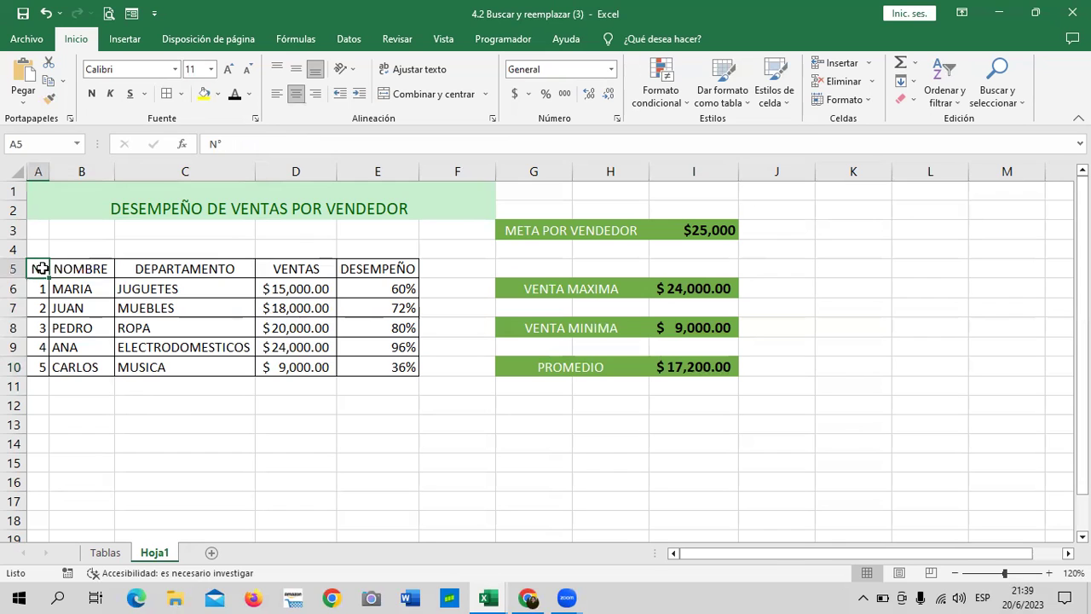
pyautogui.click(778, 95)
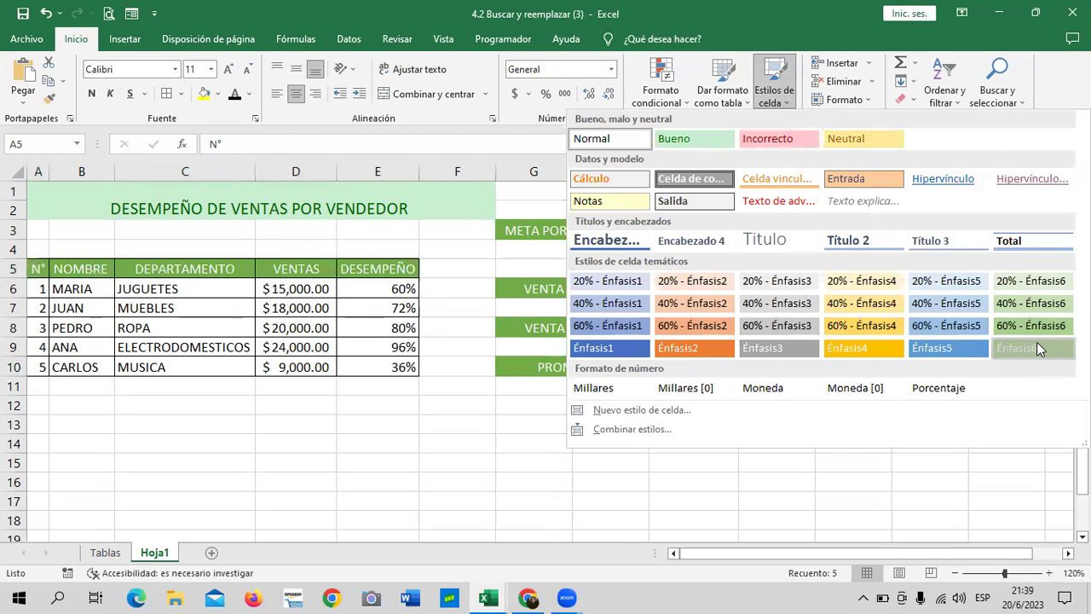
pyautogui.click(1037, 344)
pyautogui.click(757, 429)
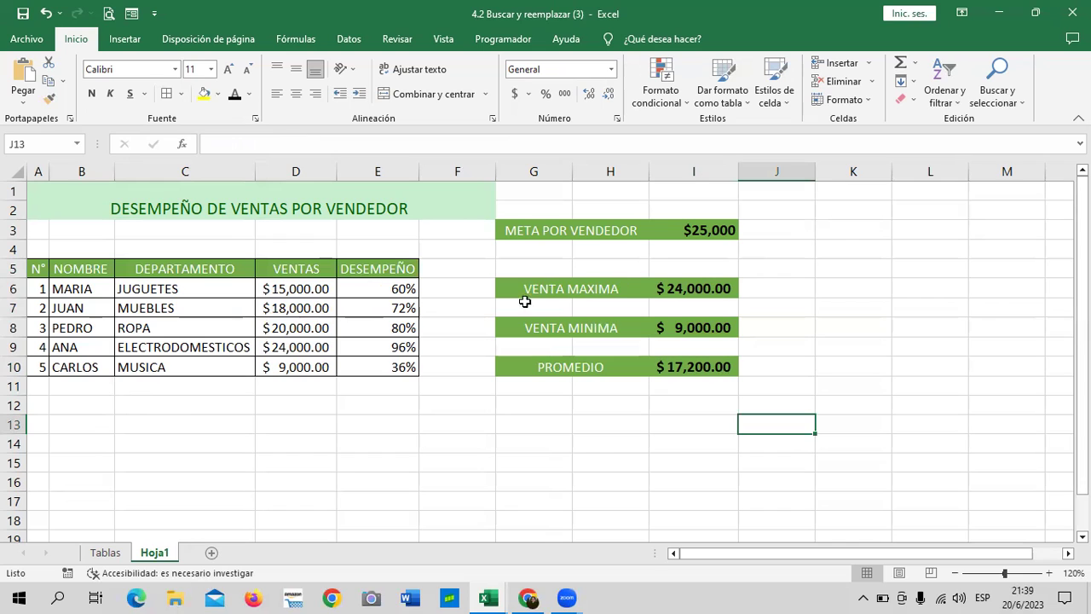
# Review the VENTA MAXIMA, VENTA MINIMA and PROMEDIO labels' formatting
pyautogui.click(598, 285)
pyautogui.click(603, 335)
pyautogui.click(577, 365)
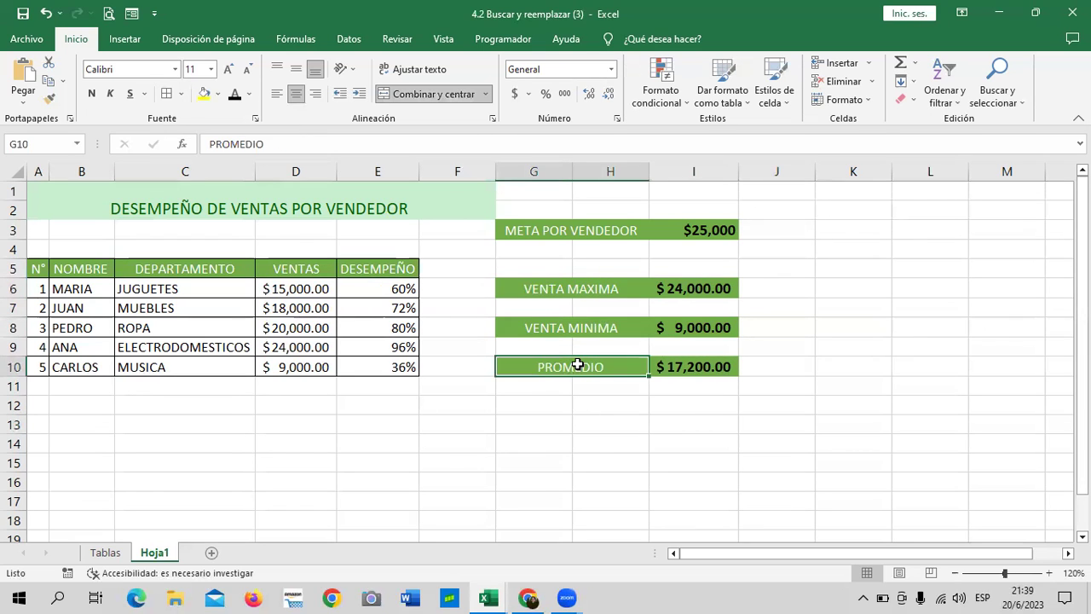
pyautogui.click(441, 437)
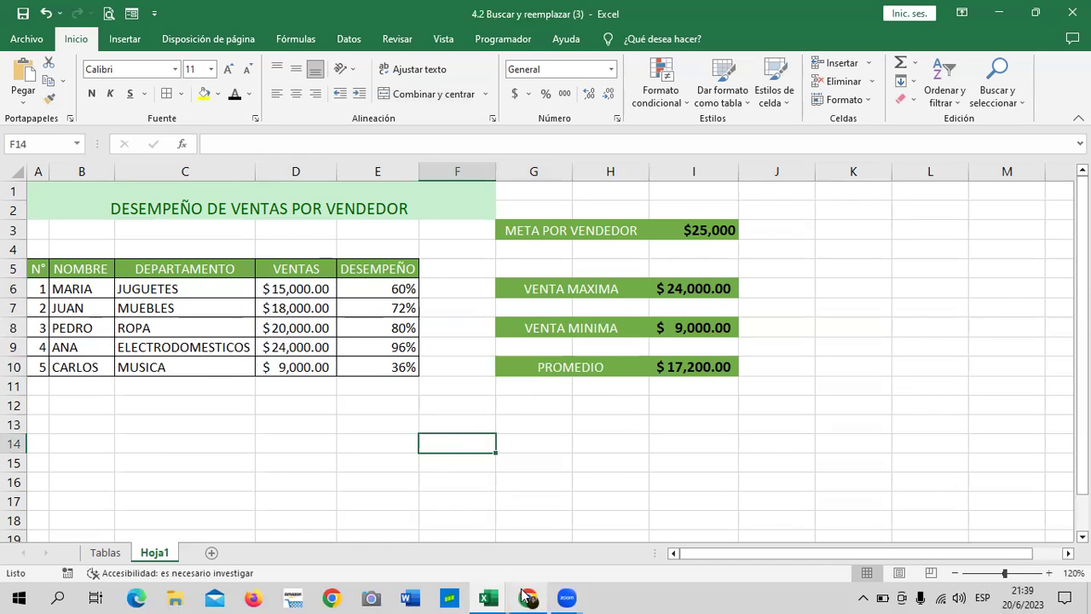
# Return to the course in Chrome and advance to lesson 4.4 with Siguiente
pyautogui.moveTo(527, 597)
pyautogui.click(568, 520)
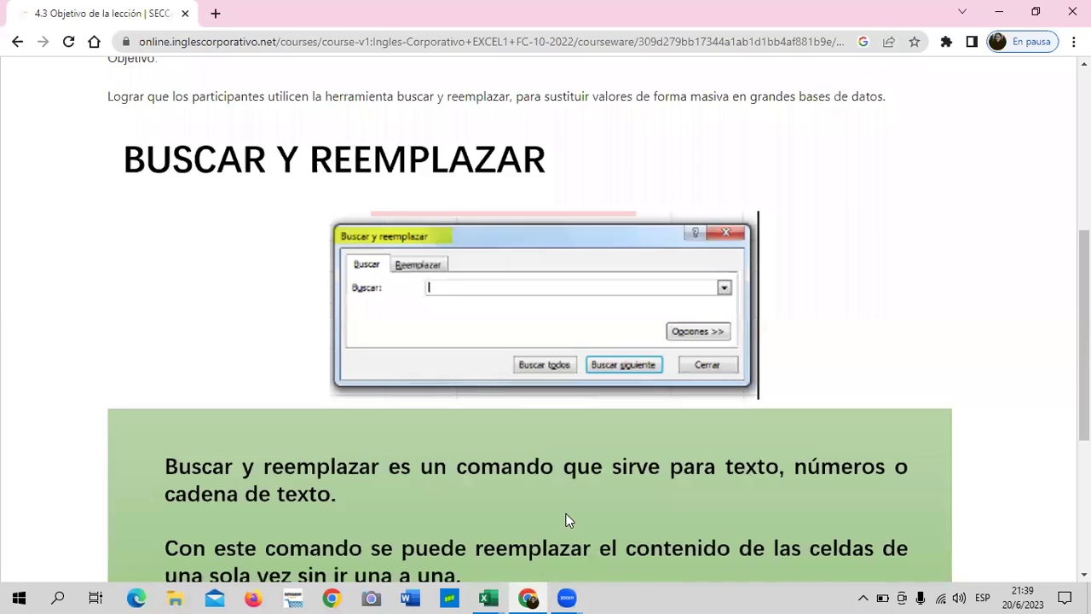
pyautogui.scroll(-2, 505, 280)
pyautogui.scroll(-2, 503, 286)
pyautogui.scroll(4, 503, 290)
pyautogui.scroll(-1, 503, 293)
pyautogui.scroll(-3, 546, 403)
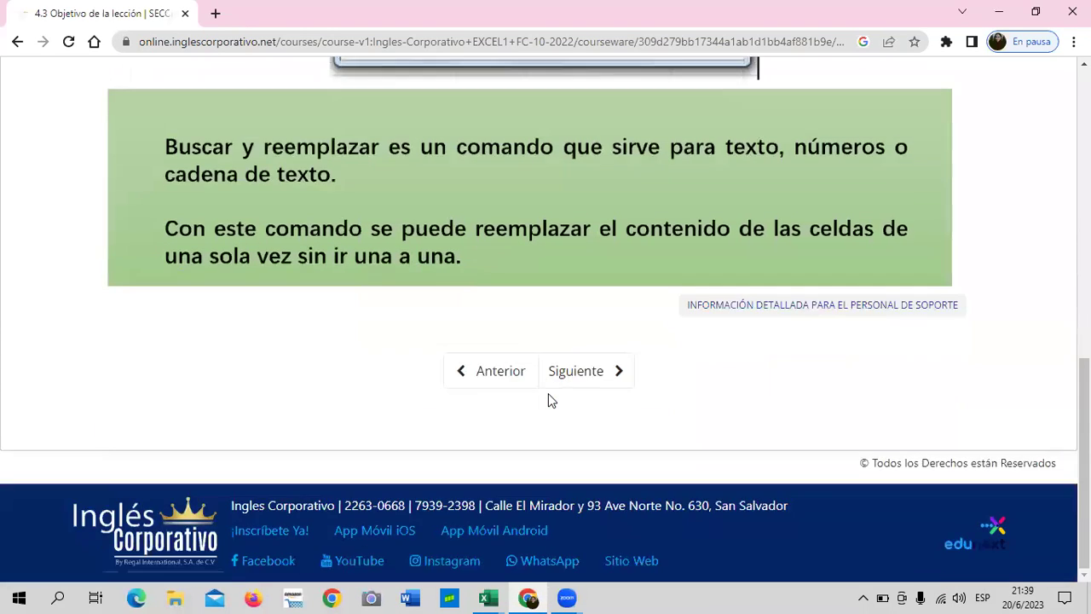
pyautogui.click(570, 372)
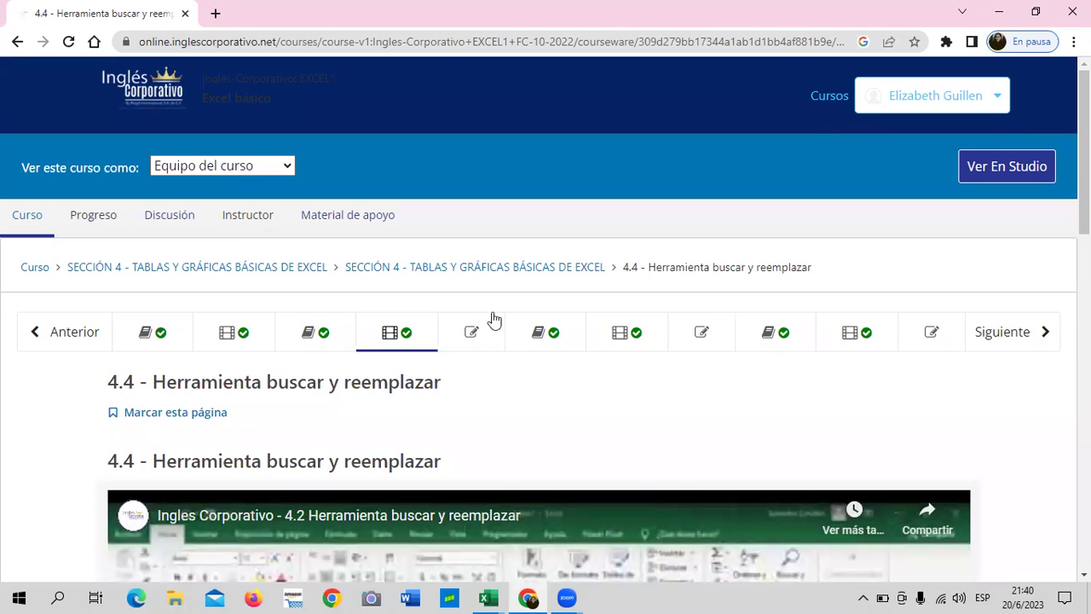
pyautogui.scroll(-2, 495, 319)
pyautogui.scroll(-1, 497, 318)
pyautogui.scroll(-2, 496, 317)
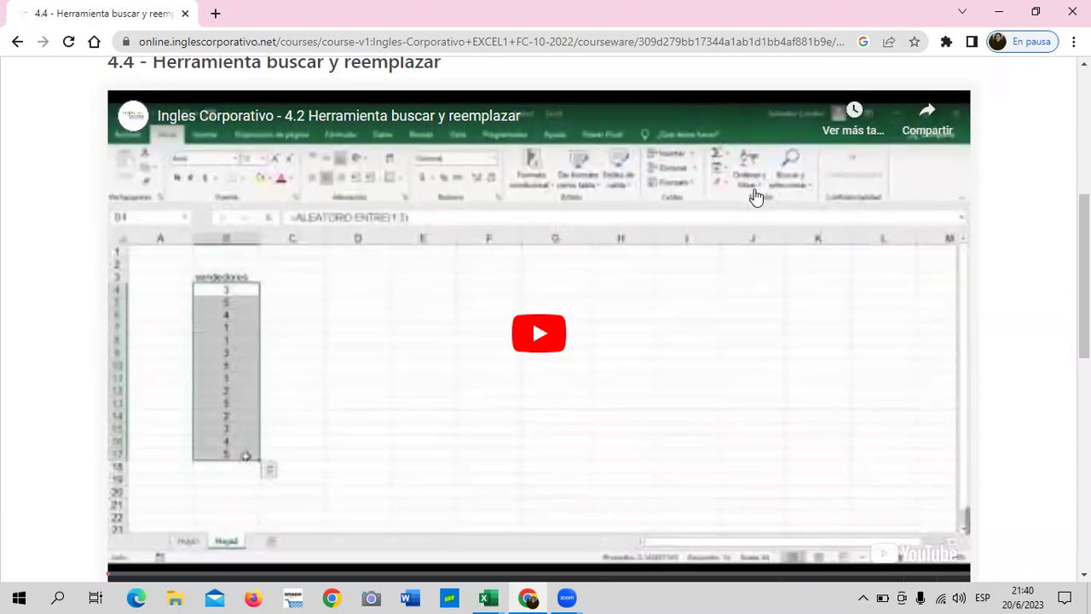
pyautogui.scroll(1, 750, 222)
pyautogui.scroll(-2, 743, 241)
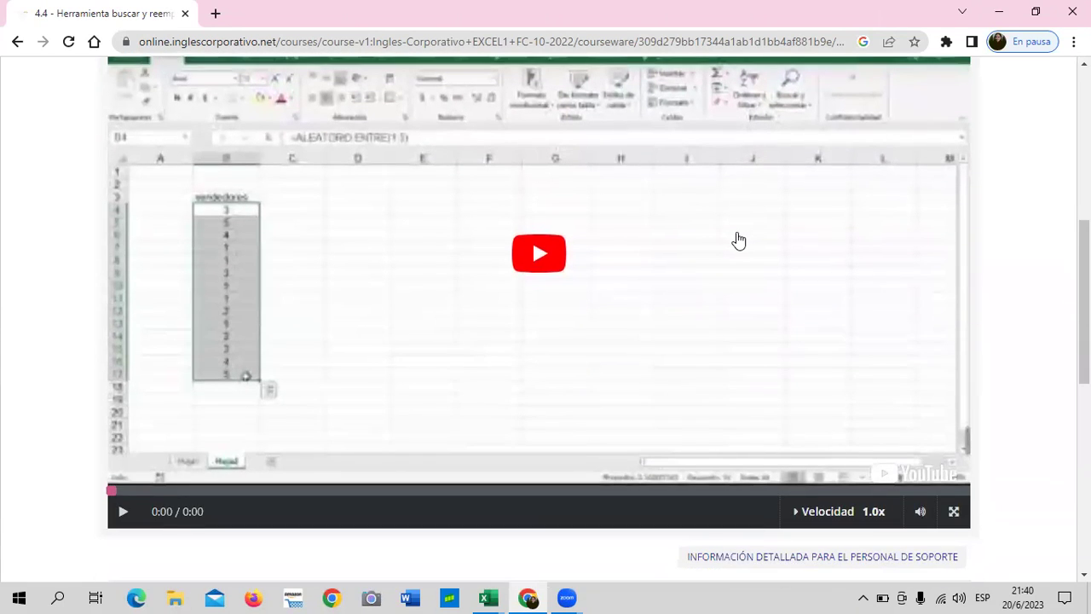
pyautogui.scroll(1, 717, 228)
pyautogui.scroll(1, 716, 227)
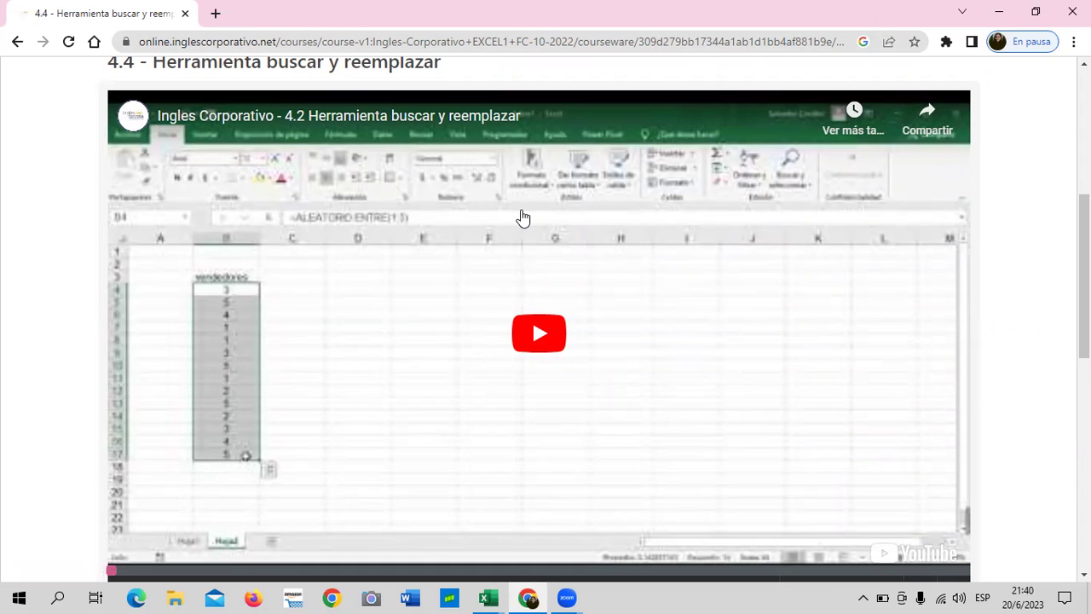
pyautogui.scroll(-1, 551, 319)
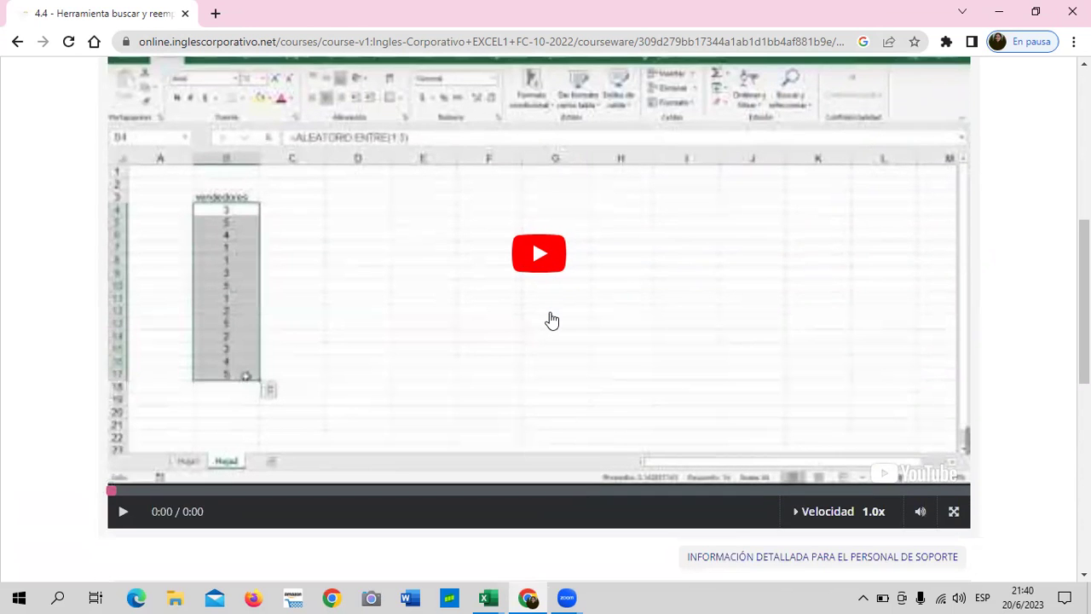
pyautogui.scroll(1, 552, 320)
pyautogui.scroll(-1, 554, 317)
pyautogui.scroll(1, 559, 320)
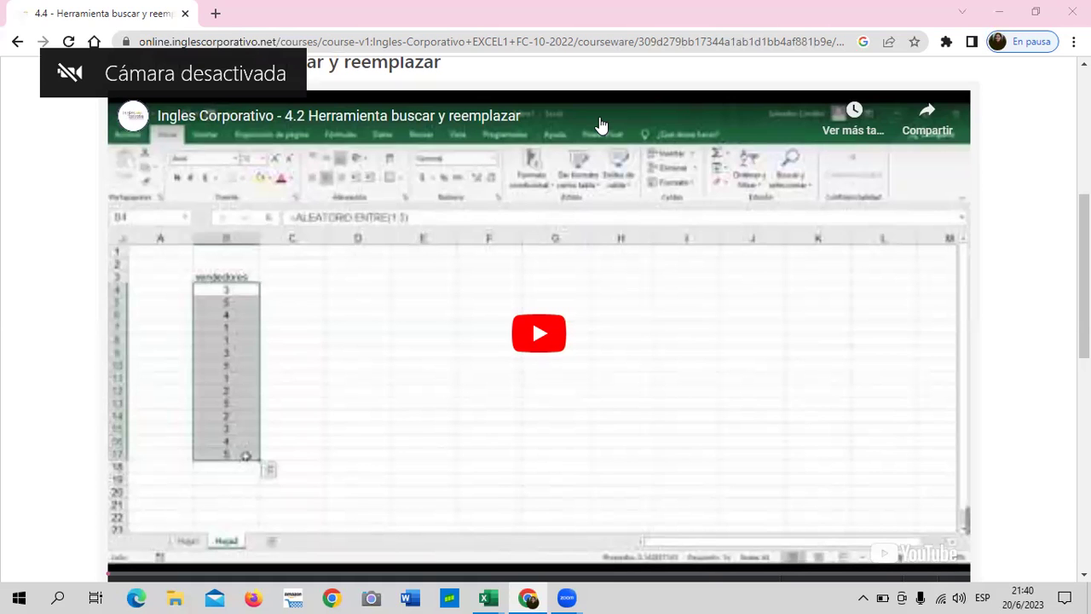
# Play the 4.4 Herramienta buscar y reemplazar lesson video to its end, then scroll below the player
pyautogui.click(543, 324)
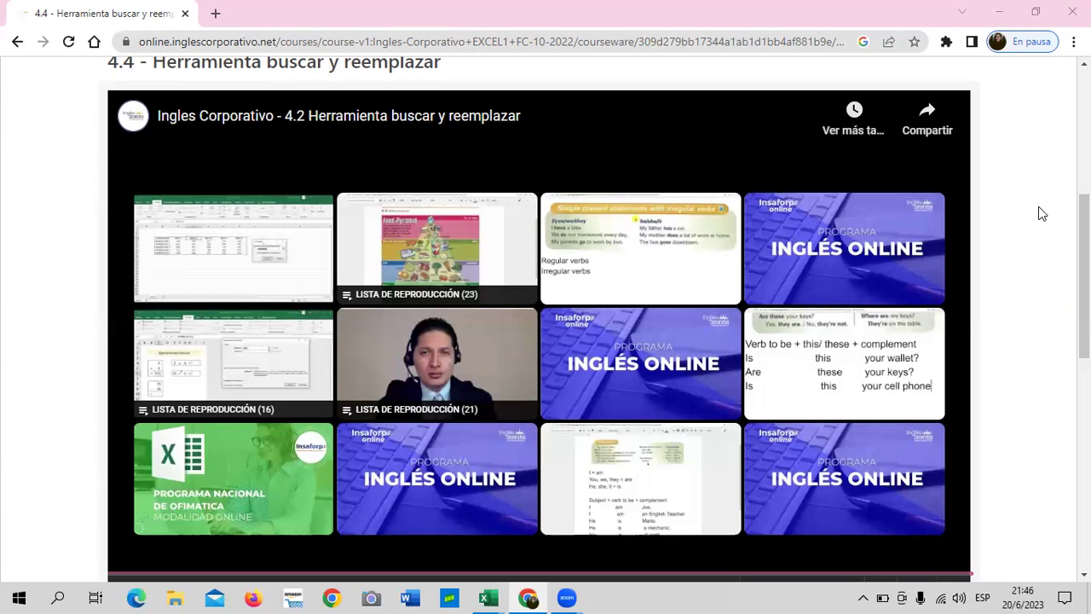
pyautogui.scroll(2, 627, 304)
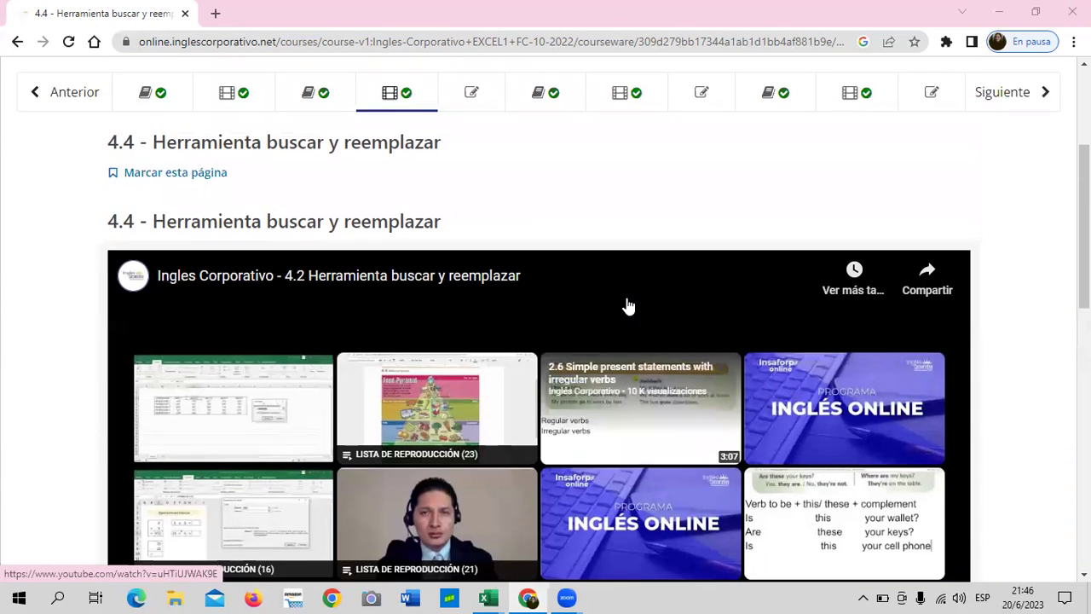
pyautogui.scroll(-2, 627, 305)
pyautogui.scroll(-2, 627, 304)
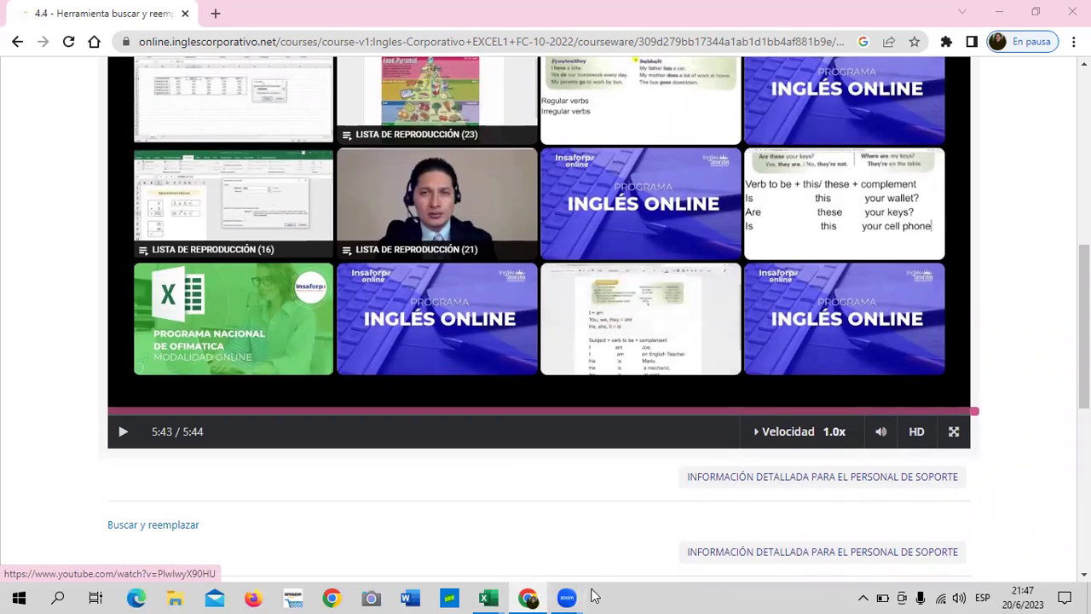
# Switch to the 4.2 Buscar y reemplazar (3) workbook and show its Tablas sheet with the VENDEDOR sales table
pyautogui.moveTo(484, 596)
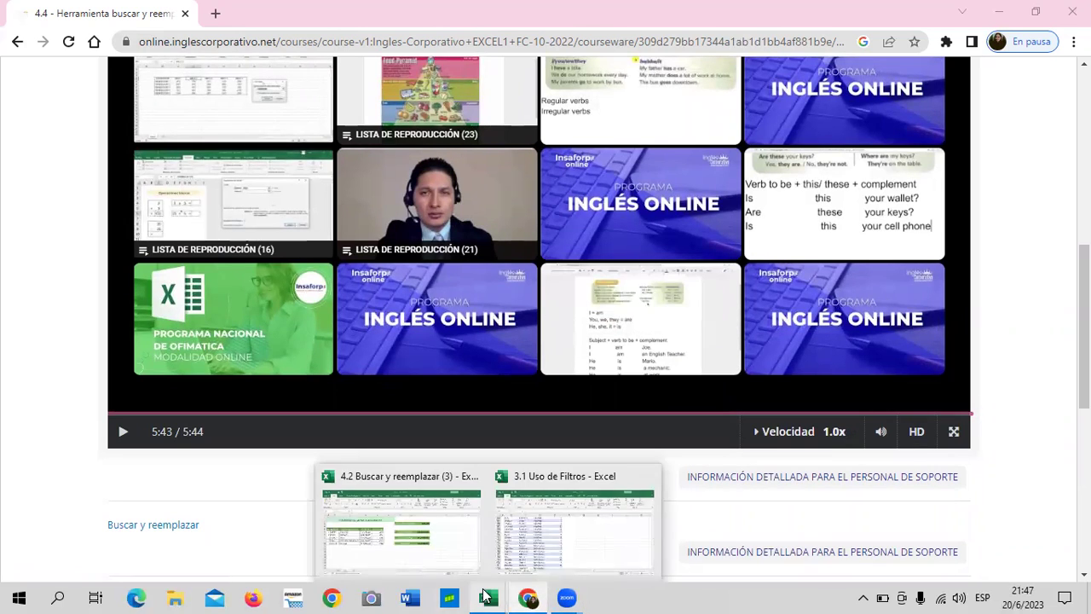
pyautogui.click(450, 552)
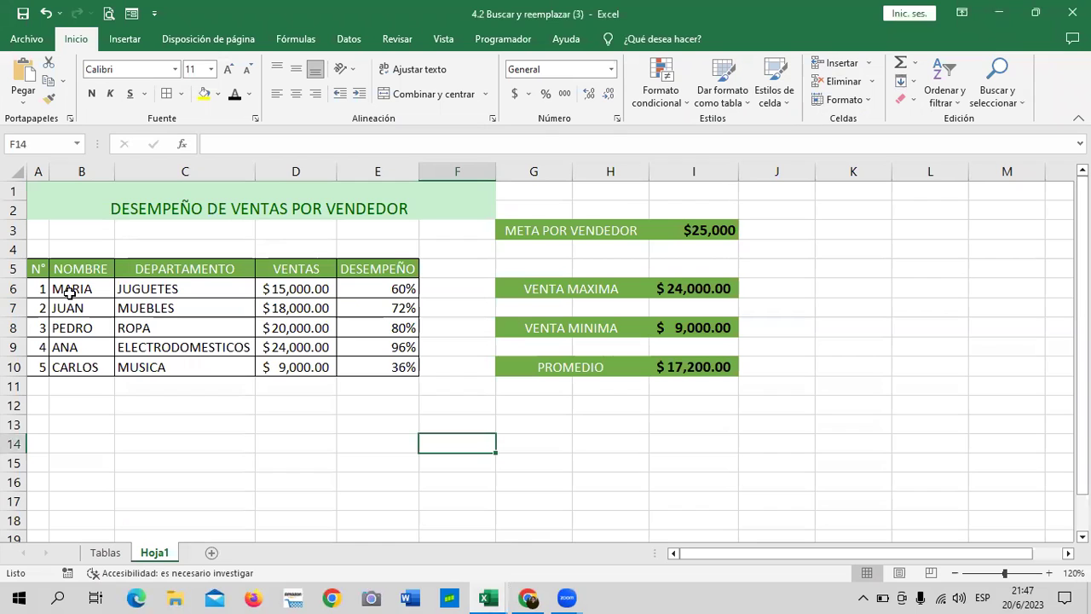
pyautogui.click(101, 556)
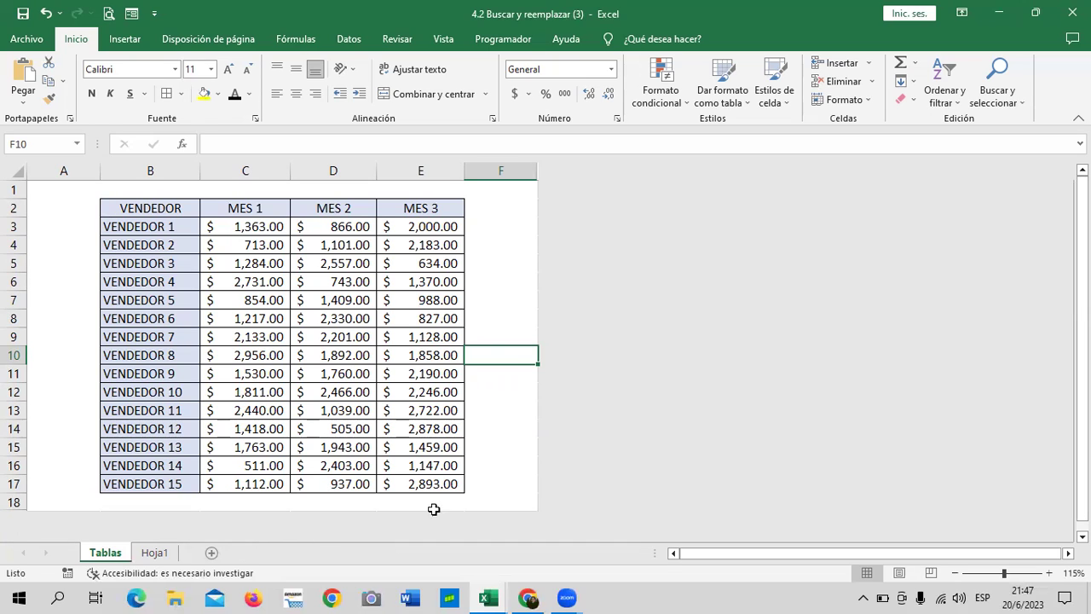
pyautogui.click(498, 226)
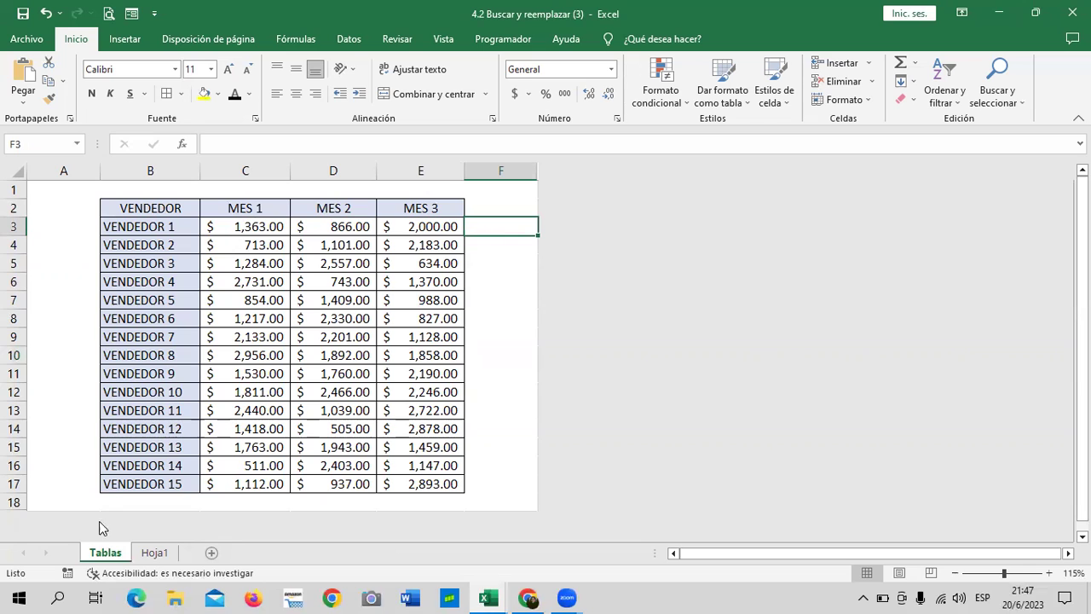
# Go to the Hoja1 sales performance sheet and look over the cells below its table
pyautogui.click(157, 553)
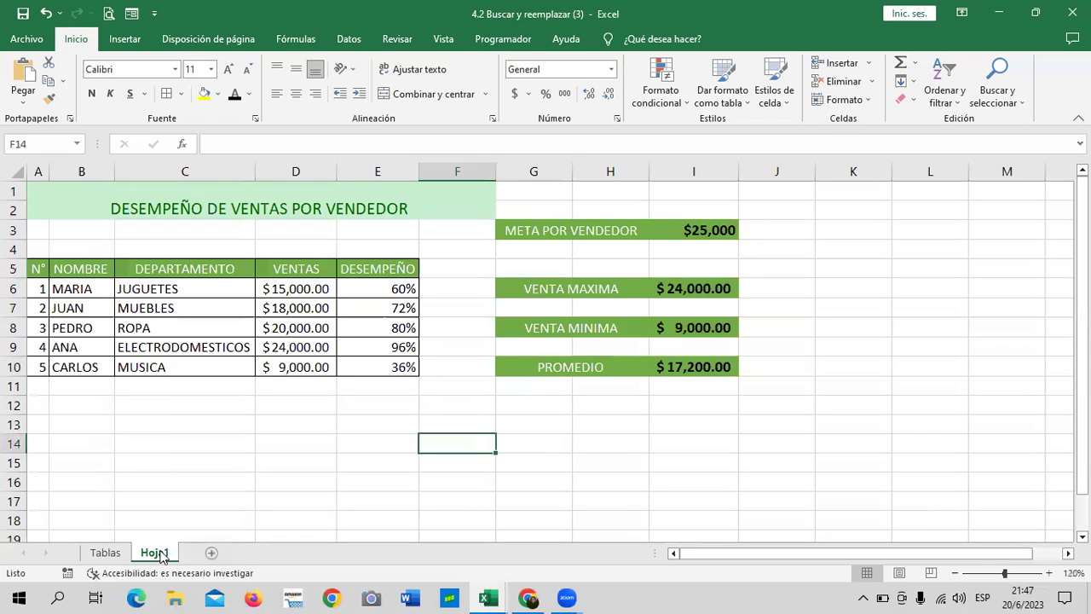
pyautogui.click(165, 411)
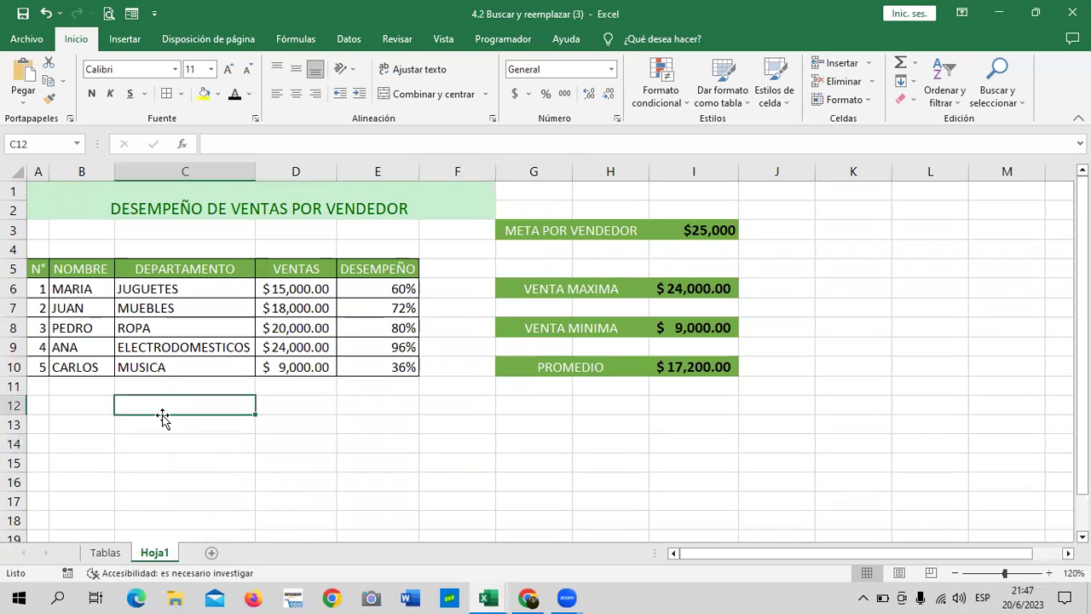
pyautogui.click(93, 424)
pyautogui.scroll(-3, 330, 474)
pyautogui.scroll(3, 330, 474)
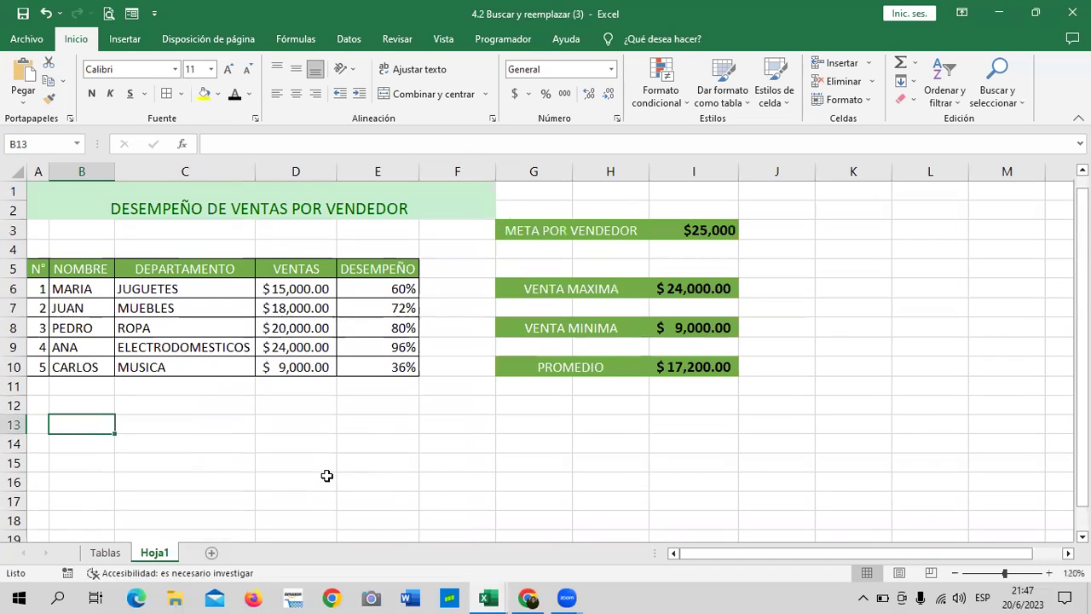
# Add a new blank worksheet and zoom it to 110%
pyautogui.click(214, 552)
pyautogui.click(367, 385)
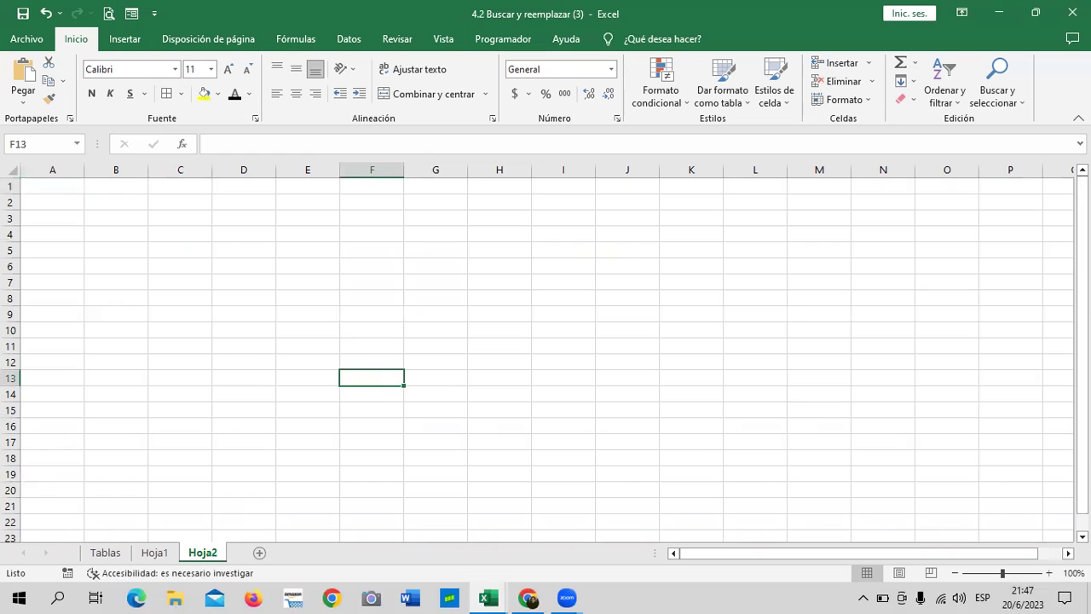
pyautogui.click(1050, 573)
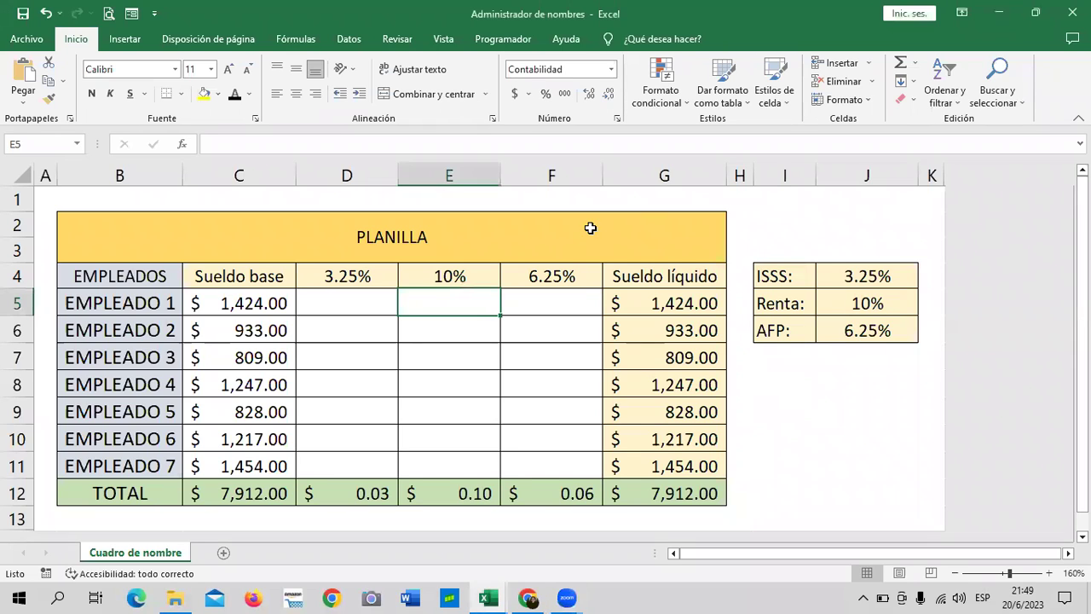
# Check the J4 ISSS rate in the Name Manager, then clear the deduction and Sueldo líquido cells D5:G12
pyautogui.click(326, 306)
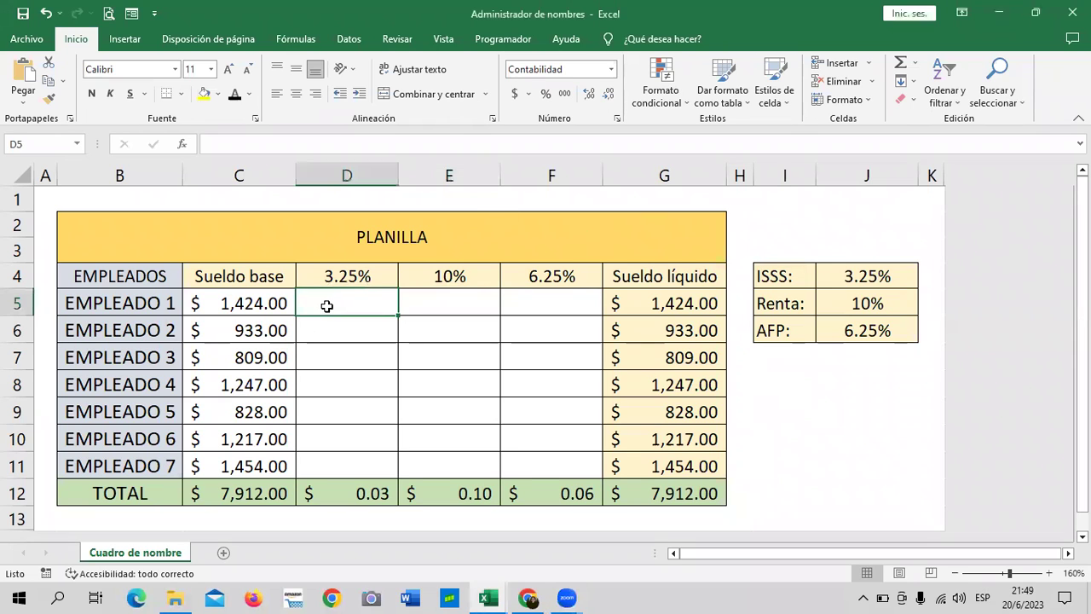
pyautogui.click(876, 282)
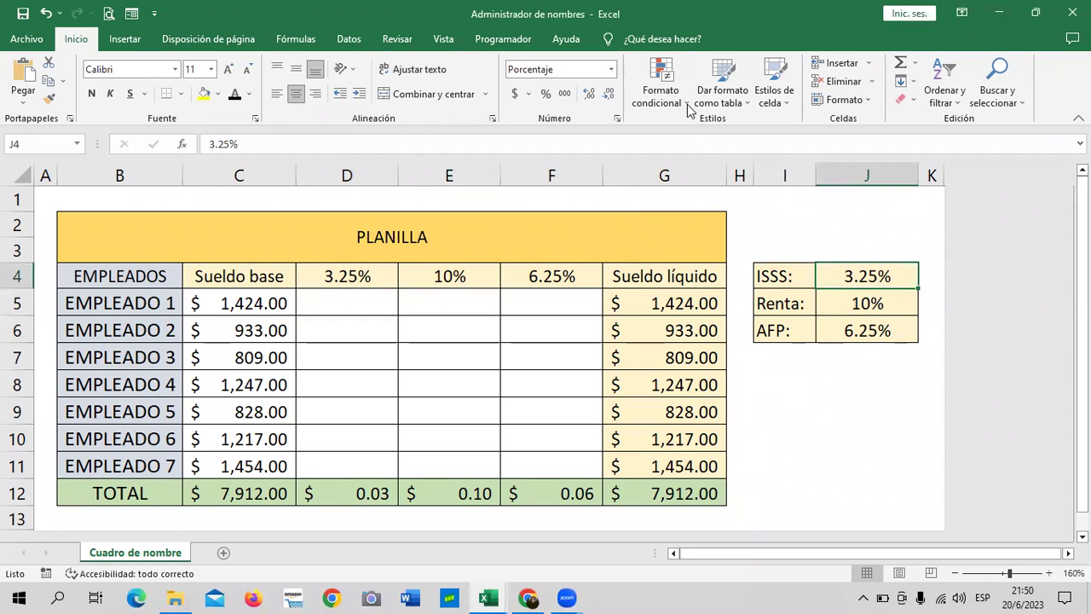
pyautogui.hotkey('ctrl', 'F3')
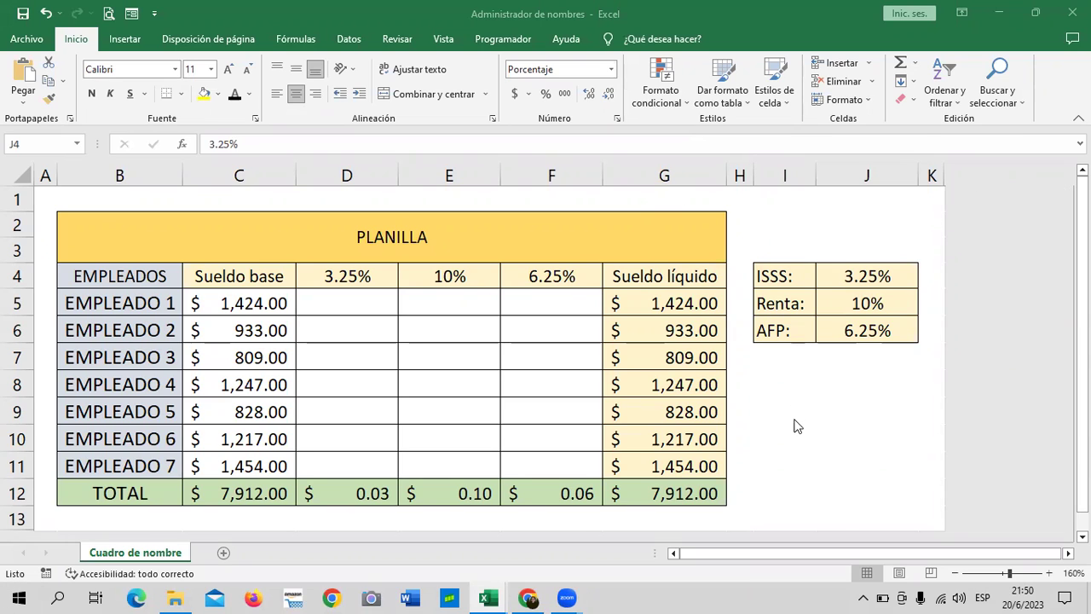
pyautogui.click(857, 283)
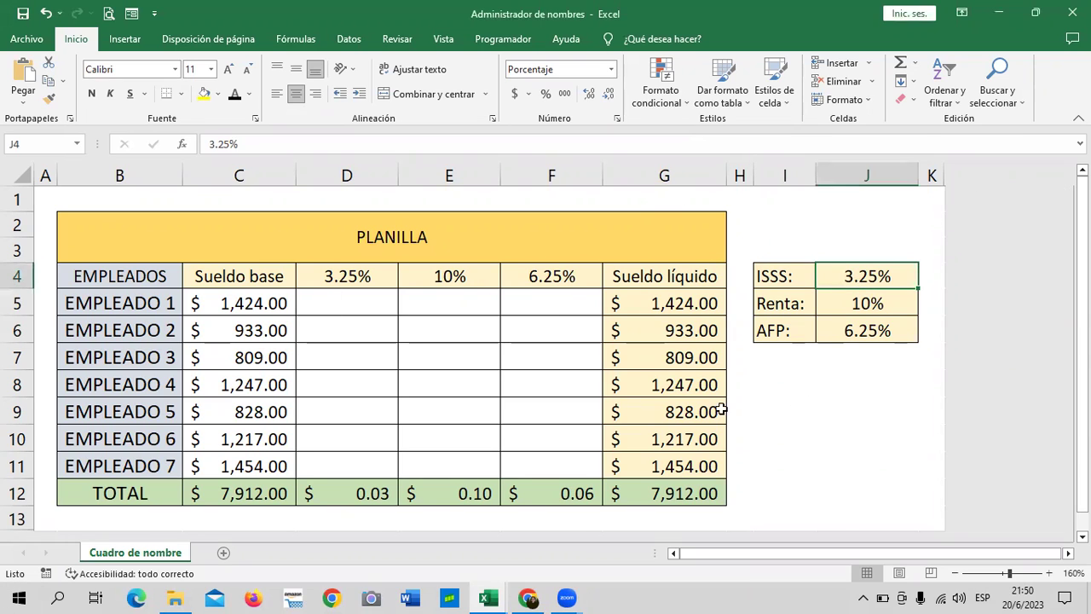
pyautogui.moveTo(361, 299); pyautogui.dragTo(692, 496)
pyautogui.press('Delete')
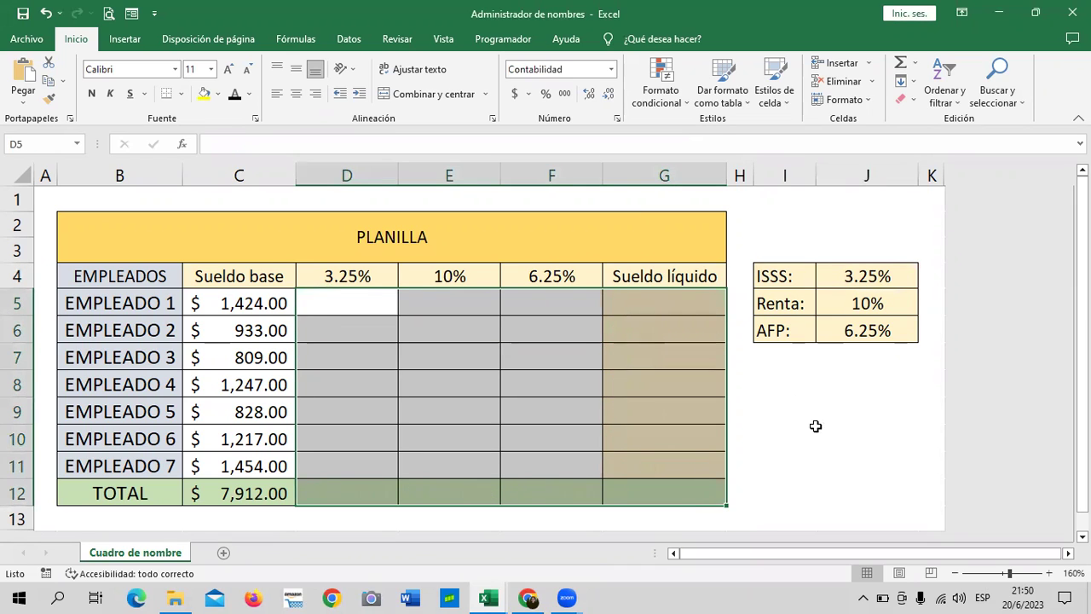
pyautogui.click(819, 428)
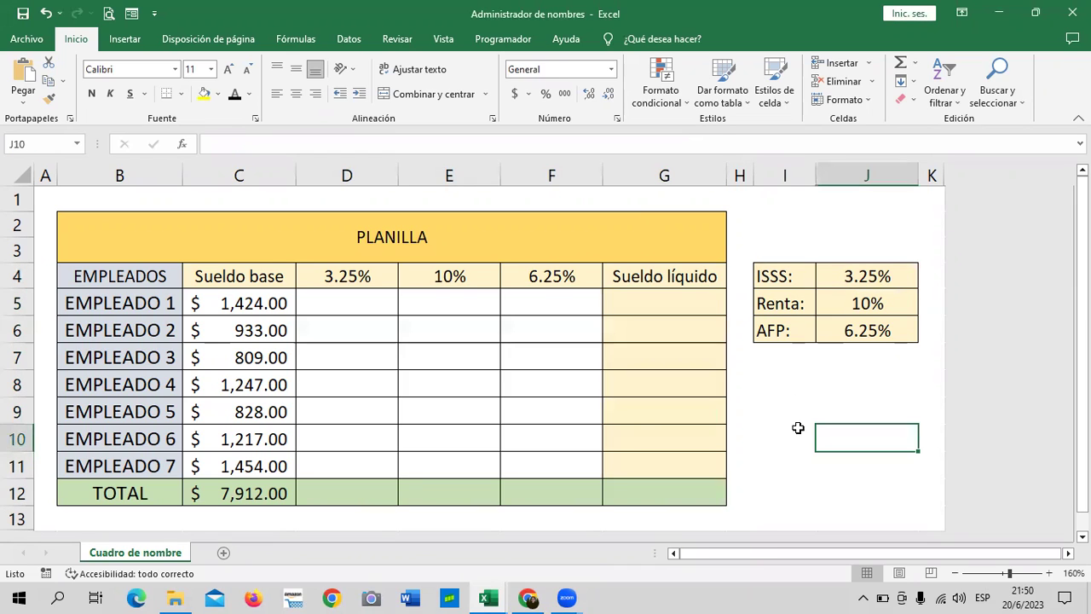
# Review the J4:J6 rates and clear the 3.25%, 10% and 6.25% headers from D4:F4
pyautogui.click(877, 285)
pyautogui.click(849, 309)
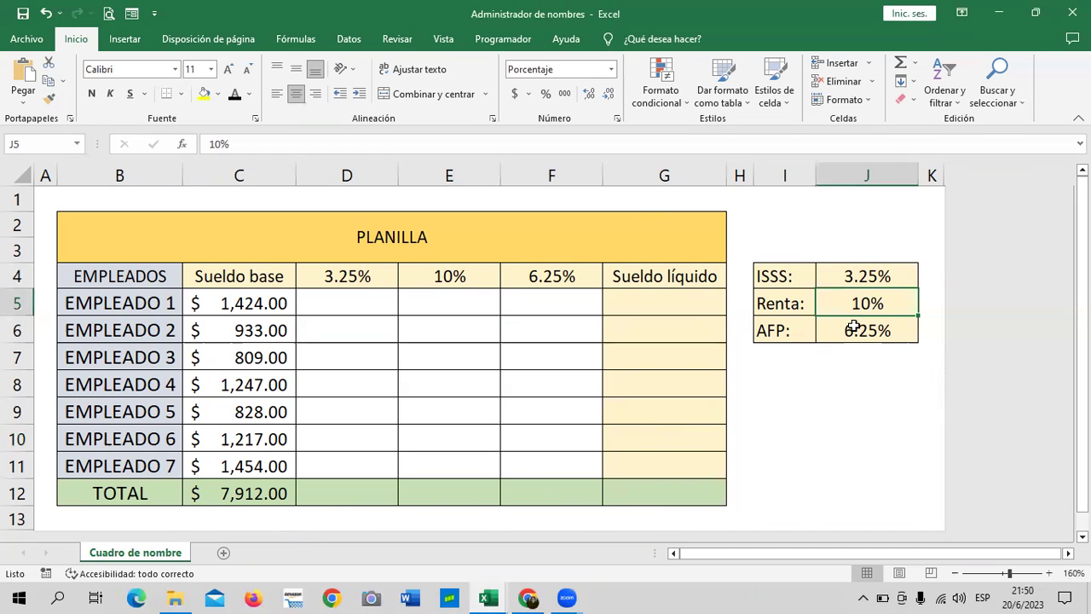
pyautogui.click(851, 327)
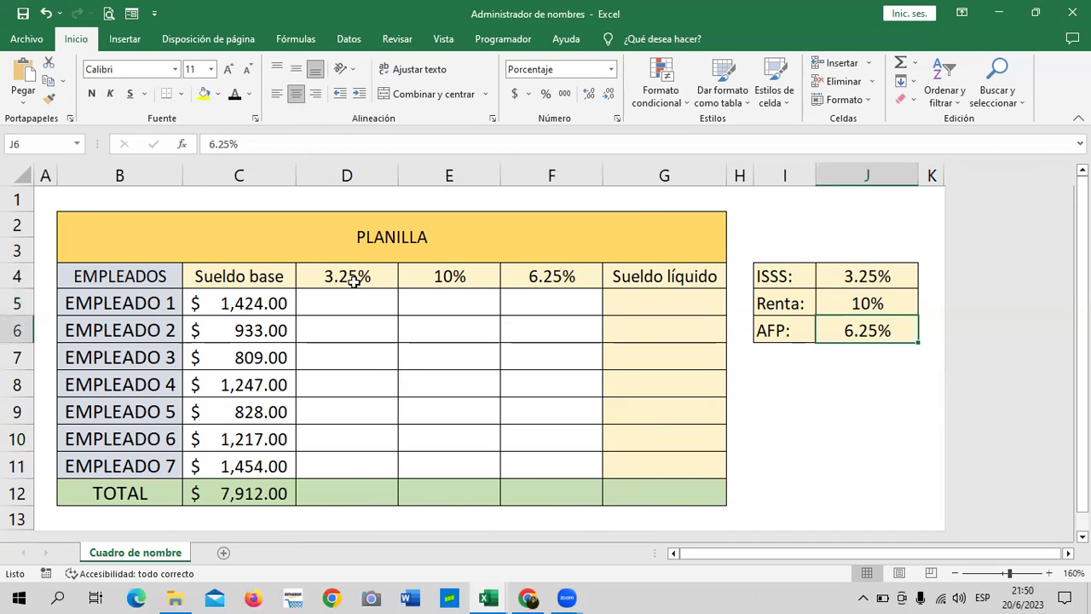
pyautogui.moveTo(330, 274); pyautogui.dragTo(512, 277)
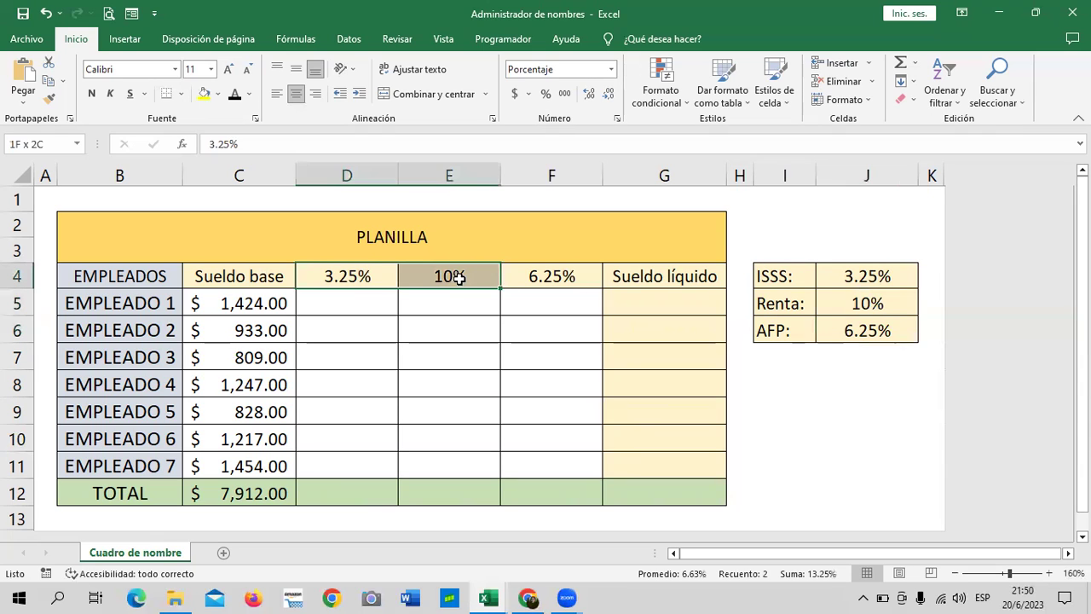
pyautogui.press('Delete')
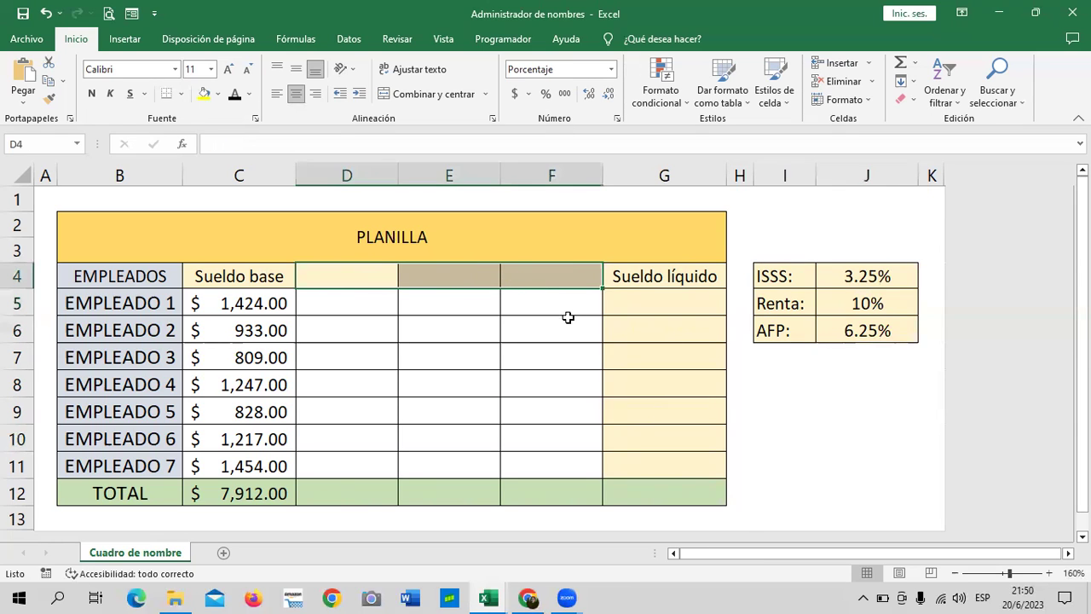
pyautogui.click(567, 320)
pyautogui.click(381, 273)
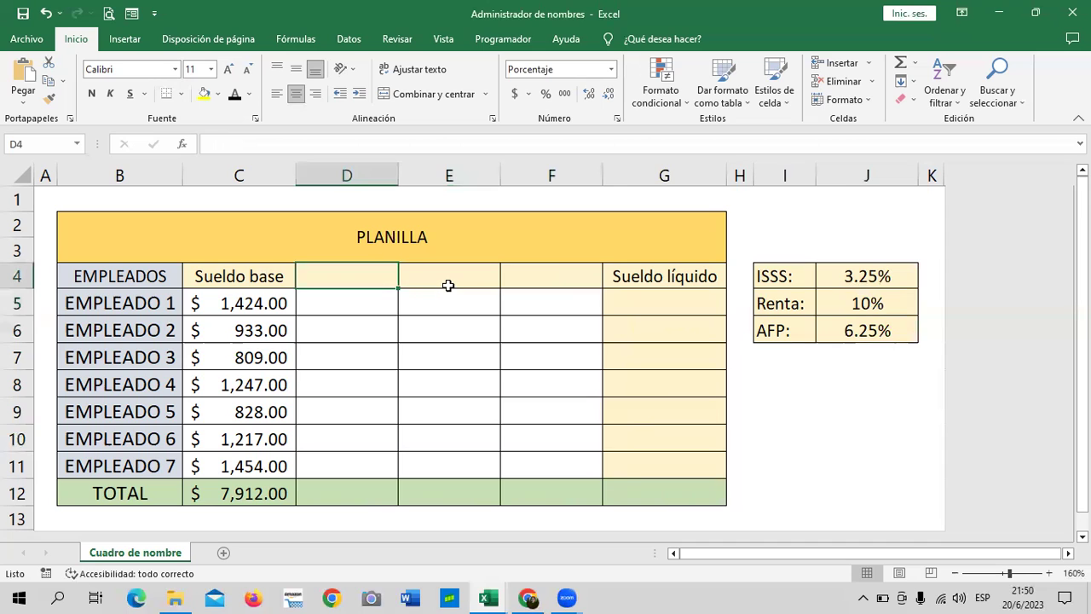
# Enter the headers ISSS in D4, RENTA in E4 and AFP in F4
pyautogui.write('ISSS')
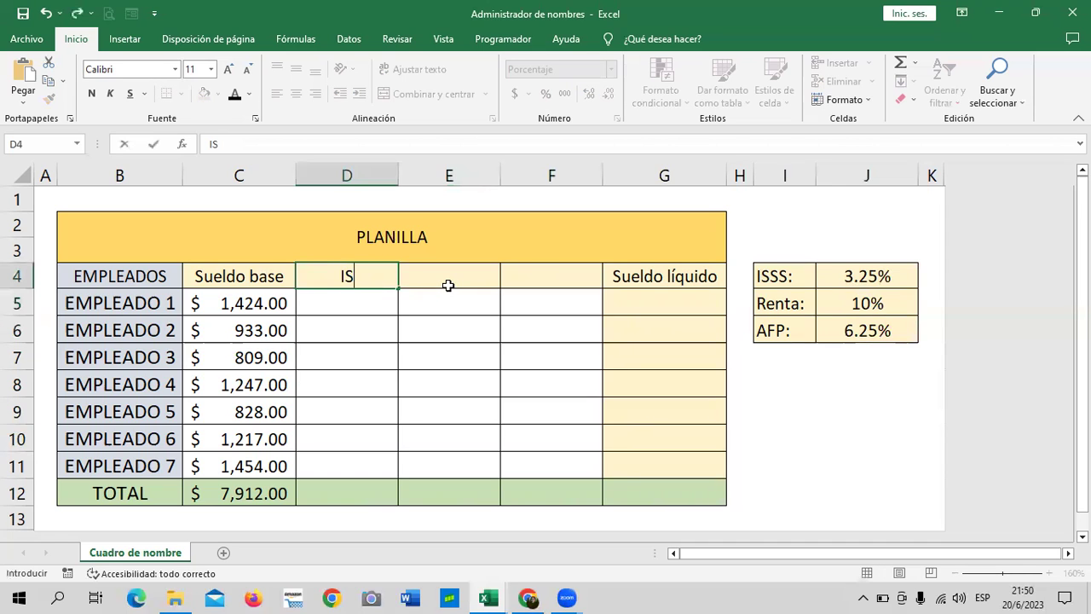
pyautogui.click(449, 286)
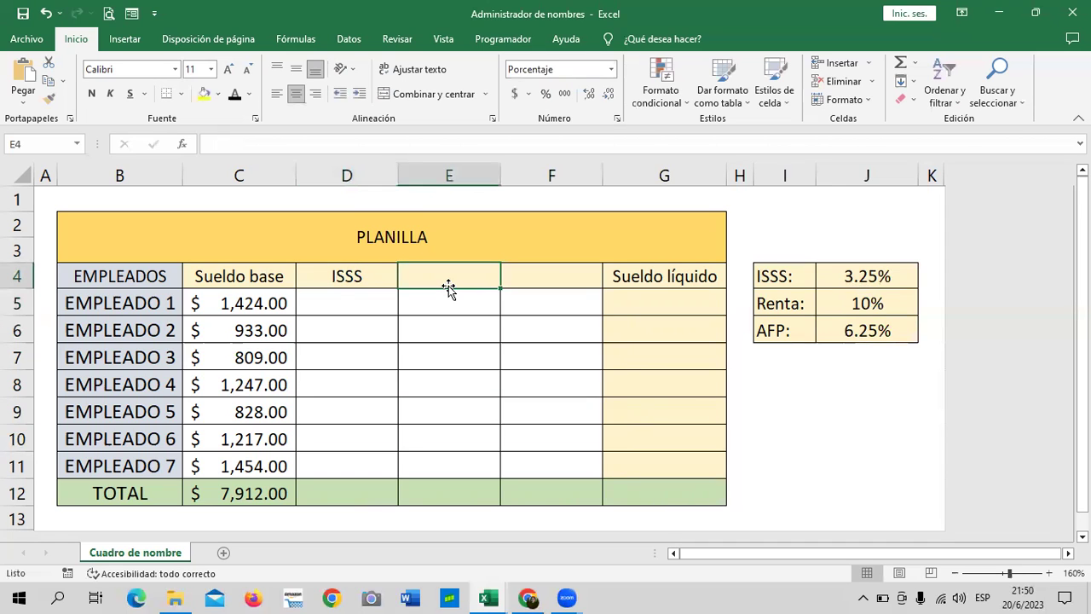
pyautogui.write('RENTA')
pyautogui.press('Tab')
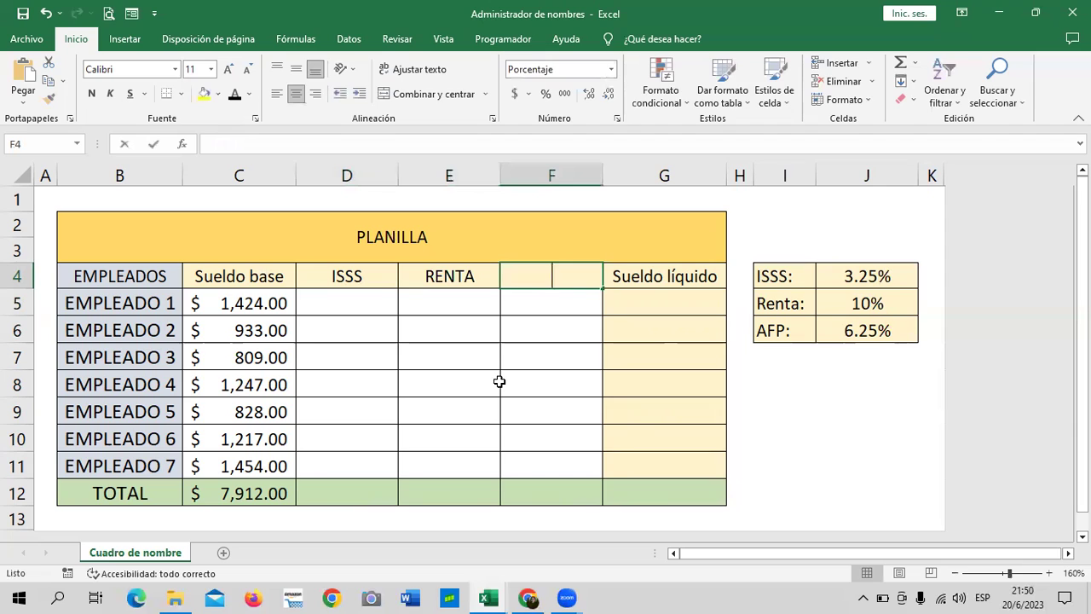
pyautogui.write('AFP')
pyautogui.press('Return')
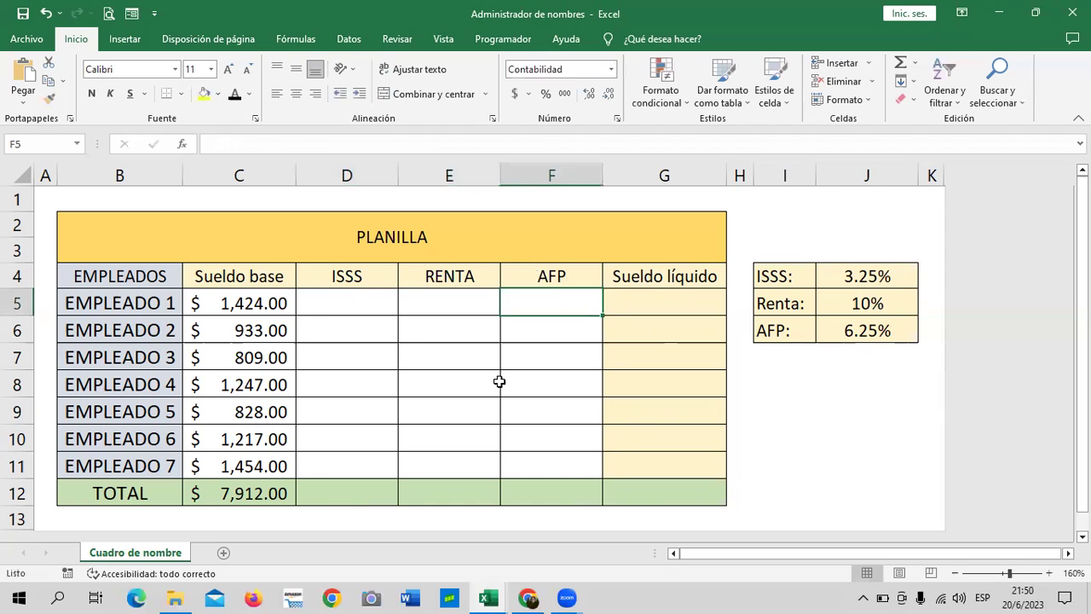
# Review the three deduction rates in J4:J6 and Empleado 1's base salary in C5
pyautogui.click(350, 304)
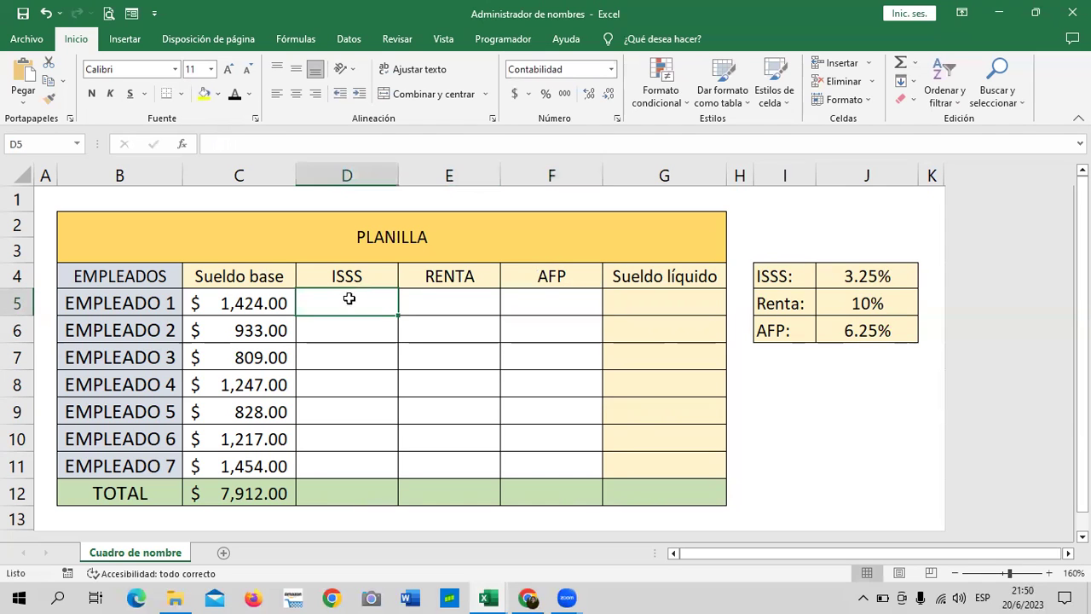
pyautogui.moveTo(868, 274); pyautogui.dragTo(868, 332)
pyautogui.click(863, 274)
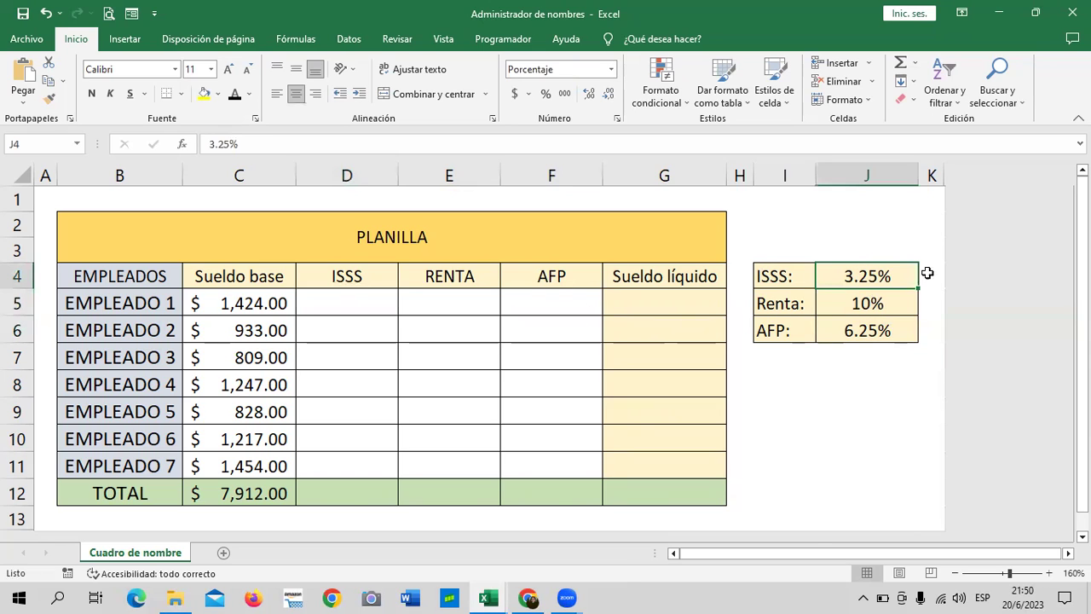
pyautogui.click(246, 302)
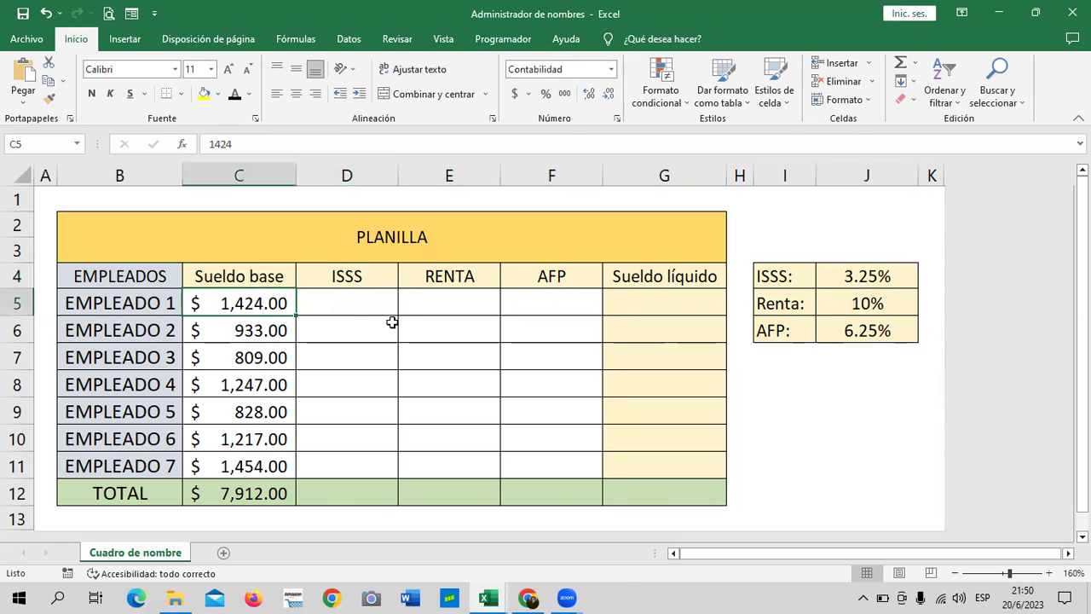
# Enter the formula =C5*$J$4 in D5 for Empleado 1's ISSS deduction
pyautogui.click(868, 280)
pyautogui.click(339, 302)
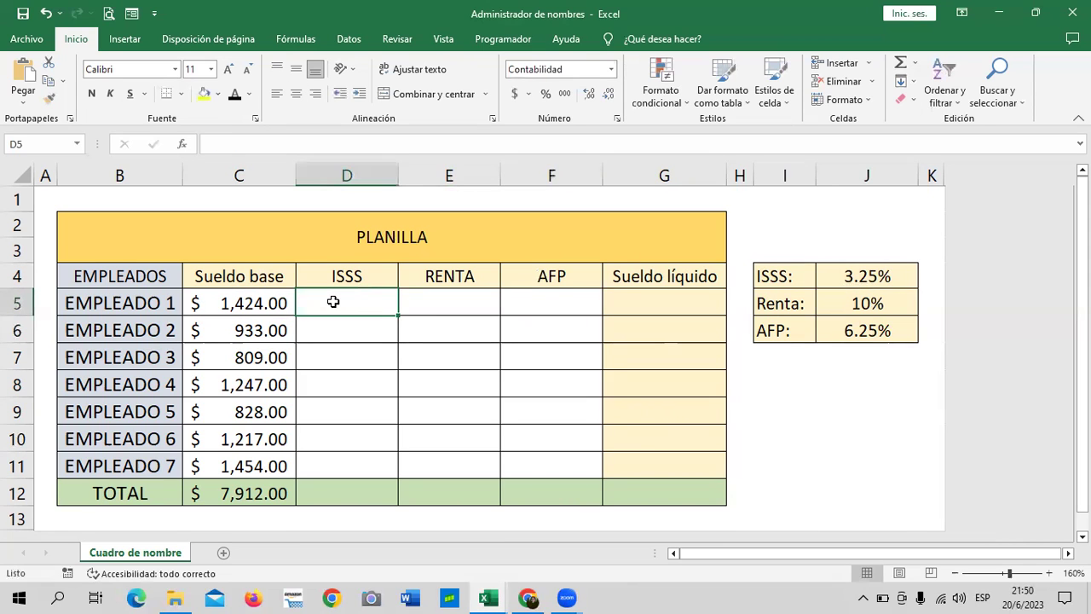
pyautogui.write('=')
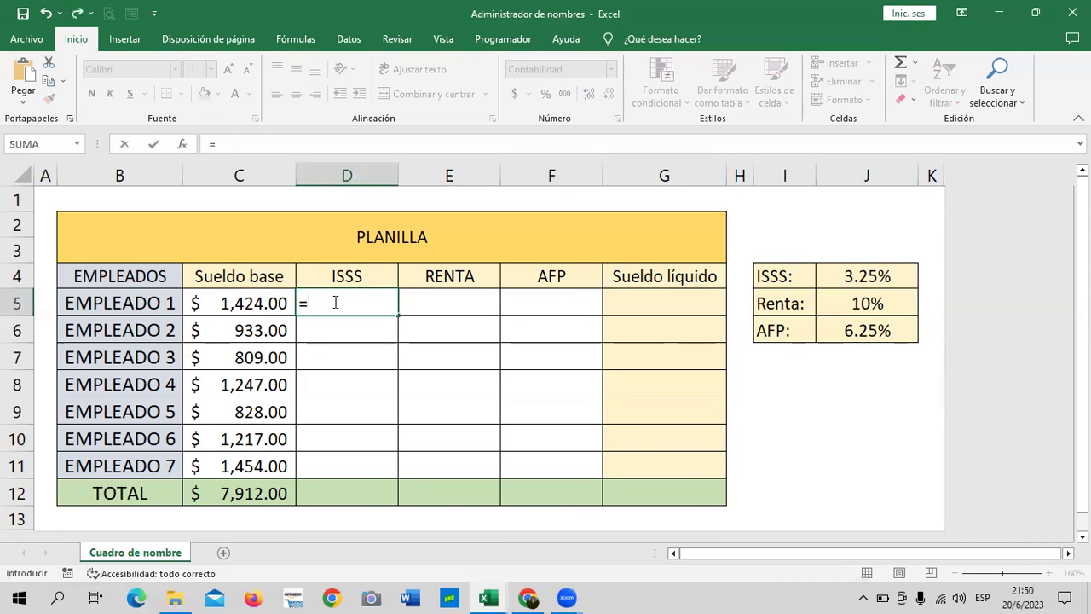
pyautogui.click(230, 303)
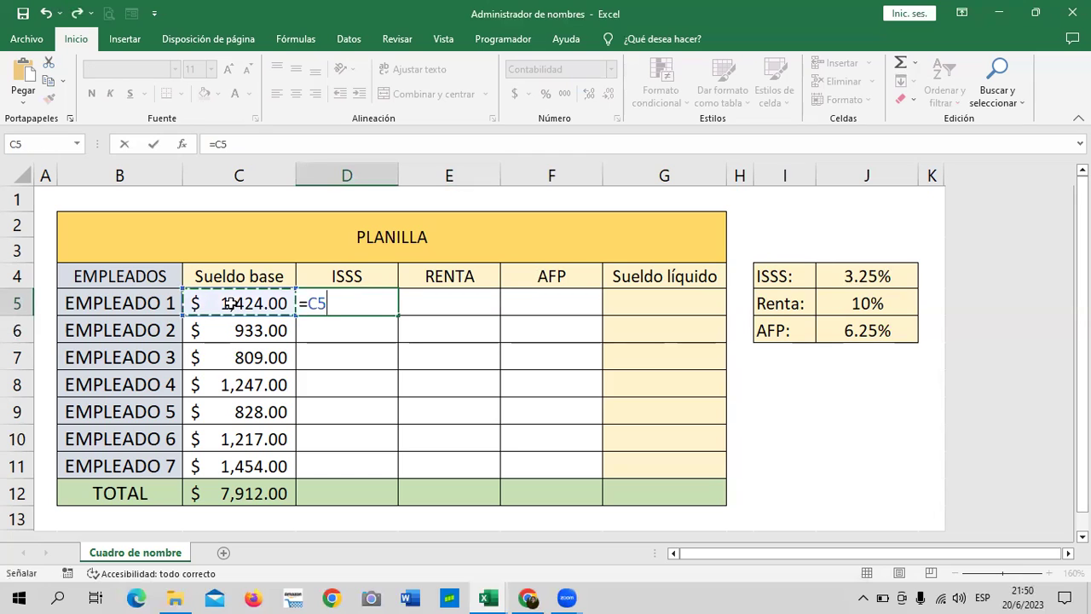
pyautogui.write('*')
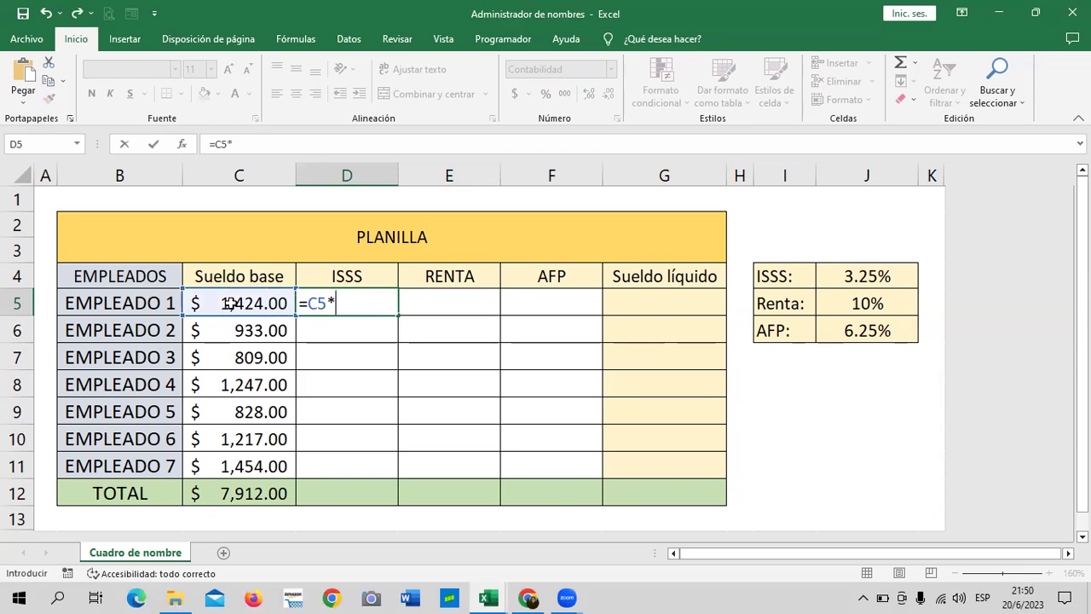
pyautogui.click(866, 271)
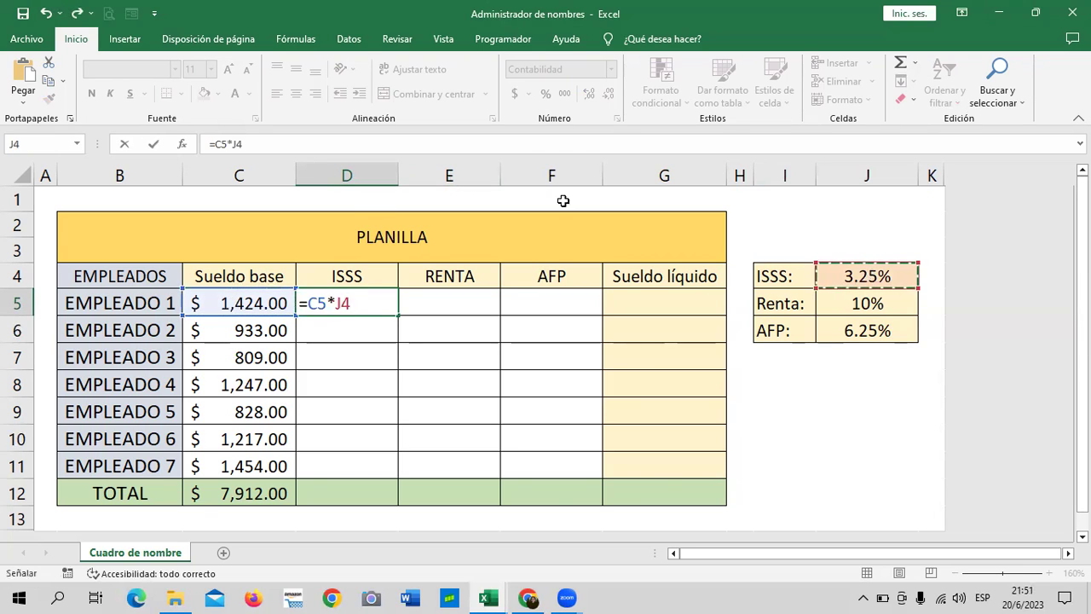
pyautogui.click(238, 144)
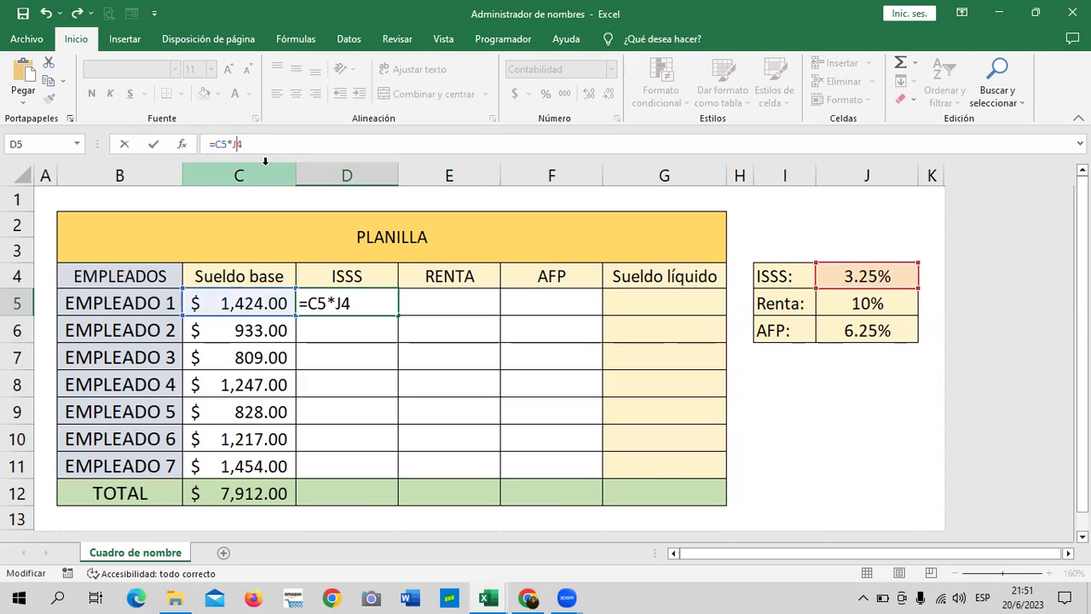
pyautogui.press('XF86MonBrightnessDown')
pyautogui.press('XF86MonBrightnessDown')
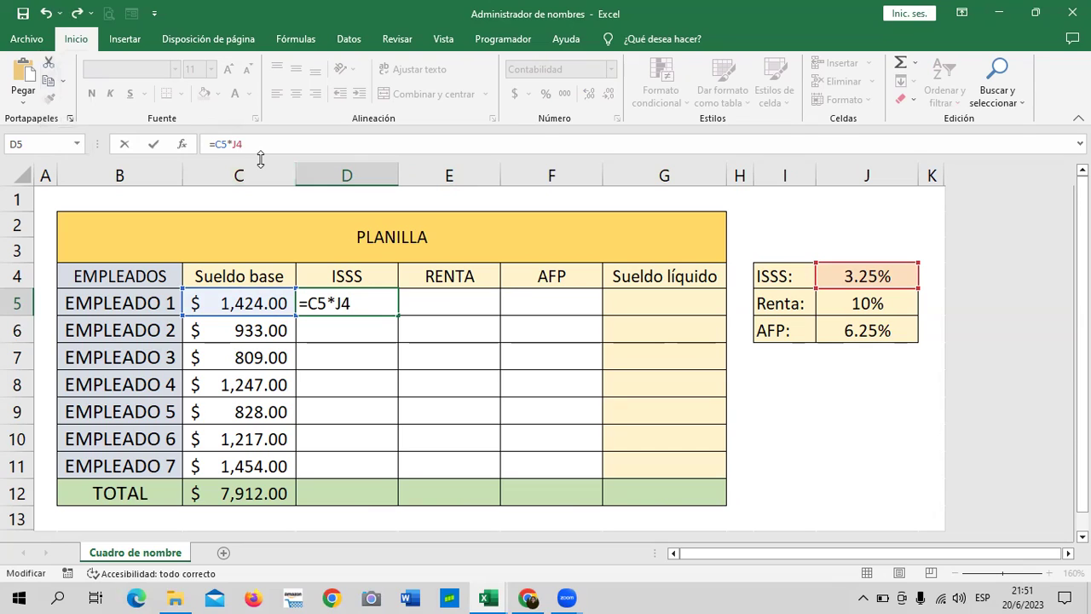
pyautogui.write('$')
pyautogui.press('Right')
pyautogui.write('$')
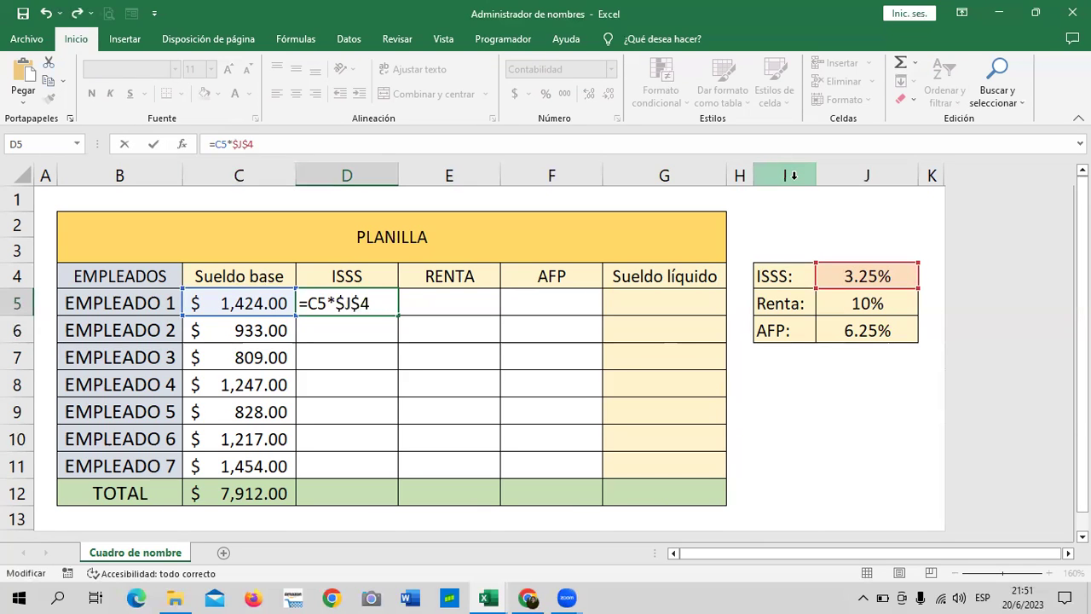
pyautogui.press('Return')
# Copy the D5 ISSS formula down to D11 and verify the copied result
pyautogui.click(394, 298)
pyautogui.moveTo(398, 316); pyautogui.dragTo(411, 467)
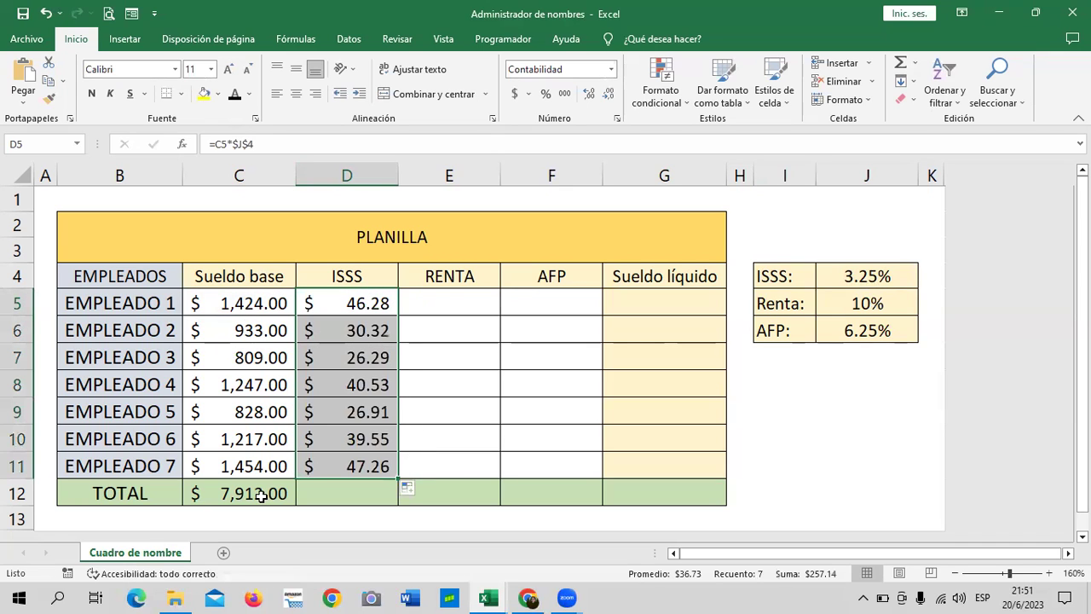
pyautogui.click(895, 276)
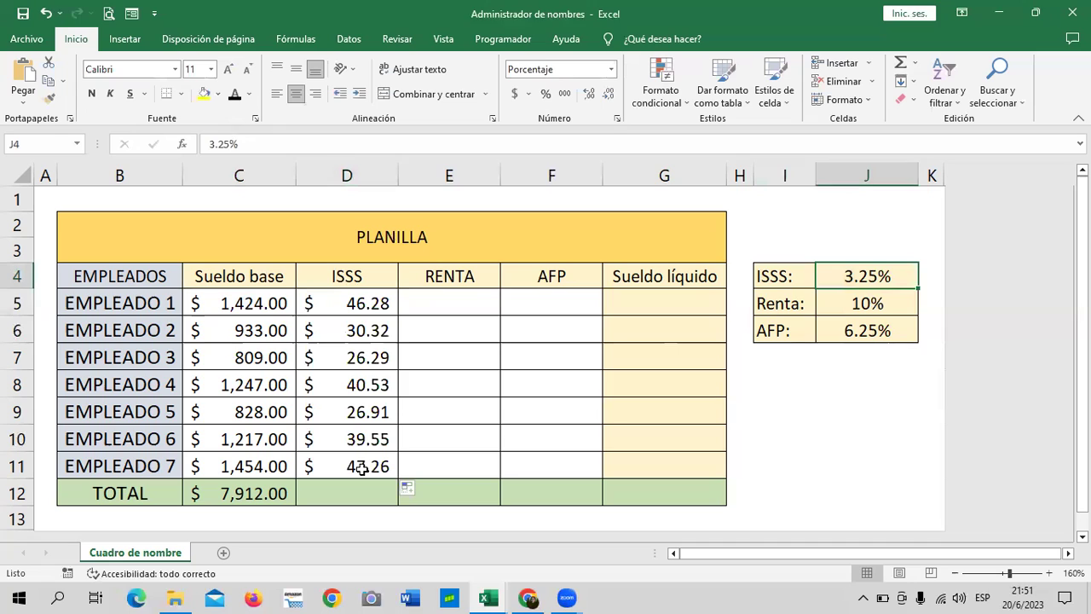
pyautogui.click(363, 468)
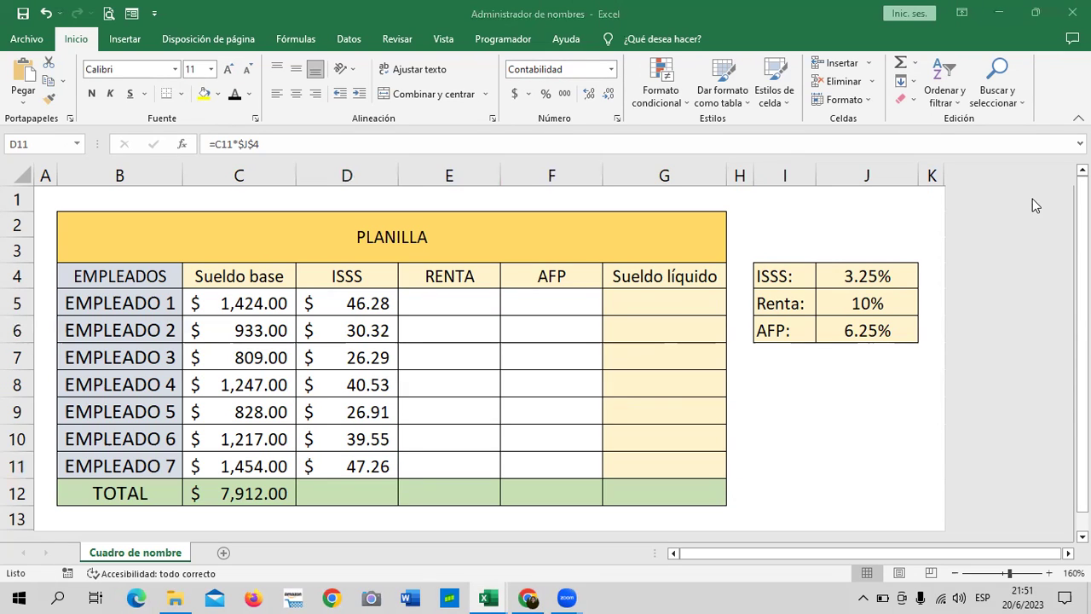
# Enter =C5*$J$5 in E5 for Empleado 1's RENTA ($142.40) and fill it down to E11
pyautogui.click(451, 305)
pyautogui.write('=')
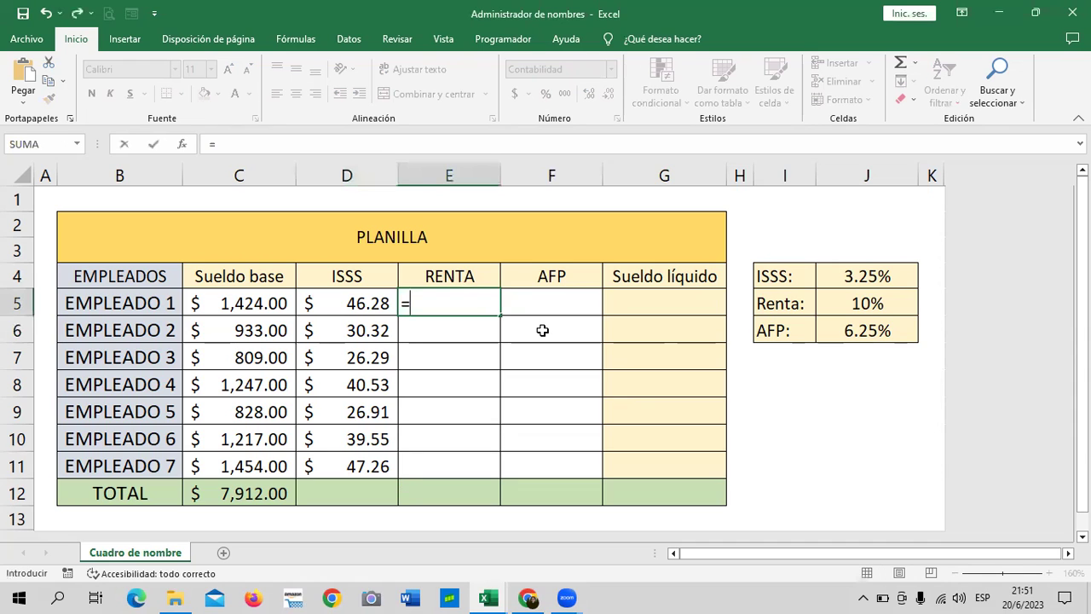
pyautogui.click(242, 303)
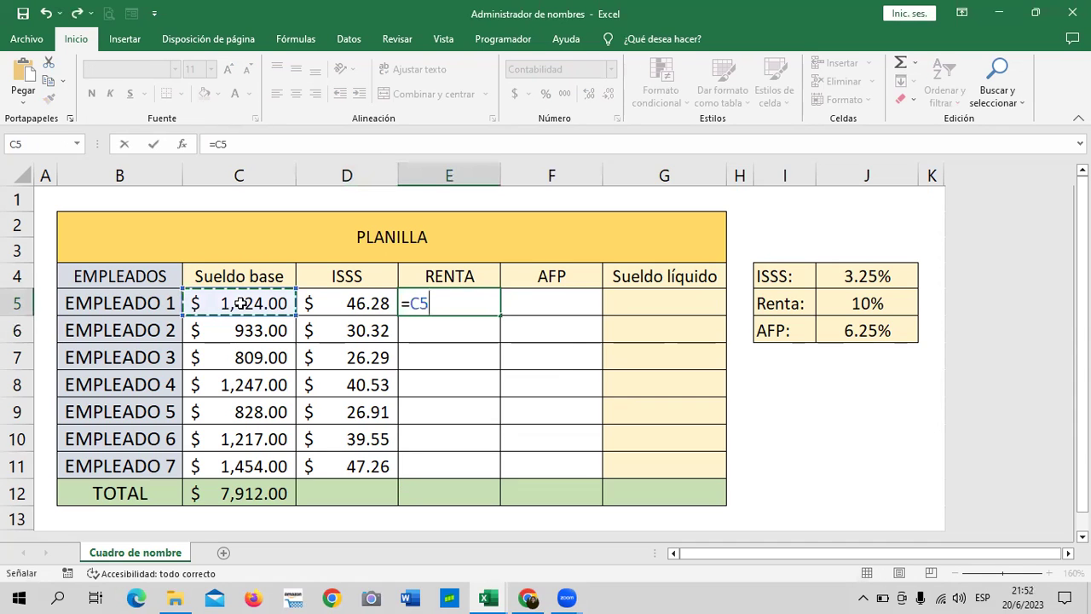
pyautogui.write('*')
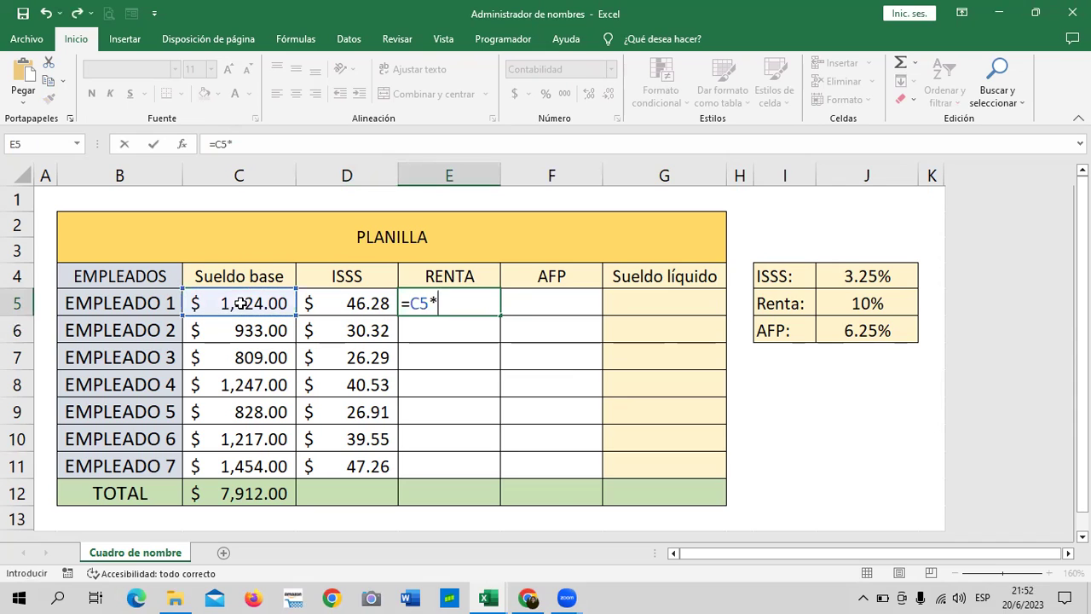
pyautogui.click(872, 303)
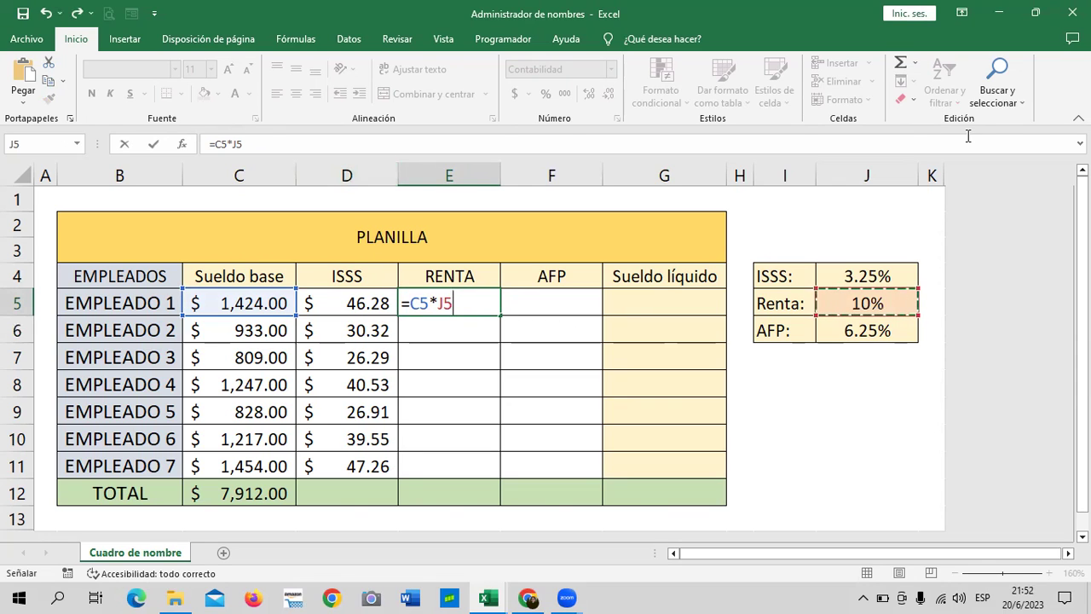
pyautogui.click(241, 141)
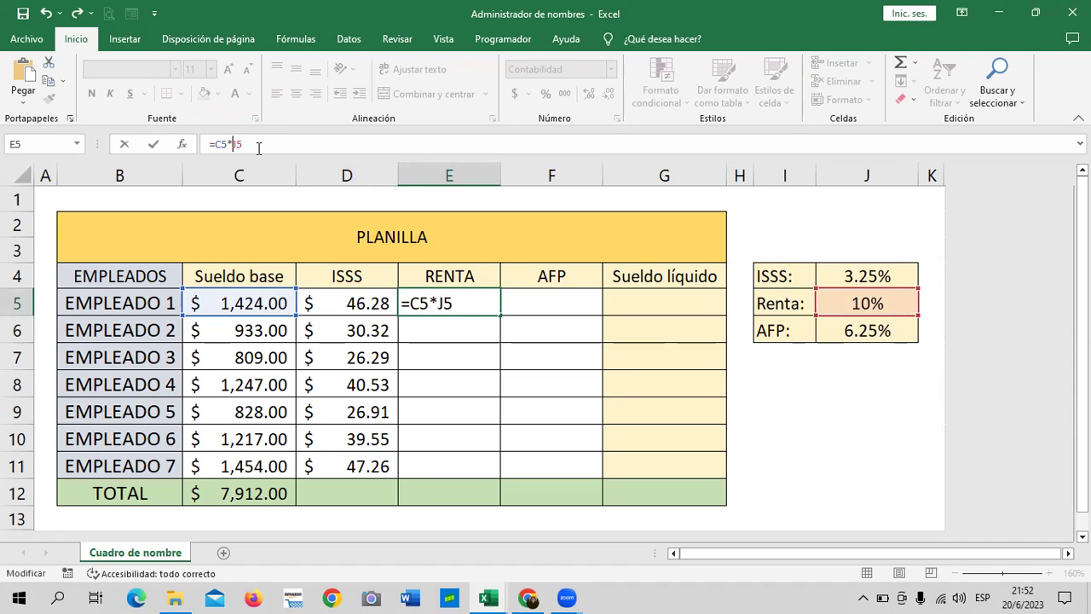
pyautogui.write('$J')
pyautogui.write('$')
pyautogui.press('Return')
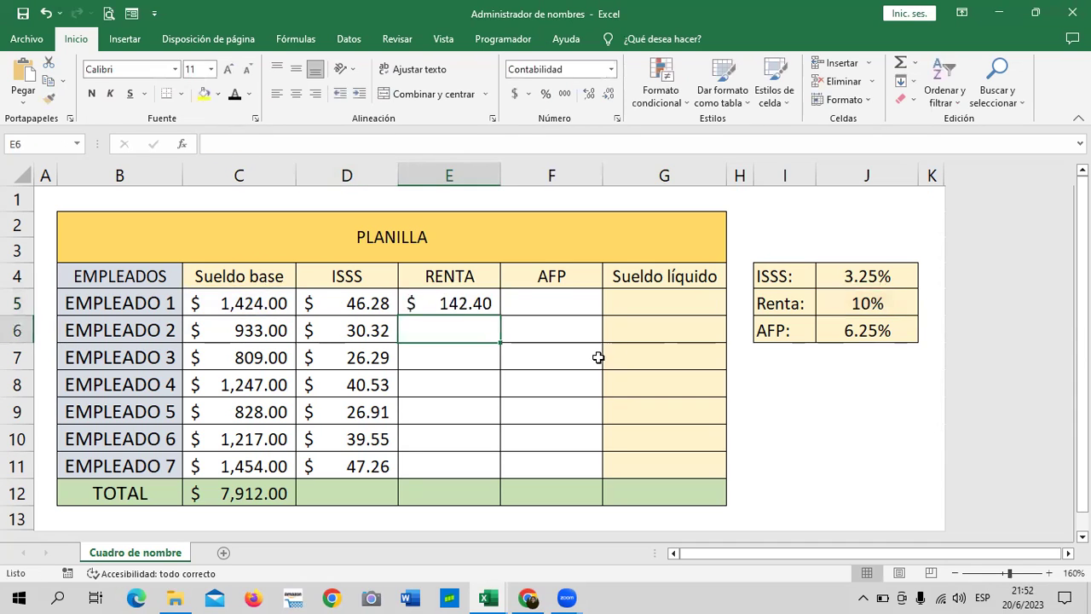
pyautogui.click(482, 302)
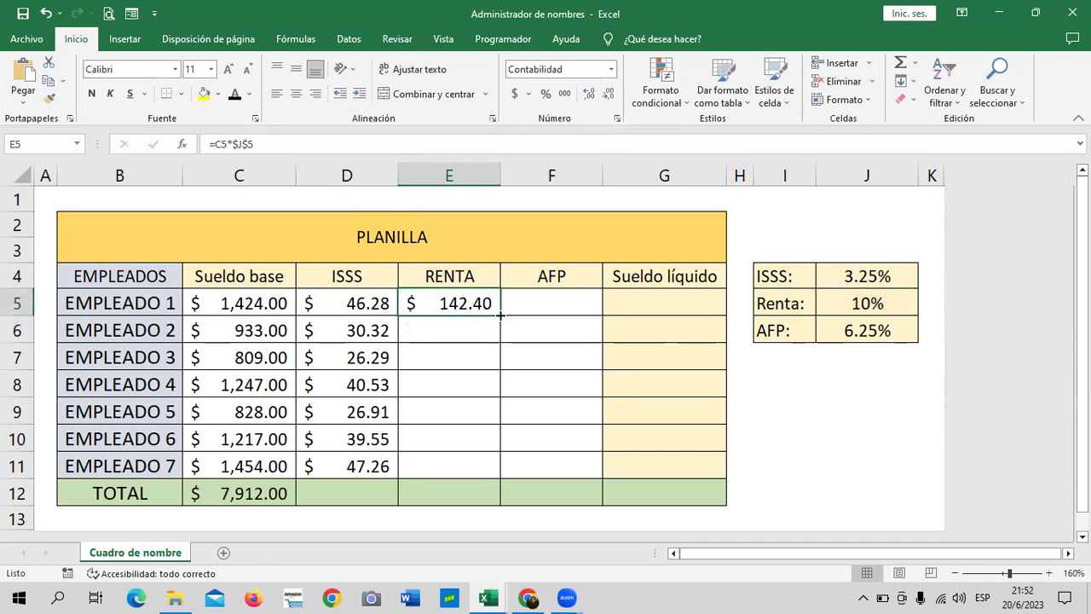
pyautogui.moveTo(501, 315); pyautogui.dragTo(504, 480)
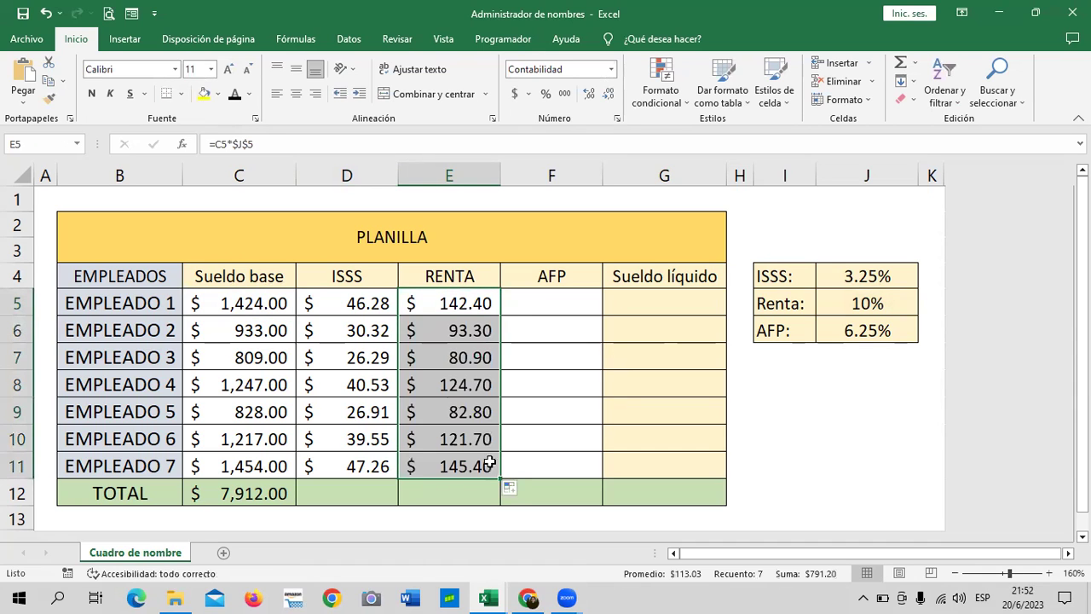
pyautogui.click(443, 301)
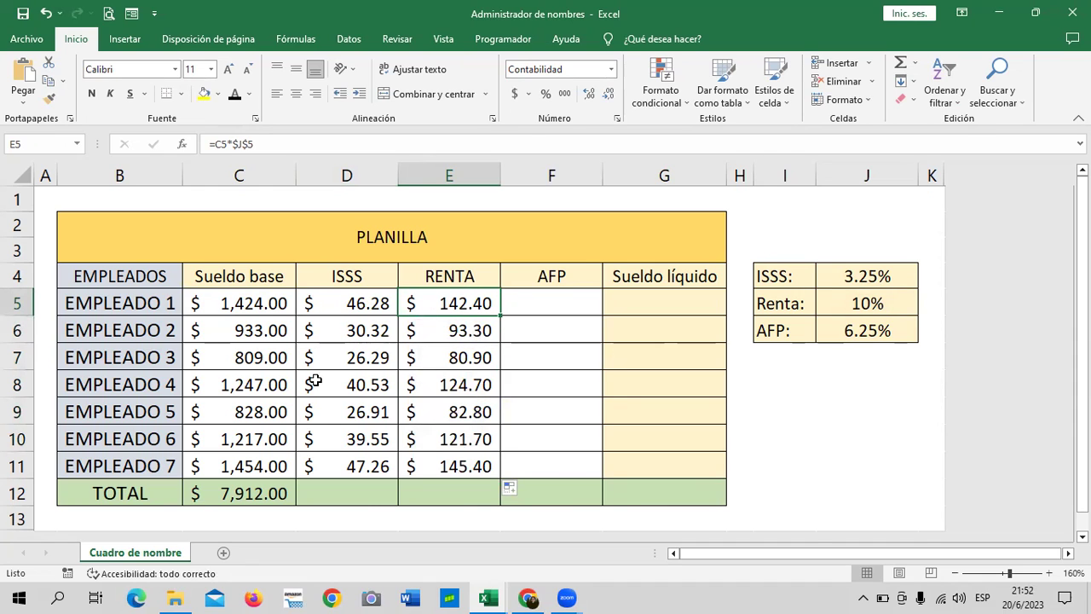
pyautogui.click(861, 272)
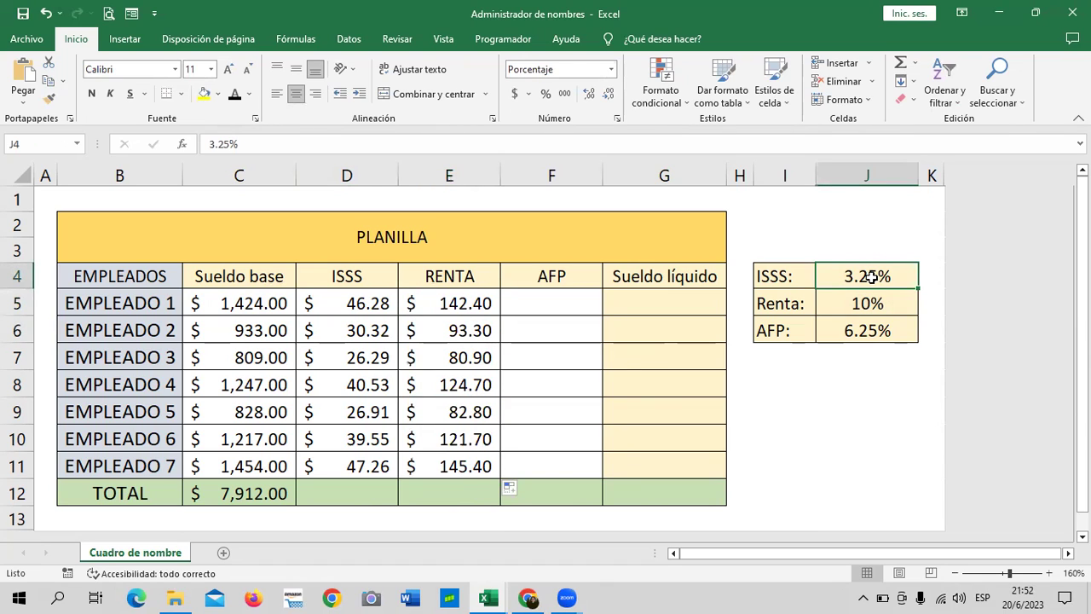
pyautogui.click(446, 303)
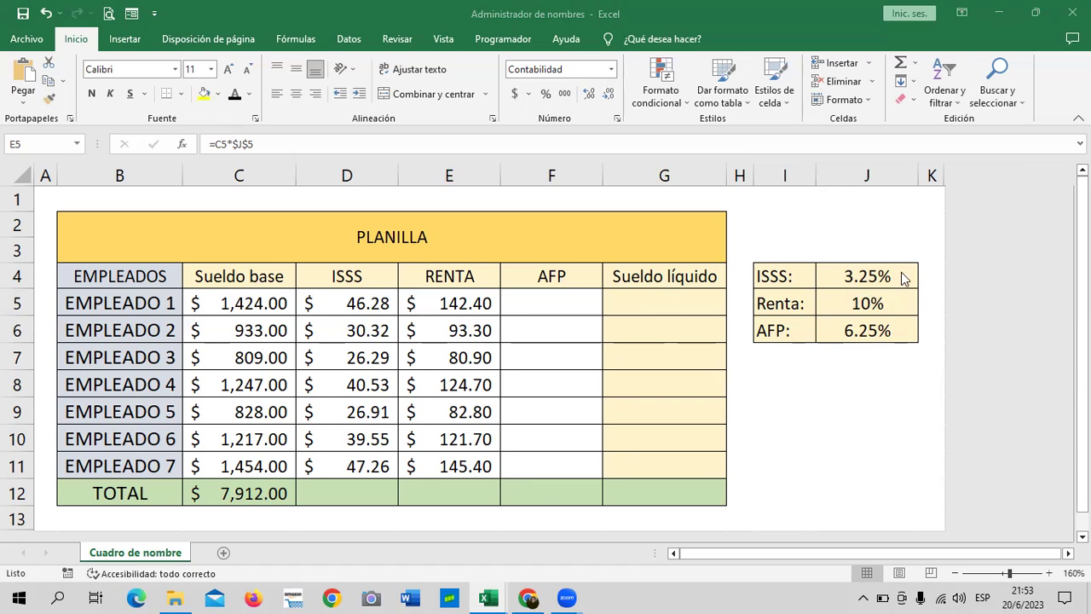
pyautogui.click(875, 301)
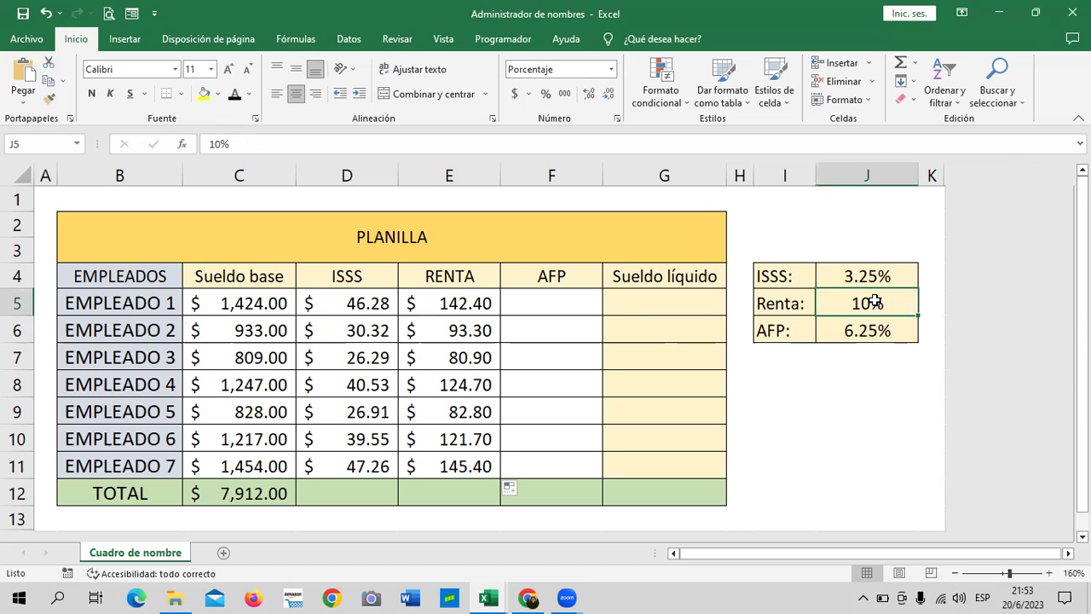
pyautogui.click(857, 277)
pyautogui.click(863, 300)
pyautogui.click(861, 325)
pyautogui.click(857, 274)
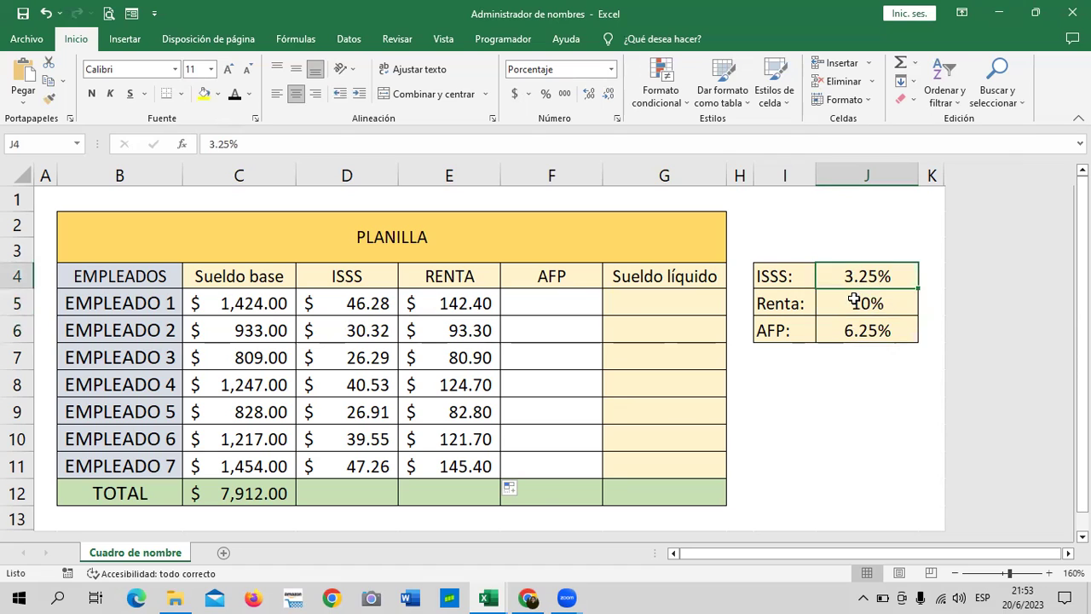
pyautogui.click(854, 300)
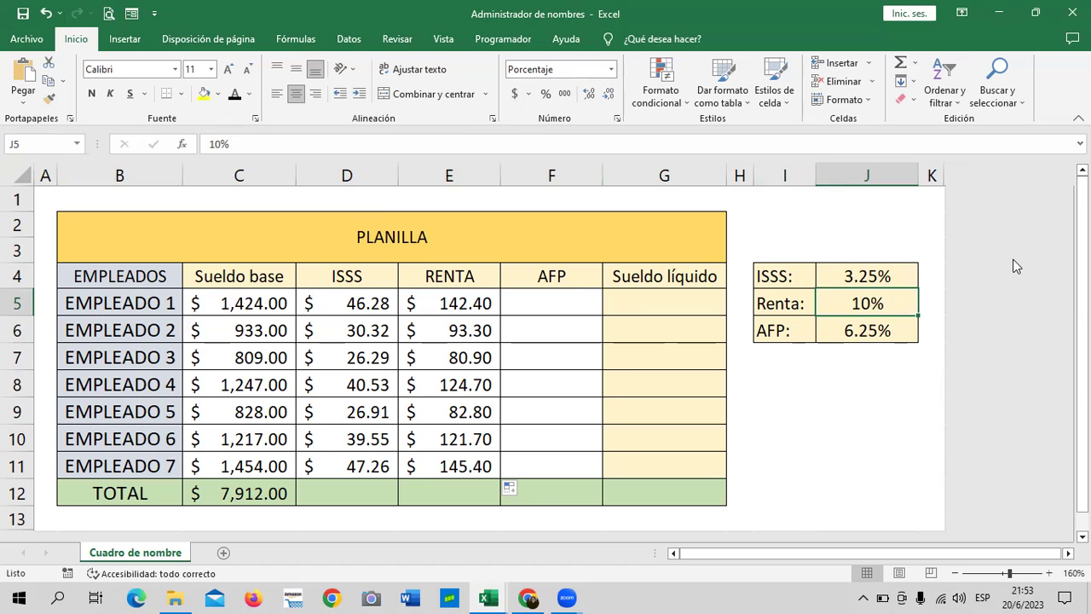
pyautogui.click(865, 331)
pyautogui.click(864, 304)
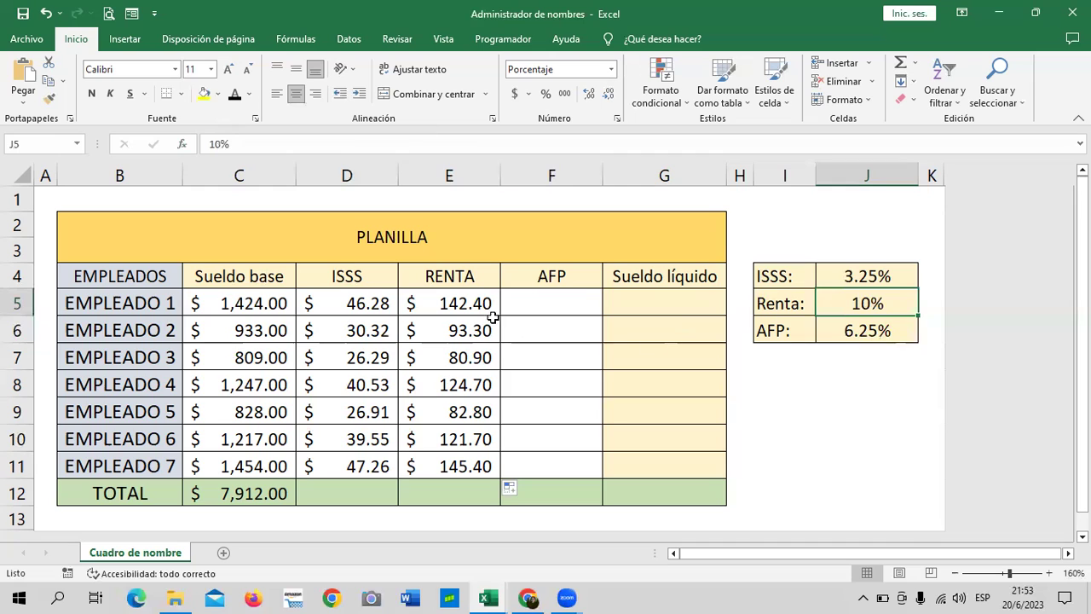
pyautogui.click(471, 302)
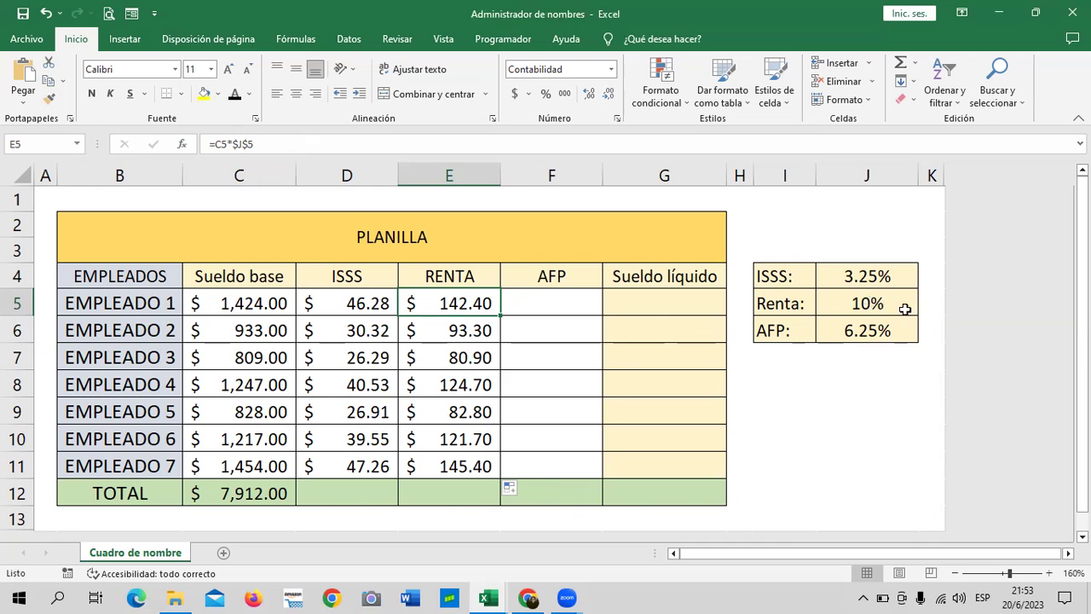
# Enter =C5*J6 in F5 so Empleado 1's AFP shows $89.00
pyautogui.click(682, 307)
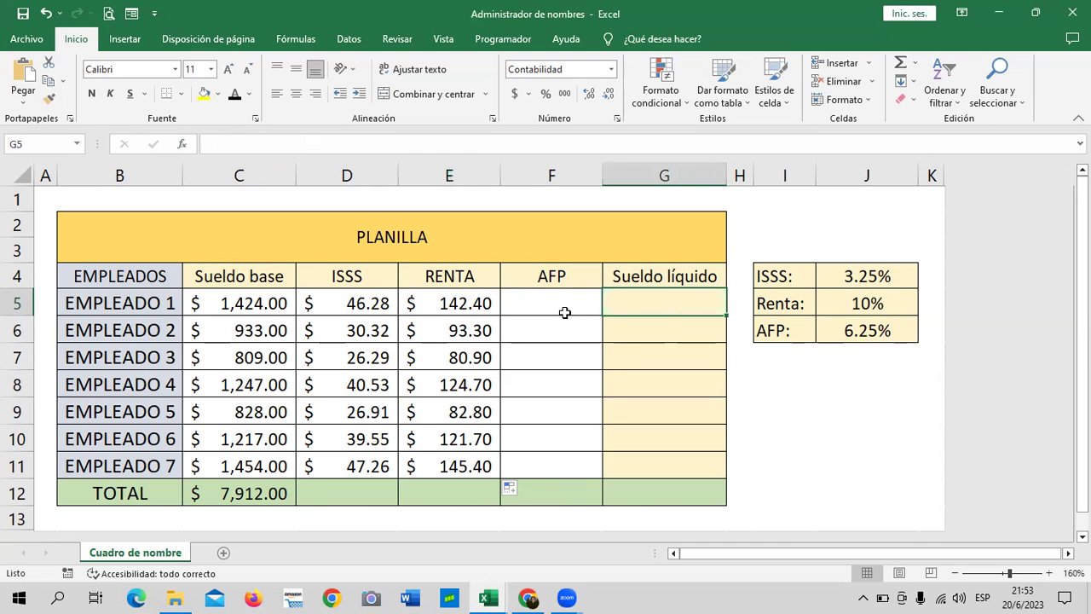
pyautogui.click(539, 298)
pyautogui.write('=')
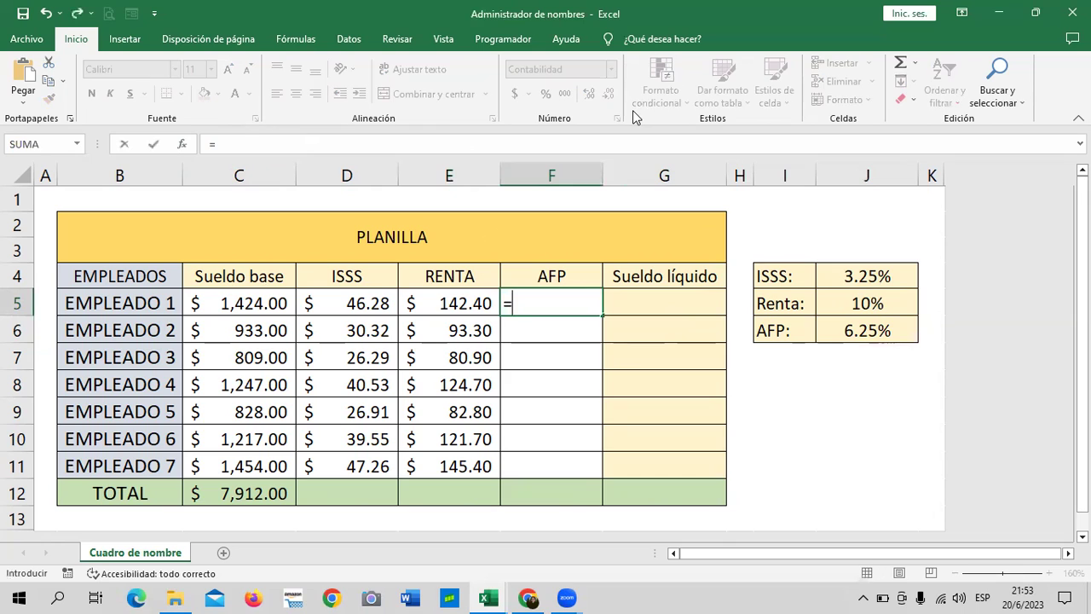
pyautogui.click(211, 300)
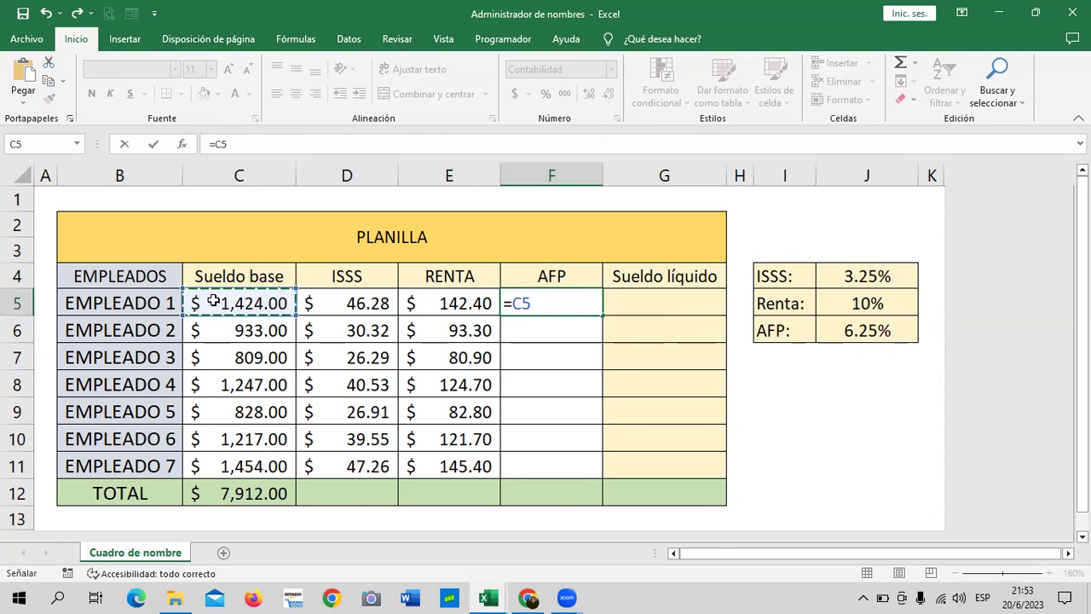
pyautogui.write('*')
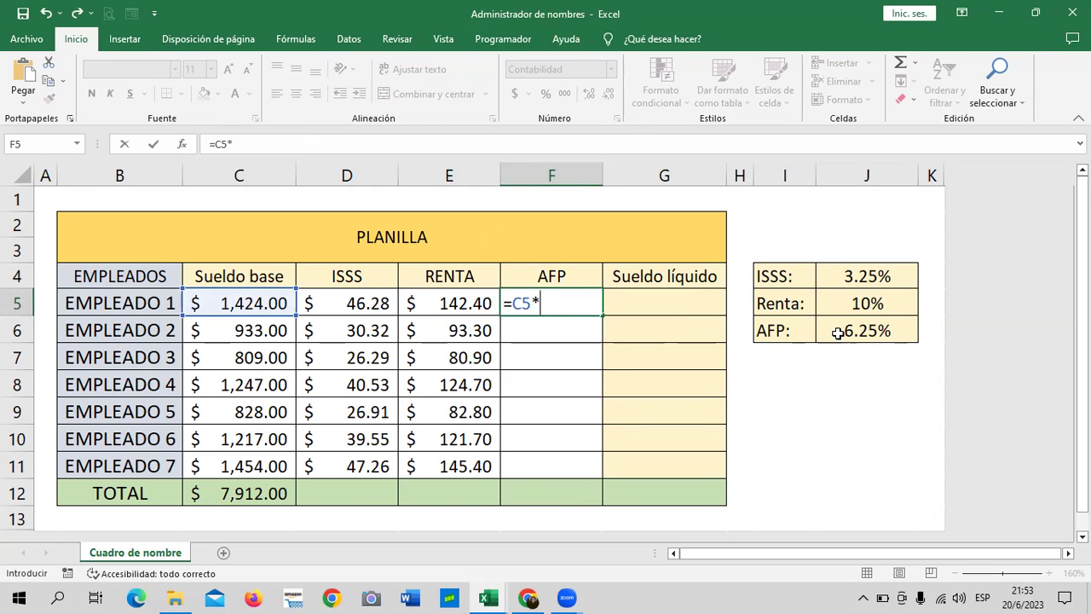
pyautogui.click(841, 334)
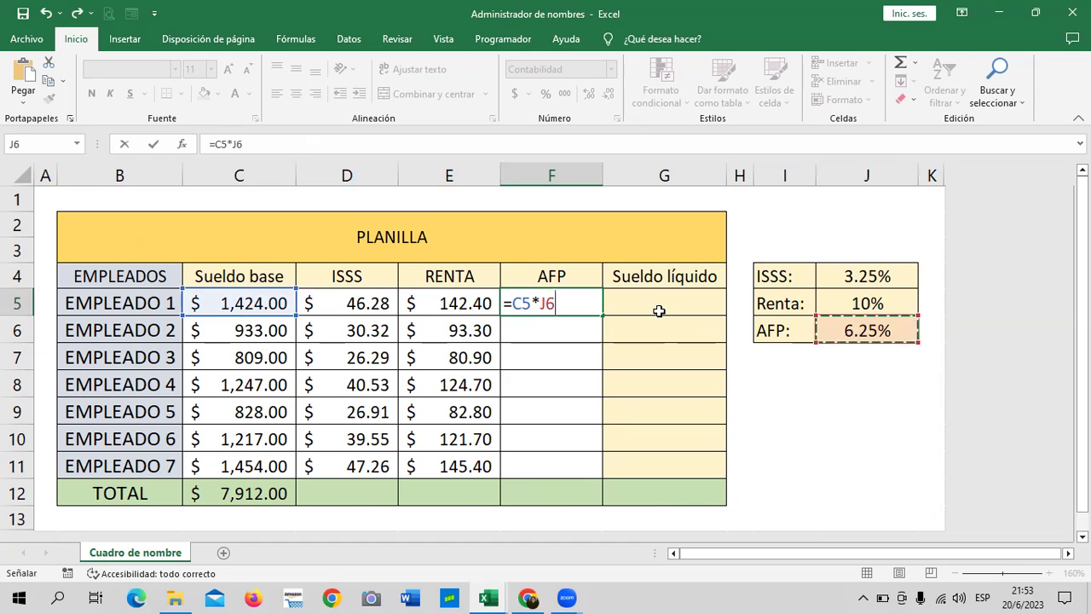
pyautogui.press('Return')
# Fill the AFP formula down to F11 and check the copies, which show zero
pyautogui.click(564, 294)
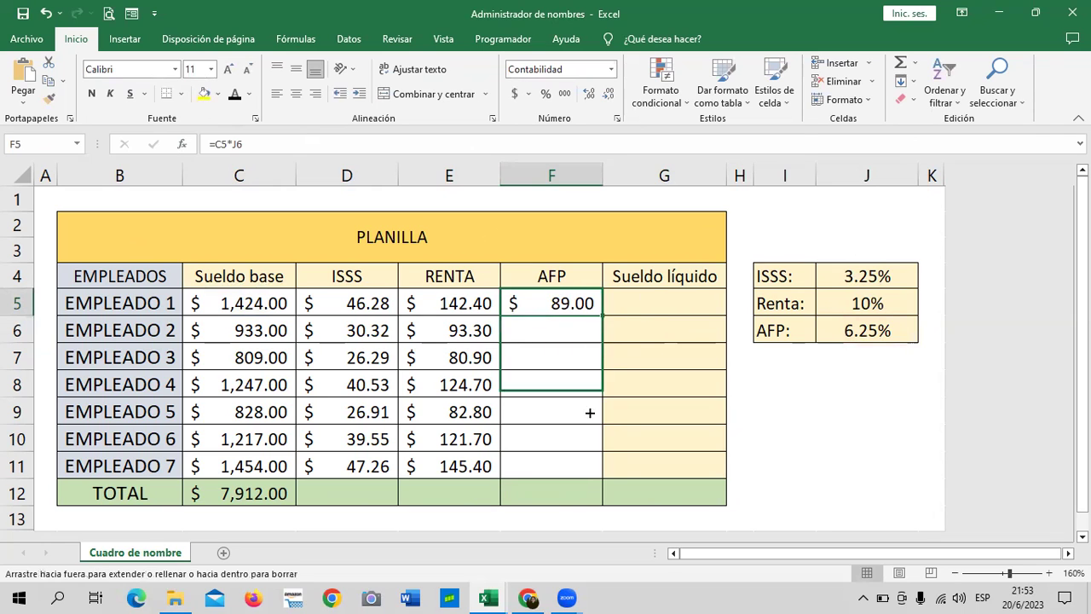
pyautogui.moveTo(601, 315); pyautogui.dragTo(587, 477)
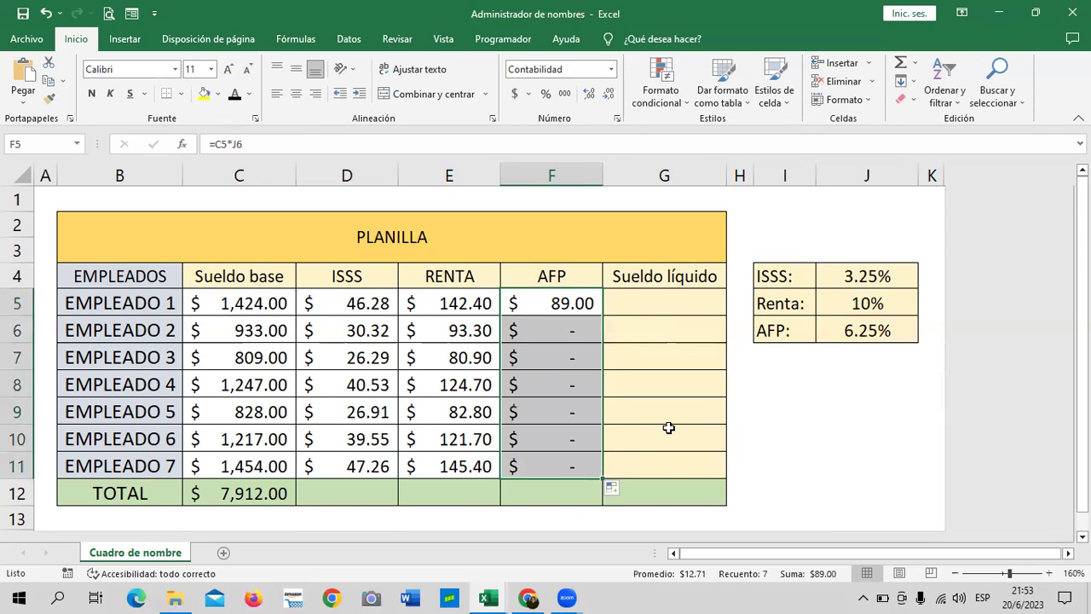
pyautogui.click(565, 333)
pyautogui.click(551, 403)
# Step through the copied AFP cells from Empleado 7 up to Empleado 2
pyautogui.click(545, 461)
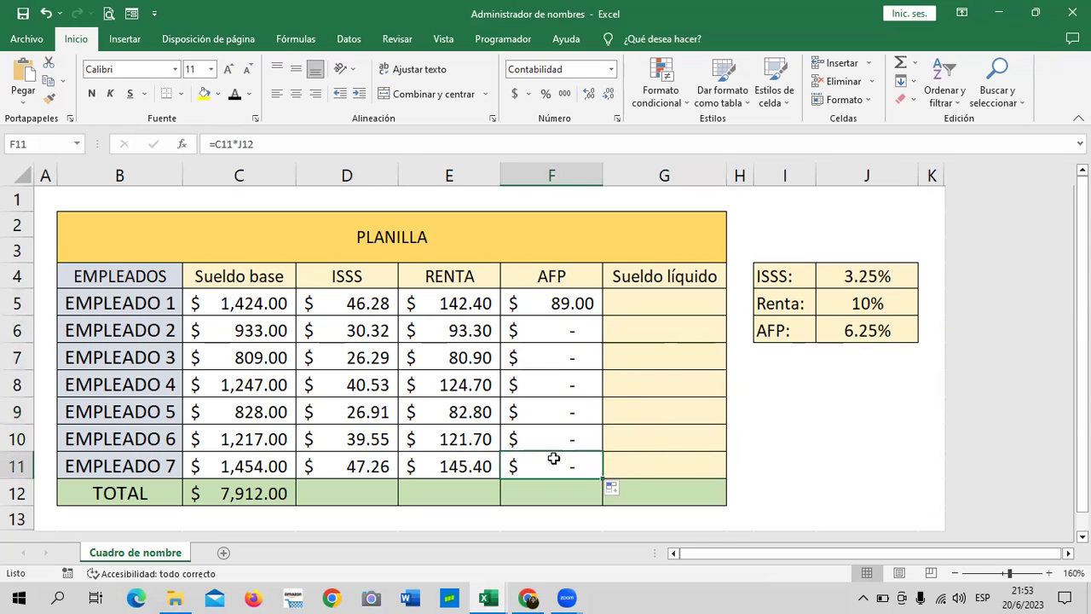
pyautogui.click(551, 436)
pyautogui.click(554, 408)
pyautogui.click(550, 381)
pyautogui.click(551, 356)
pyautogui.click(551, 341)
pyautogui.click(551, 358)
pyautogui.click(551, 383)
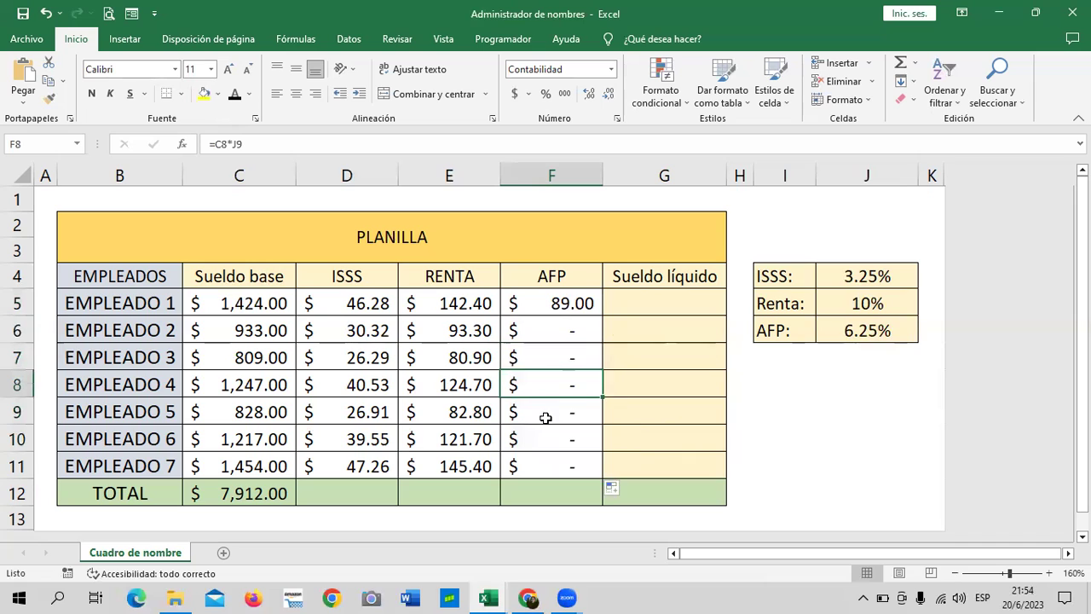
# Inspect Empleado 7's and Empleado 5's AFP formulas in the formula bar without changing them
pyautogui.click(544, 463)
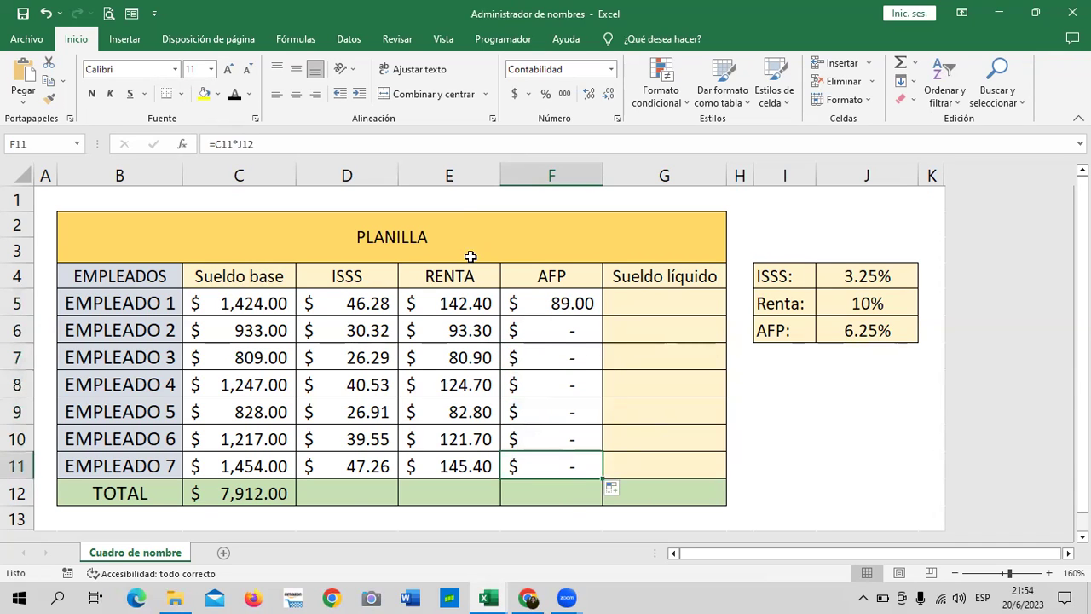
pyautogui.click(449, 143)
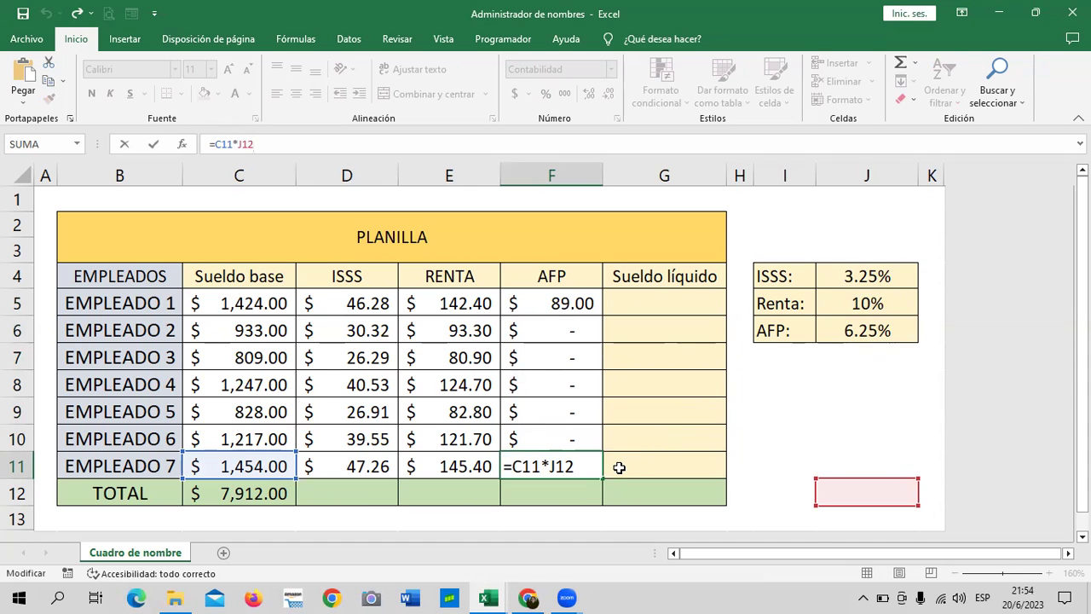
pyautogui.press('Escape')
pyautogui.click(577, 357)
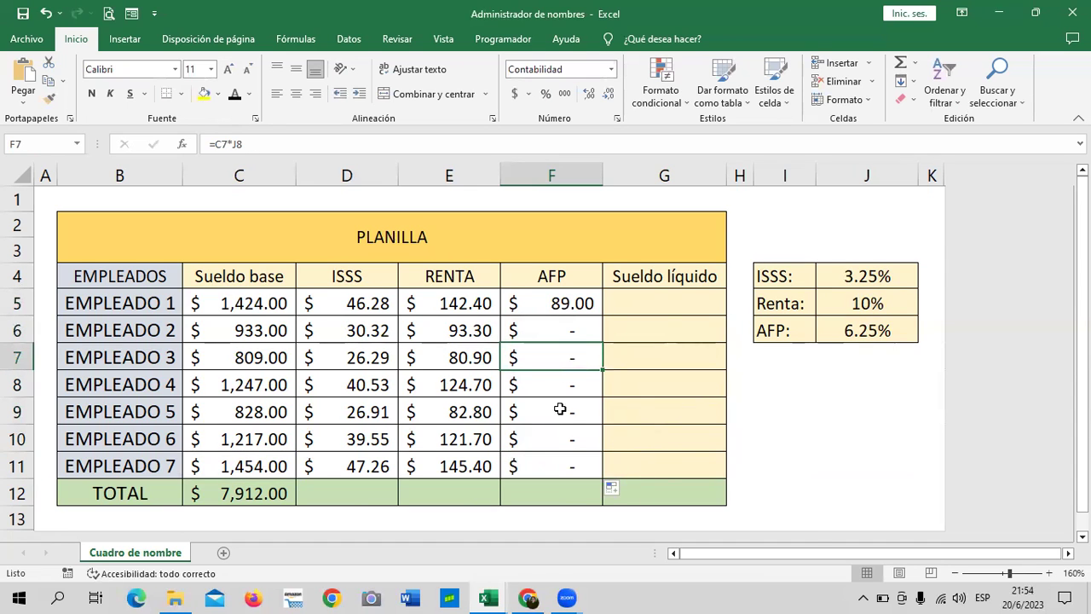
pyautogui.click(560, 409)
pyautogui.click(447, 144)
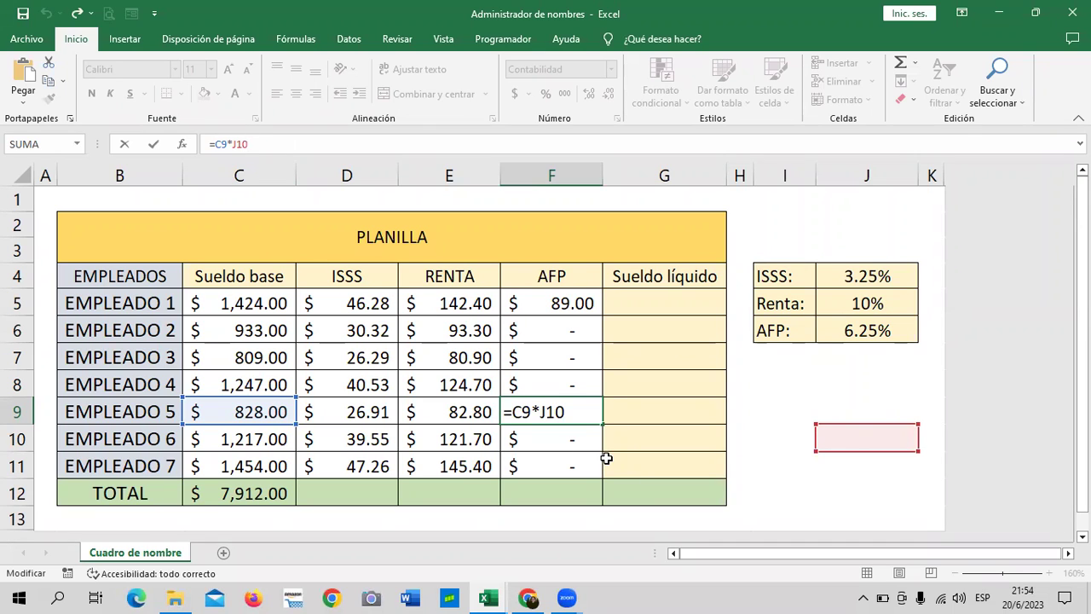
pyautogui.press('Return')
# Edit F5's formula to =C5*$J$6 so the 6.25% AFP rate is fully locked
pyautogui.click(560, 299)
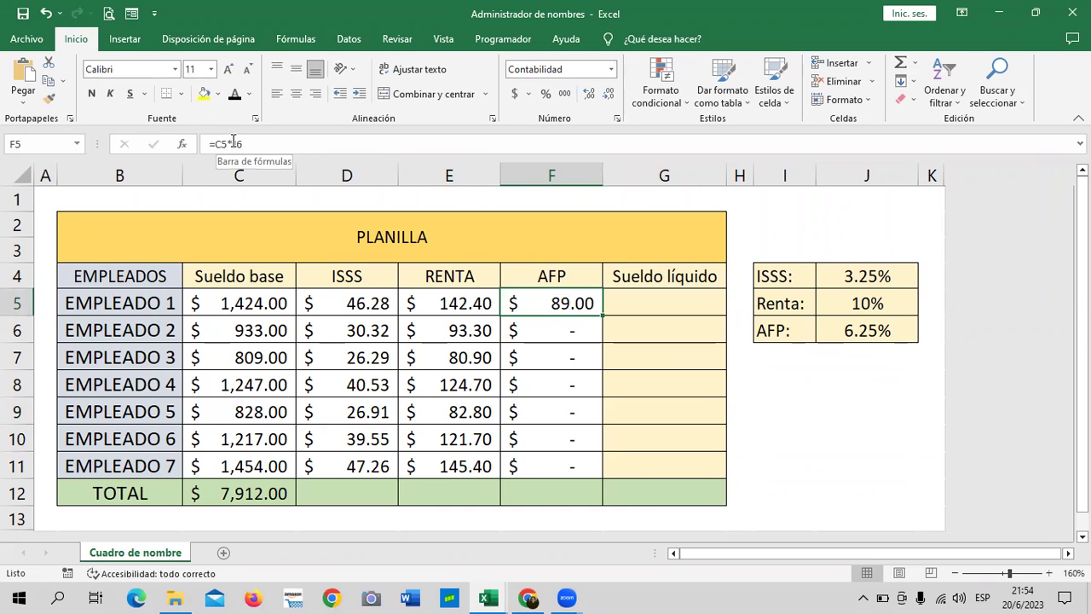
pyautogui.click(292, 144)
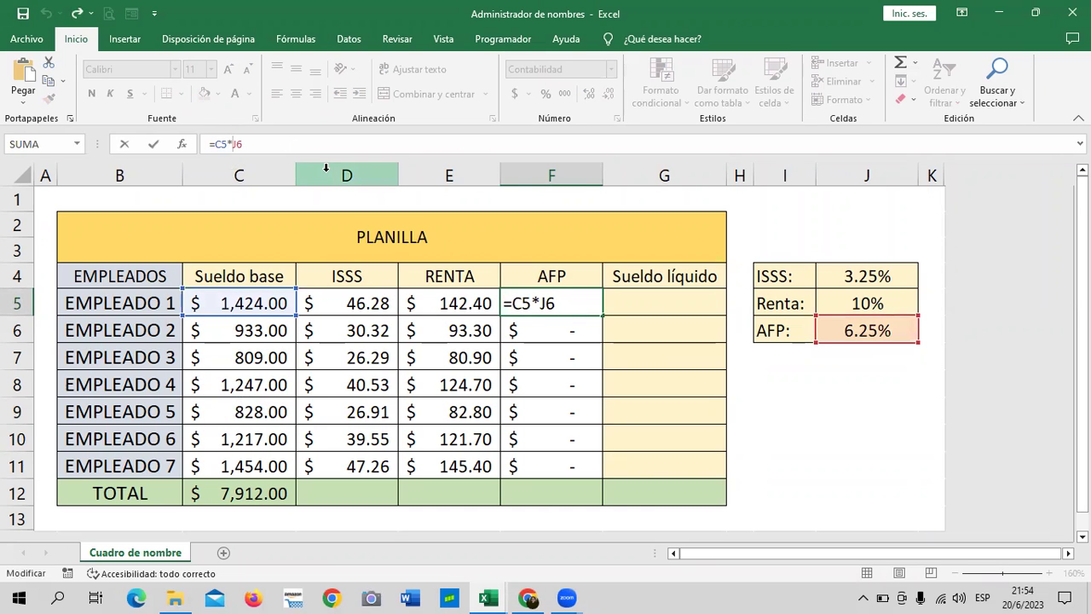
pyautogui.write('$J4')
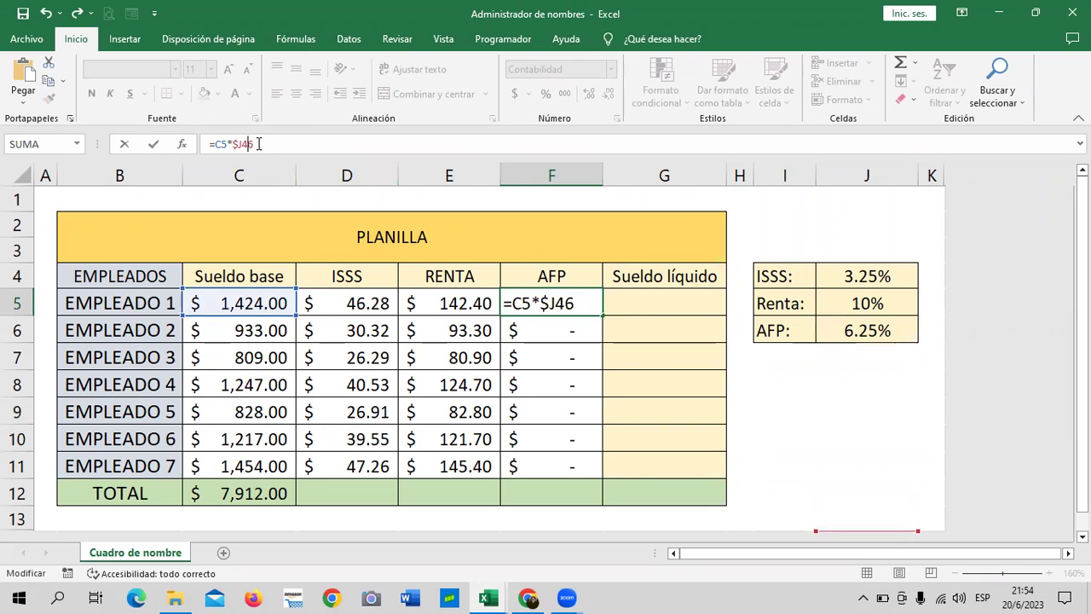
pyautogui.press('Return')
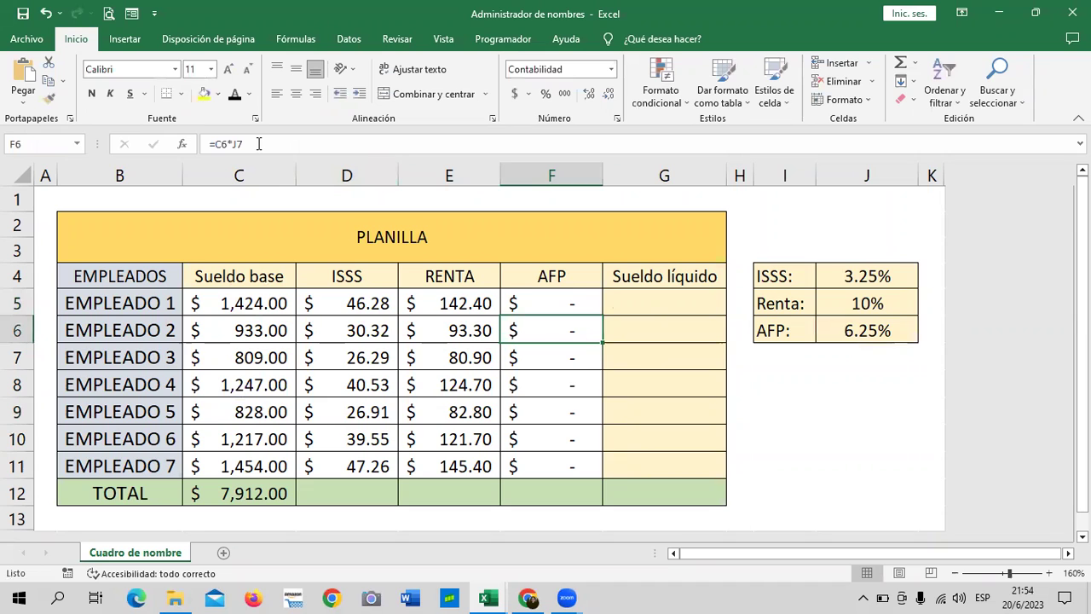
pyautogui.click(259, 144)
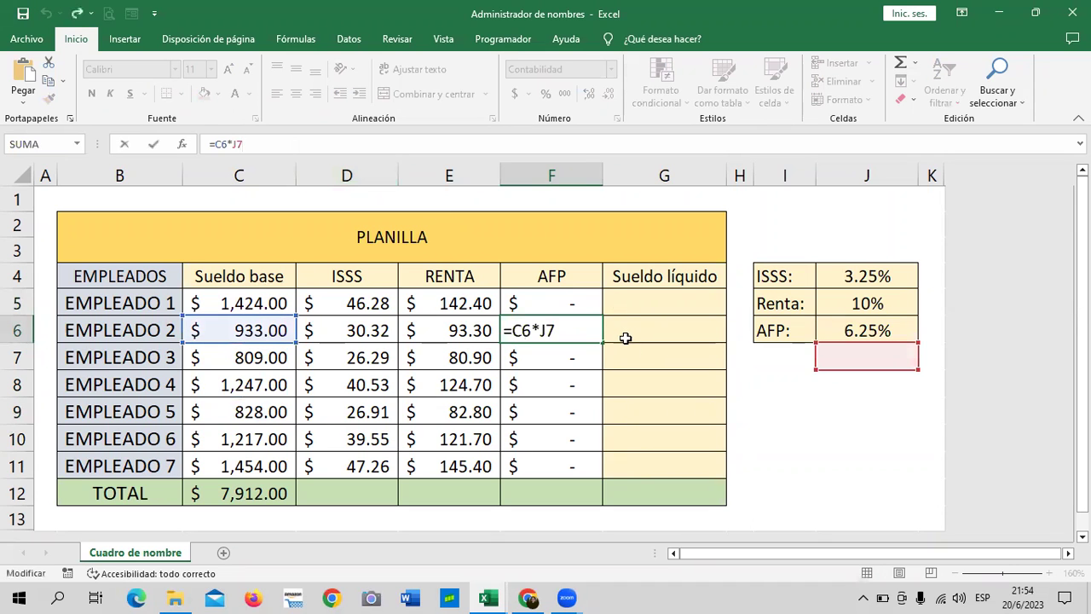
pyautogui.press('Escape')
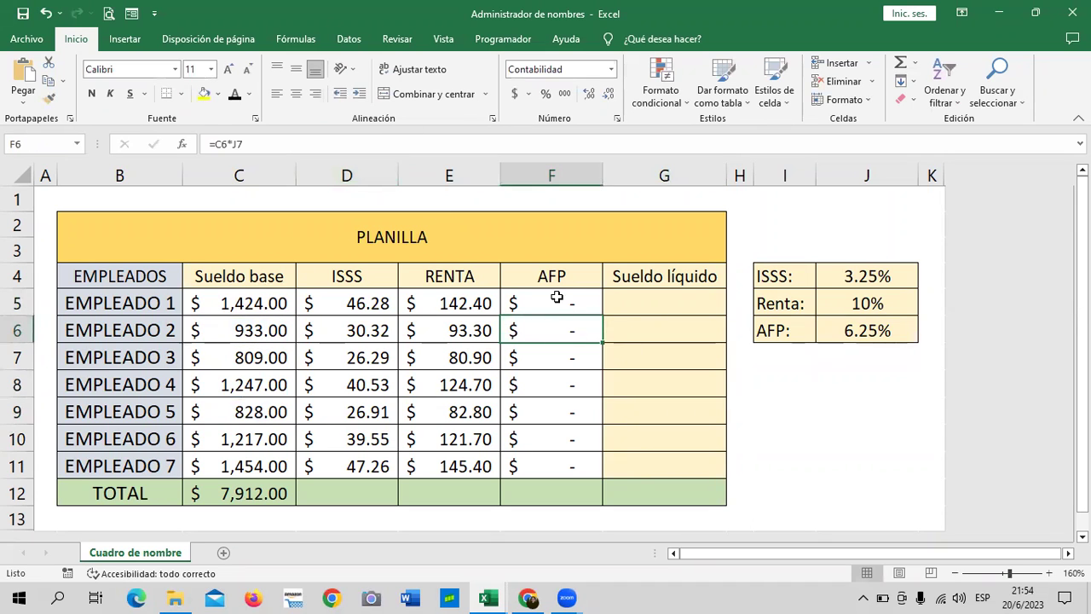
pyautogui.click(556, 297)
pyautogui.click(248, 144)
pyautogui.write('46')
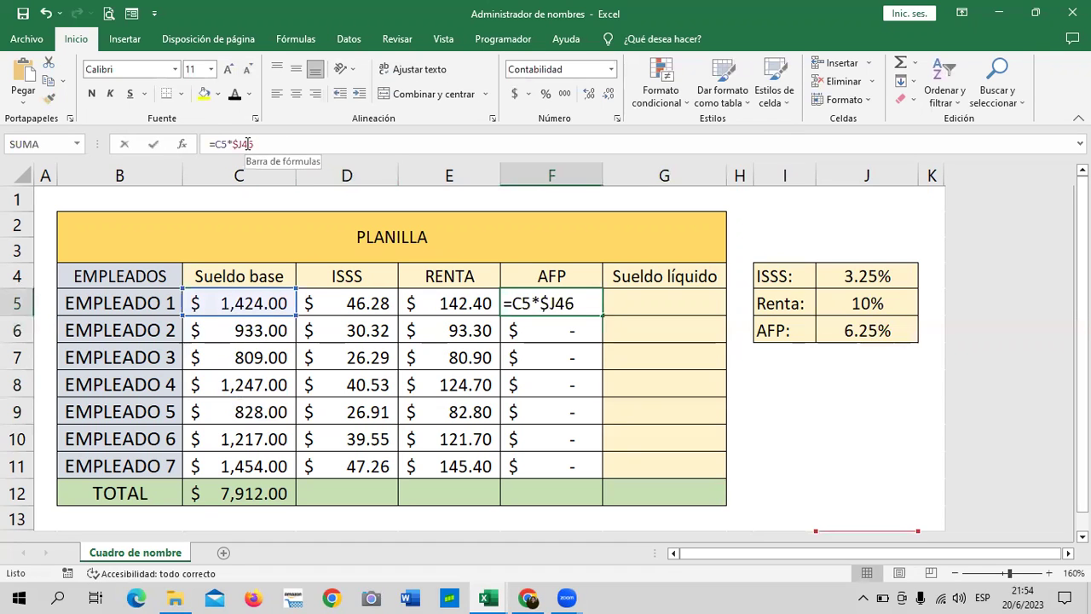
pyautogui.press('BackSpace')
pyautogui.write('$')
pyautogui.press('Return')
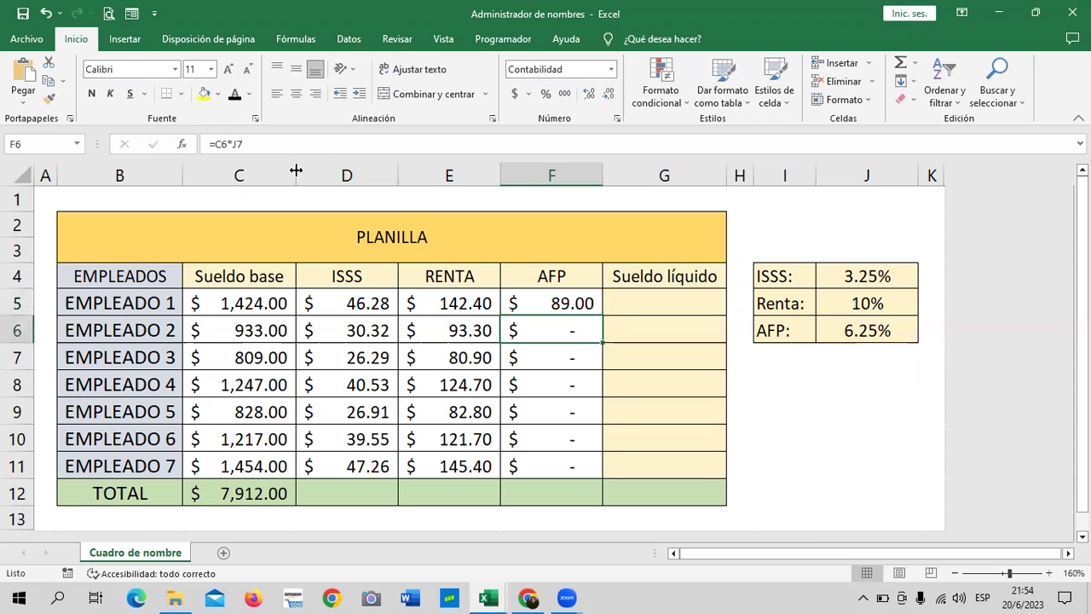
pyautogui.click(566, 302)
# Fill the locked AFP formula down to F11 and verify Empleados 6 and 7 reference $J$6
pyautogui.moveTo(602, 316); pyautogui.dragTo(591, 469)
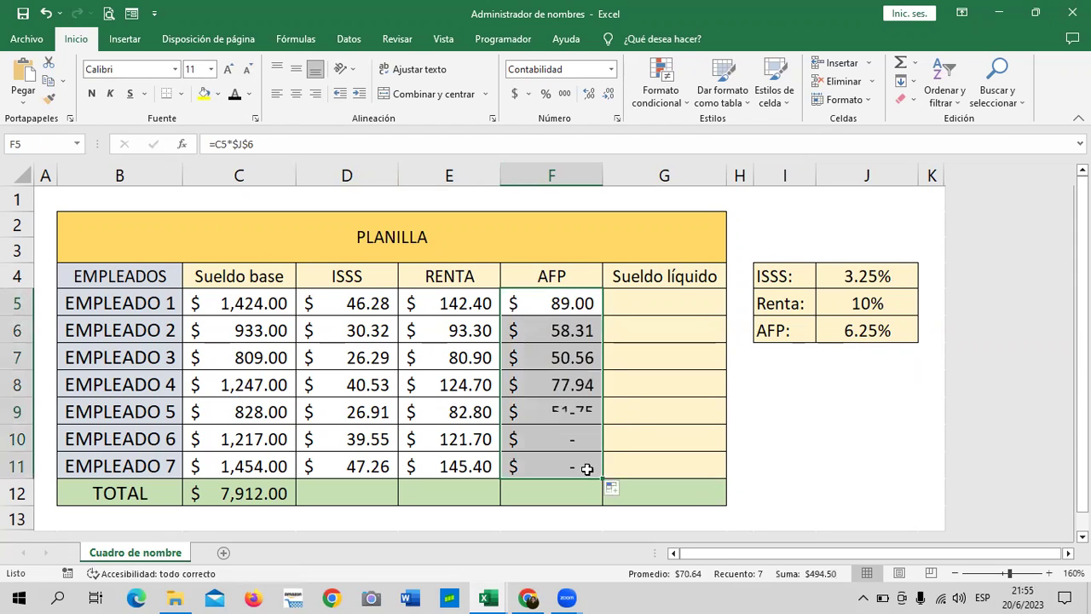
pyautogui.click(770, 441)
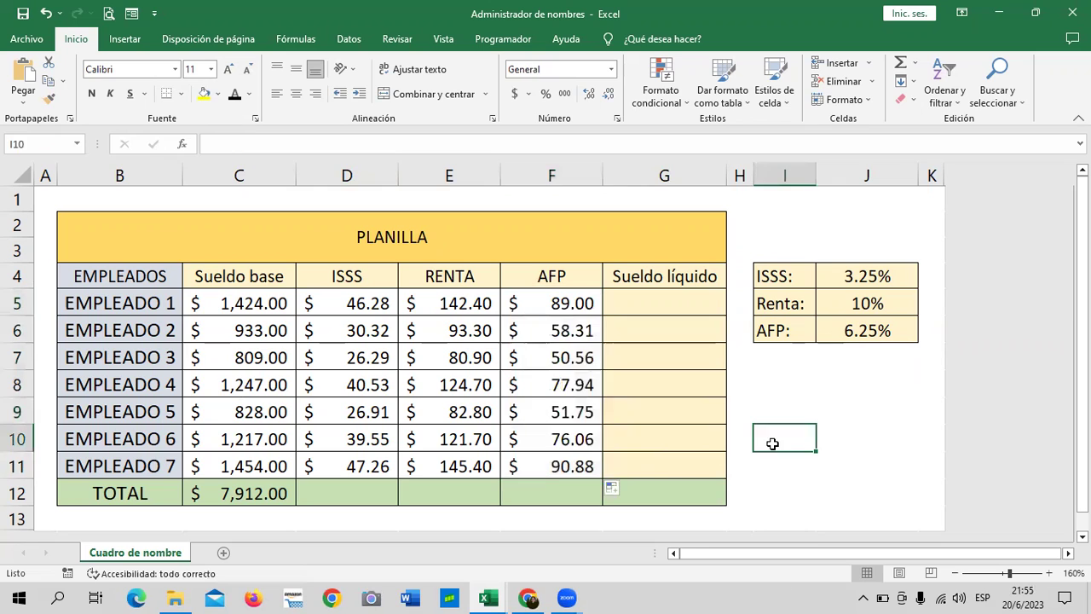
pyautogui.click(546, 463)
pyautogui.click(544, 444)
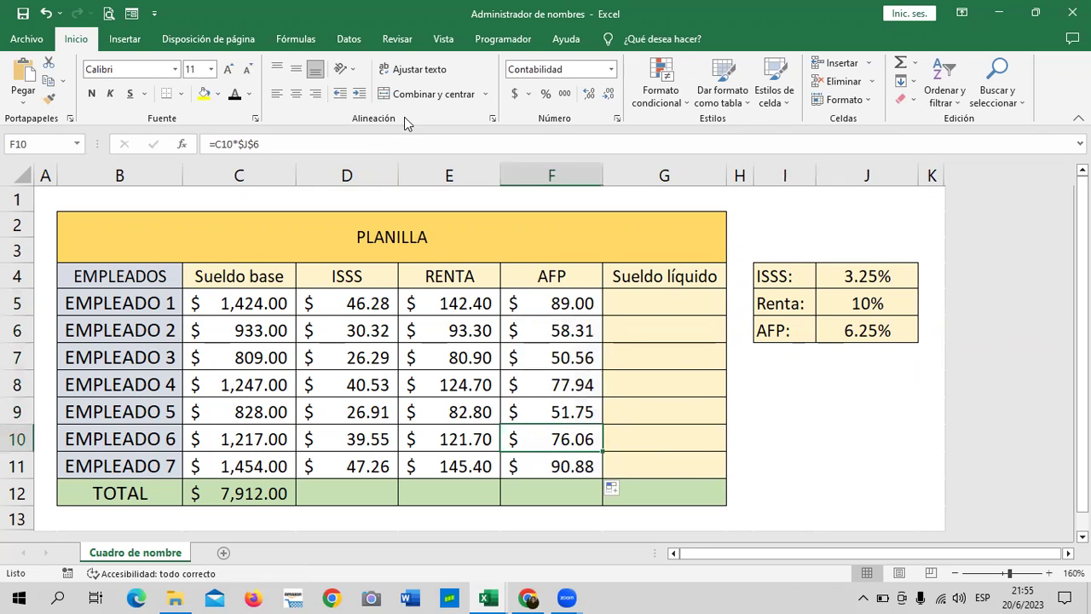
pyautogui.click(382, 143)
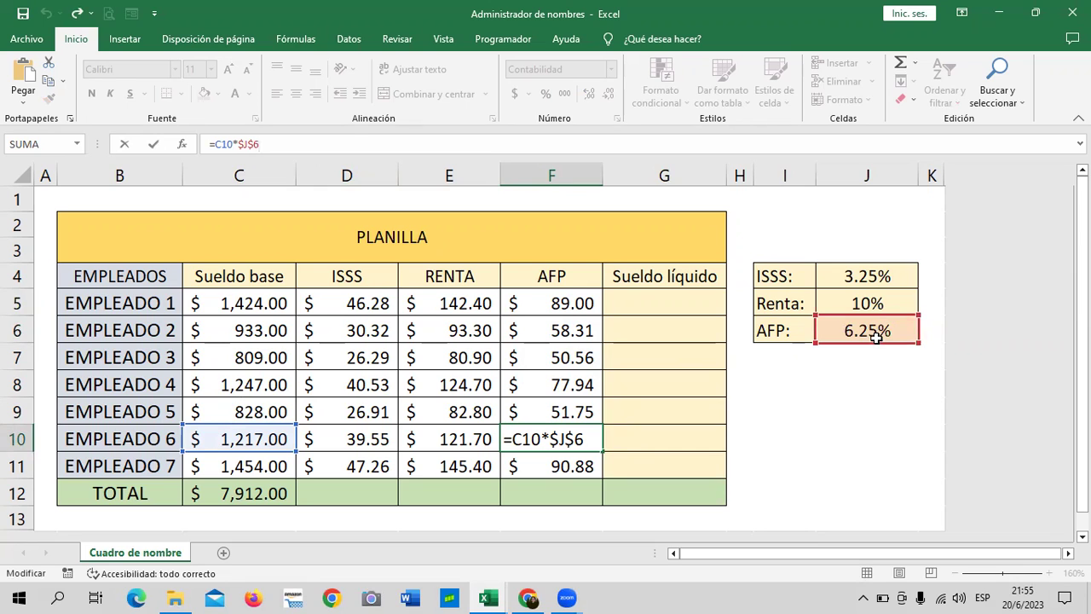
pyautogui.press('Return')
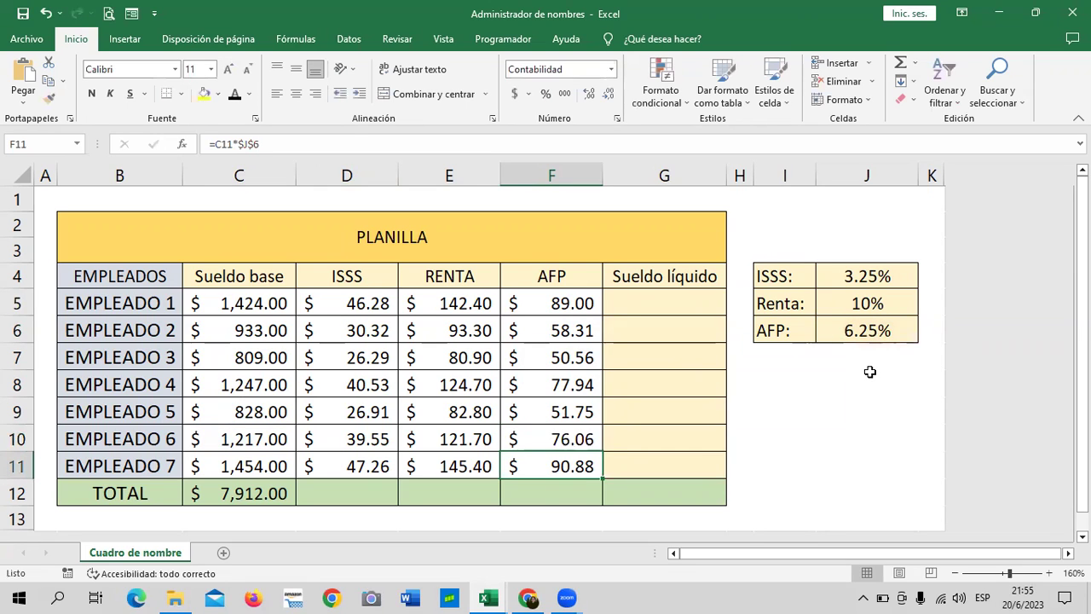
pyautogui.click(793, 412)
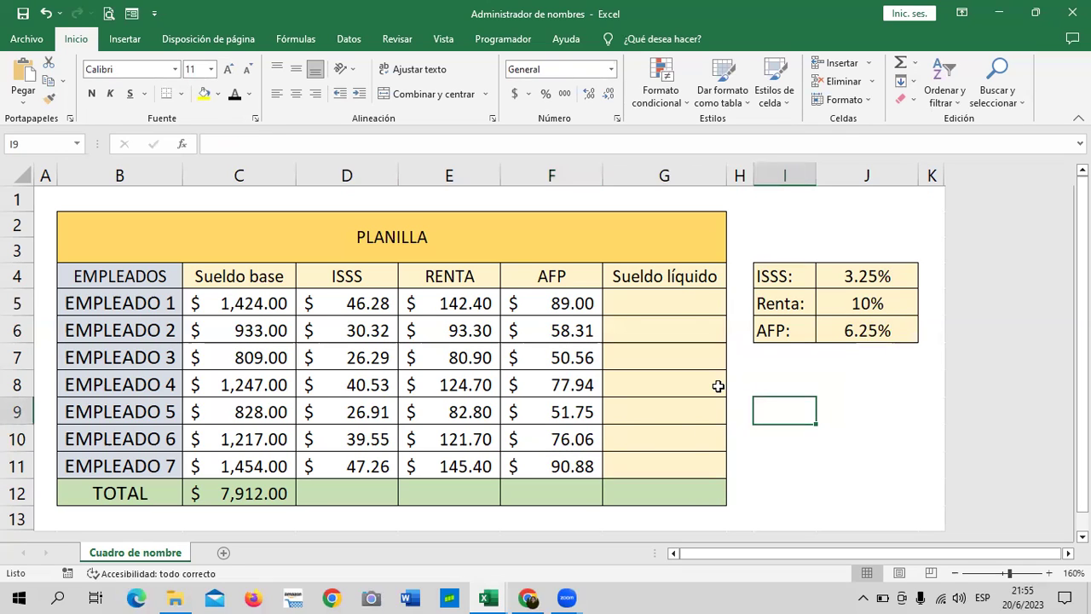
pyautogui.click(669, 317)
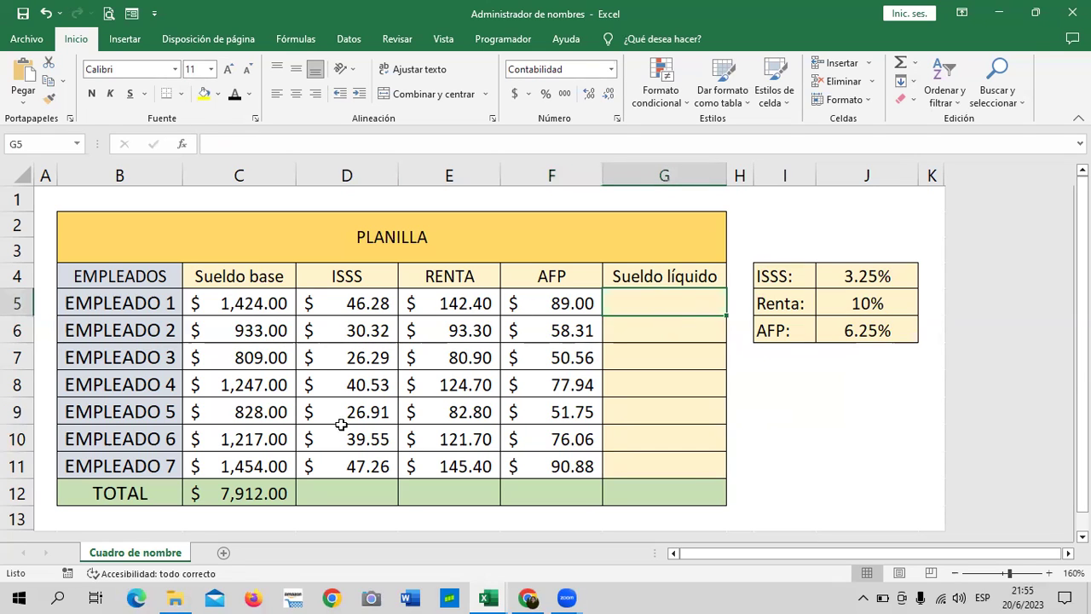
pyautogui.moveTo(357, 303); pyautogui.dragTo(359, 438)
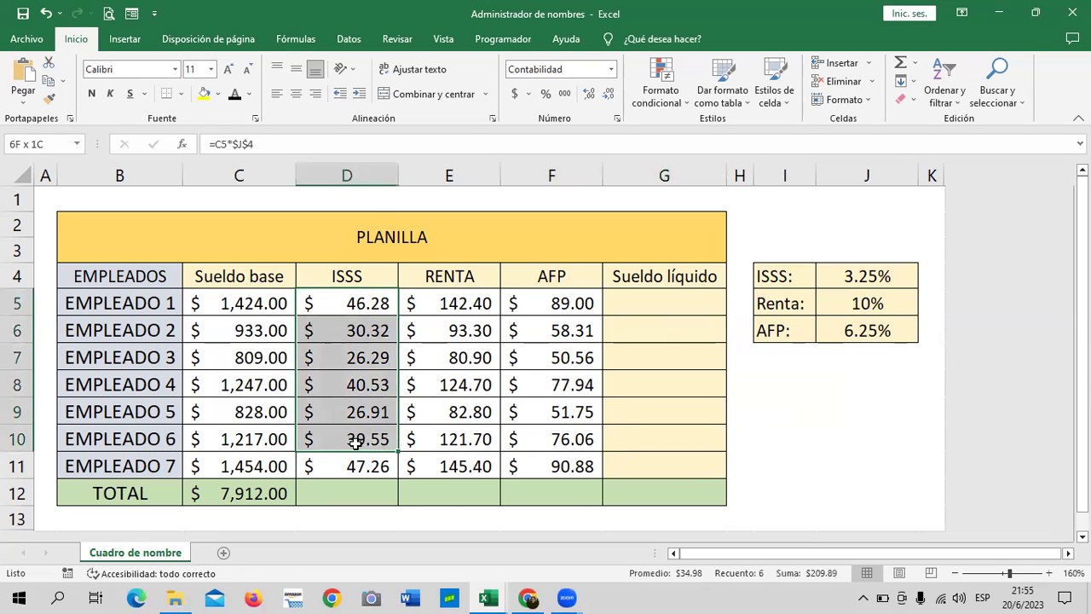
# AutoSum the ISSS, RENTA and AFP totals in D12:F12: $257.14, $791.20 and $494.50
pyautogui.click(504, 498)
pyautogui.click(366, 492)
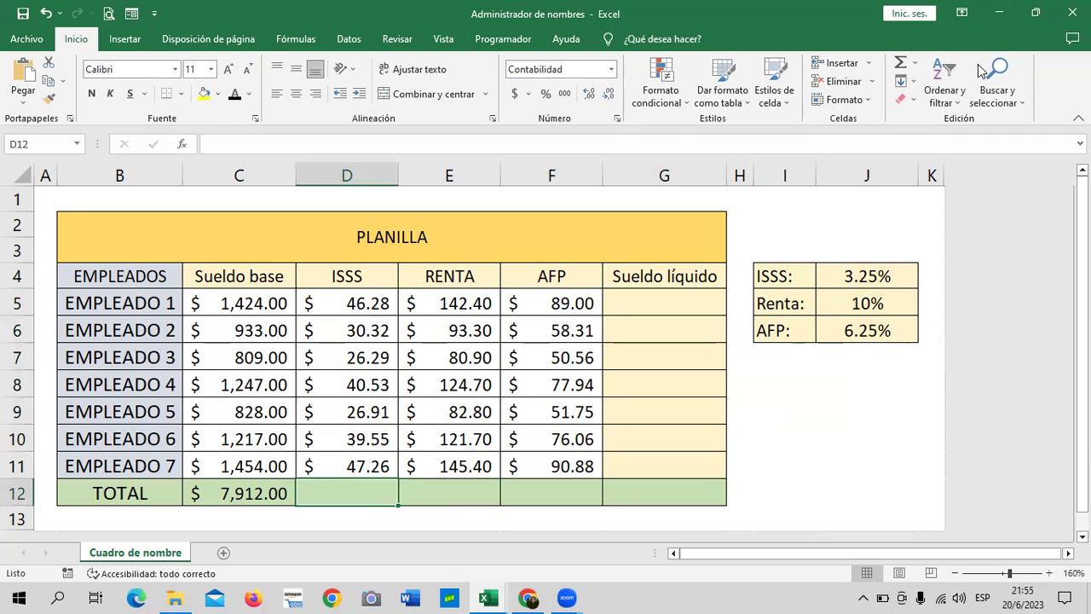
pyautogui.click(901, 63)
pyautogui.click(900, 63)
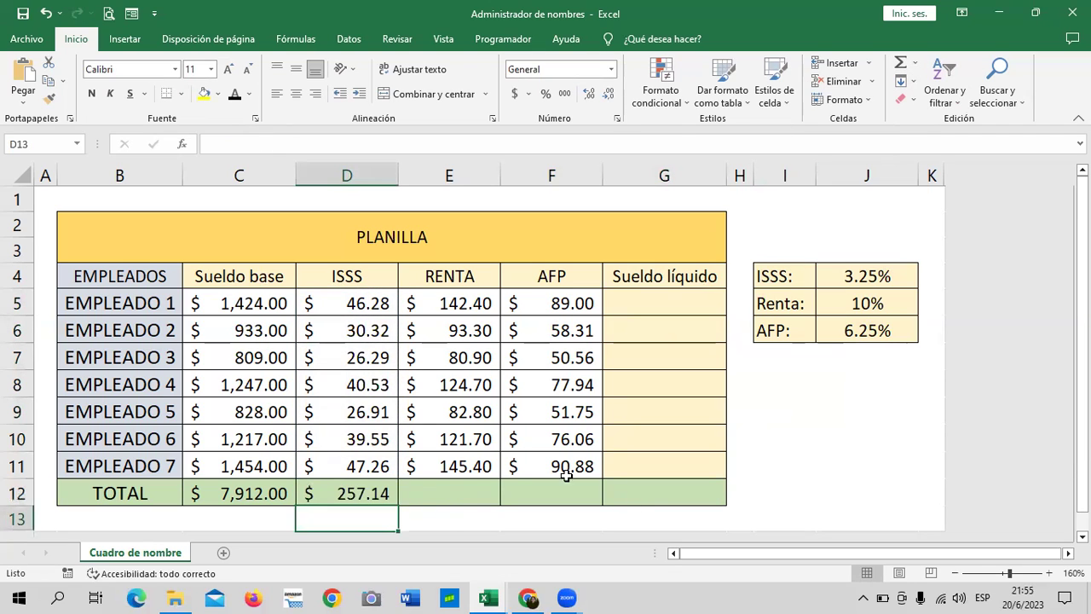
pyautogui.click(491, 486)
pyautogui.click(900, 63)
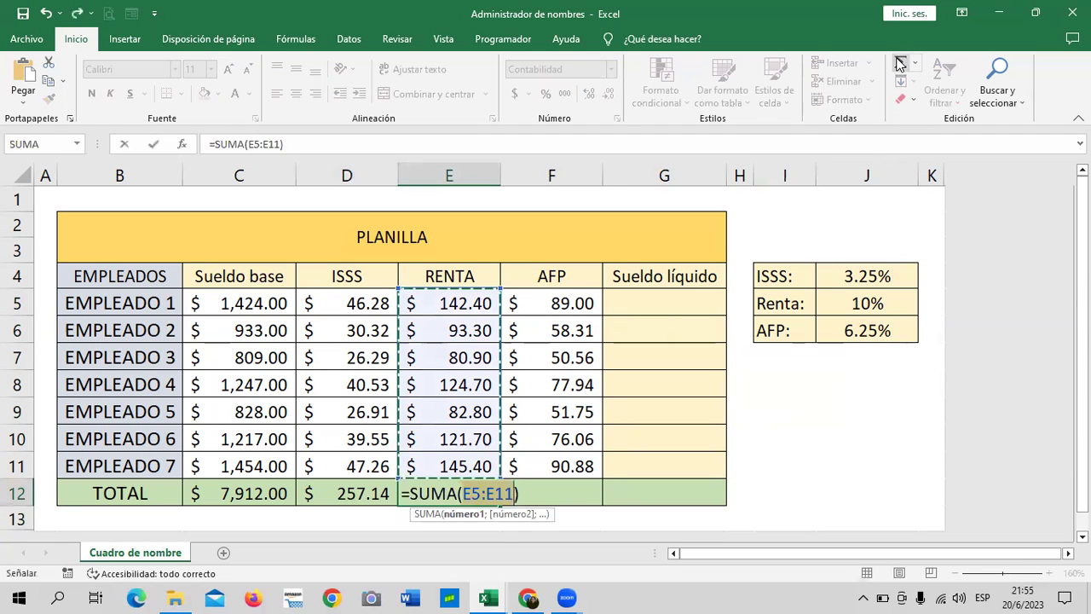
pyautogui.press('Return')
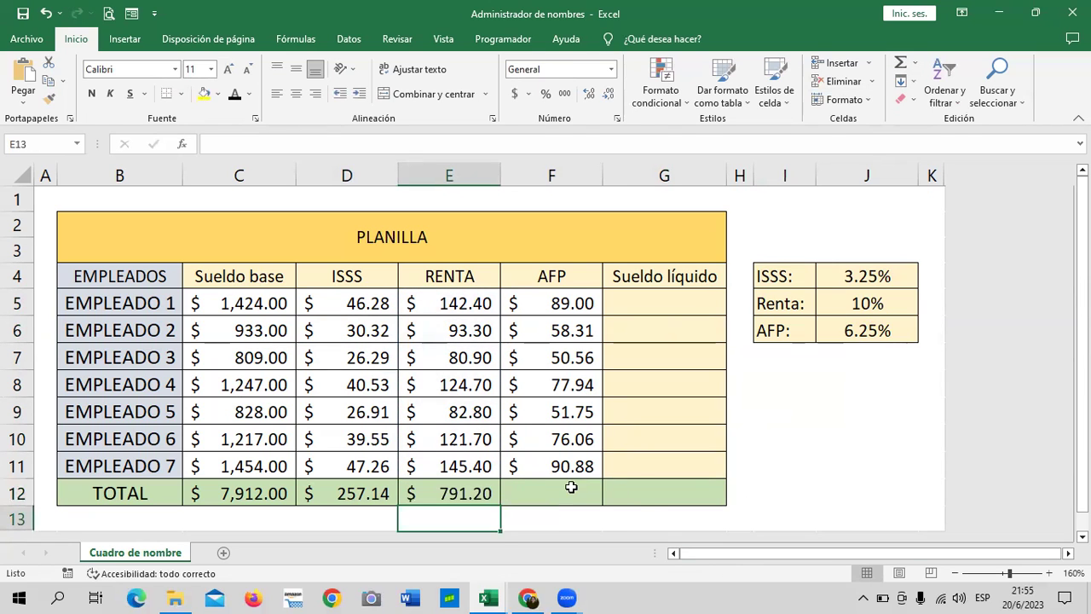
pyautogui.click(571, 487)
pyautogui.click(901, 63)
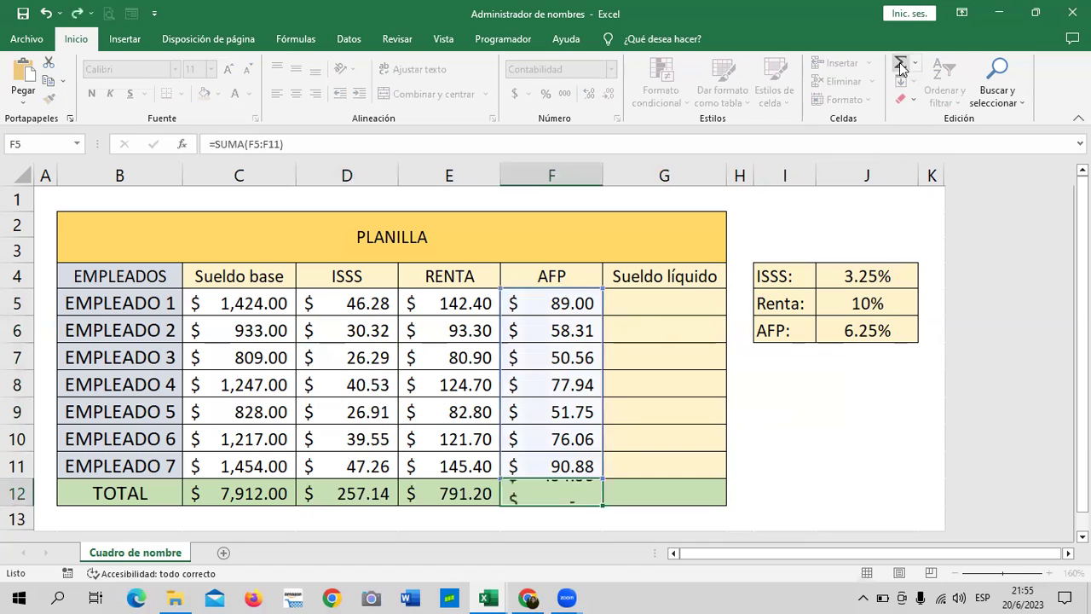
pyautogui.click(900, 63)
# Cancel an unwanted AutoSum in the Sueldo líquido total and select G5 to G12
pyautogui.click(690, 491)
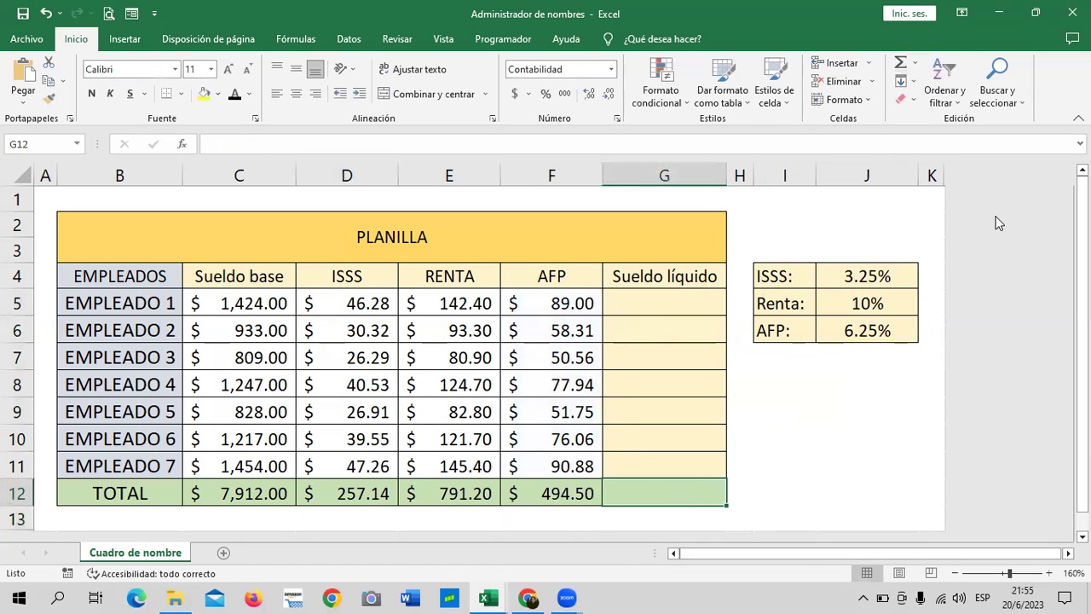
pyautogui.click(900, 63)
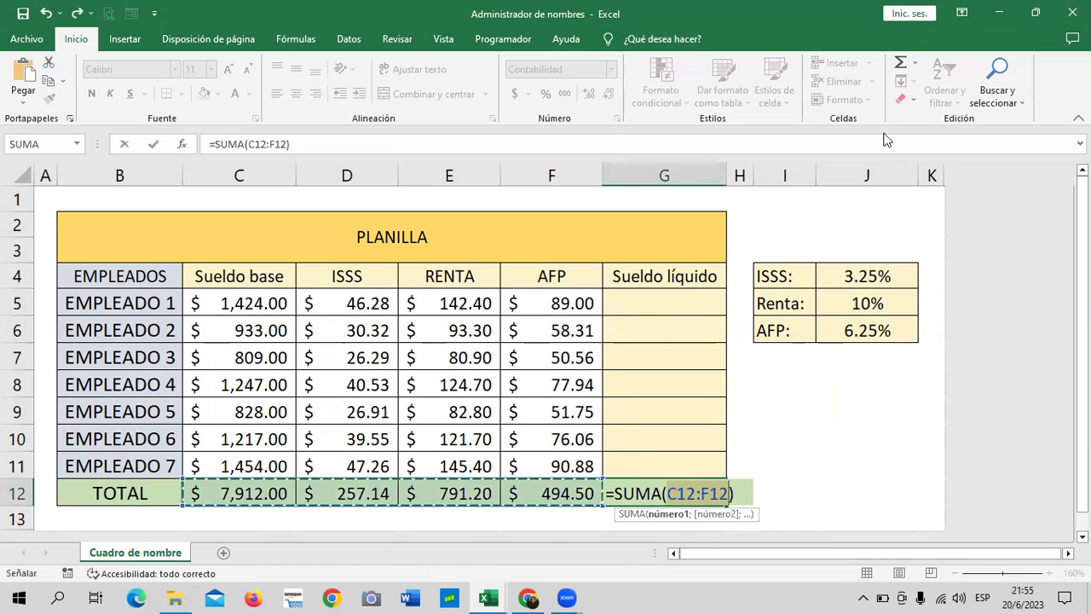
pyautogui.press('Escape')
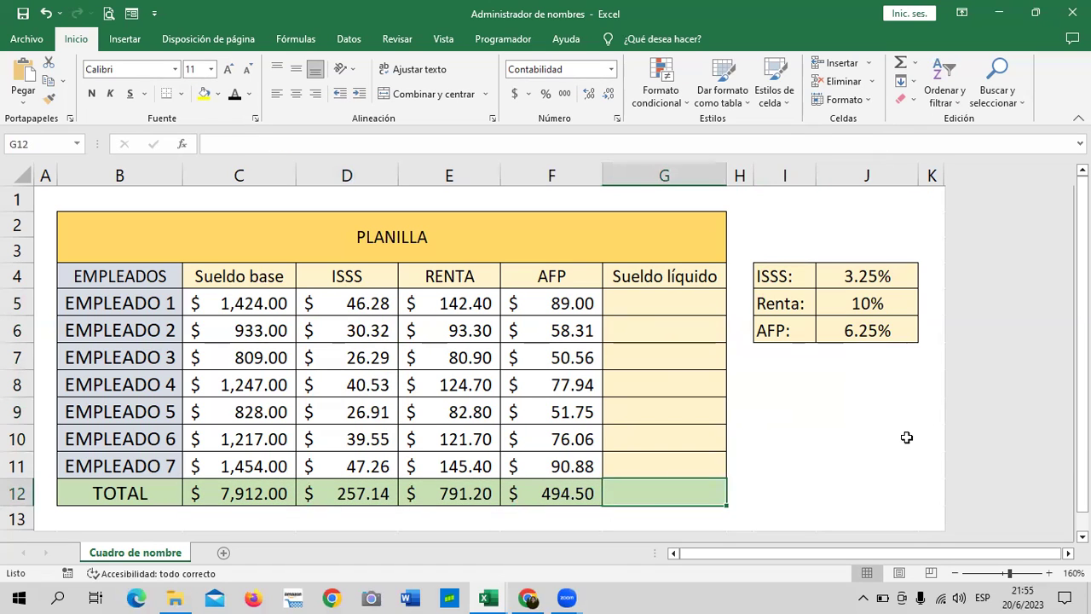
pyautogui.moveTo(671, 305); pyautogui.dragTo(659, 483)
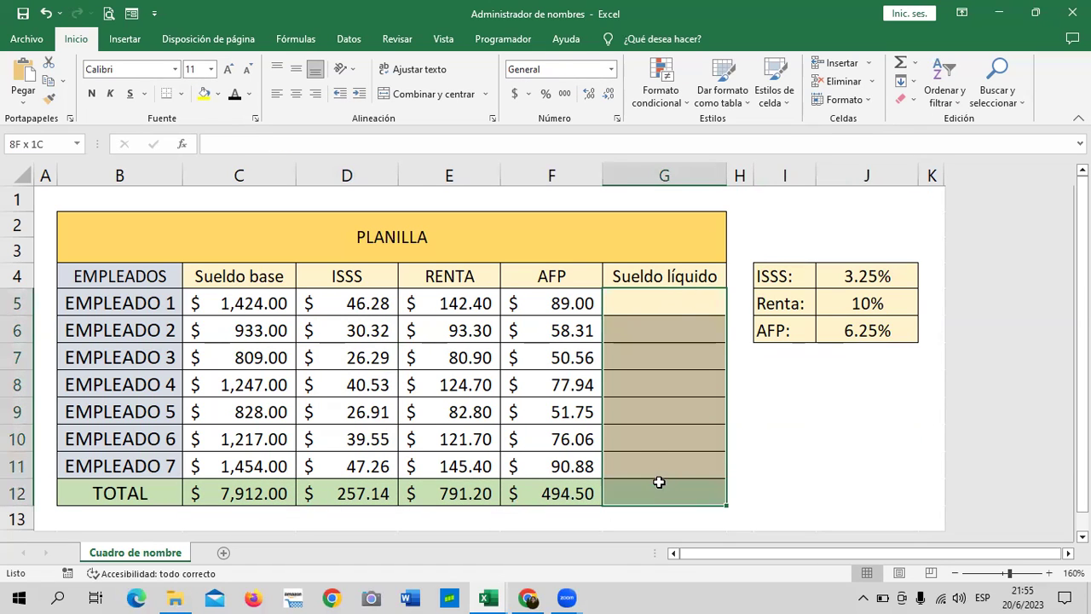
pyautogui.click(900, 63)
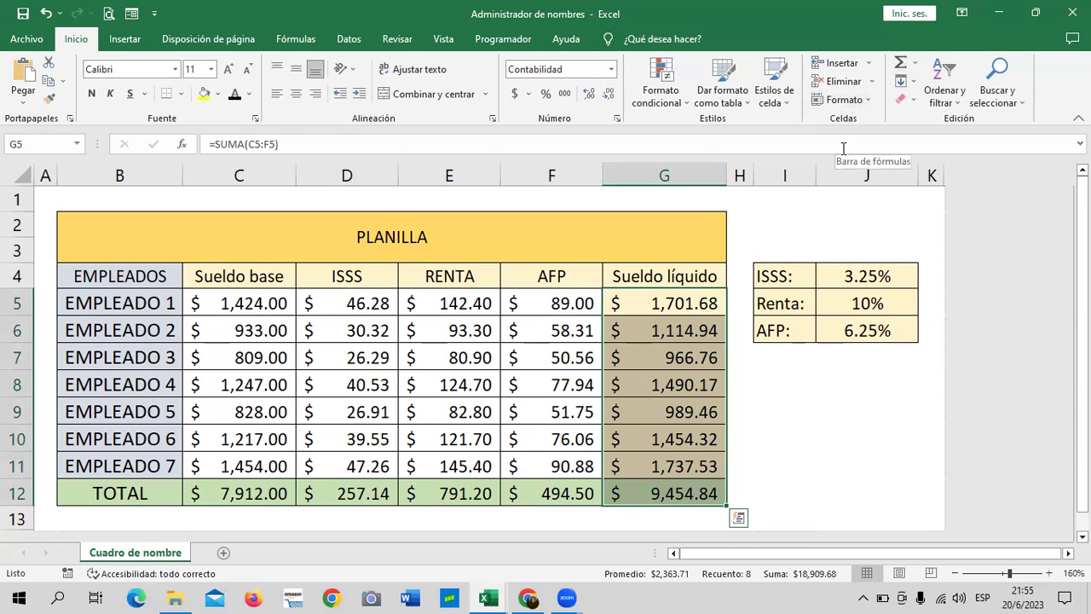
pyautogui.click(824, 396)
pyautogui.moveTo(699, 305); pyautogui.dragTo(676, 461)
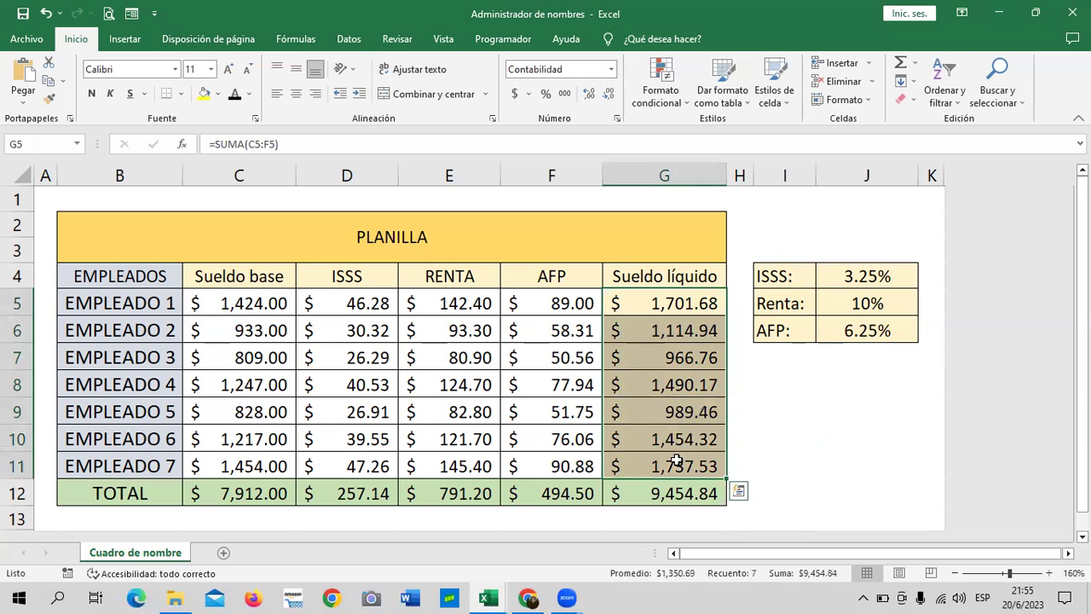
pyautogui.press('Delete')
pyautogui.click(779, 441)
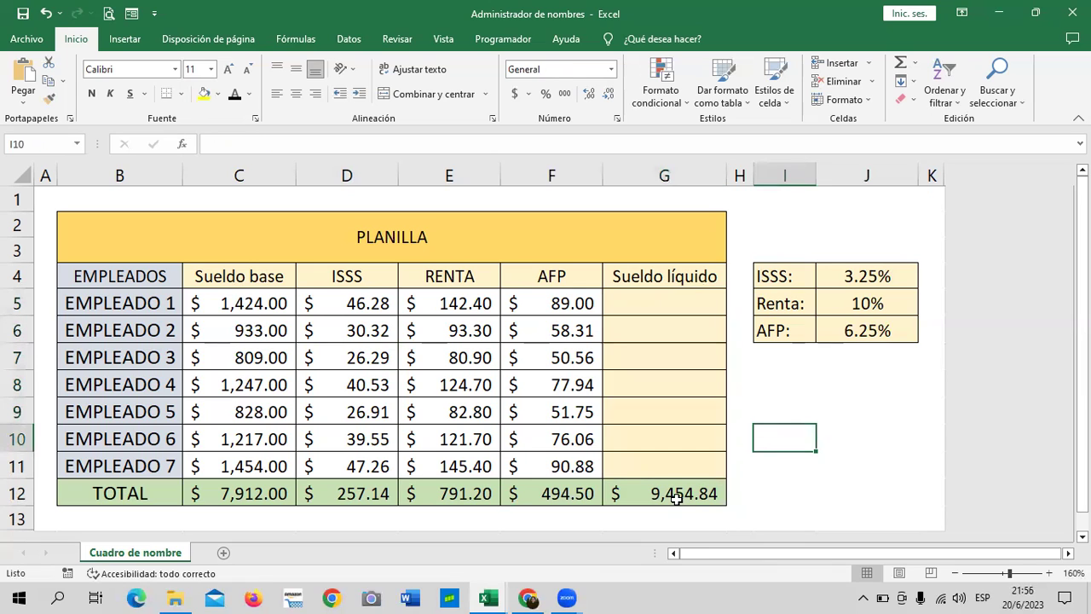
pyautogui.click(676, 499)
pyautogui.press('Delete')
pyautogui.click(784, 444)
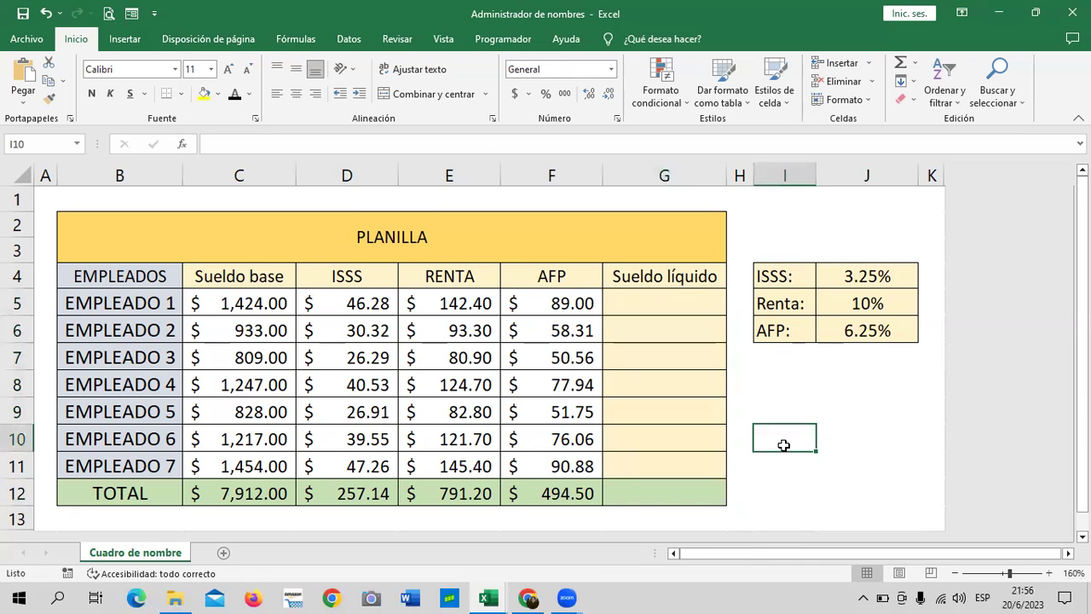
pyautogui.click(646, 304)
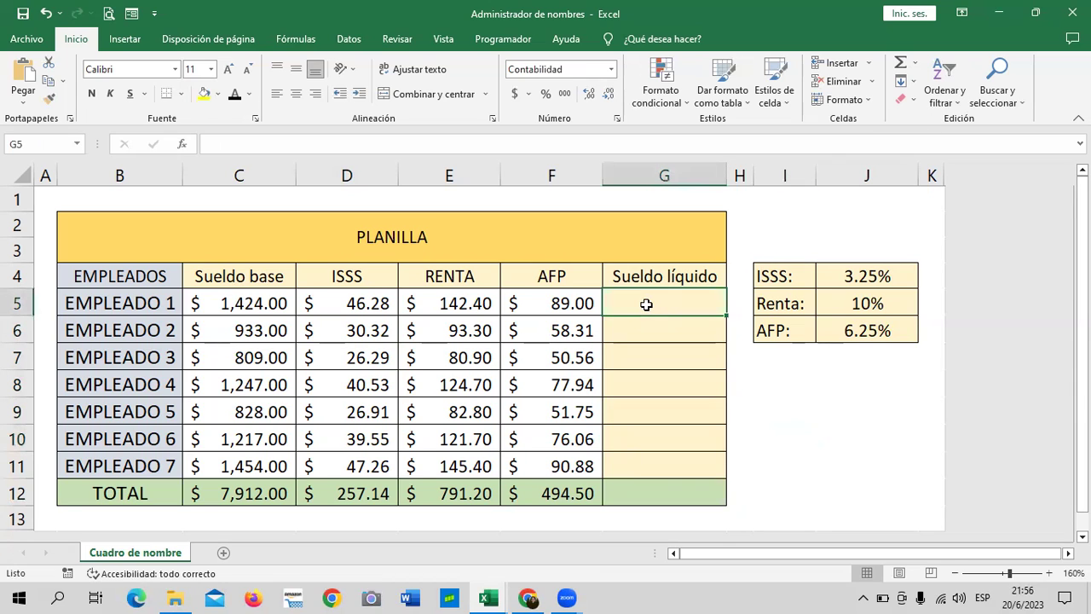
pyautogui.click(242, 301)
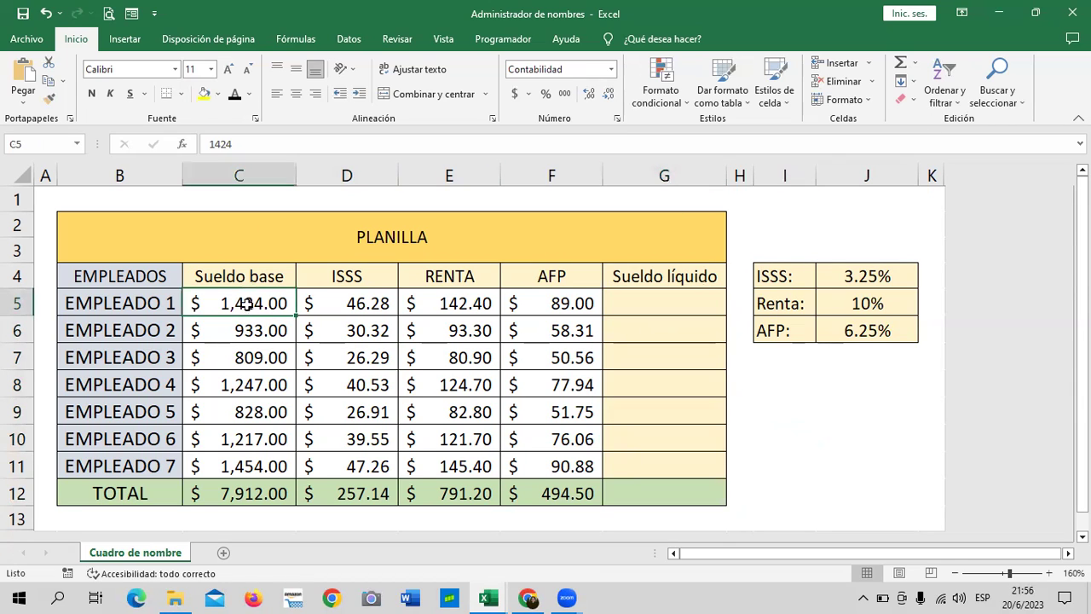
# Enter =C5-D5-E5-F5 in G5 for the first employee's net salary
pyautogui.click(638, 302)
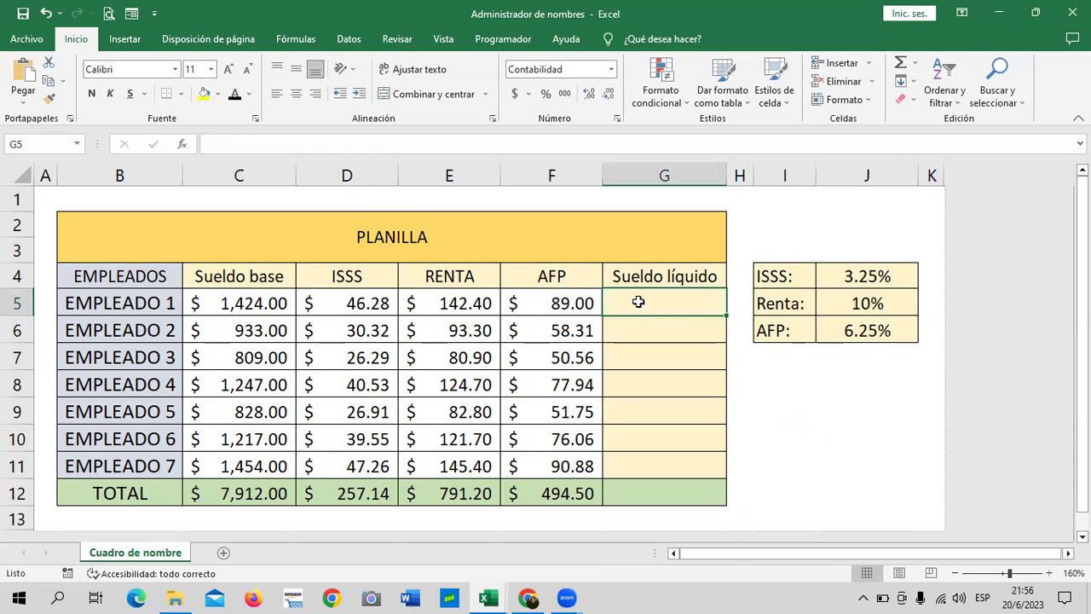
pyautogui.write('=')
pyautogui.click(208, 306)
pyautogui.write('-')
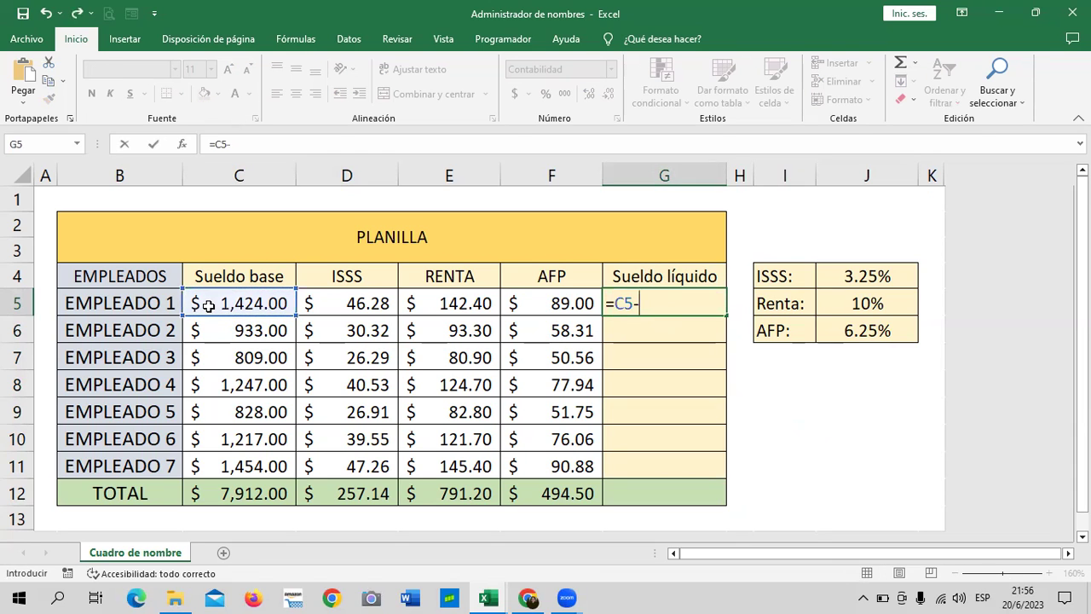
pyautogui.click(324, 305)
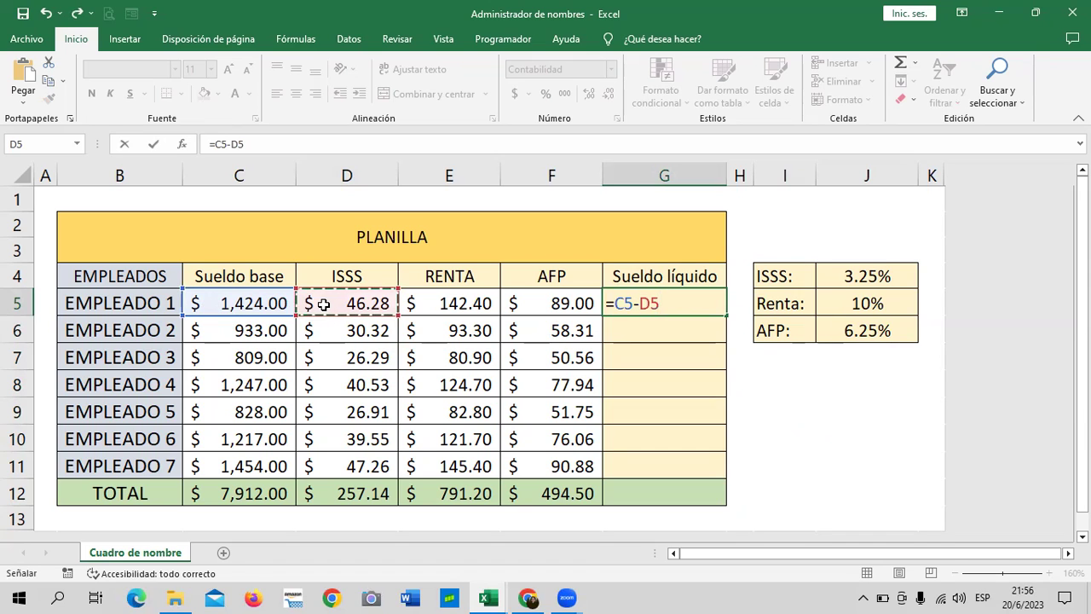
pyautogui.write('-')
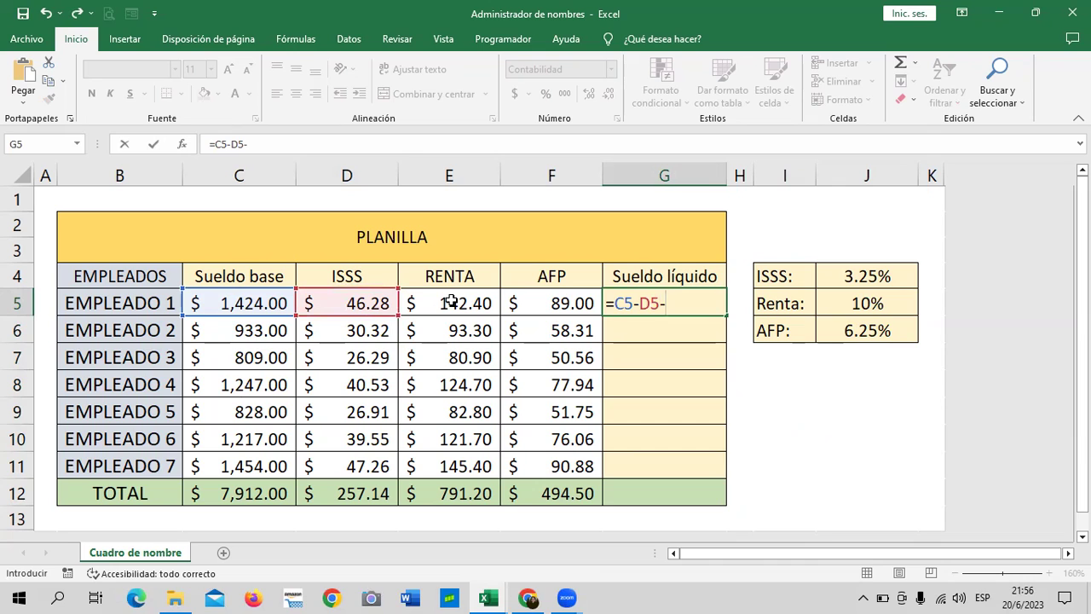
pyautogui.click(452, 302)
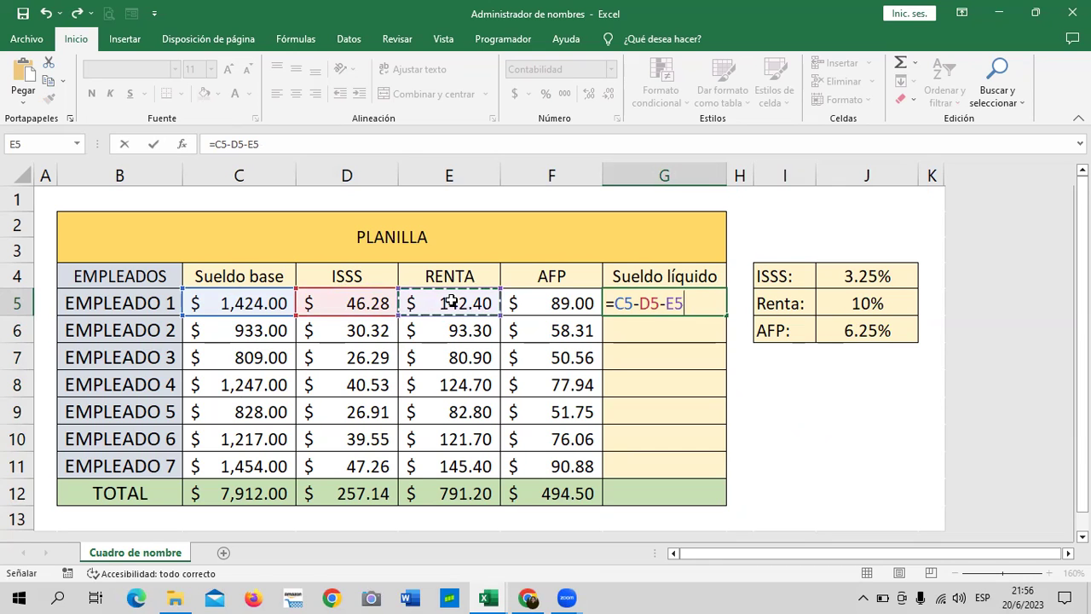
pyautogui.write('-')
pyautogui.click(546, 301)
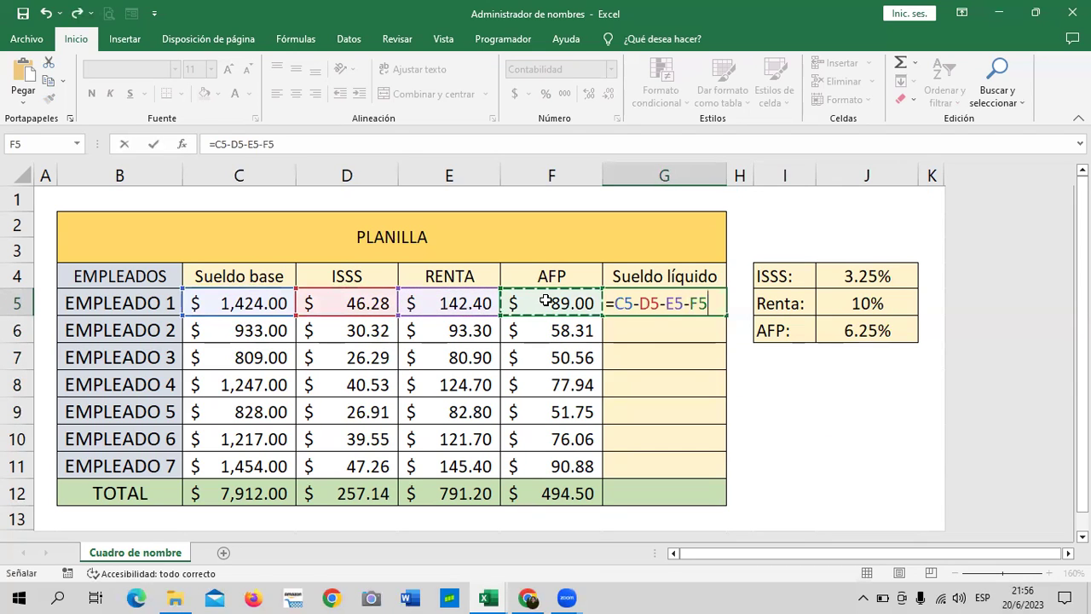
pyautogui.press('Return')
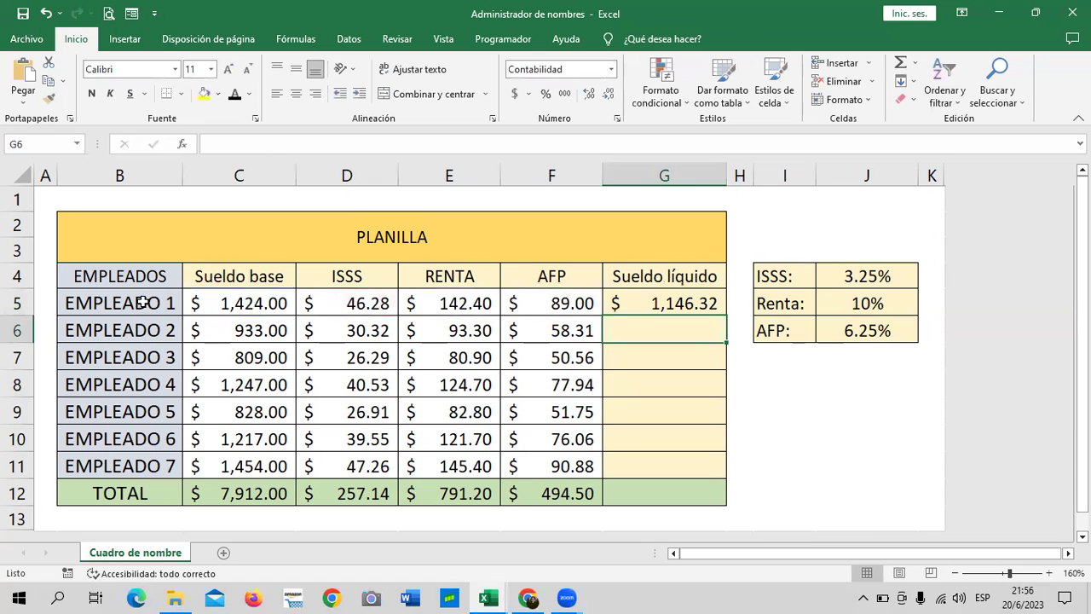
# Fill the net salary formula down to G11 and select the ISSS, RENTA and AFP amounts
pyautogui.click(218, 302)
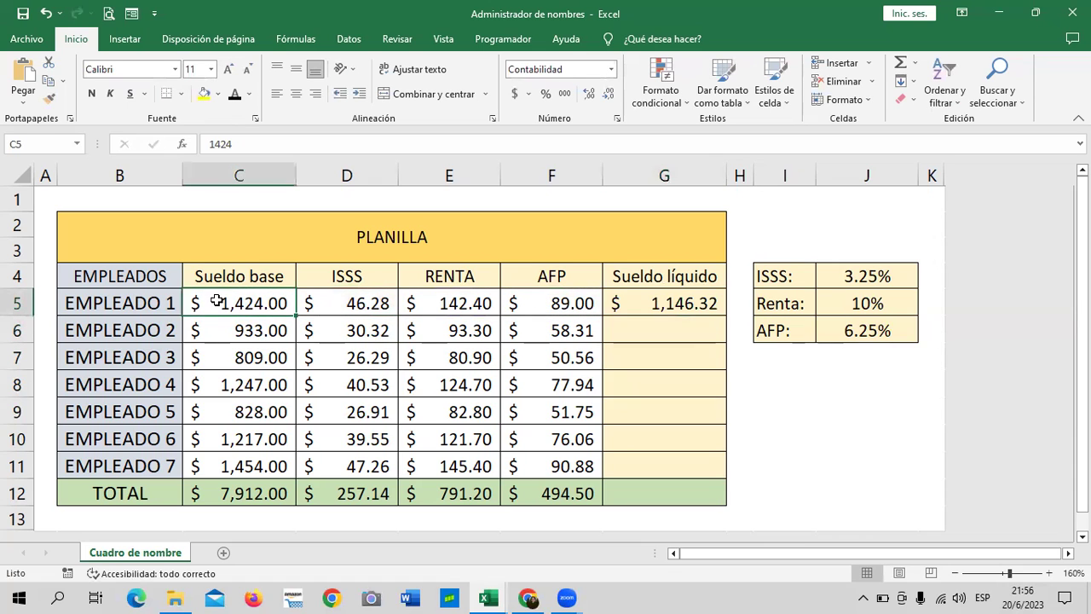
pyautogui.click(656, 305)
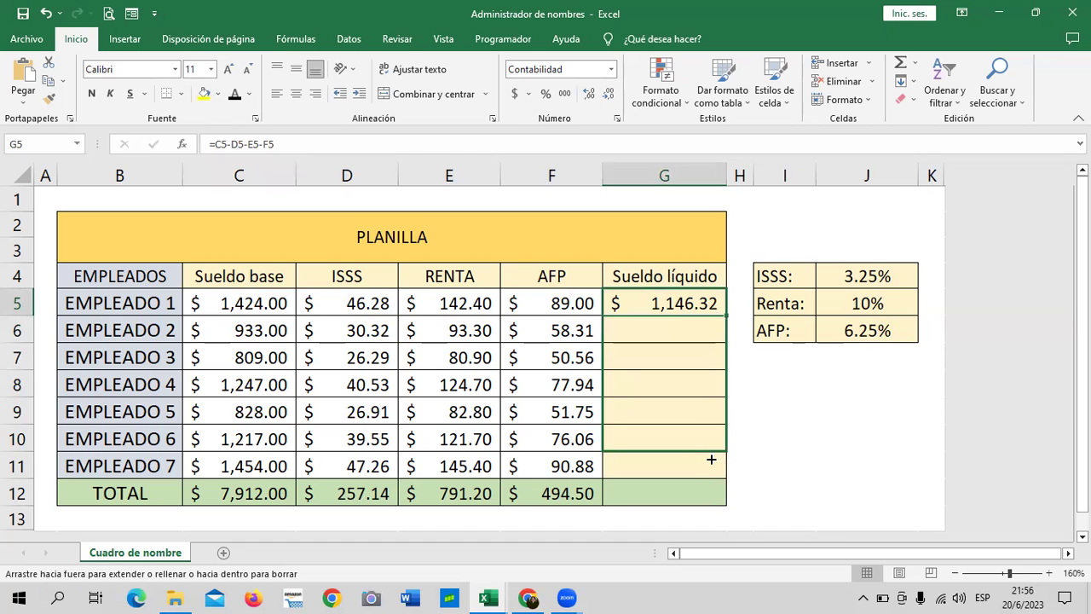
pyautogui.moveTo(724, 317); pyautogui.dragTo(709, 473)
pyautogui.click(769, 437)
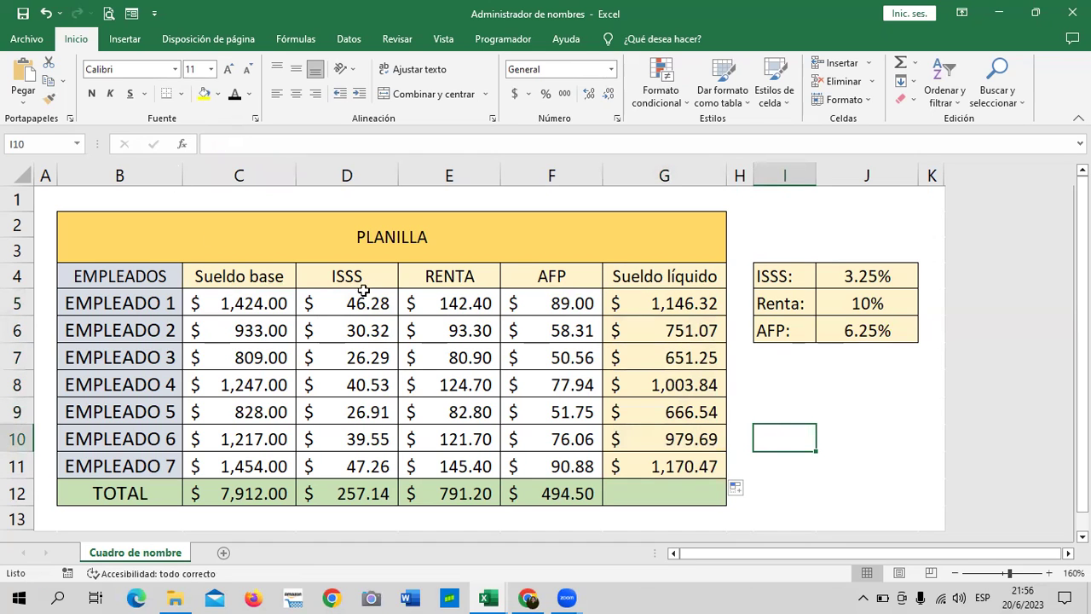
pyautogui.moveTo(360, 307); pyautogui.dragTo(565, 468)
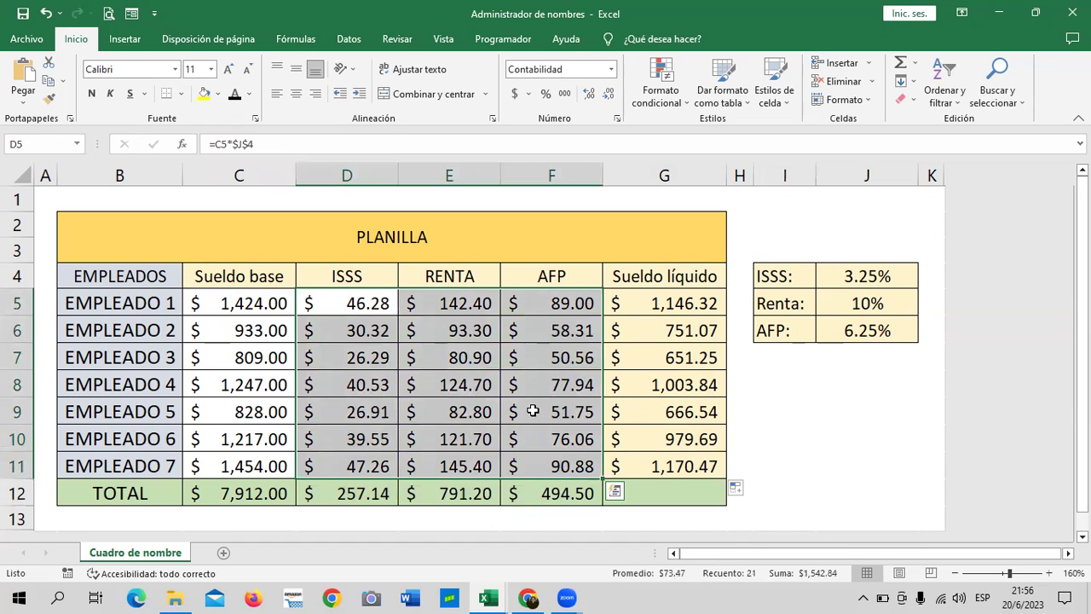
# Delete the deduction formulas in D5:F11, leaving Sueldo líquido equal to each base salary
pyautogui.press('Delete')
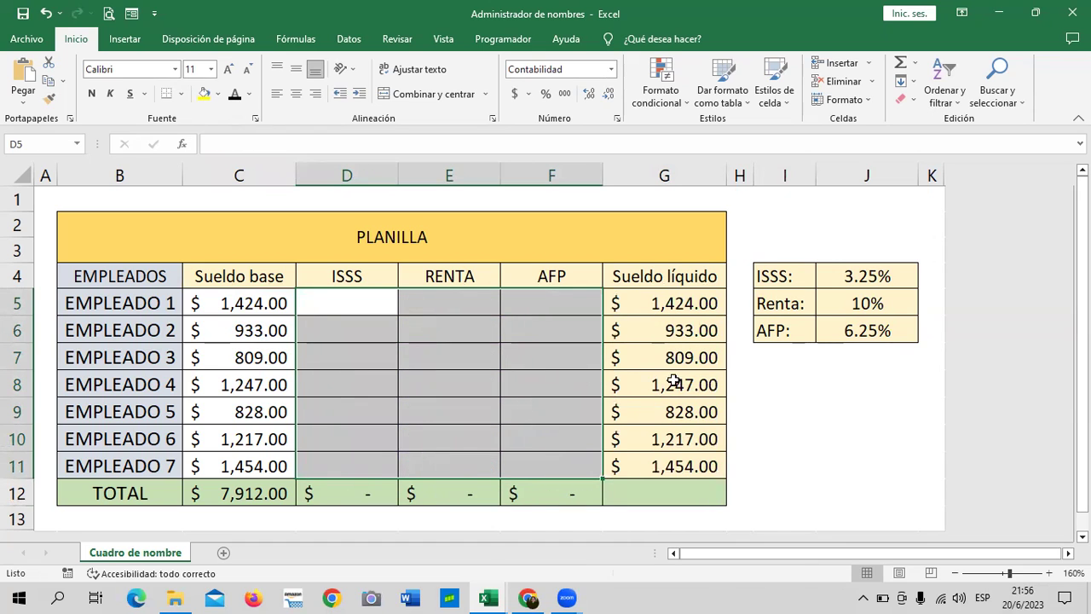
pyautogui.click(780, 390)
pyautogui.click(339, 304)
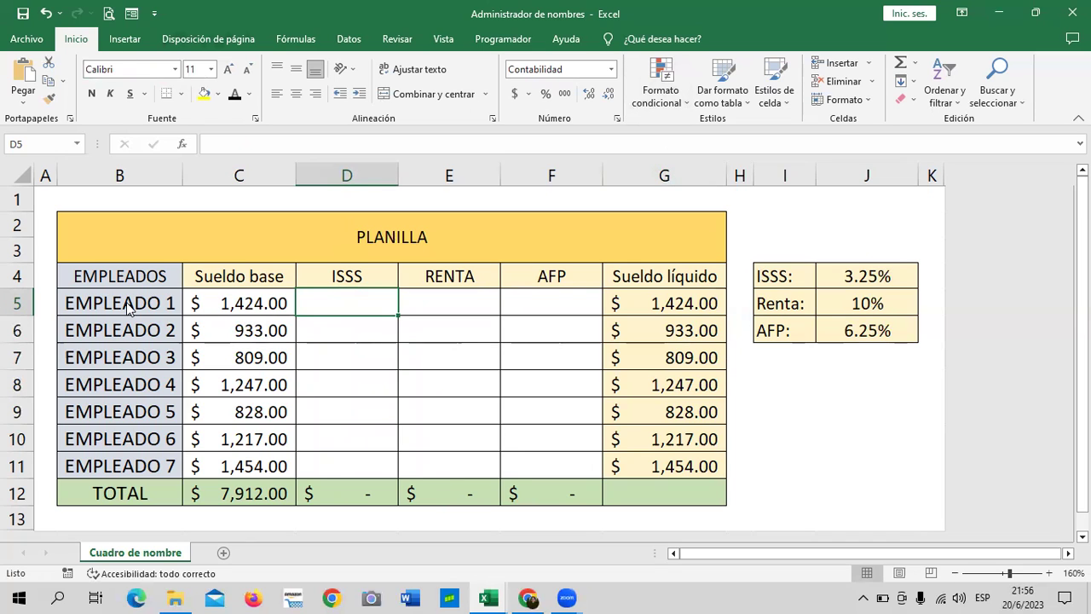
# Open Name Manager from Formulas and delete the AFP named constant
pyautogui.click(350, 39)
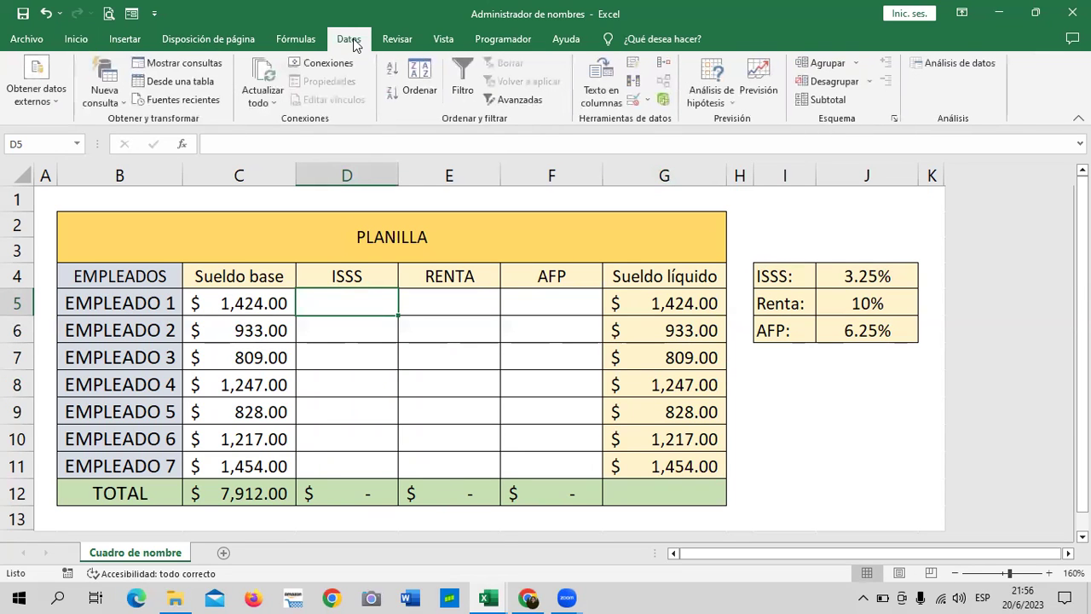
pyautogui.click(299, 40)
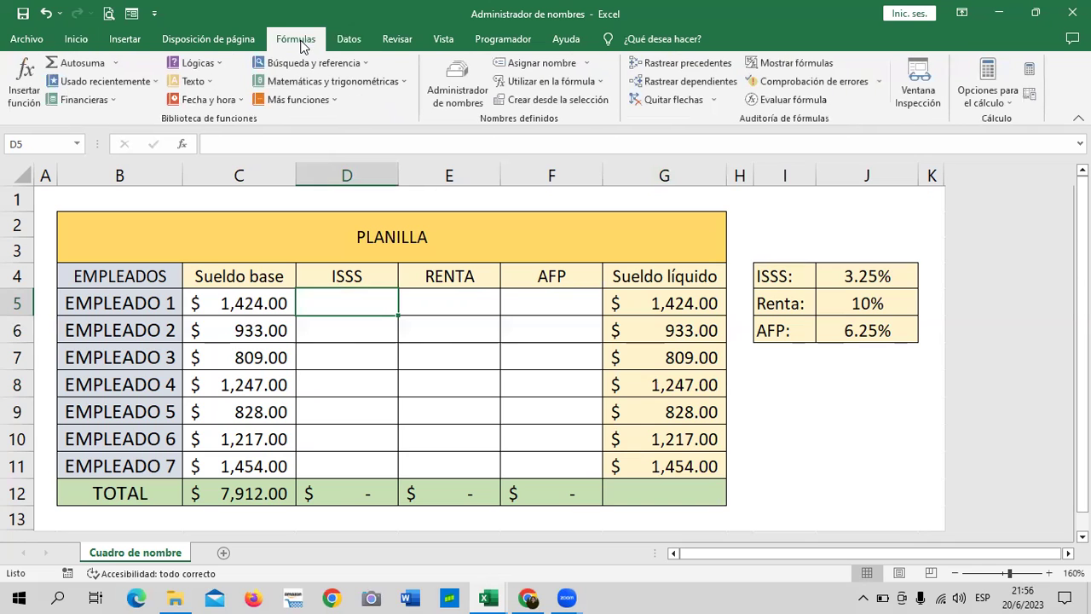
pyautogui.click(456, 90)
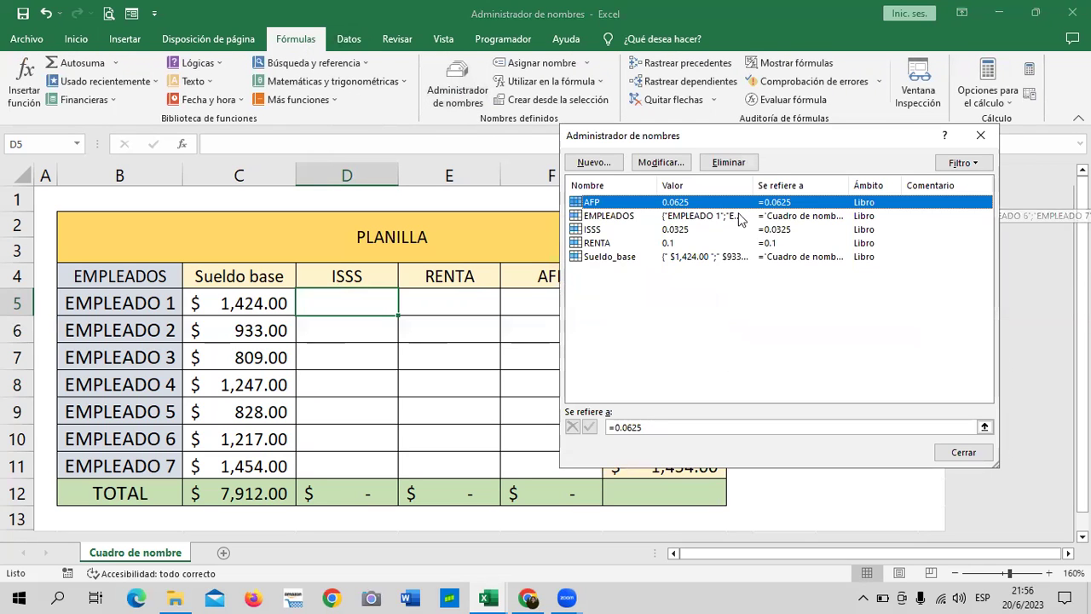
pyautogui.click(617, 271)
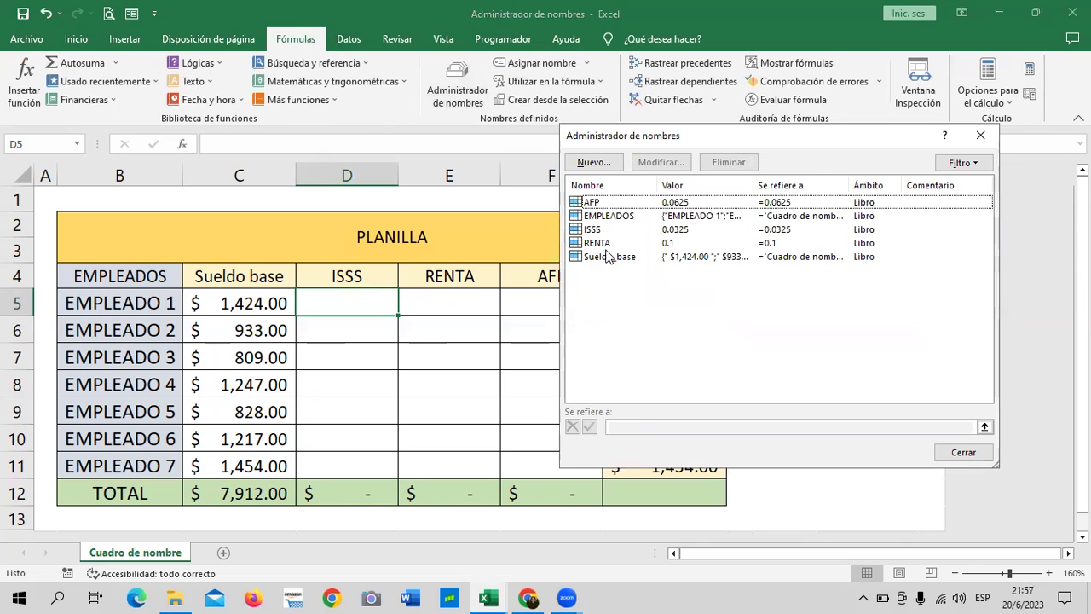
pyautogui.click(612, 205)
pyautogui.click(727, 162)
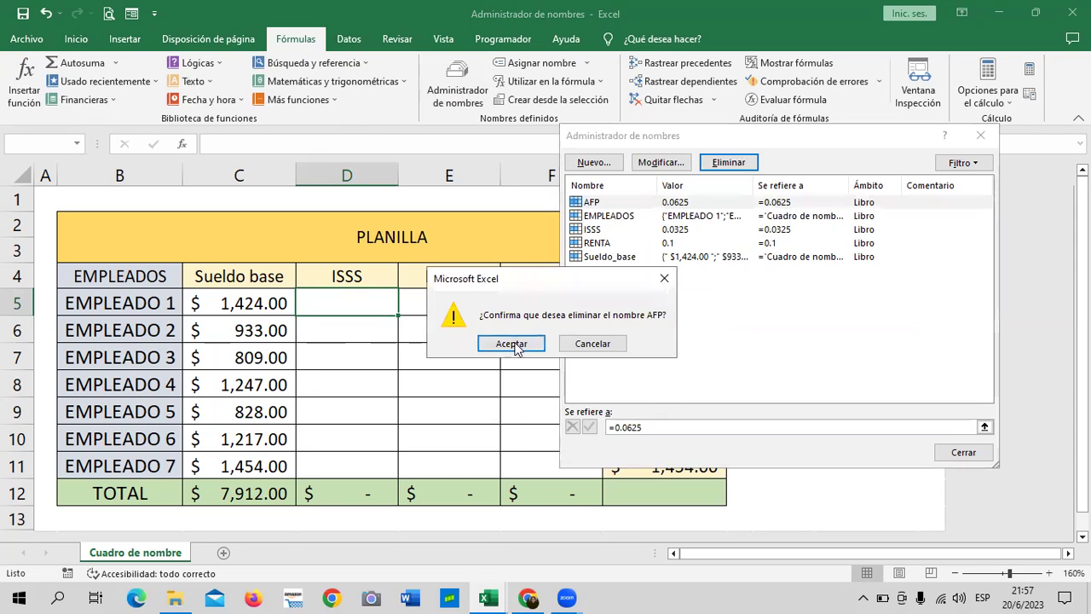
pyautogui.click(514, 345)
# Delete the ISSS and RENTA named constants and close Name Manager
pyautogui.click(594, 218)
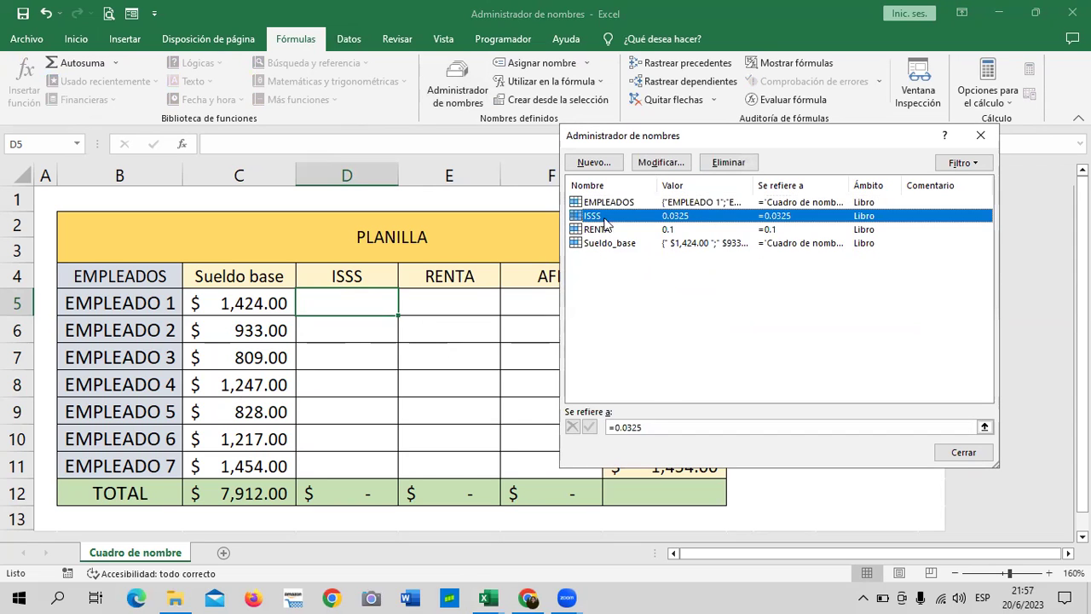
pyautogui.click(728, 162)
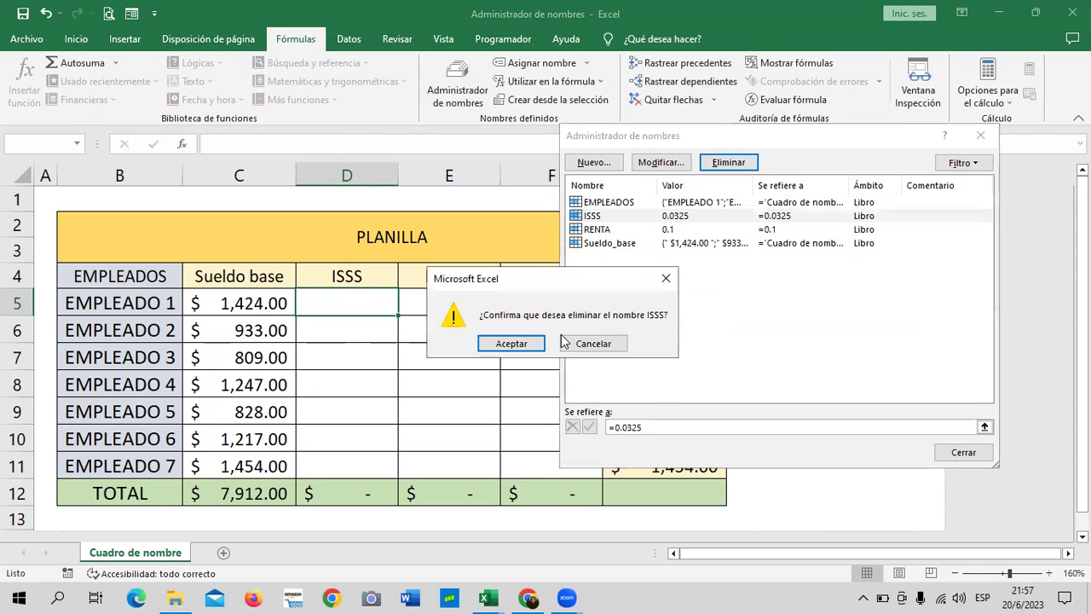
pyautogui.click(514, 344)
pyautogui.click(630, 216)
pyautogui.click(728, 162)
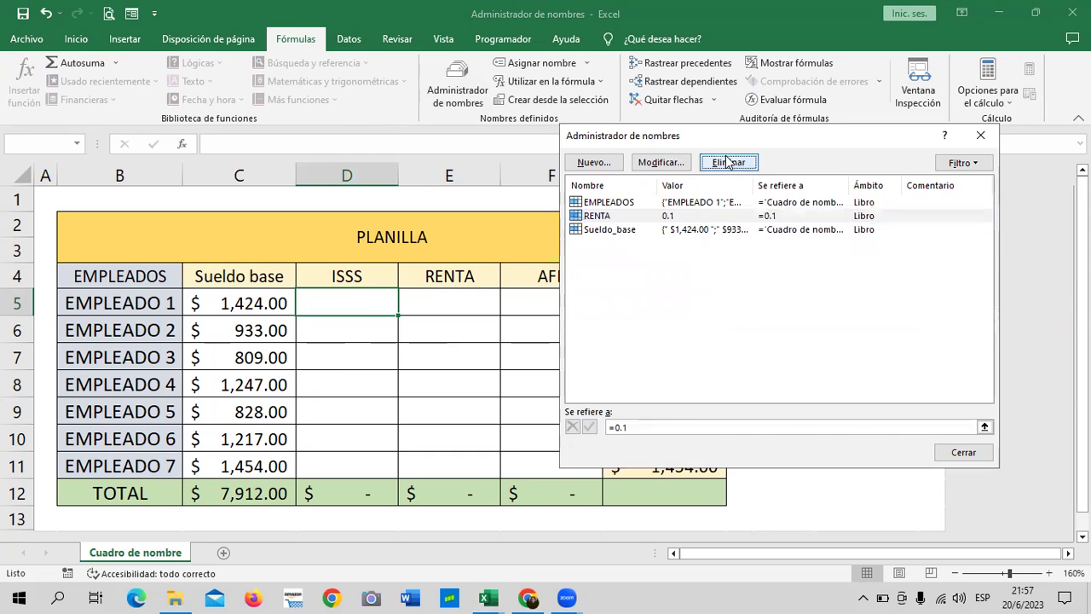
pyautogui.click(534, 347)
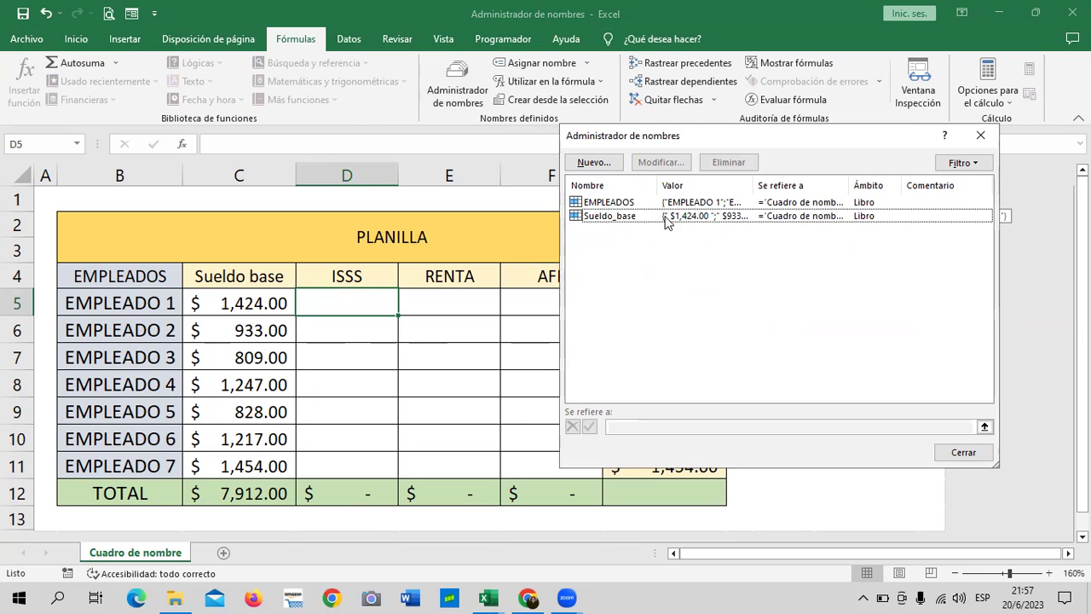
pyautogui.click(981, 136)
# Select several blank cells around the rate table
pyautogui.moveTo(759, 391); pyautogui.dragTo(895, 443)
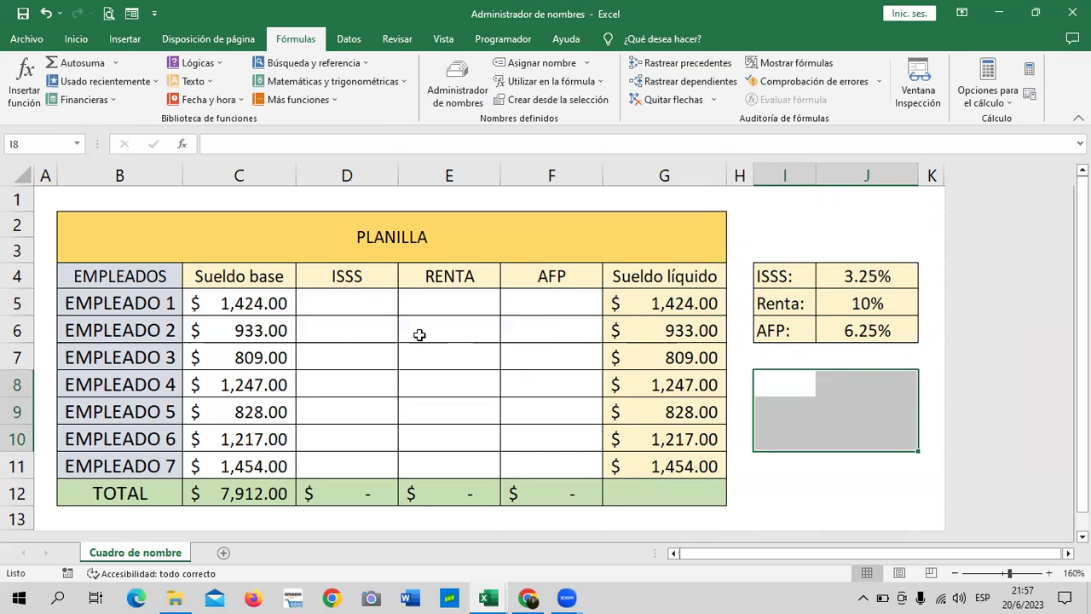
pyautogui.click(841, 349)
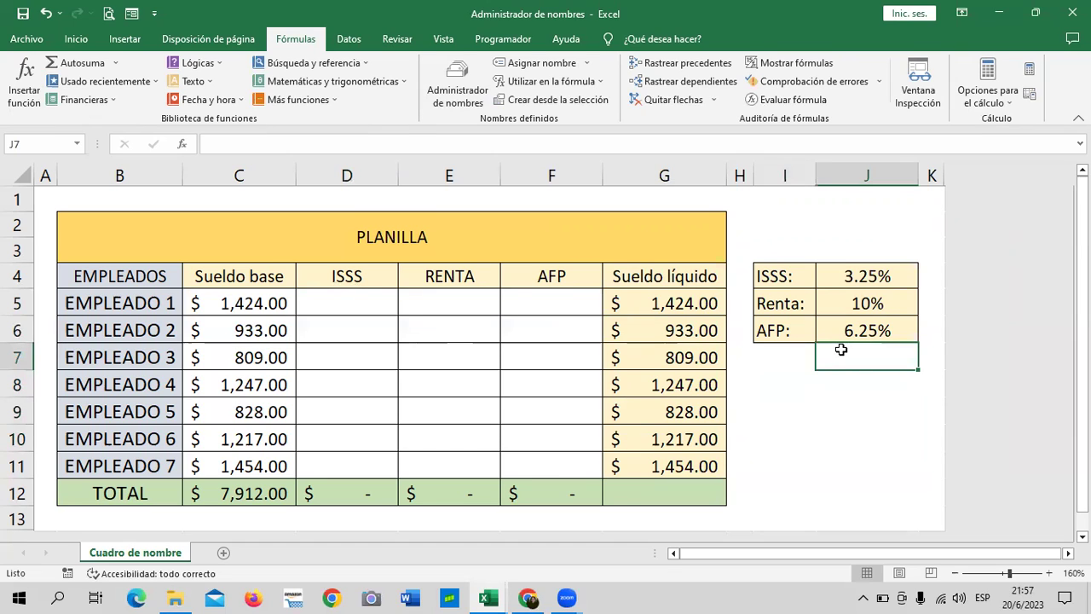
pyautogui.click(769, 410)
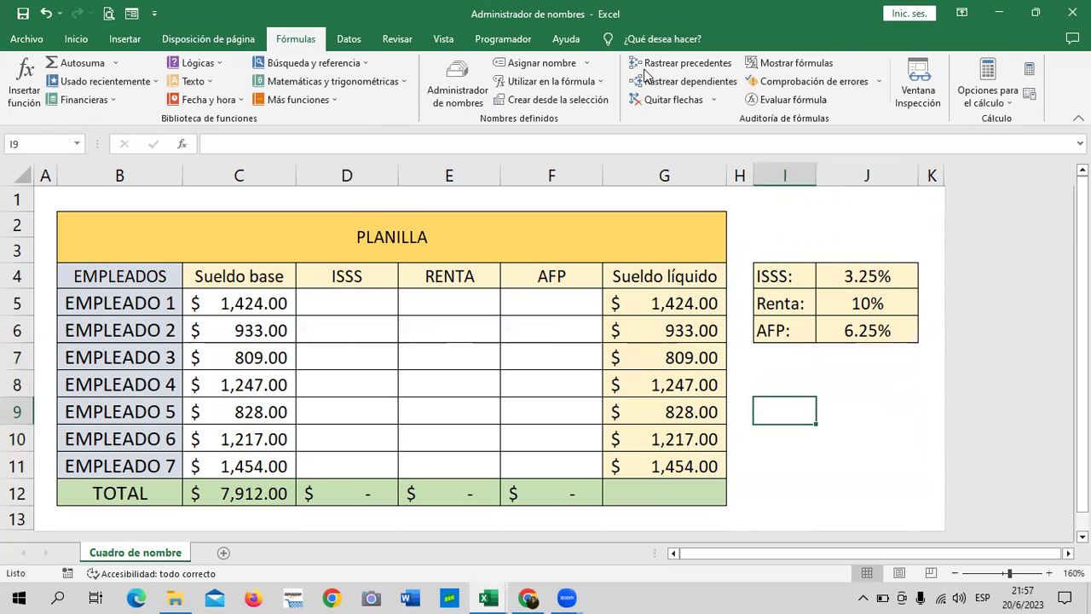
pyautogui.click(366, 304)
pyautogui.click(756, 359)
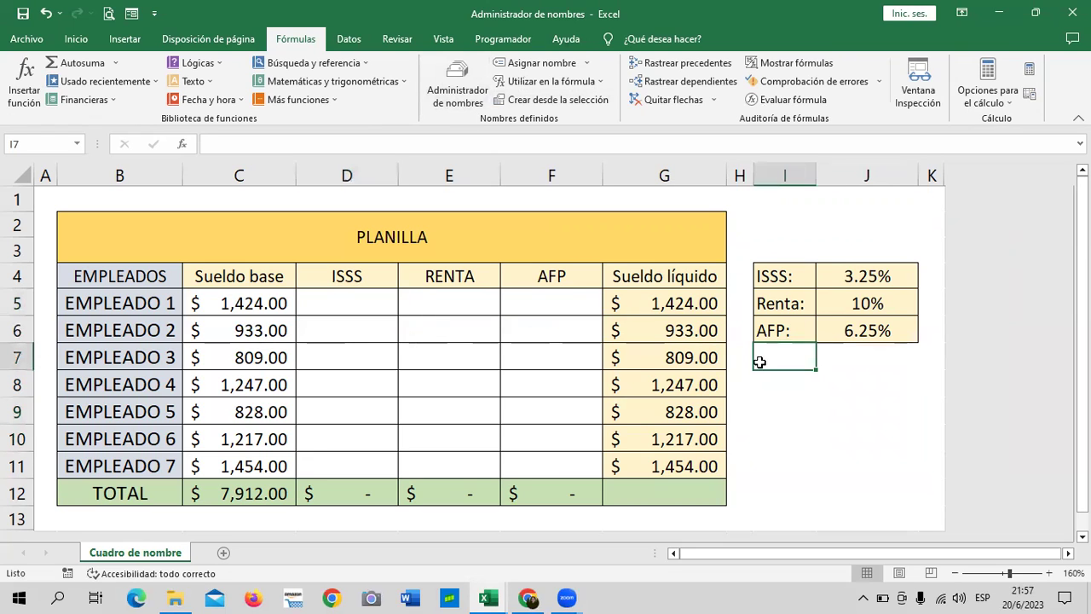
pyautogui.click(844, 376)
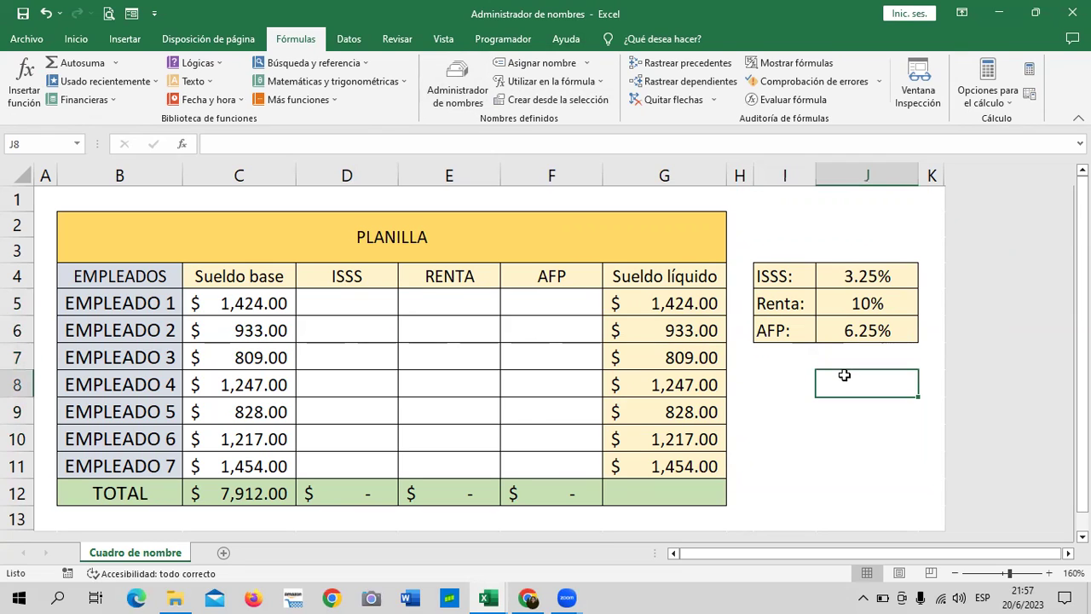
# Create a new name ISSS in Name Manager referring to the constant 3.25%
pyautogui.click(453, 93)
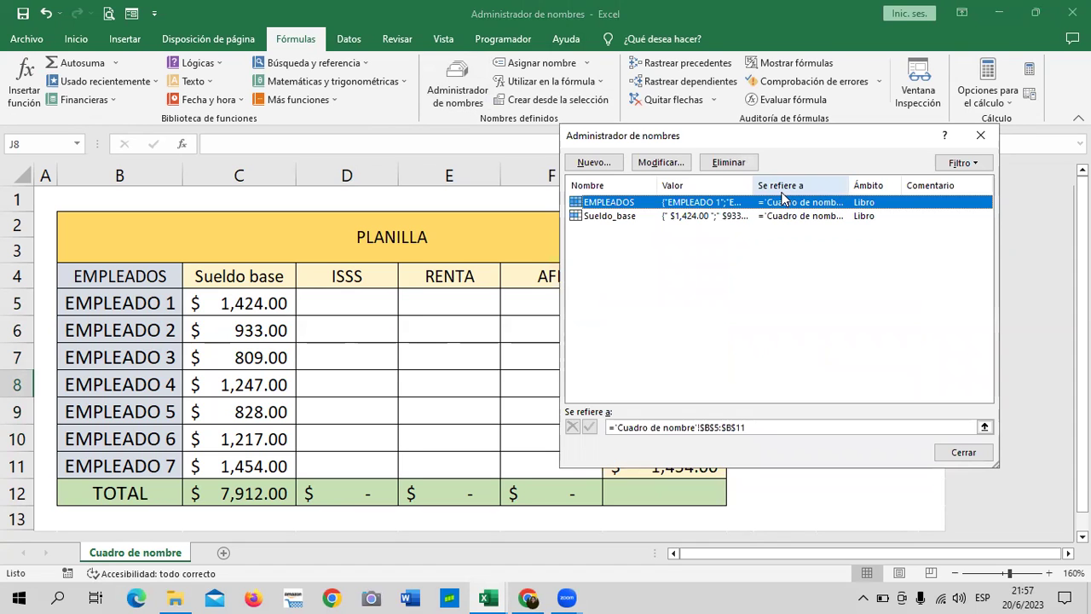
pyautogui.click(594, 162)
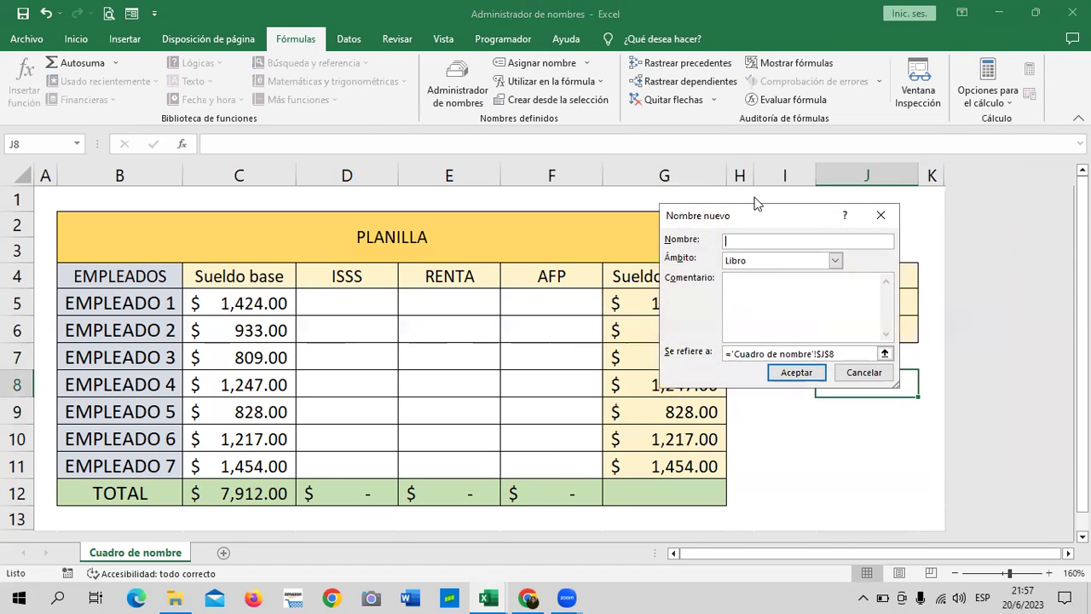
pyautogui.write('ISSS')
pyautogui.moveTo(834, 354); pyautogui.dragTo(723, 357)
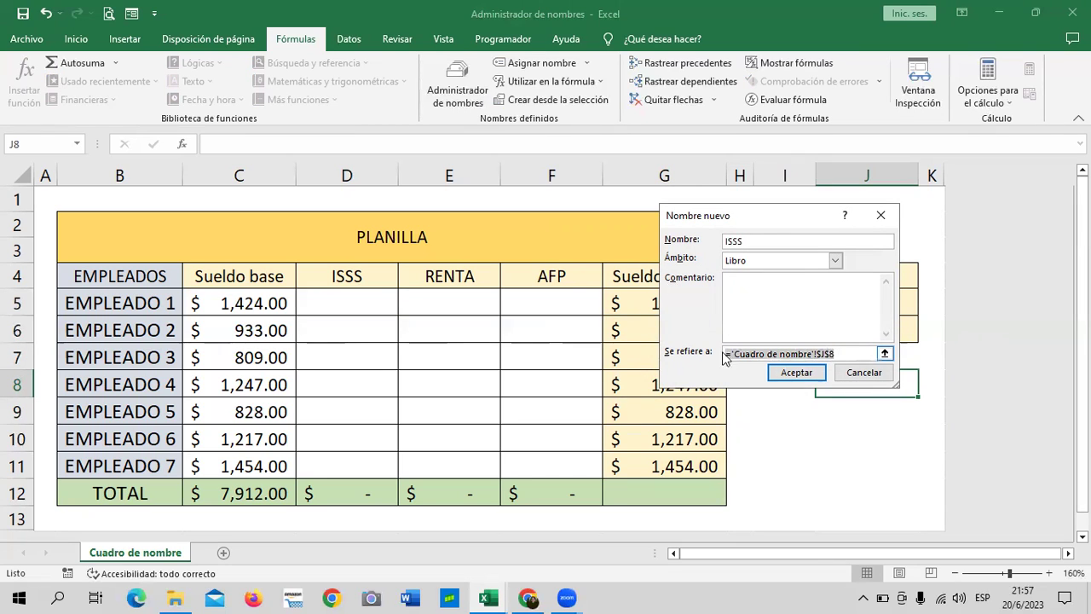
pyautogui.write('3.25')
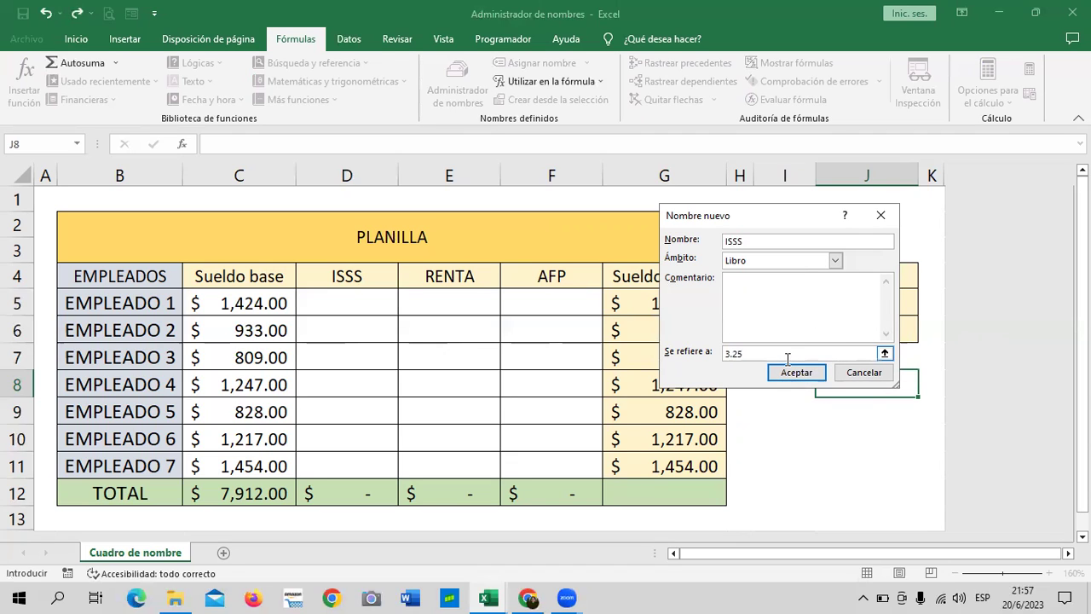
pyautogui.write('%')
pyautogui.click(798, 373)
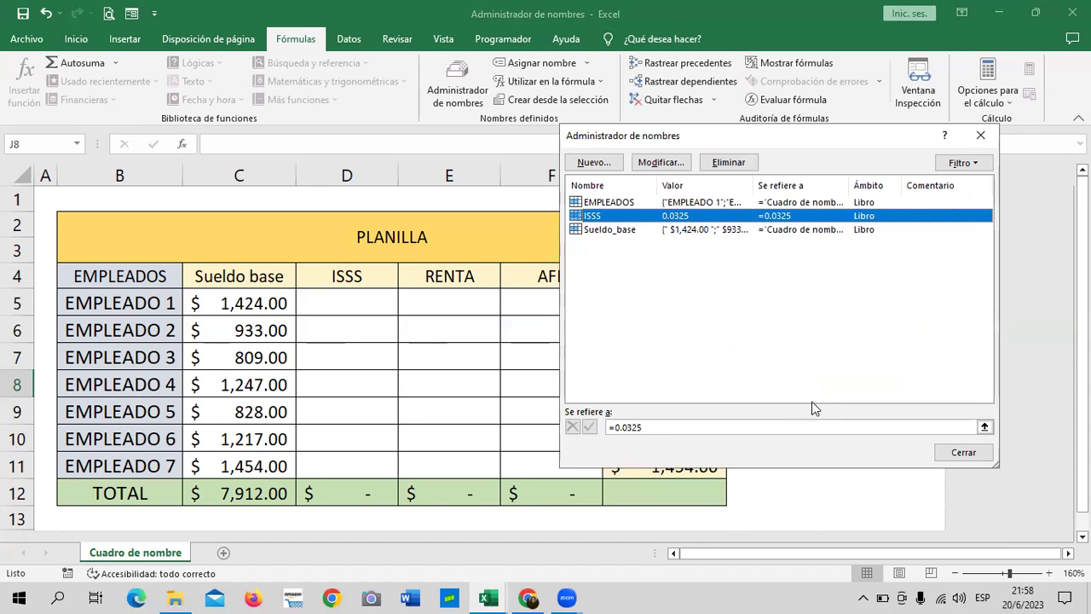
pyautogui.click(964, 452)
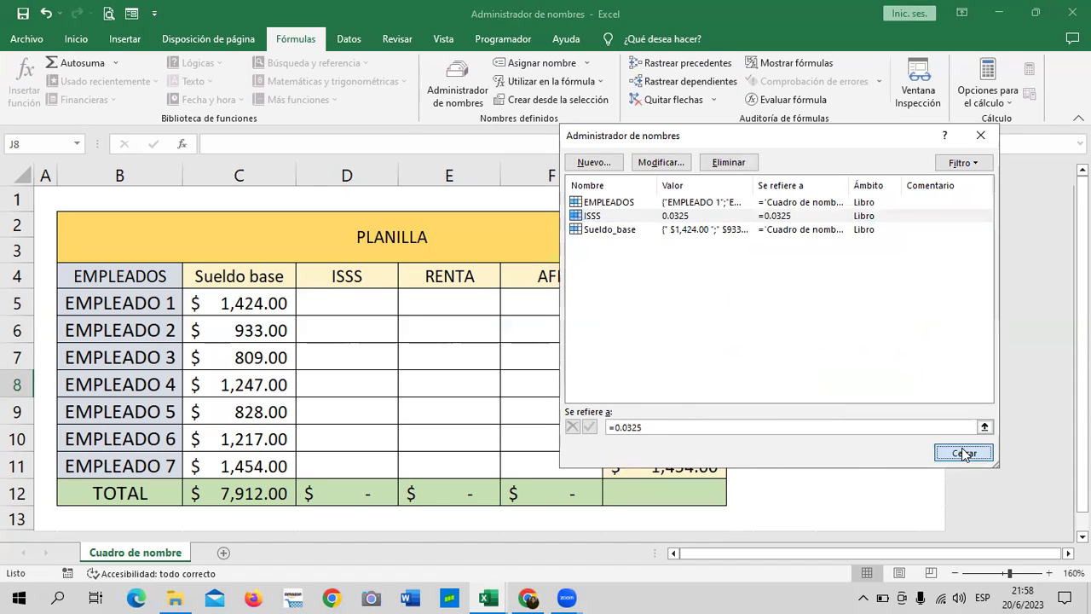
# Enter =C5*ISSS in D5 using the new ISSS name
pyautogui.click(829, 459)
pyautogui.click(348, 303)
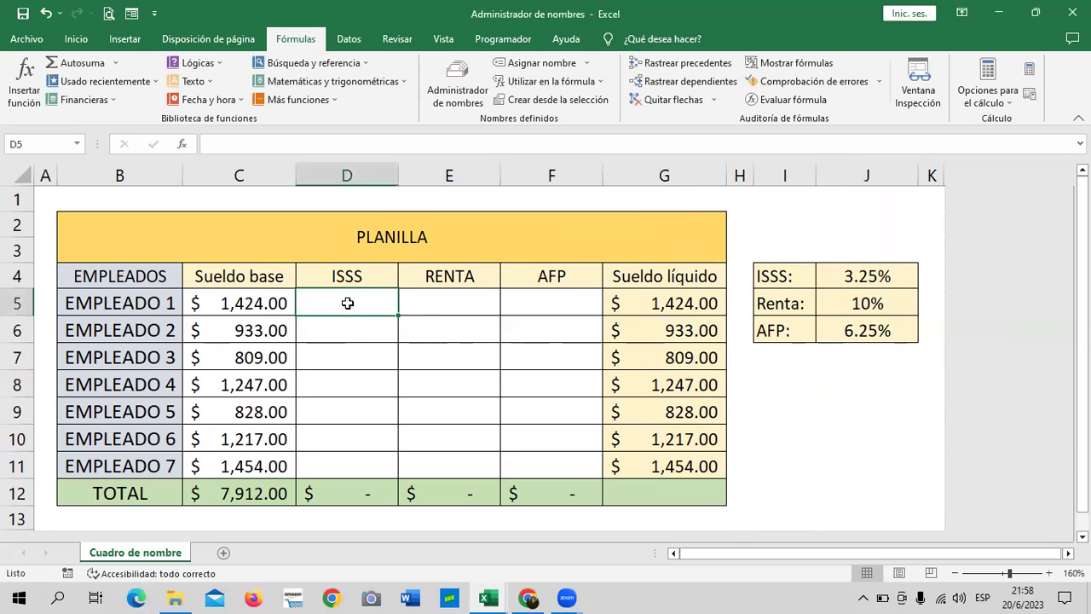
pyautogui.write('=')
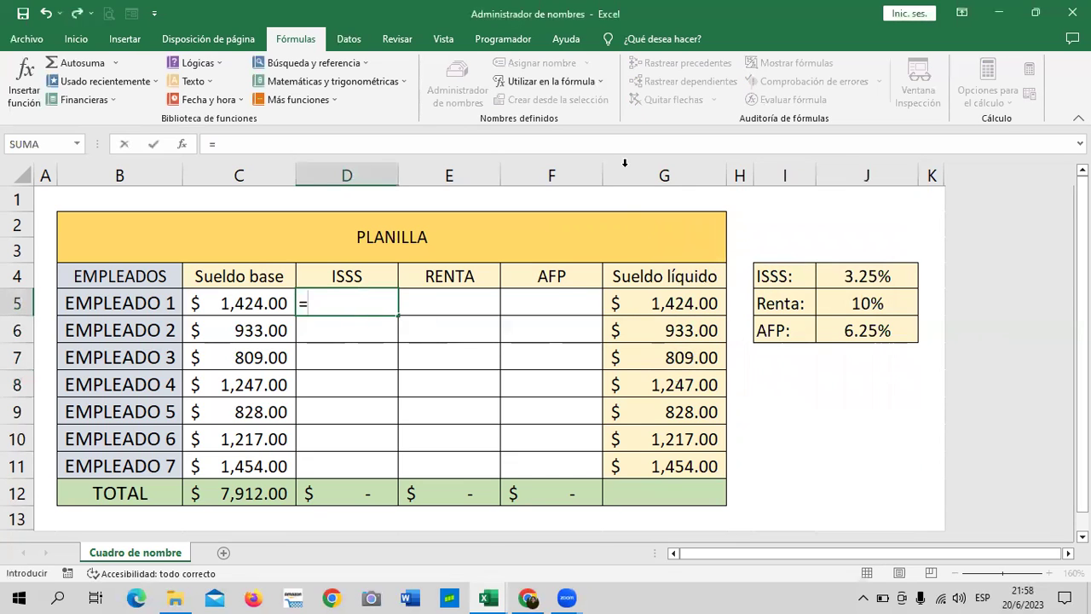
pyautogui.click(245, 304)
pyautogui.write('*ISS')
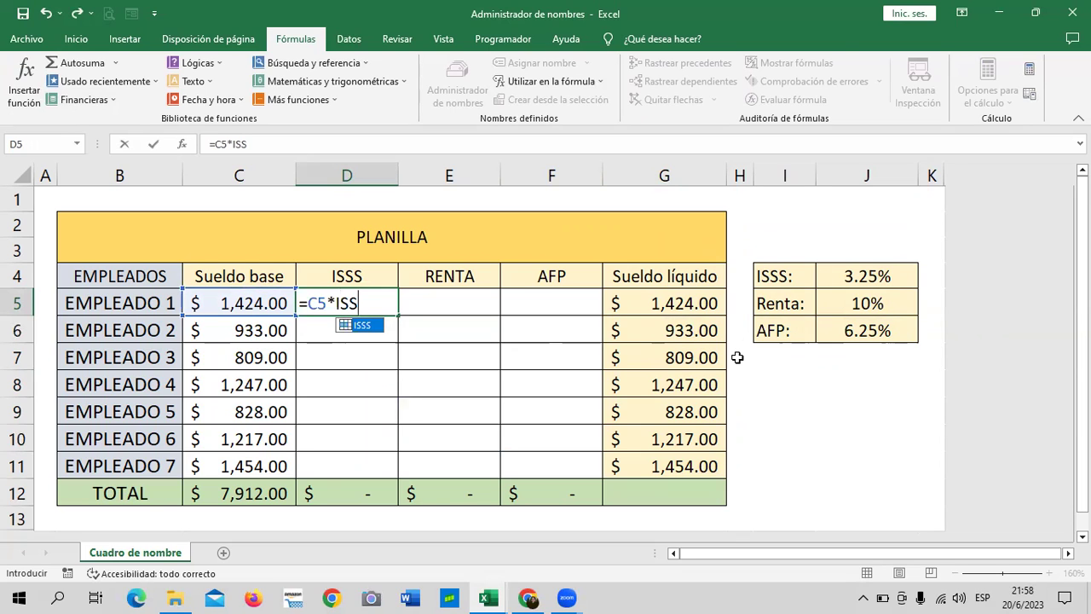
pyautogui.write('S')
pyautogui.doubleClick(358, 325)
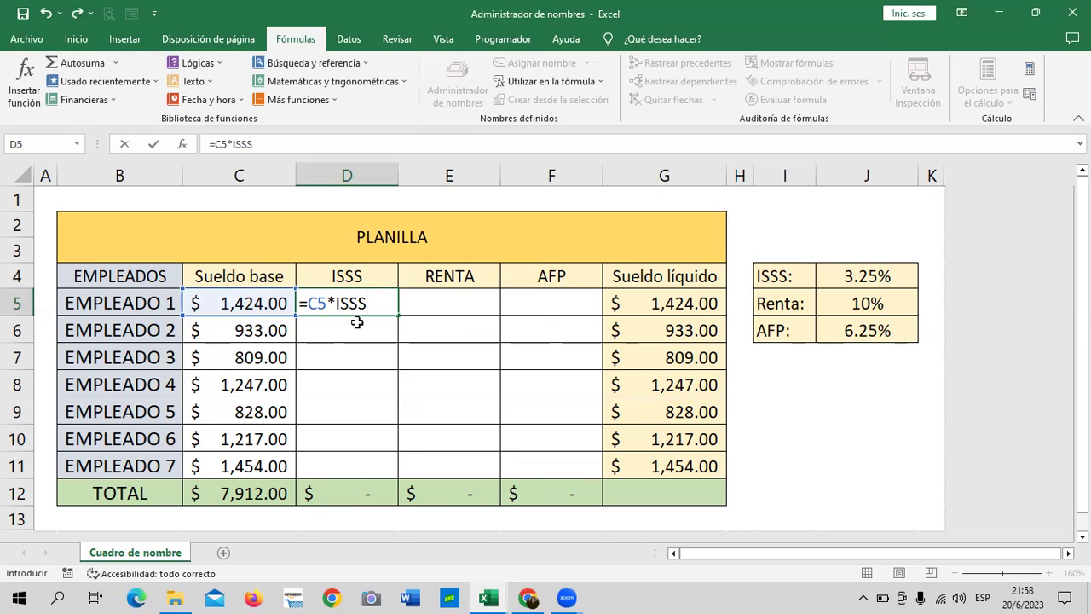
pyautogui.press('Return')
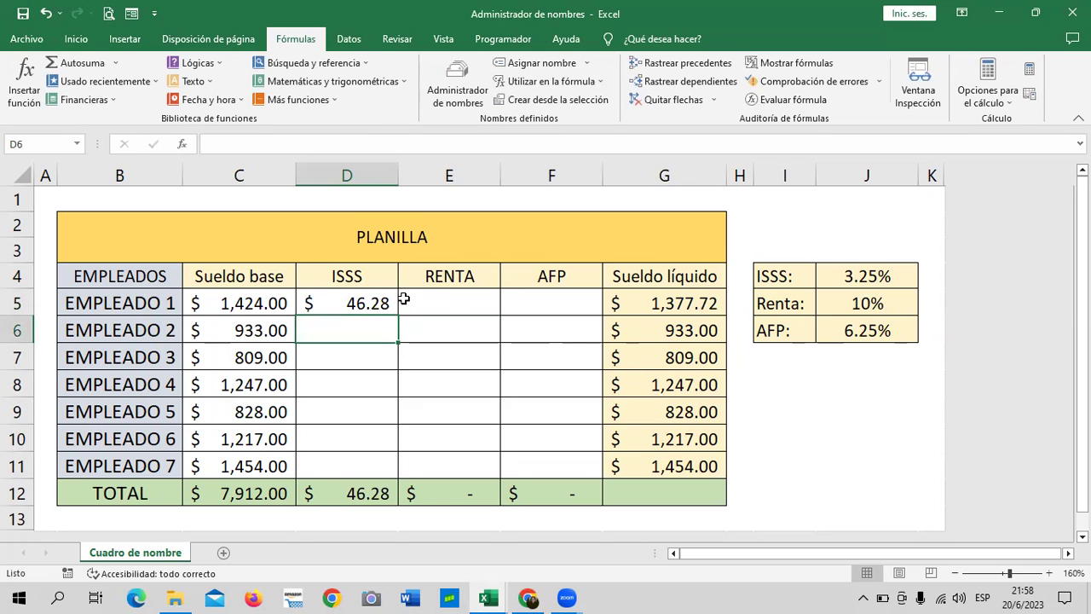
# Fill the ISSS formula down to D11 for all seven employees, totalling $257.14
pyautogui.click(363, 303)
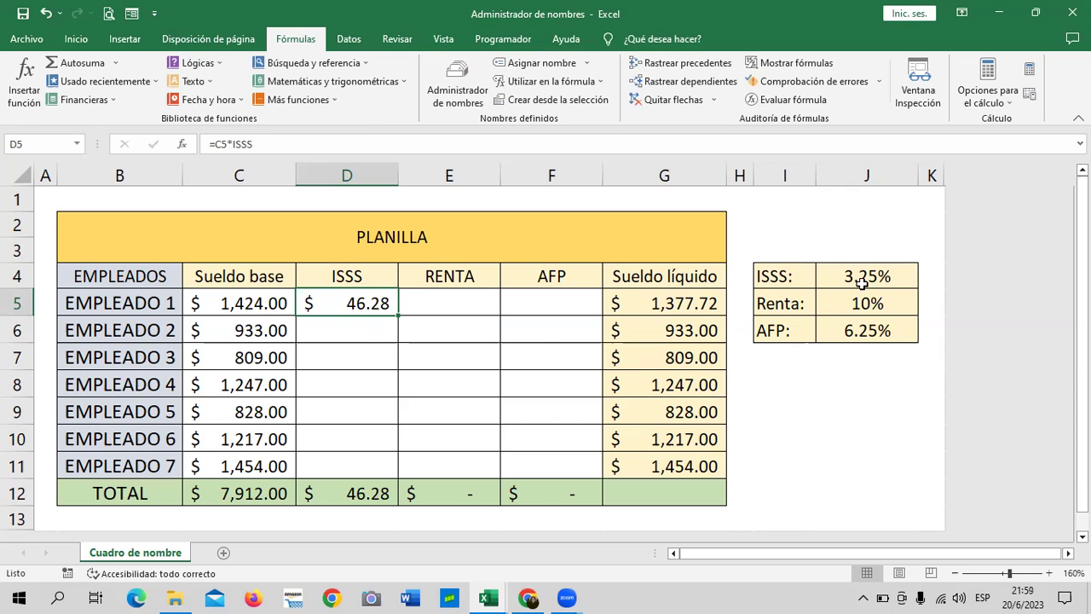
pyautogui.moveTo(398, 315); pyautogui.dragTo(407, 474)
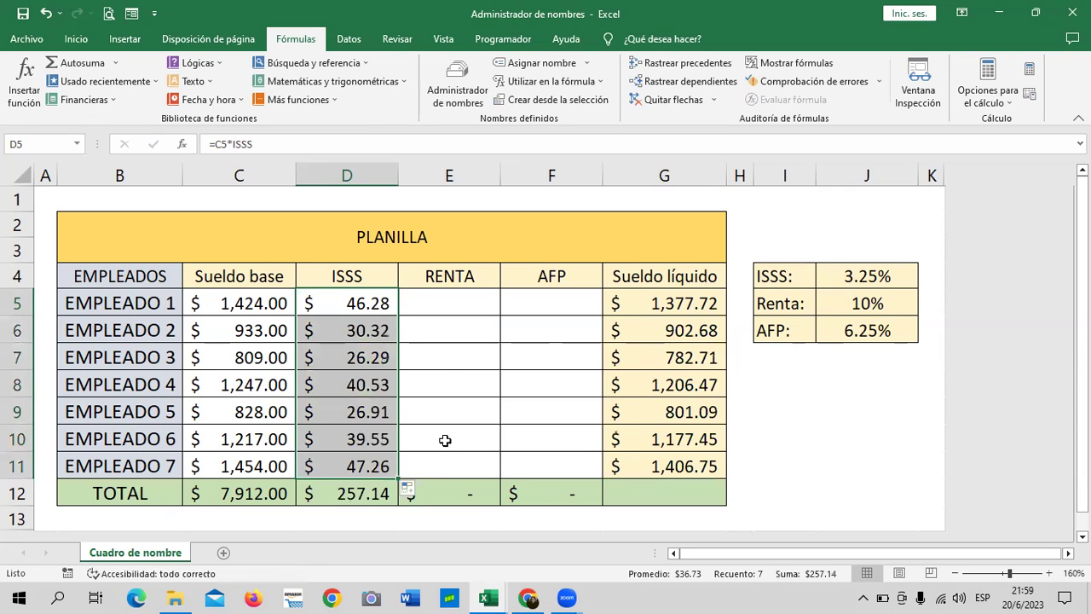
pyautogui.click(493, 438)
pyautogui.click(464, 313)
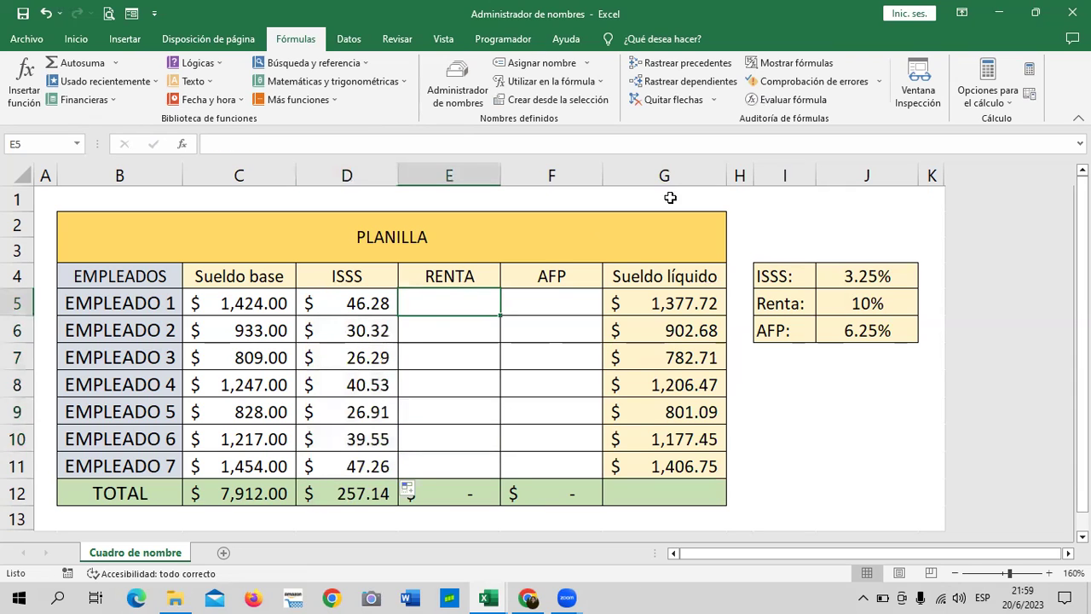
# Bring up Name Manager listing EMPLEADOS, ISSS (0.0325) and Sueldo_base
pyautogui.click(455, 78)
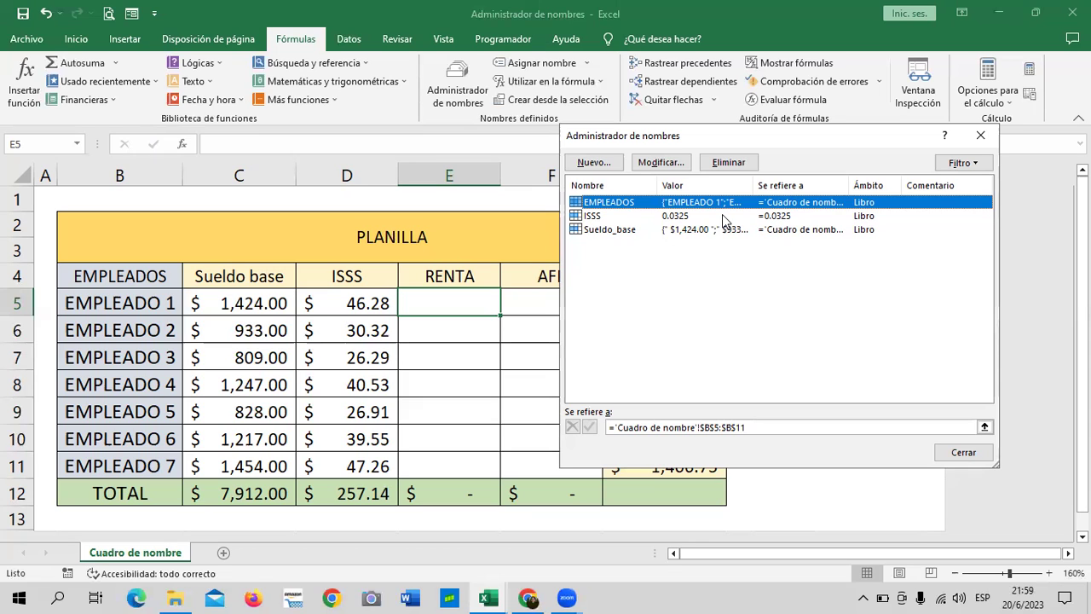
# Define a new name RENTA that refers to the constant 10%
pyautogui.click(612, 159)
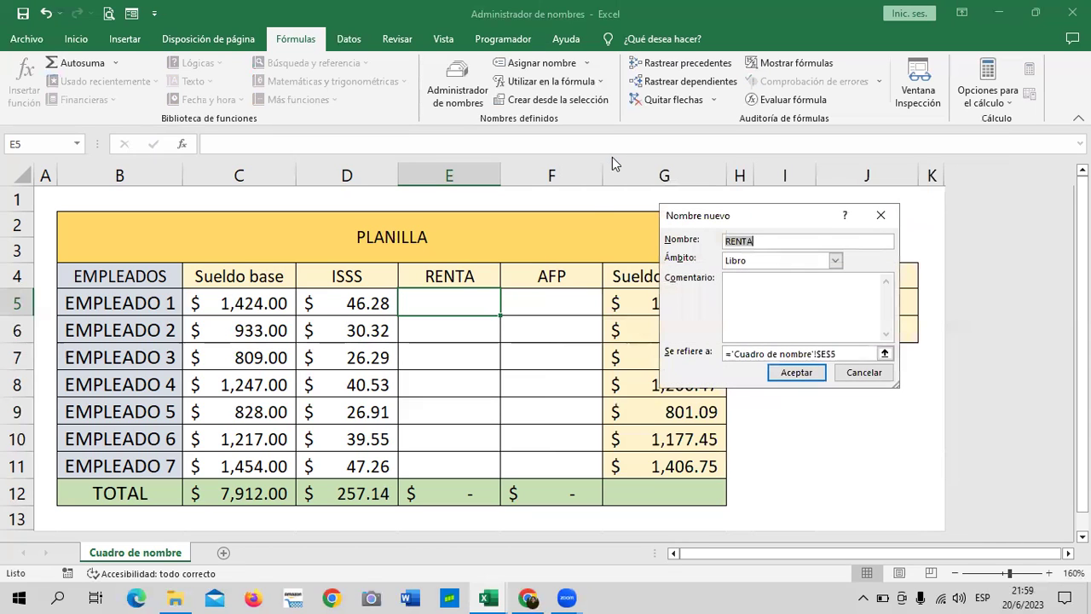
pyautogui.click(815, 241)
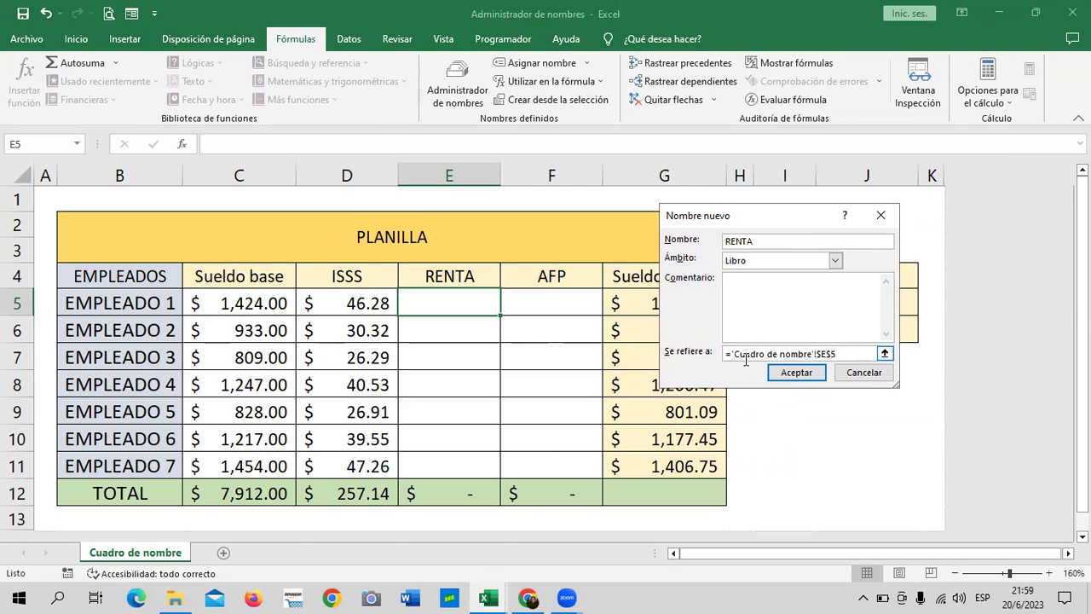
pyautogui.moveTo(746, 360); pyautogui.dragTo(723, 354)
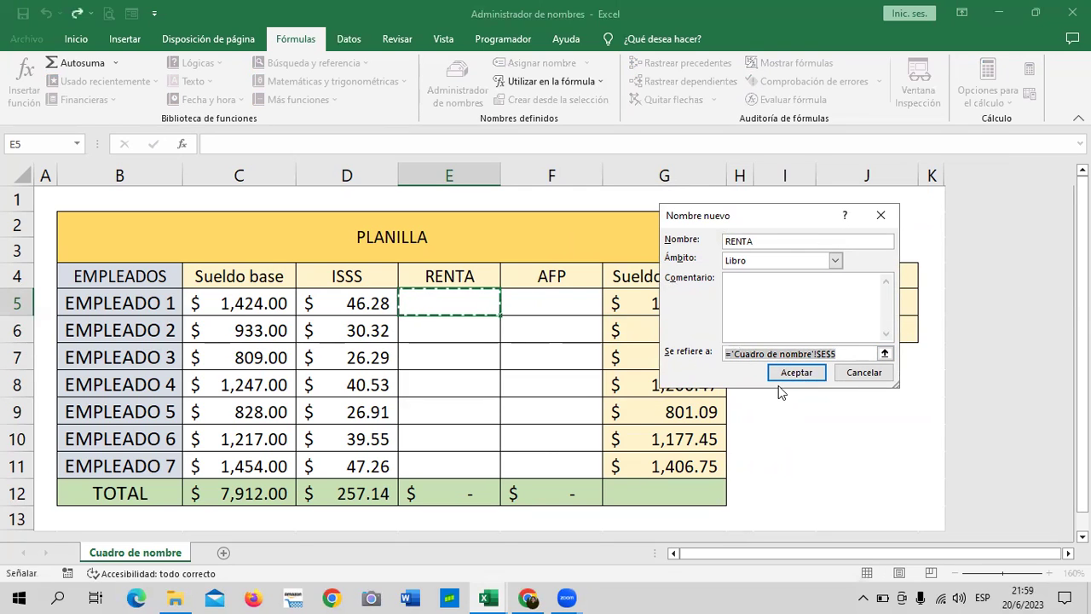
pyautogui.write('10')
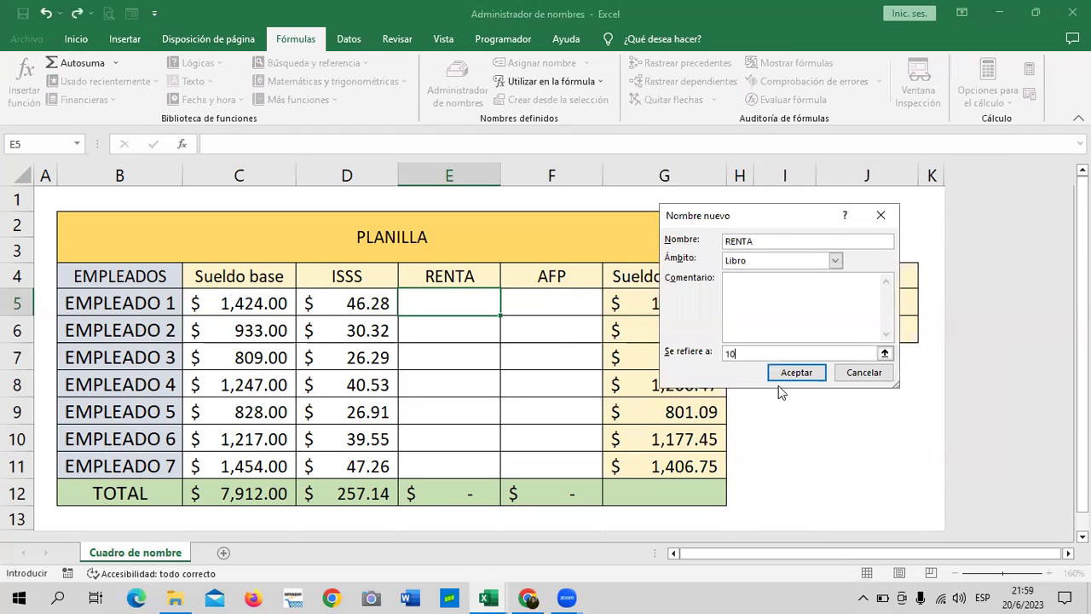
pyautogui.write('%')
pyautogui.click(809, 372)
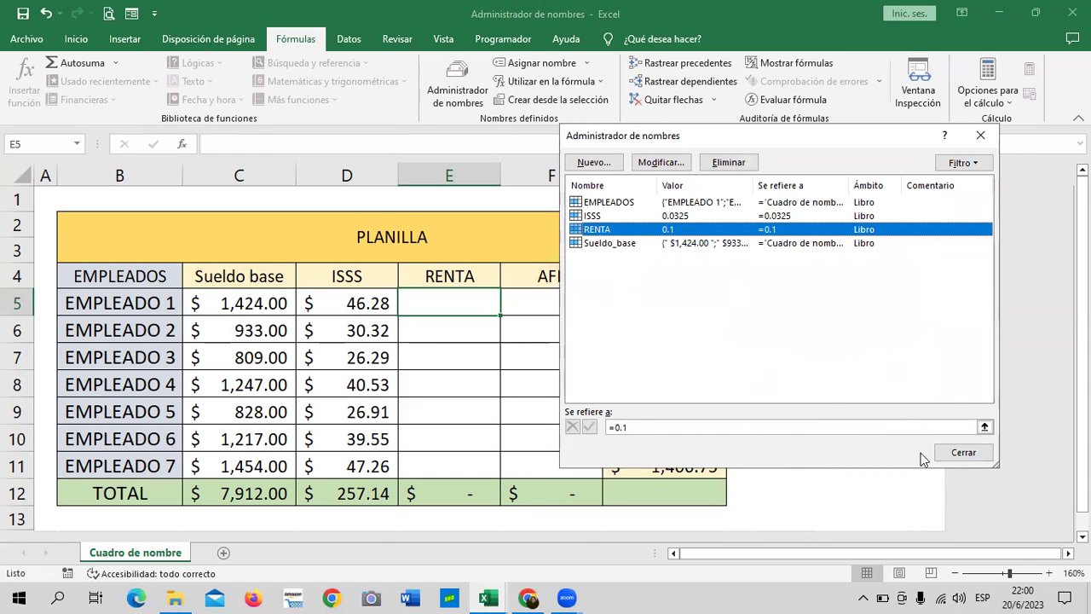
pyautogui.click(964, 453)
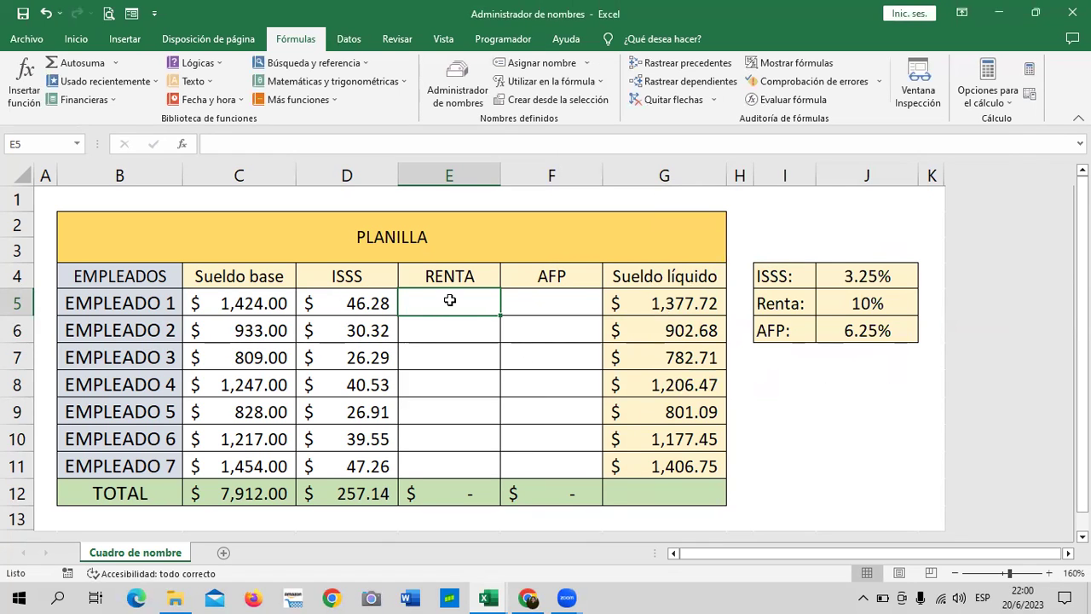
# Enter =C5*RENTA in E5 and fill it down through E11
pyautogui.write('=')
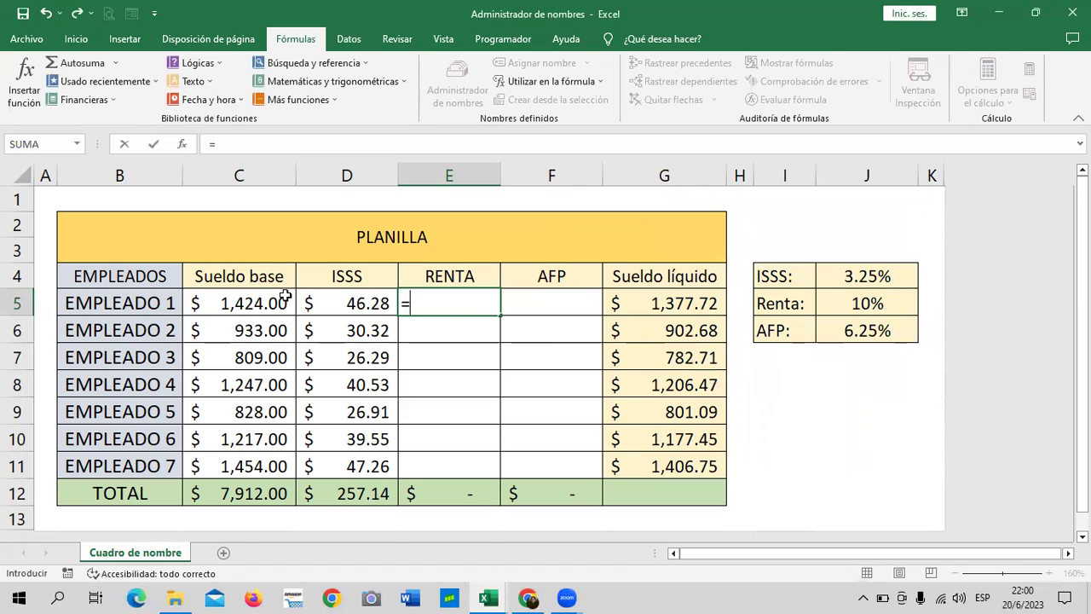
pyautogui.click(257, 300)
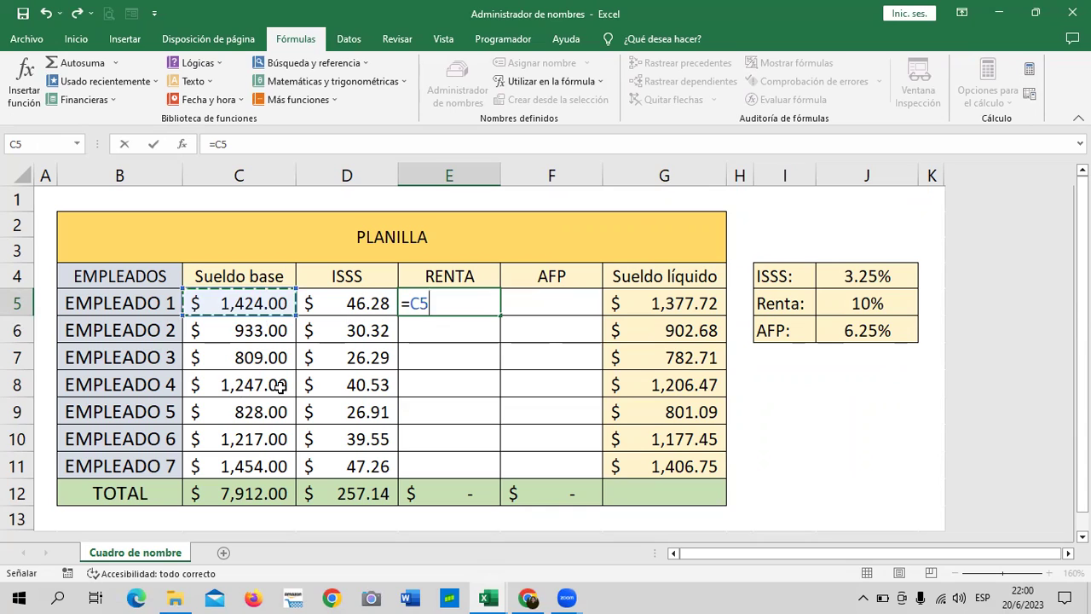
pyautogui.write('*')
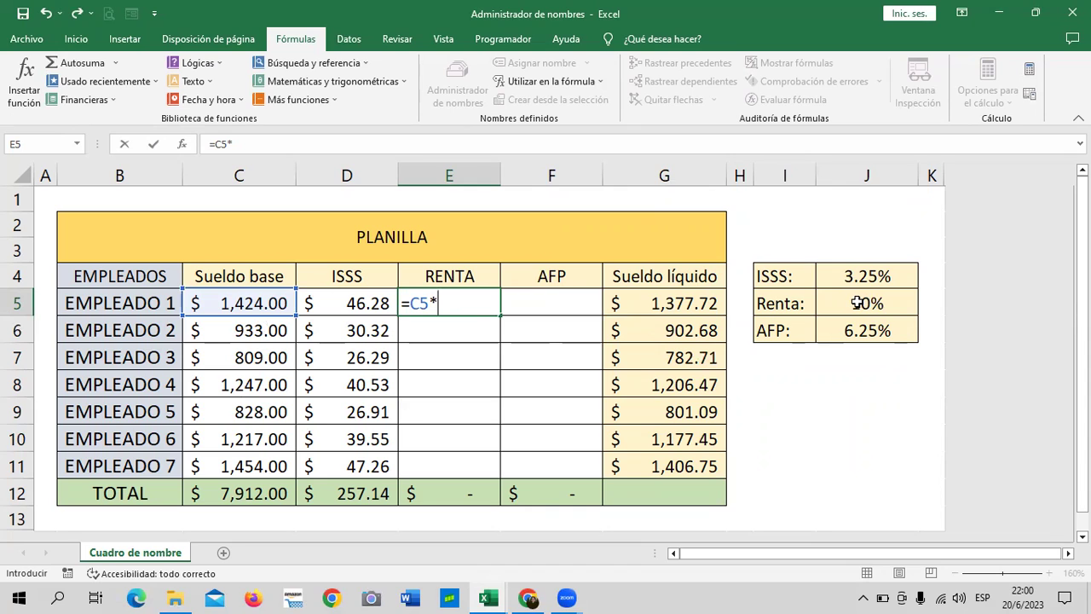
pyautogui.write('REN')
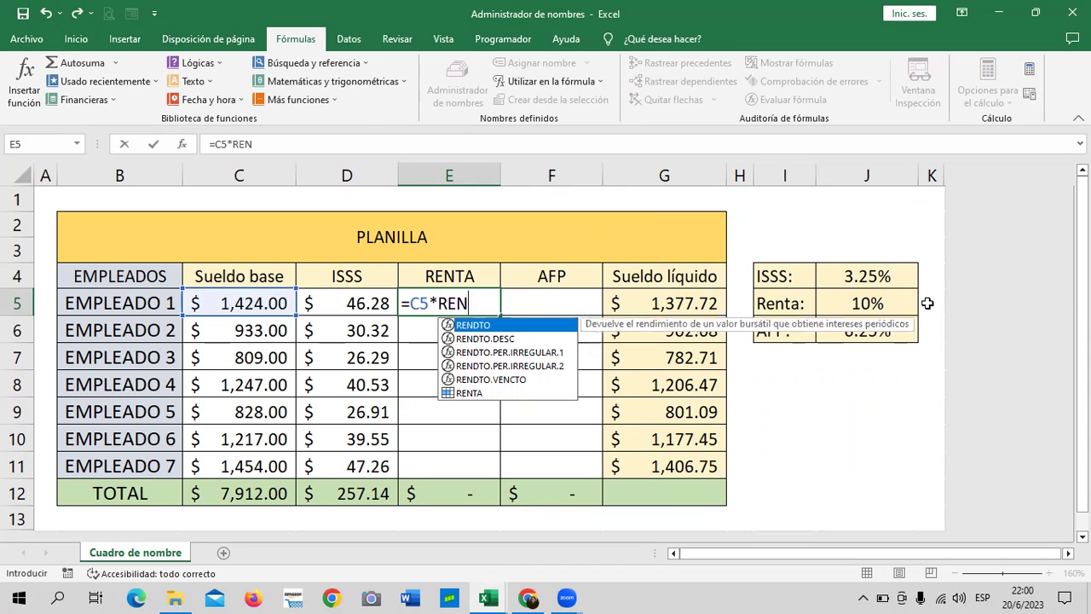
pyautogui.doubleClick(468, 393)
pyautogui.hotkey('ctrl', 'Return')
pyautogui.press('Down')
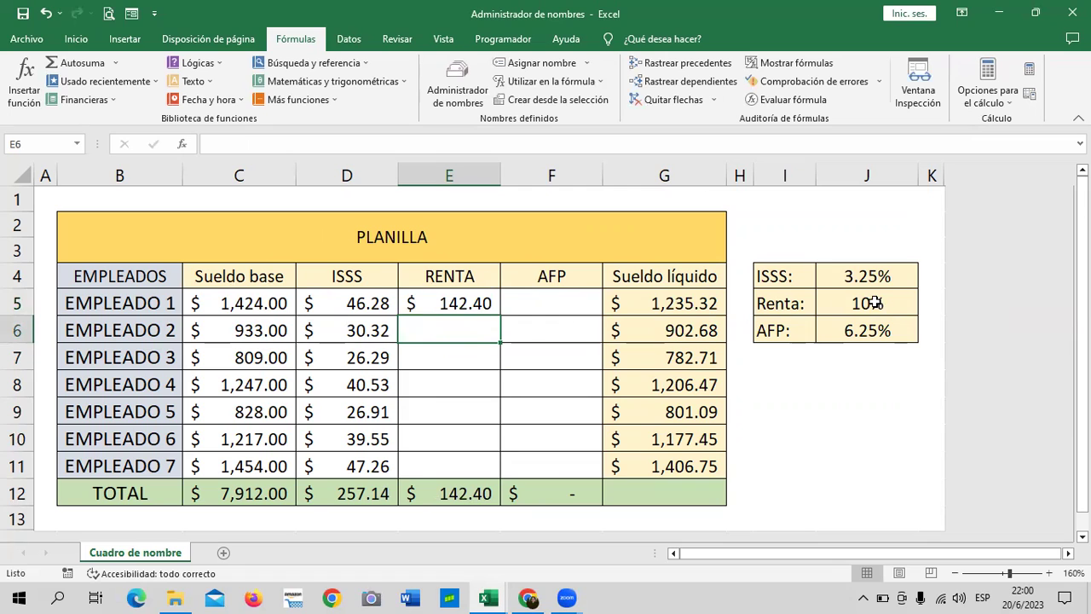
pyautogui.click(471, 306)
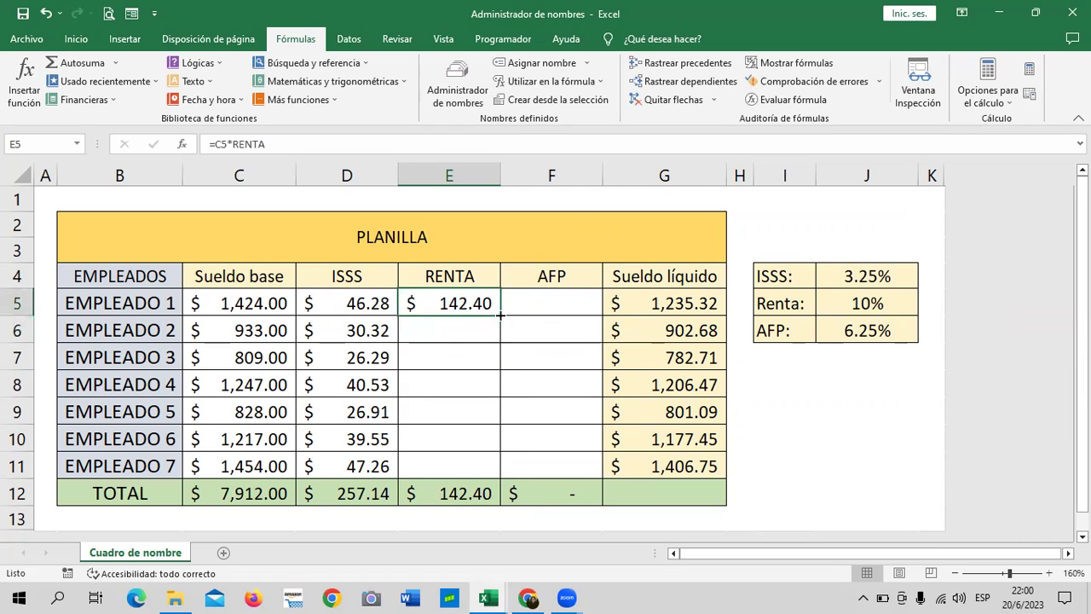
pyautogui.moveTo(506, 314); pyautogui.dragTo(502, 471)
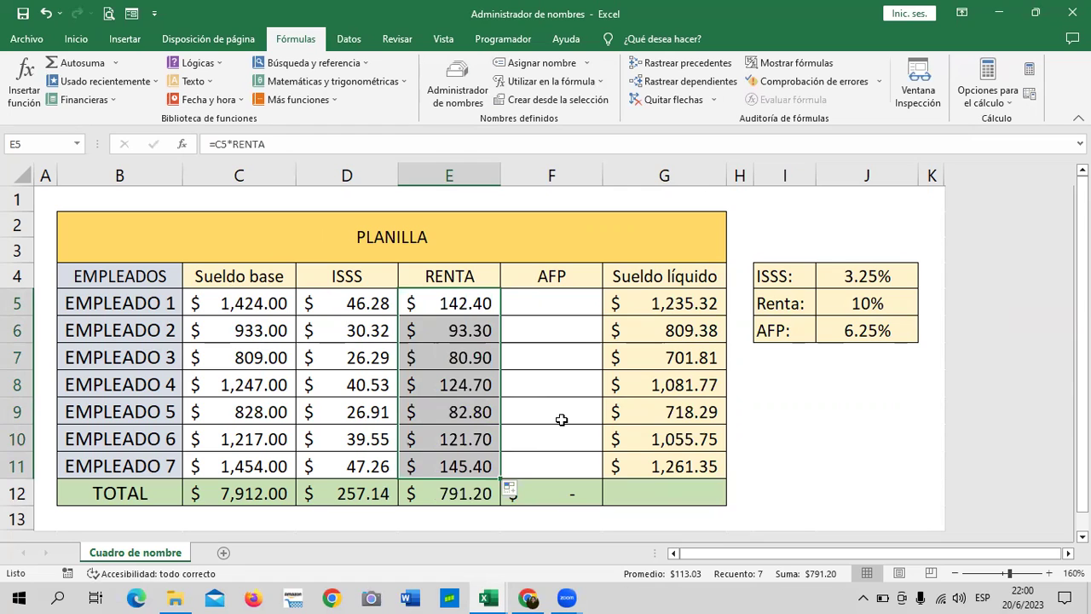
# Define a new name AFP that refers to the constant 6.25%
pyautogui.click(784, 393)
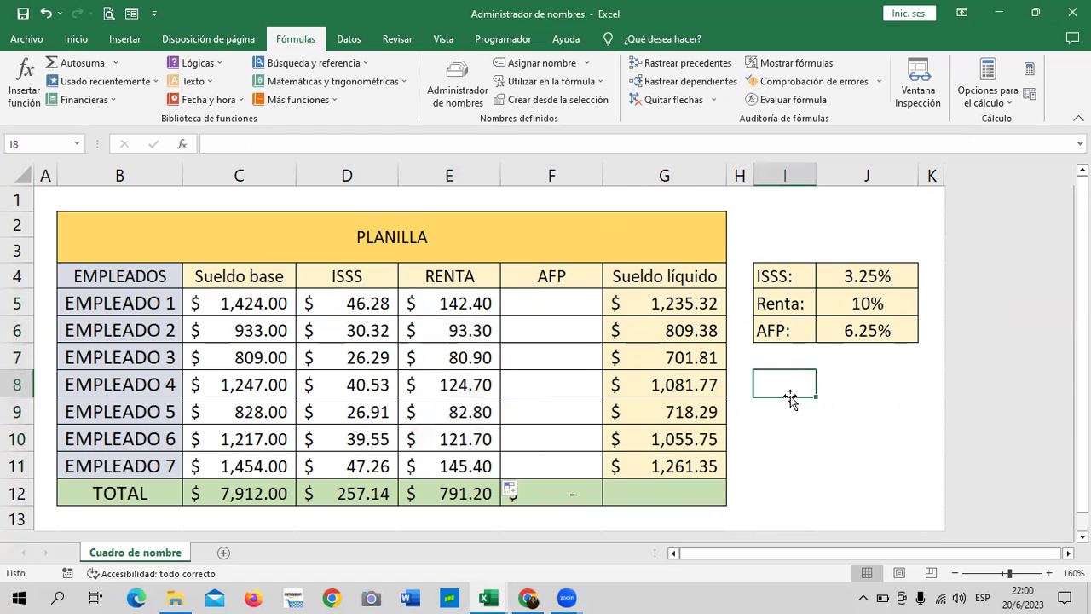
pyautogui.click(457, 85)
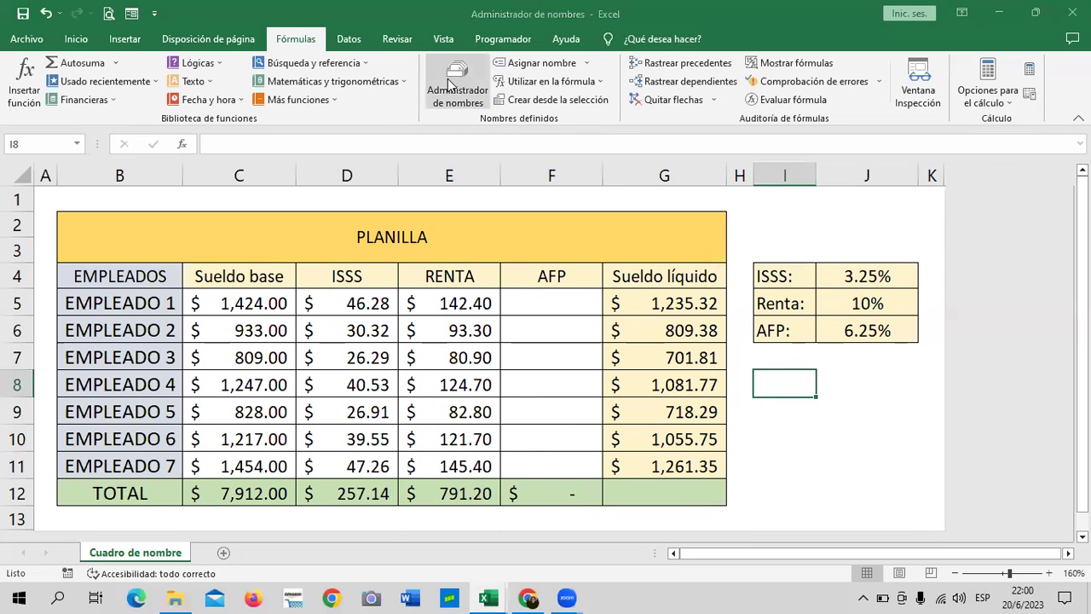
pyautogui.click(601, 163)
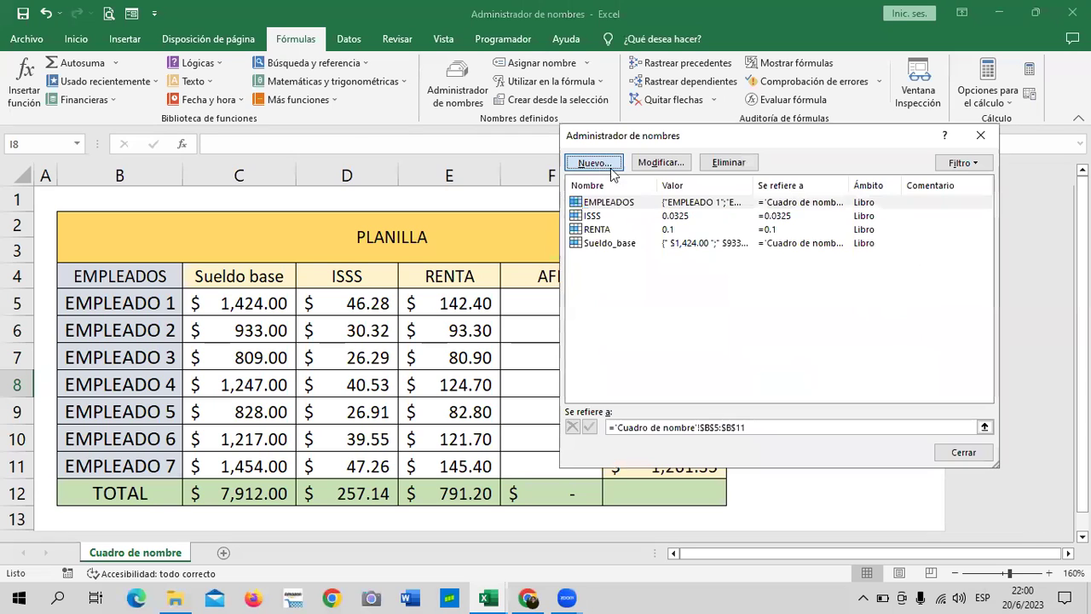
pyautogui.write('A')
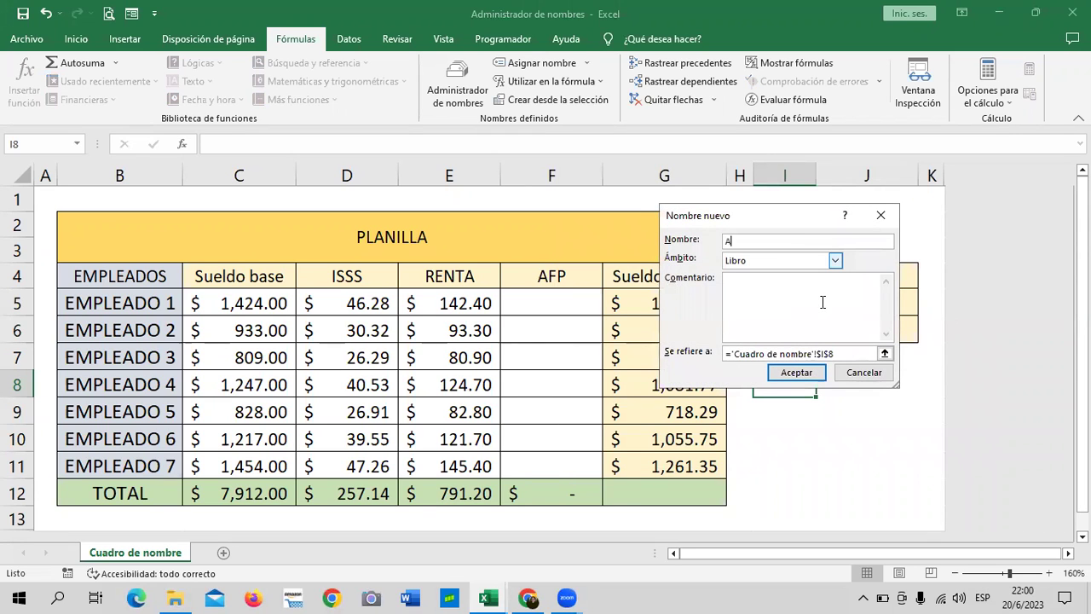
pyautogui.write('FP')
pyautogui.moveTo(833, 353); pyautogui.dragTo(744, 351)
pyautogui.press('BackSpace')
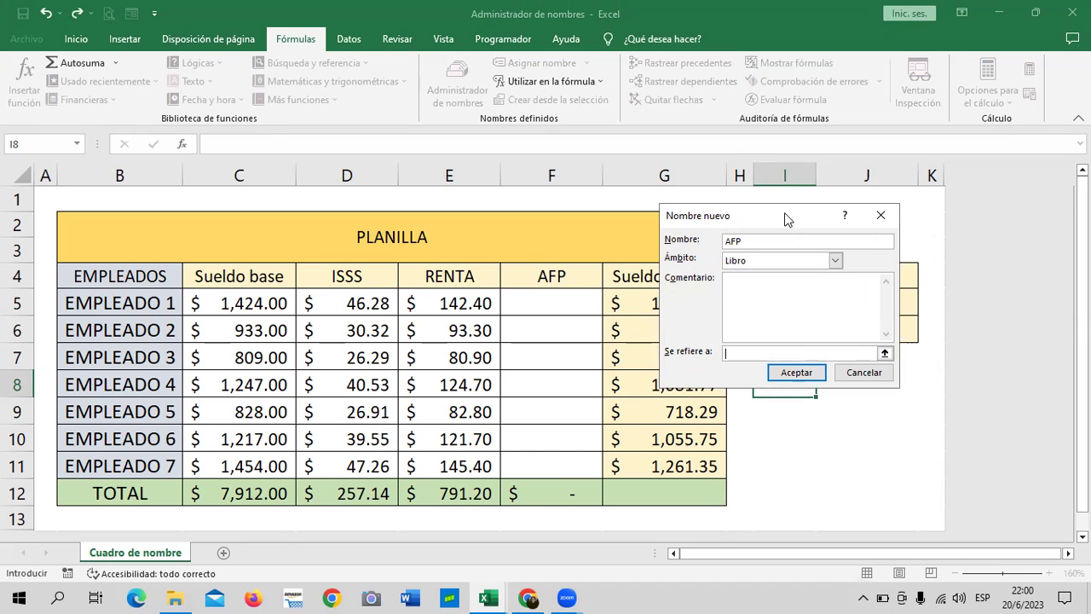
pyautogui.moveTo(784, 212); pyautogui.dragTo(719, 206)
pyautogui.write('6.25')
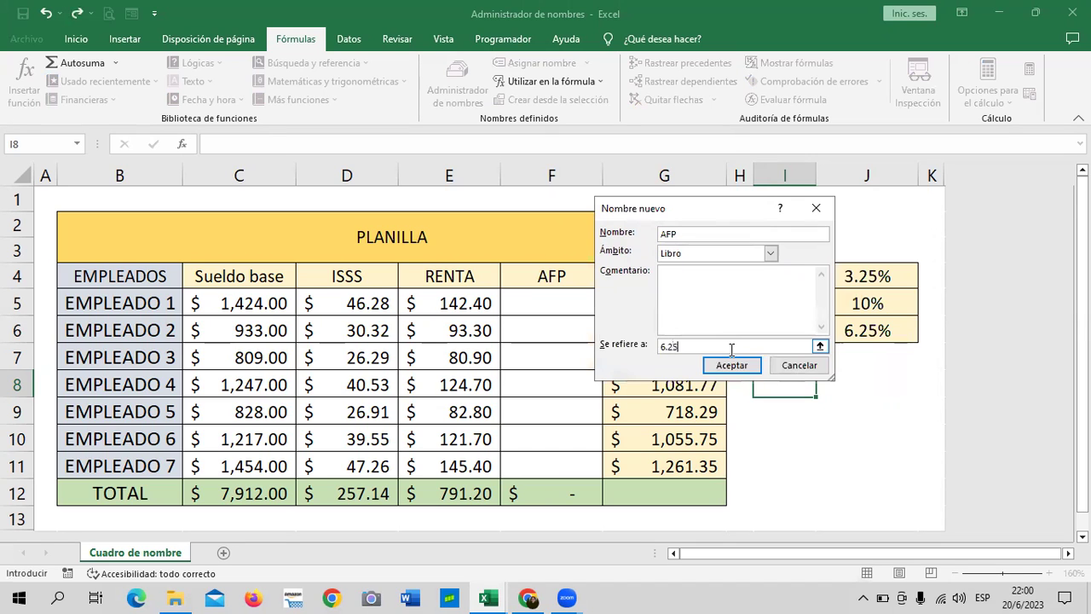
pyautogui.write('%')
pyautogui.click(729, 366)
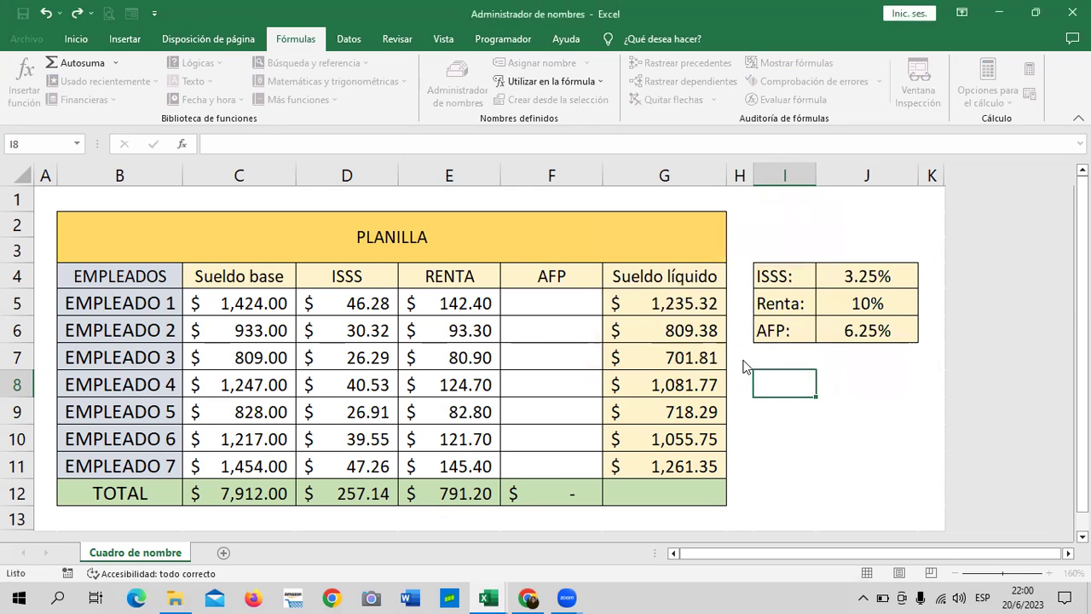
pyautogui.click(896, 446)
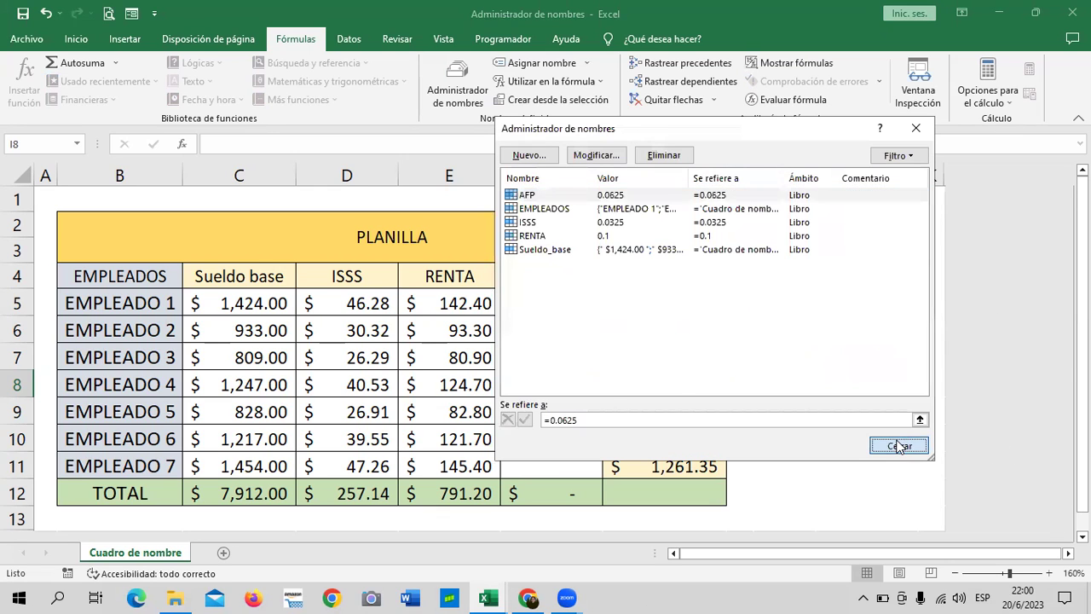
# Enter =C5*AFP in F5 and fill it down through F11
pyautogui.click(546, 306)
pyautogui.write('=')
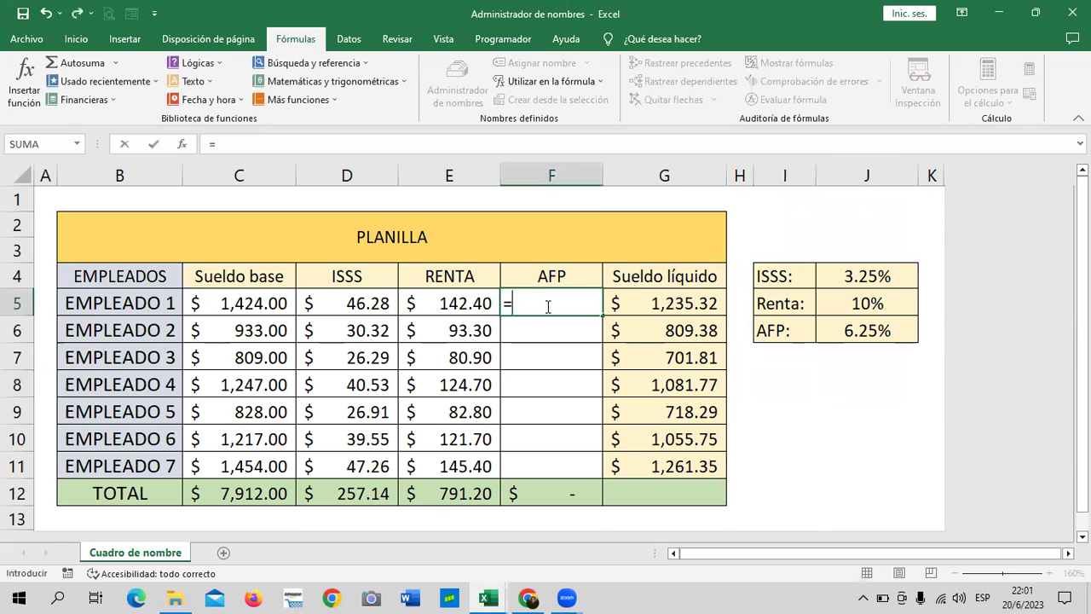
pyautogui.click(243, 300)
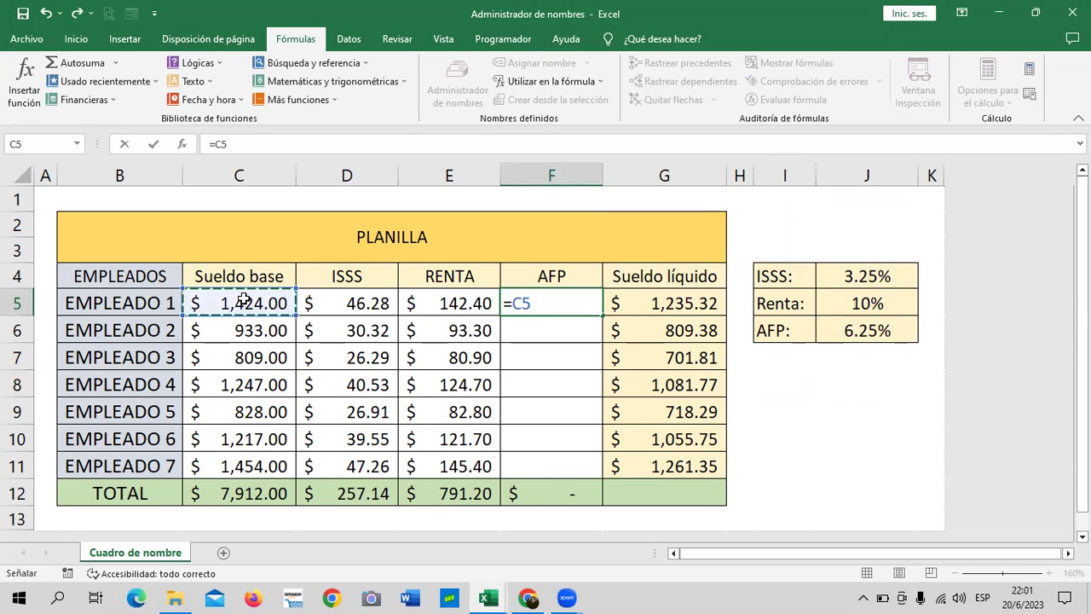
pyautogui.write('*')
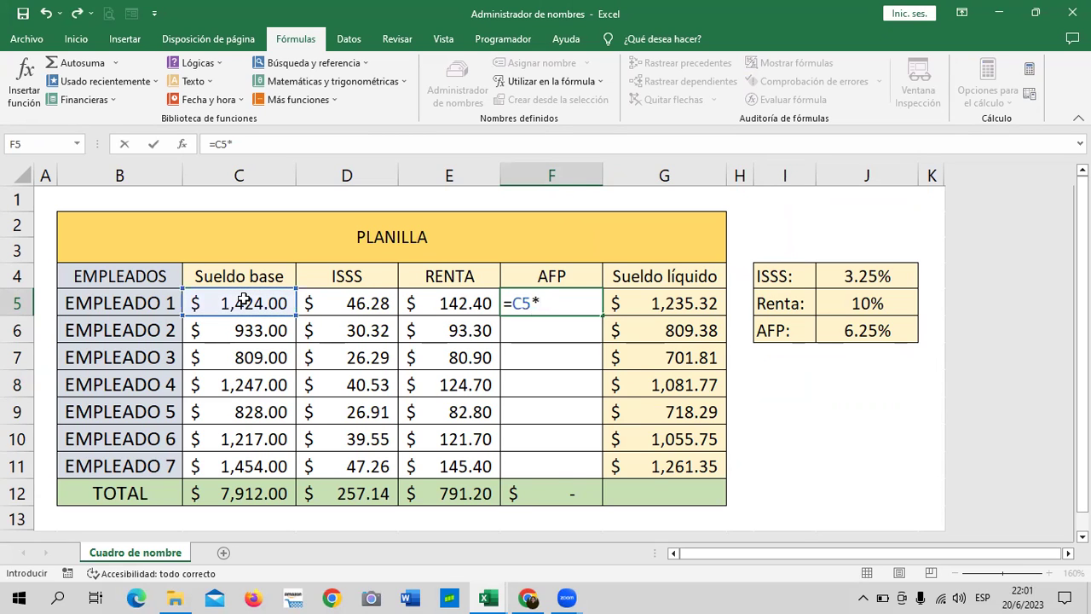
pyautogui.write('AF')
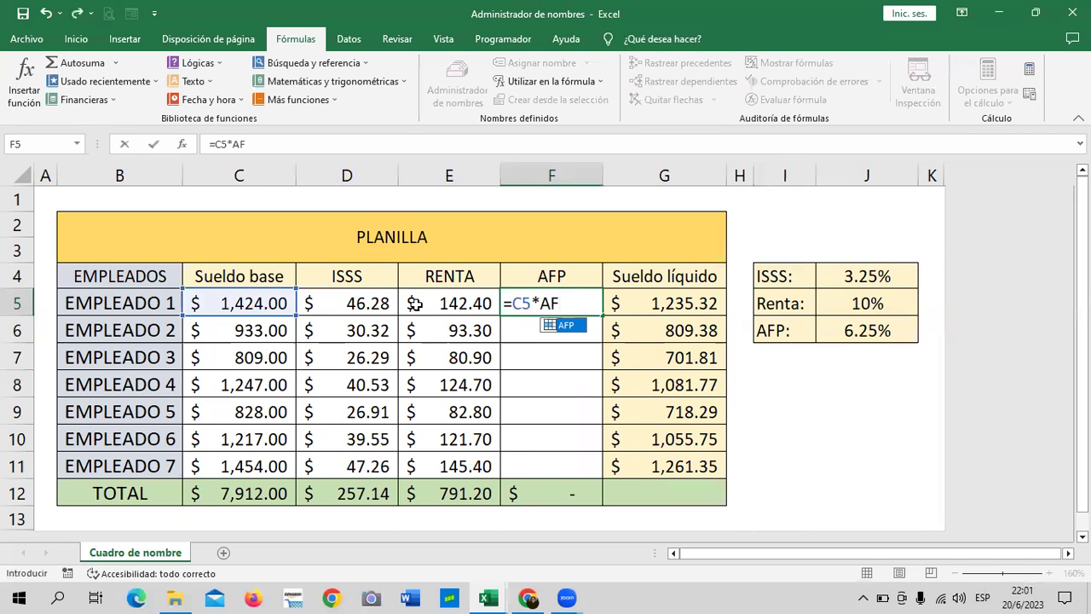
pyautogui.doubleClick(579, 328)
pyautogui.press('Return')
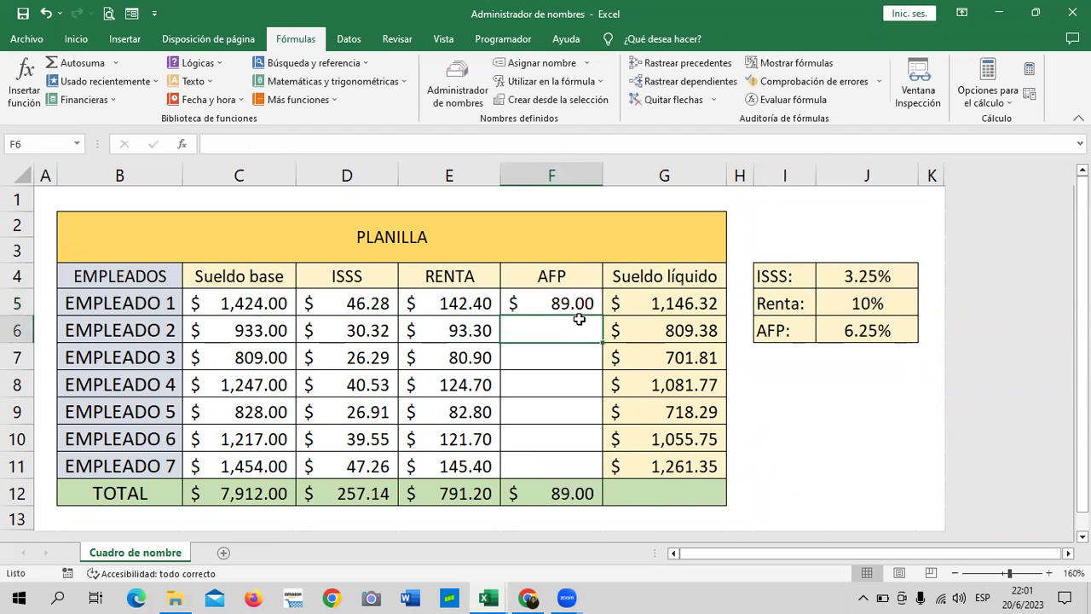
pyautogui.click(576, 302)
pyautogui.moveTo(603, 317); pyautogui.dragTo(595, 477)
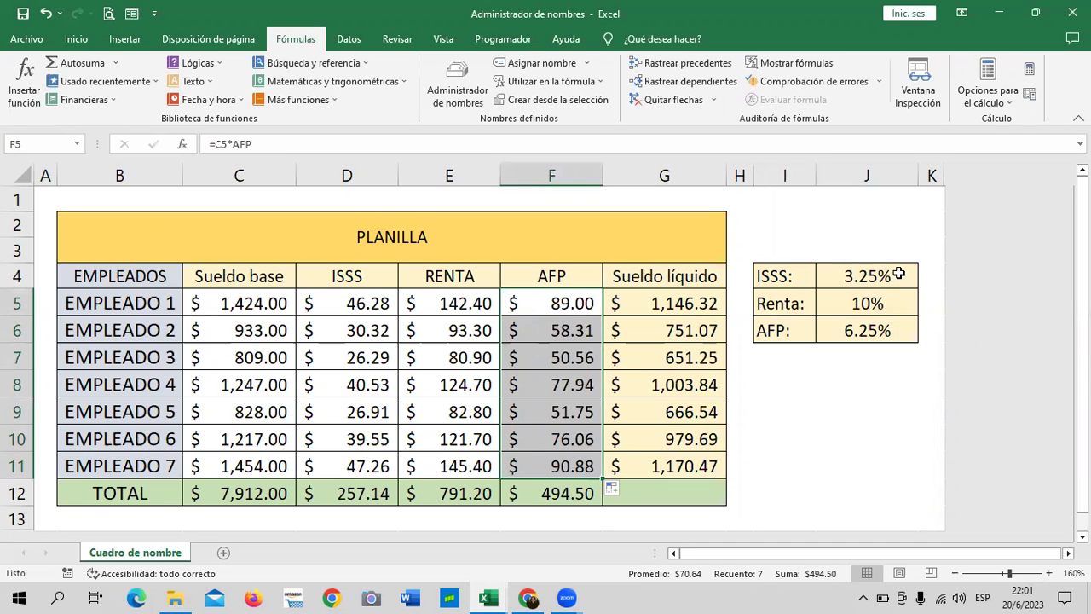
# Switch to Chrome showing the 4.4 Herramienta buscar y reemplazar lesson
pyautogui.click(773, 401)
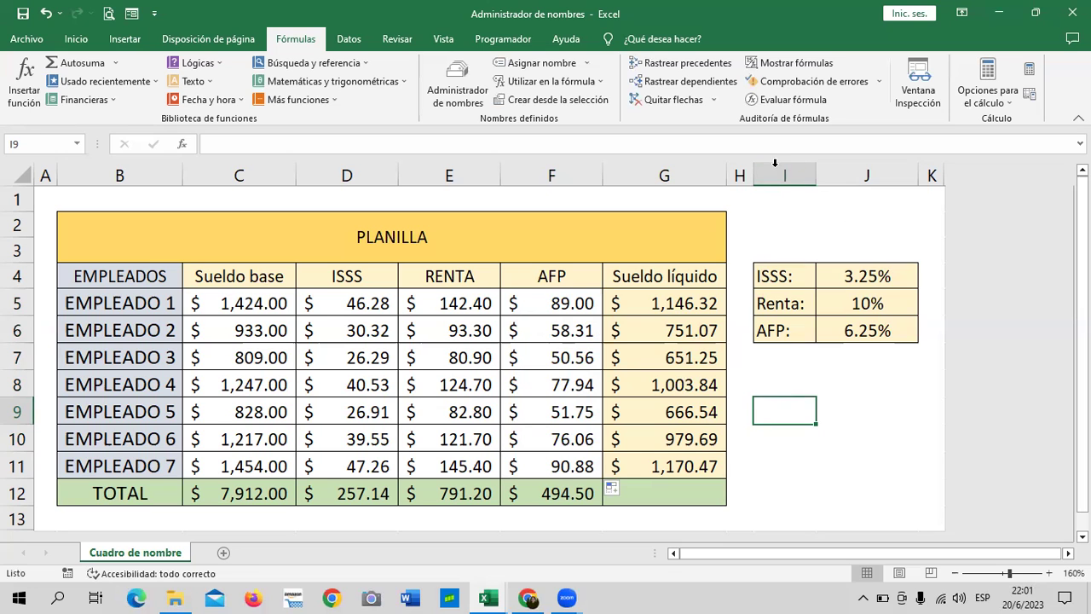
pyautogui.moveTo(528, 597)
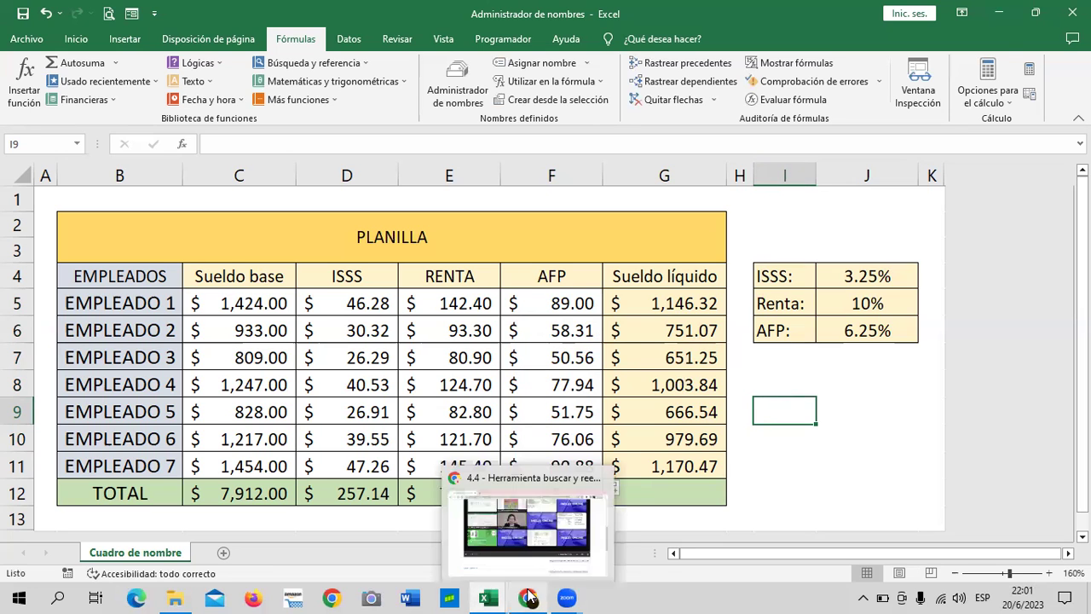
pyautogui.click(529, 549)
pyautogui.scroll(2, 531, 352)
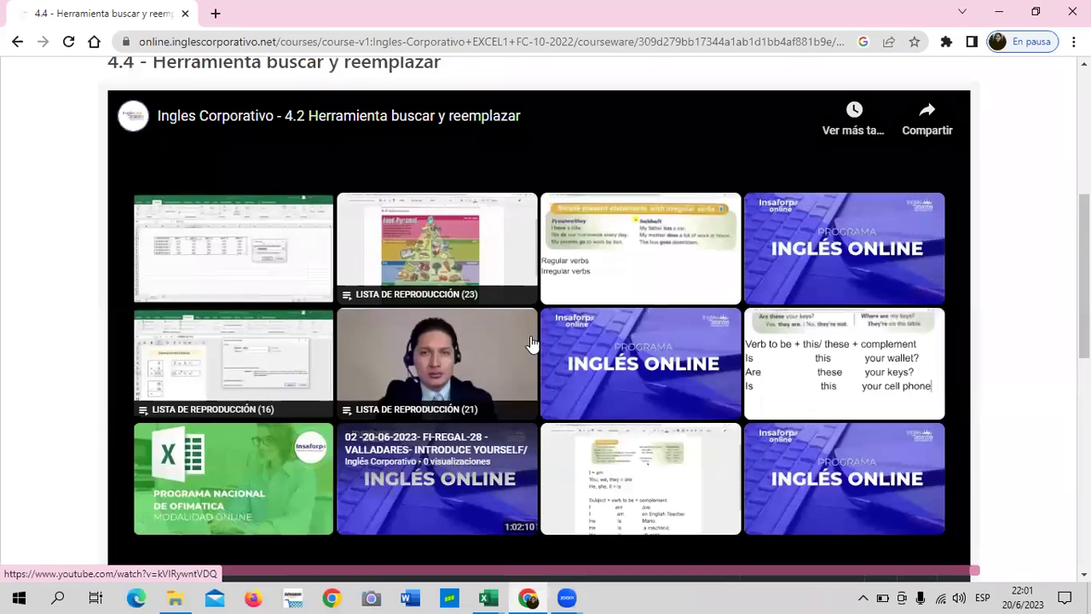